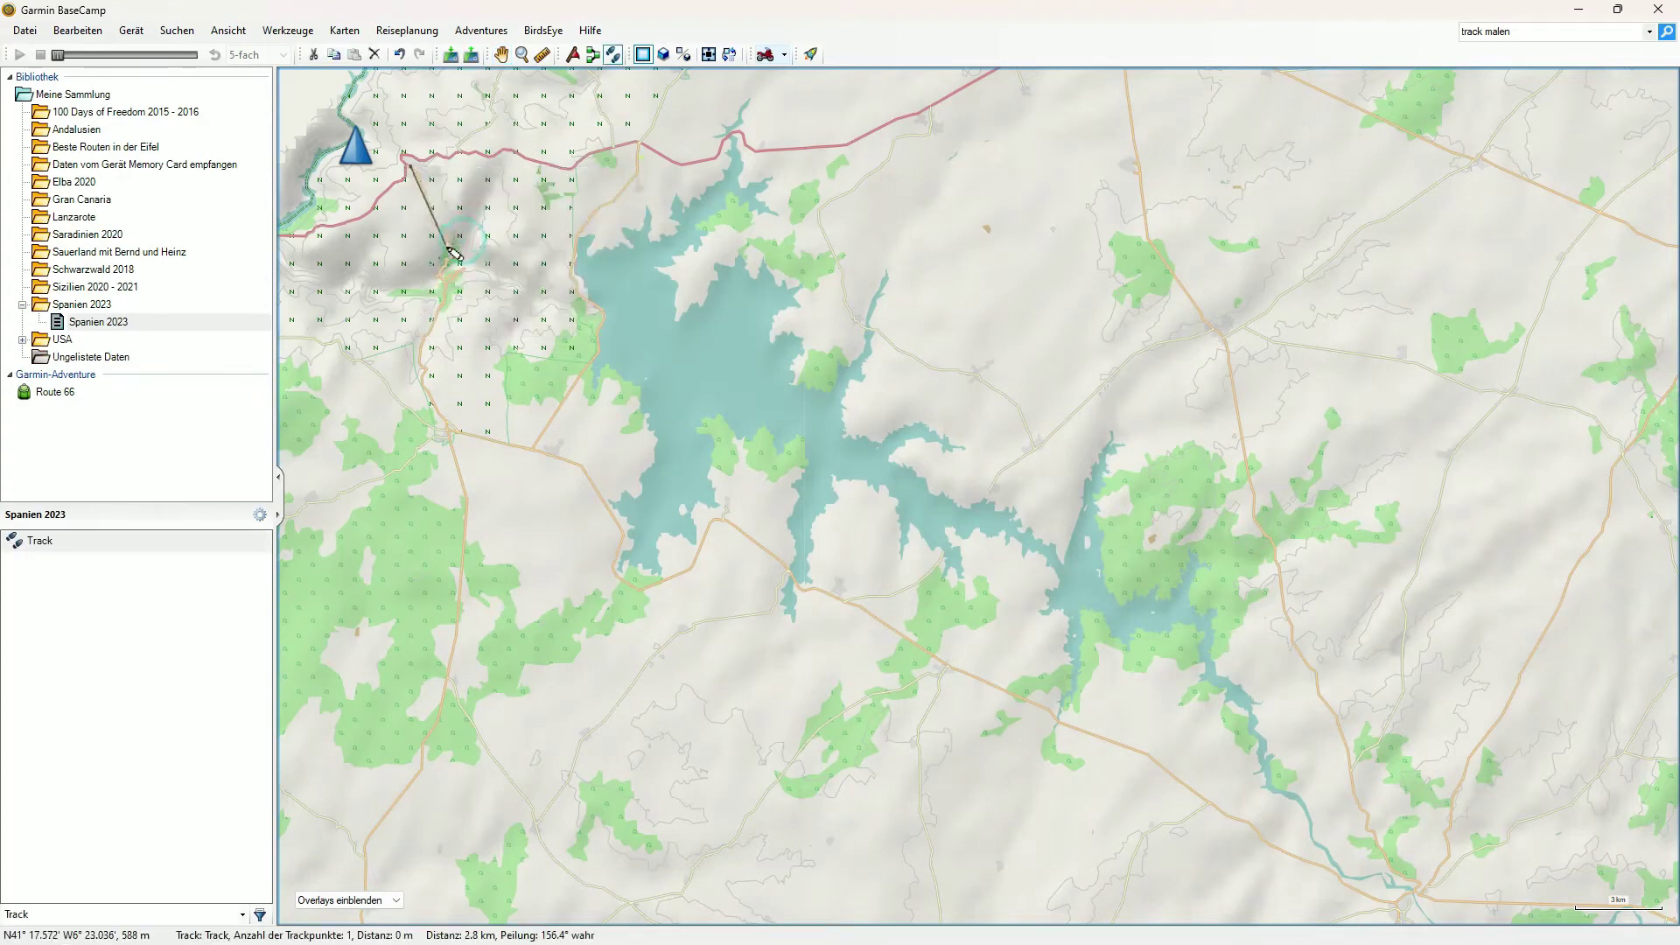
Draw the track south along the road and trace the reservoir's southern arm
click(443, 225)
click(442, 285)
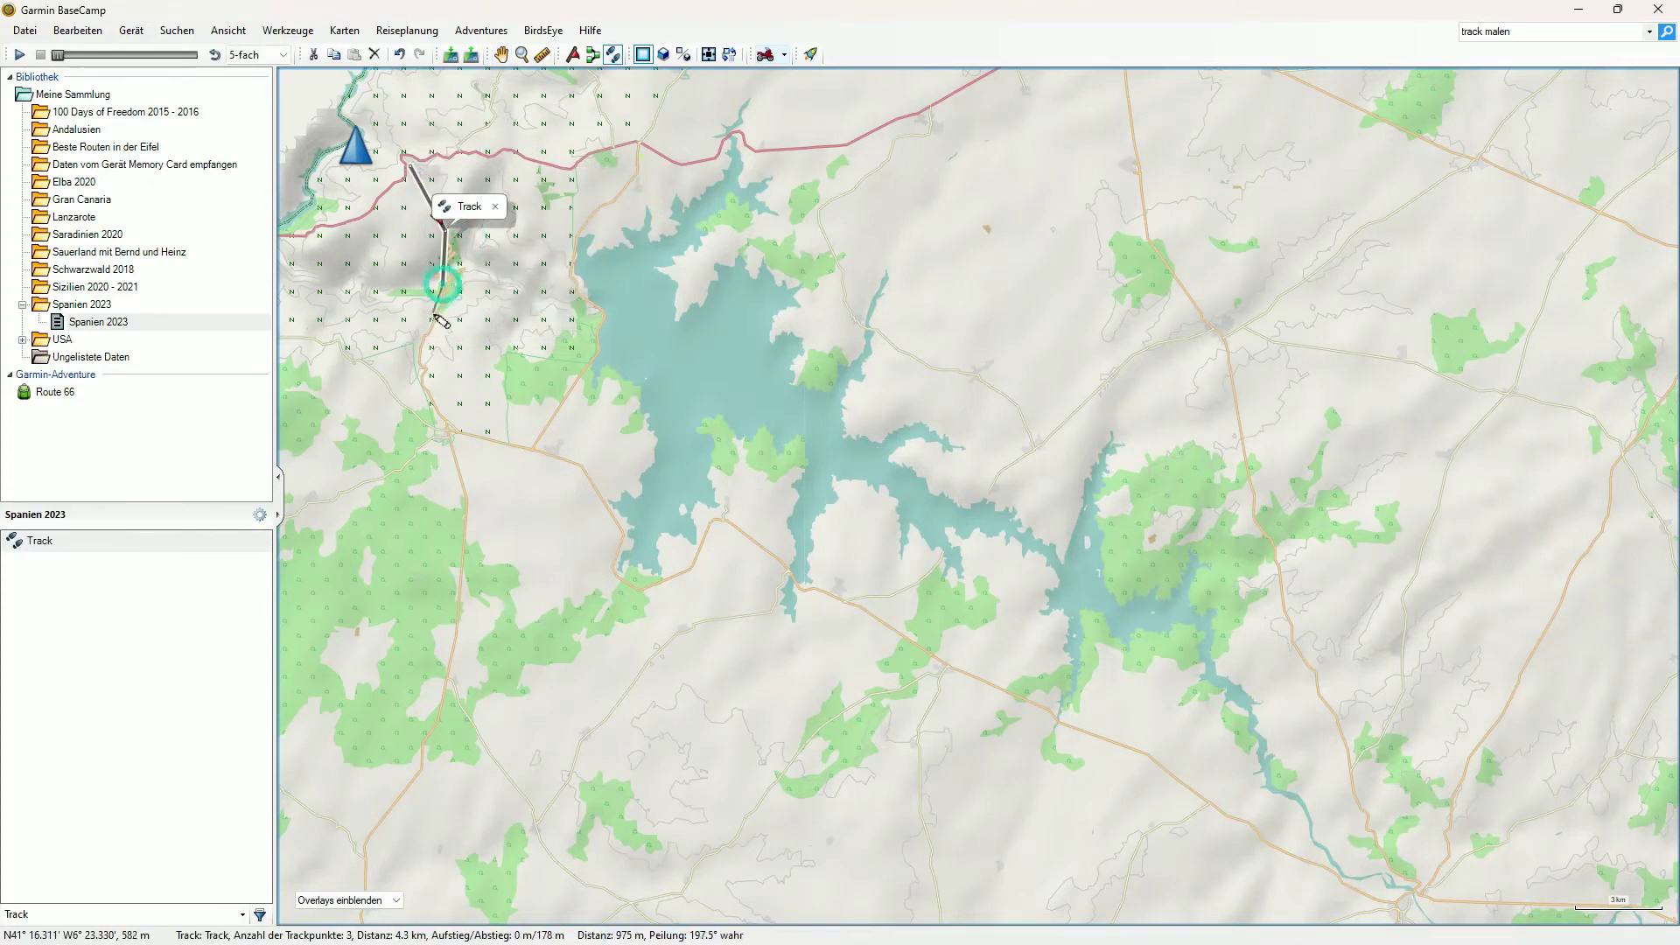
click(423, 347)
click(421, 376)
click(430, 407)
click(456, 432)
click(505, 443)
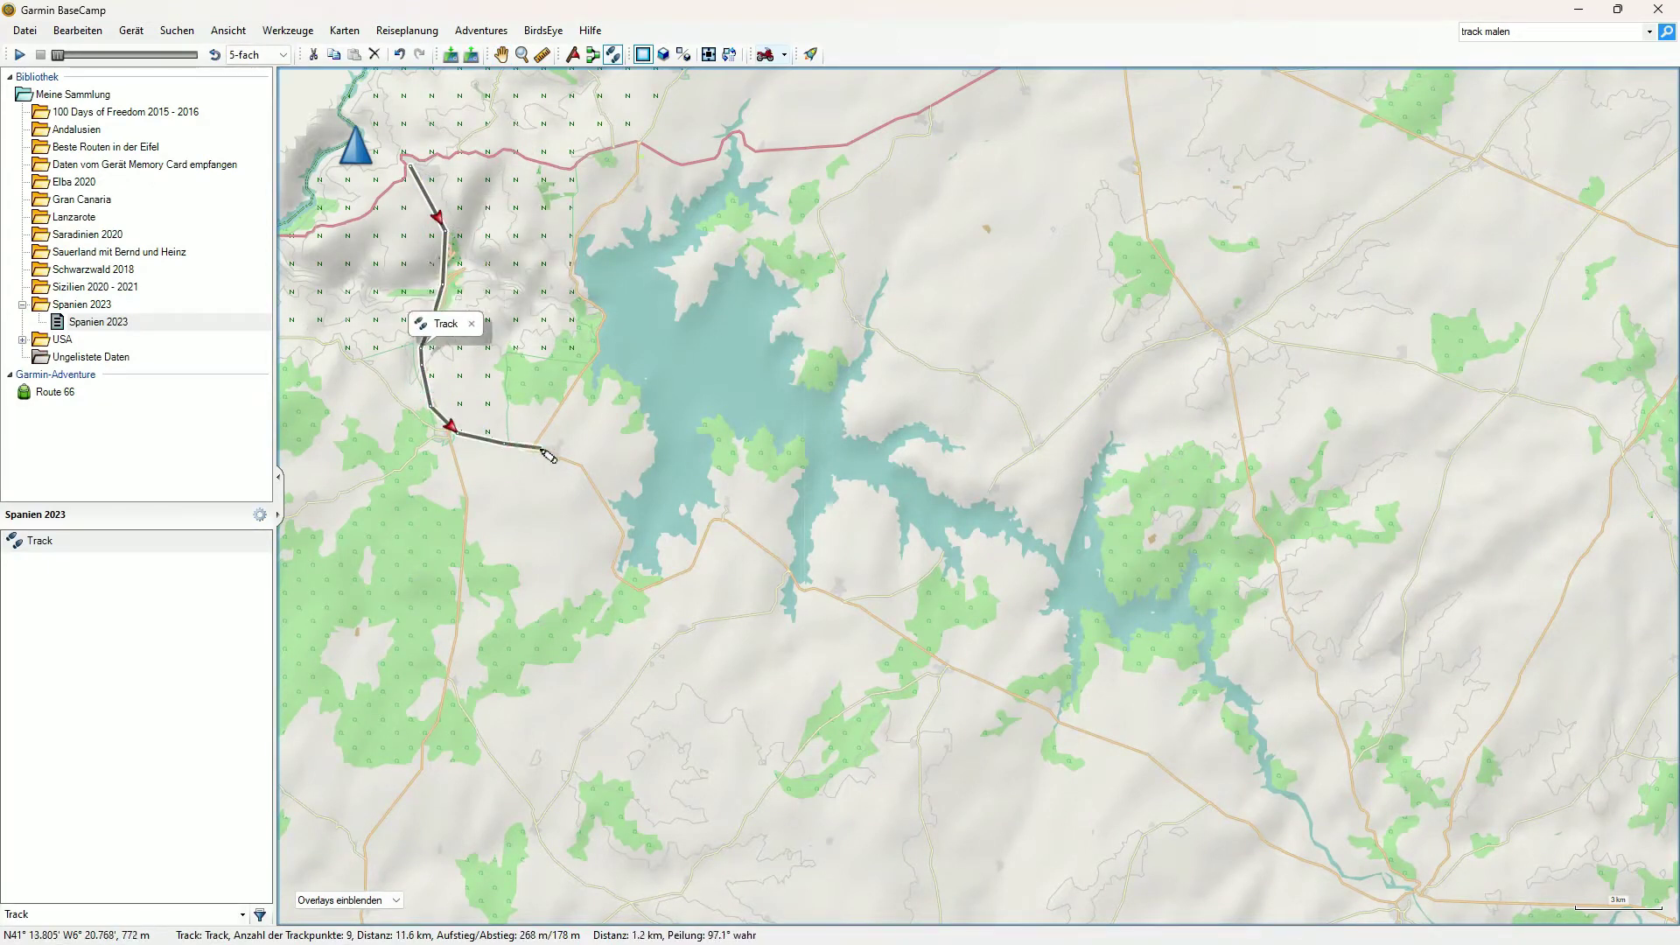
click(543, 449)
click(576, 462)
click(611, 566)
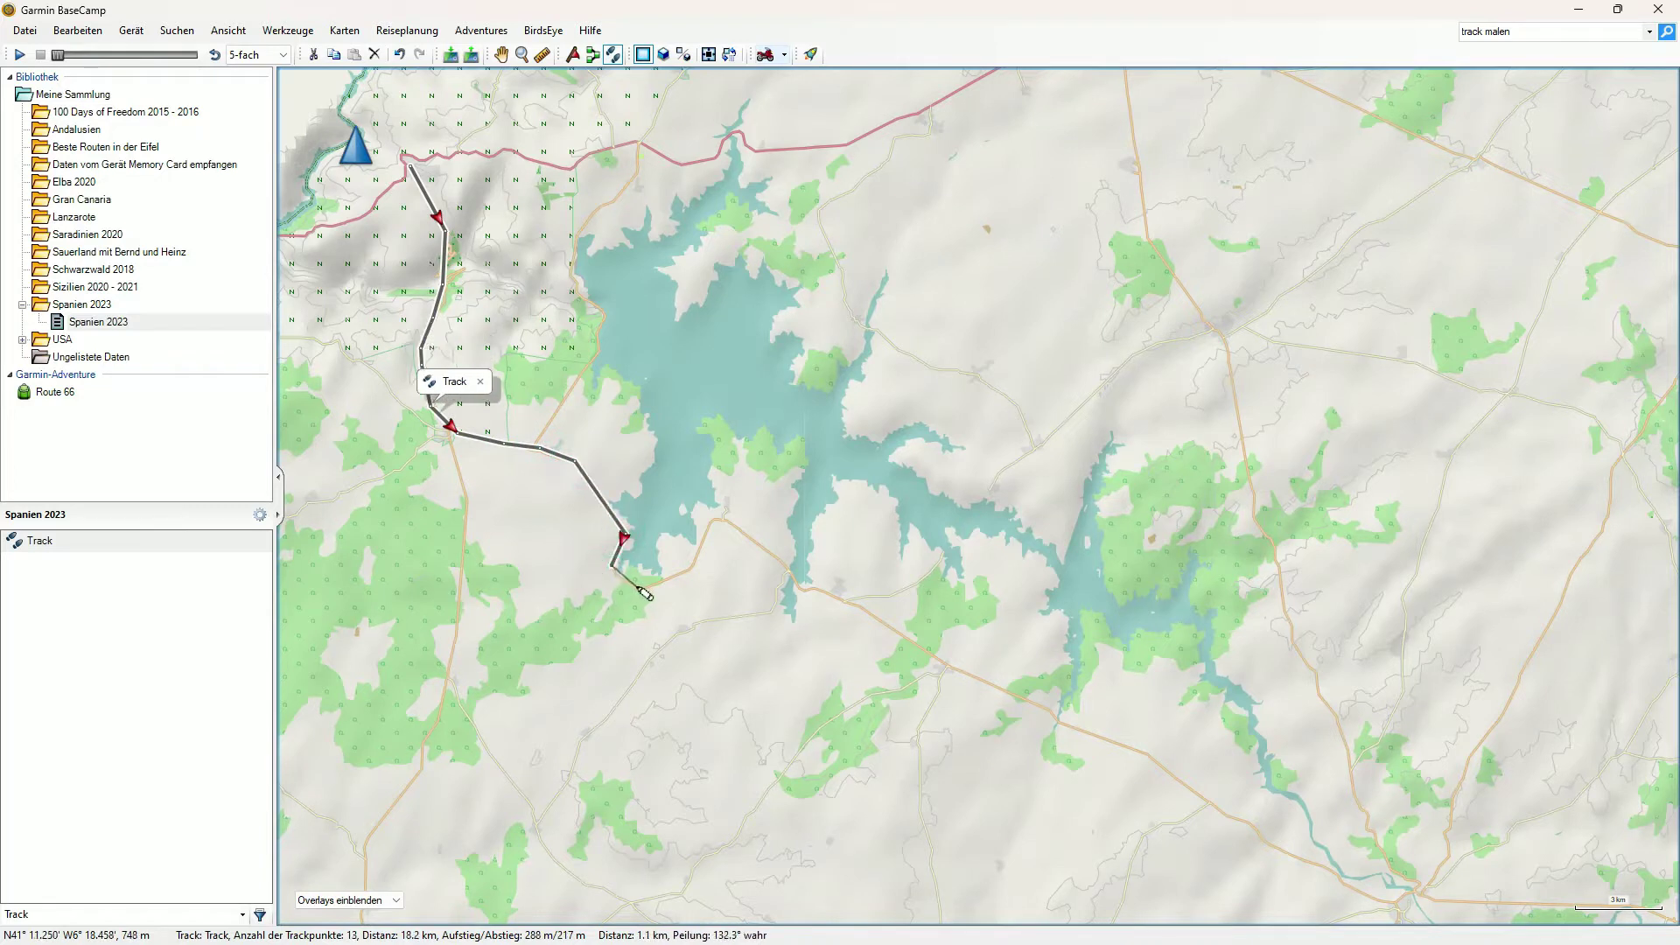
click(691, 572)
click(714, 519)
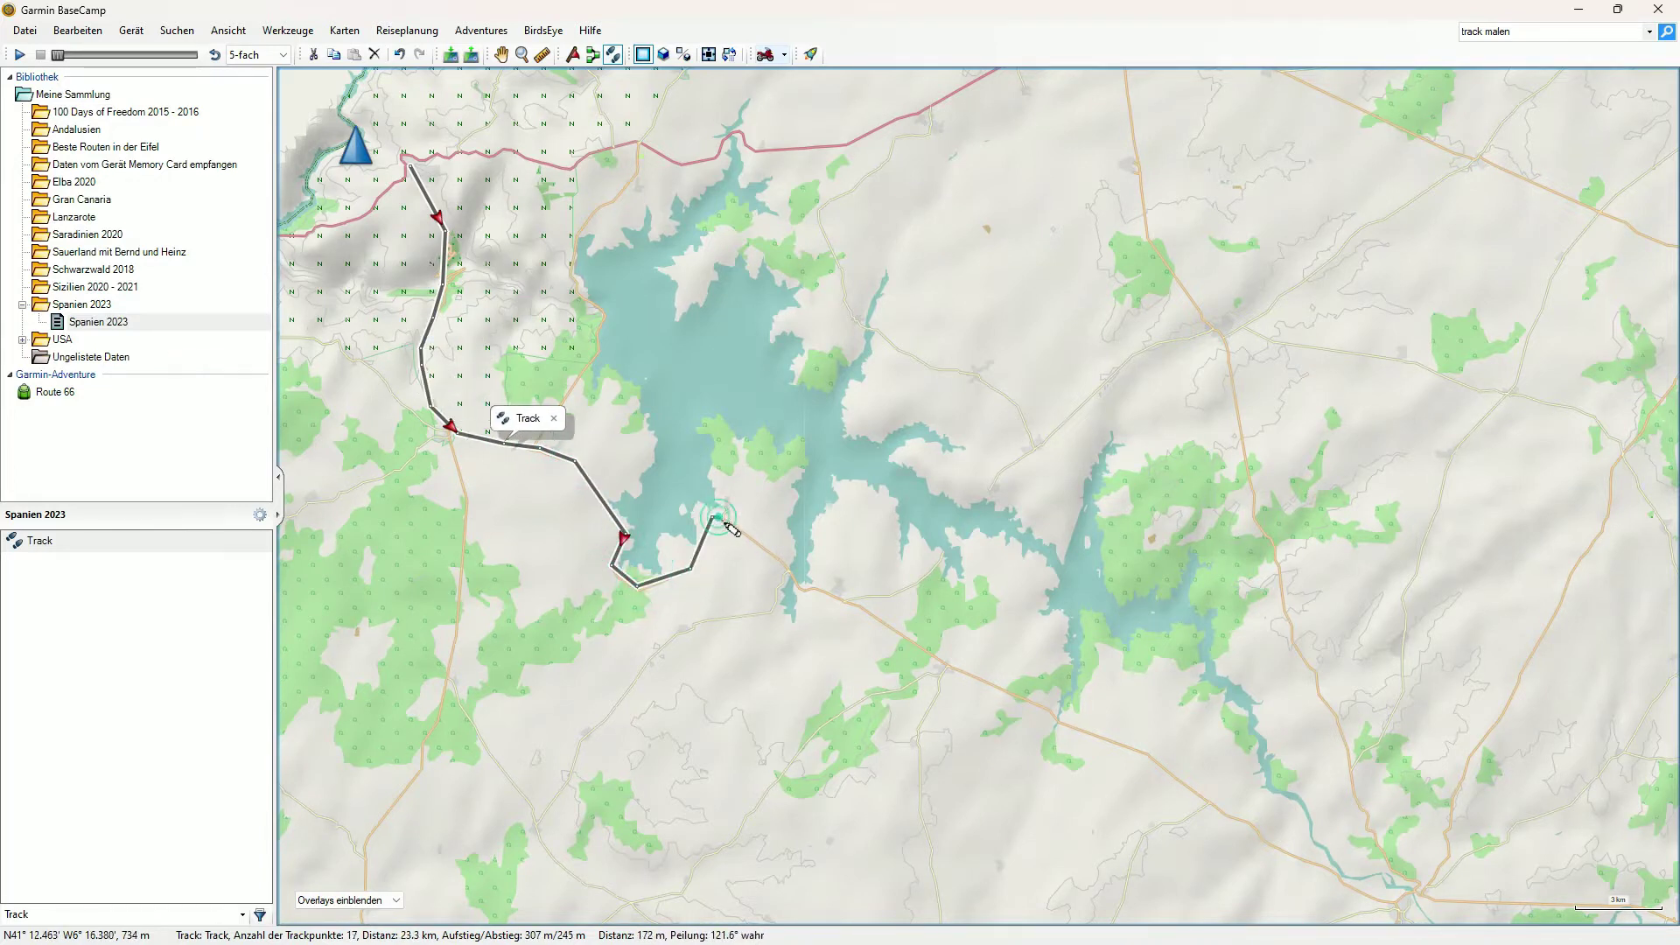
click(794, 574)
click(798, 583)
click(806, 586)
click(815, 589)
click(827, 593)
click(836, 597)
click(857, 603)
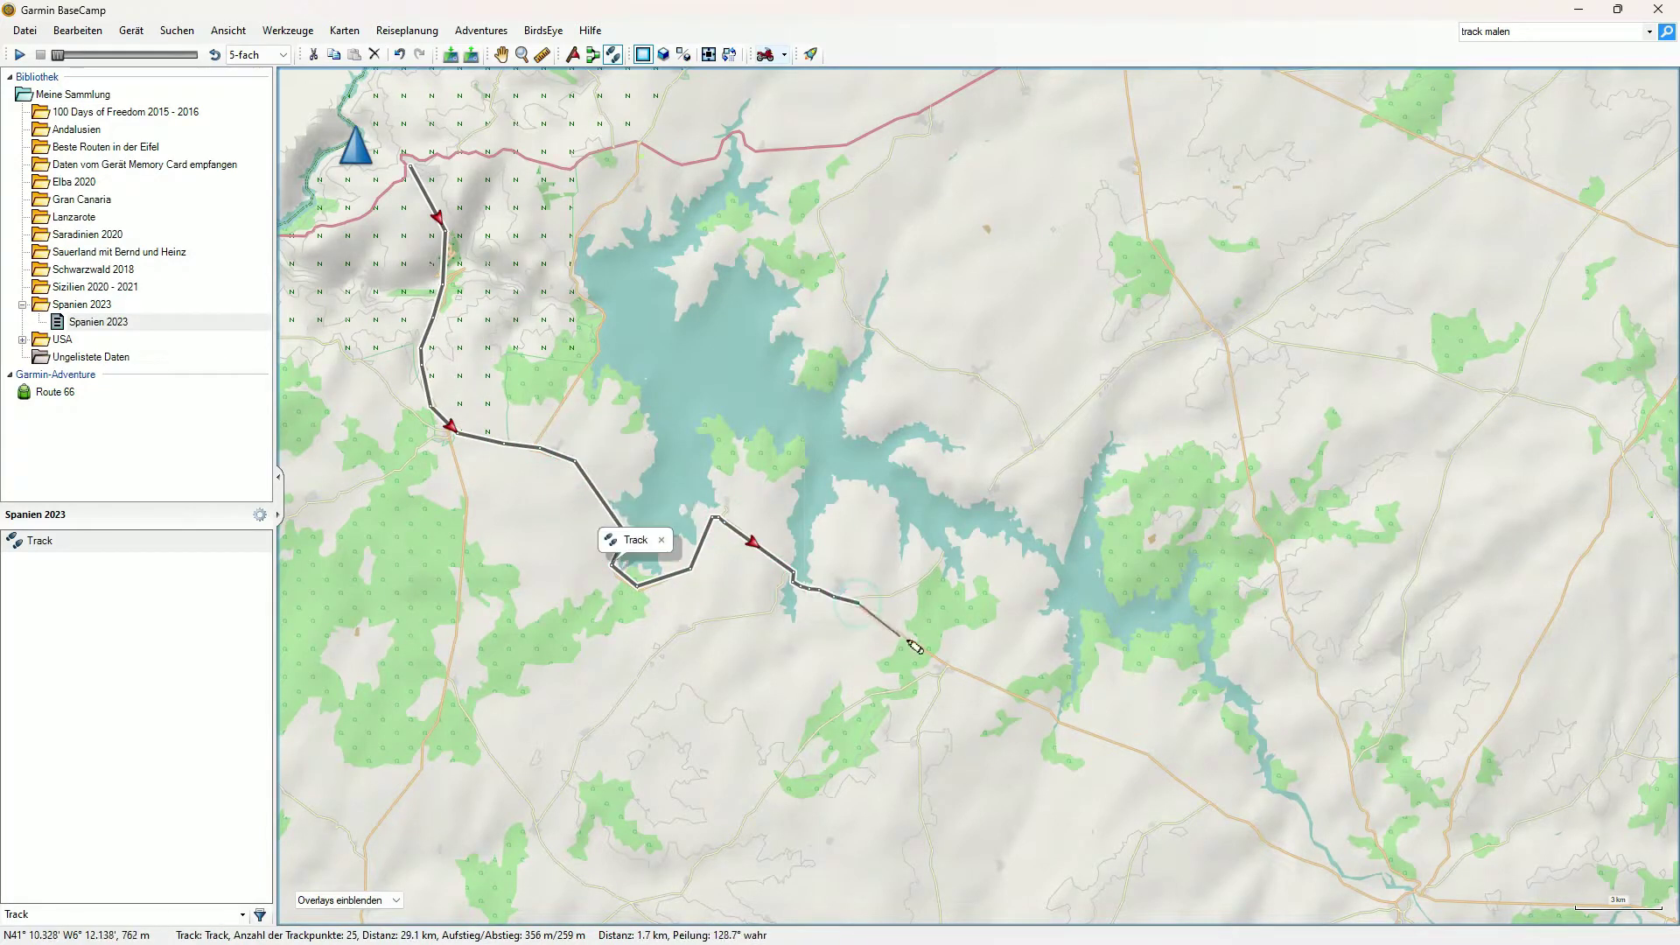
Continue the track south-east along the road, ending at the river crossing at about 50.7 km
click(991, 683)
click(1055, 713)
click(1067, 721)
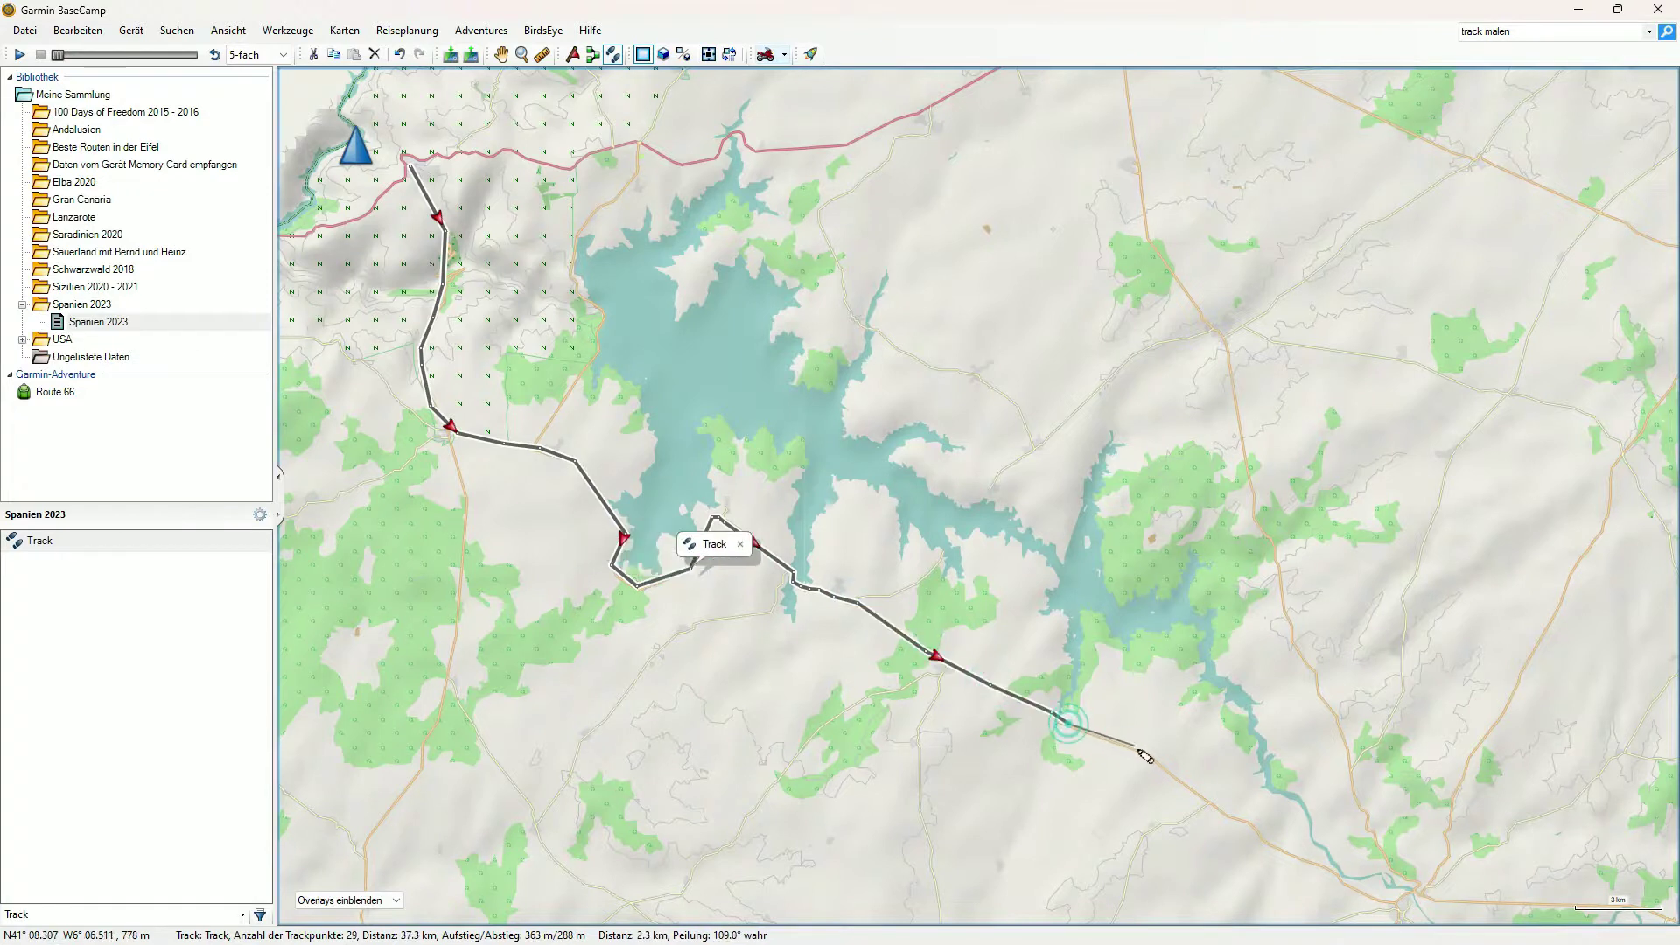
click(1186, 785)
click(1224, 815)
click(1244, 818)
click(1257, 833)
click(1280, 847)
click(1304, 855)
click(1325, 861)
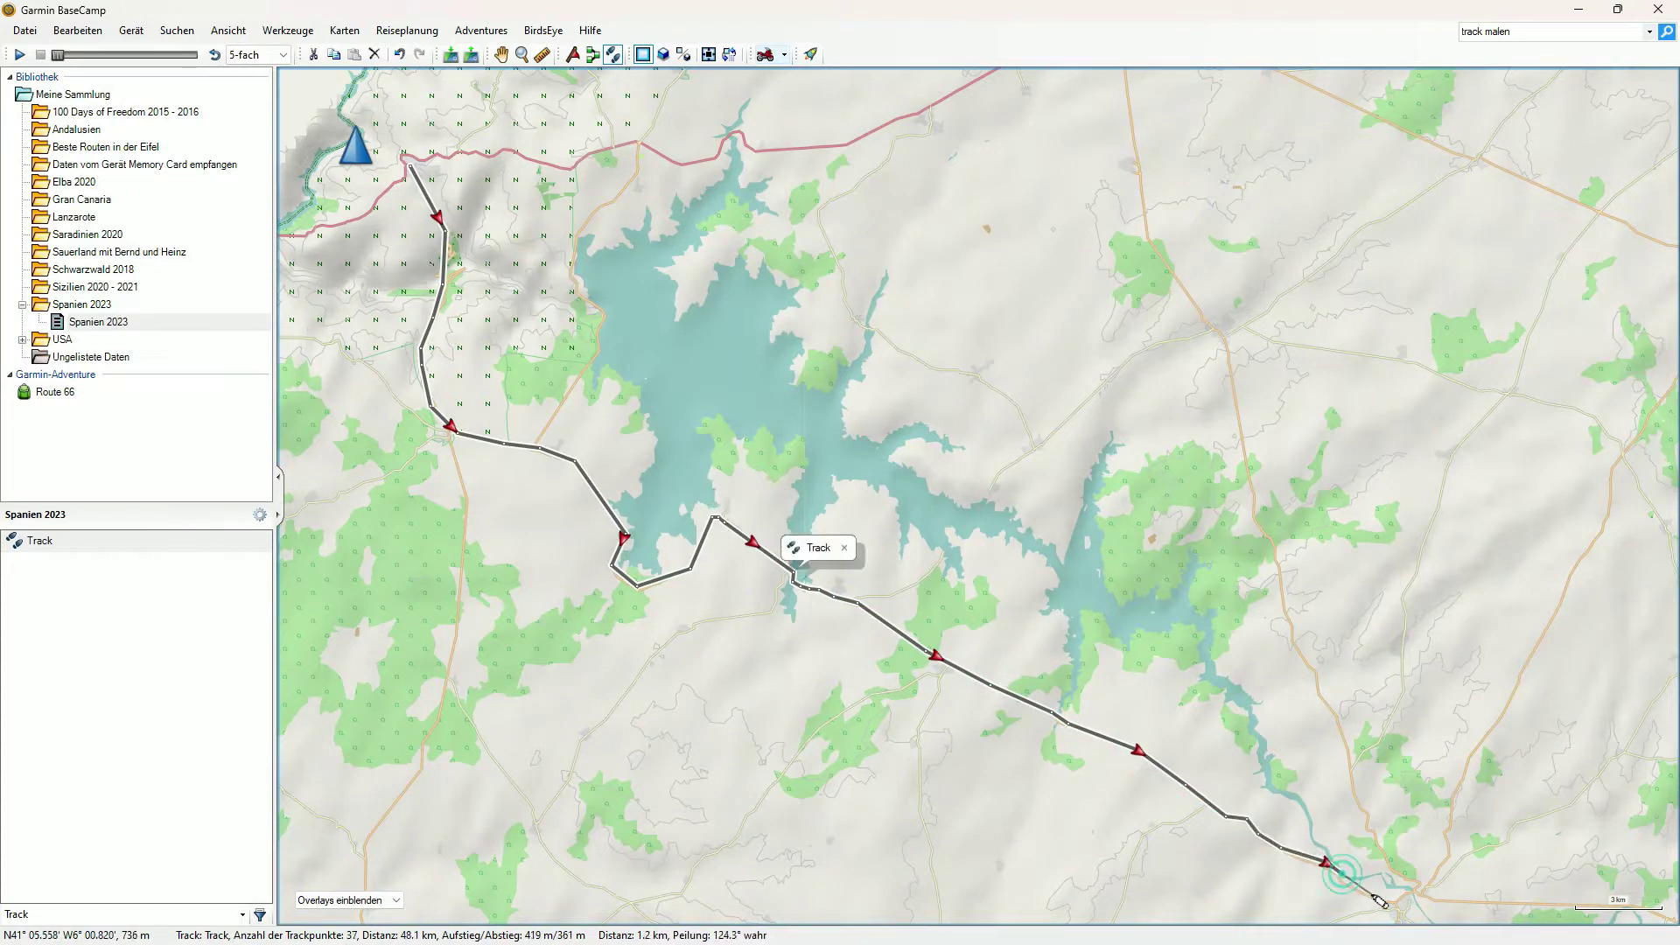
click(1341, 873)
click(1369, 890)
click(1389, 898)
click(1411, 887)
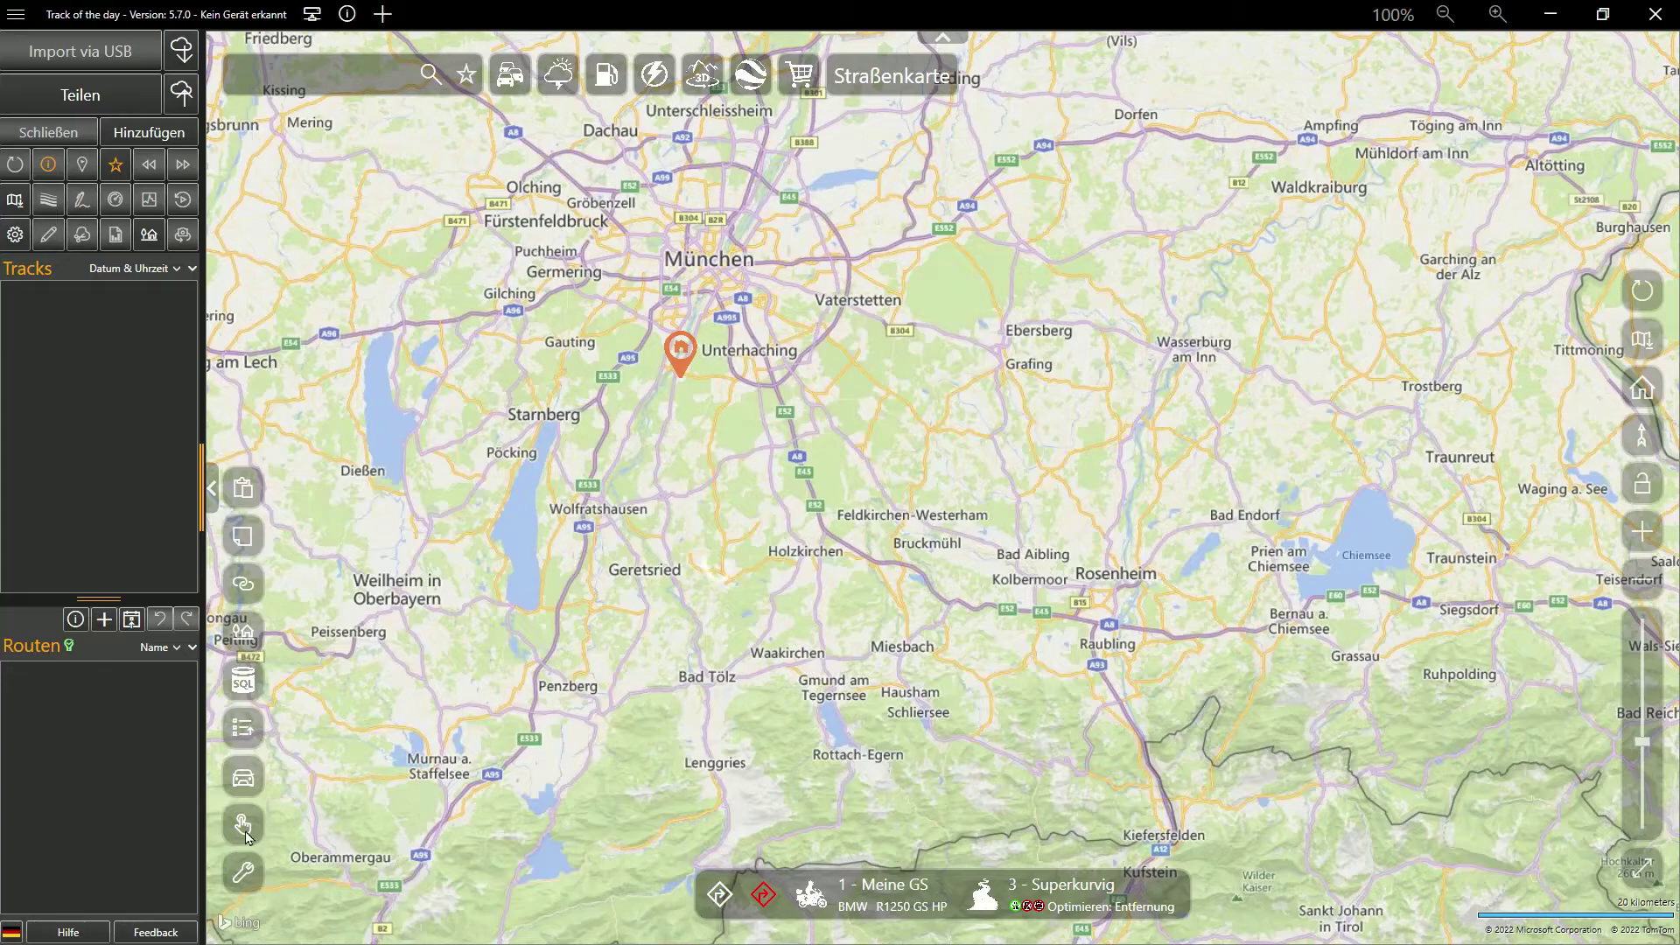
Start quick routing and place points from Unterhaching via Holzkirchen toward Rosenheim
click(245, 831)
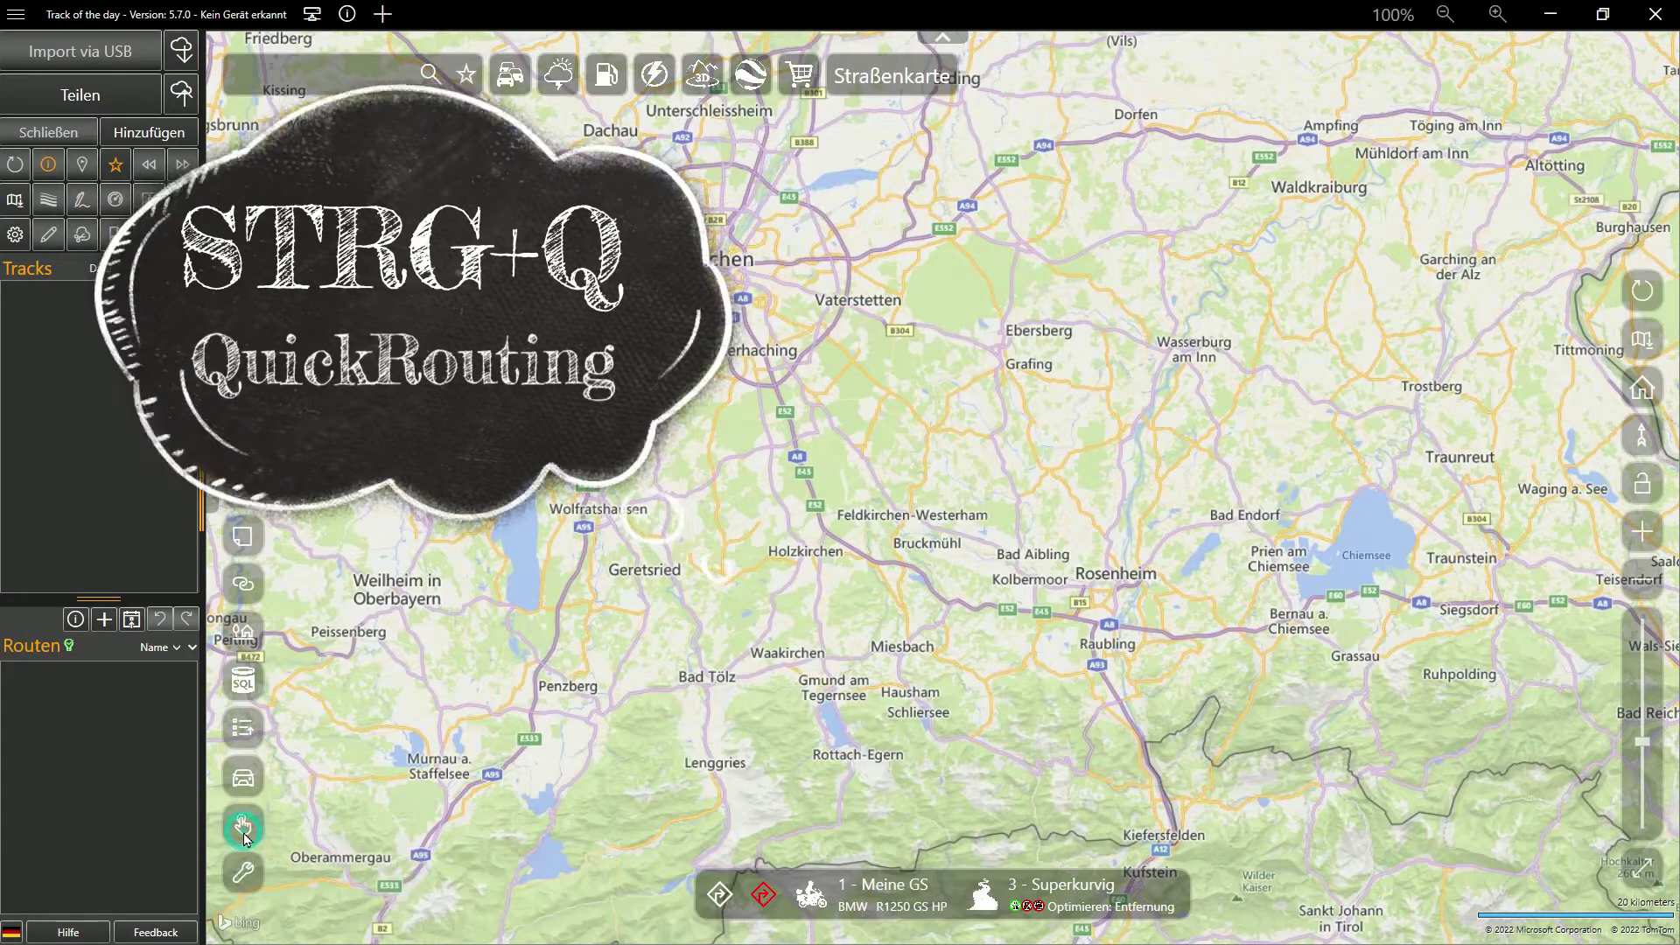
click(691, 376)
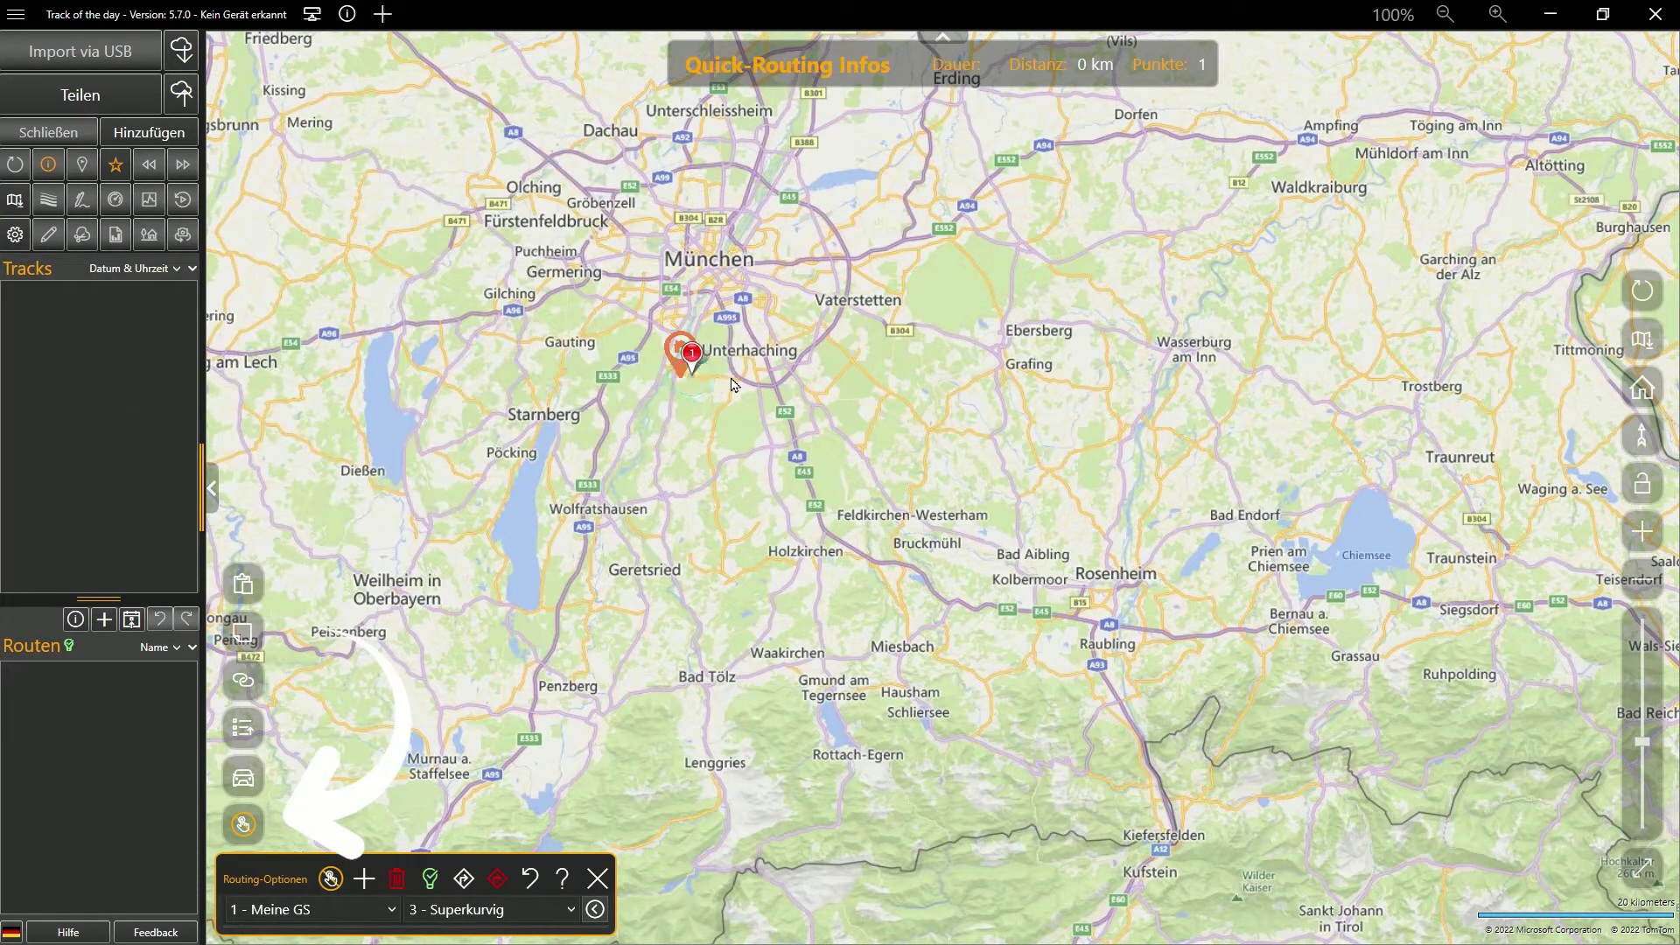
click(732, 379)
click(713, 474)
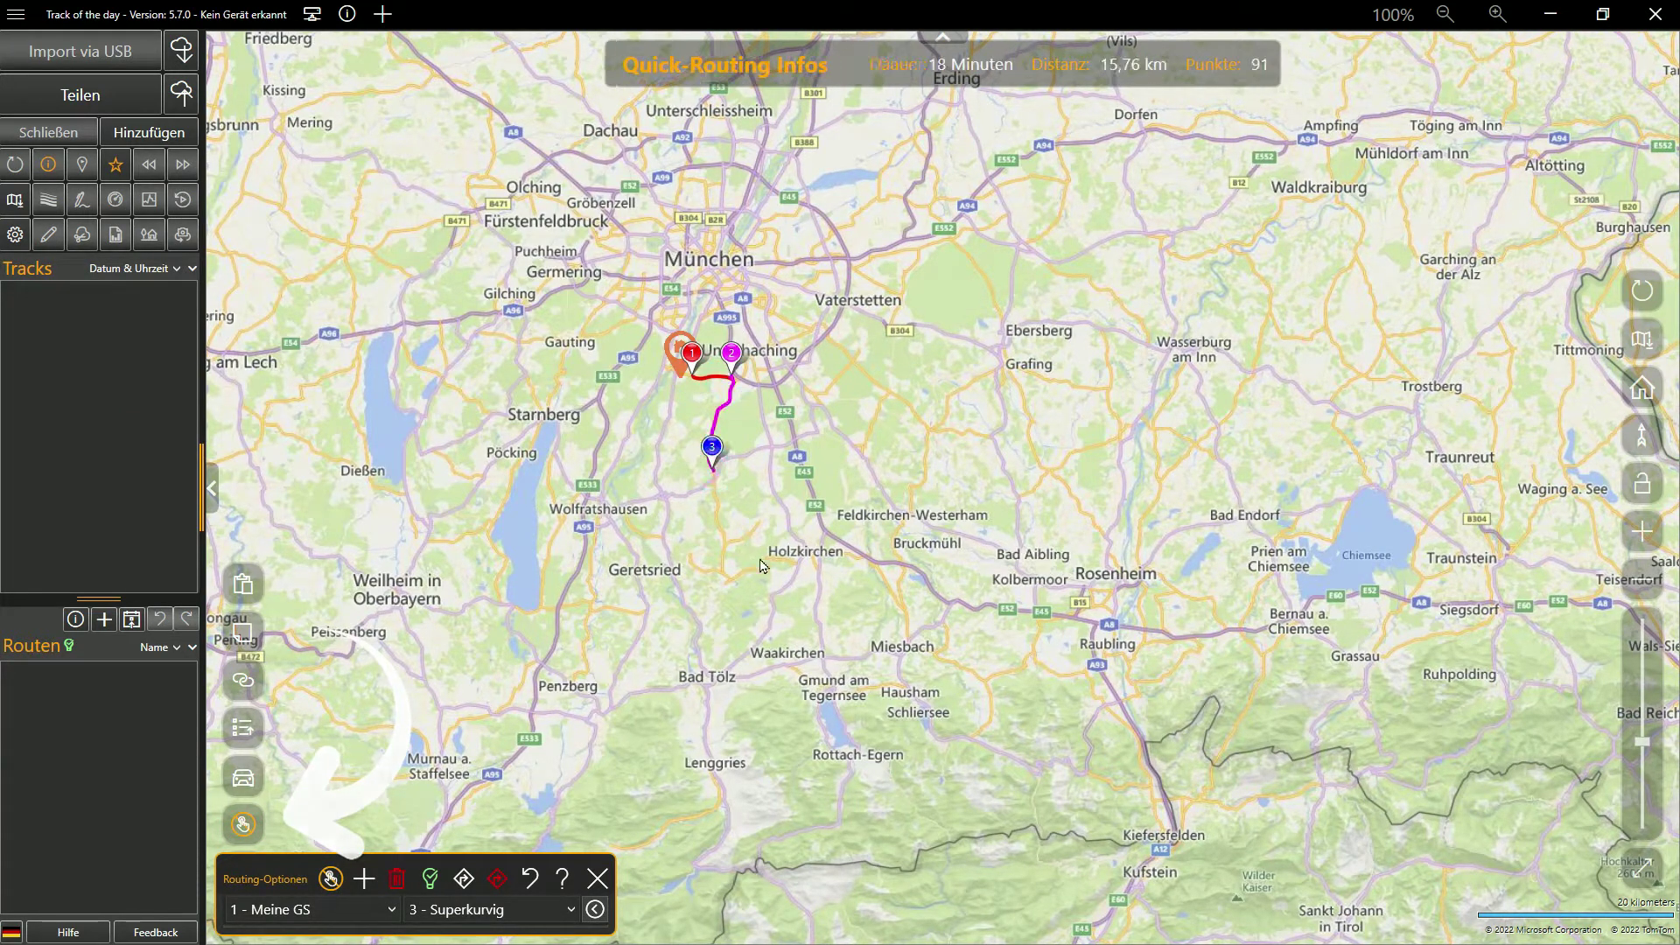
click(793, 557)
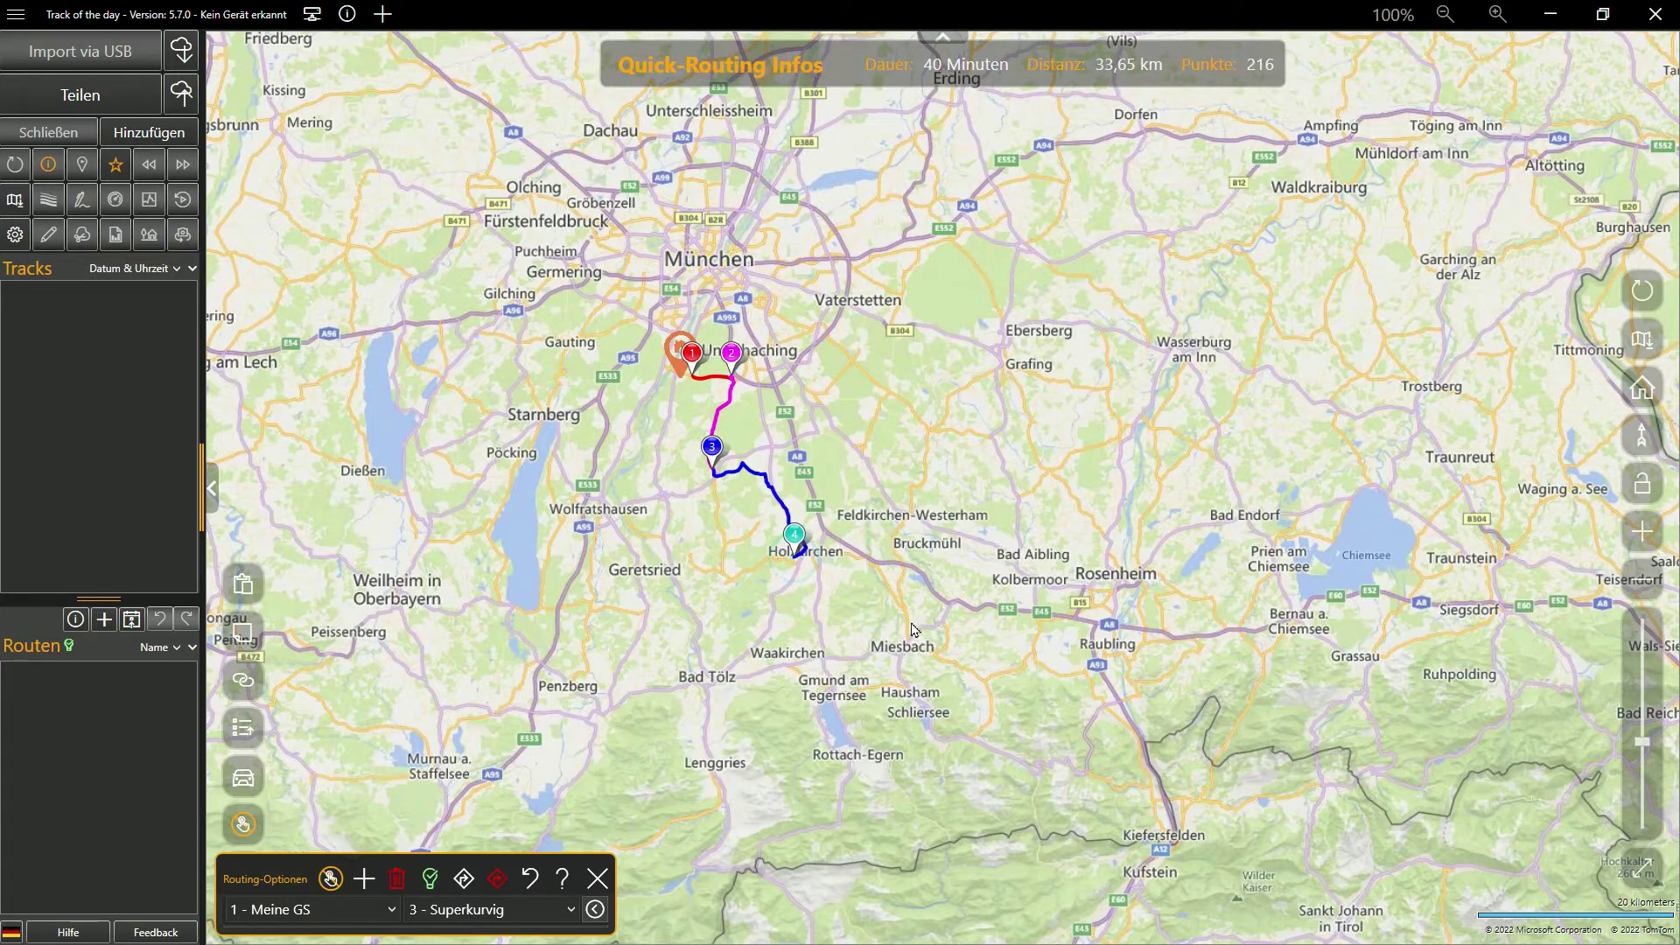
click(1033, 654)
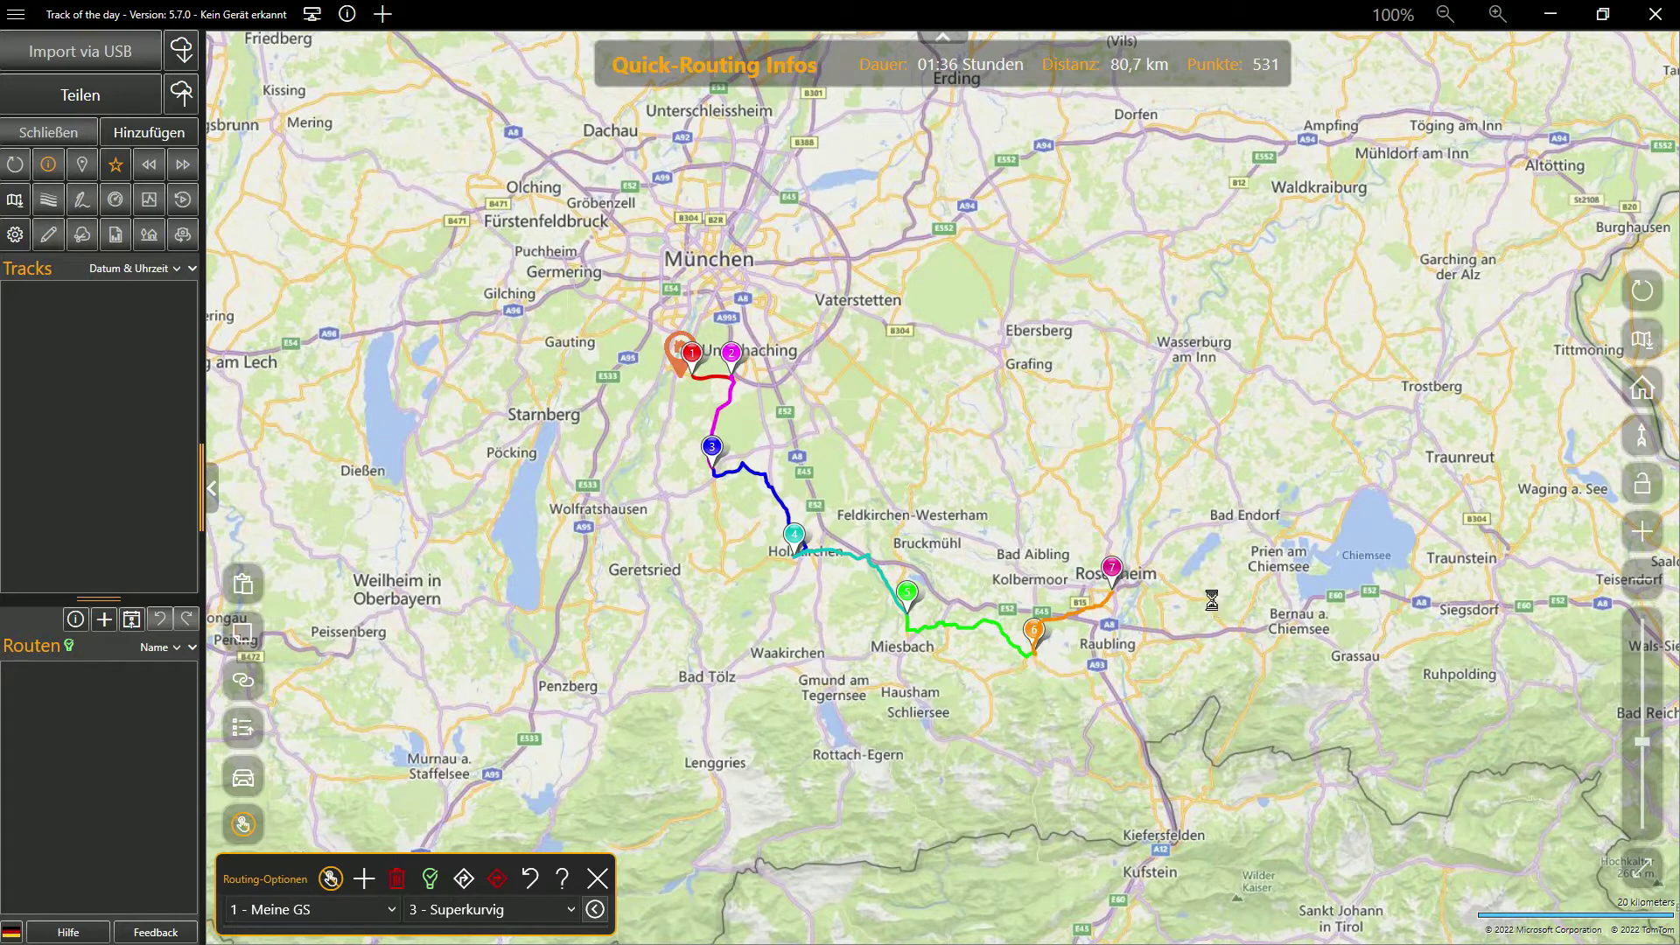
Add points via Prien, Traunstein, Schliersee and Hausham, then delete the whole trial route
click(1260, 598)
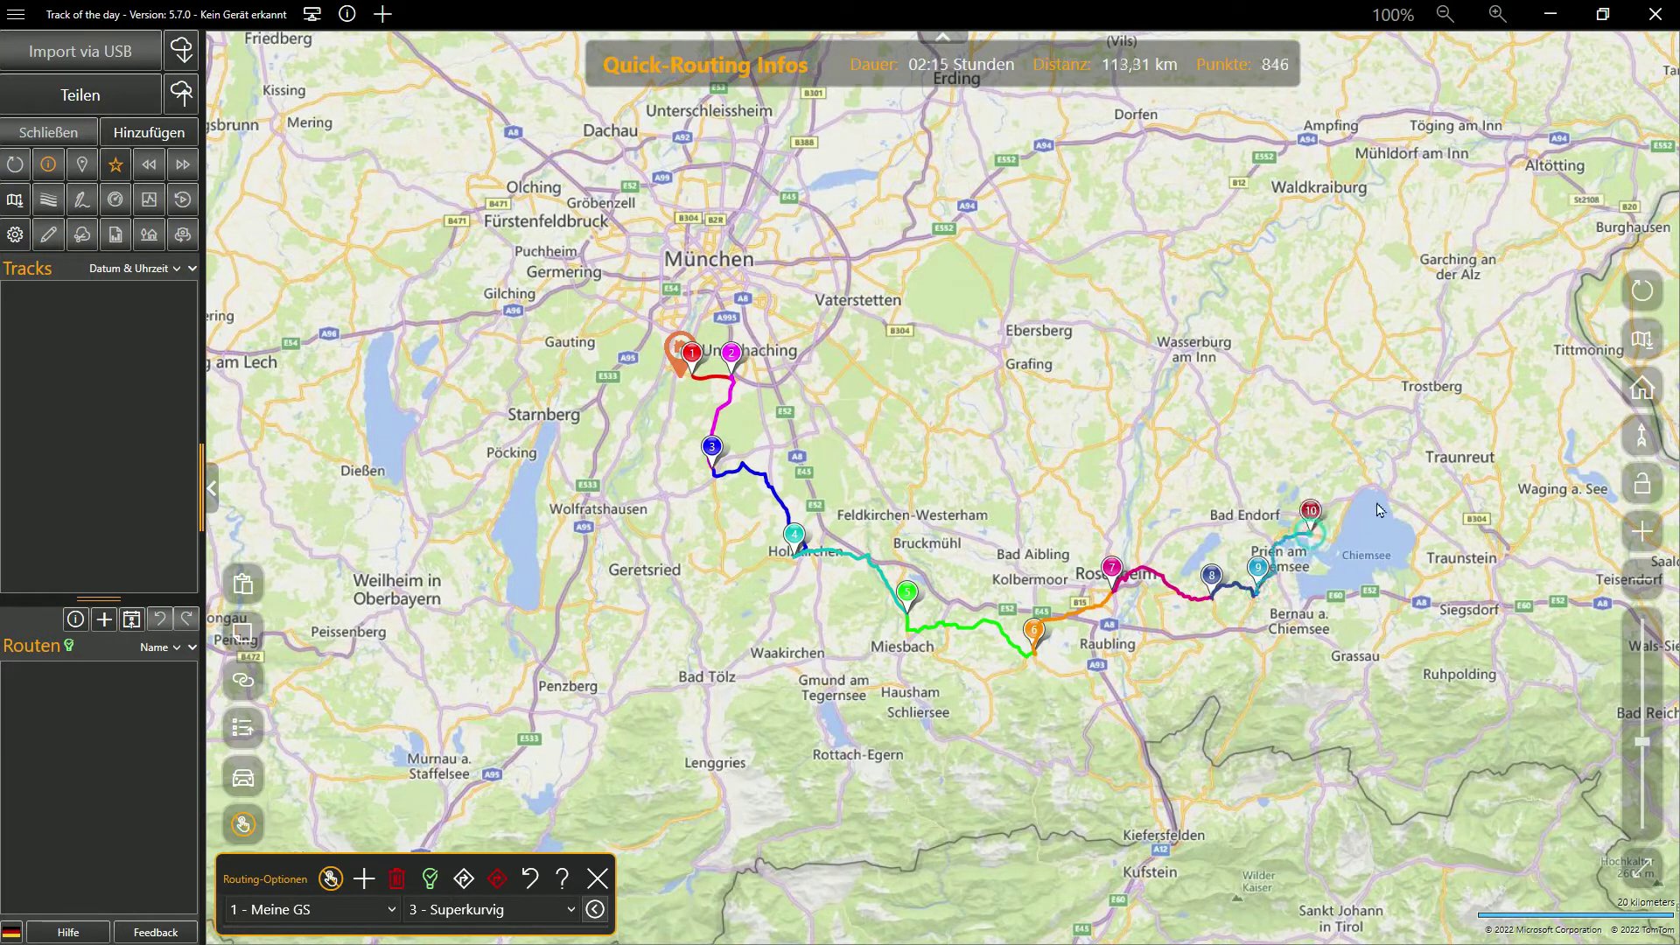
click(1418, 555)
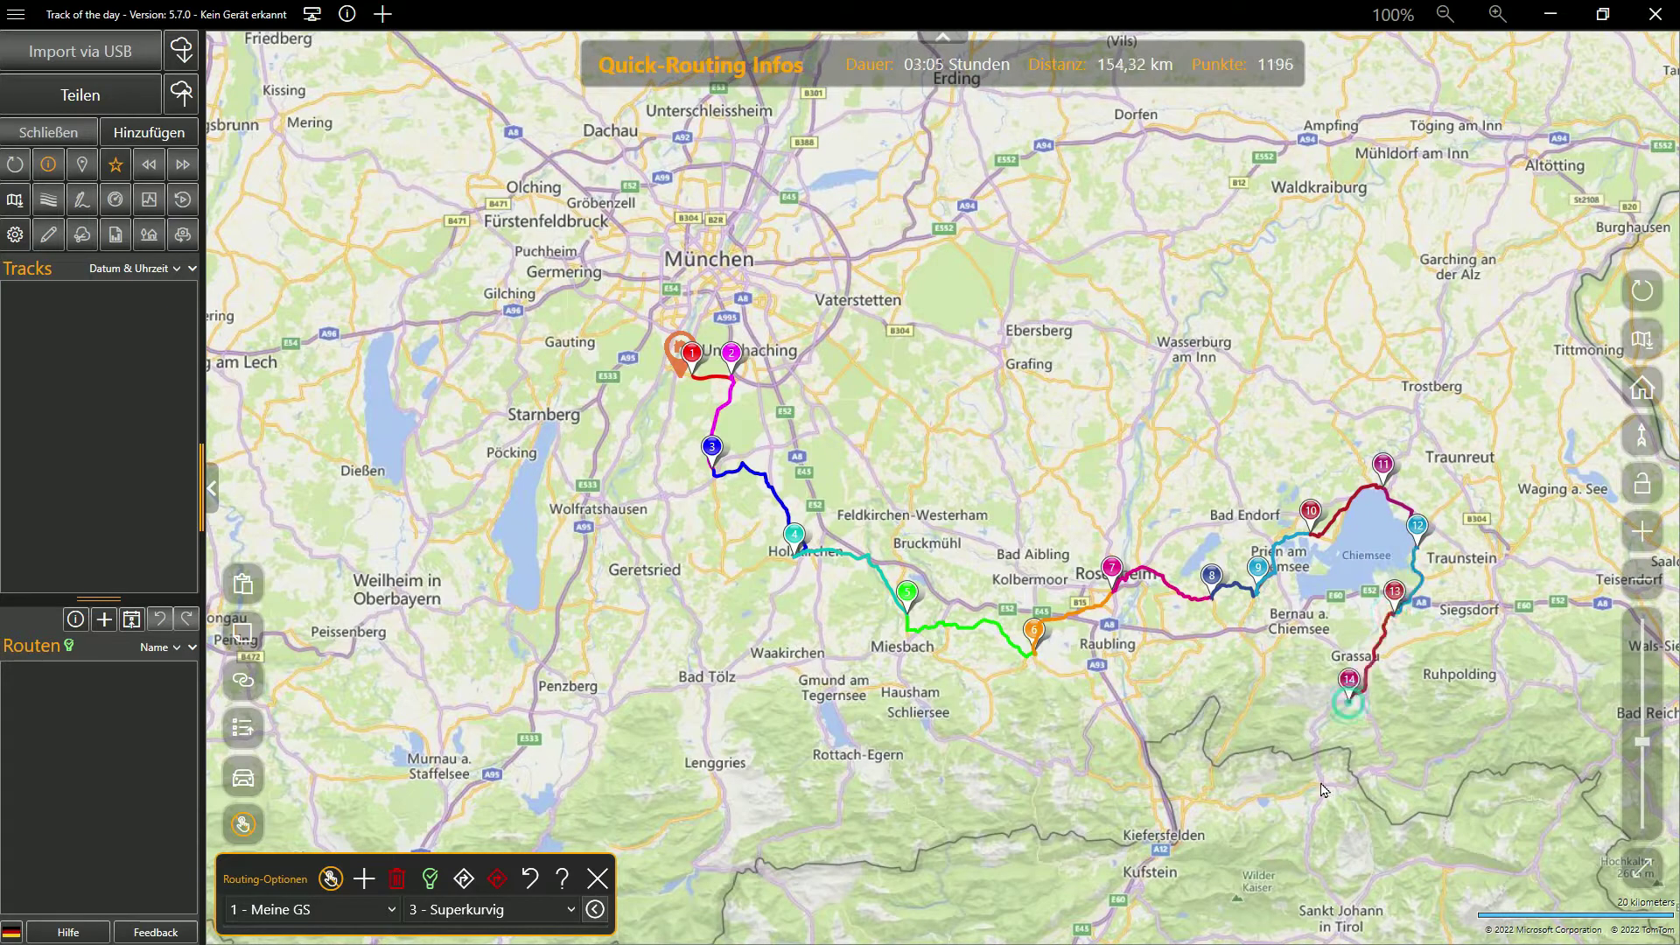
click(1092, 773)
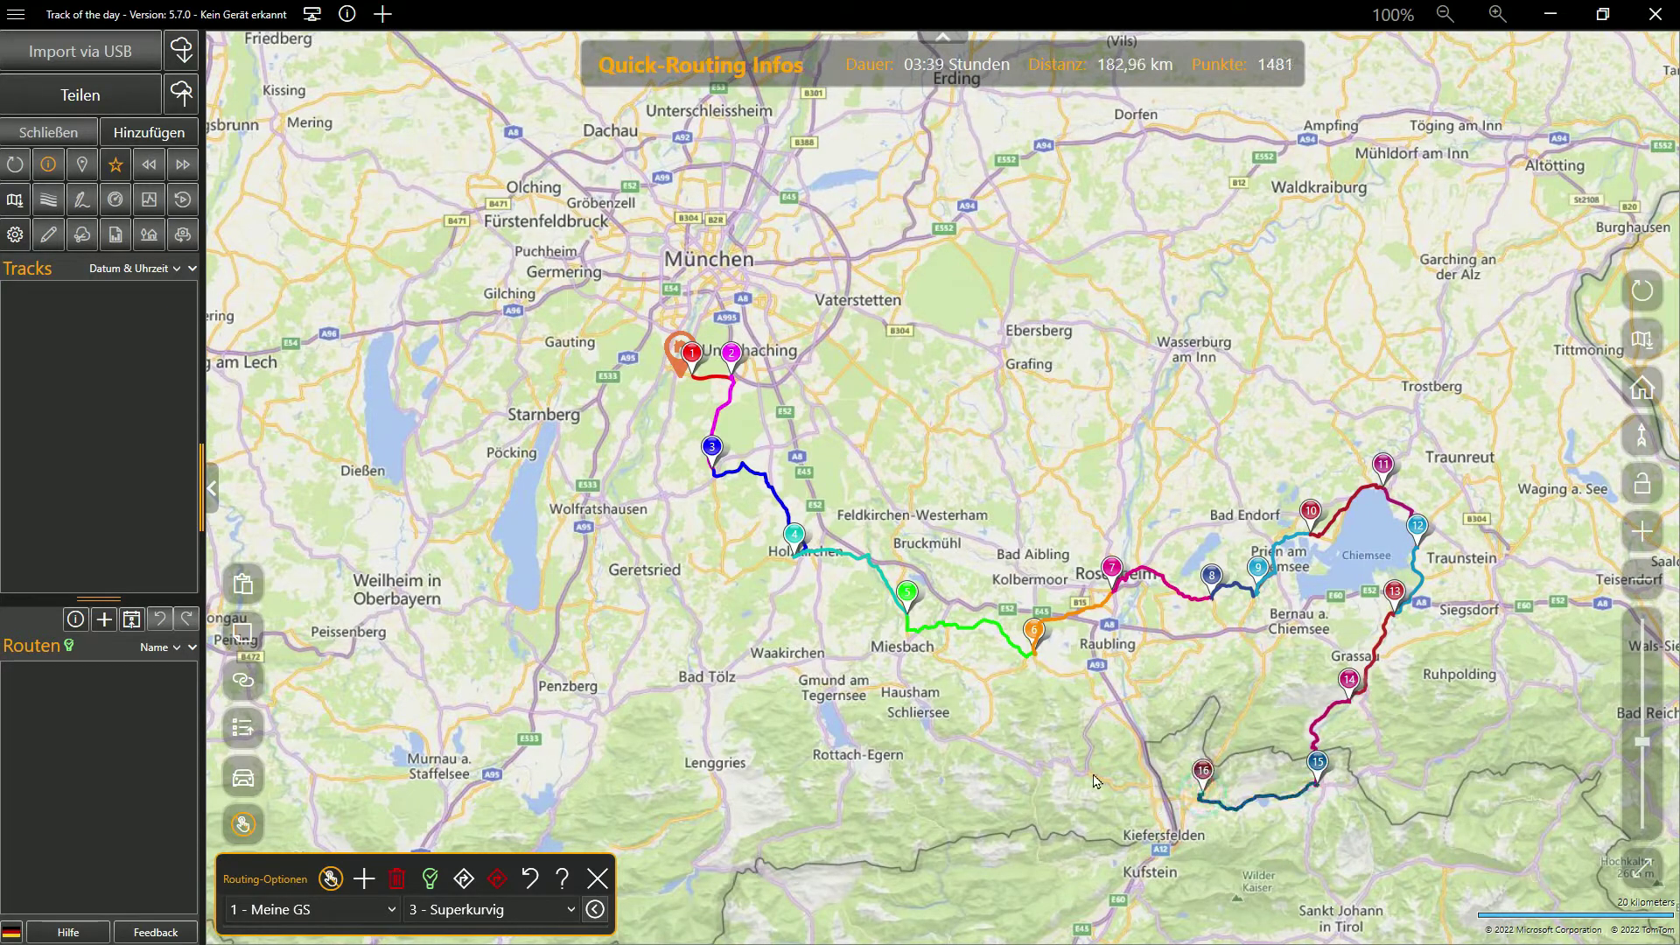
click(970, 738)
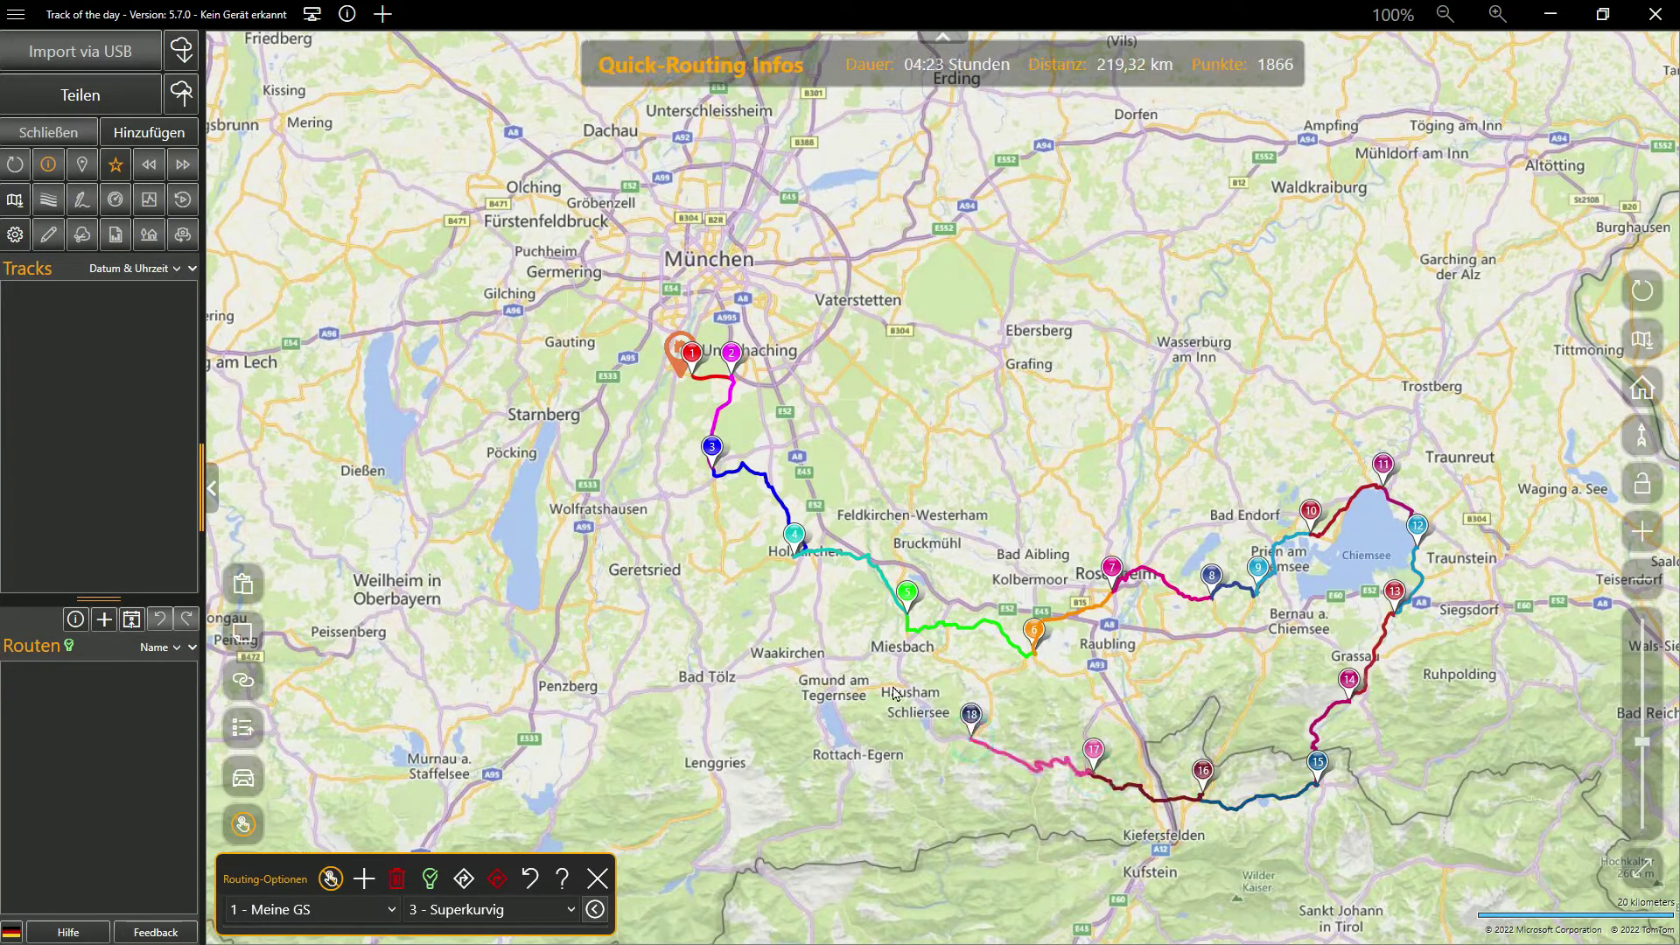
click(893, 687)
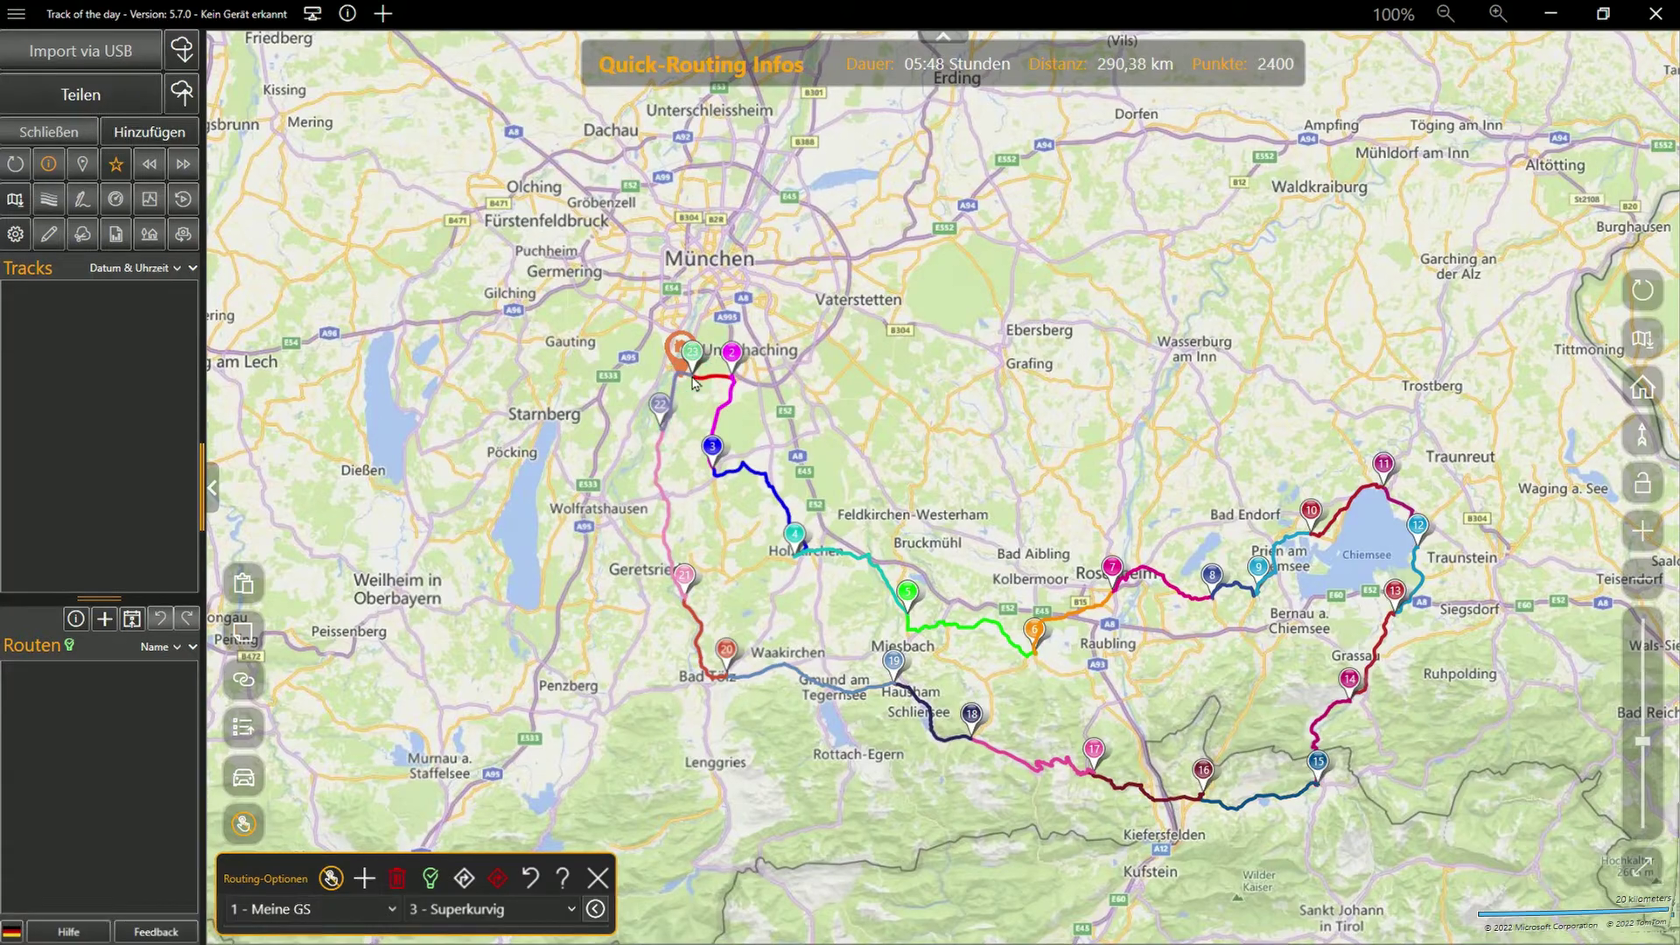
click(243, 824)
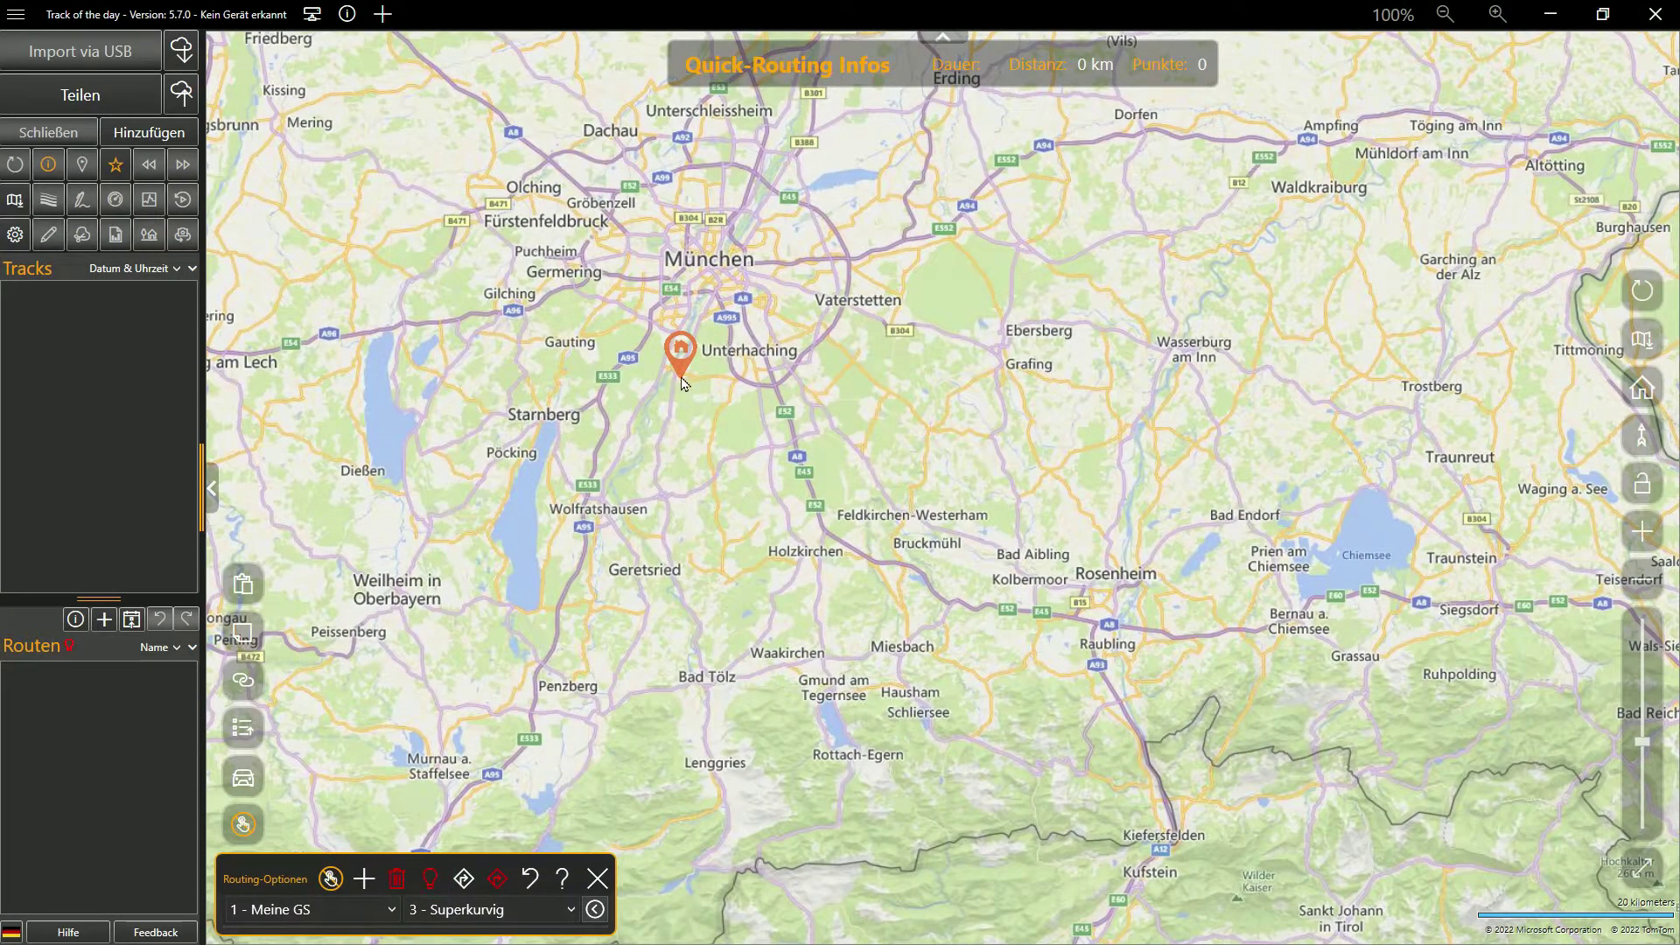
Place route points from south Munich eastward to Chiemsee
click(713, 479)
click(906, 510)
click(1051, 468)
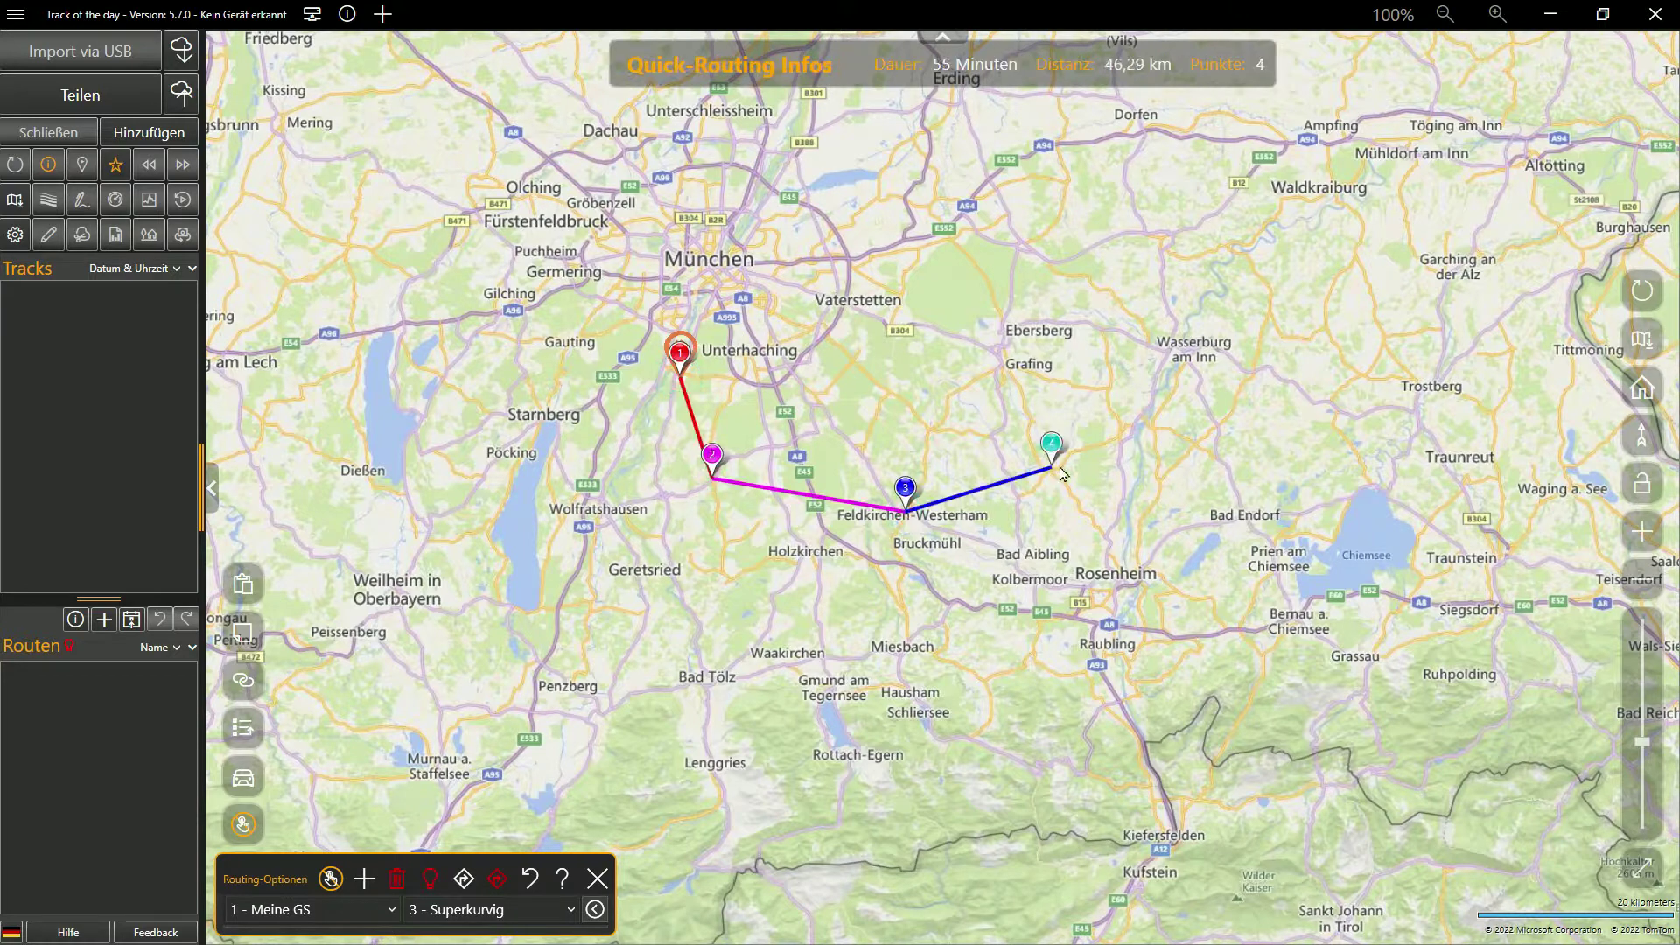
click(1196, 444)
click(1293, 531)
click(1331, 536)
click(1367, 484)
Continue the points around Chiemsee, west past Gmund and Geretsried, closing the loop at the start
click(1415, 544)
click(1411, 591)
click(1310, 600)
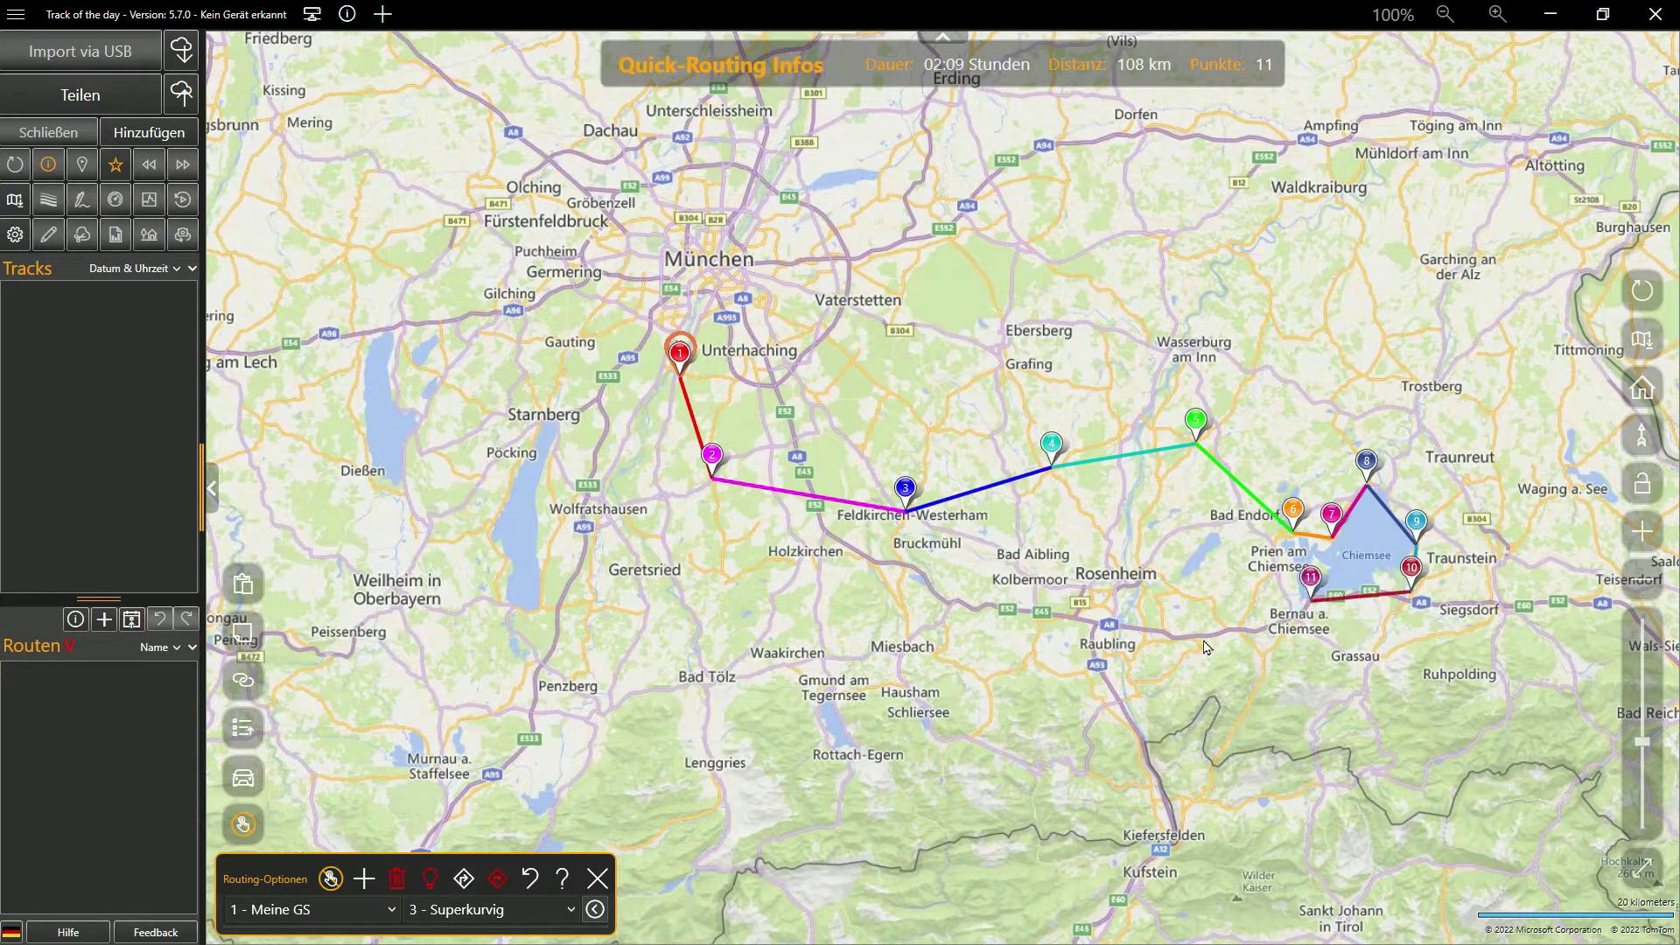
click(1196, 650)
click(984, 679)
click(796, 672)
click(637, 610)
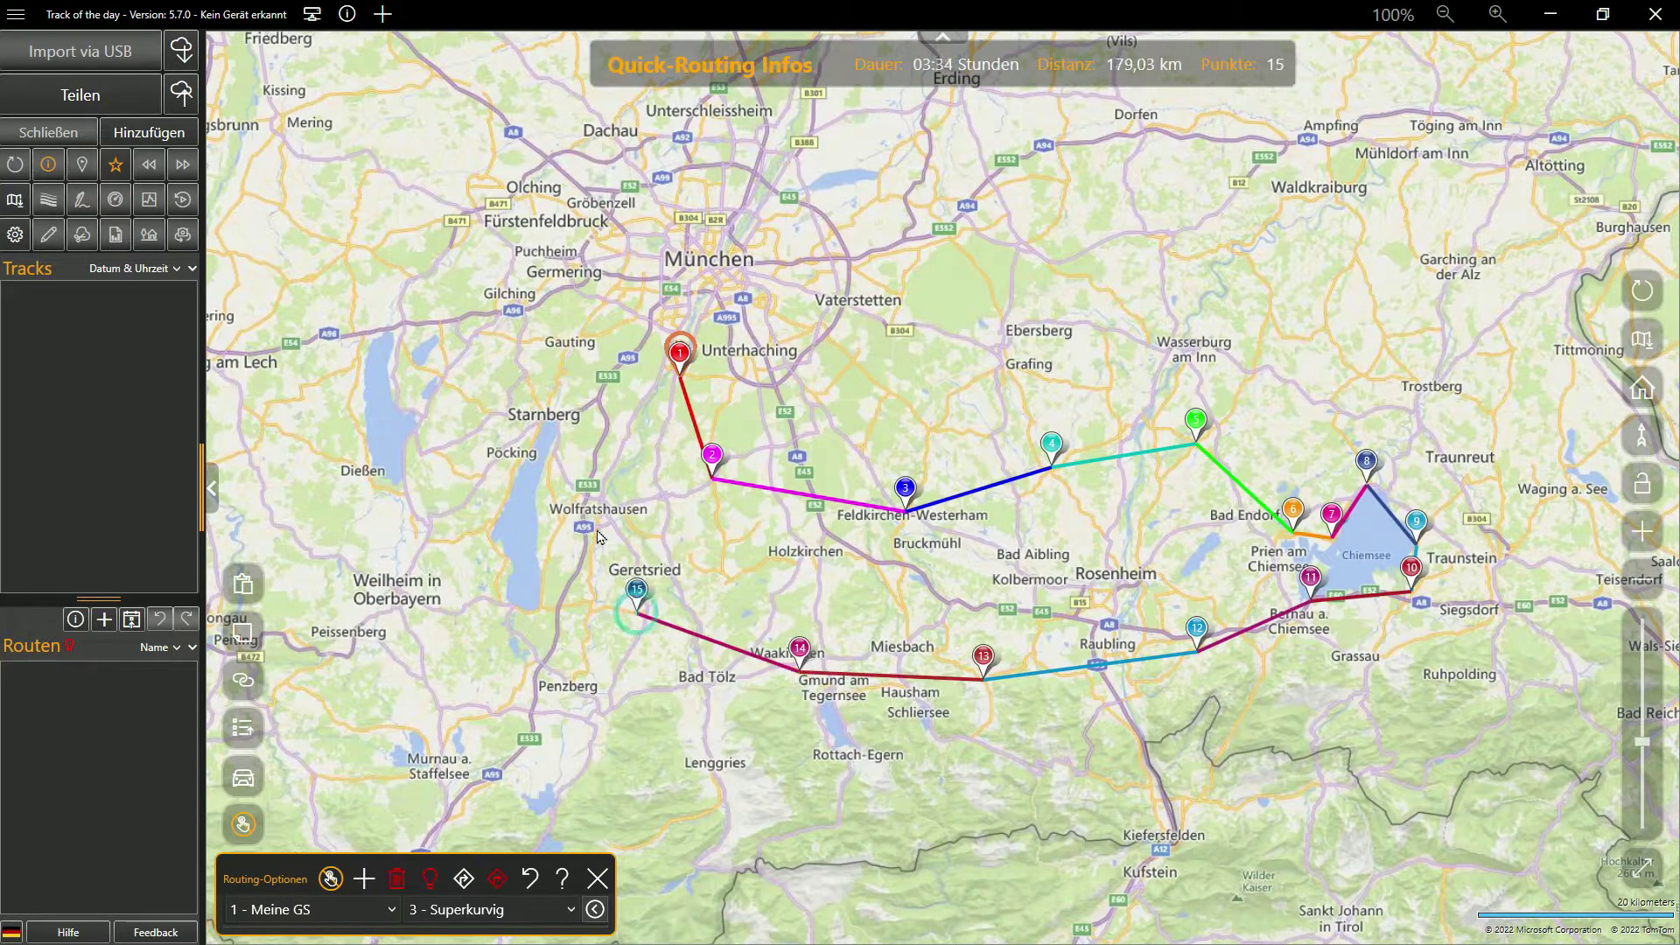
double_click(645, 401)
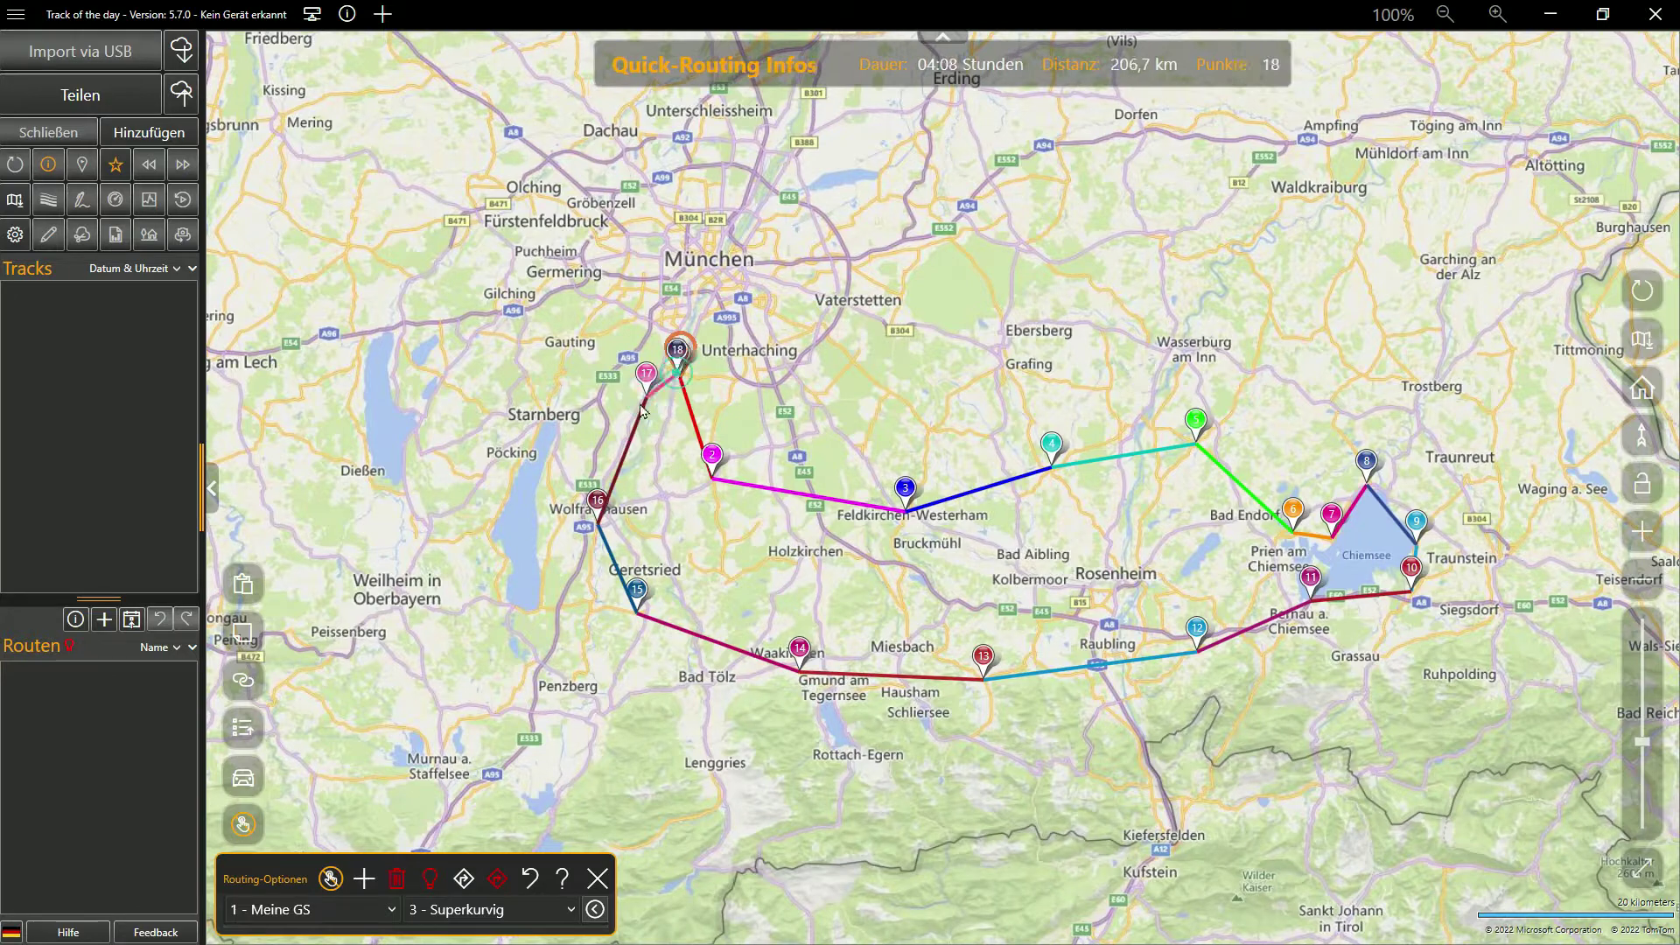
Route the loop along roads, move points 3, 2 and 5, then recalculate to 275.88 km
click(462, 879)
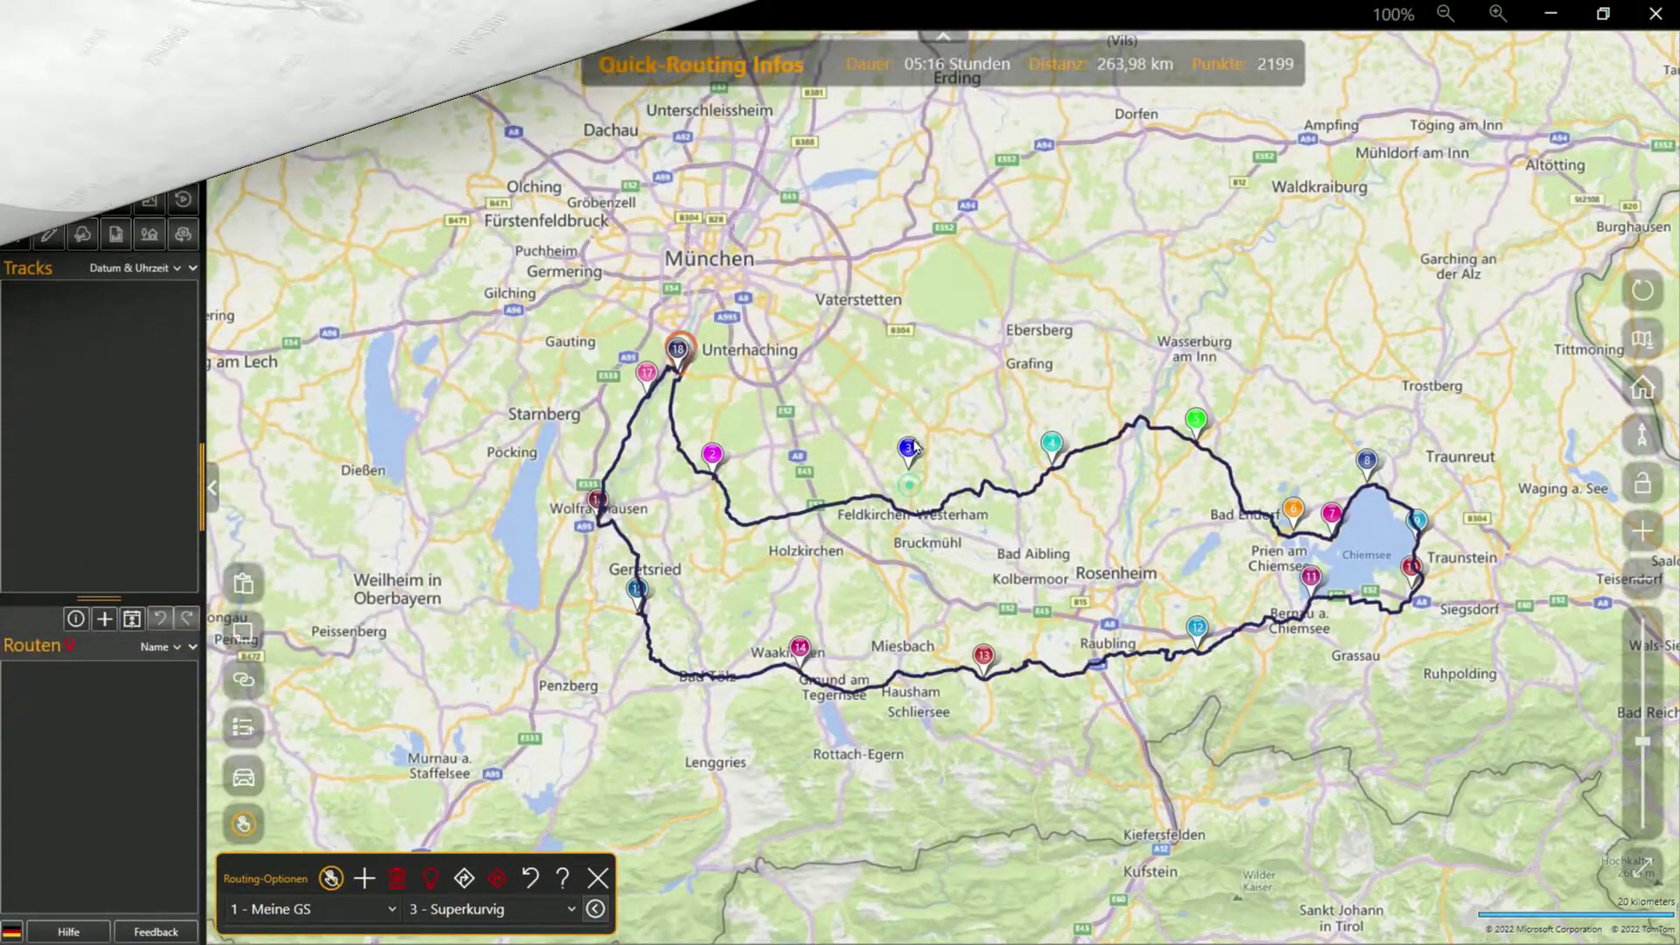
drag(914, 447, 920, 398)
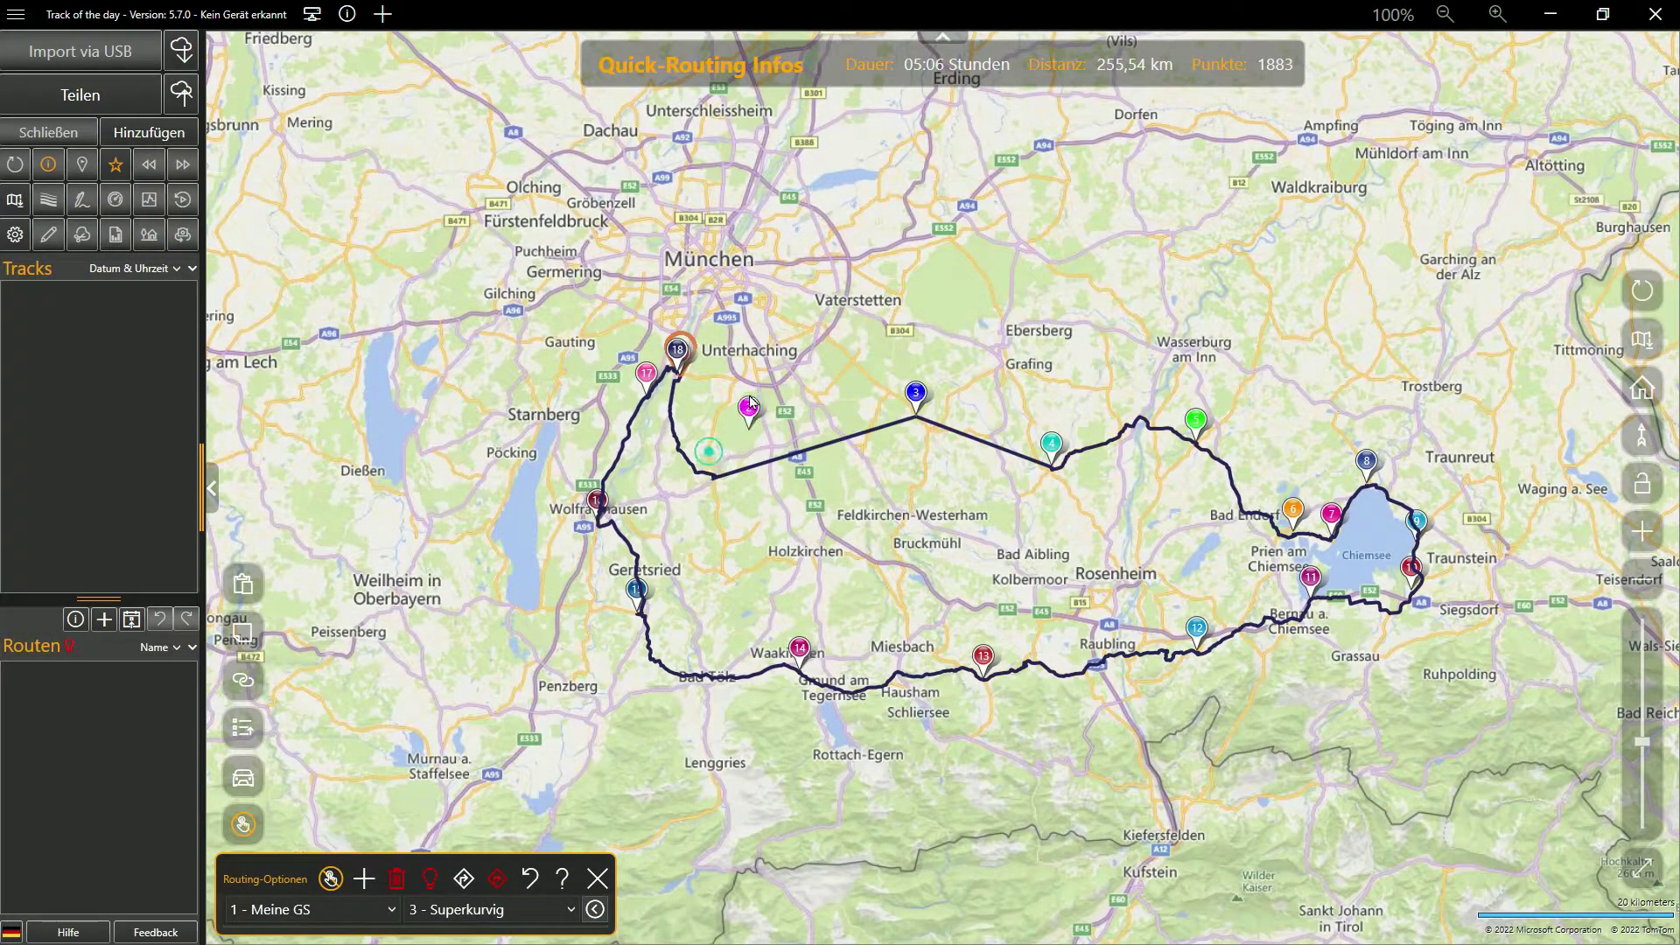
drag(783, 427, 782, 426)
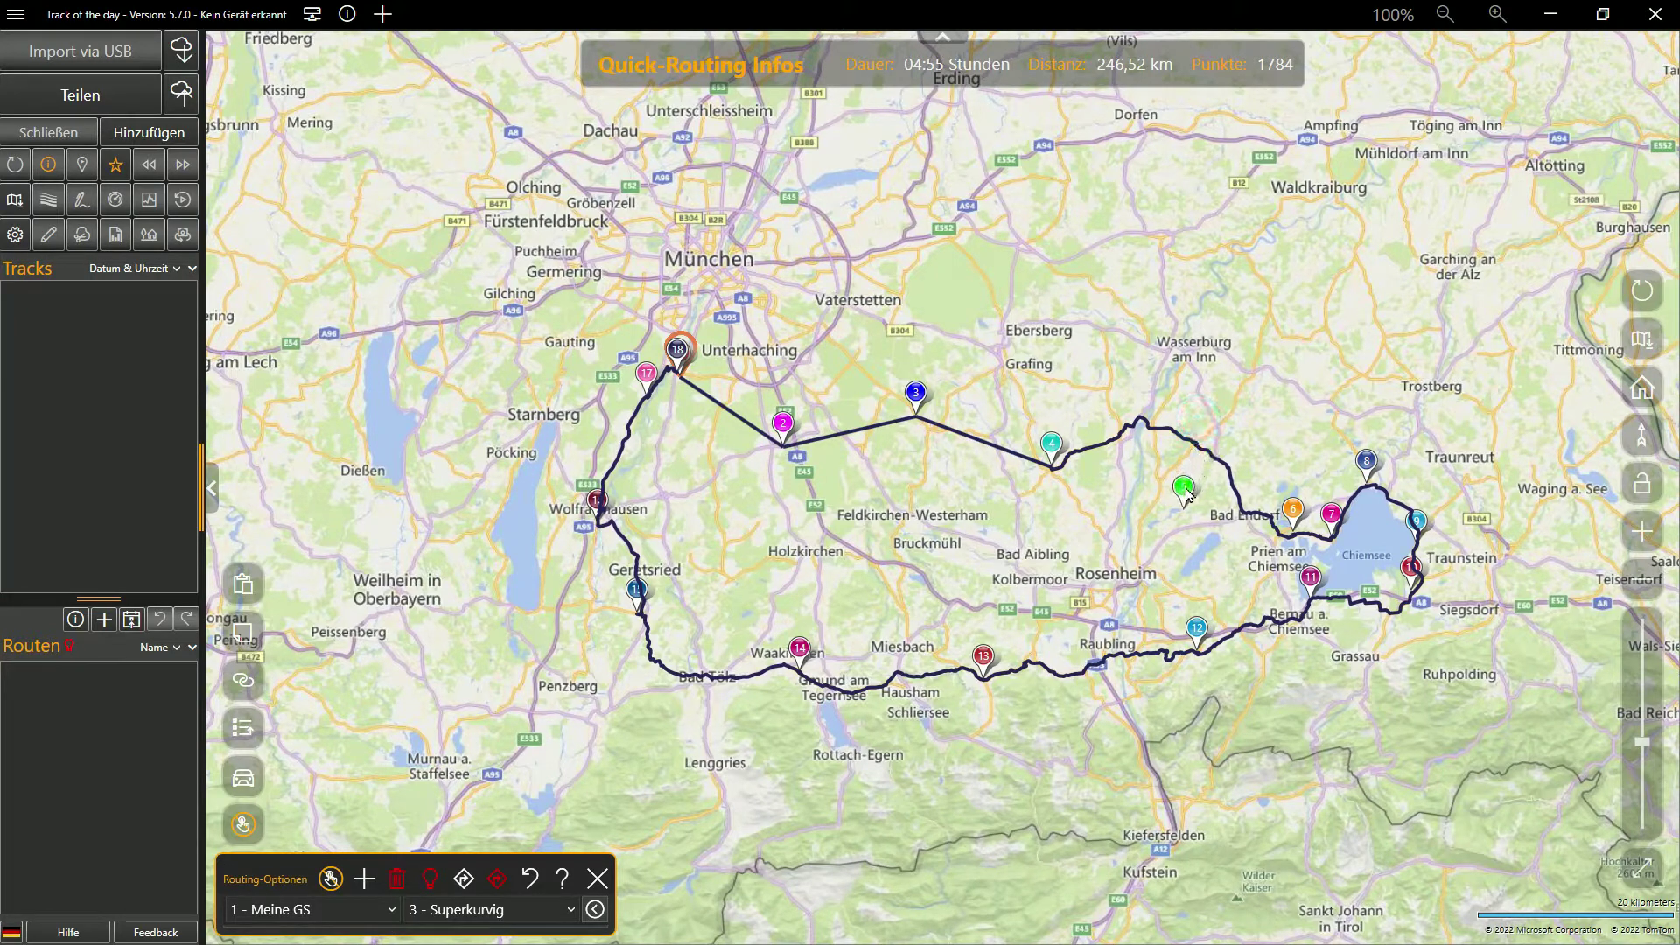
drag(1312, 391, 1313, 384)
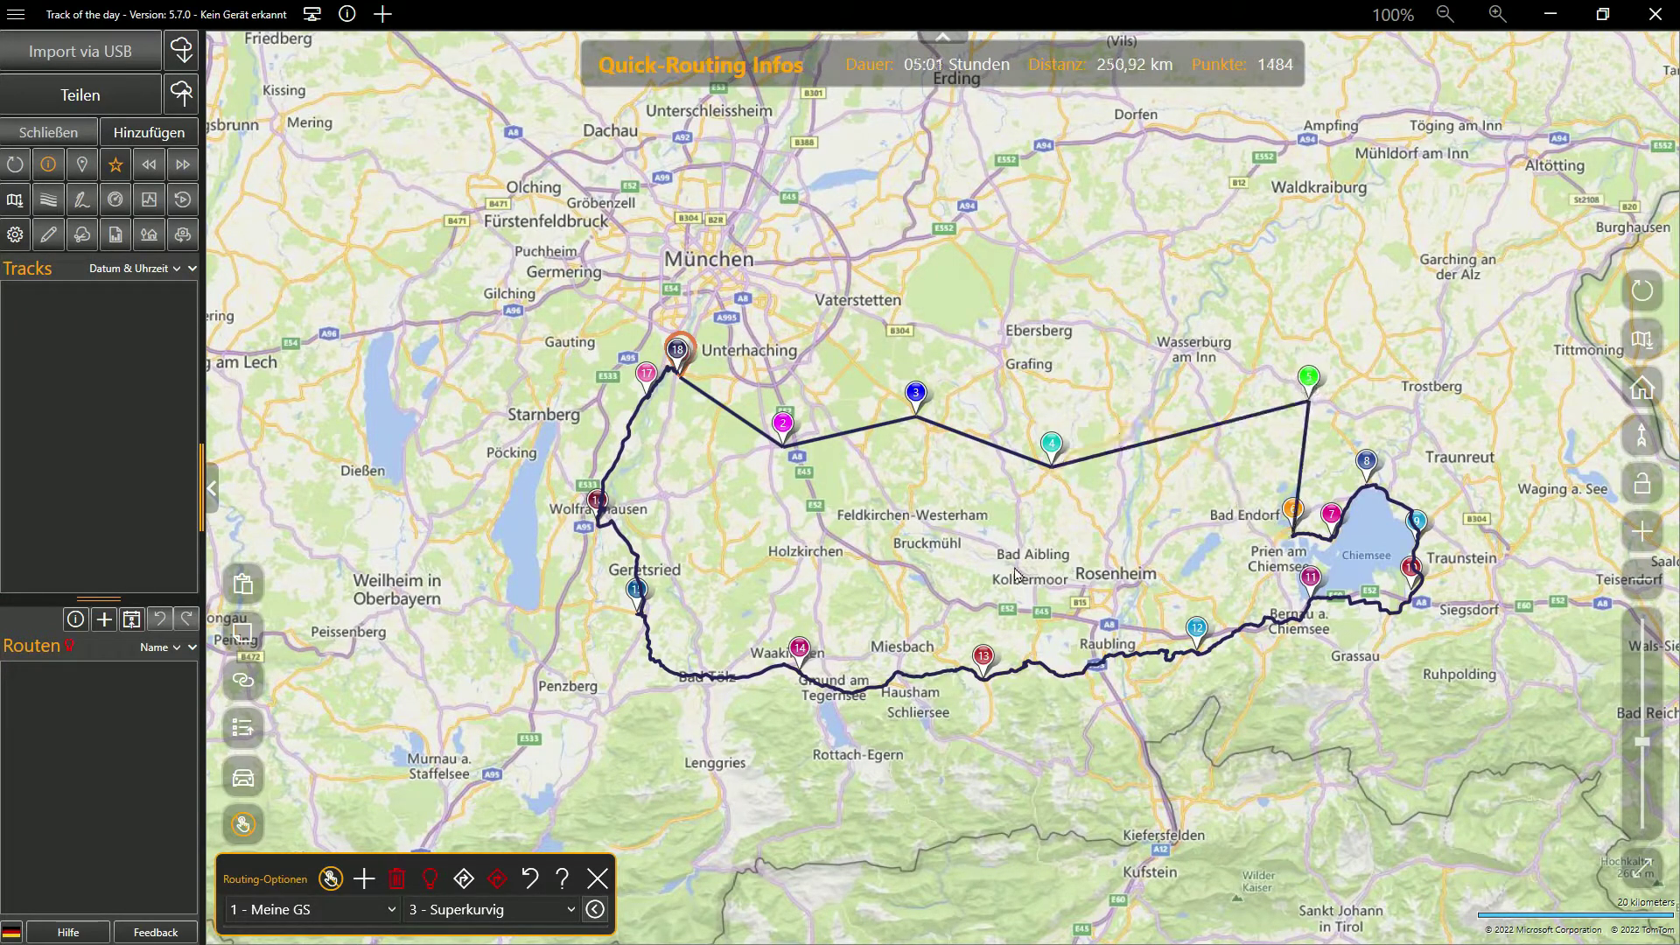
click(467, 876)
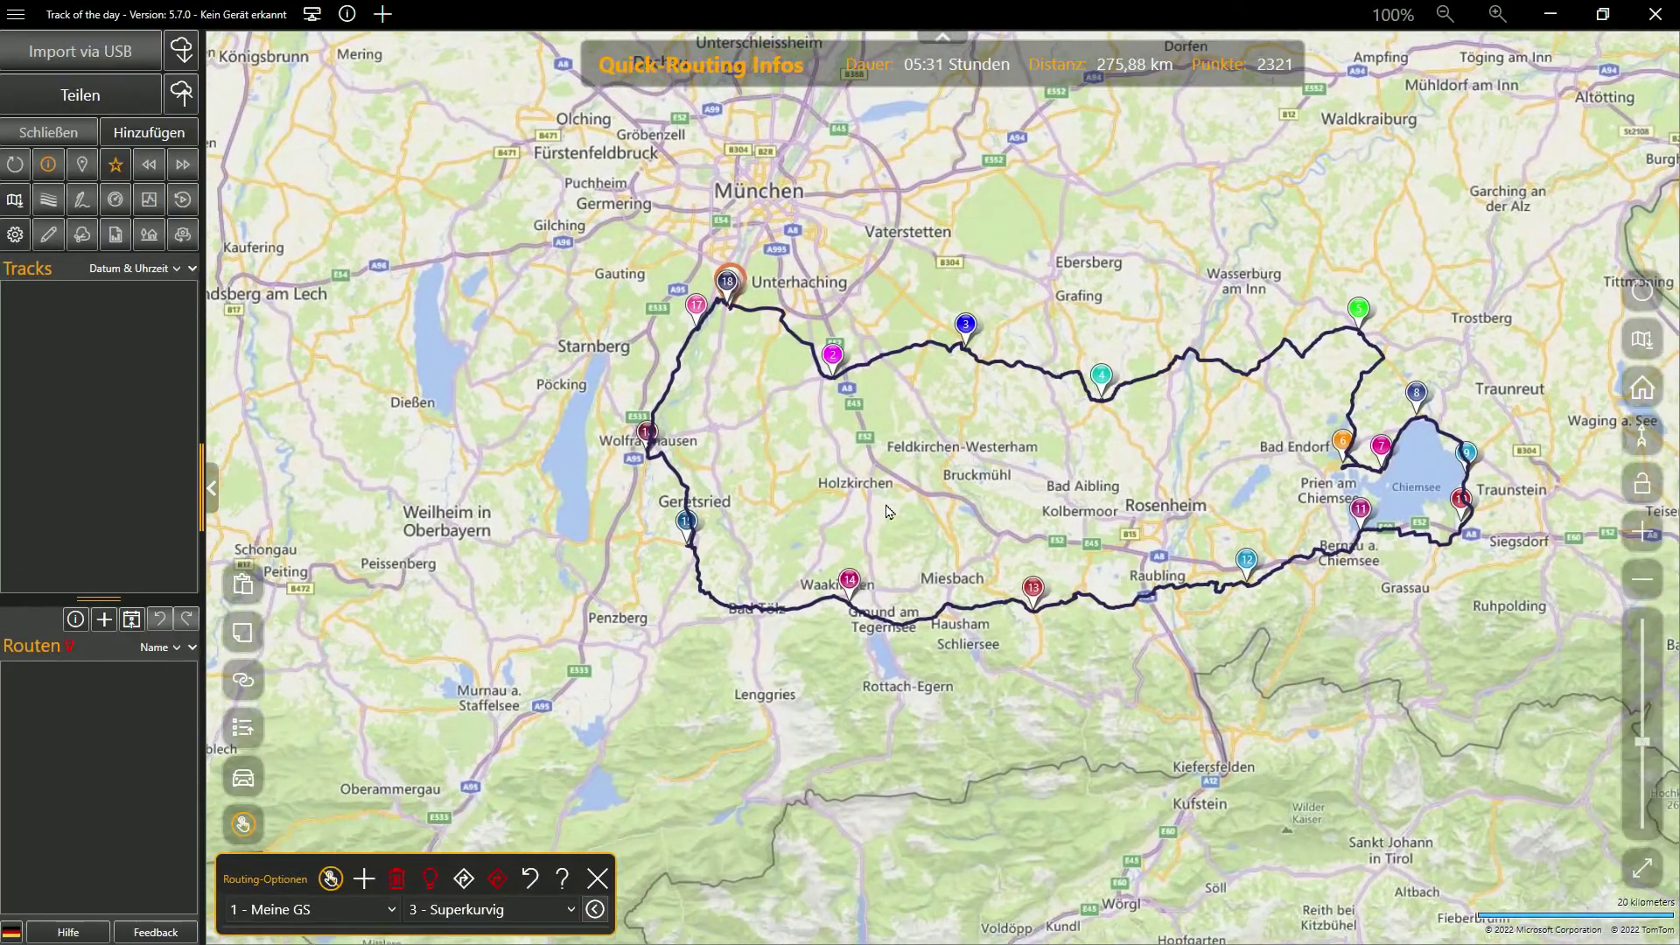
Save the loop to the routes list and rename the Grünwald route 'Rund um den Chiemsee'
scroll(799, 569, up, 5)
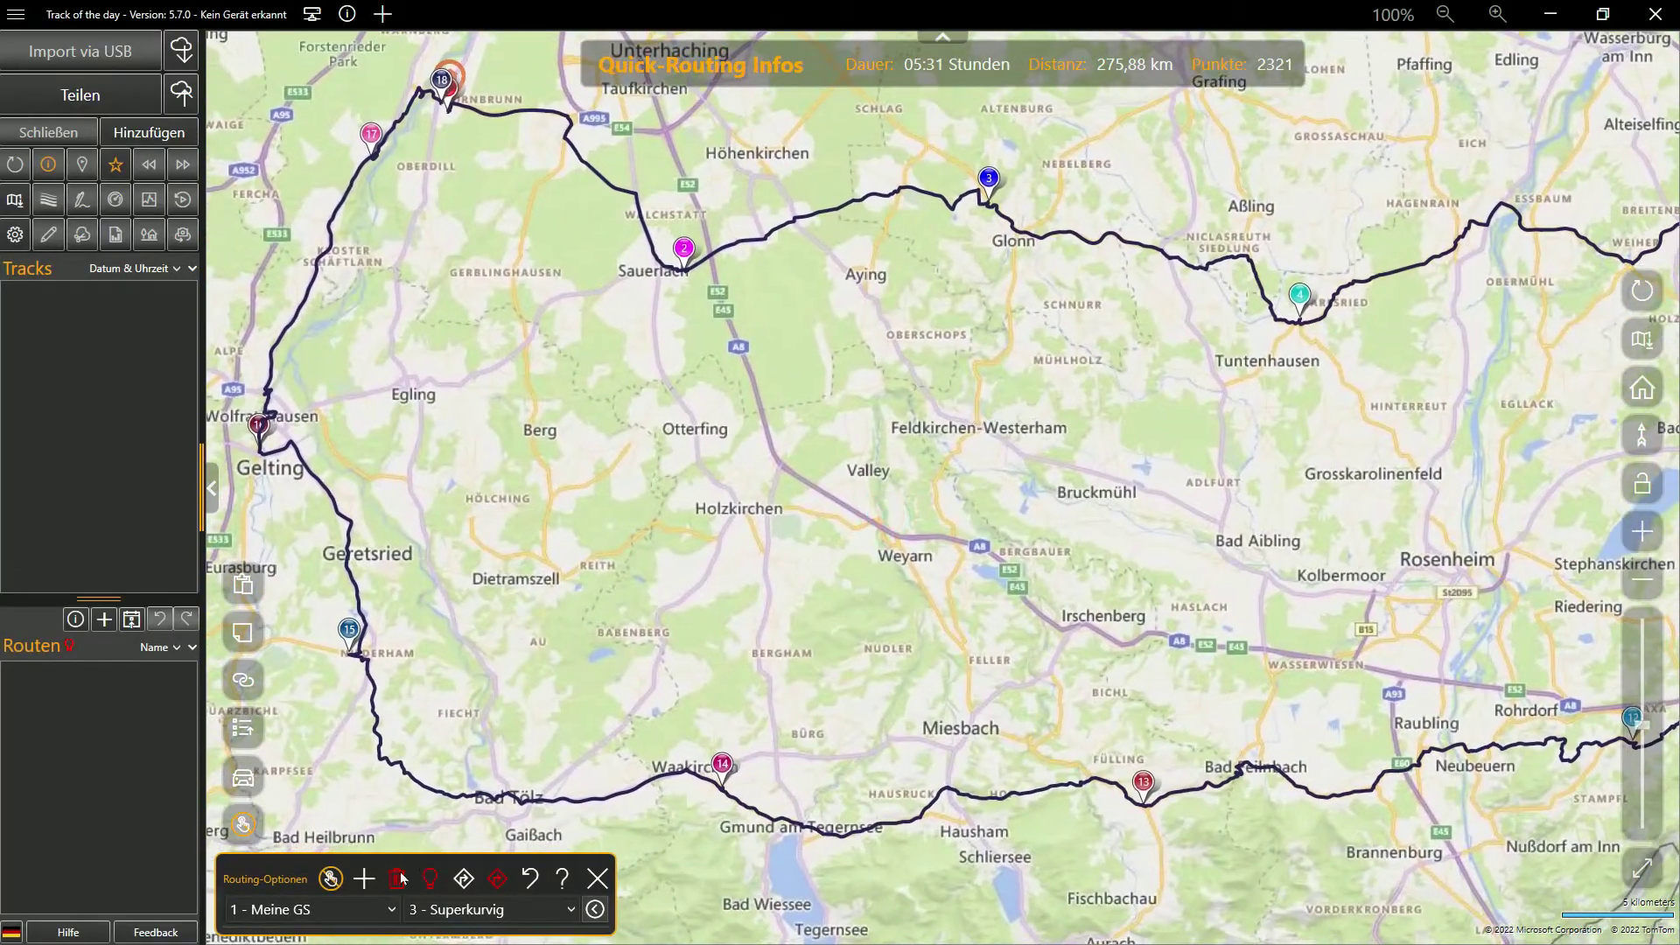
click(364, 881)
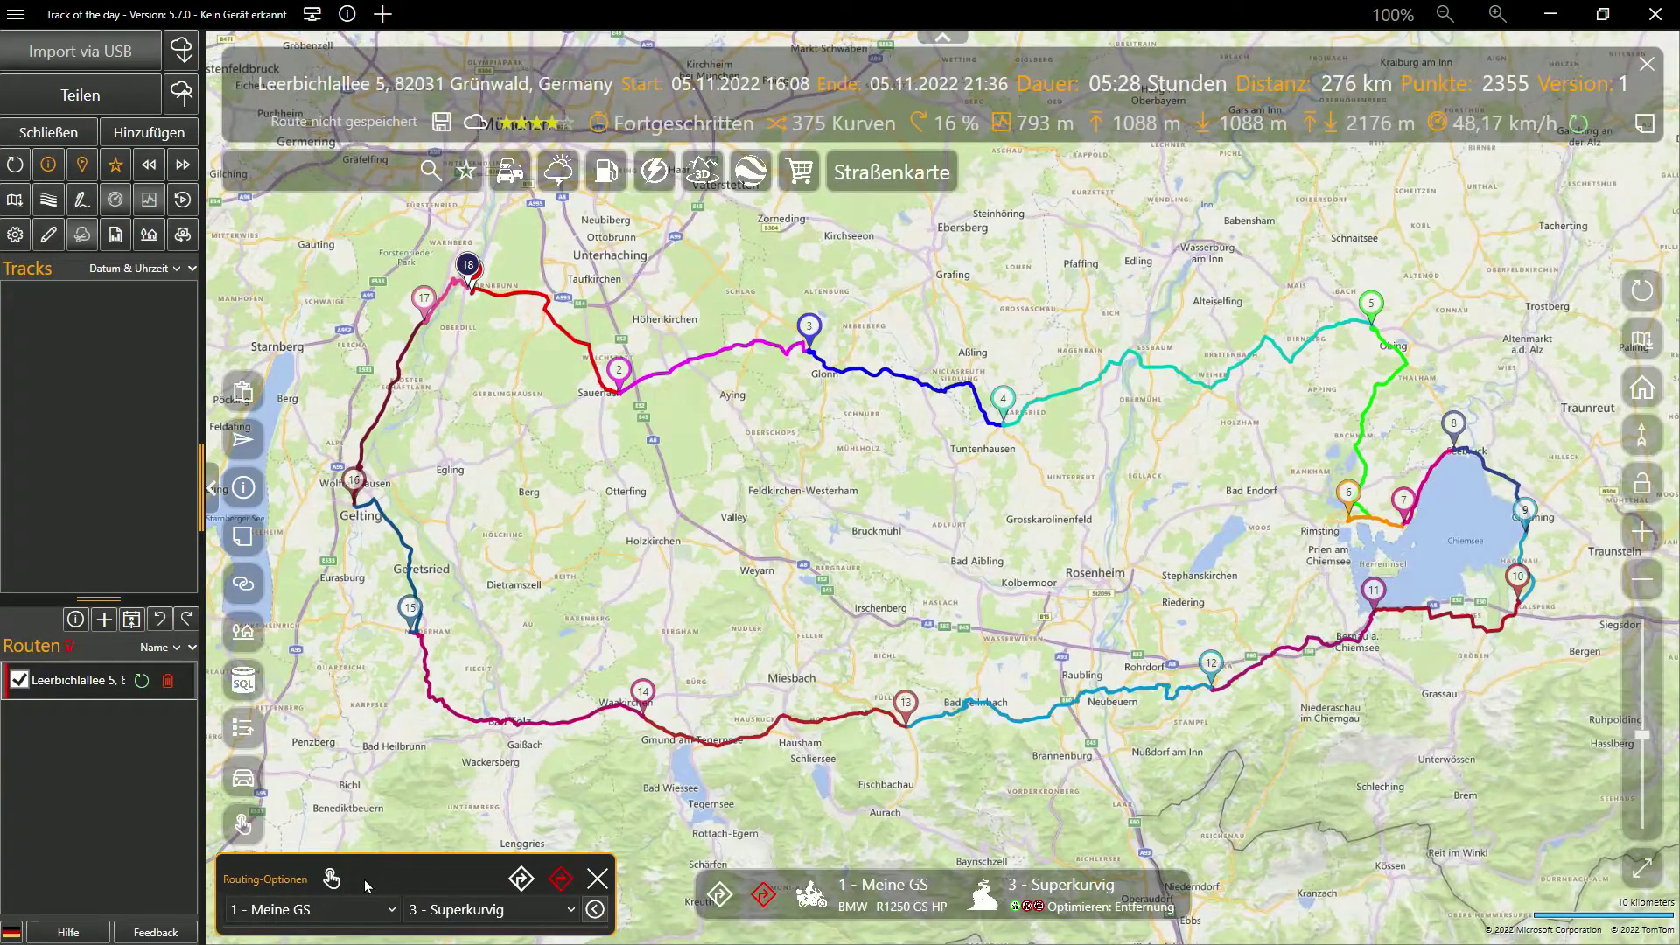
right_click(80, 688)
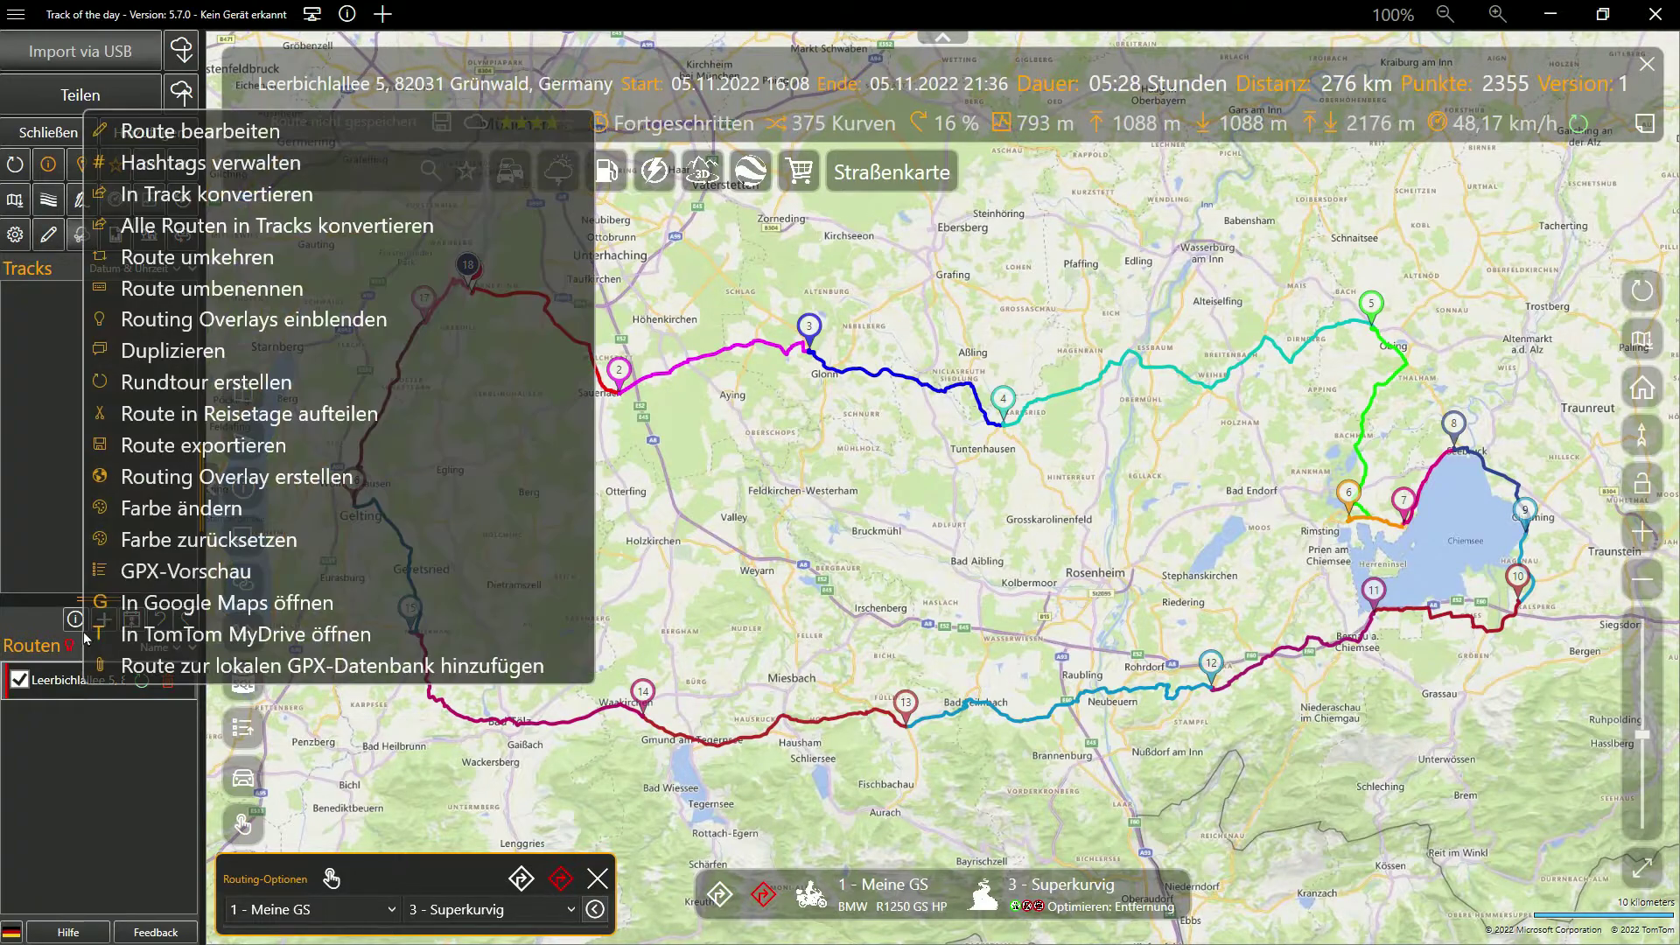
click(187, 297)
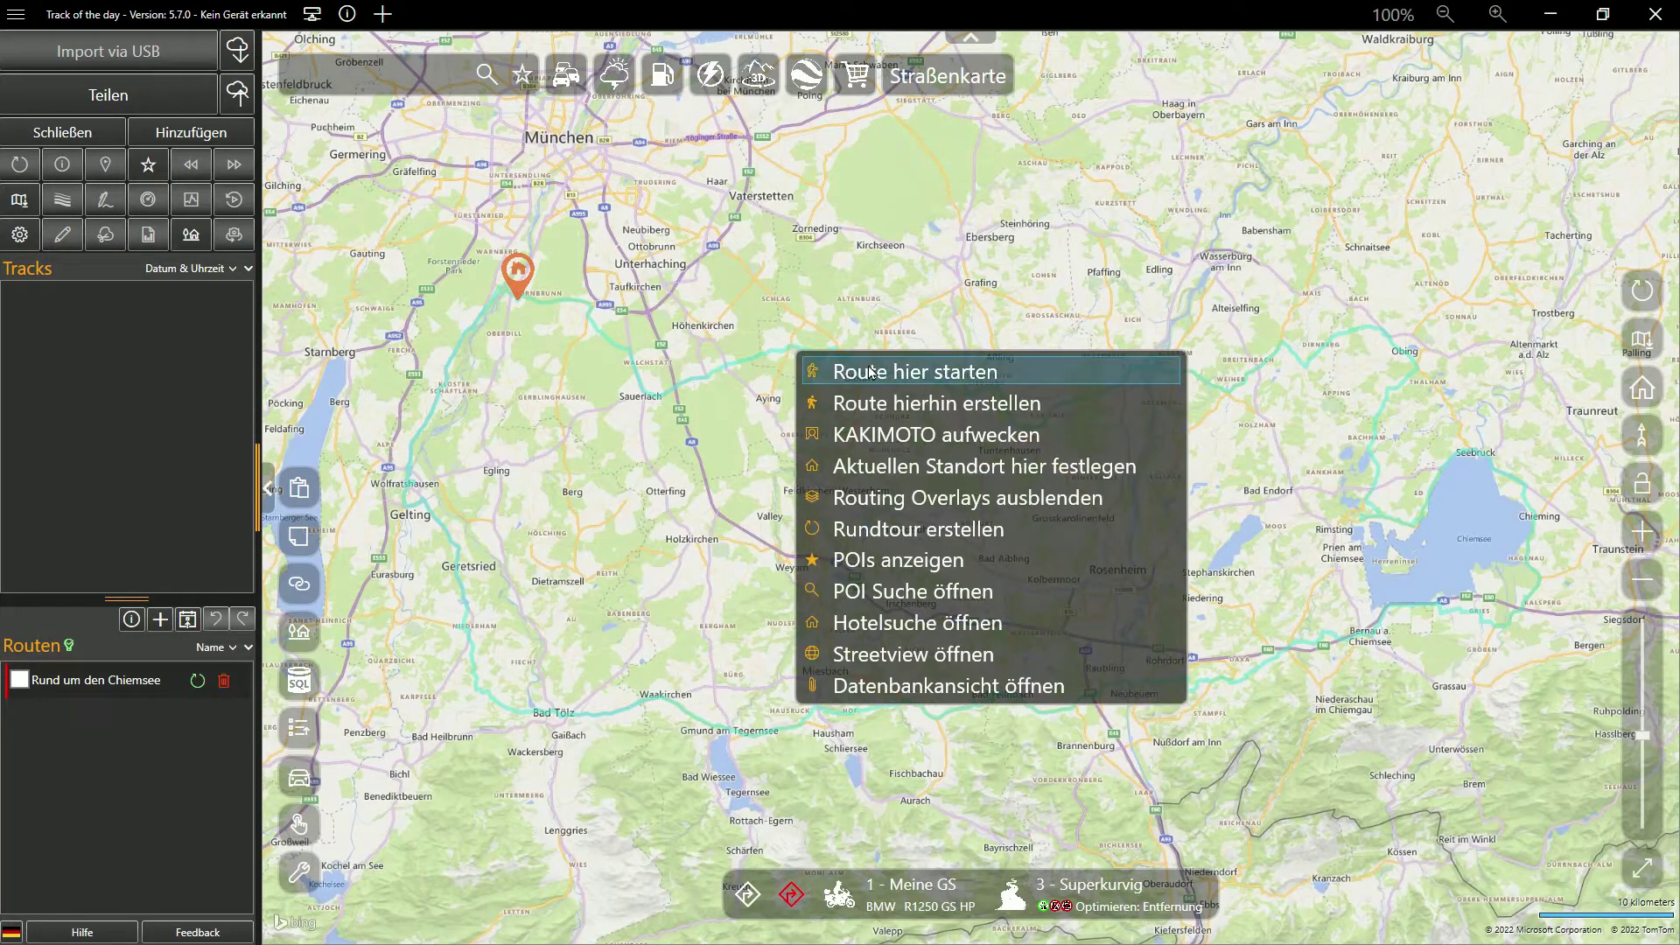
Create a route from home to the map spot and extend it to waypoint 3
click(889, 404)
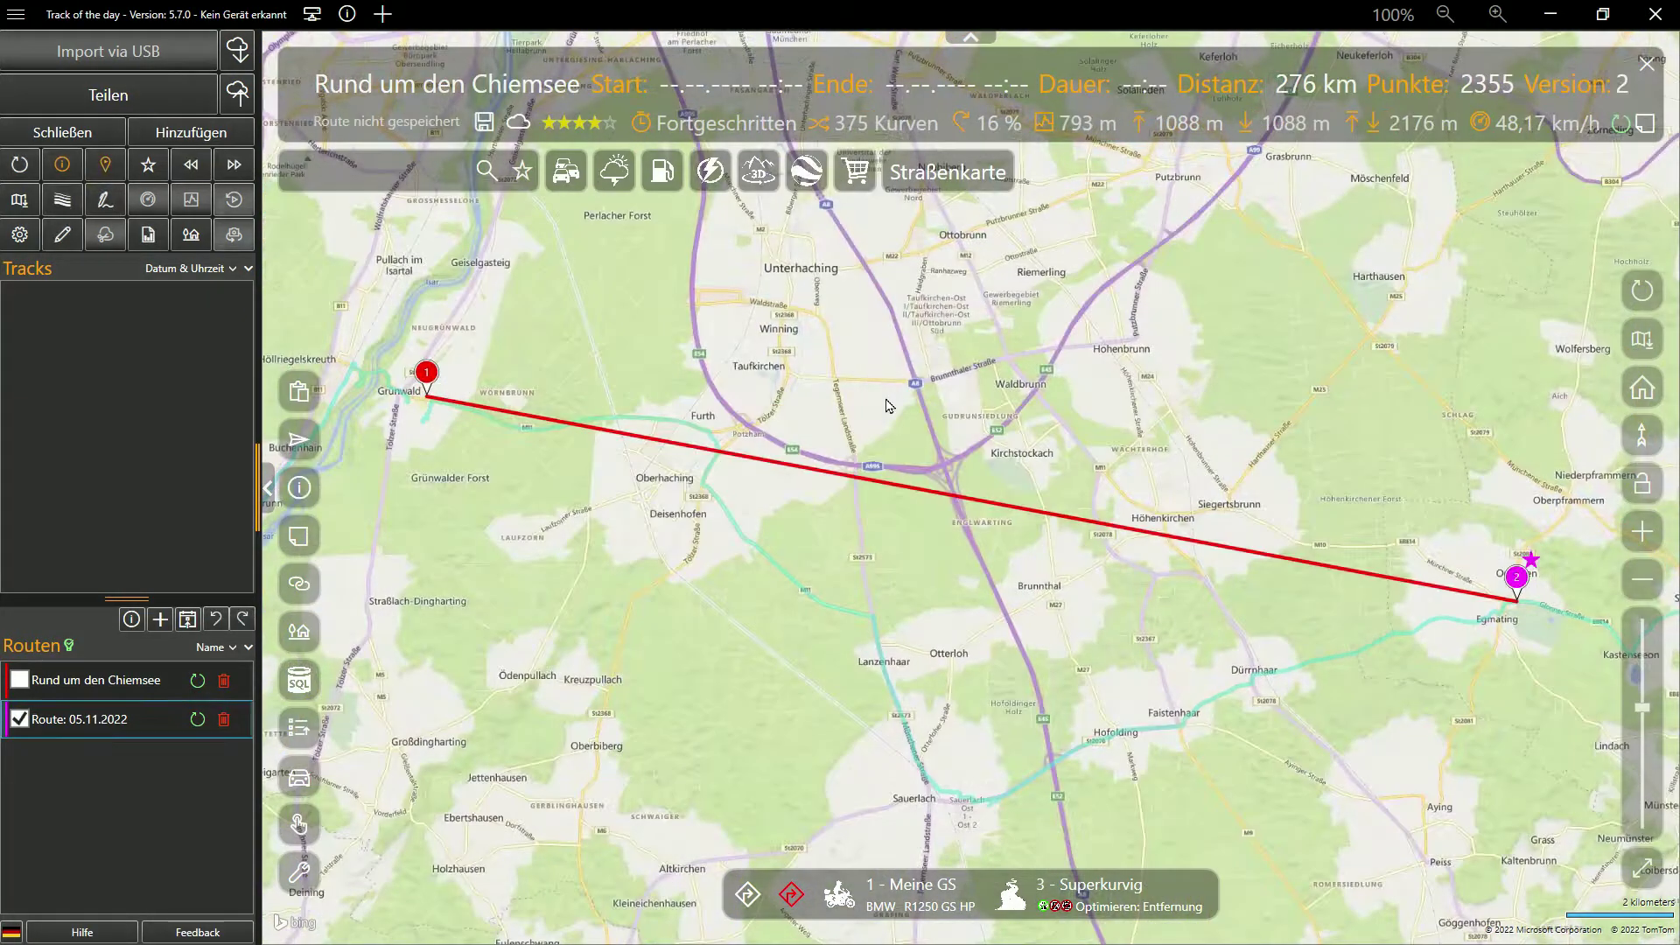
scroll(1479, 693, down, 3)
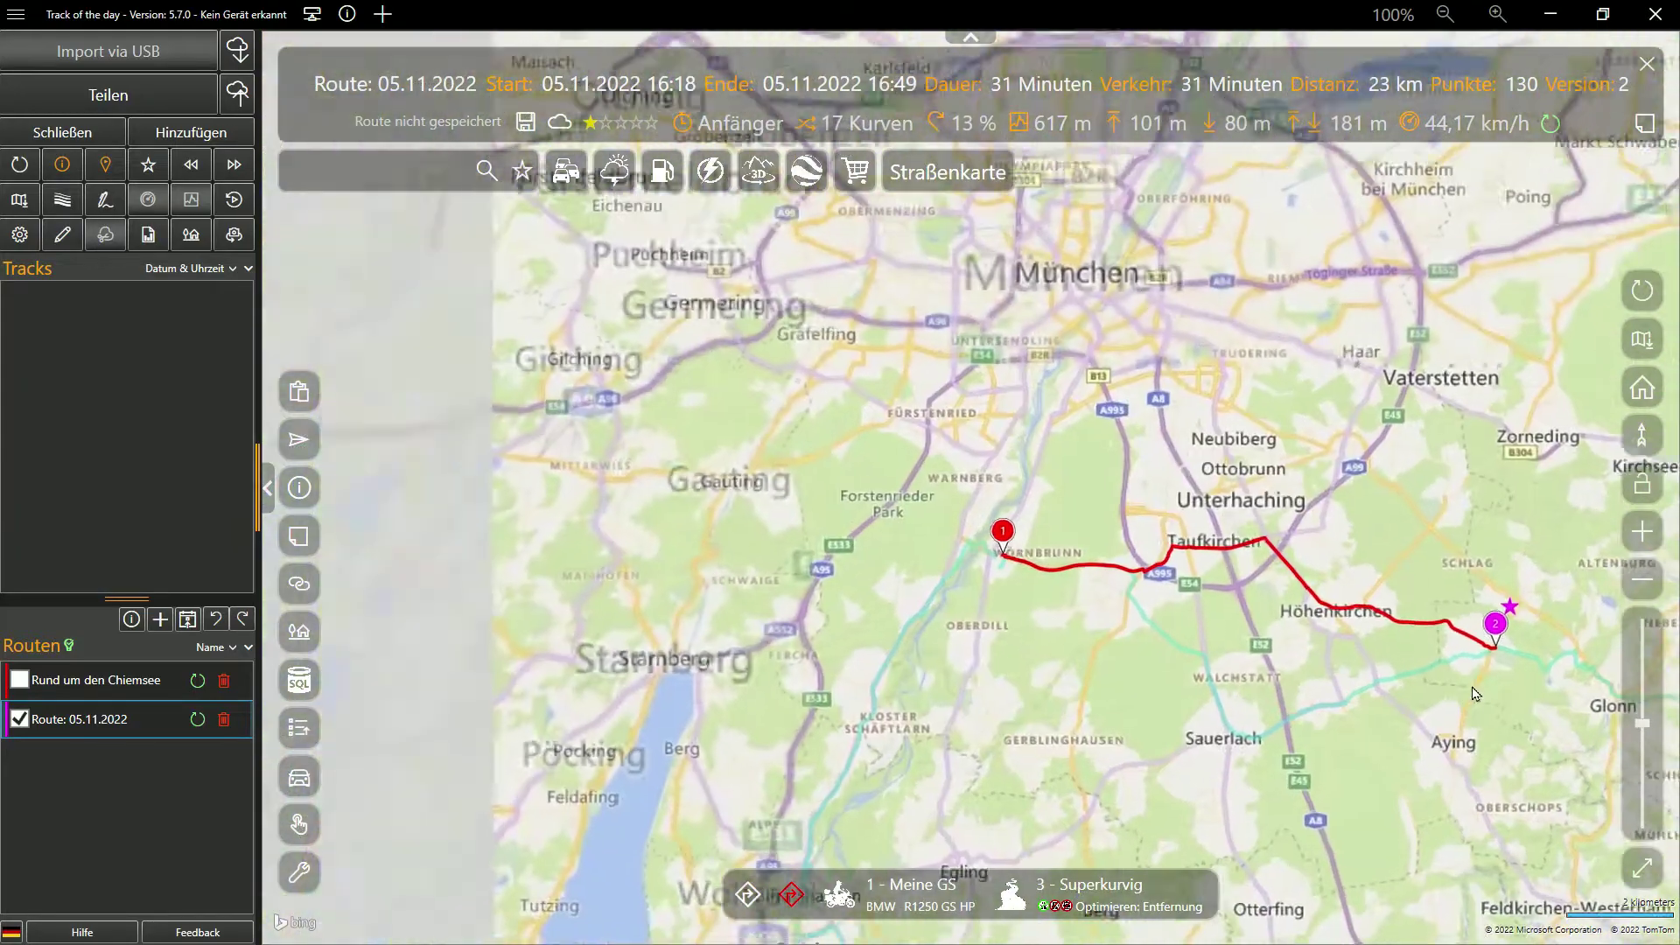
drag(1387, 728, 891, 603)
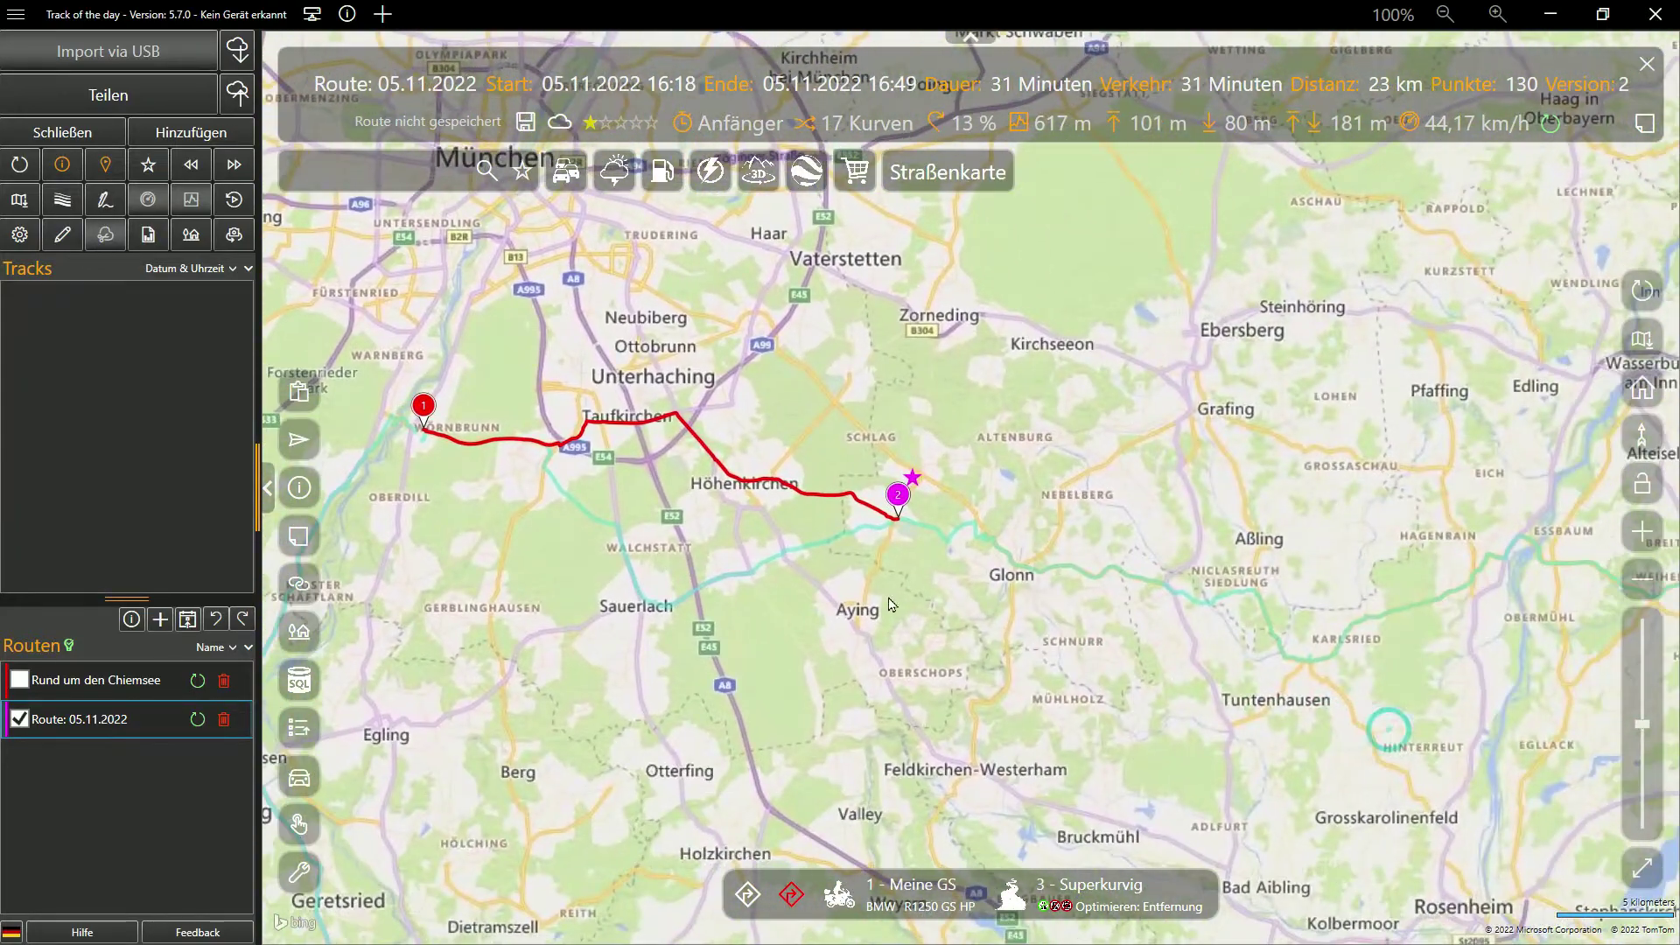
right_click(1197, 608)
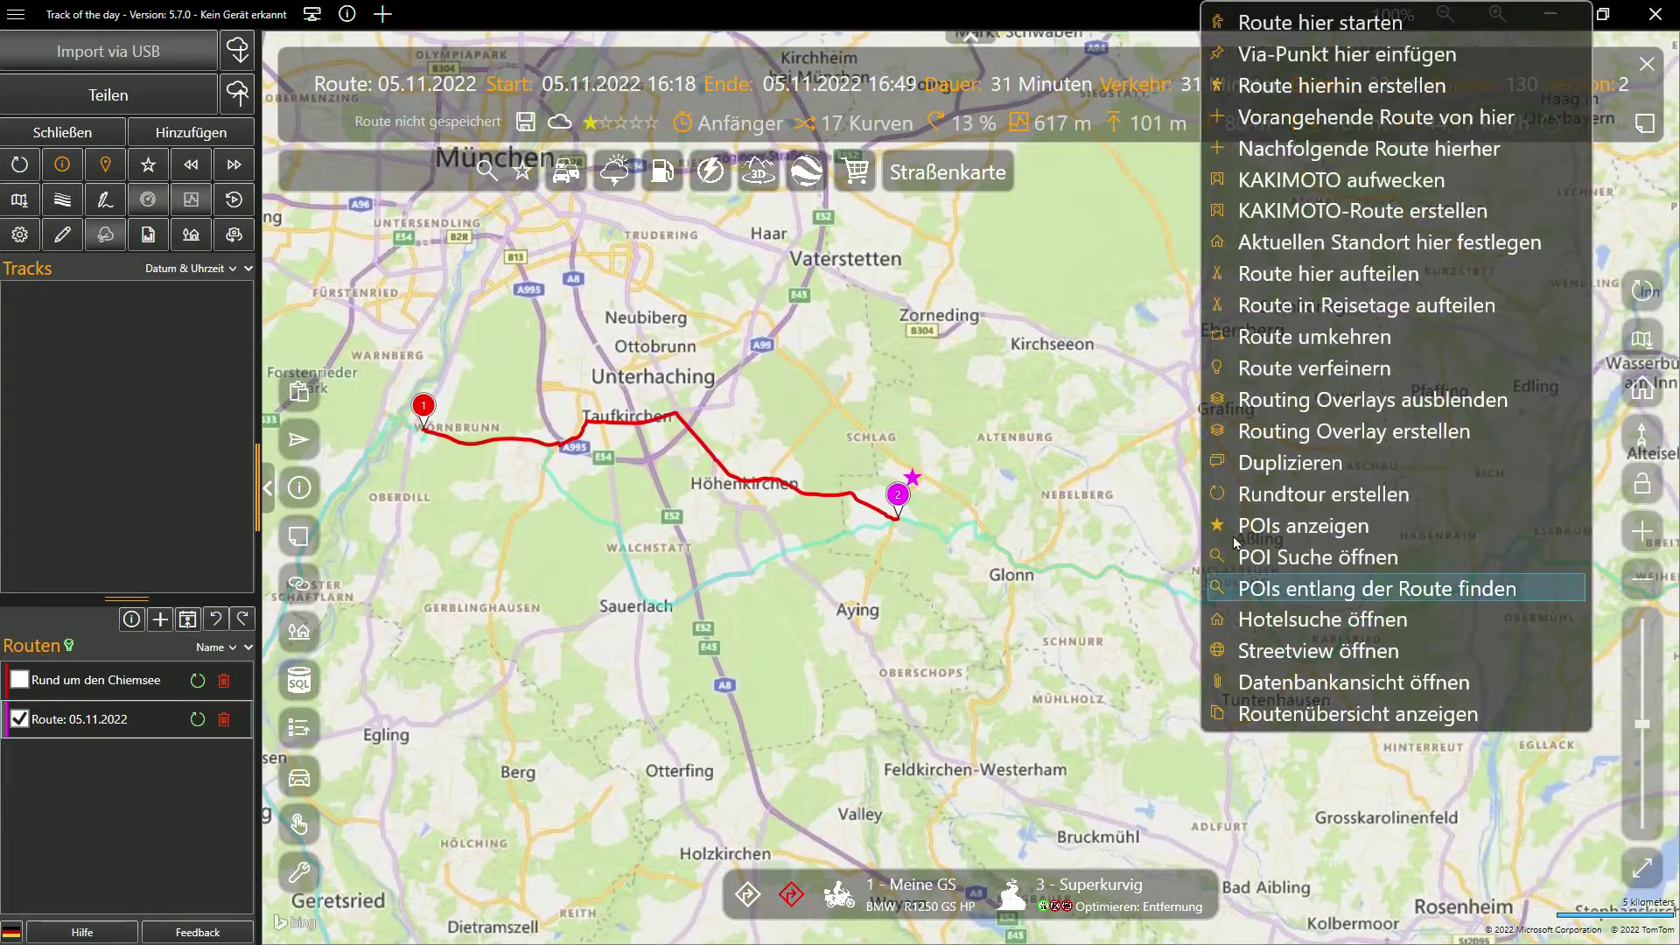
click(1298, 83)
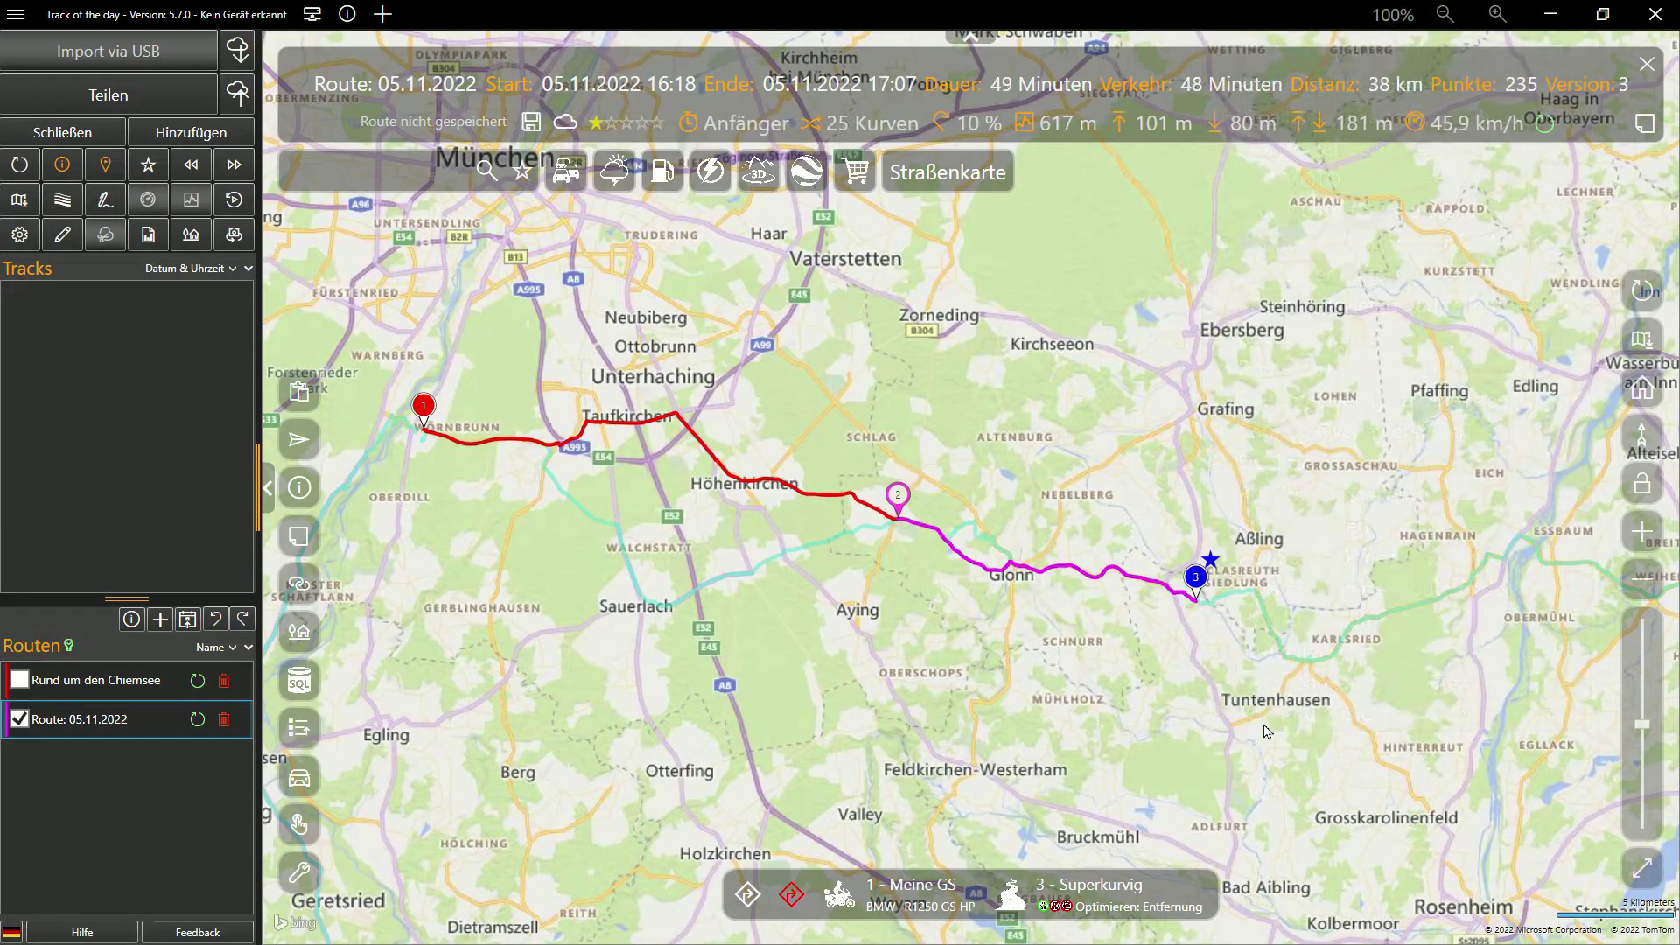
Add waypoints near Essbaum, at Obing and near Bachham around the Chiemsee
drag(1172, 696, 873, 637)
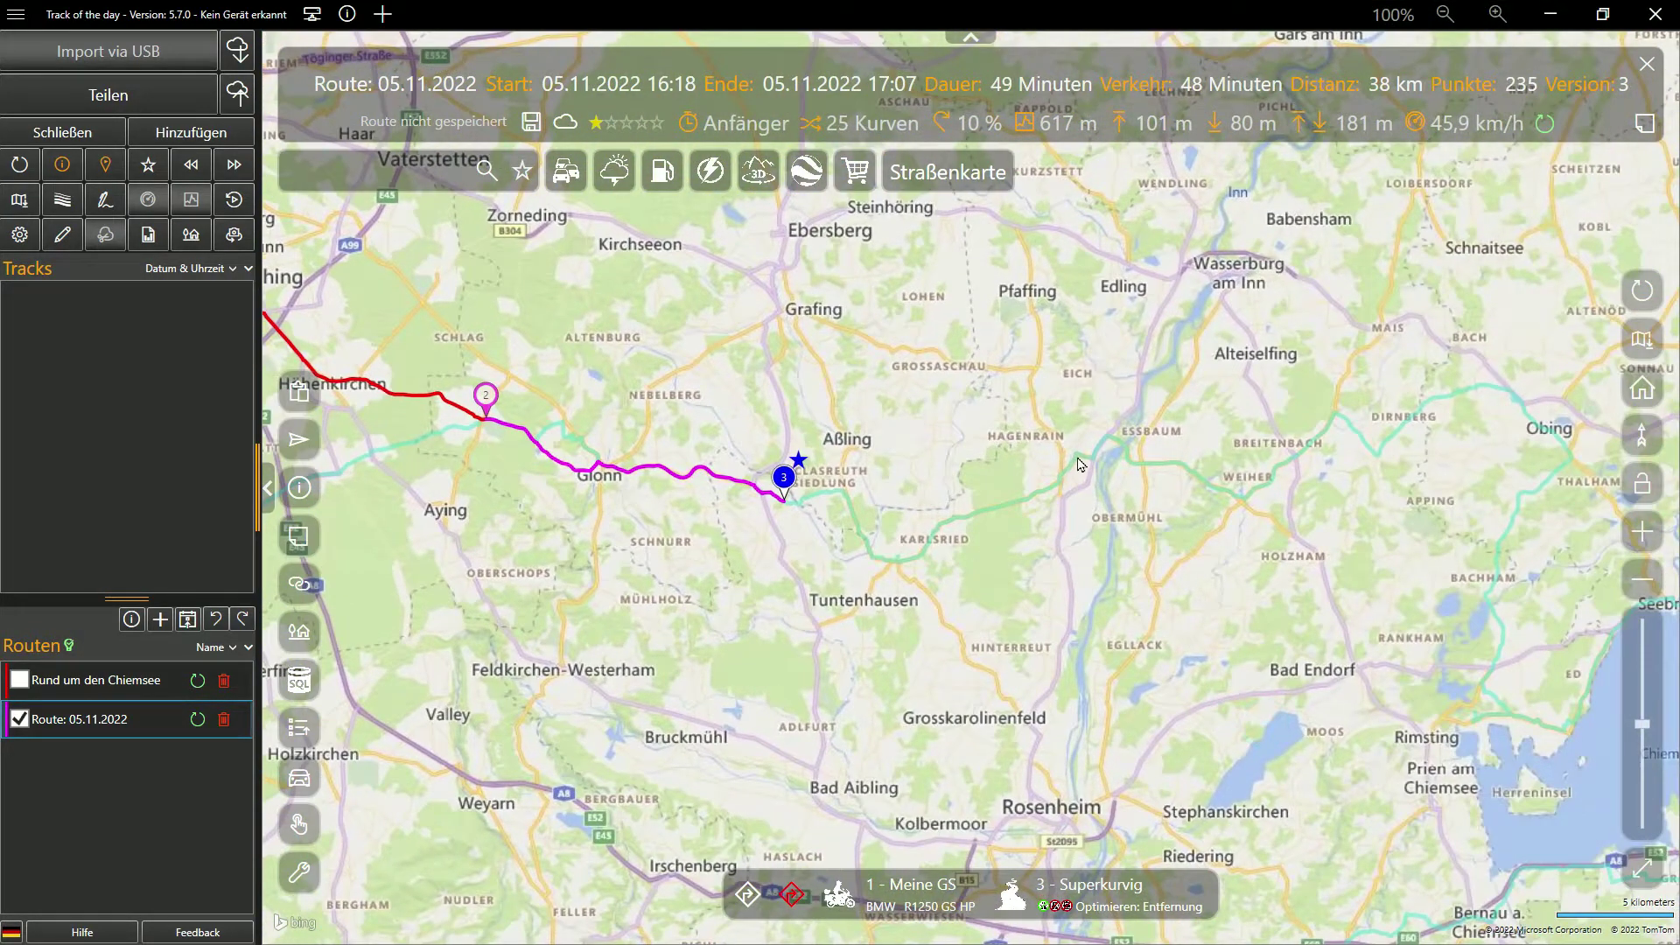
click(783, 477)
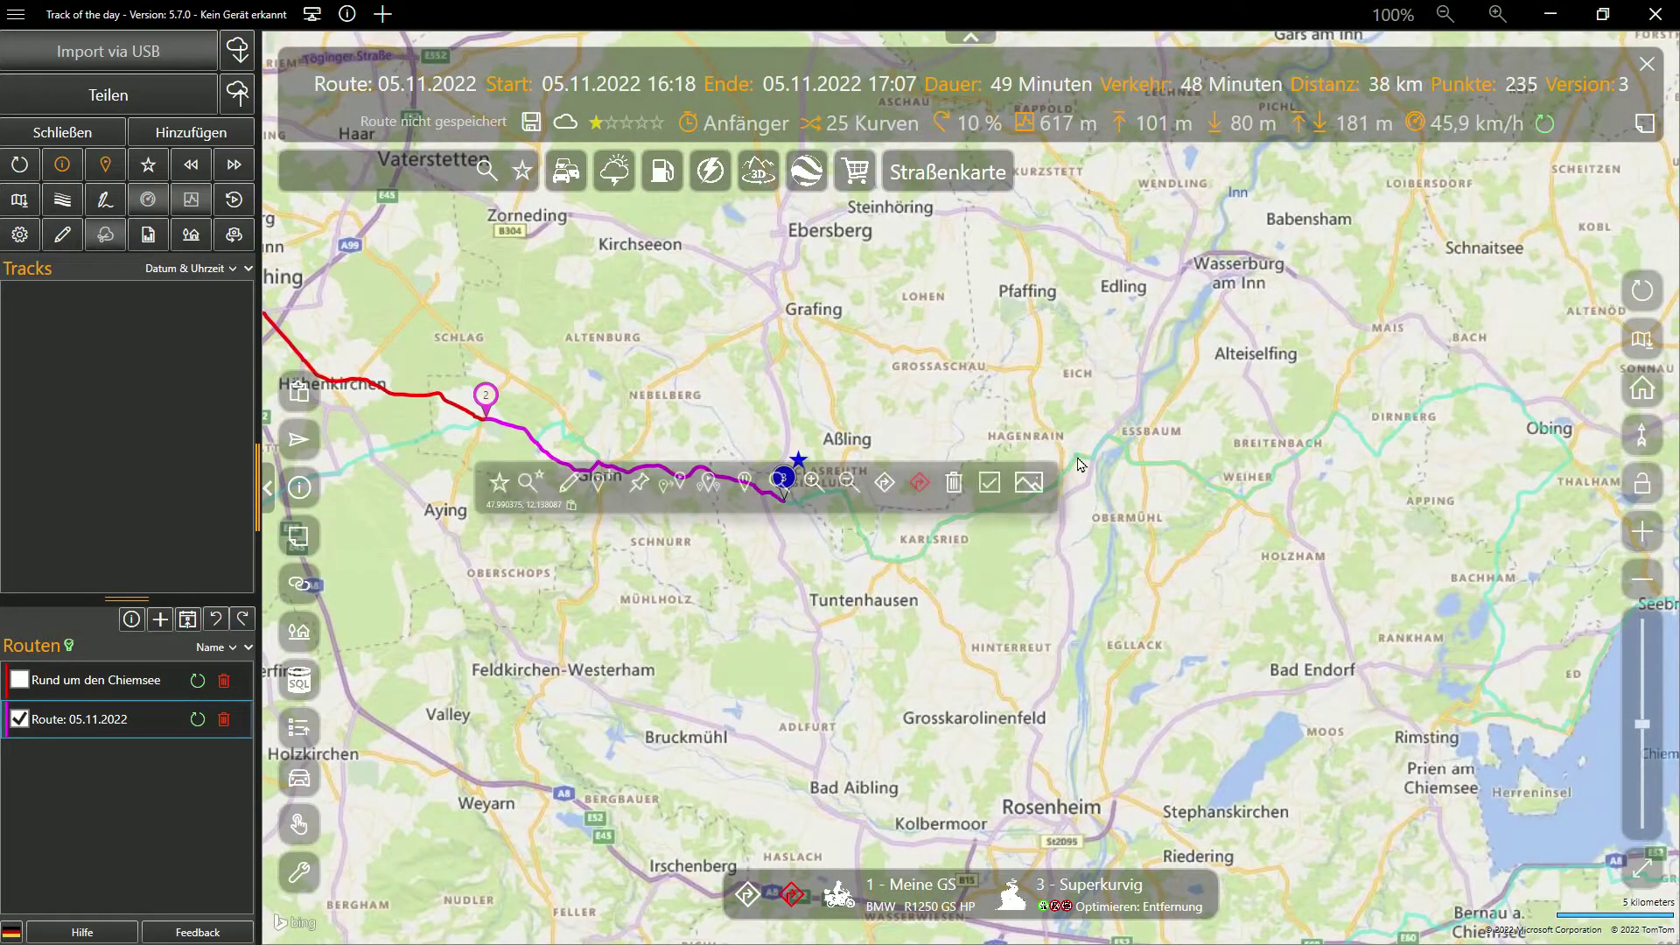
click(598, 482)
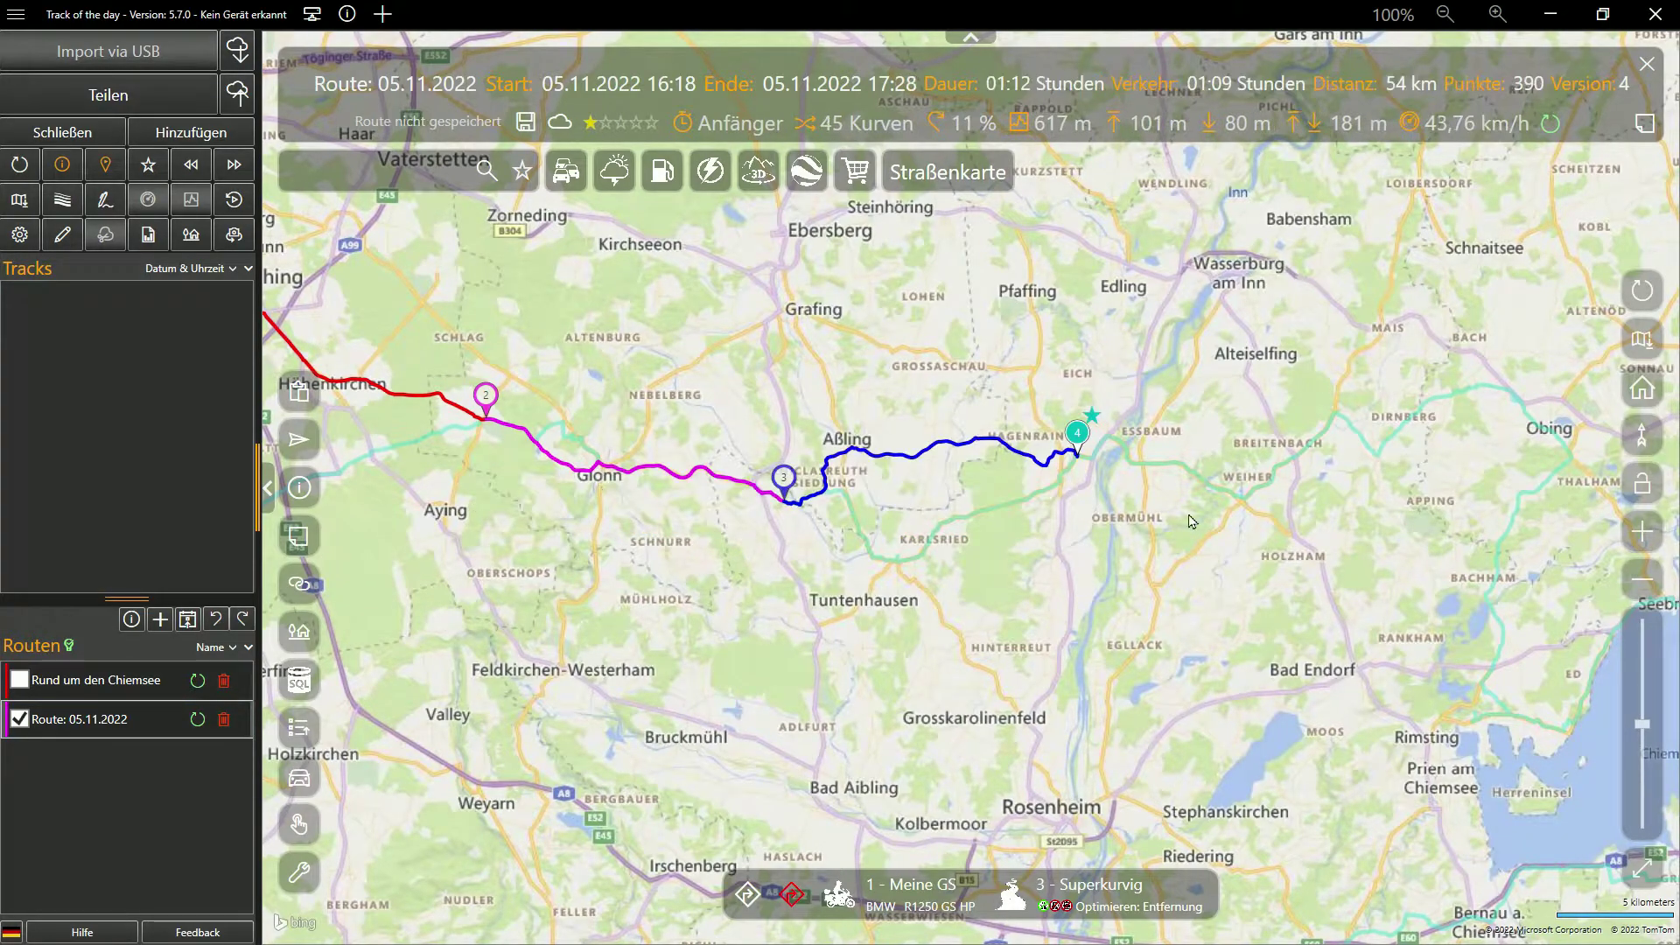
click(870, 527)
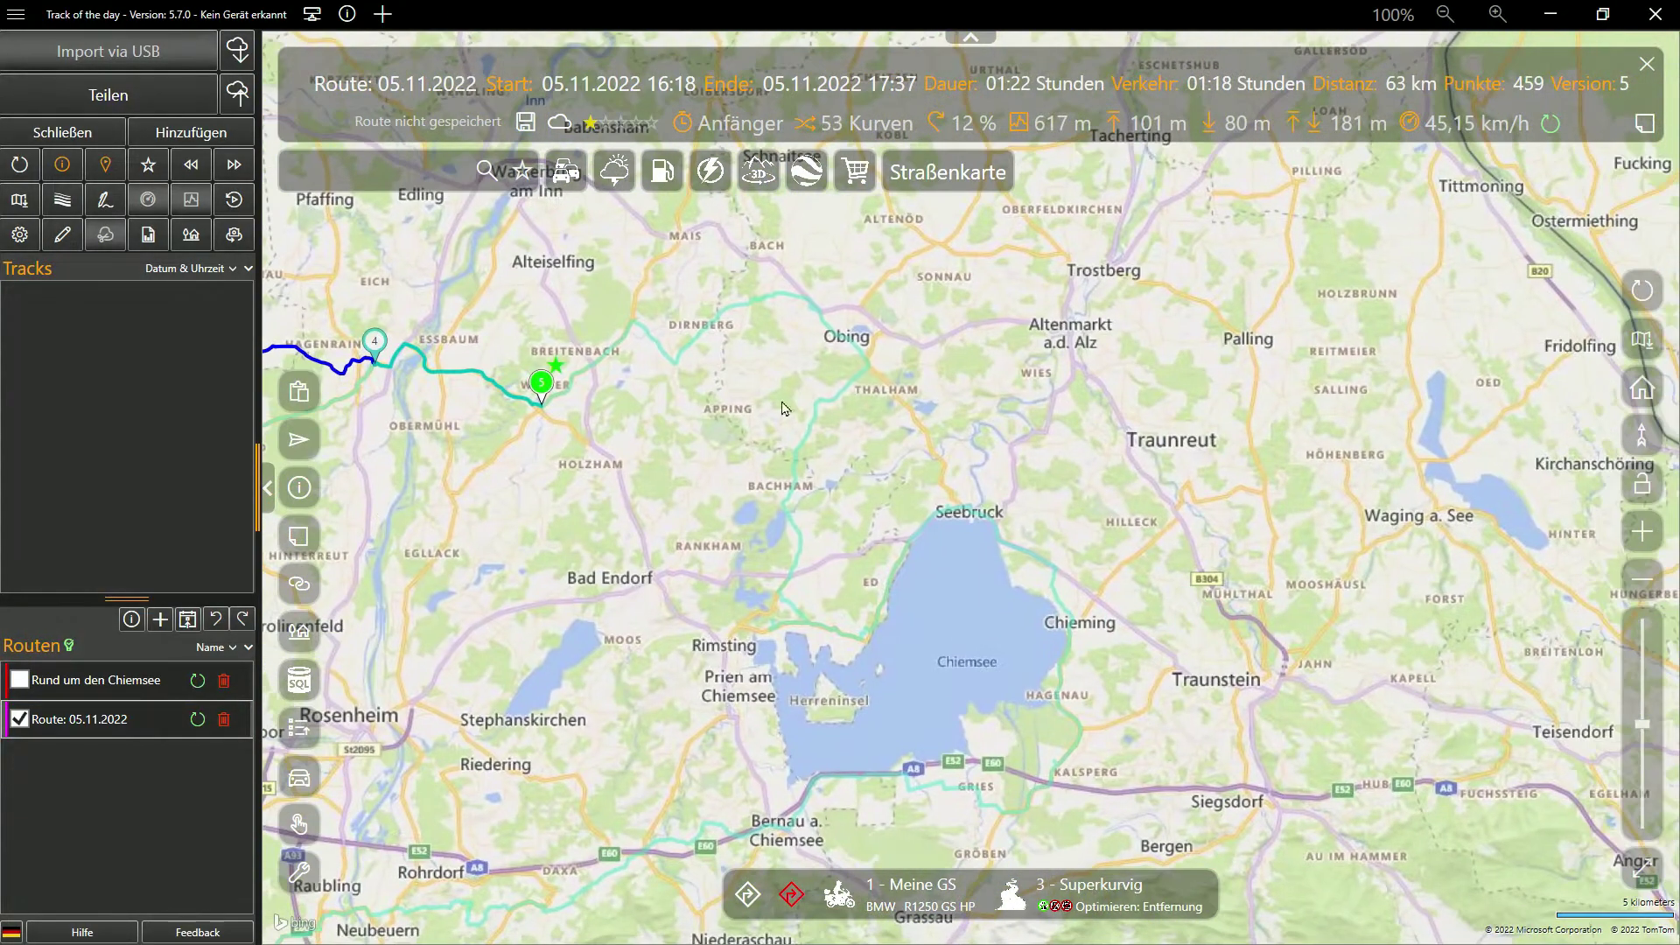
click(868, 363)
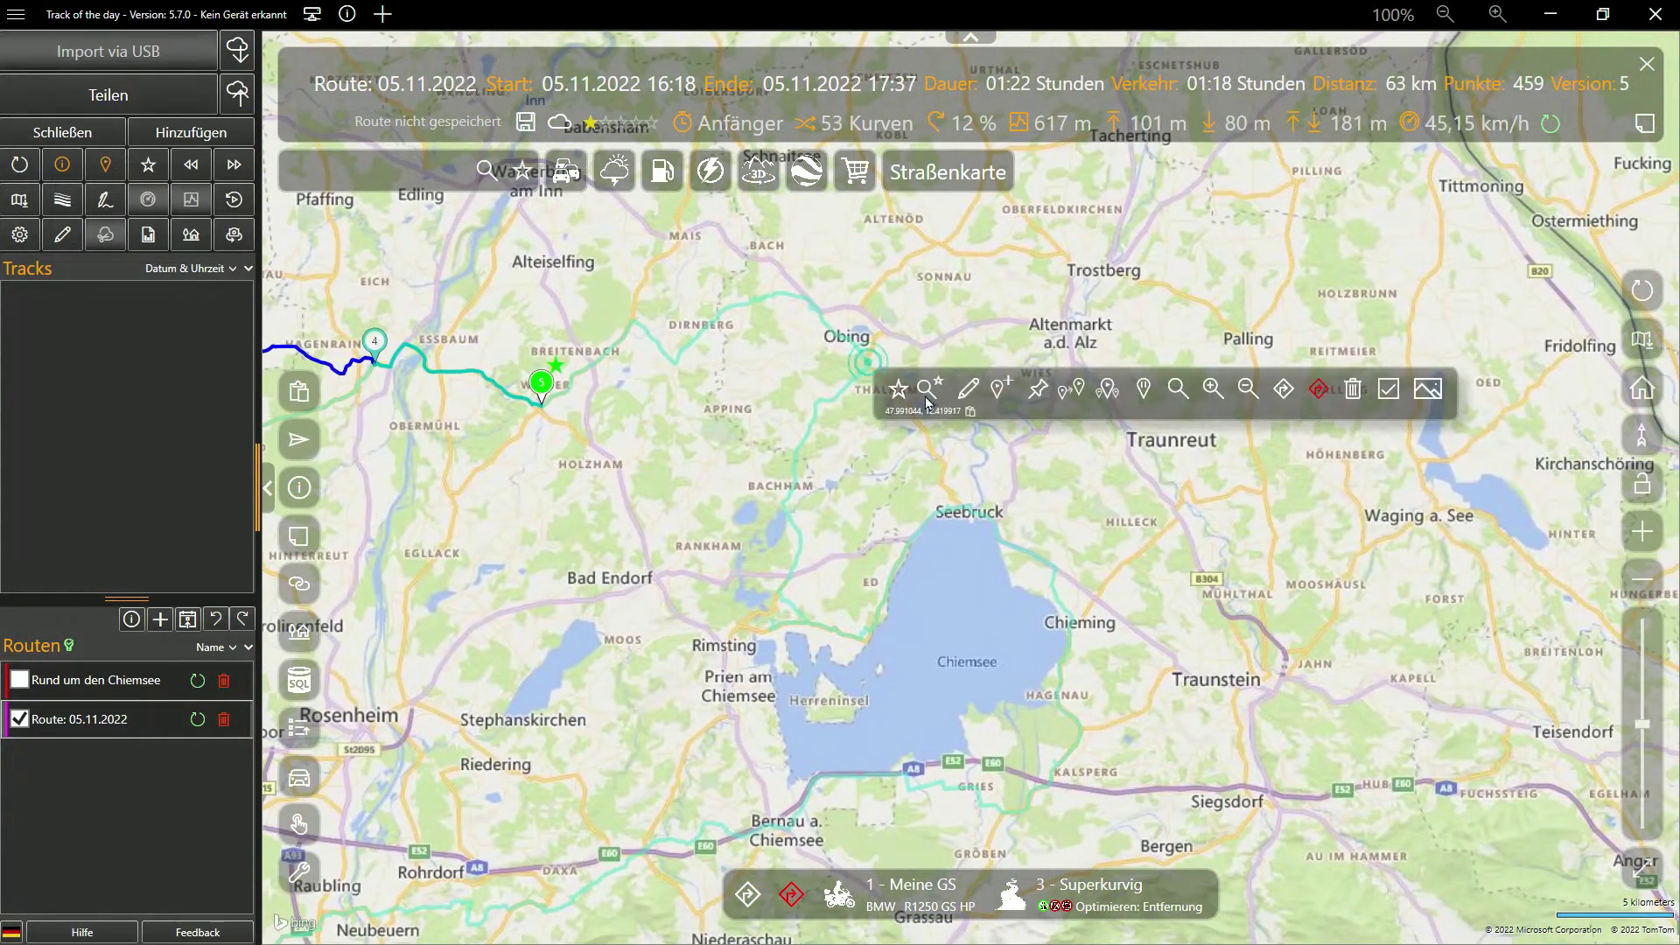
click(1002, 393)
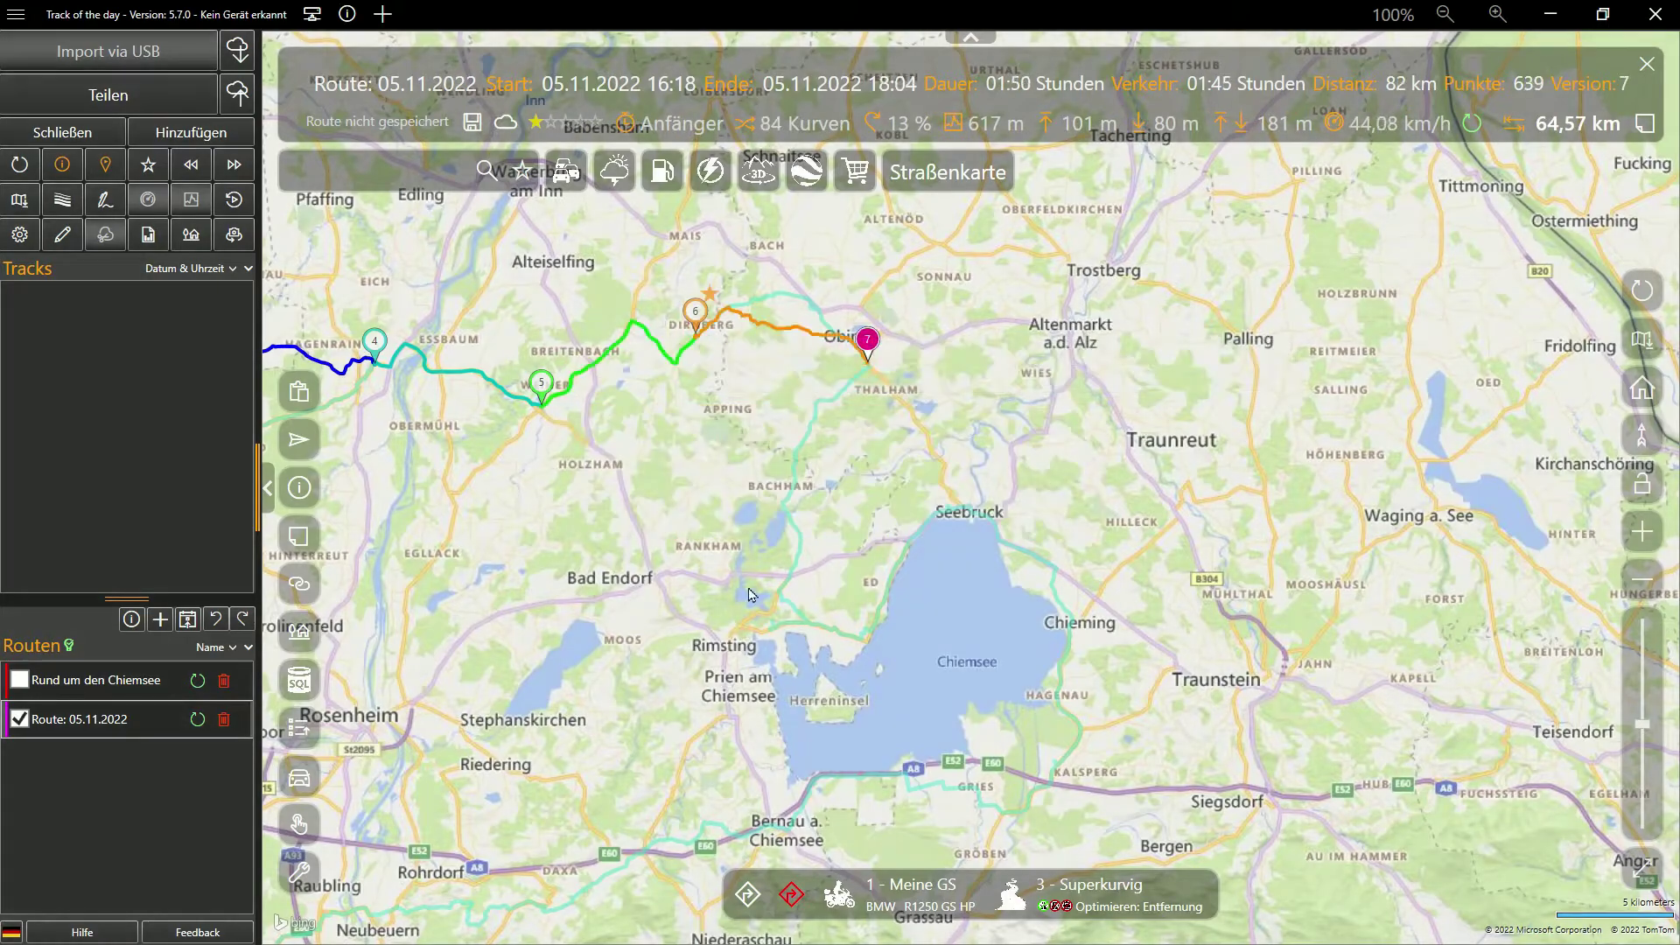
click(875, 325)
click(965, 325)
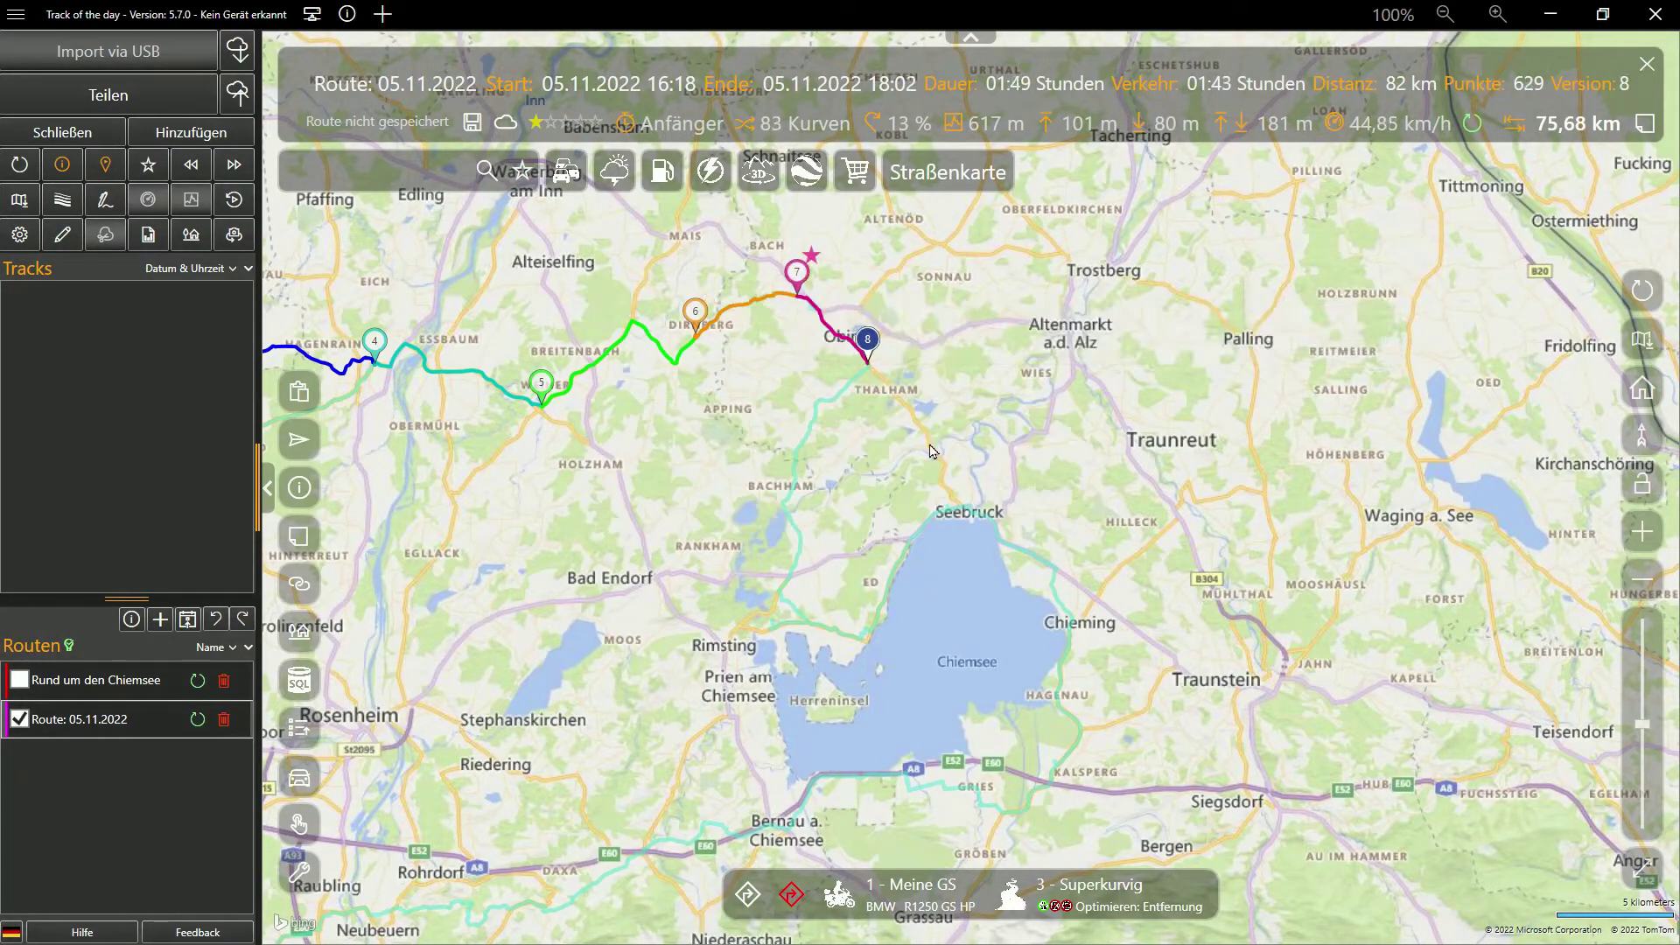
click(805, 616)
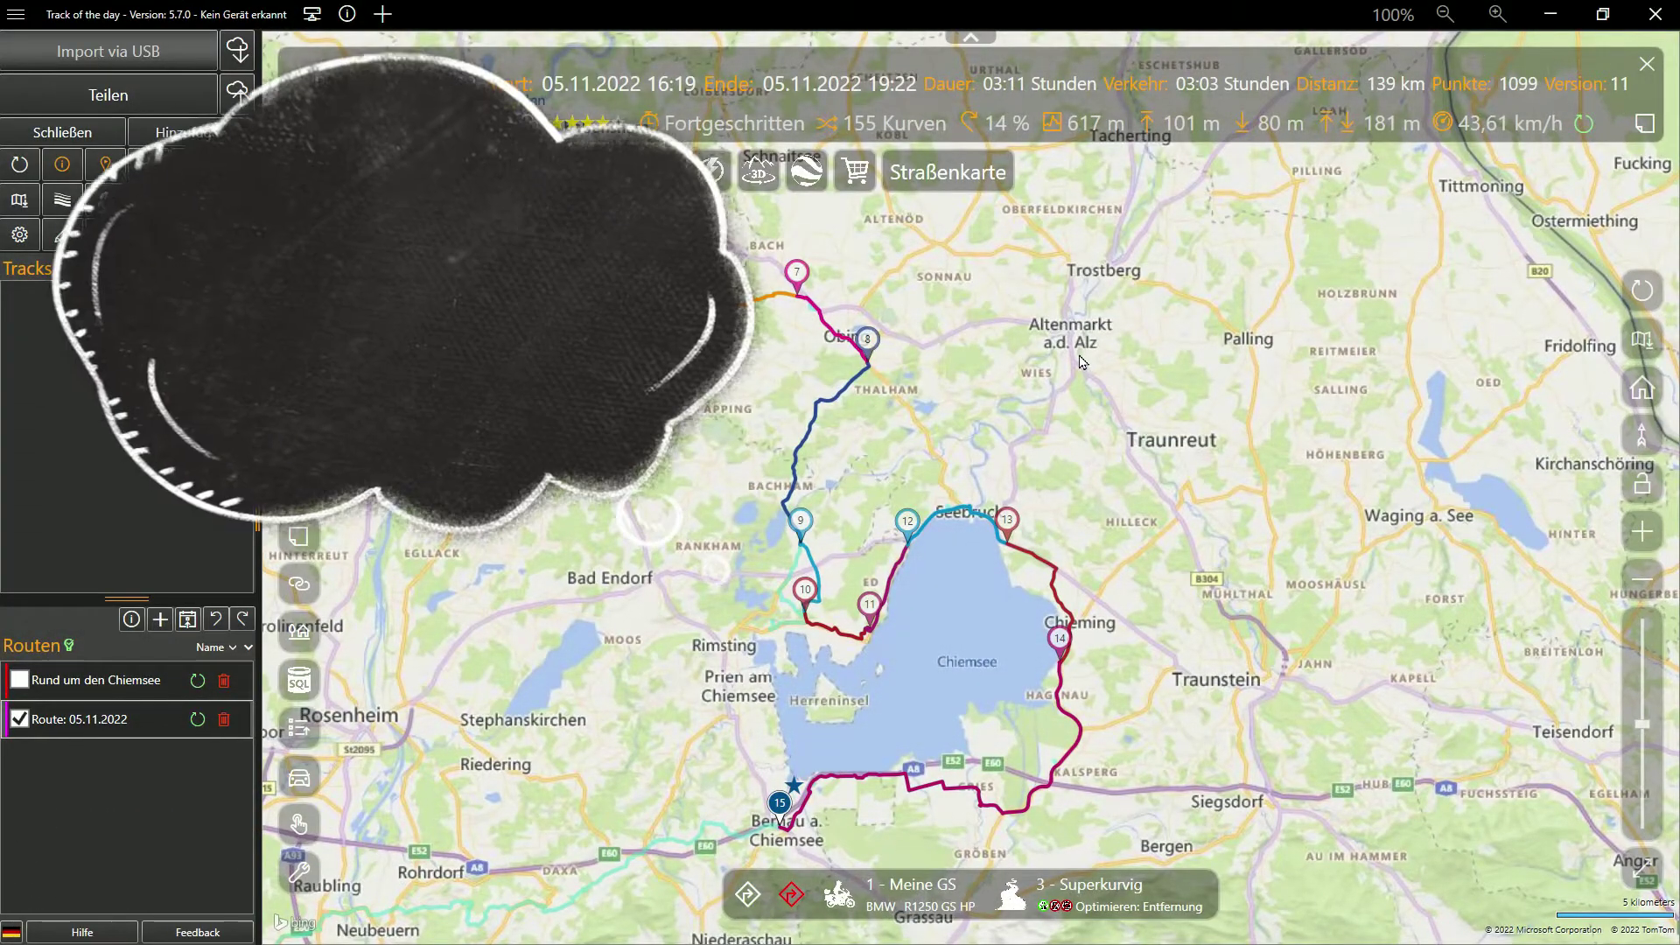
Jump to the home location, zoom in closely, then zoom back out to neighbourhood level
key(ctrl+h)
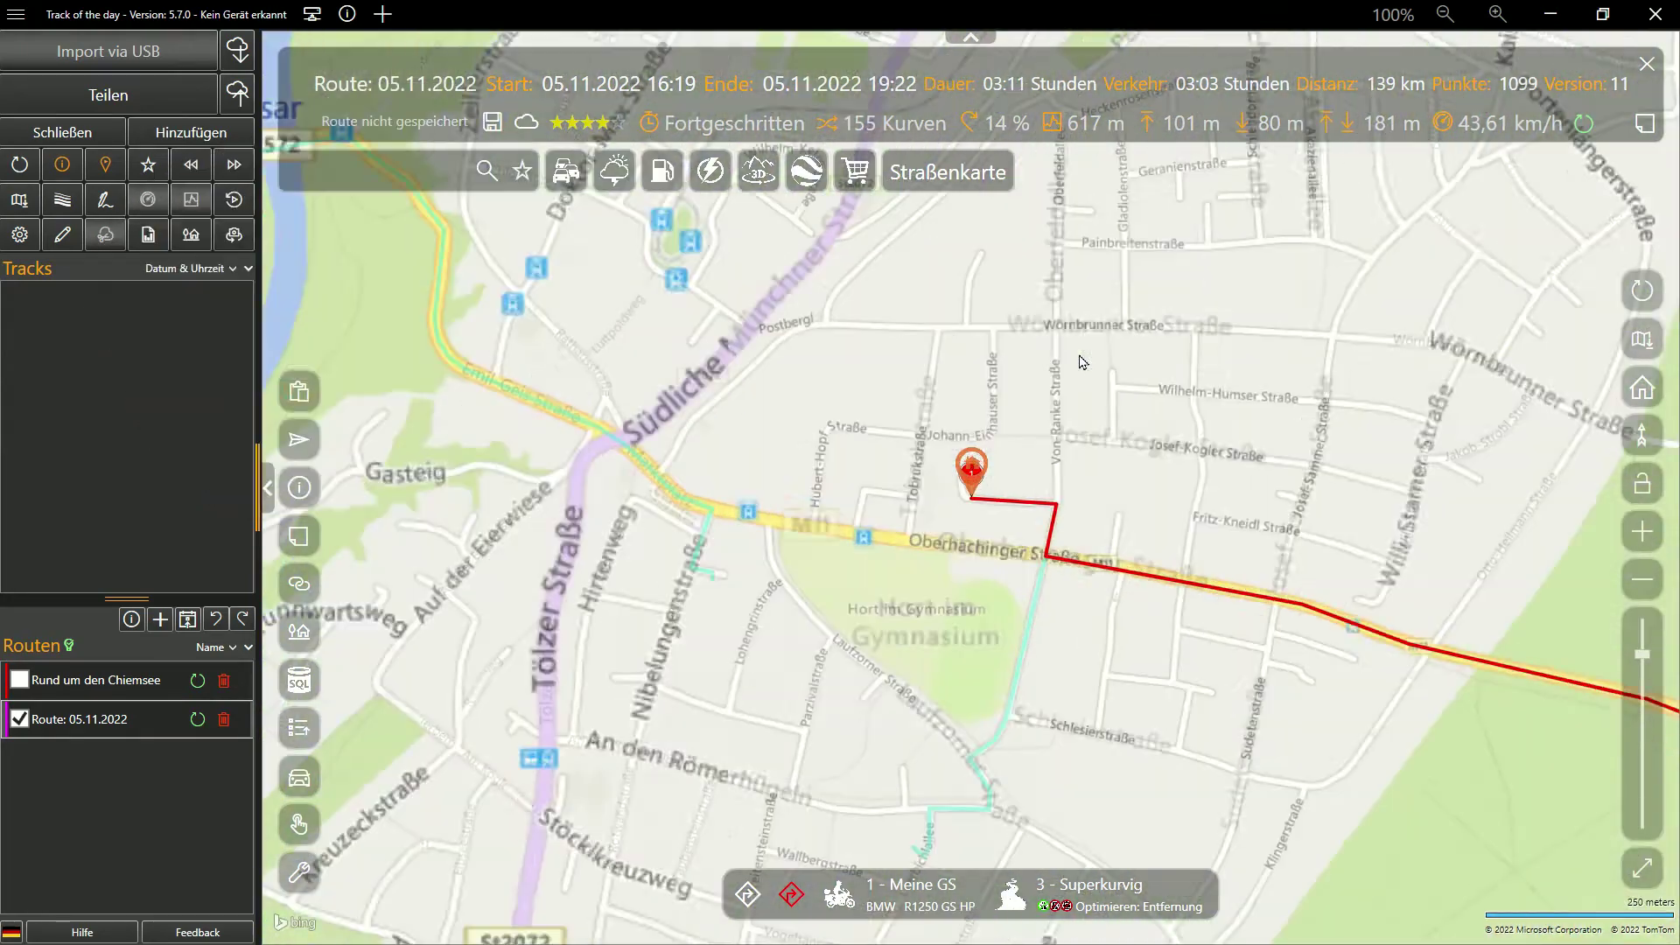
key(ctrl+i)
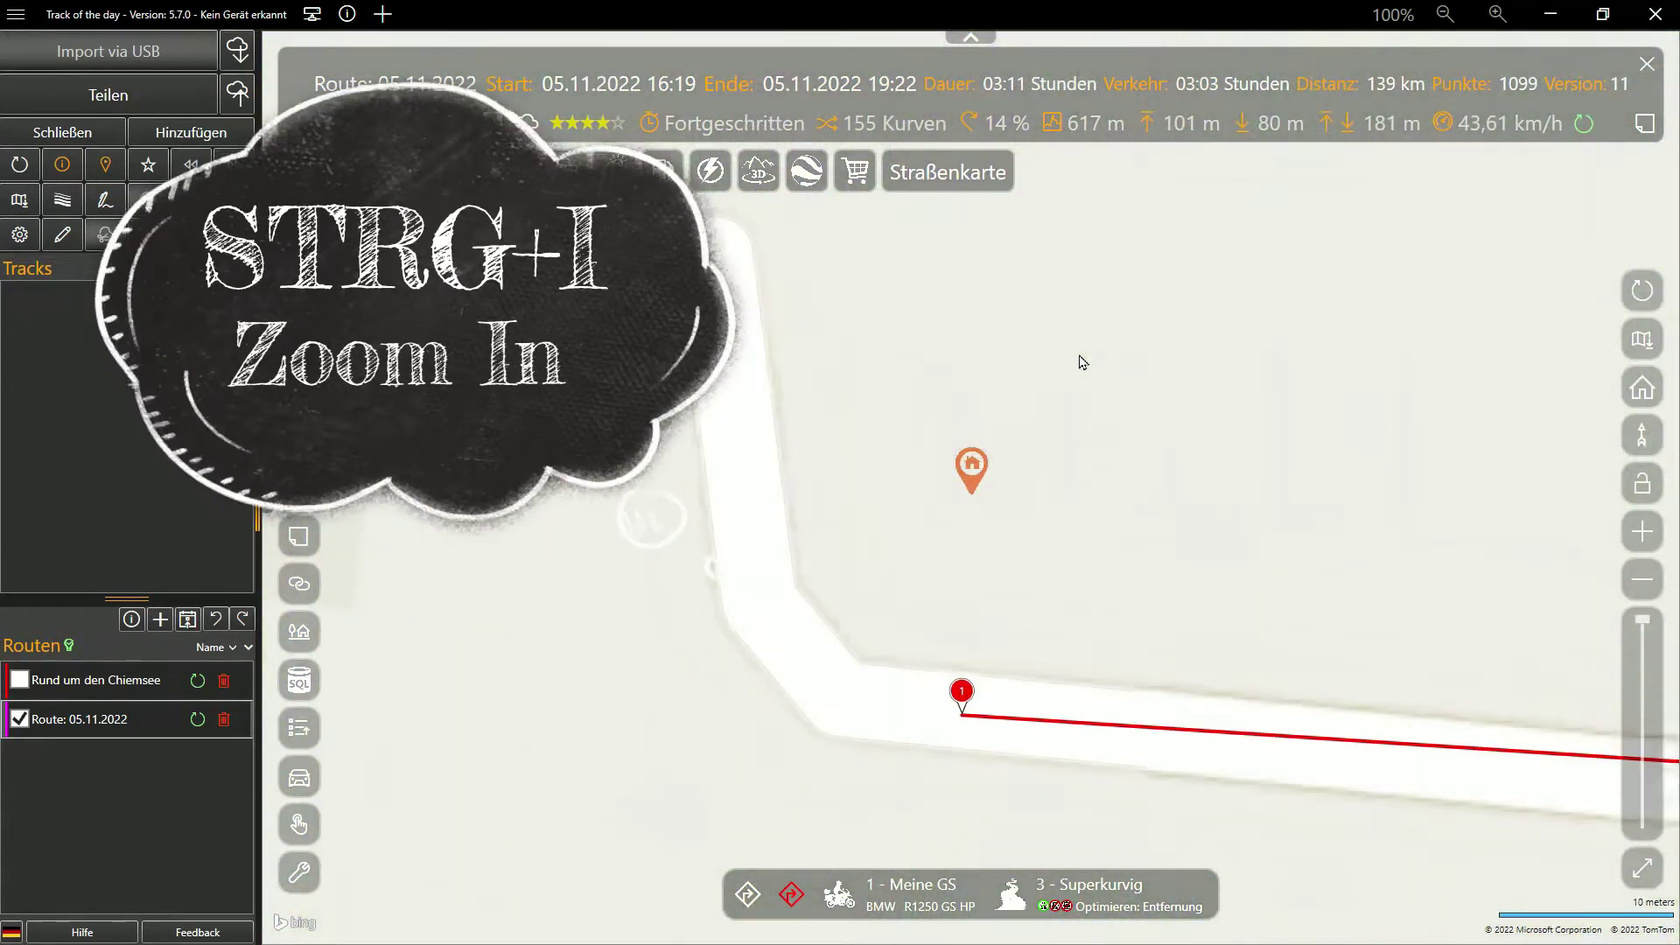
key(ctrl+o)
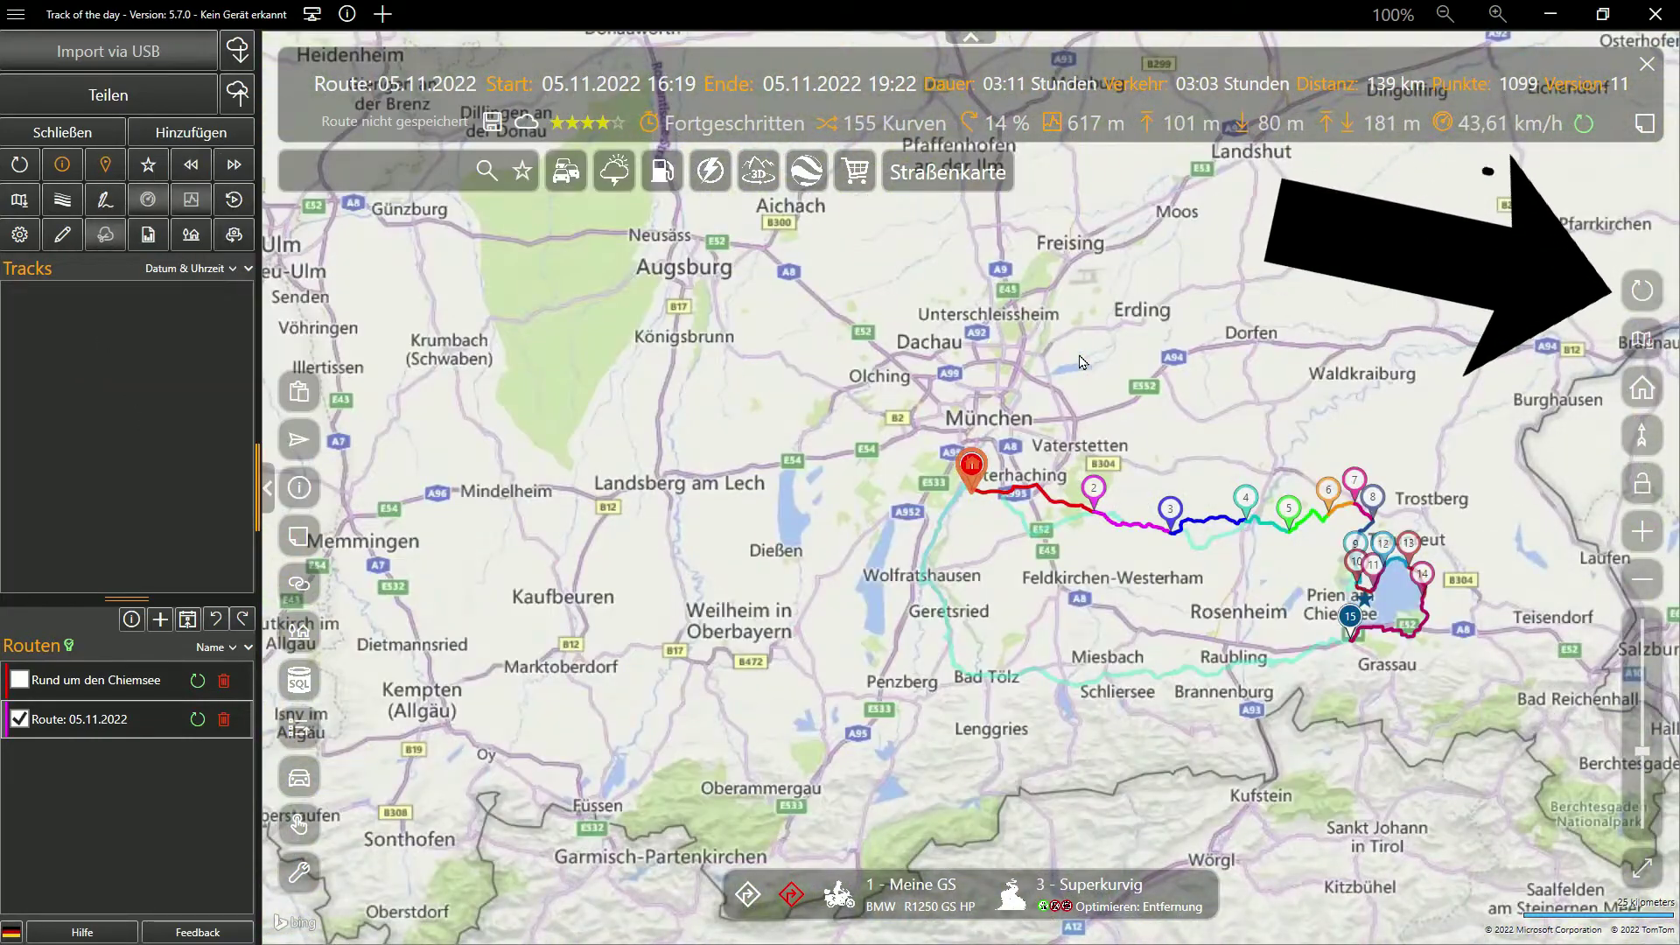
Fit the whole route into view and show the route editor's waypoint list
click(1642, 298)
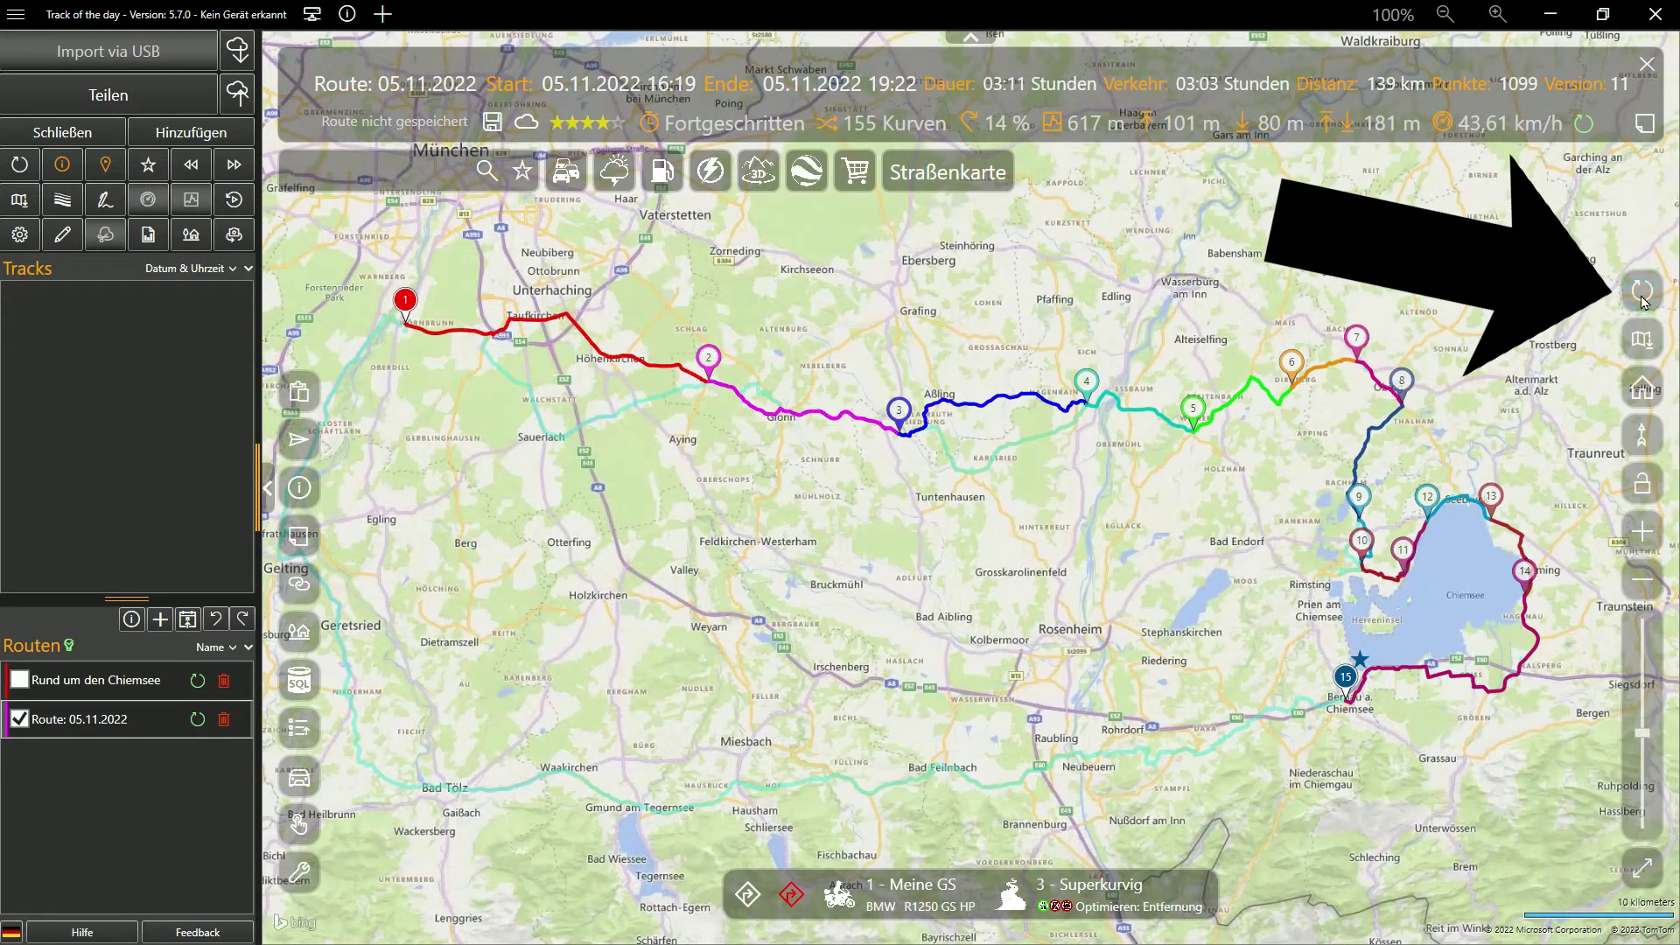
key(ctrl+e)
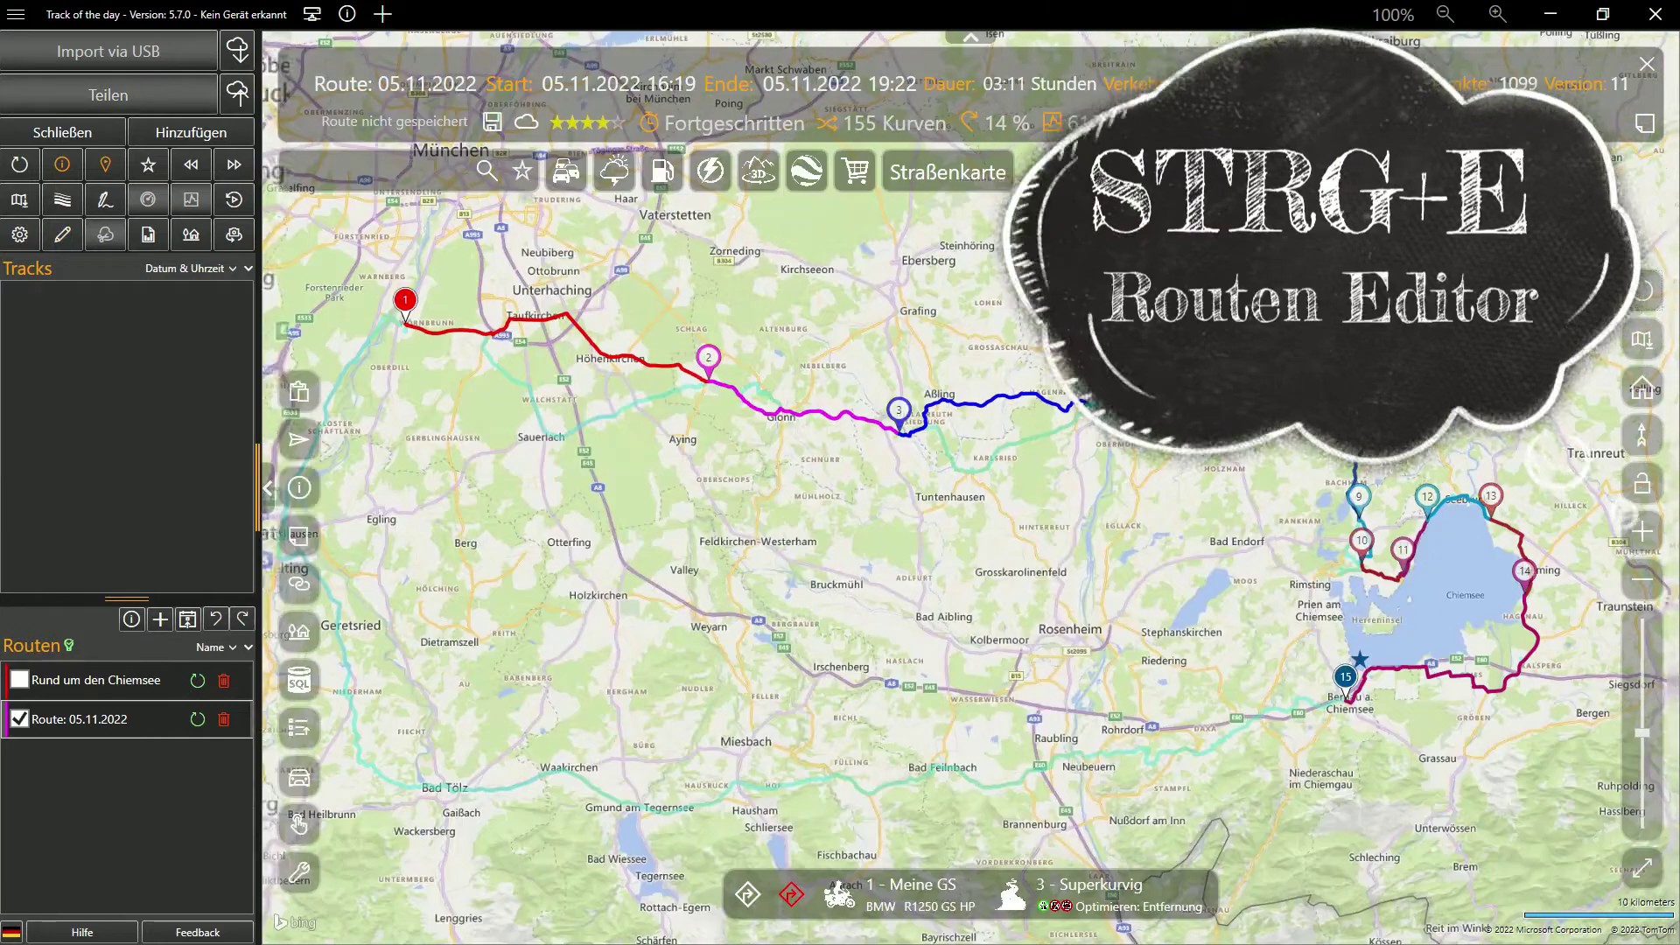
click(788, 427)
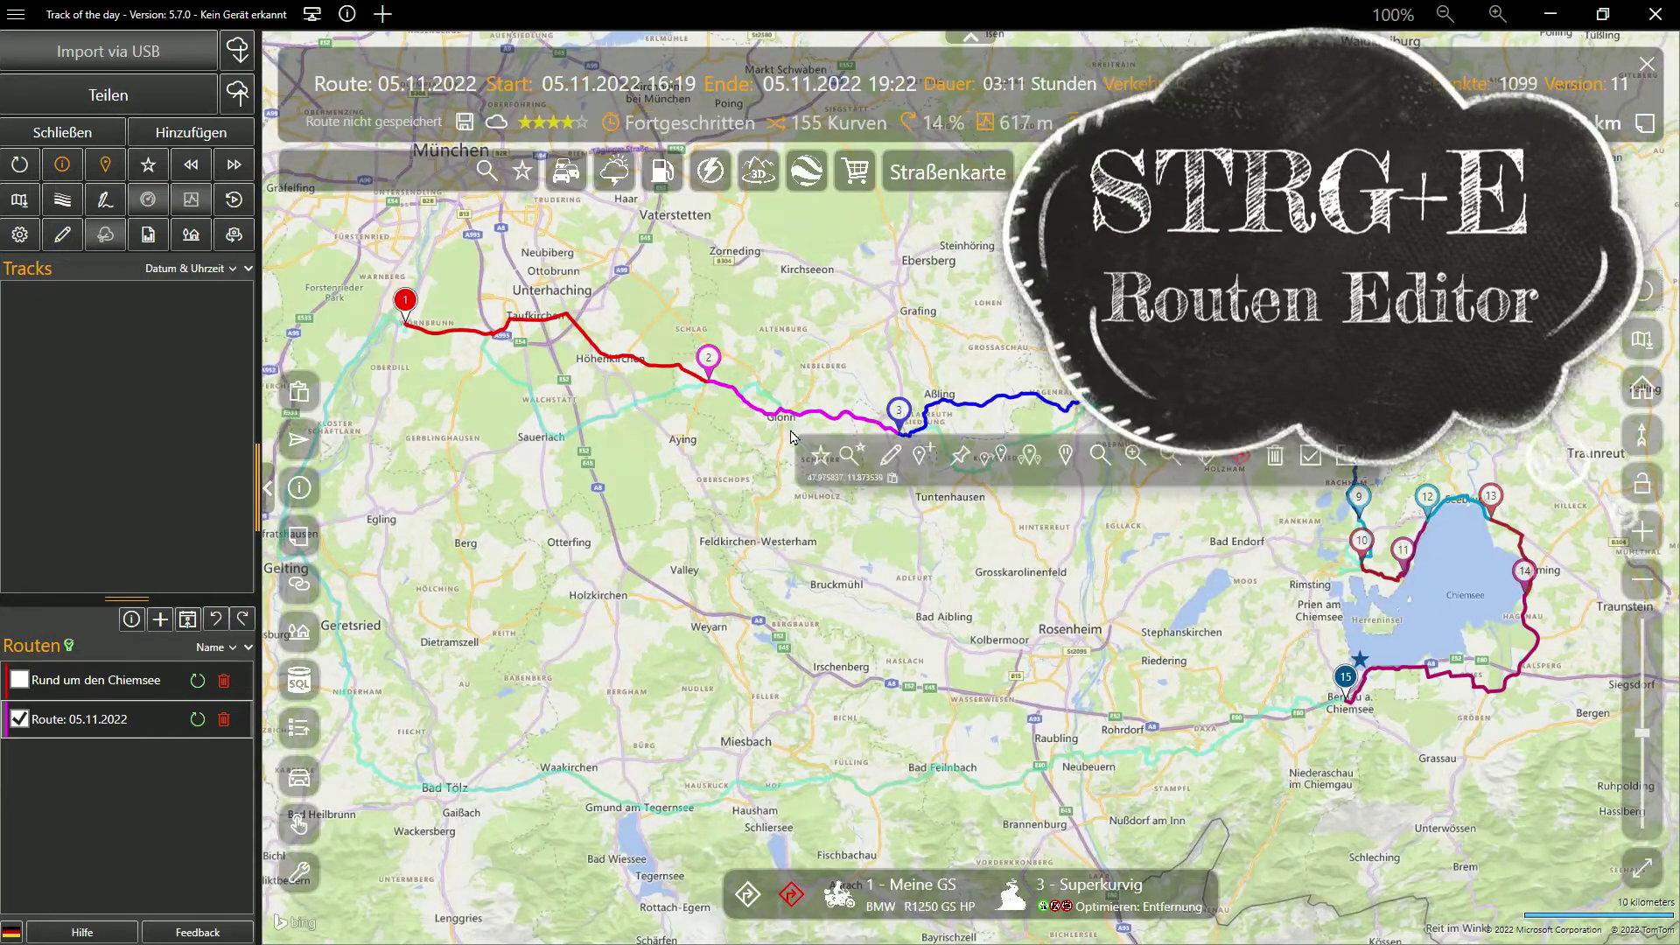
click(880, 453)
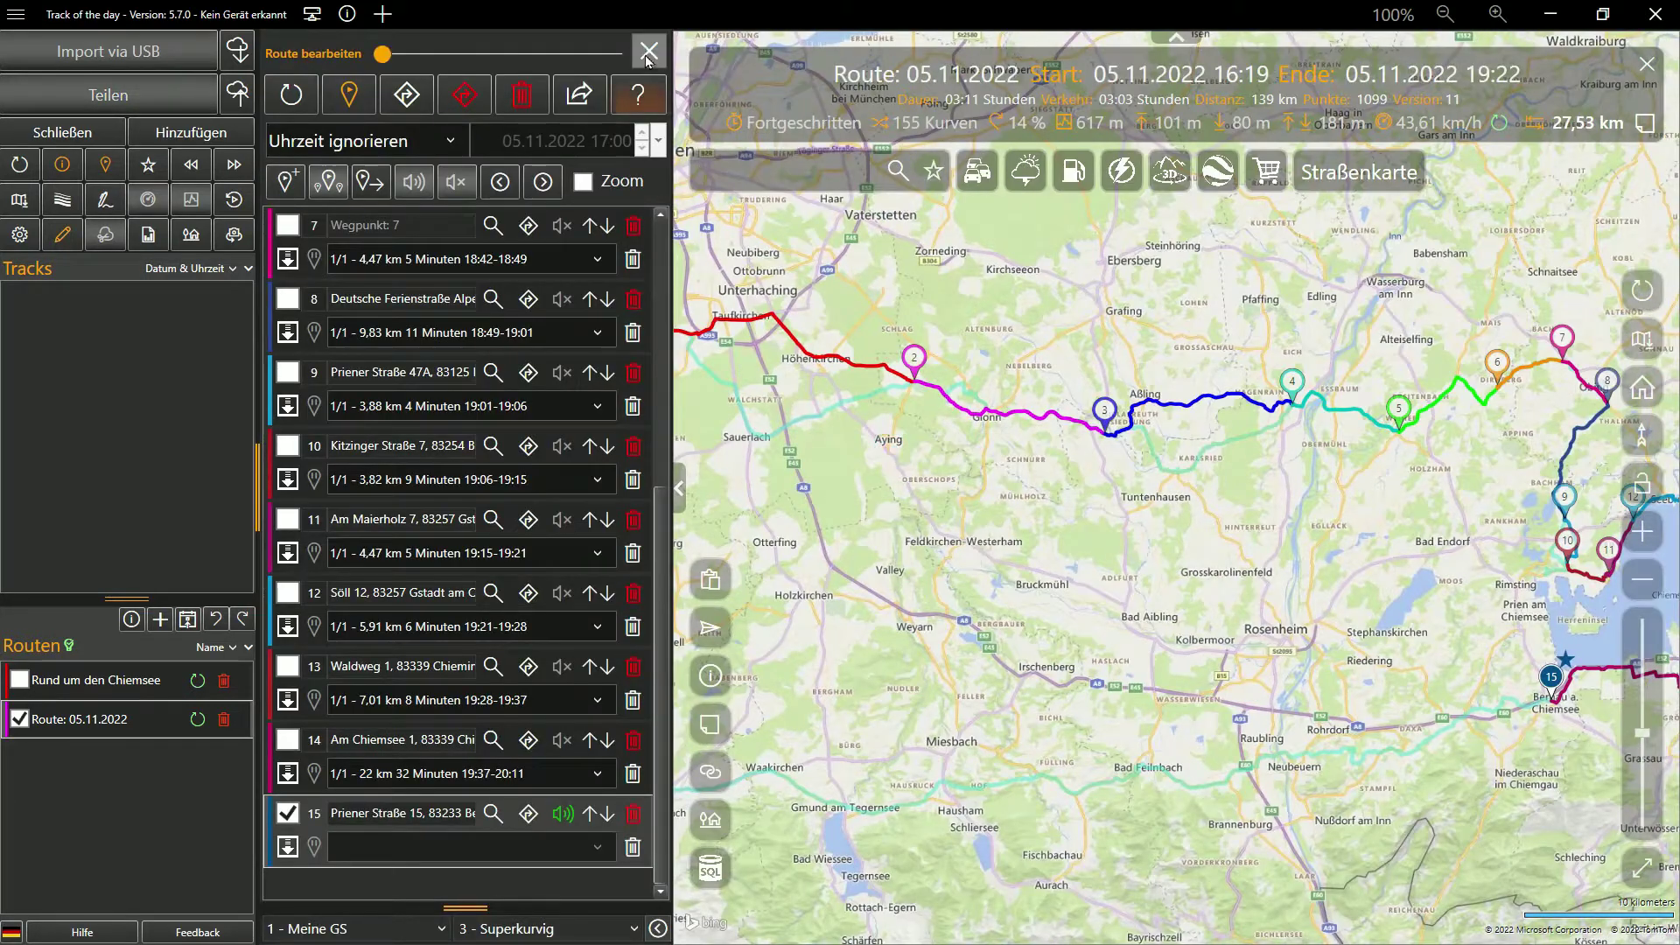
click(647, 53)
click(63, 235)
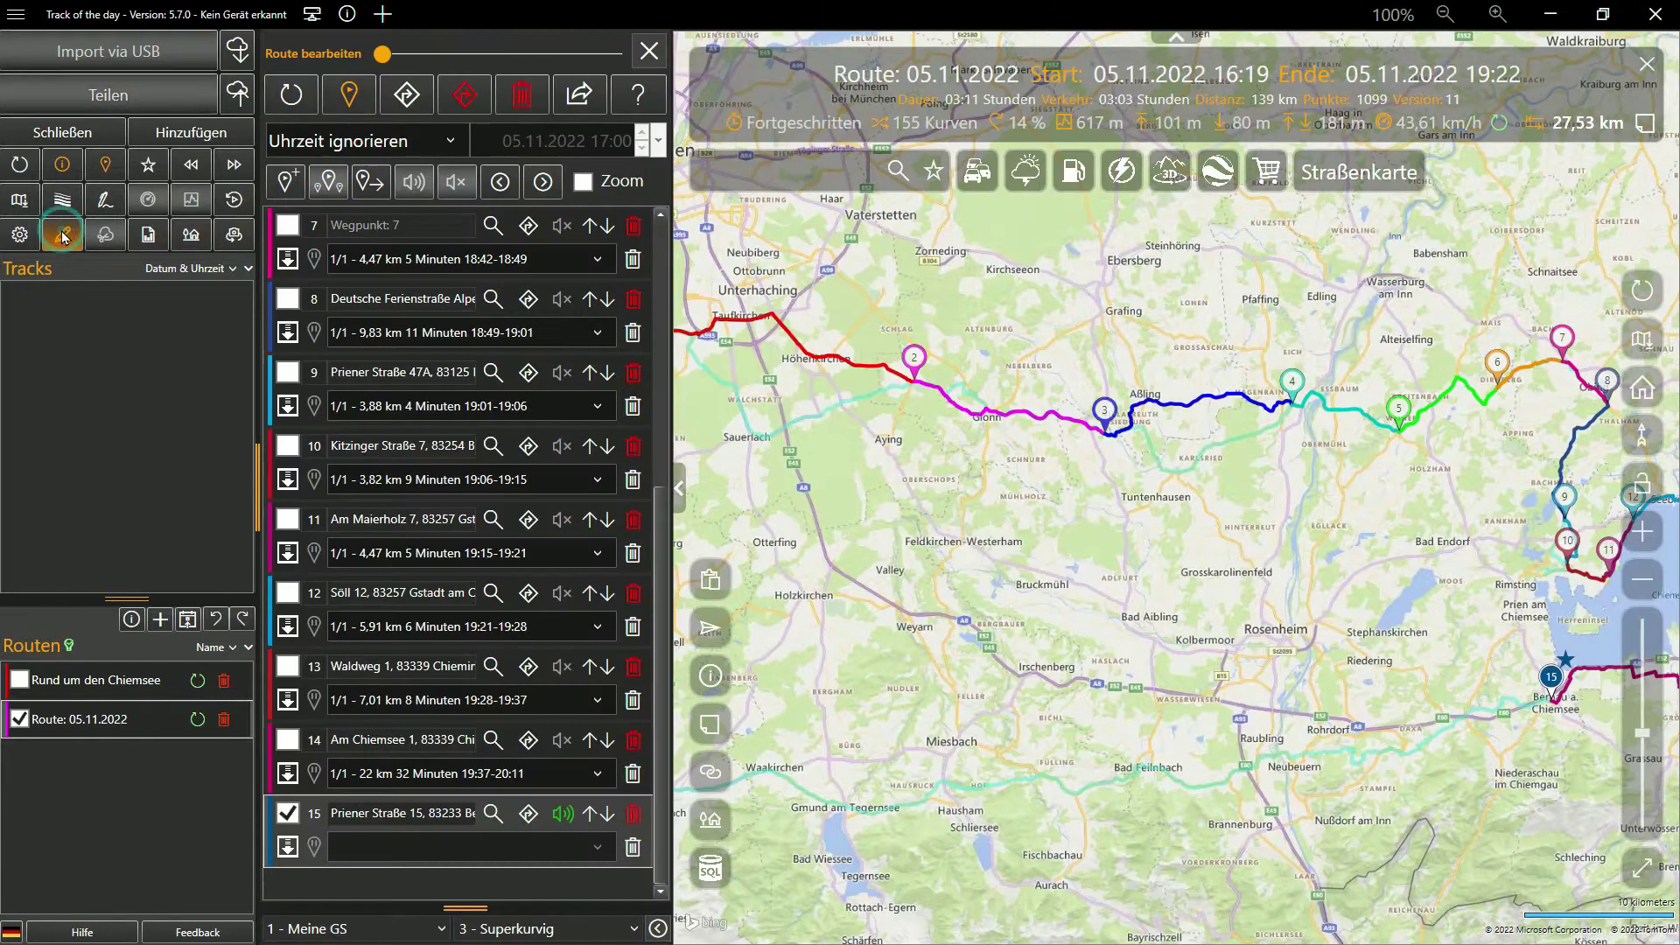
click(63, 235)
click(63, 234)
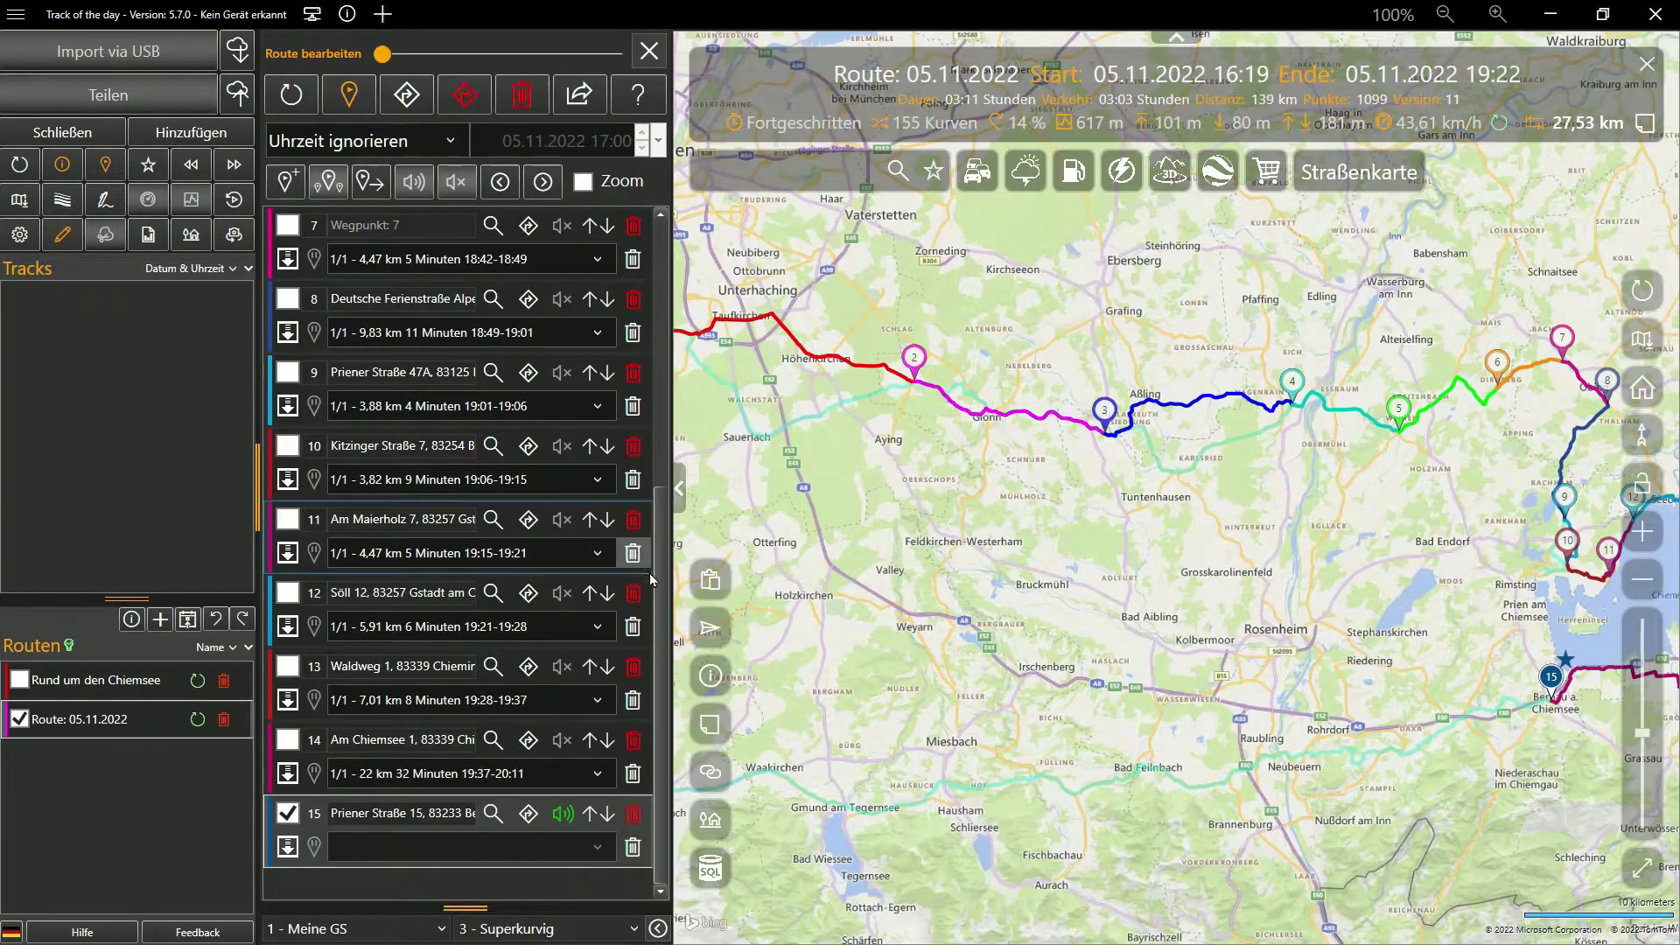
drag(662, 594, 523, 293)
Enable zoom-to-waypoint and step through waypoints 1 to 8, then waypoint 13 by the Chiemsee
click(288, 225)
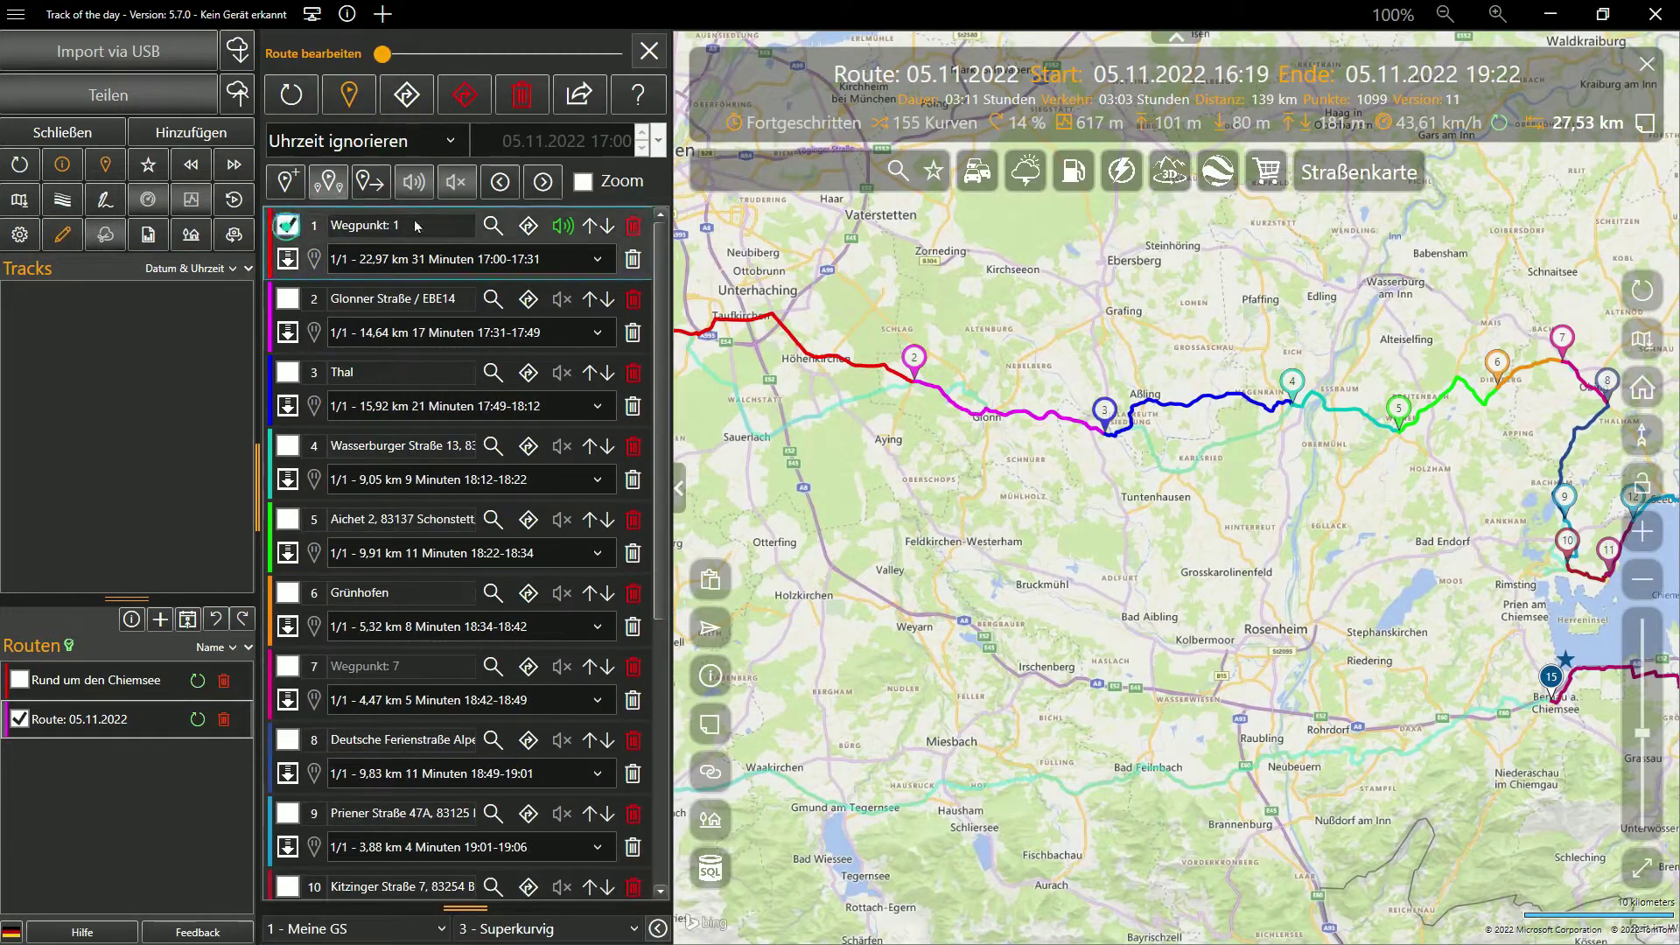
click(583, 181)
click(288, 299)
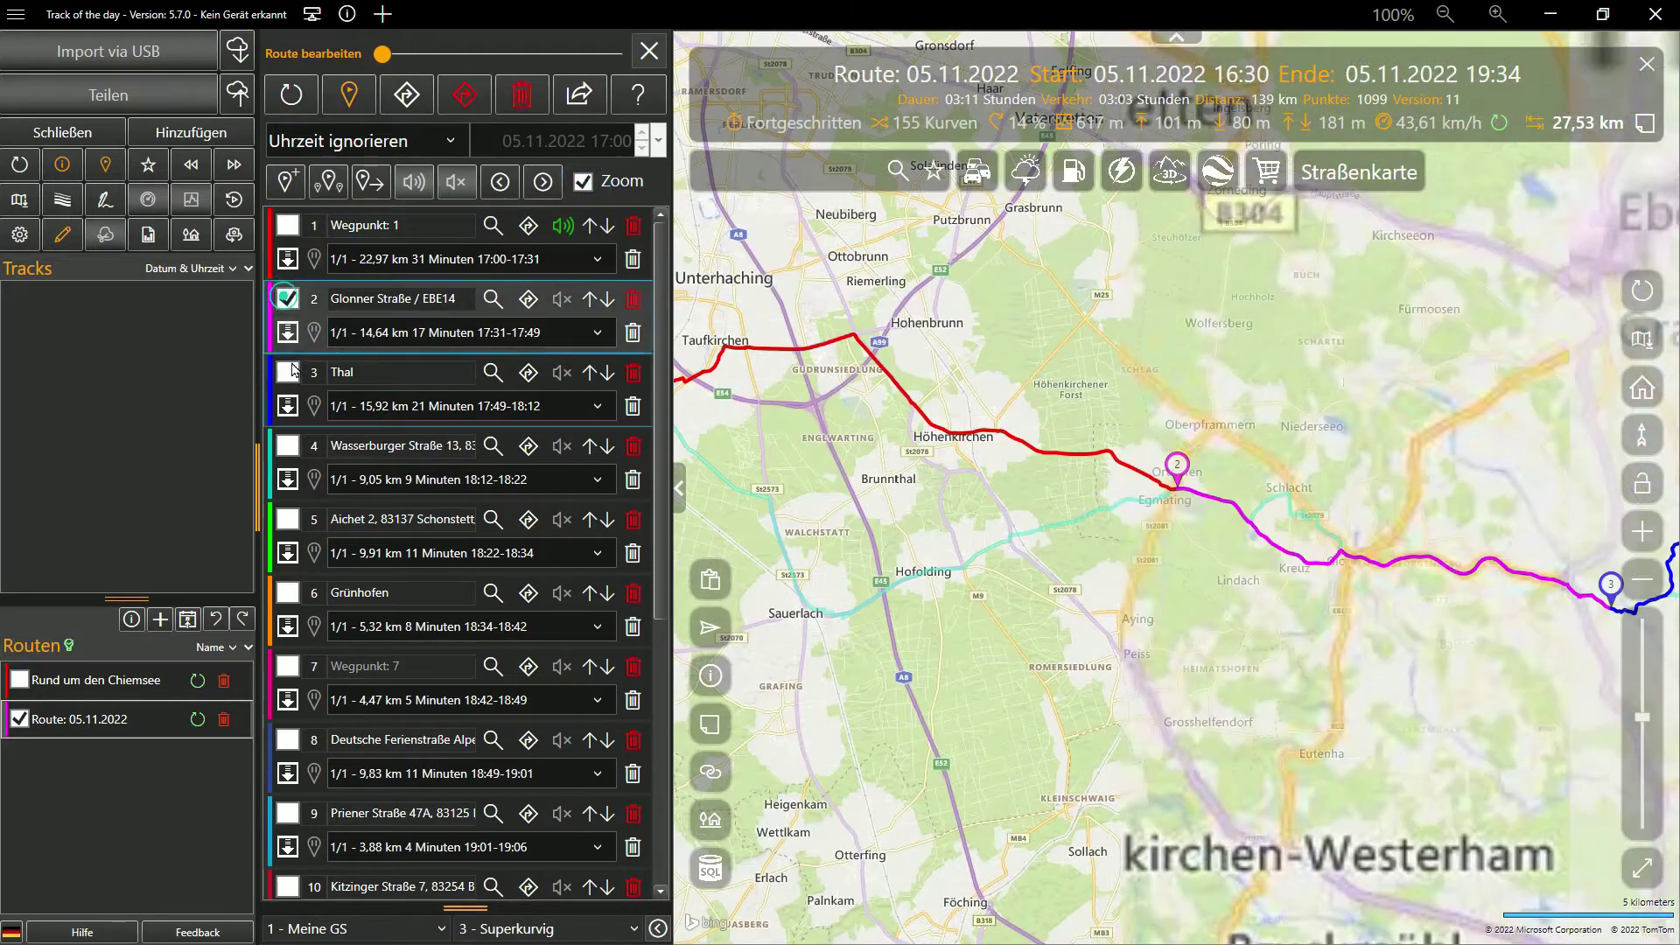
click(288, 372)
click(288, 445)
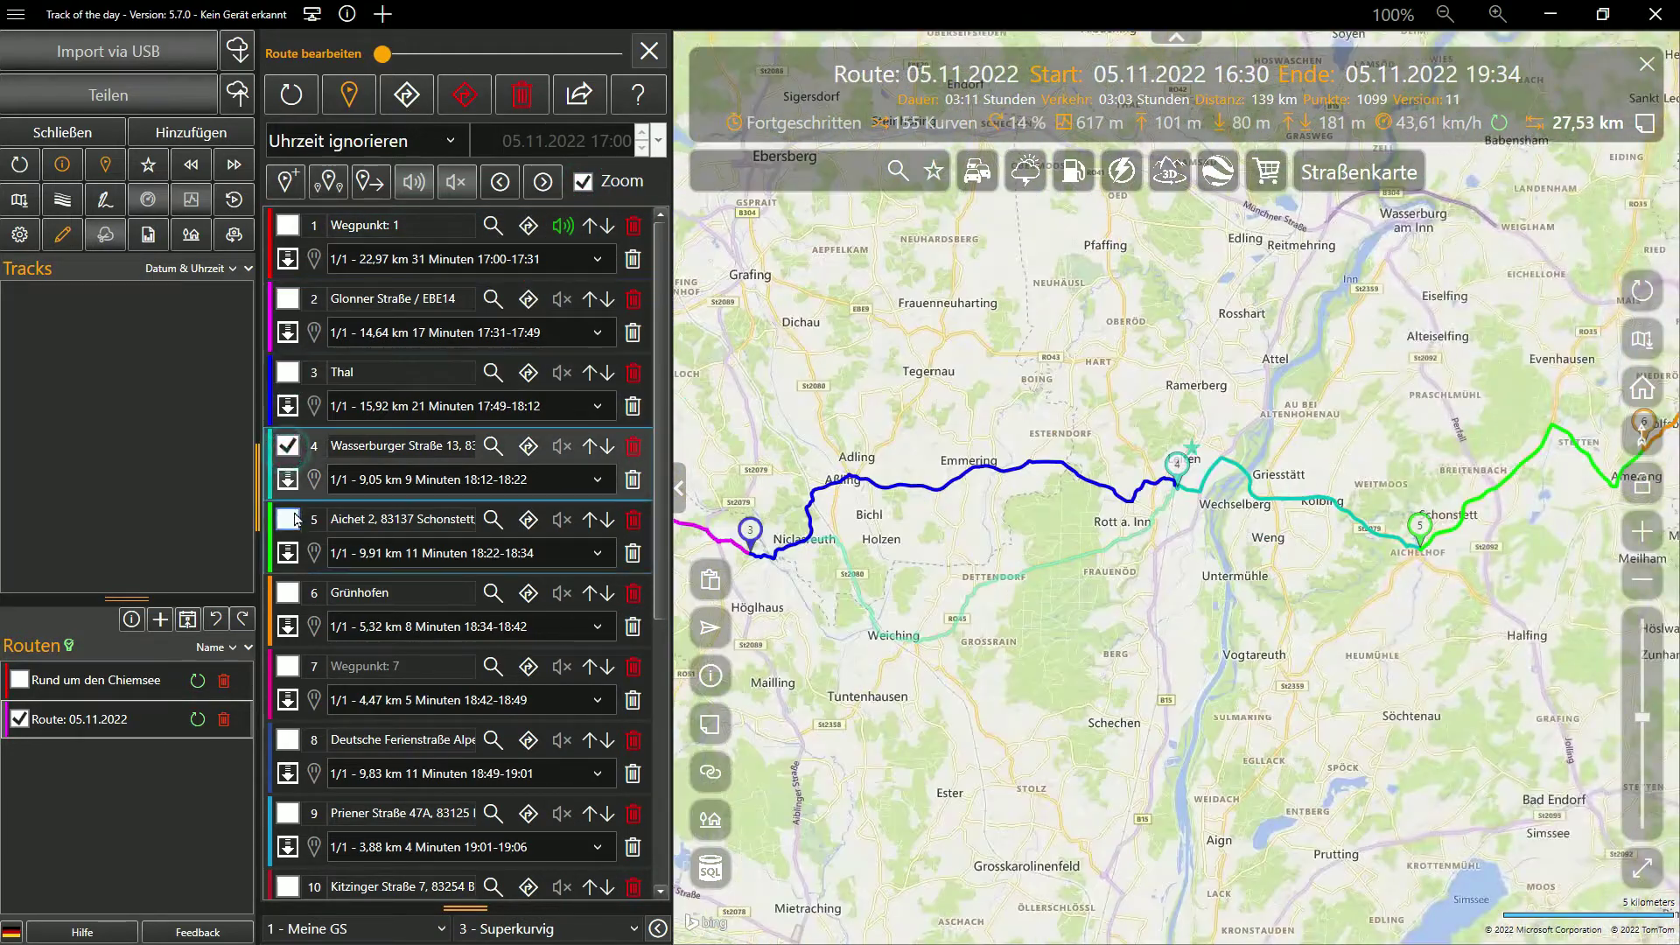
click(288, 519)
click(1408, 376)
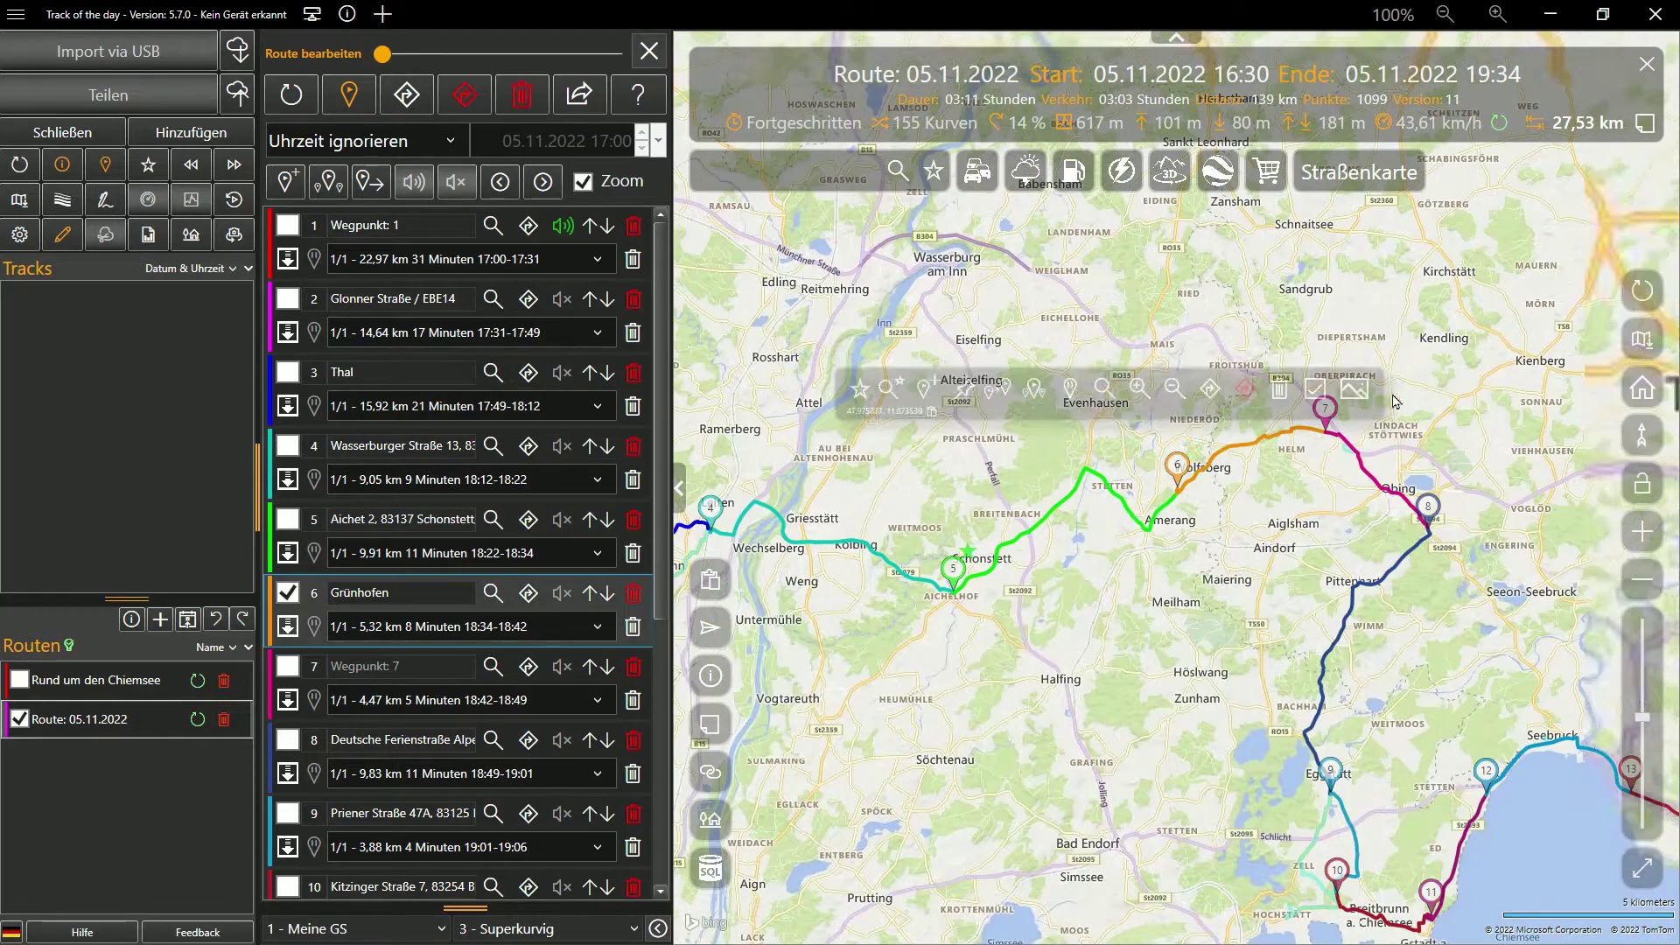
click(1328, 412)
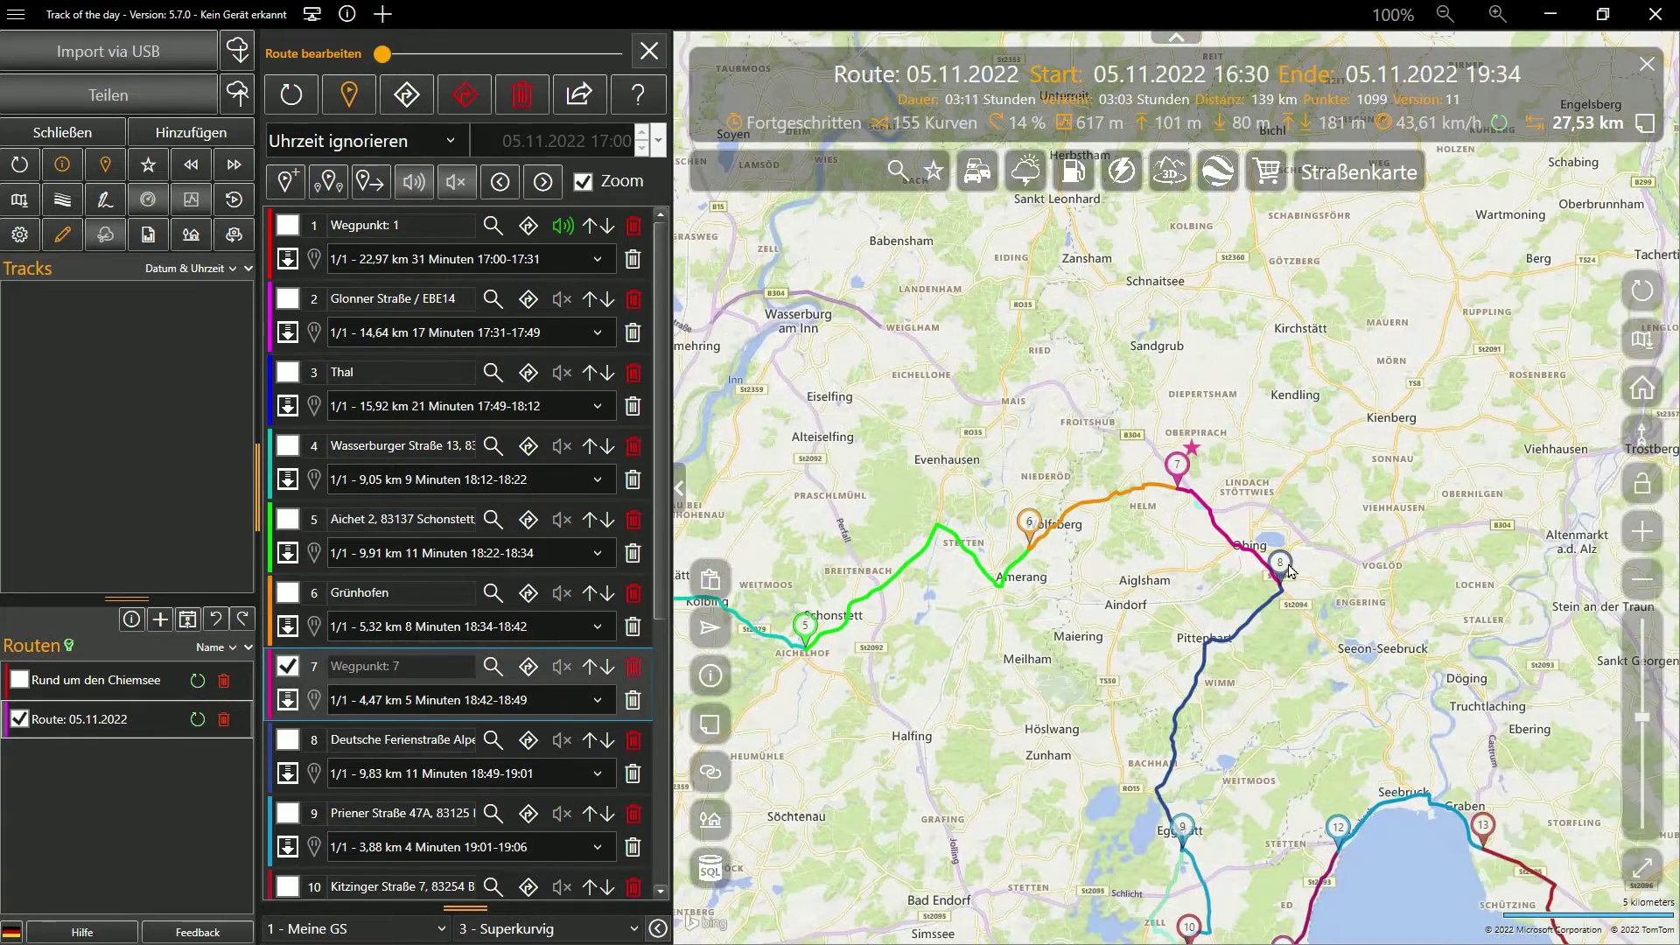
click(1289, 571)
click(1382, 733)
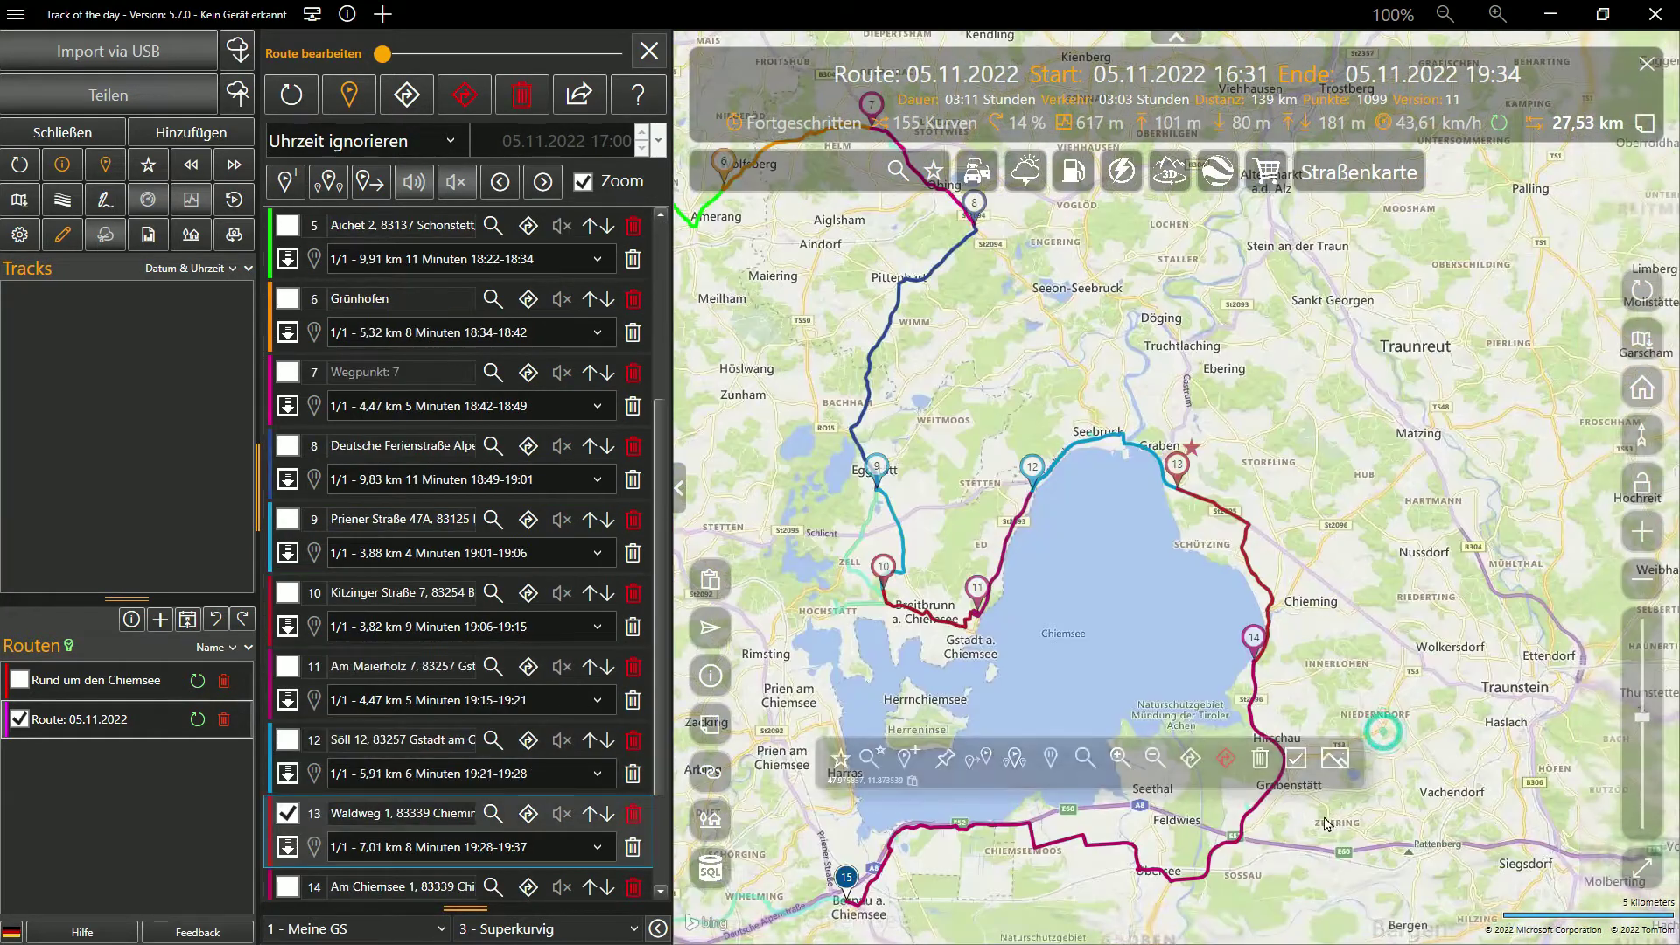
Select waypoint 12, then step back and forward until waypoint 11 near Gstadt is centred
scroll(1155, 479, up, 5)
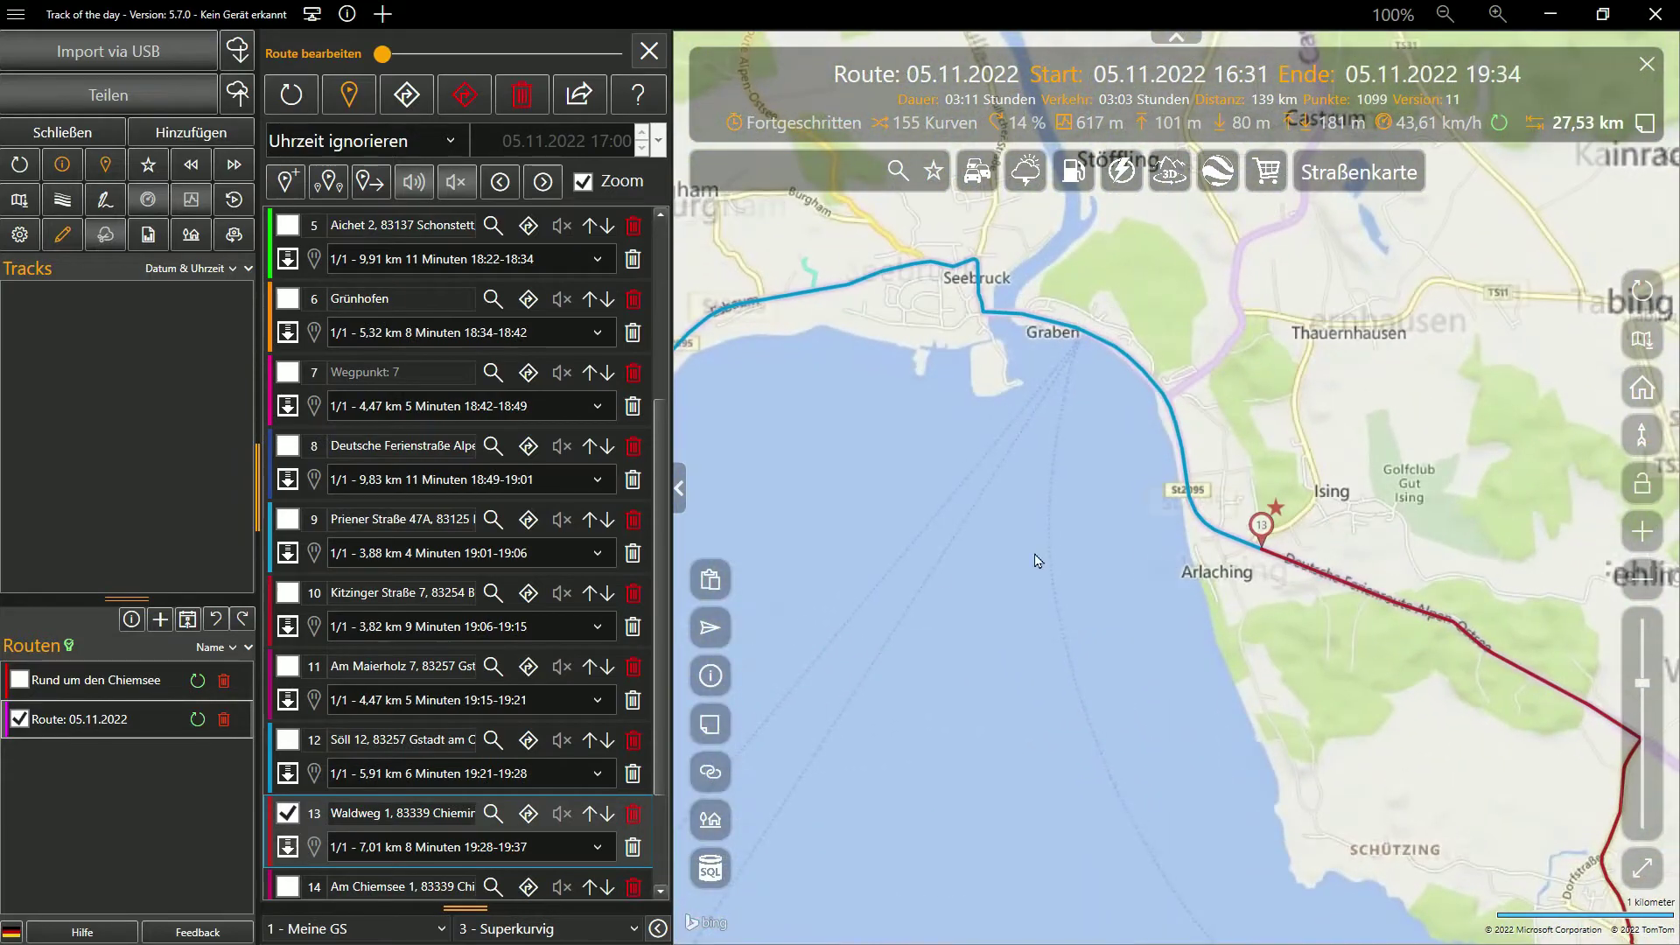
click(289, 742)
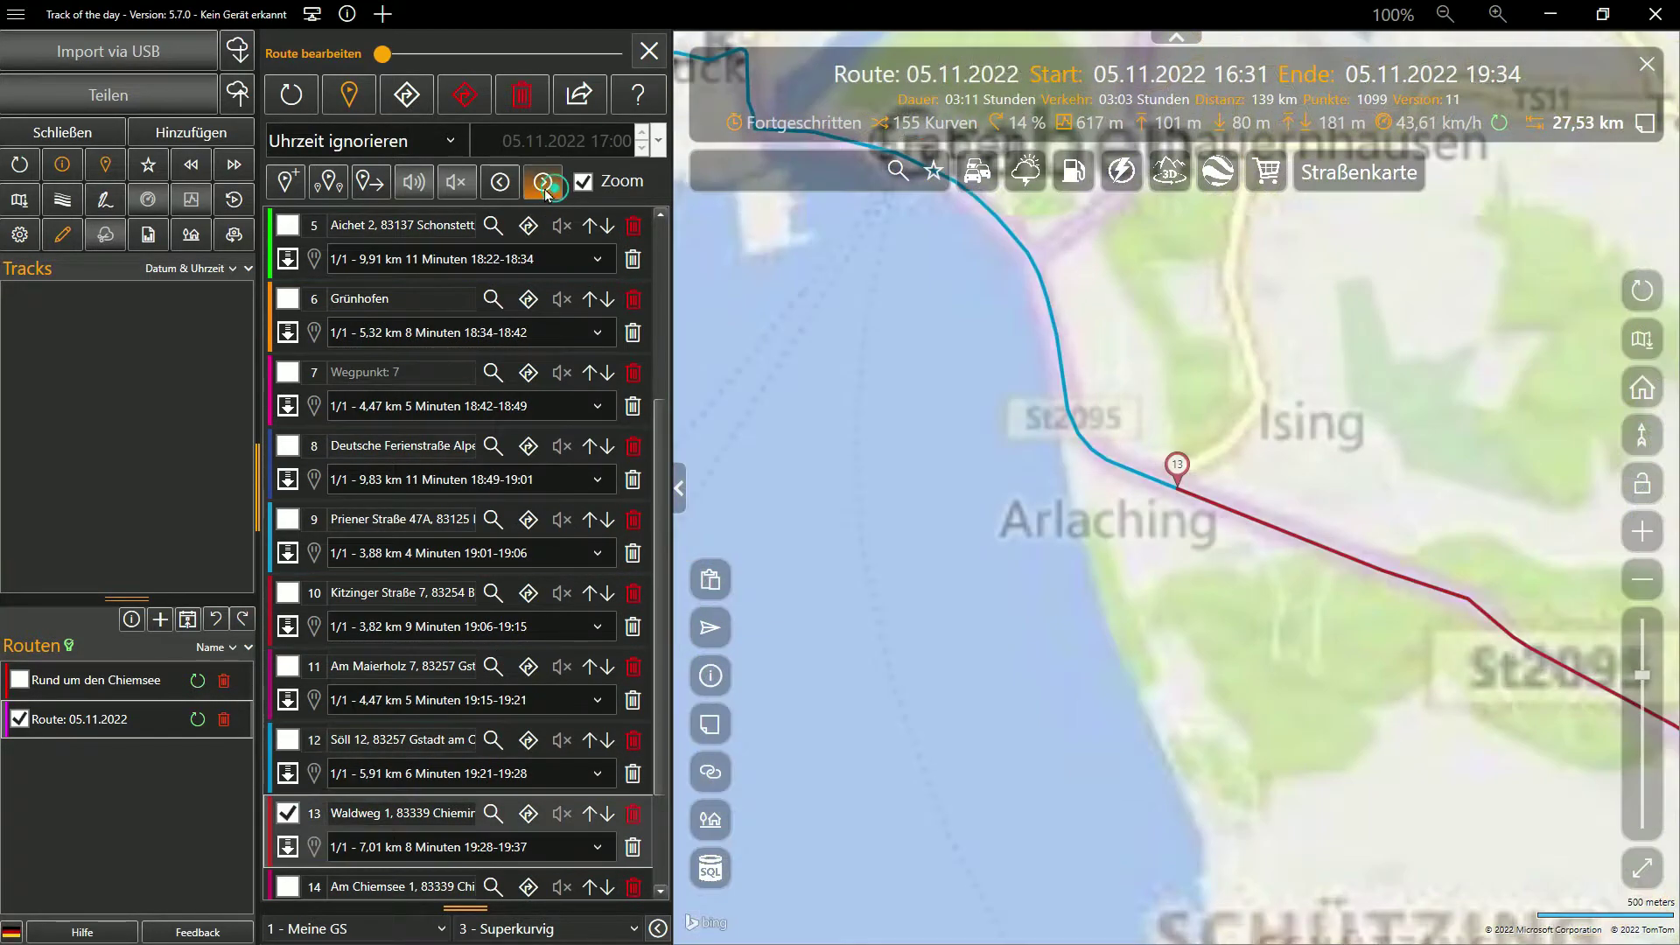
click(499, 182)
click(498, 181)
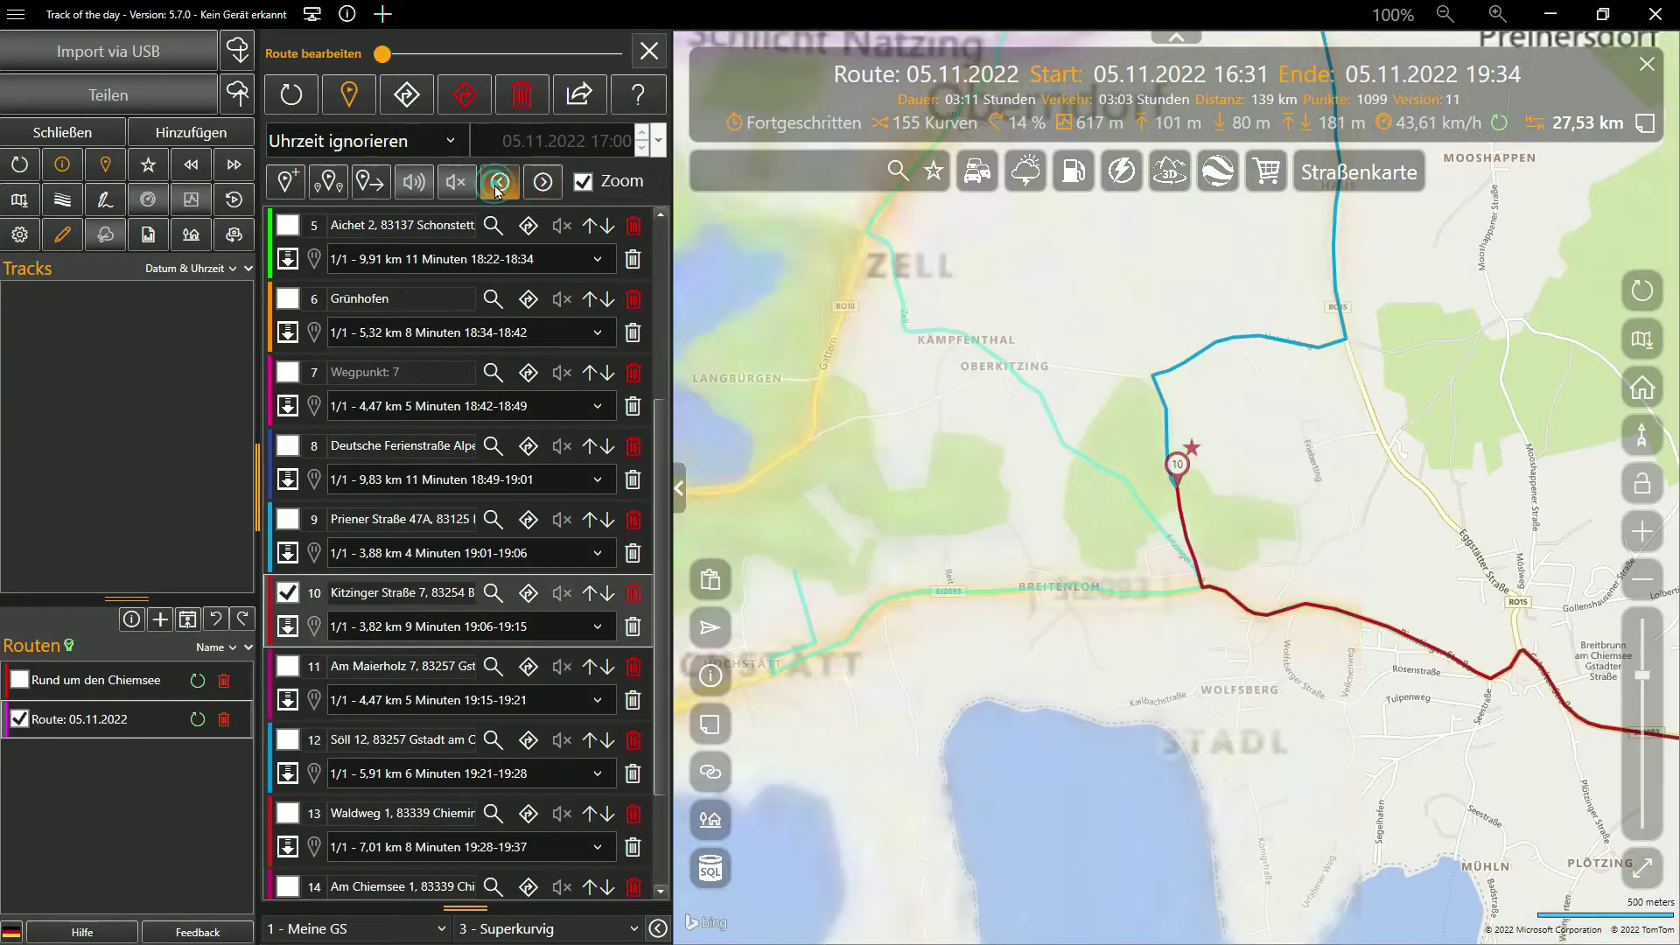
click(499, 182)
click(542, 182)
click(542, 182)
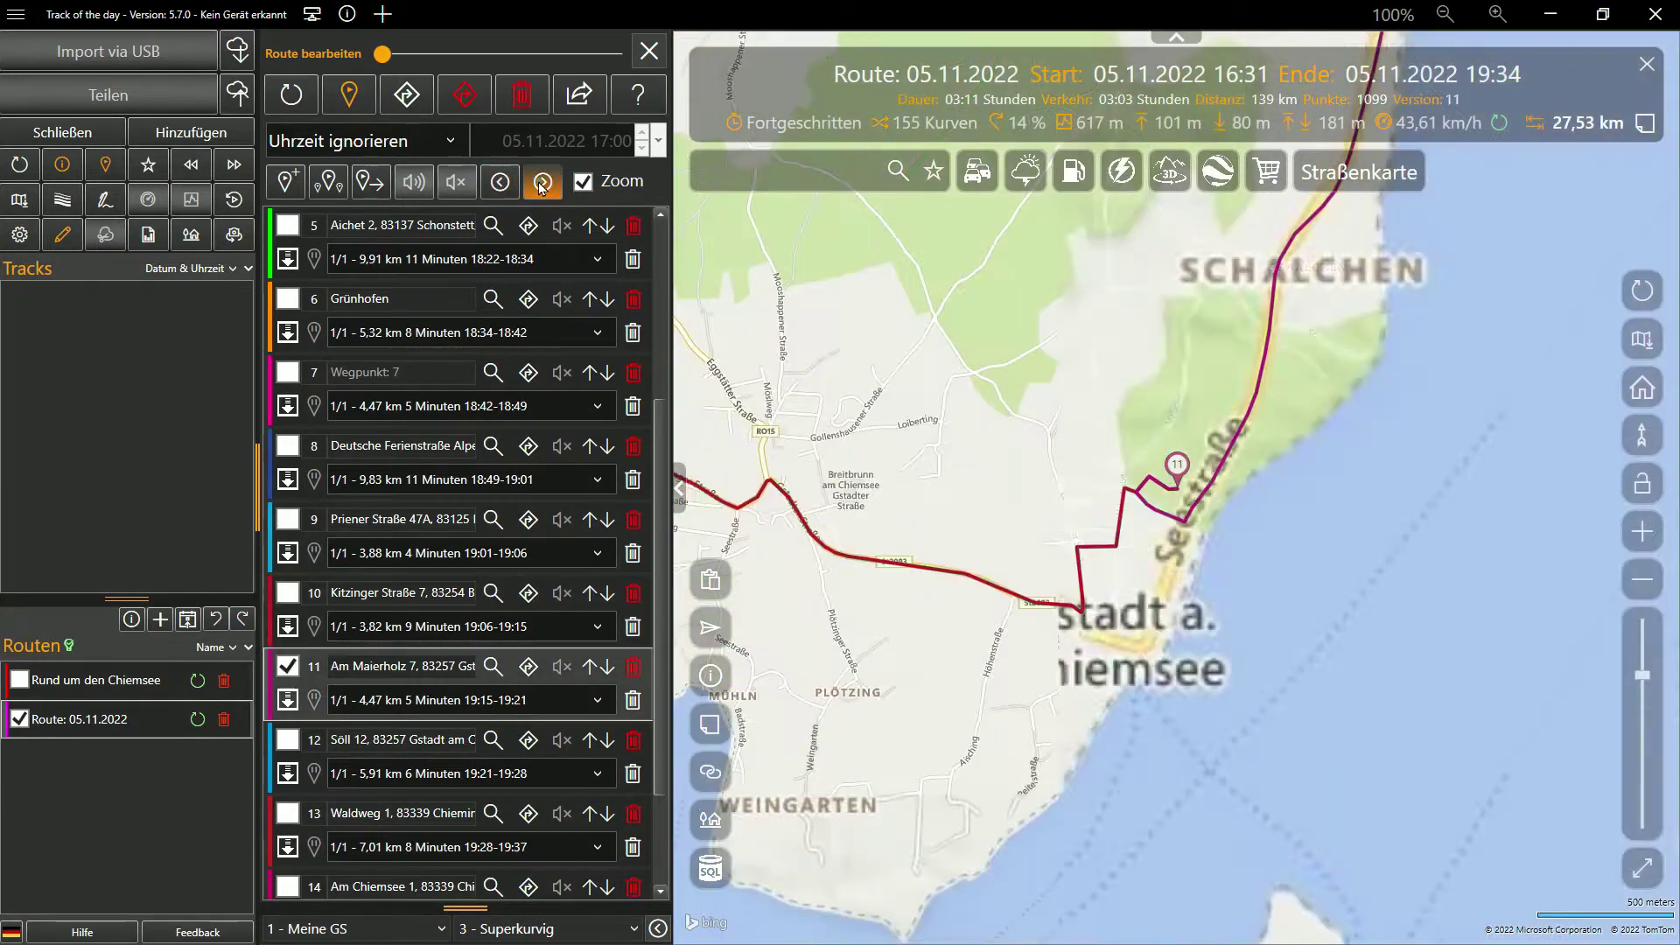
mouse_move(1175, 483)
mouse_down()
mouse_move(1159, 645)
mouse_move(1148, 623)
mouse_up()
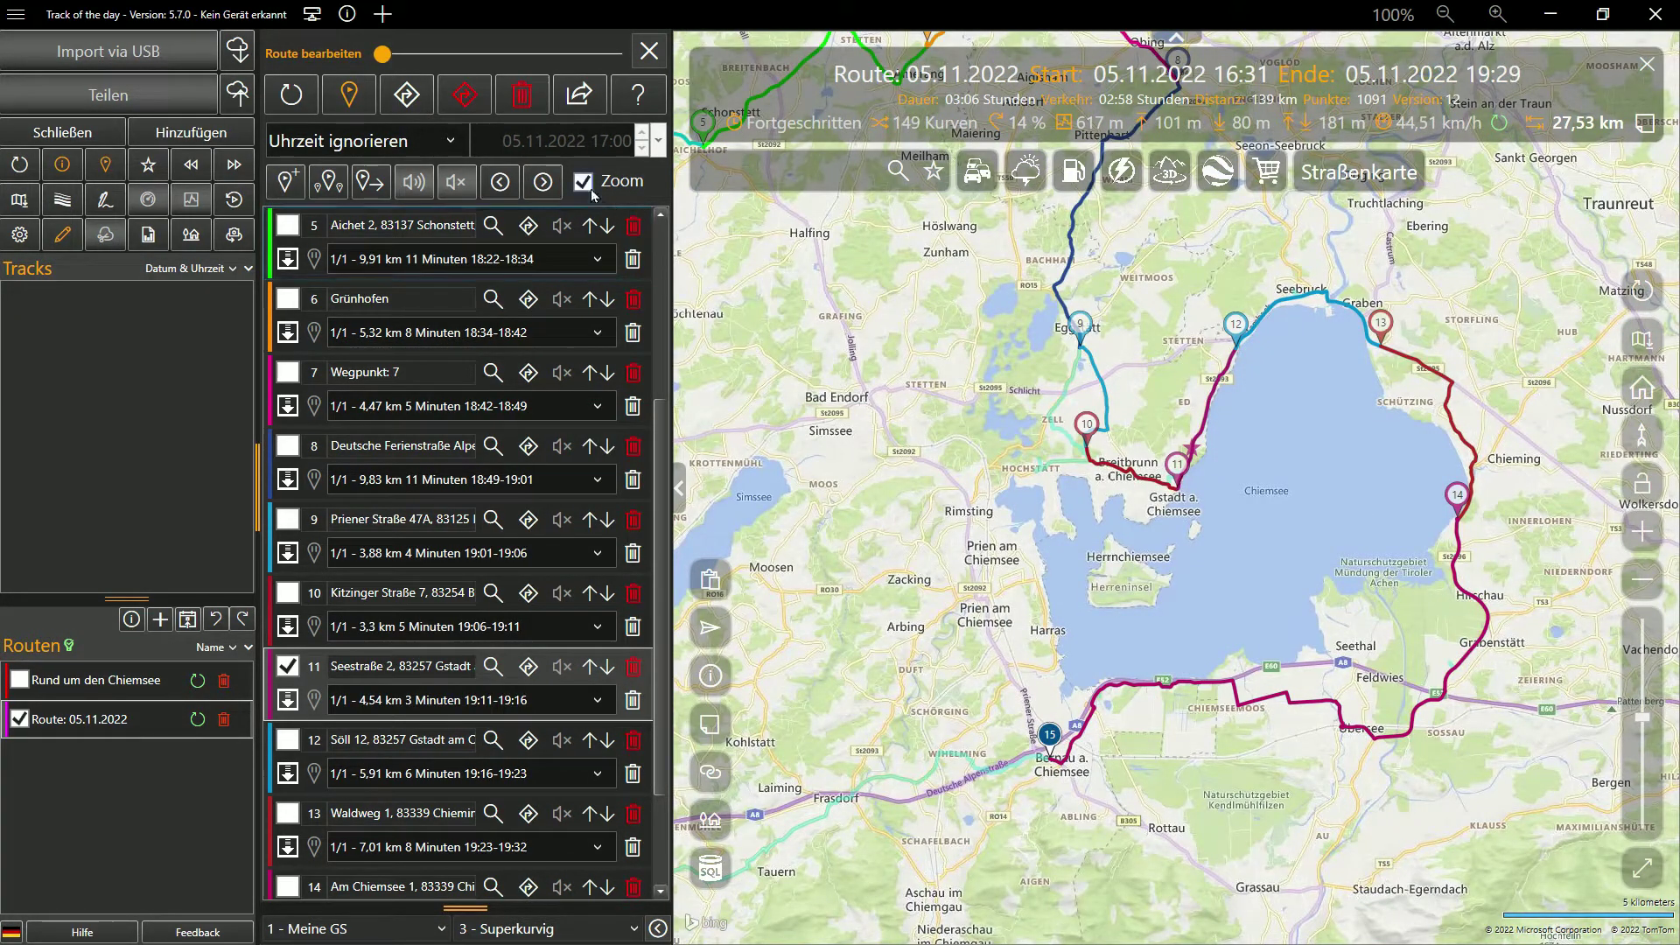
scroll(1181, 457, up, 10)
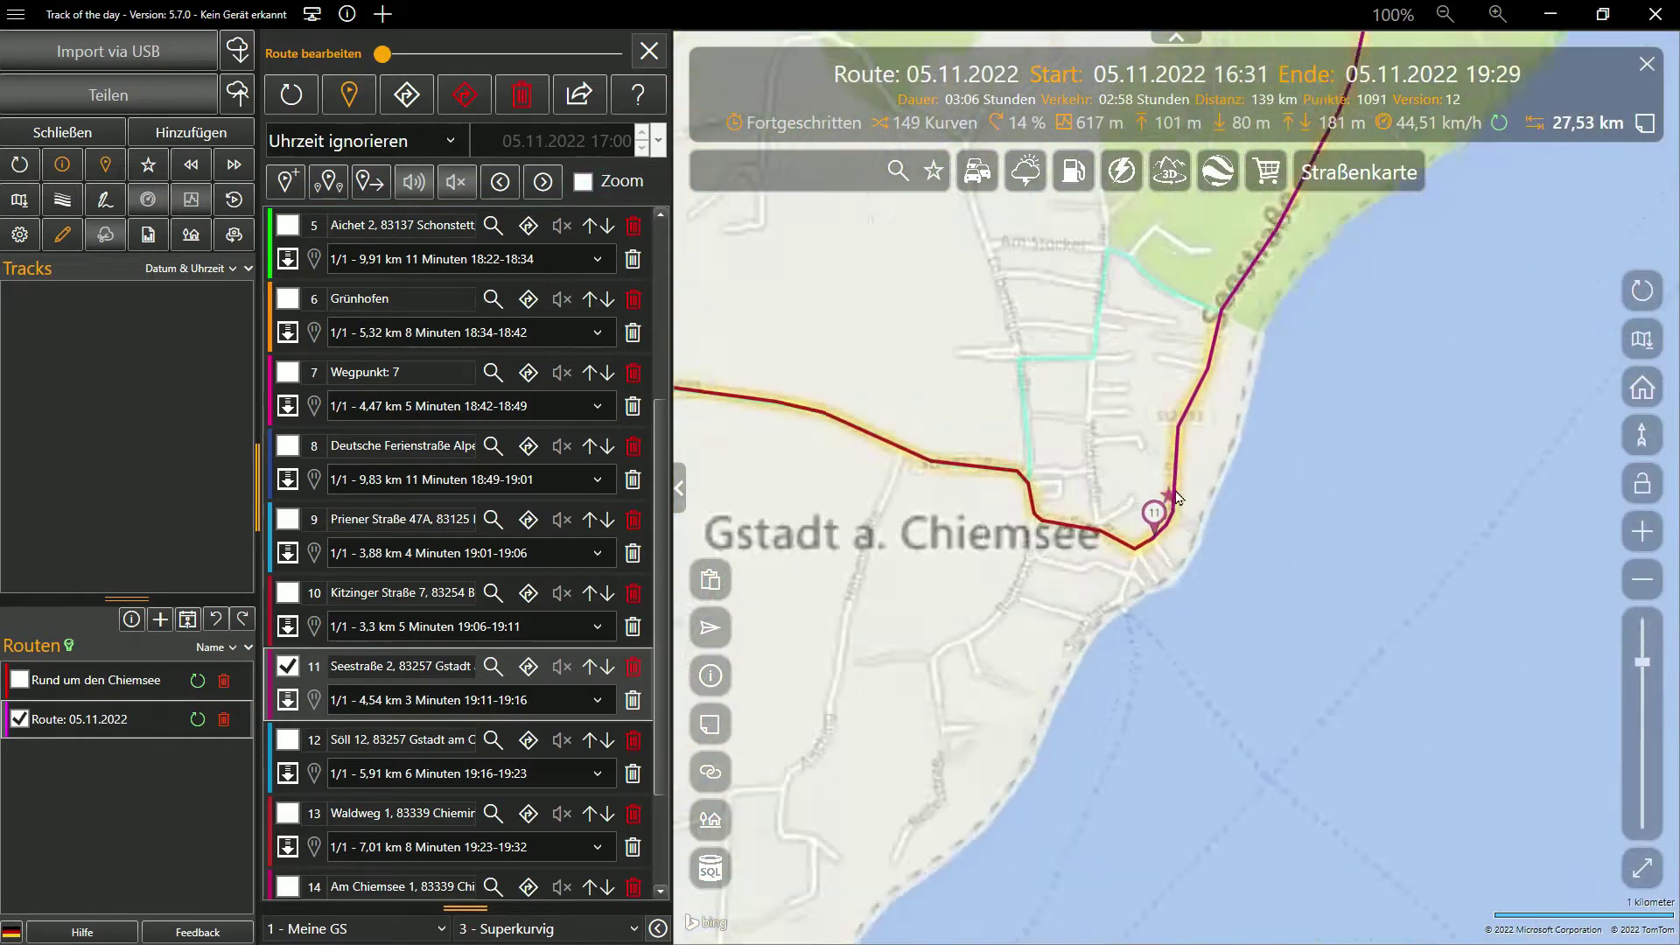
drag(1206, 661, 1029, 343)
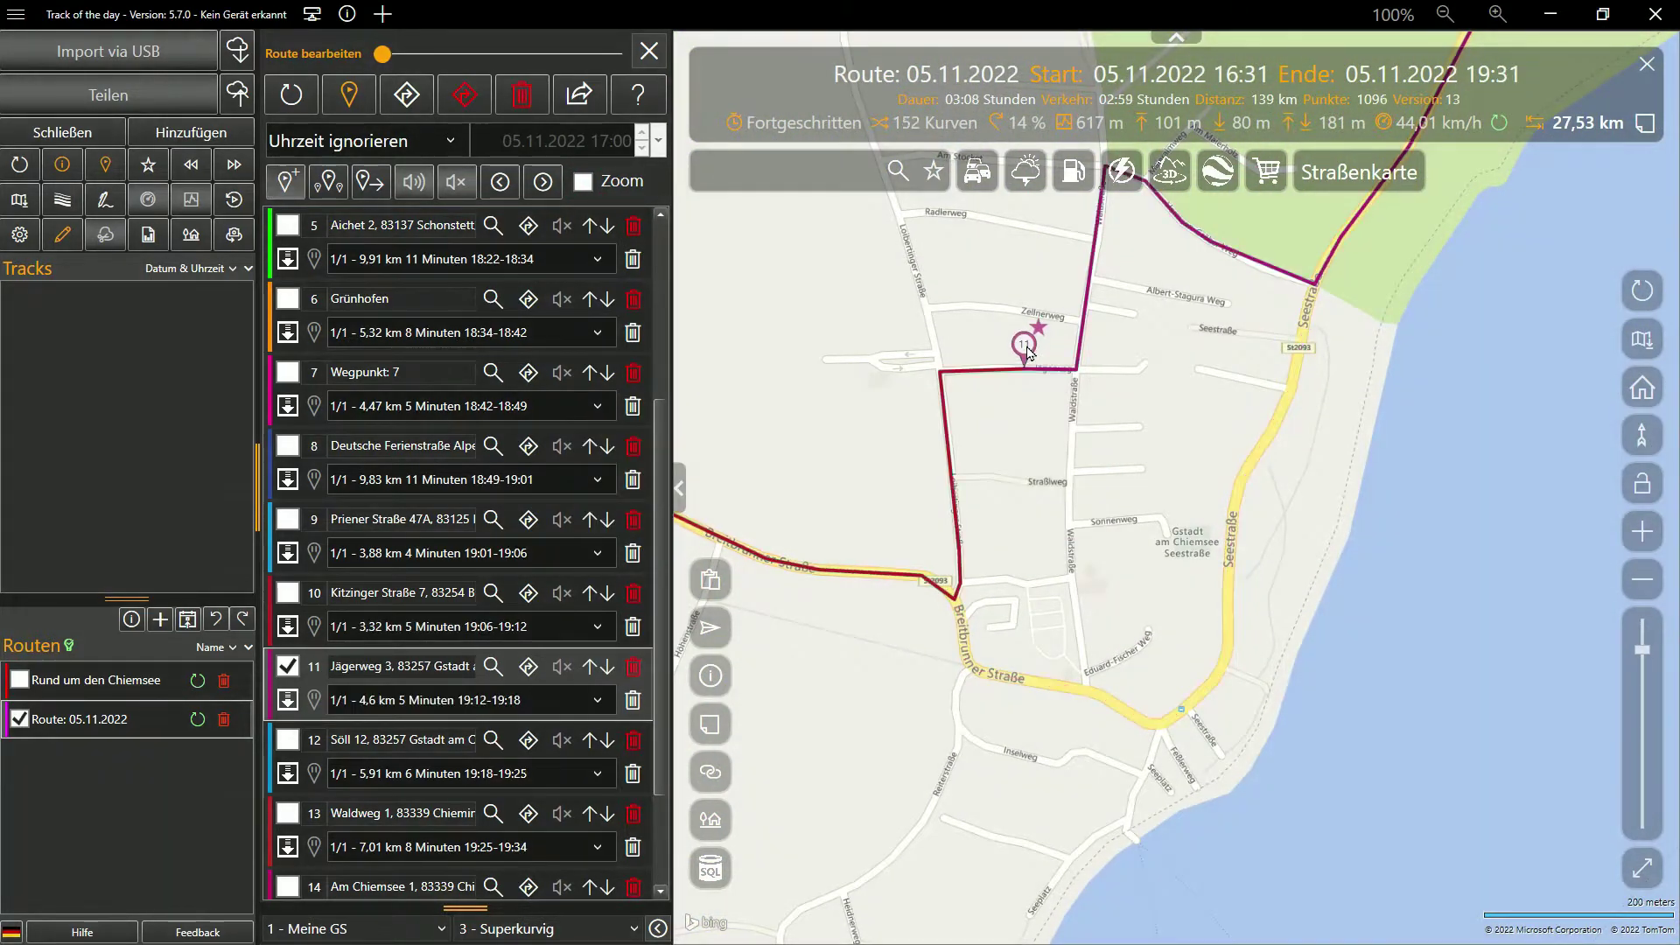
drag(1153, 560, 1218, 718)
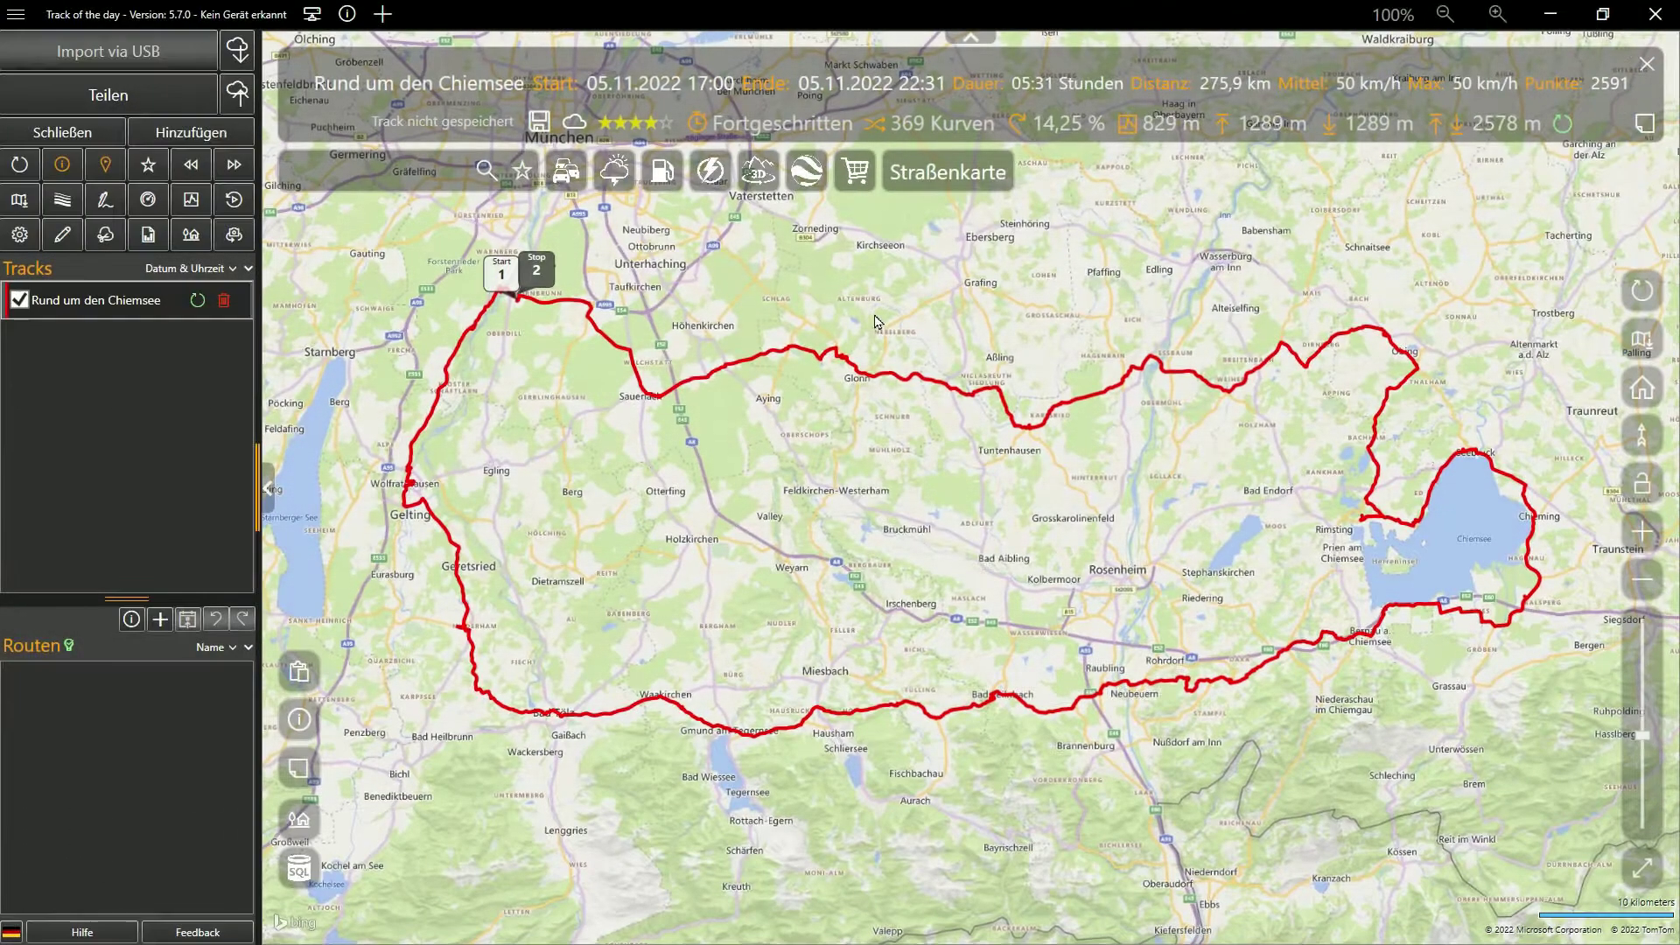
Create a routing overlay from the Chiemsee track and hide the track itself
right_click(875, 320)
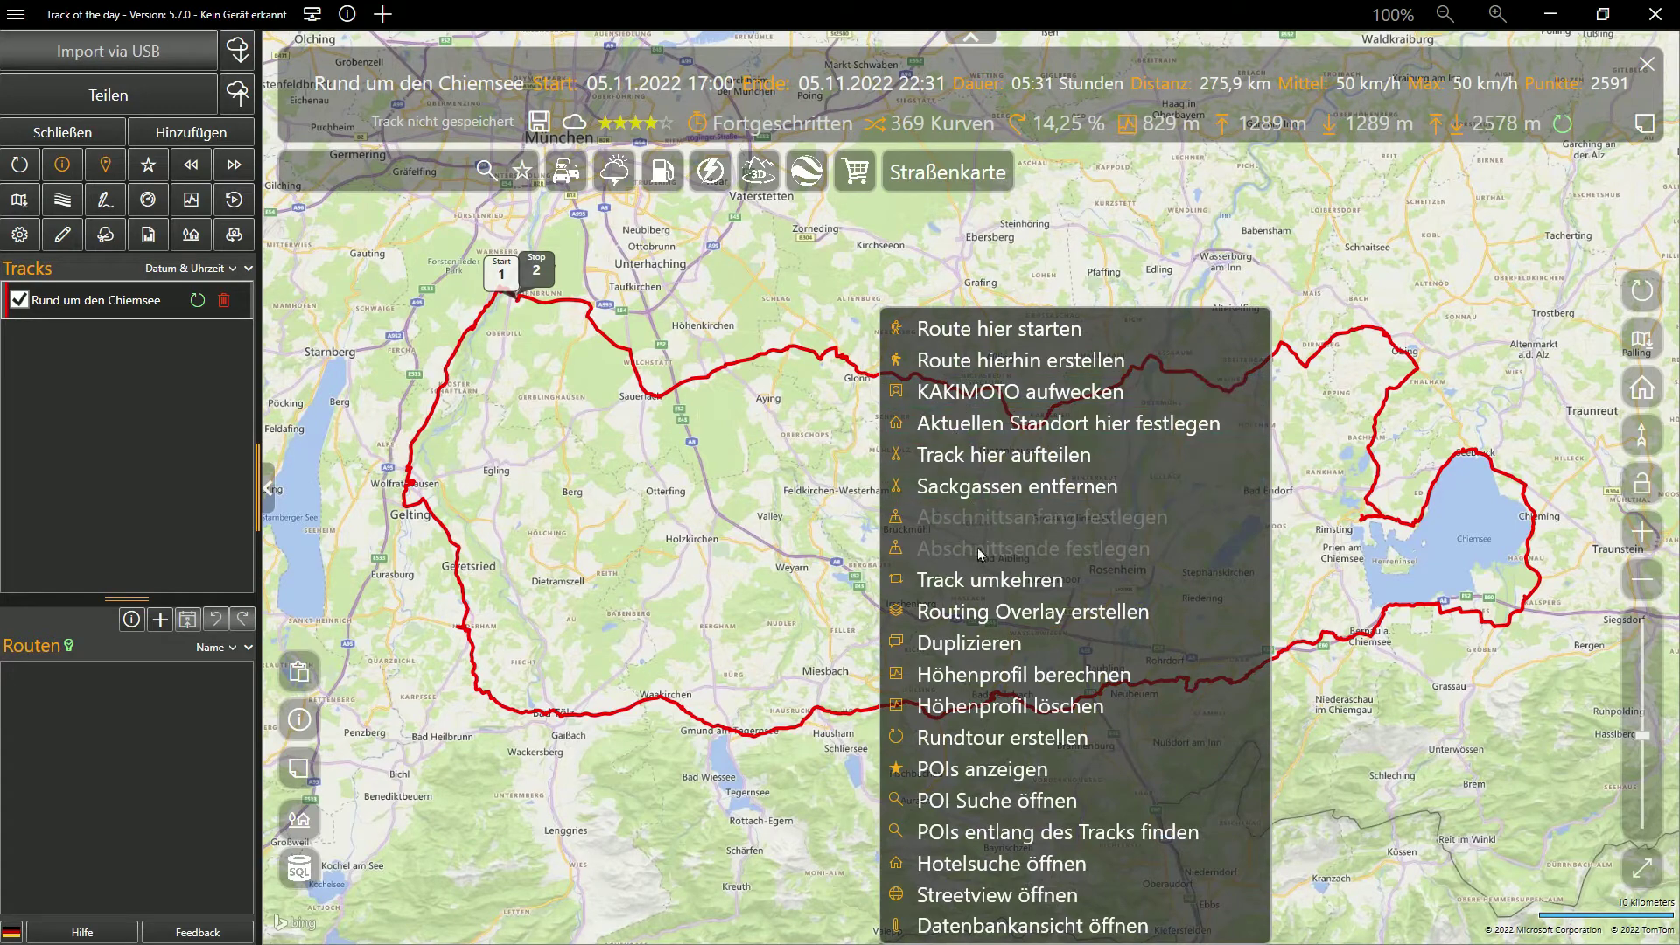
click(987, 618)
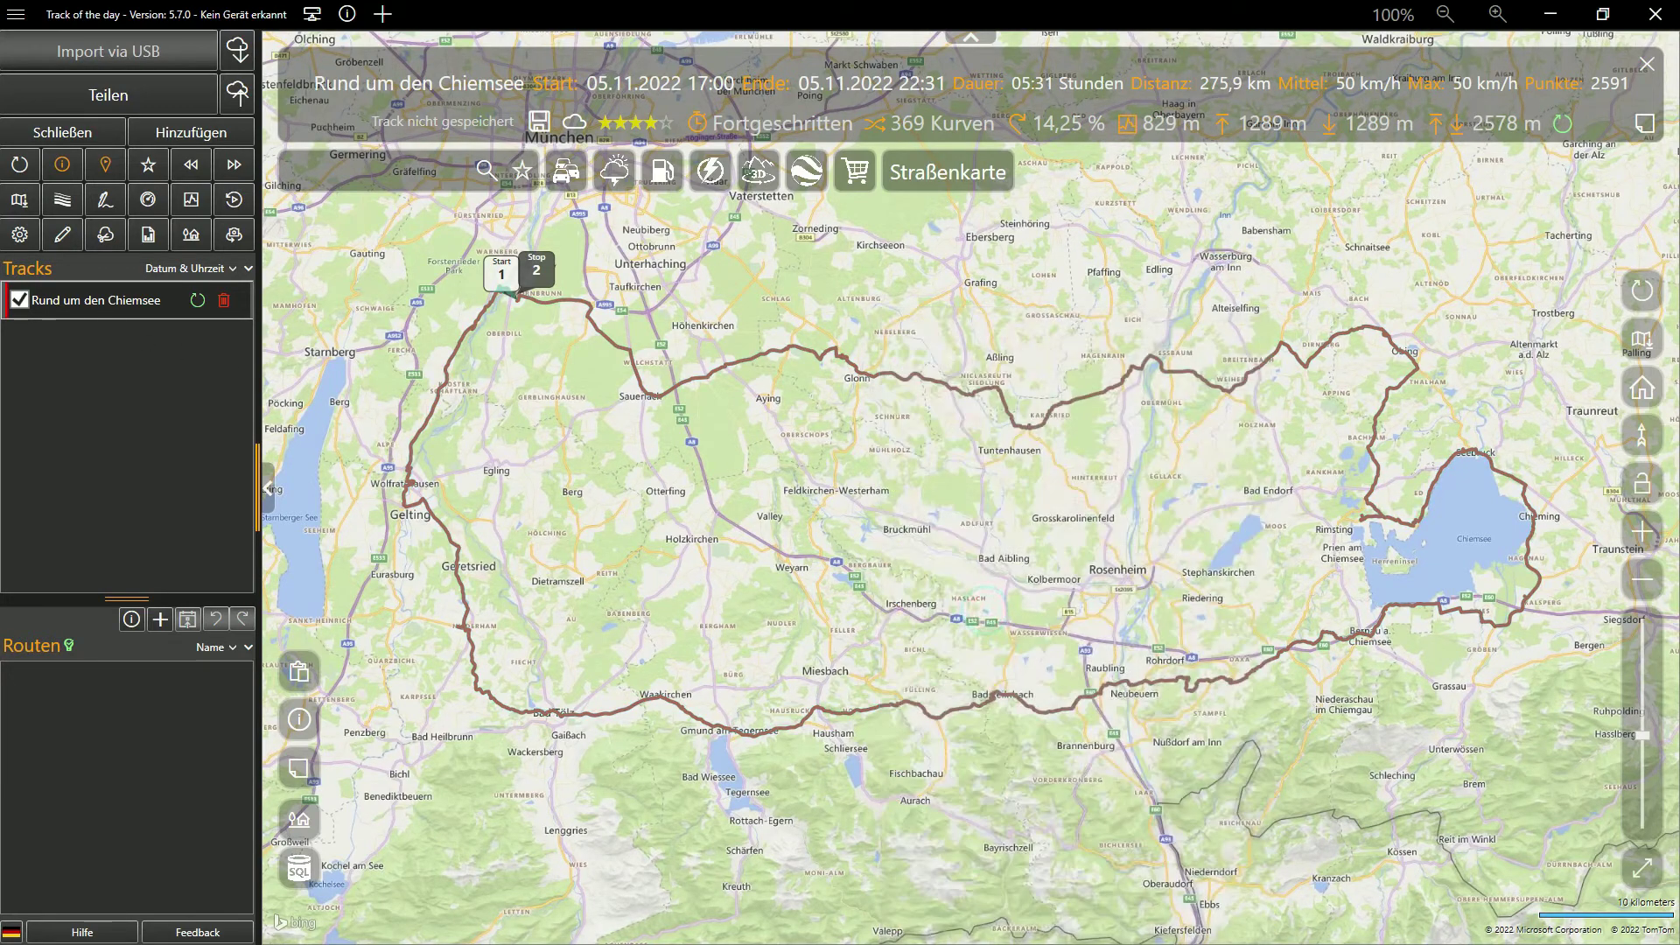
click(19, 302)
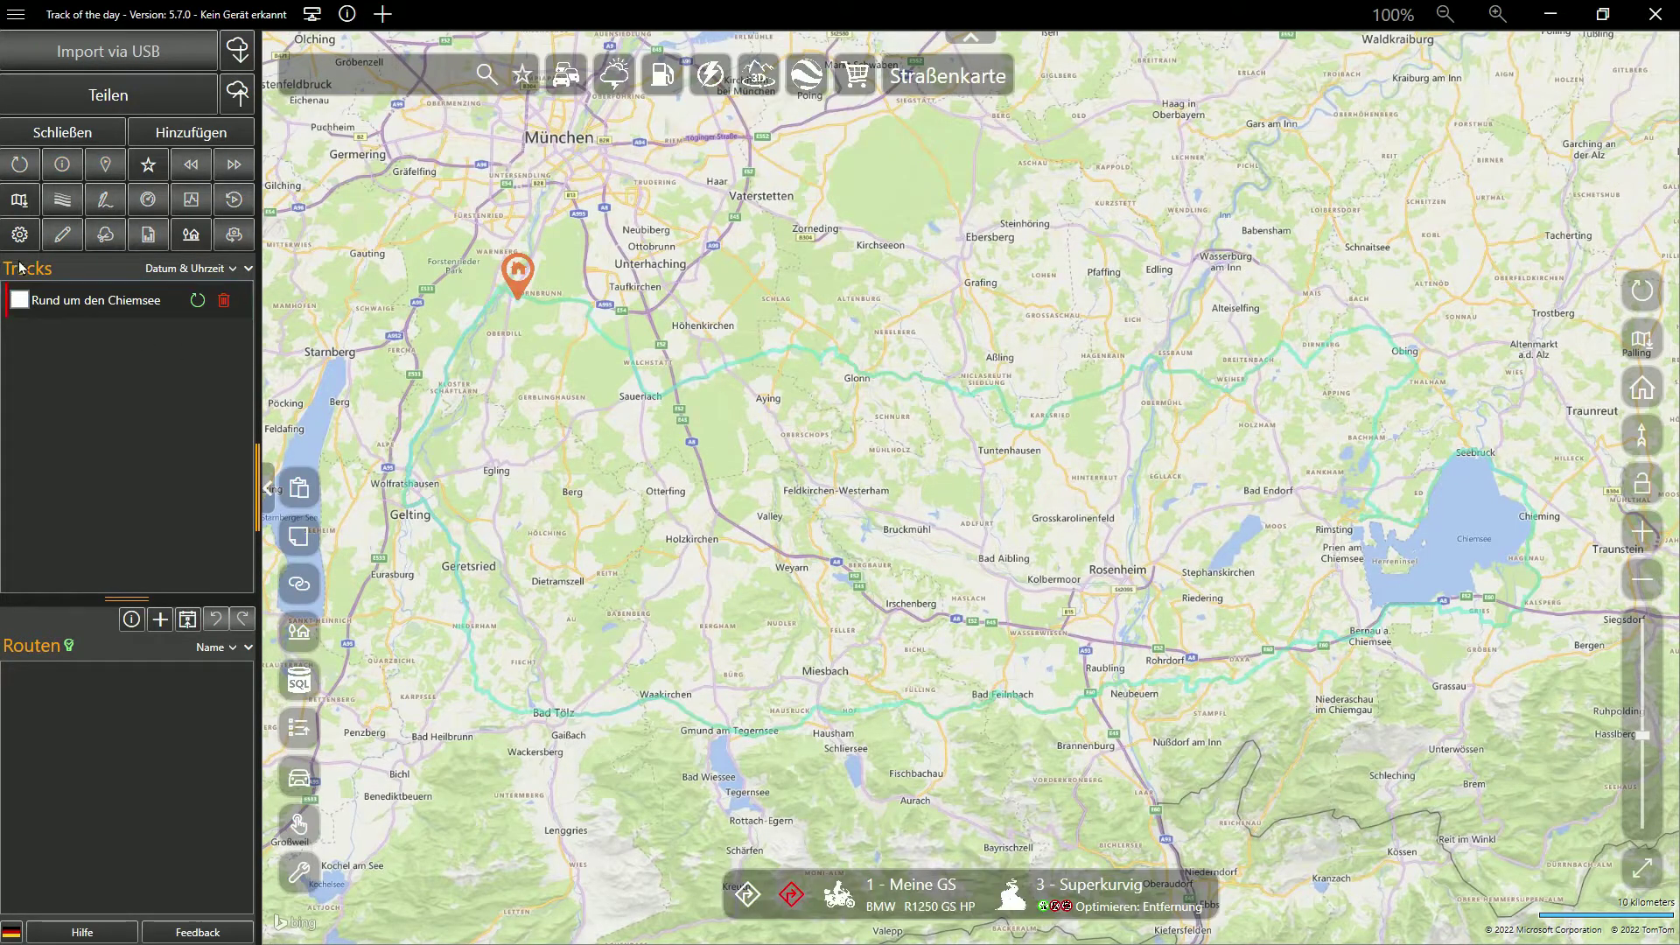
Check the 'Rund um den Chiemsee' overlay entry in the routing settings, then close settings
click(20, 235)
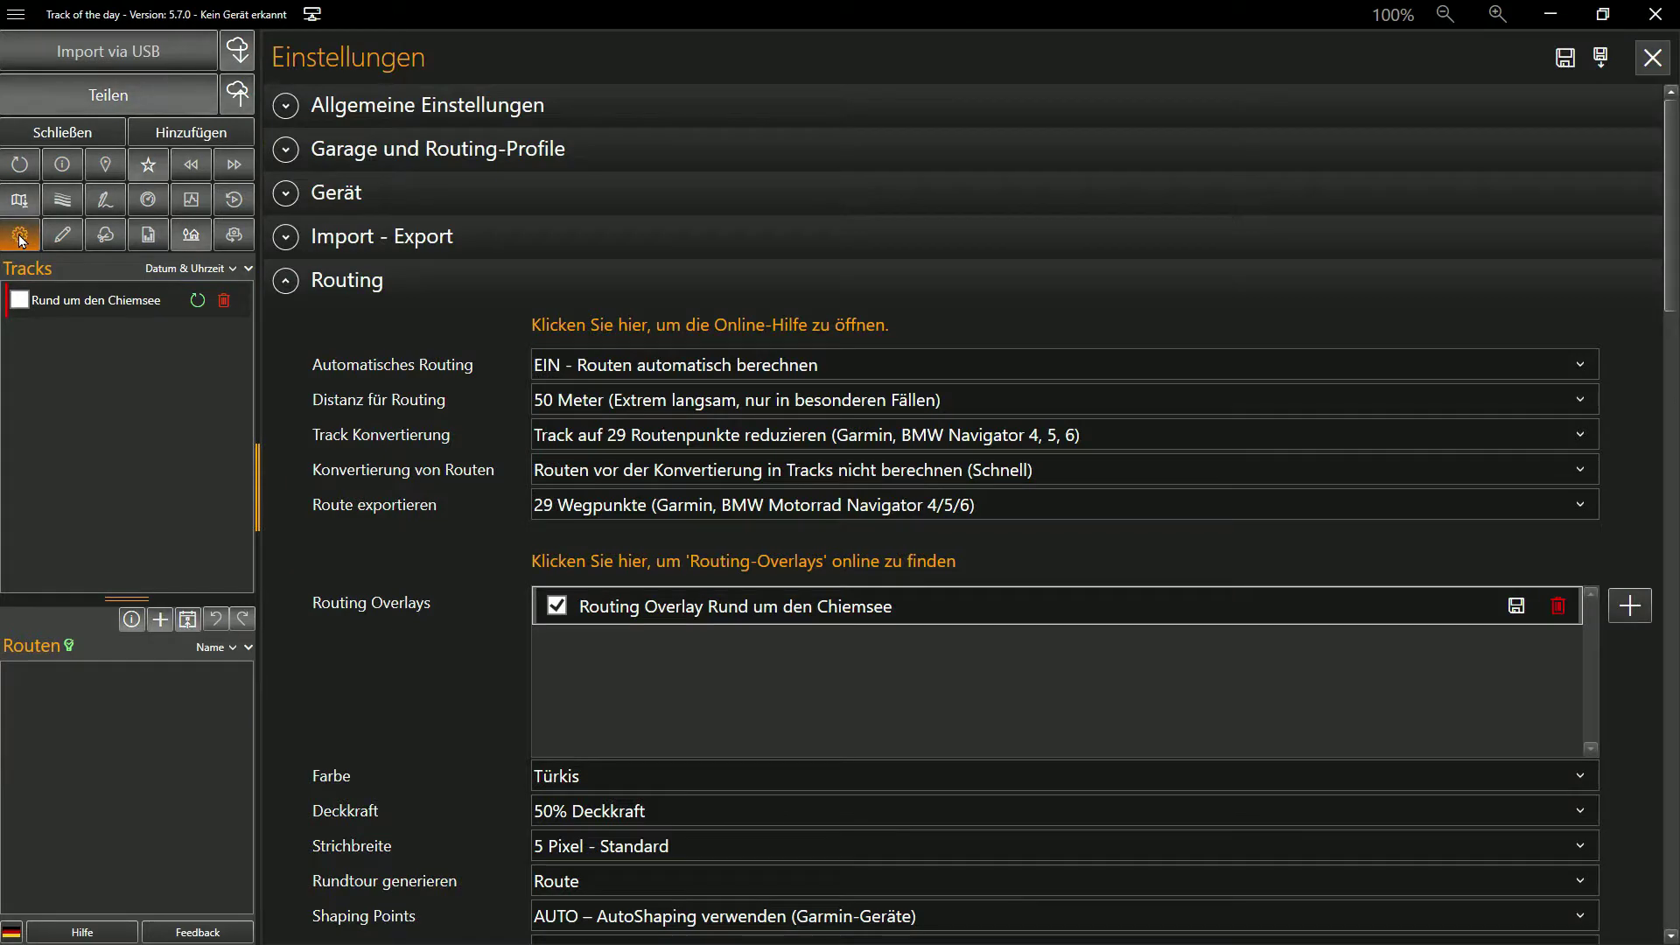
click(575, 611)
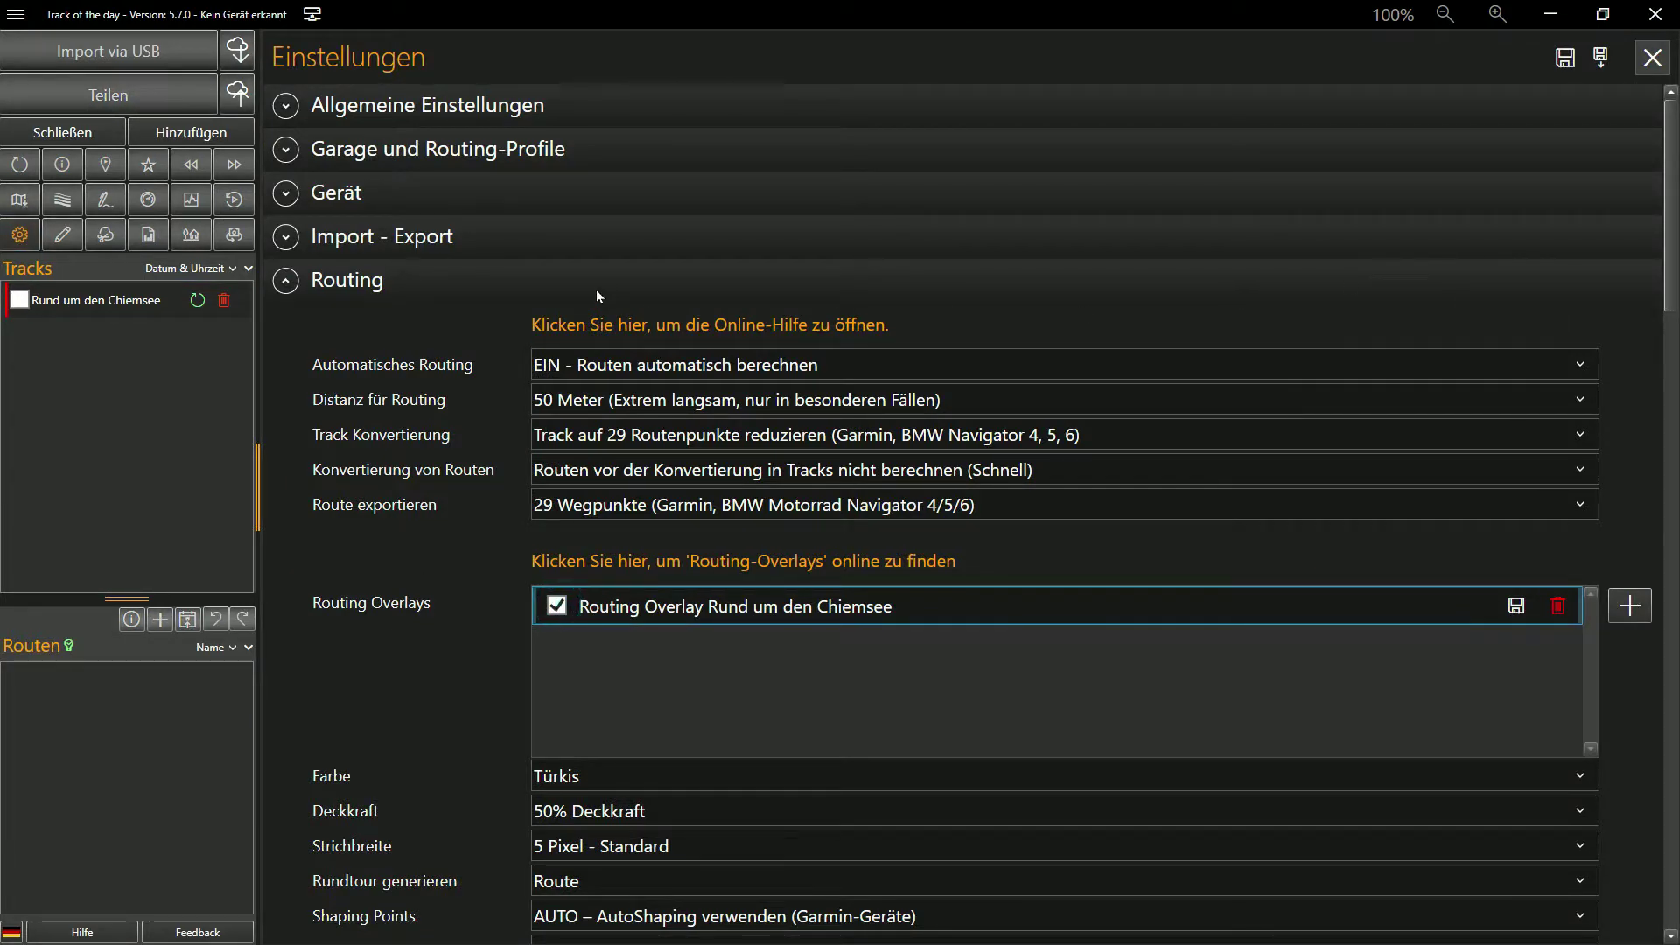
click(595, 286)
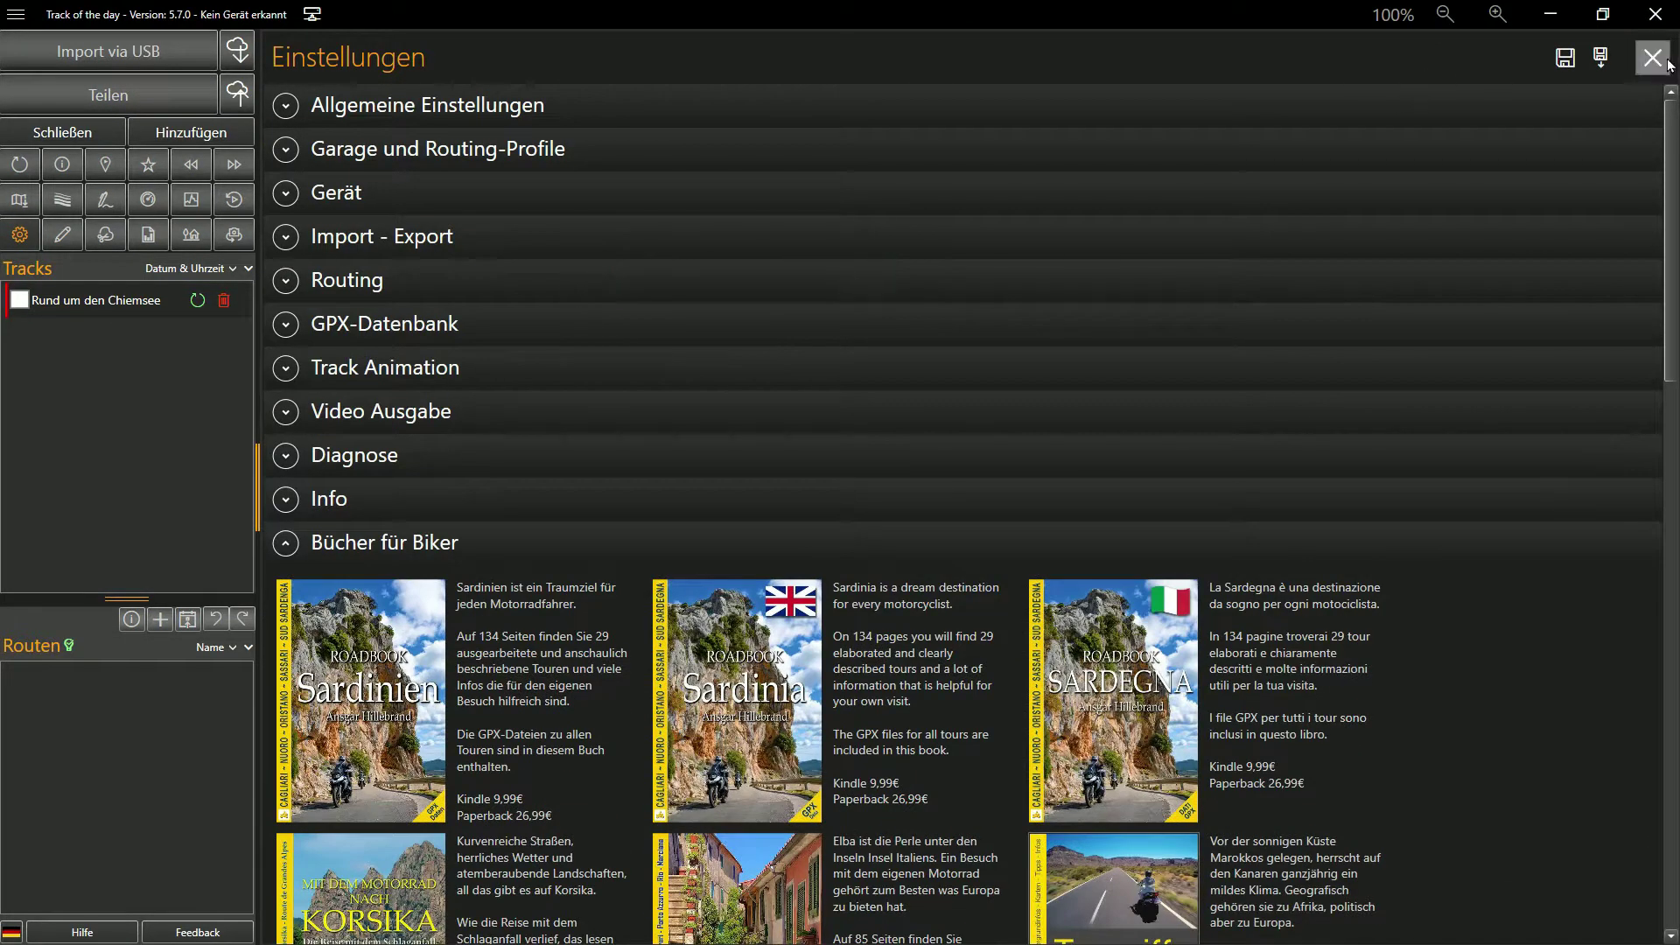
click(1666, 61)
Hide the routing overlays from the map options, then show them again
right_click(788, 330)
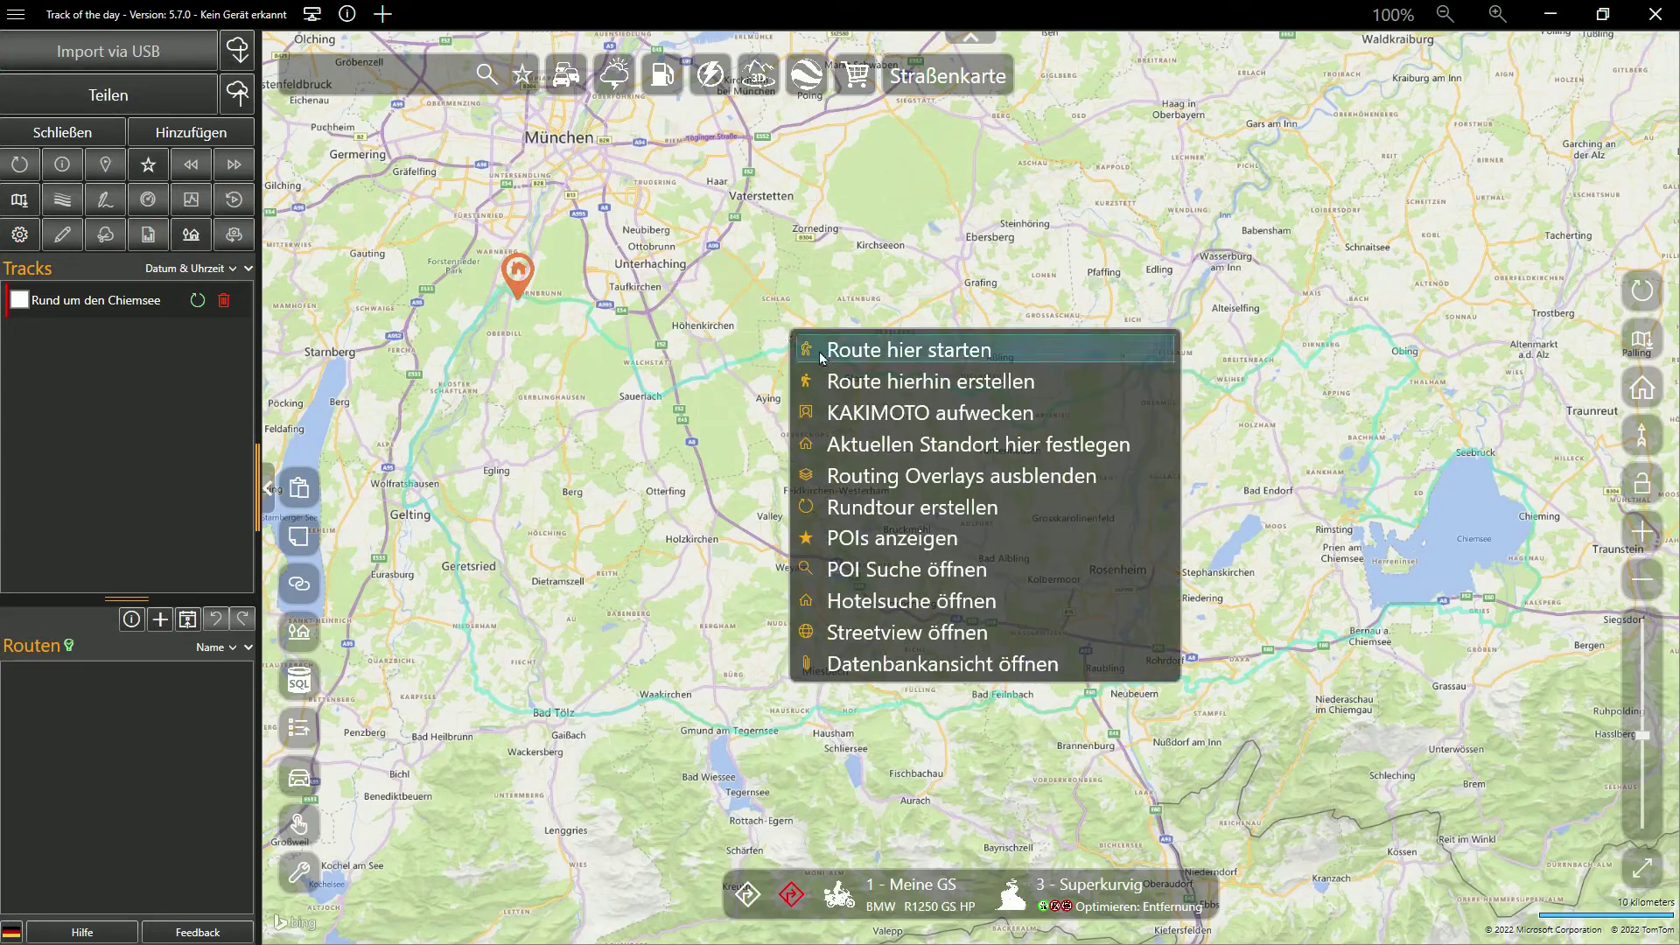
click(877, 475)
right_click(869, 333)
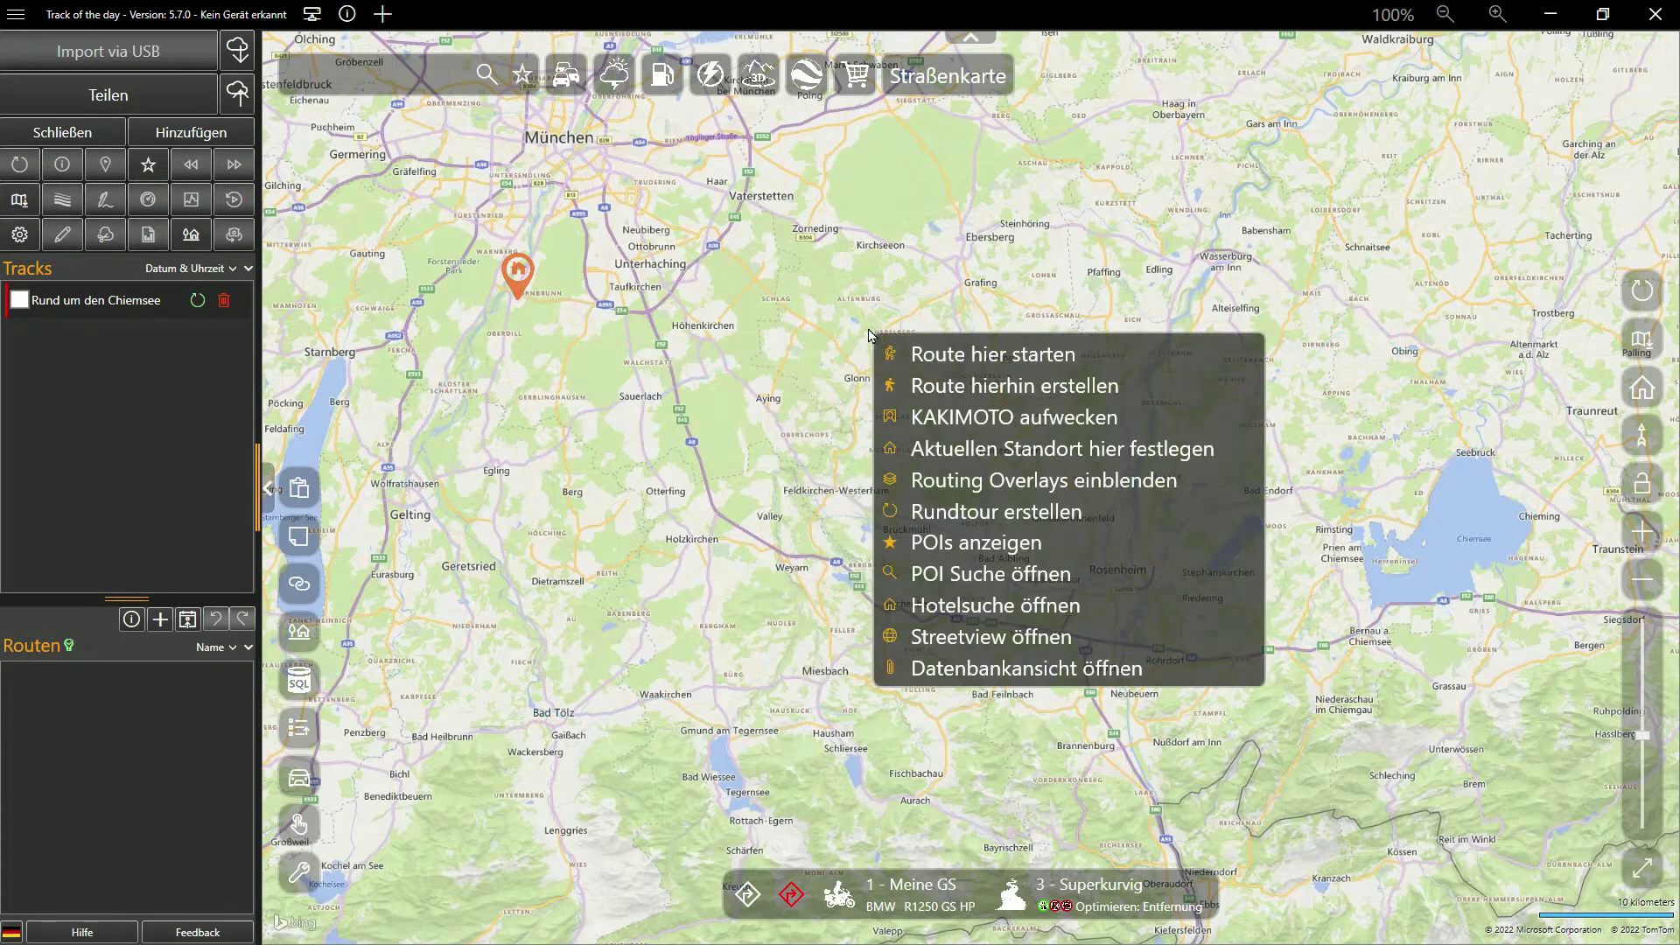
click(942, 492)
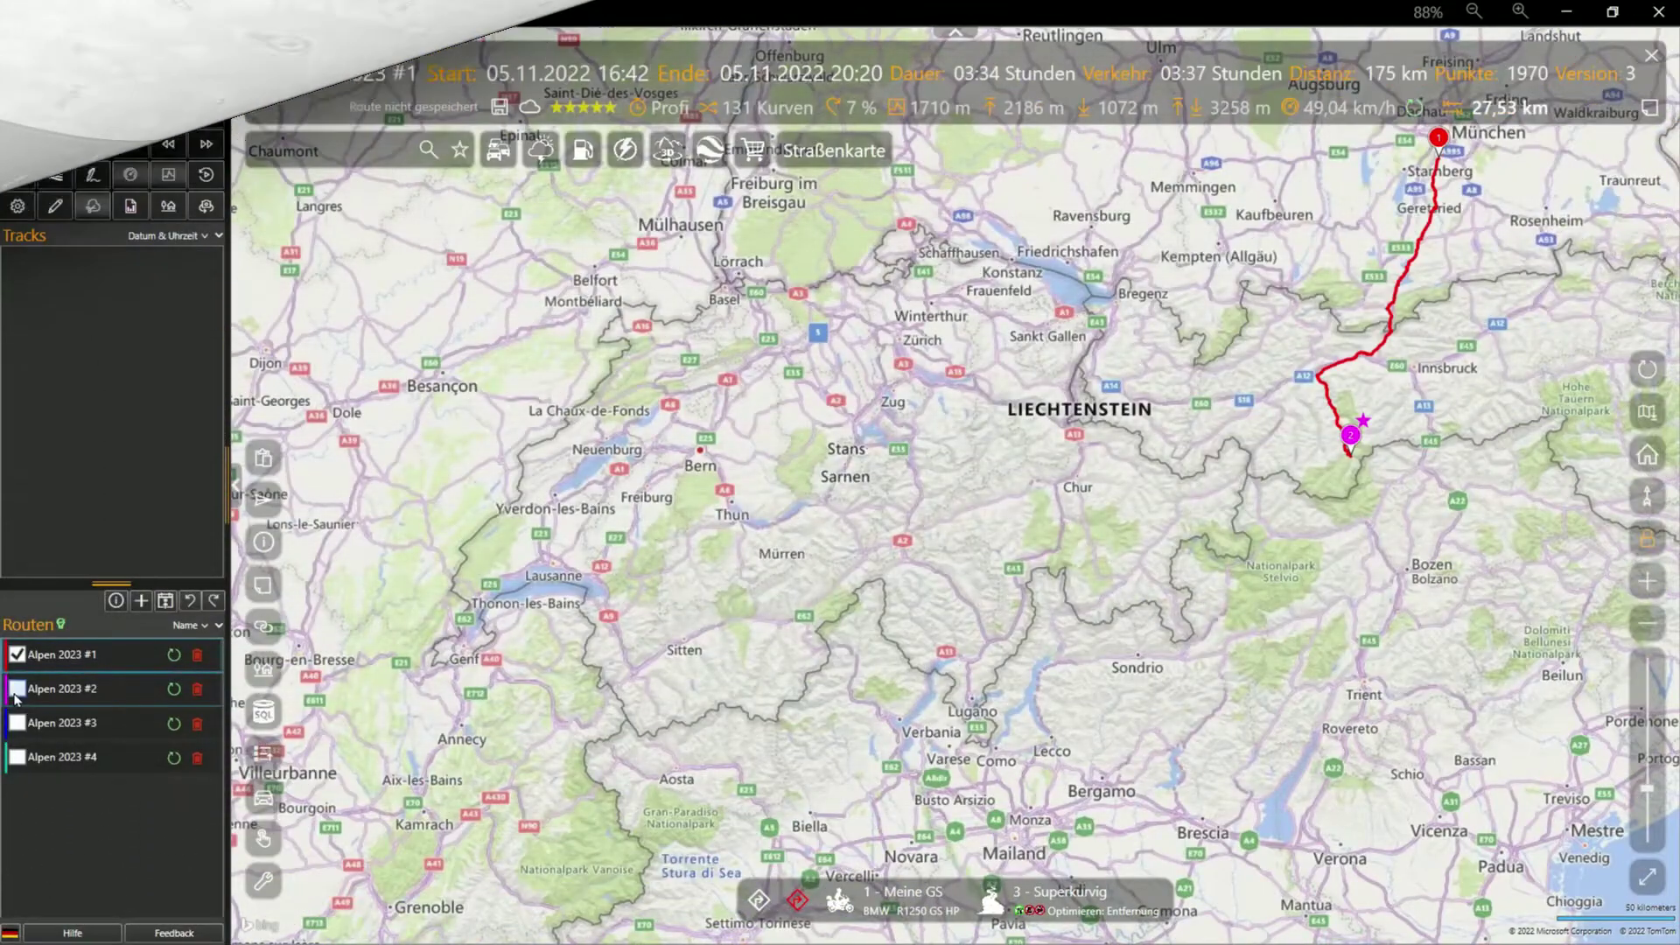
Show Alpen 2023 routes #2, #3, #4 and #1 in turn from the Routen list
click(17, 689)
click(16, 723)
click(16, 755)
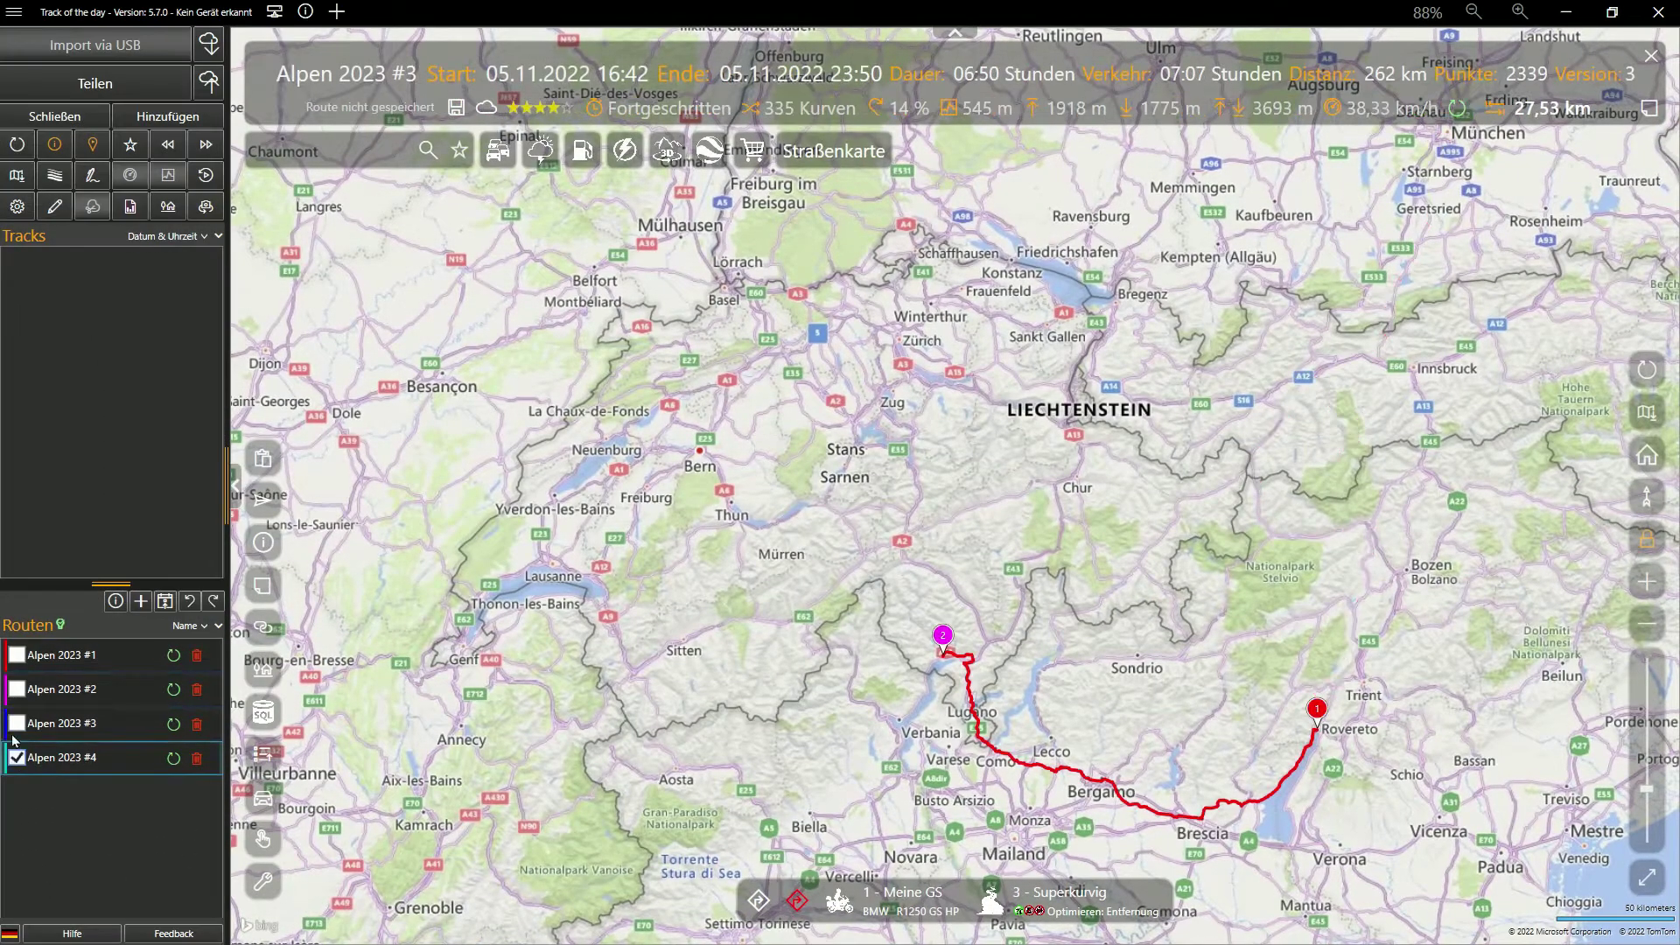
click(16, 654)
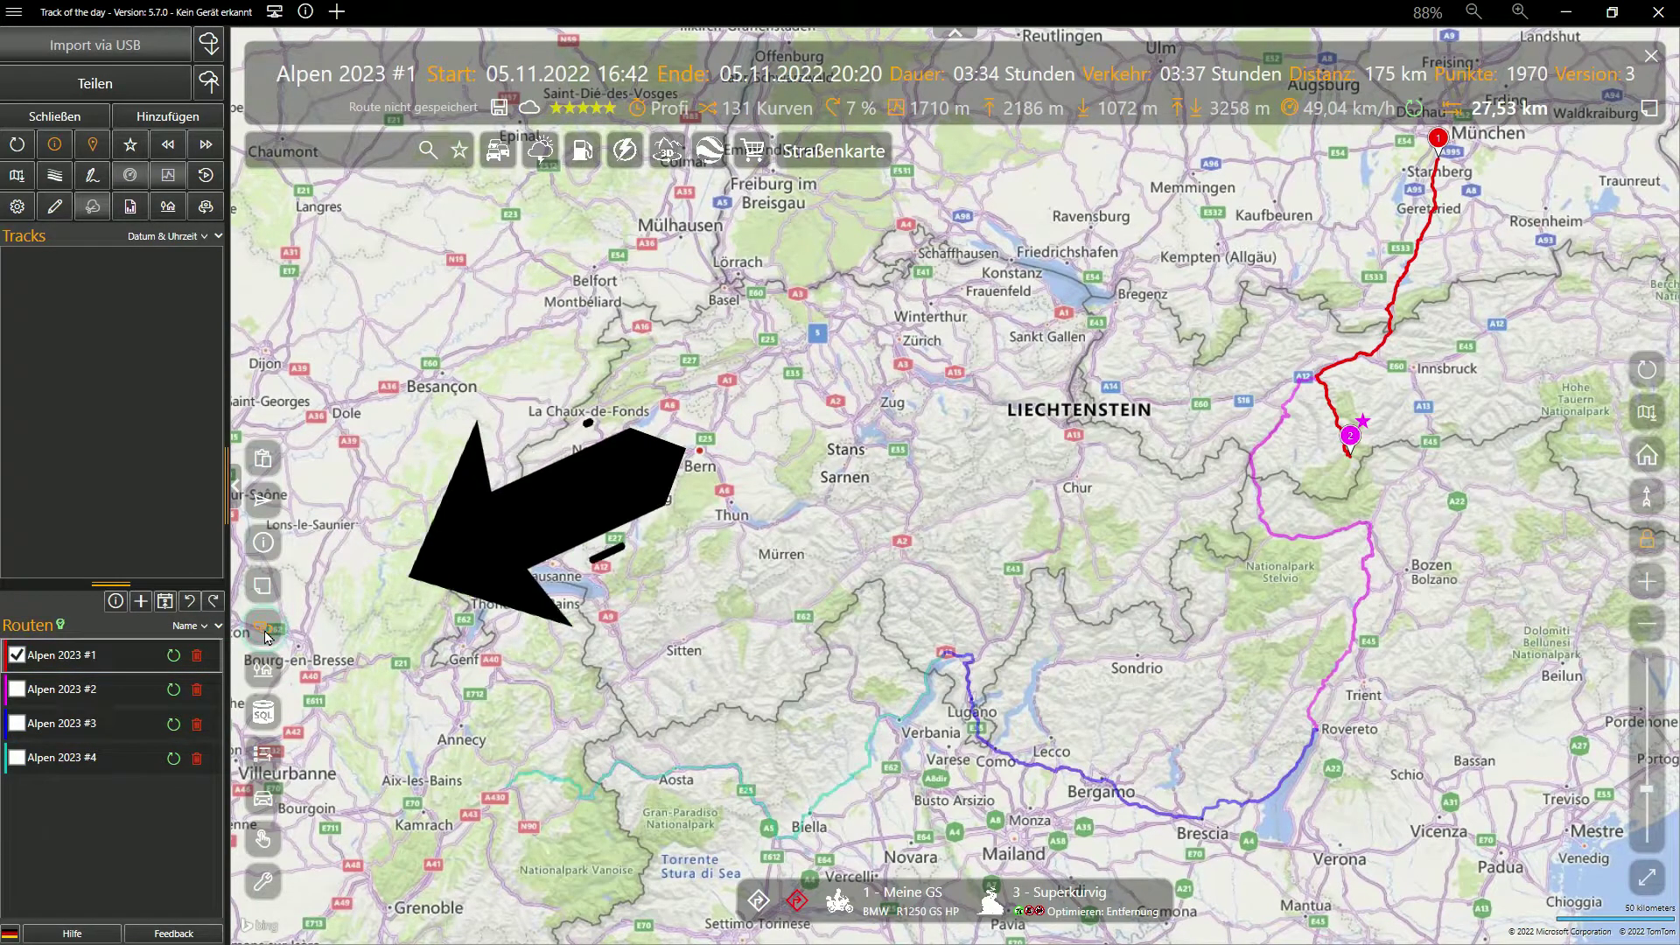
click(16, 688)
click(17, 722)
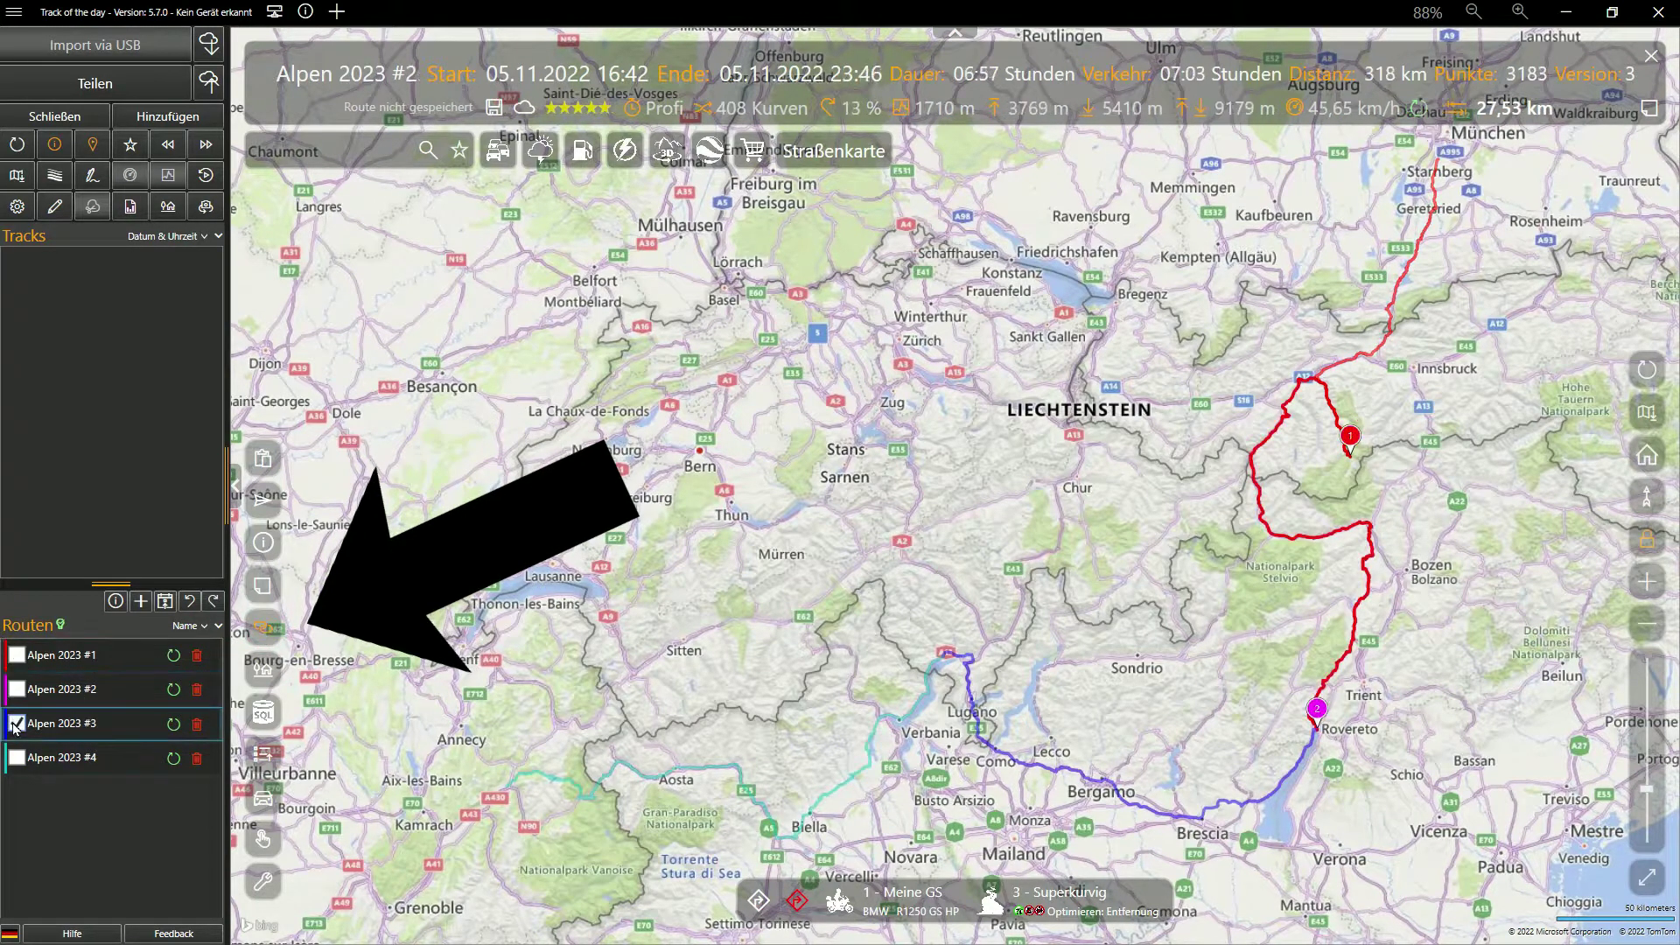
click(16, 758)
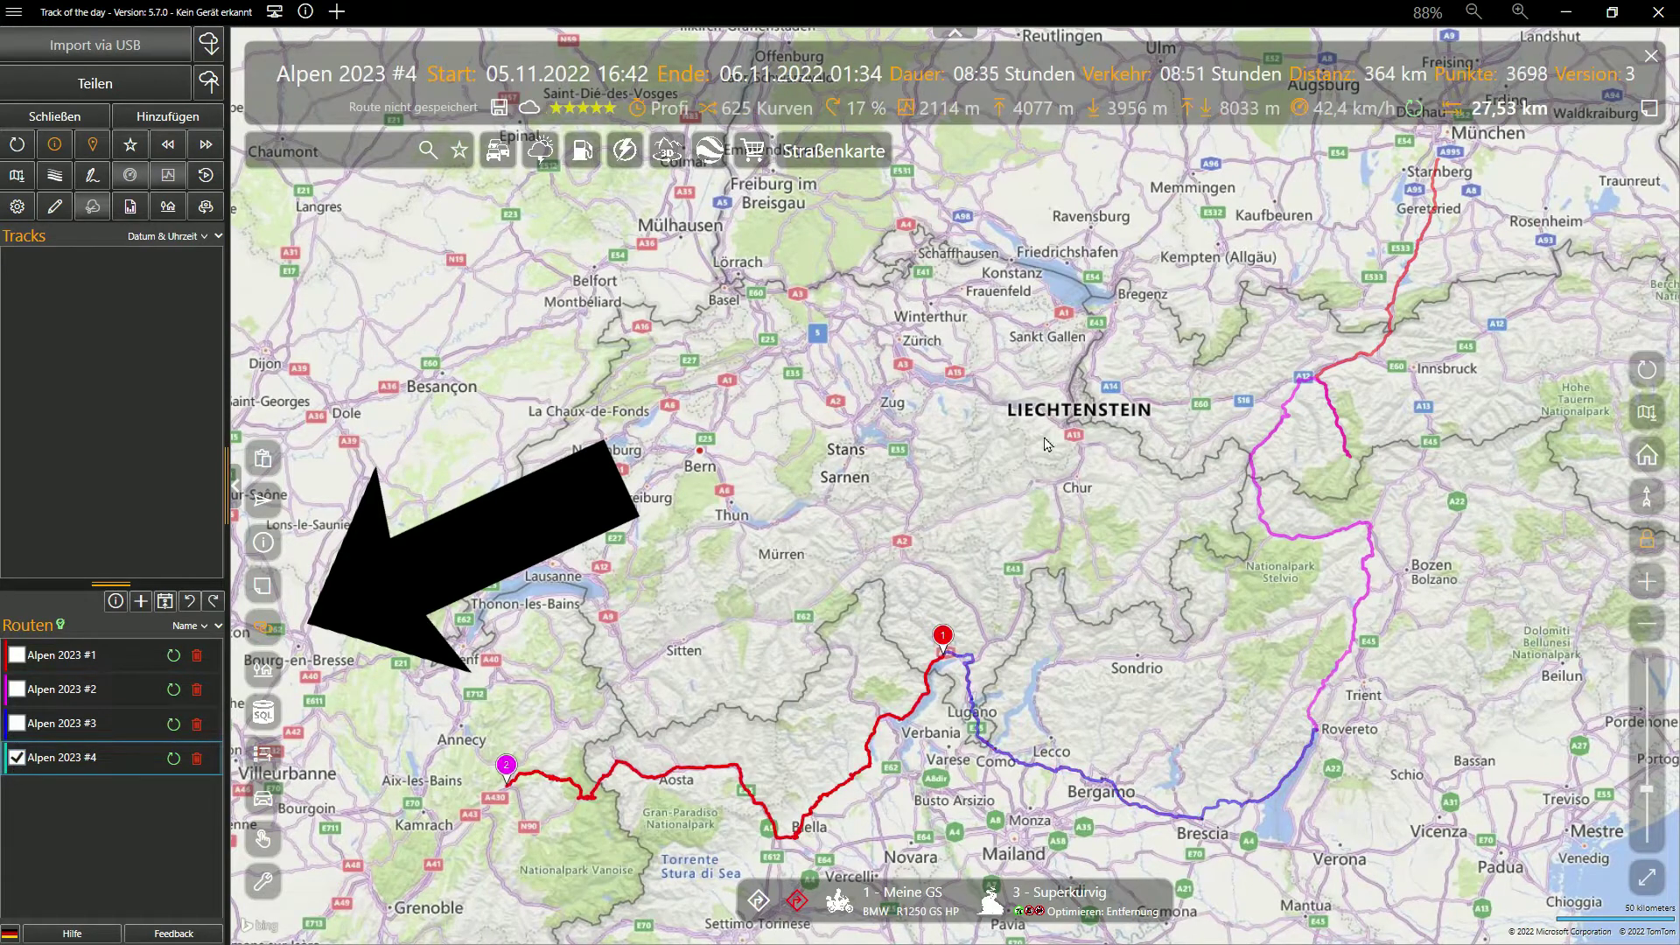
Select the Alpen 2023 routes on the map and show the overview of all stages
click(1278, 430)
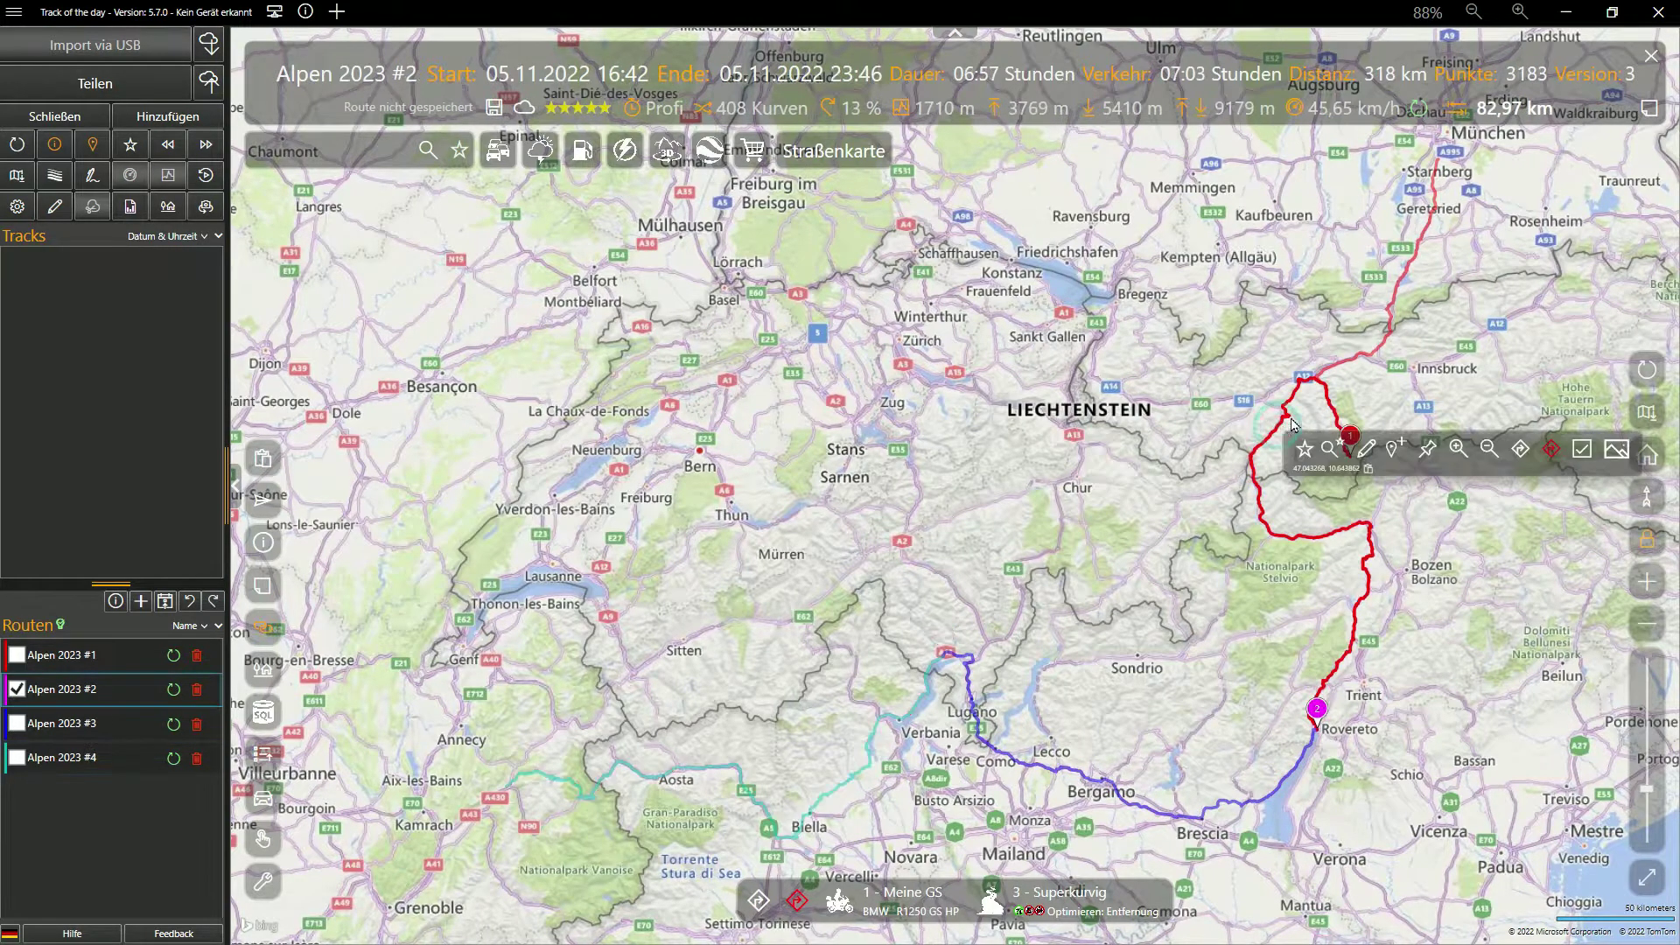
click(1361, 361)
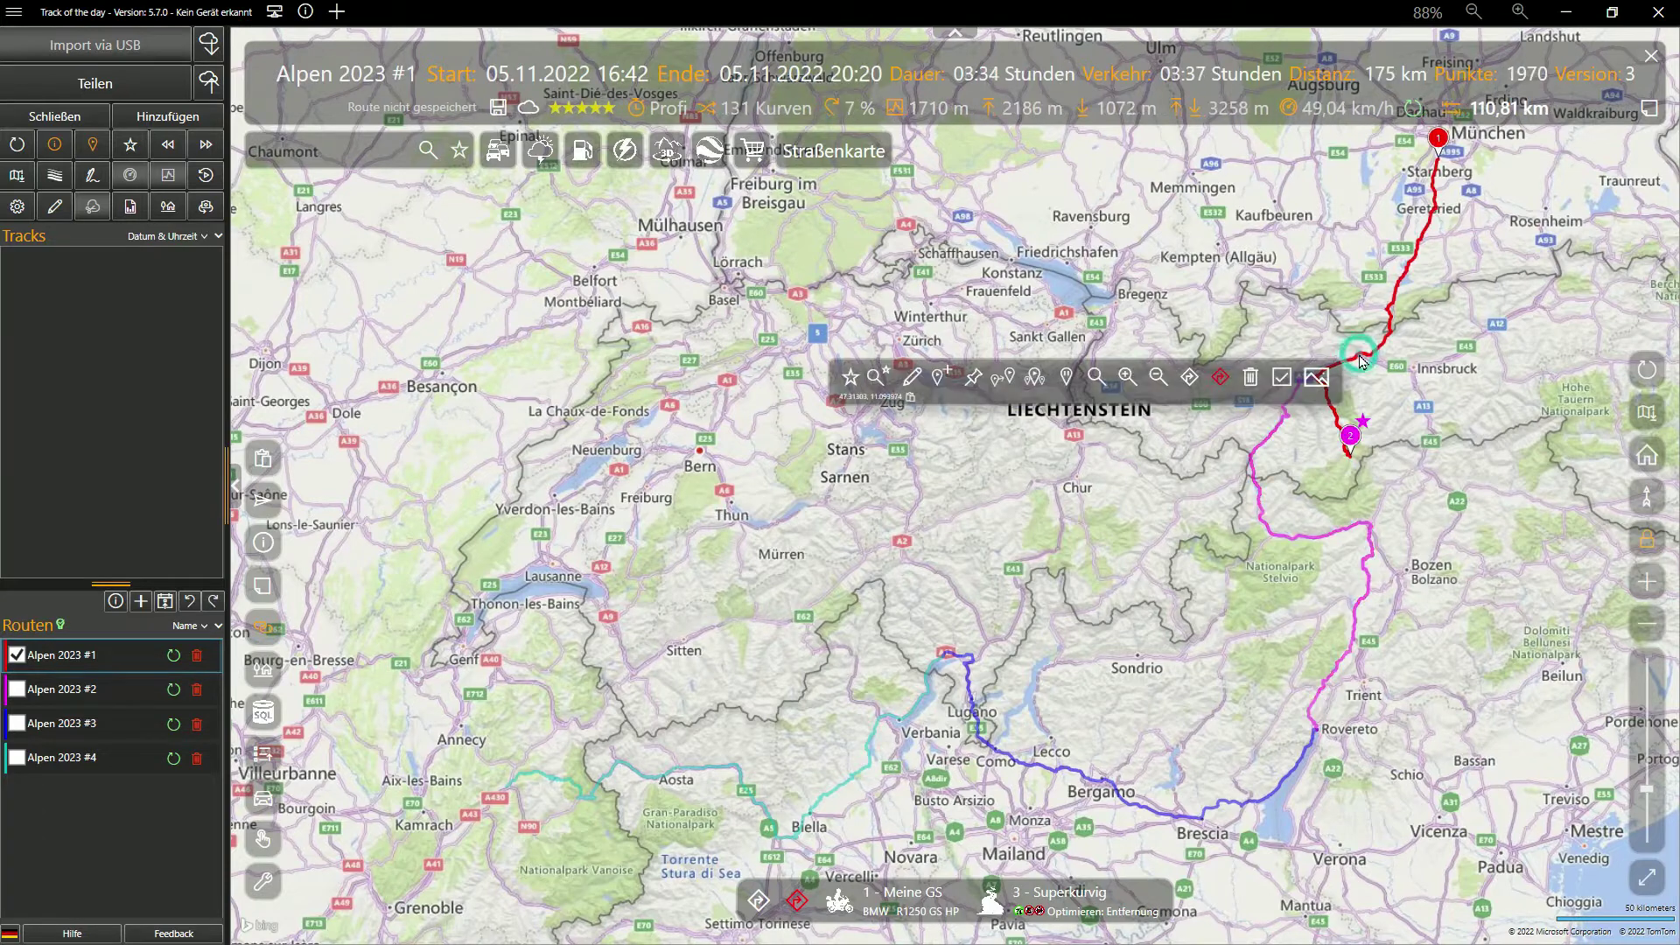
click(1371, 587)
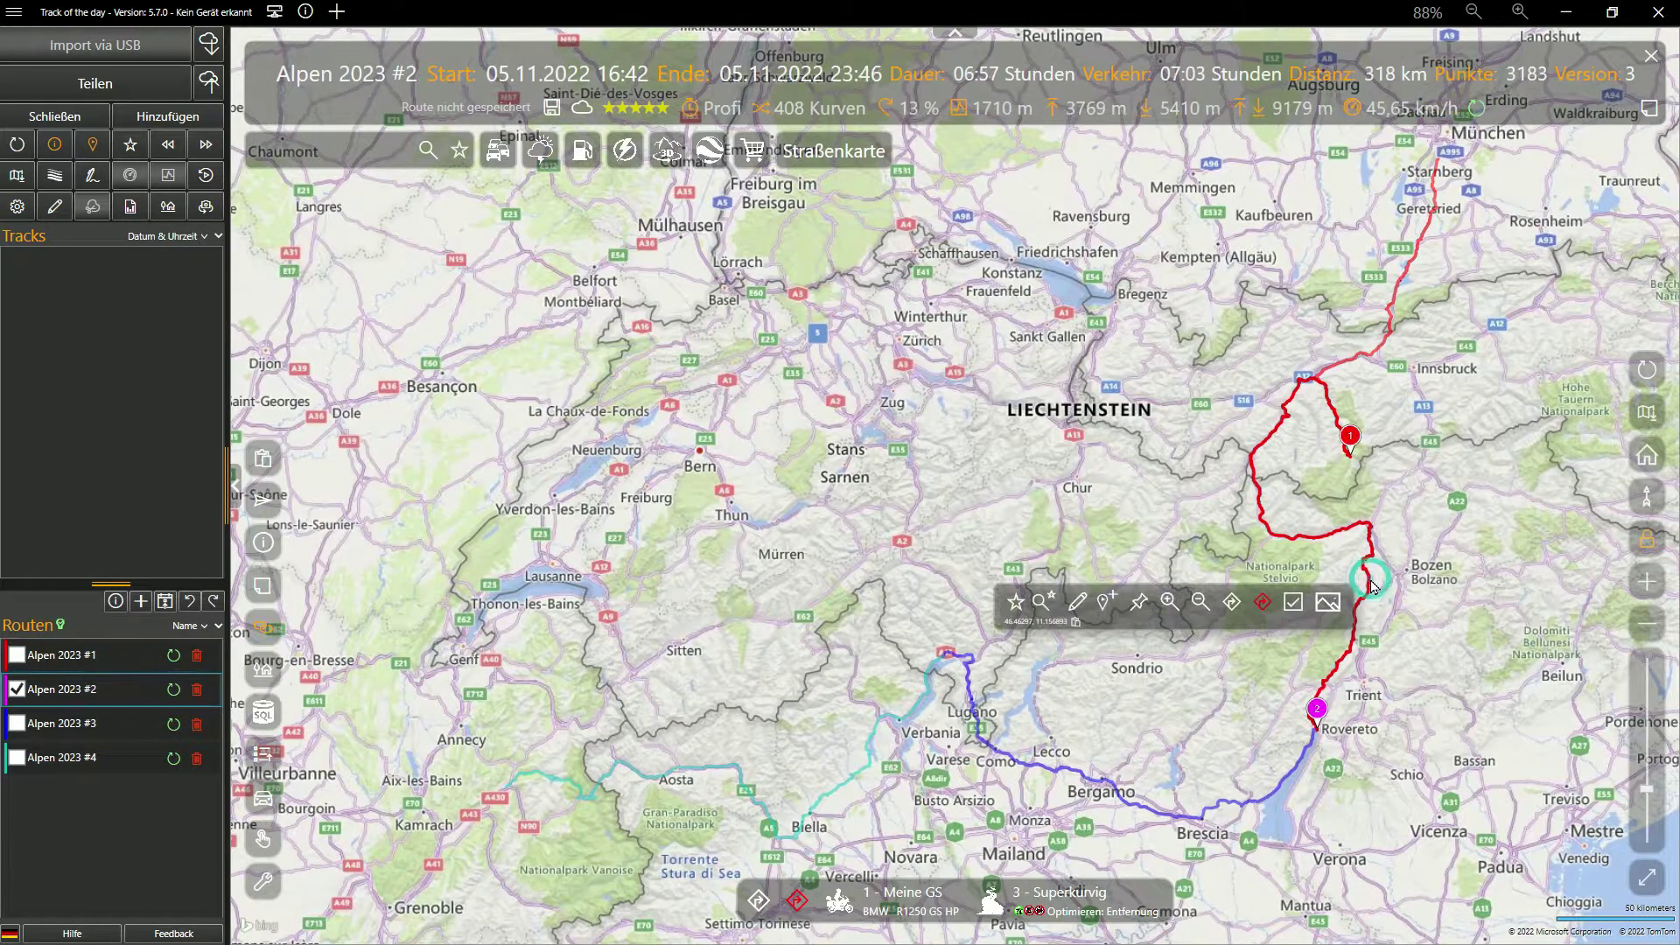
click(1292, 778)
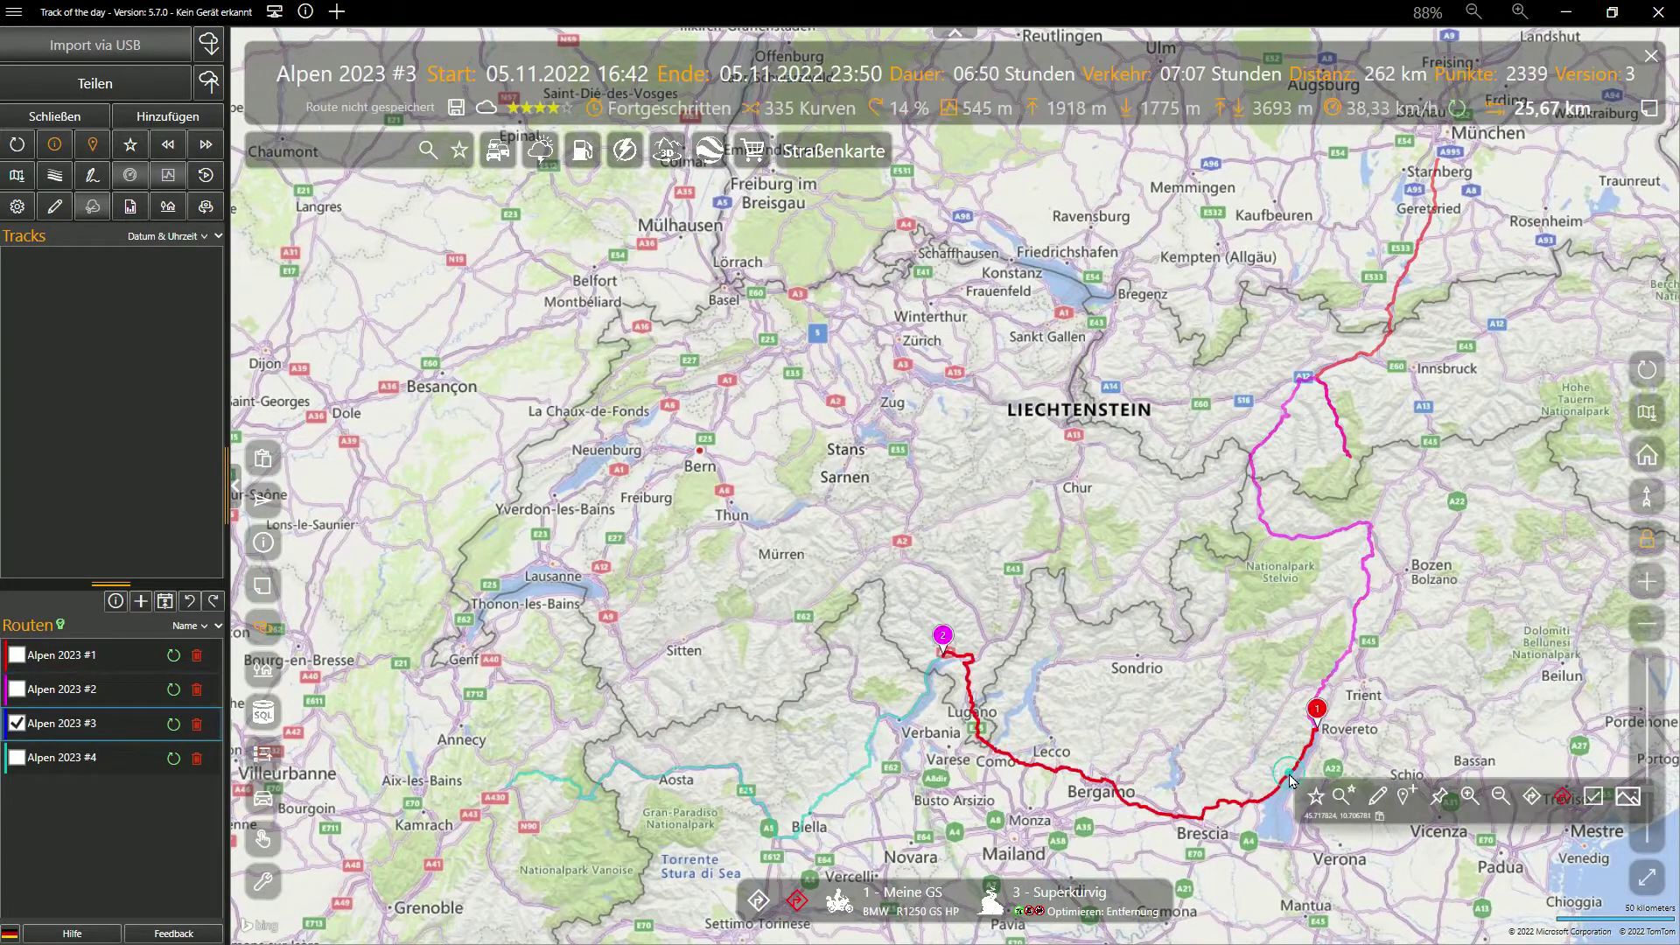
right_click(1033, 491)
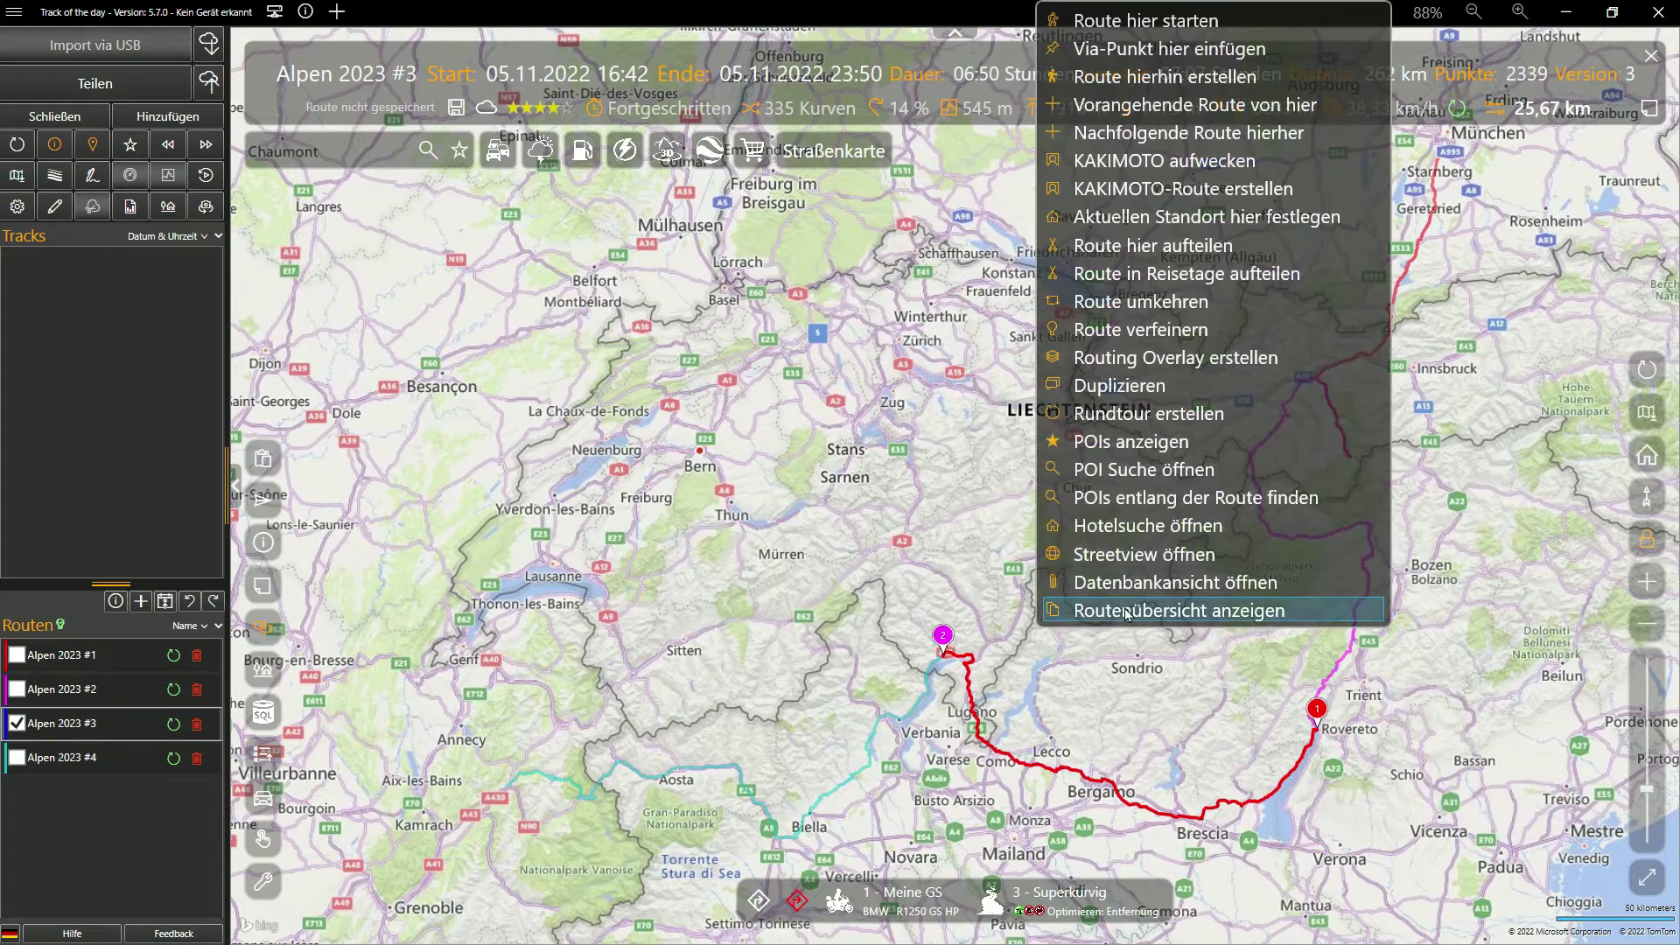
click(1127, 612)
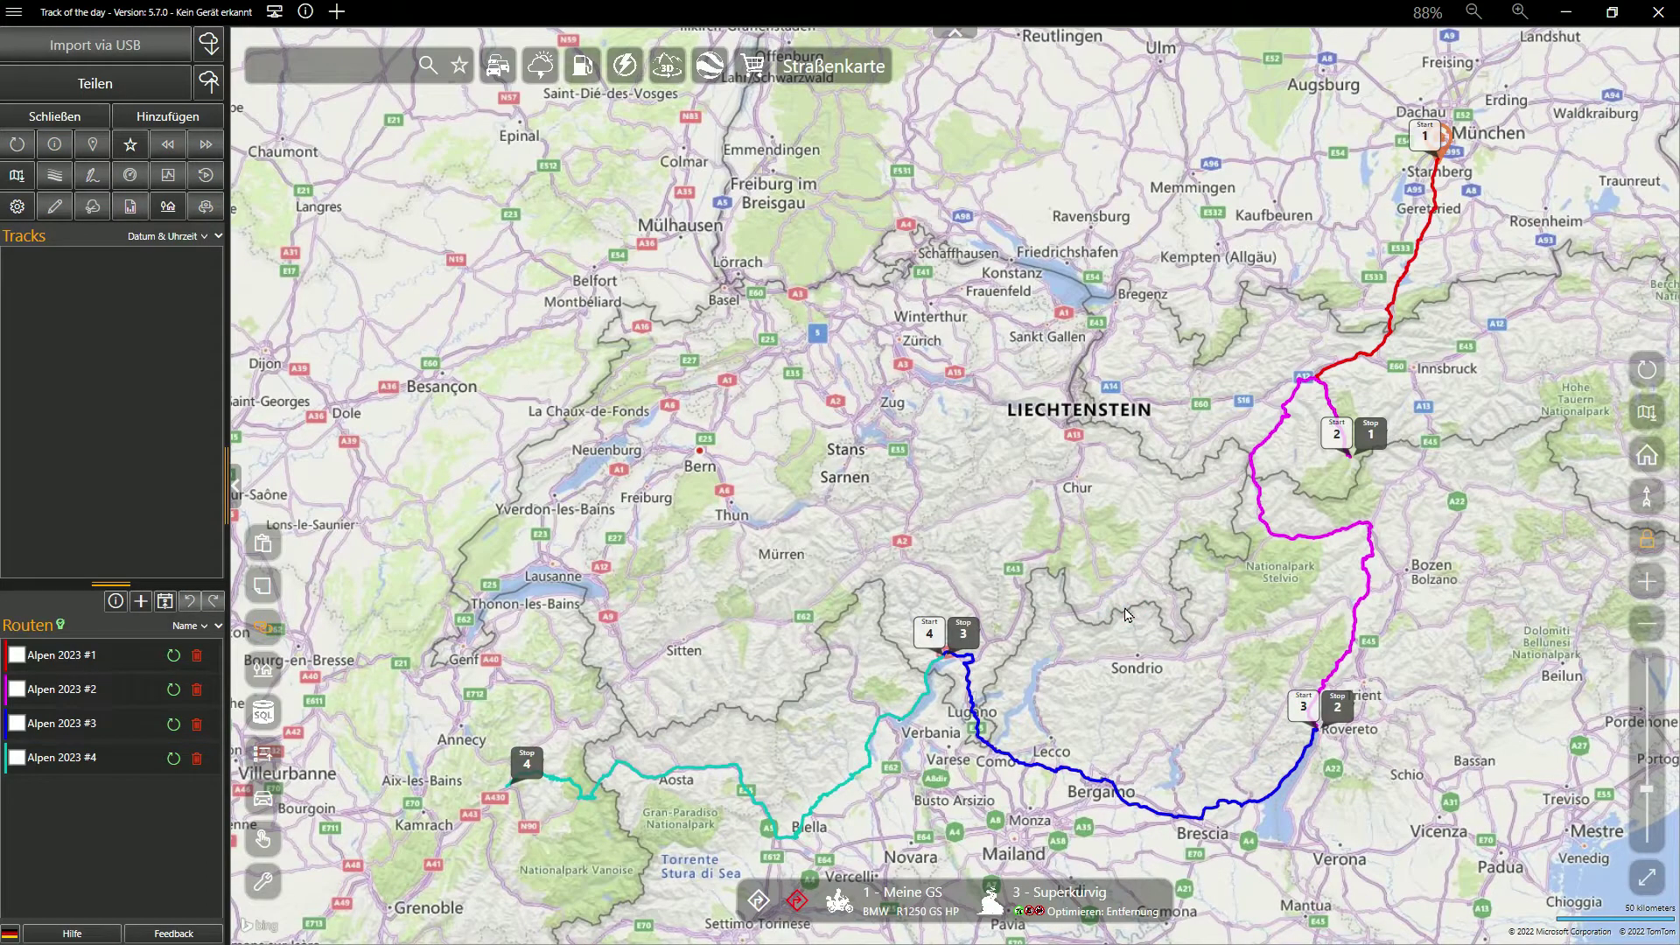
drag(1127, 612, 1078, 550)
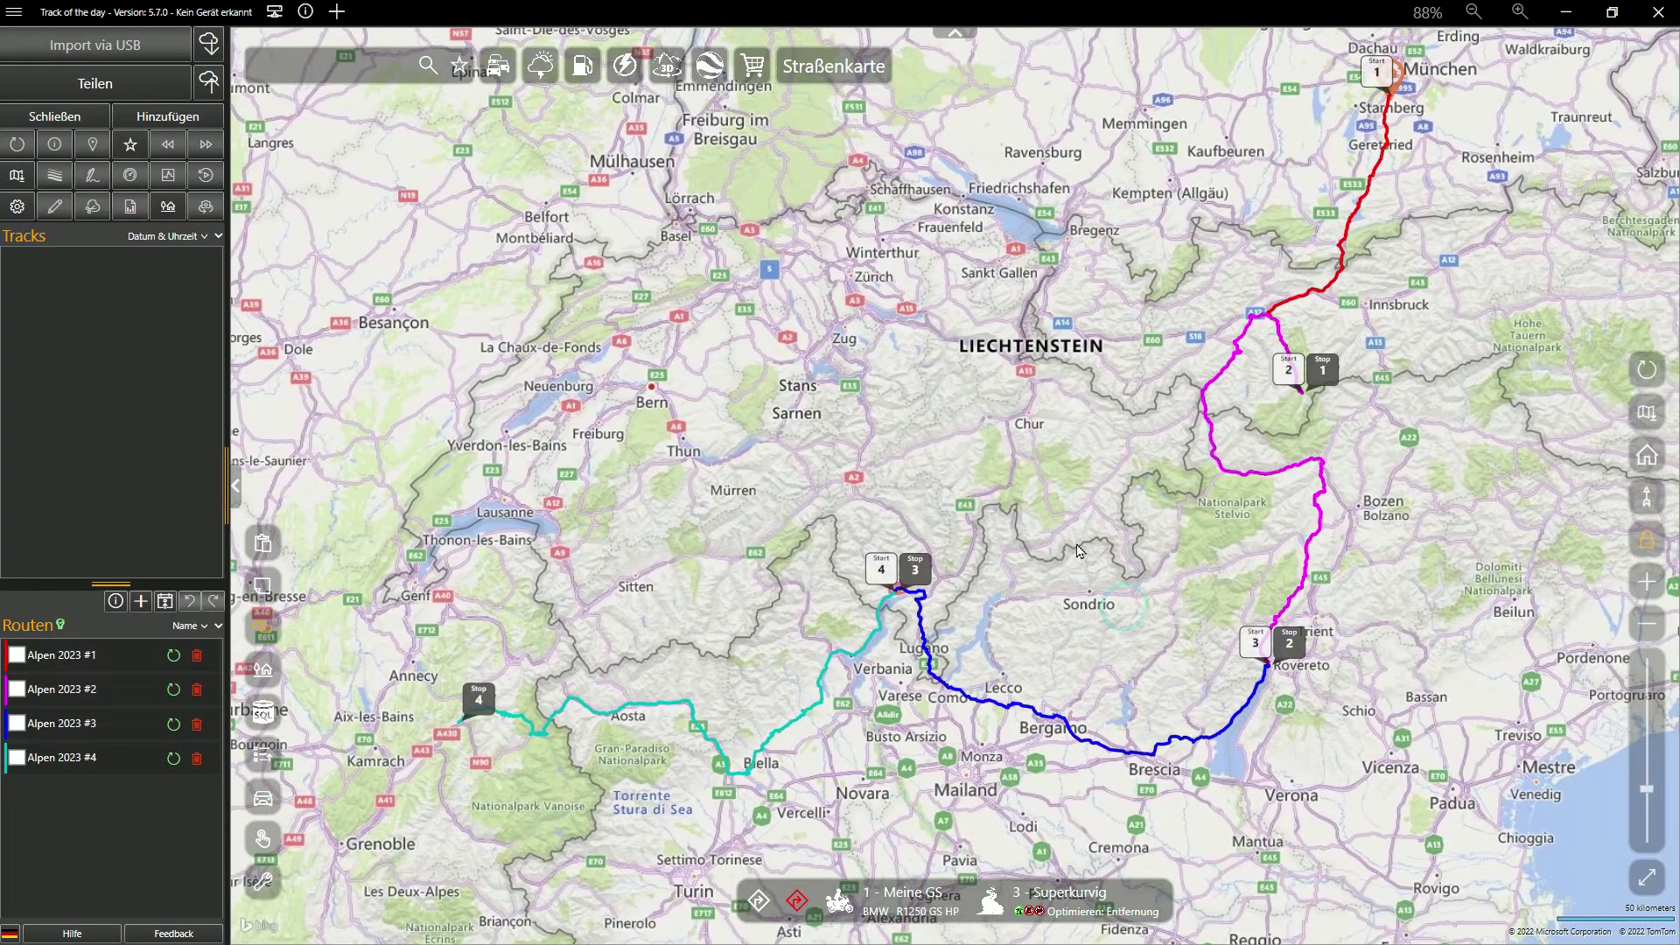
click(810, 715)
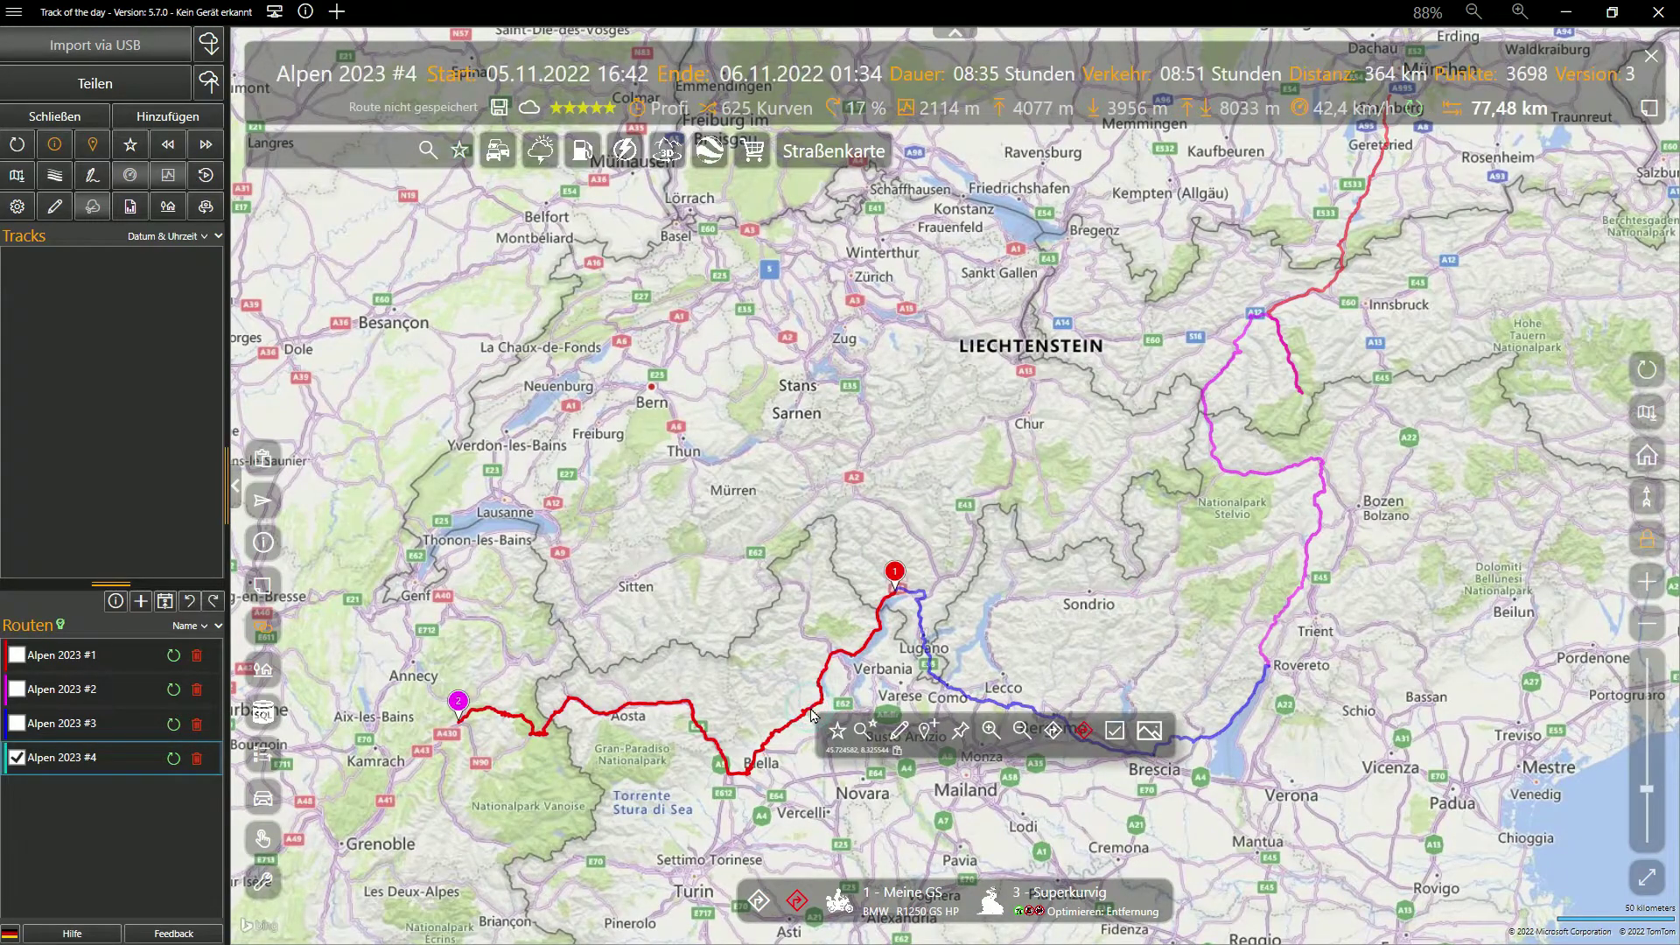
Lock Alpen 2023 #2 to #4 on screen, zoom into the Alps, then show Alpen 2023 #1
click(11, 665)
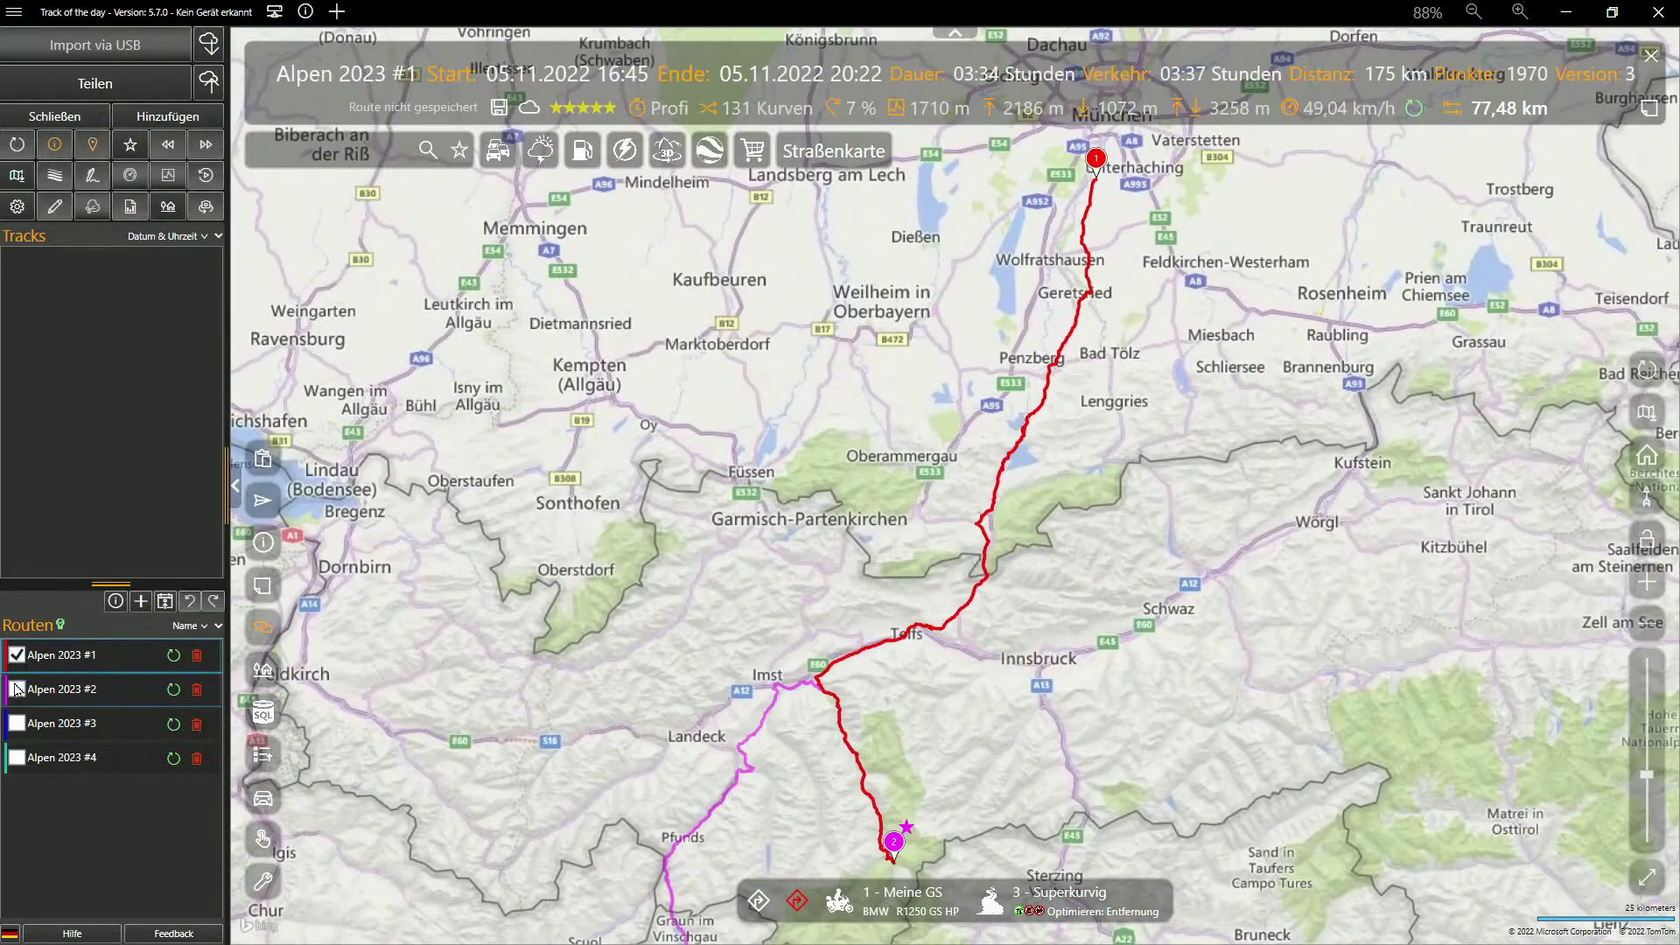
click(16, 690)
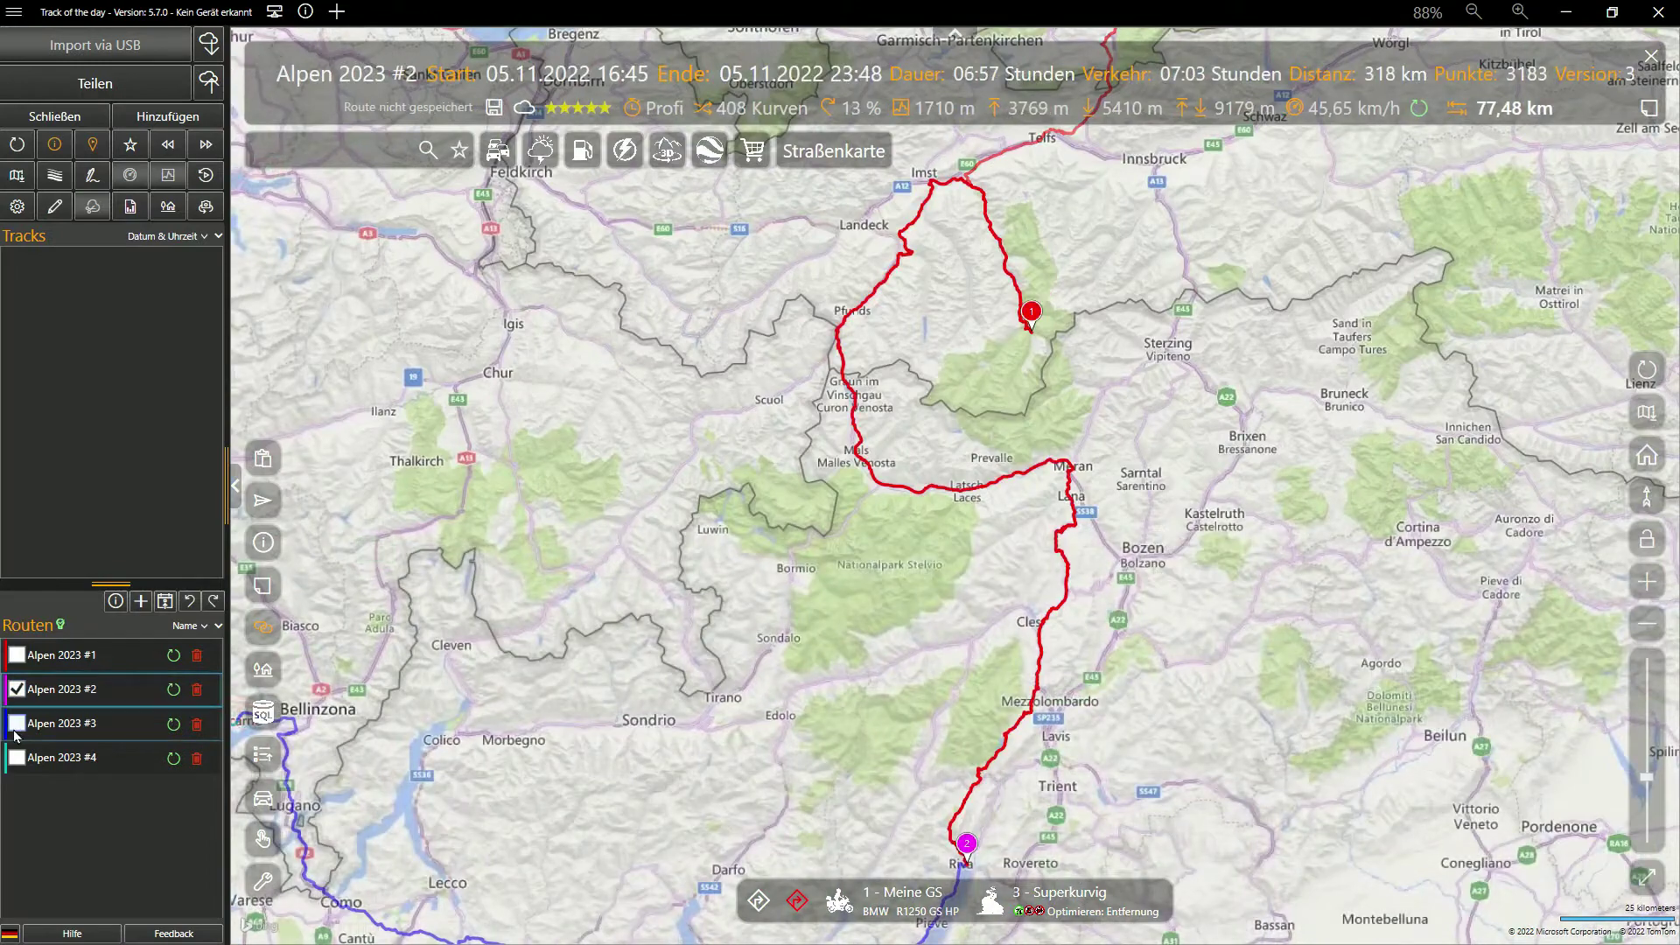
click(16, 724)
click(16, 760)
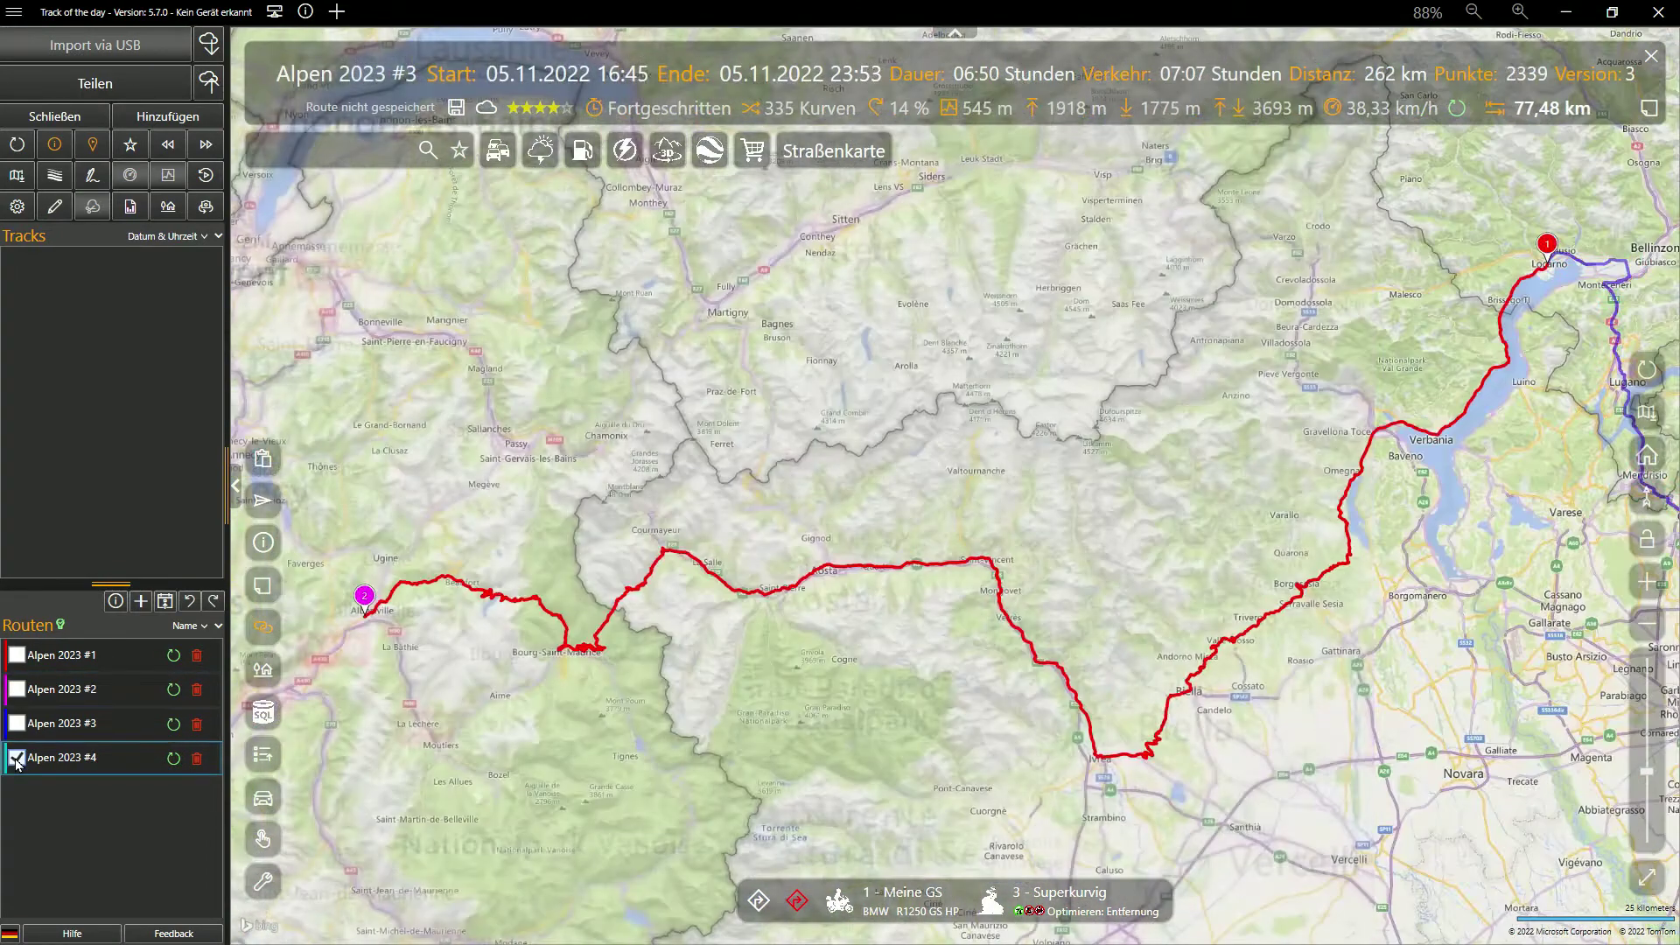
click(1646, 539)
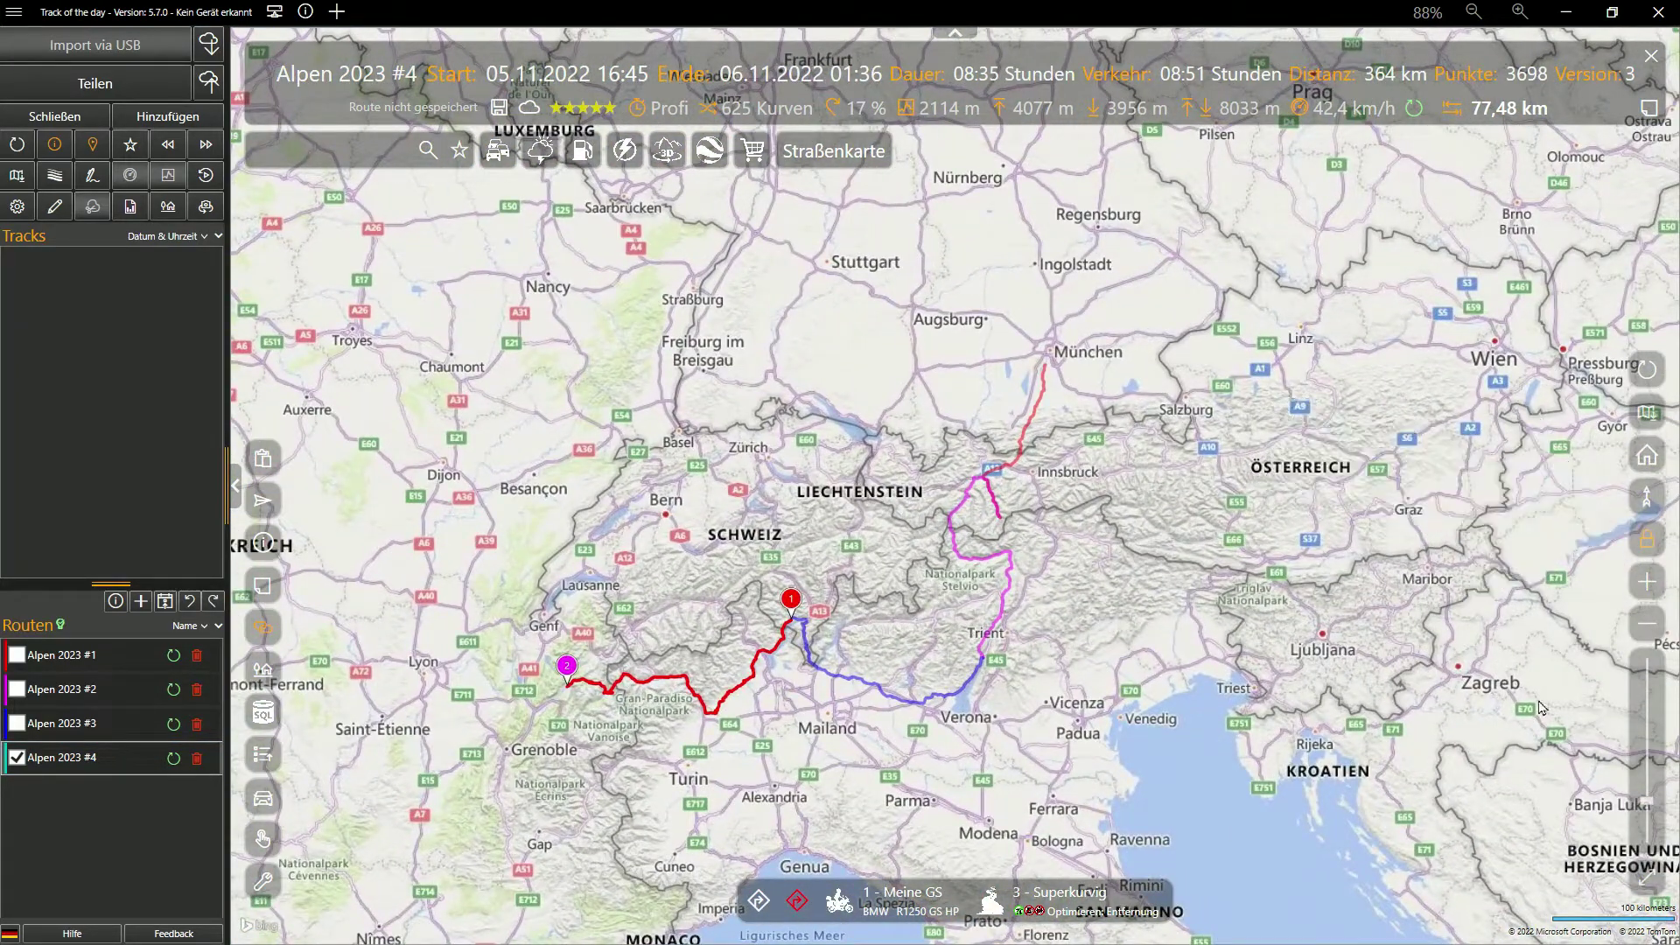
click(1646, 803)
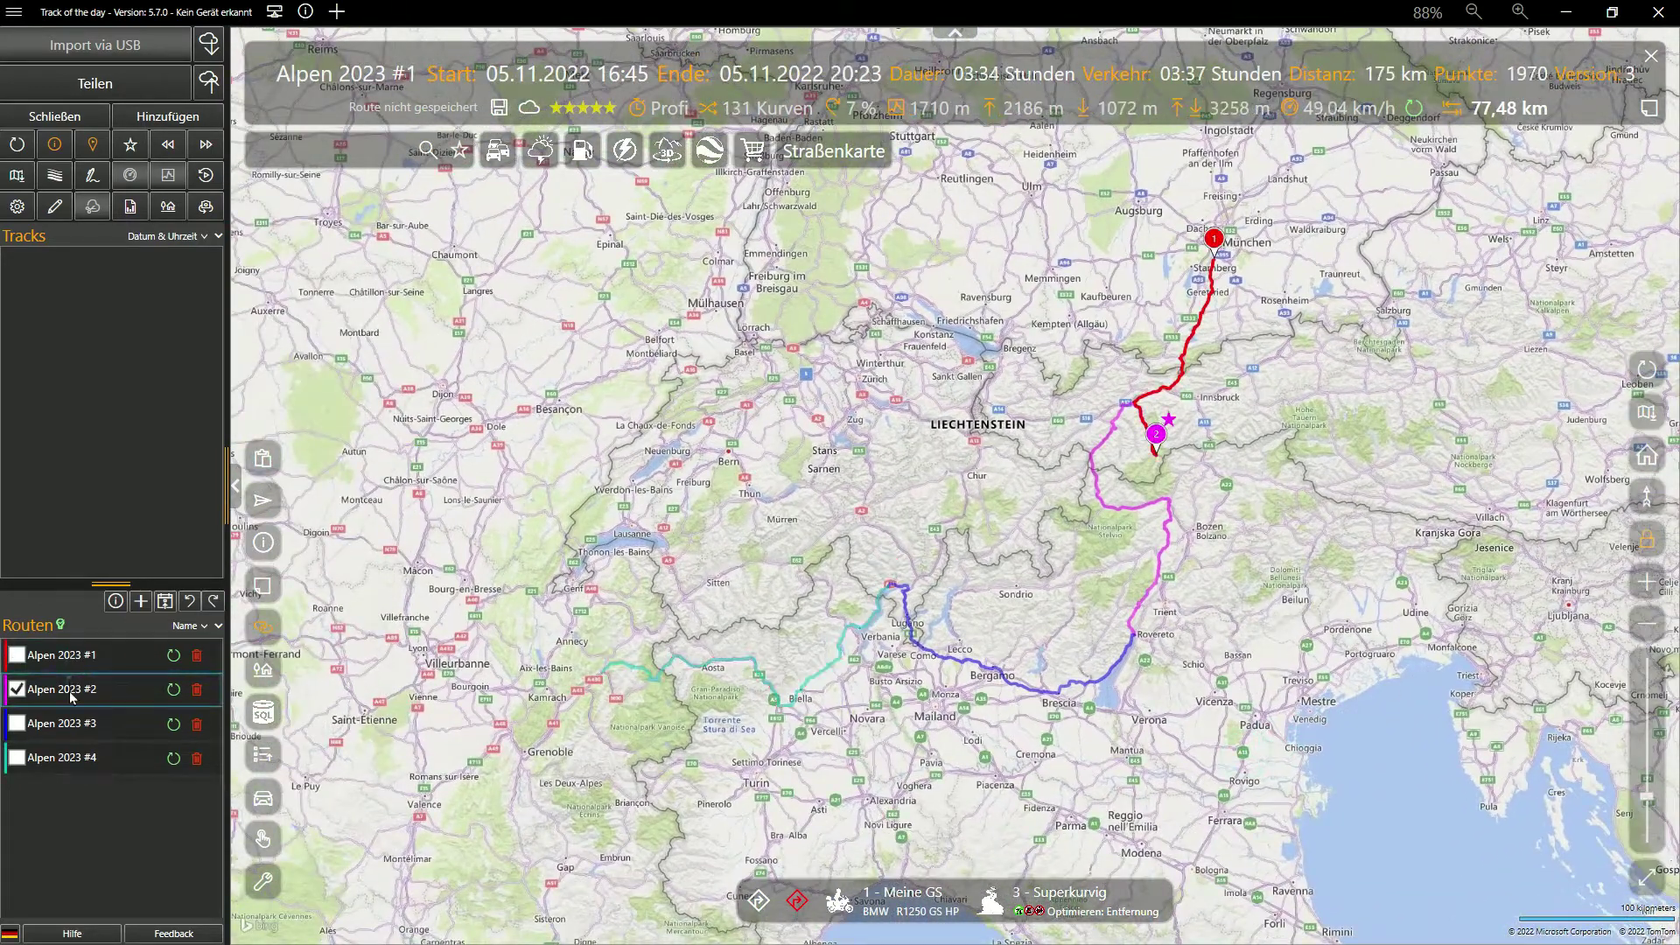
click(70, 654)
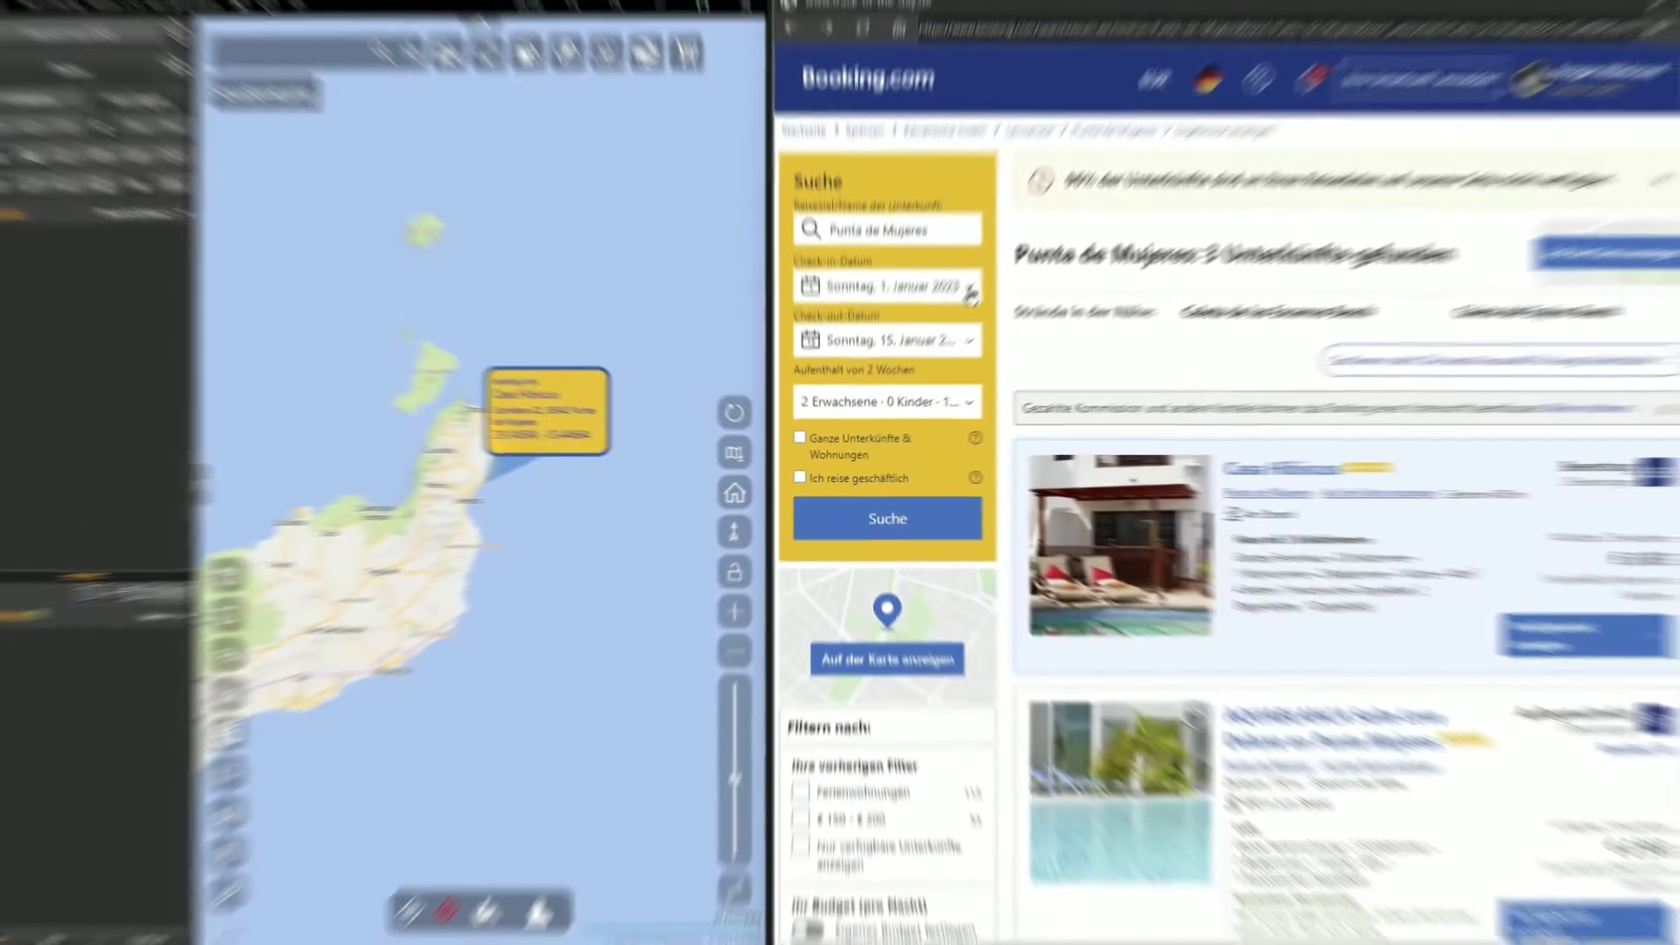
Run the Punta de Mujeres stay search and open the Casa Cueva de los Verdes listing
click(970, 291)
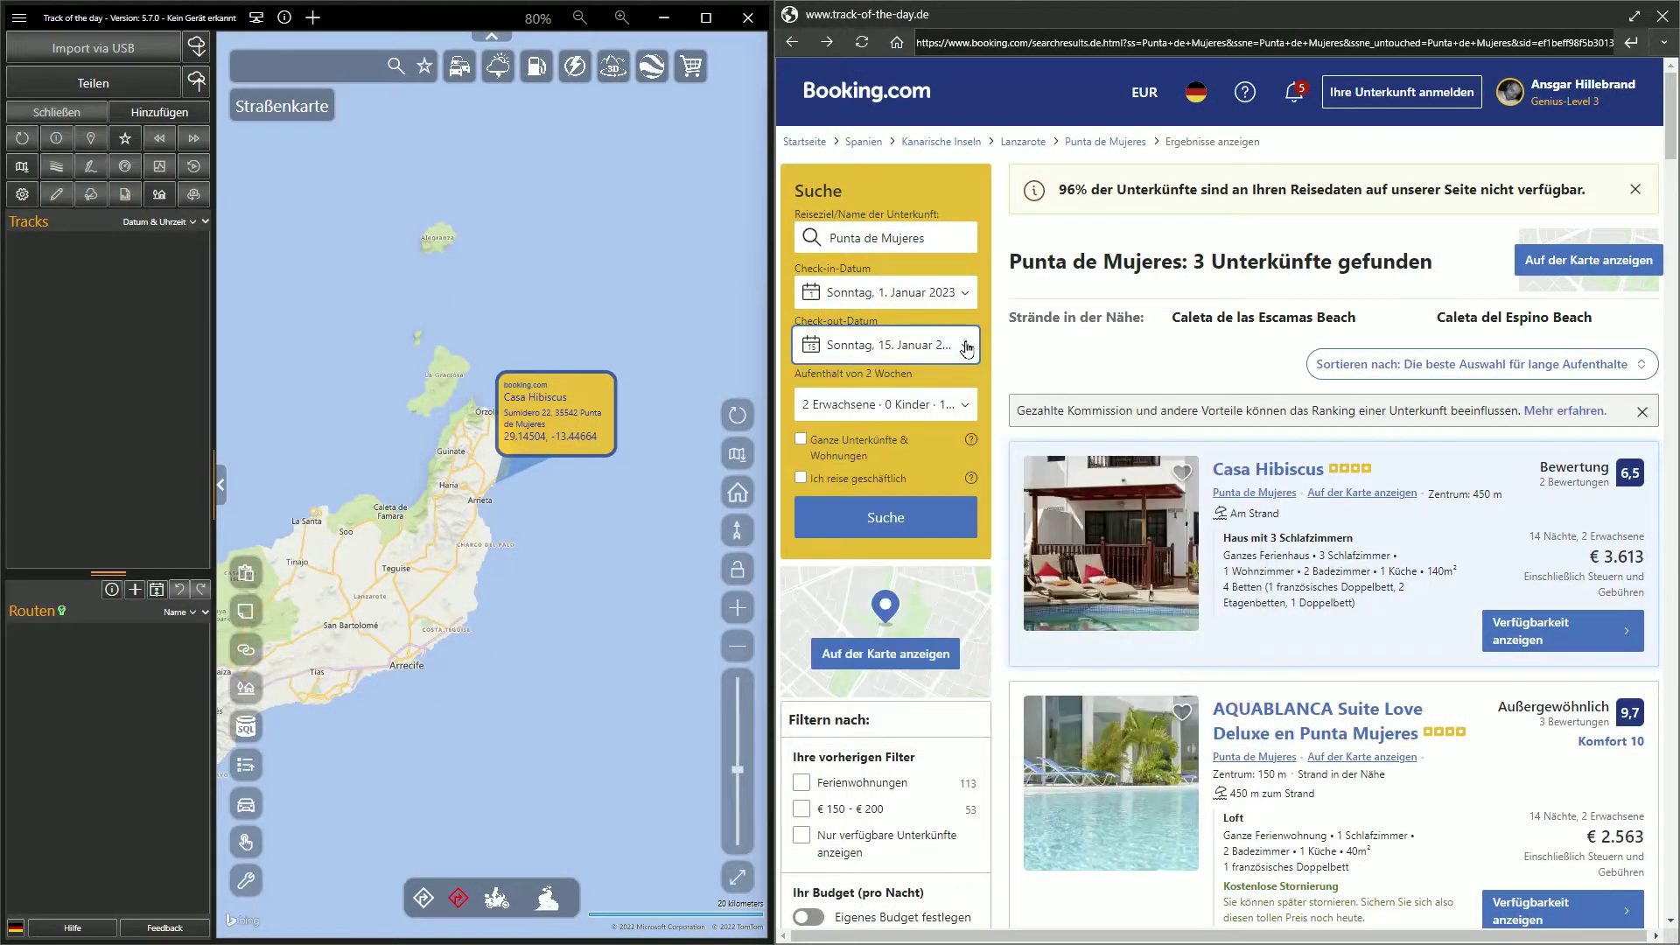
click(918, 506)
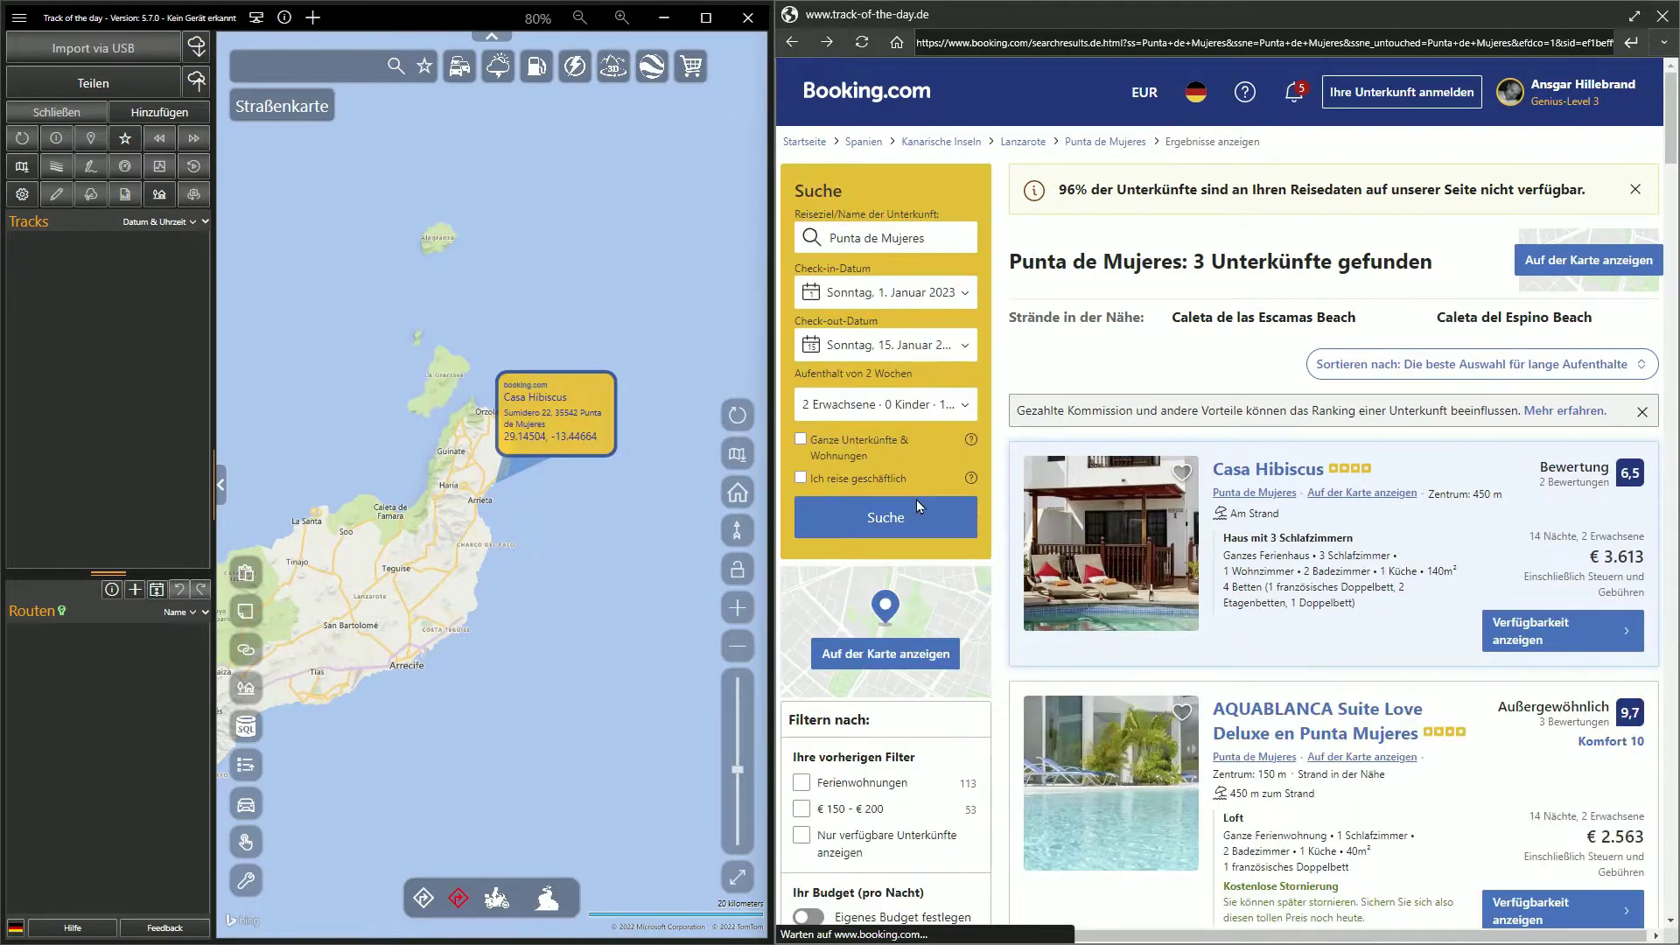
drag(1672, 136, 1672, 196)
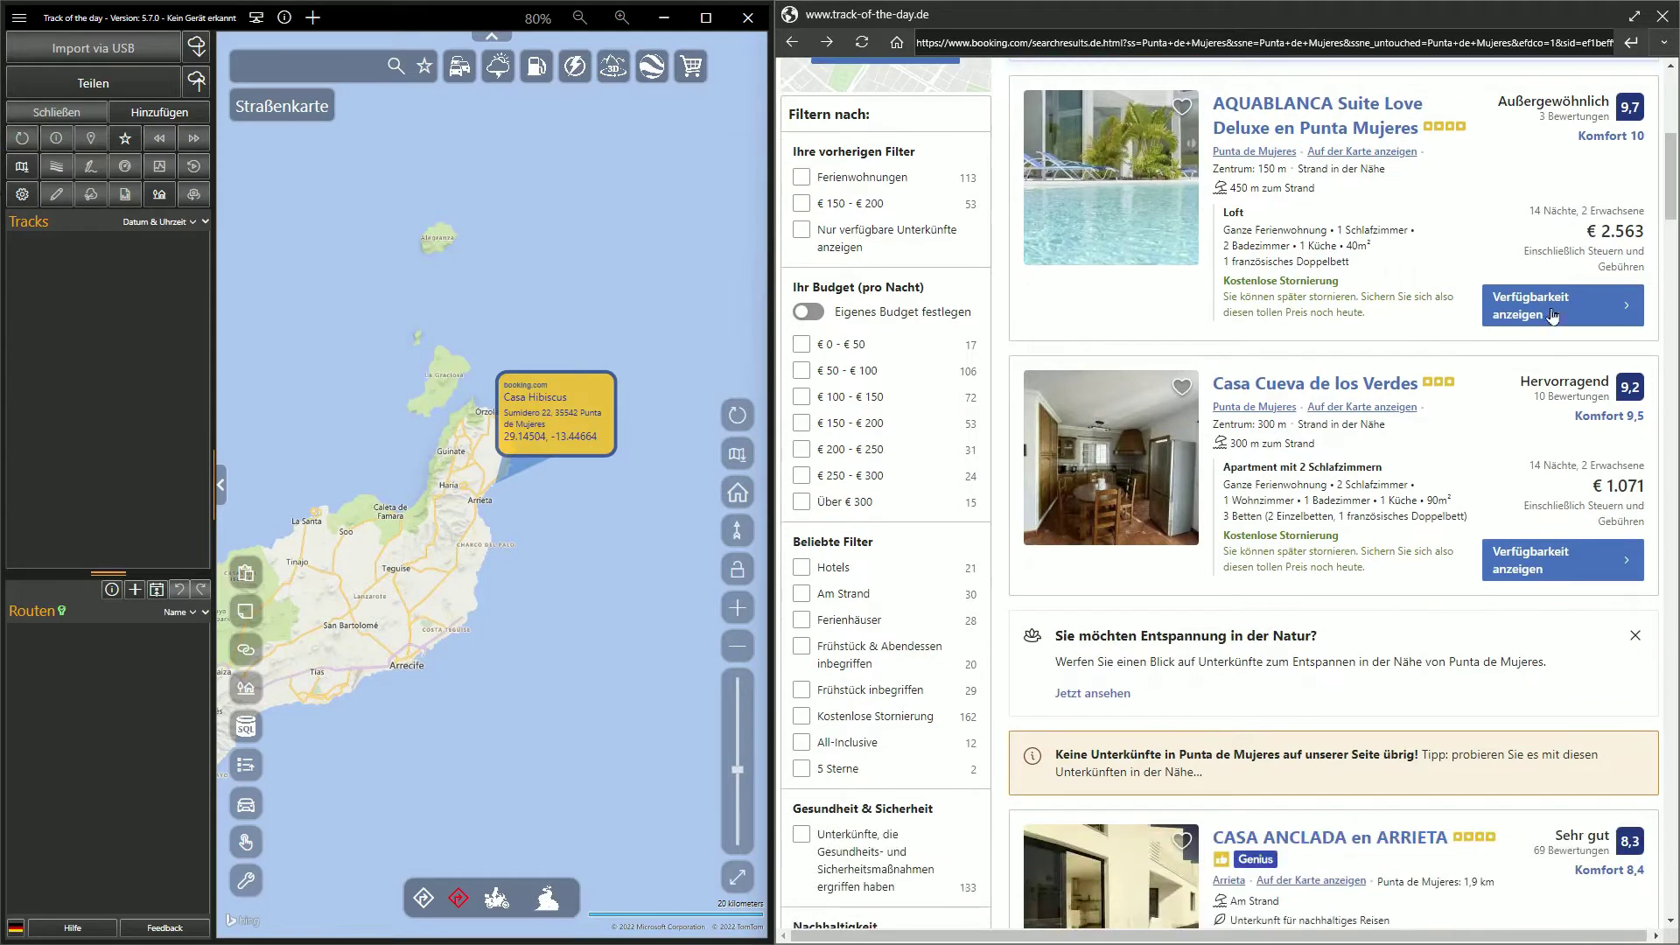
click(1381, 390)
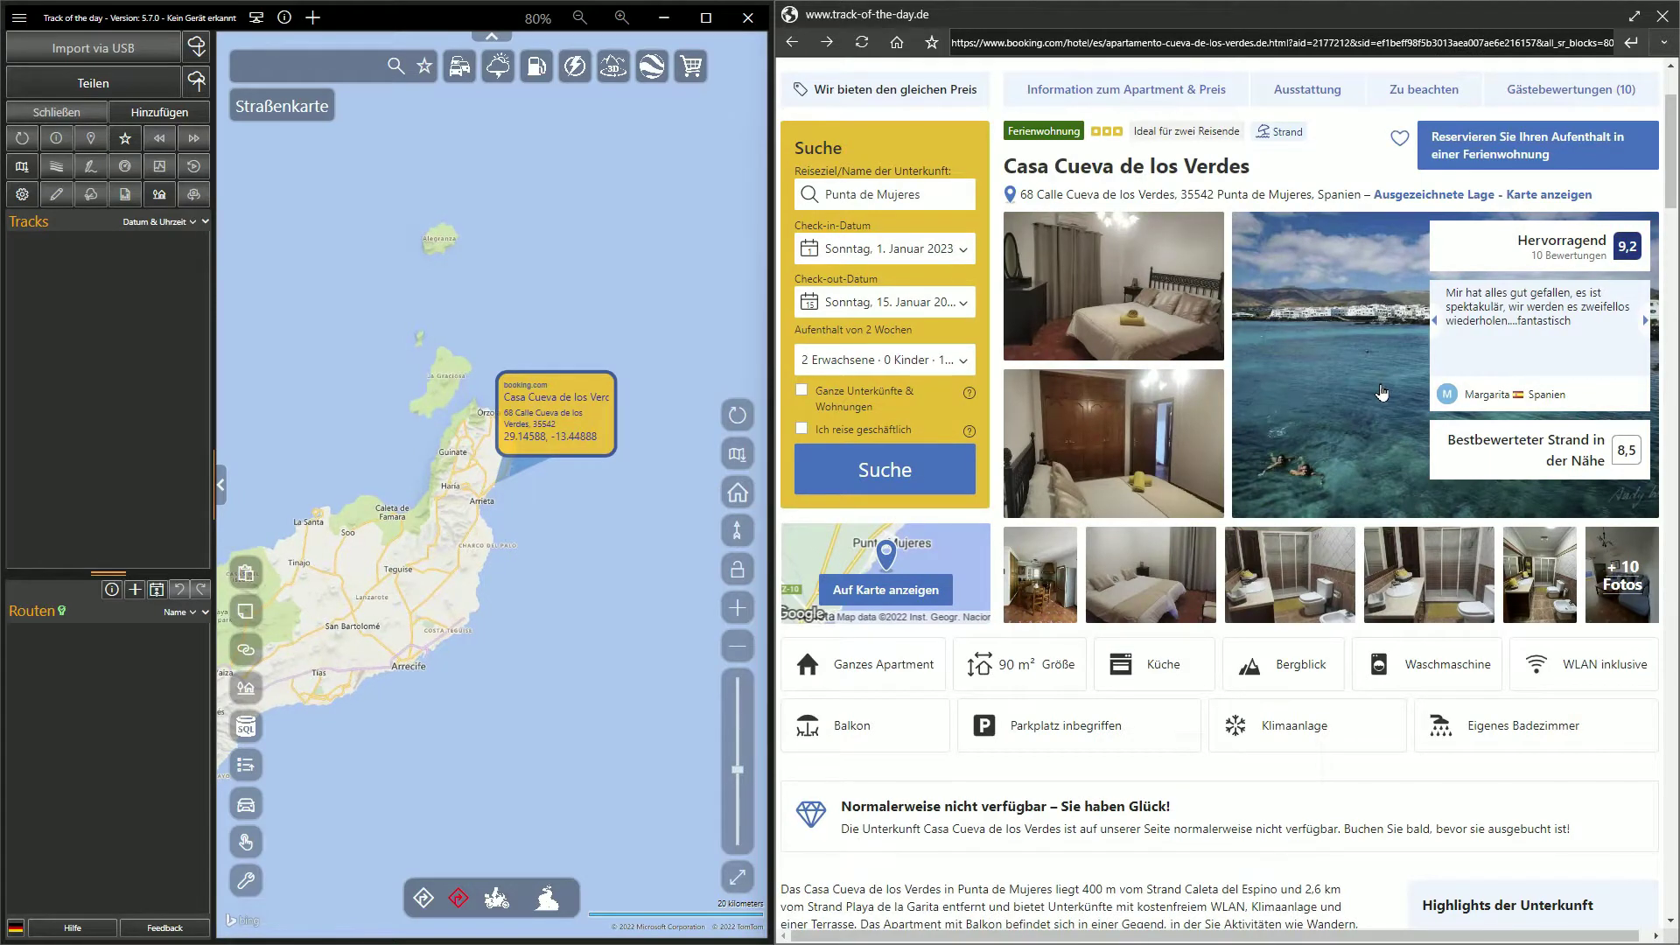
click(574, 442)
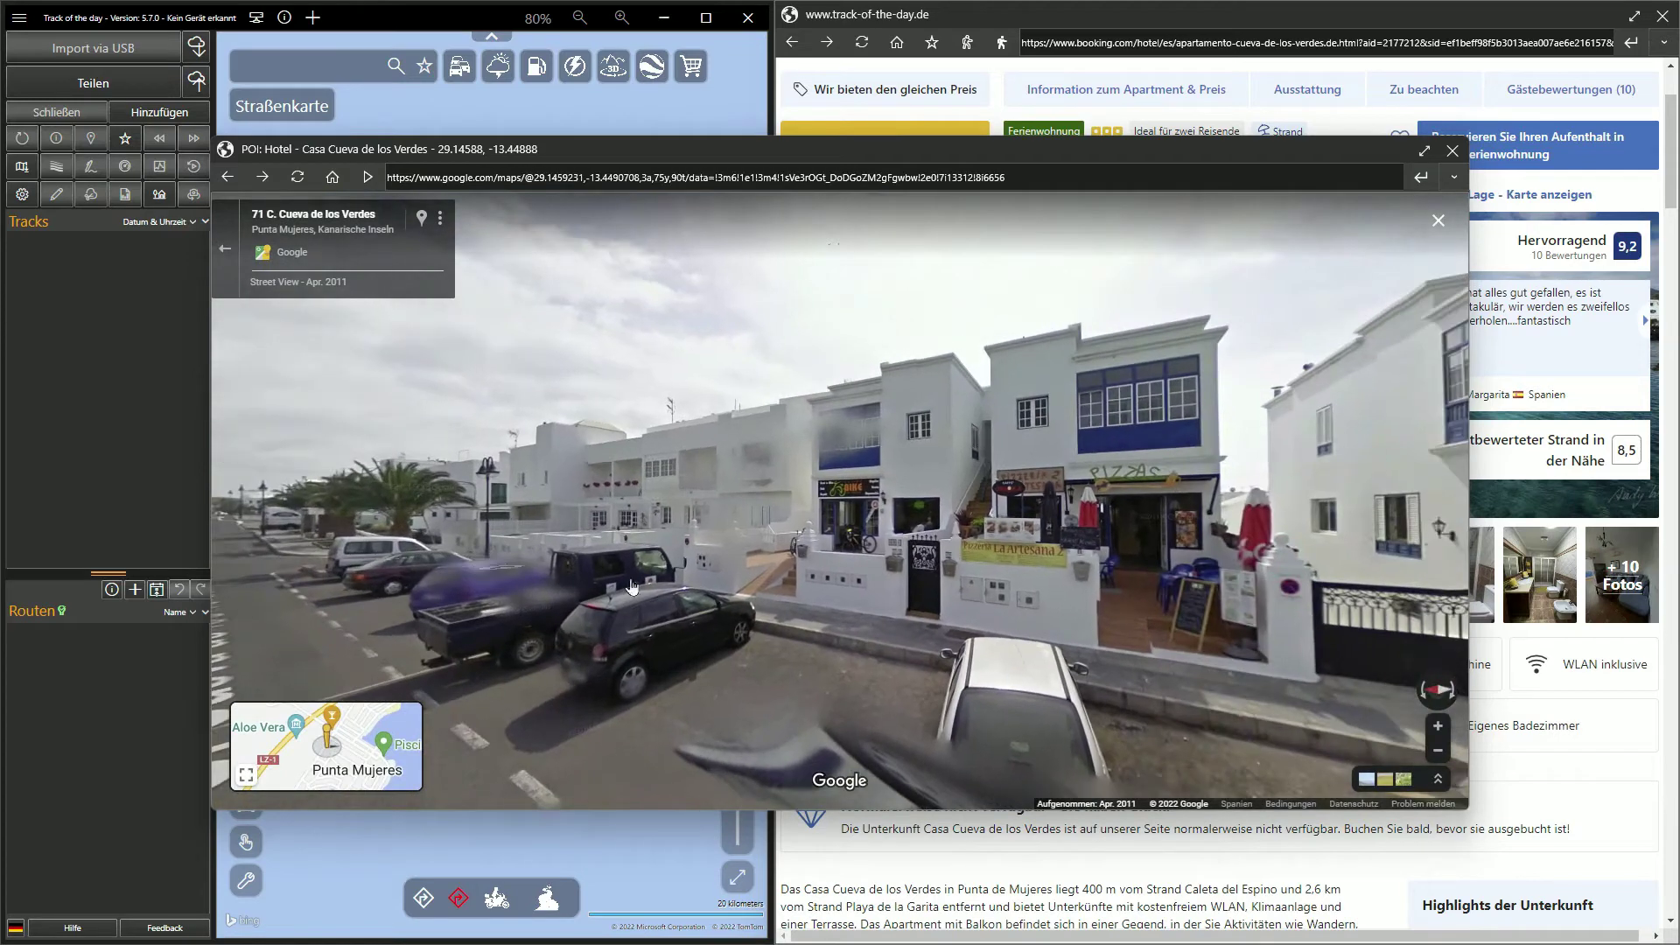
click(981, 619)
click(896, 569)
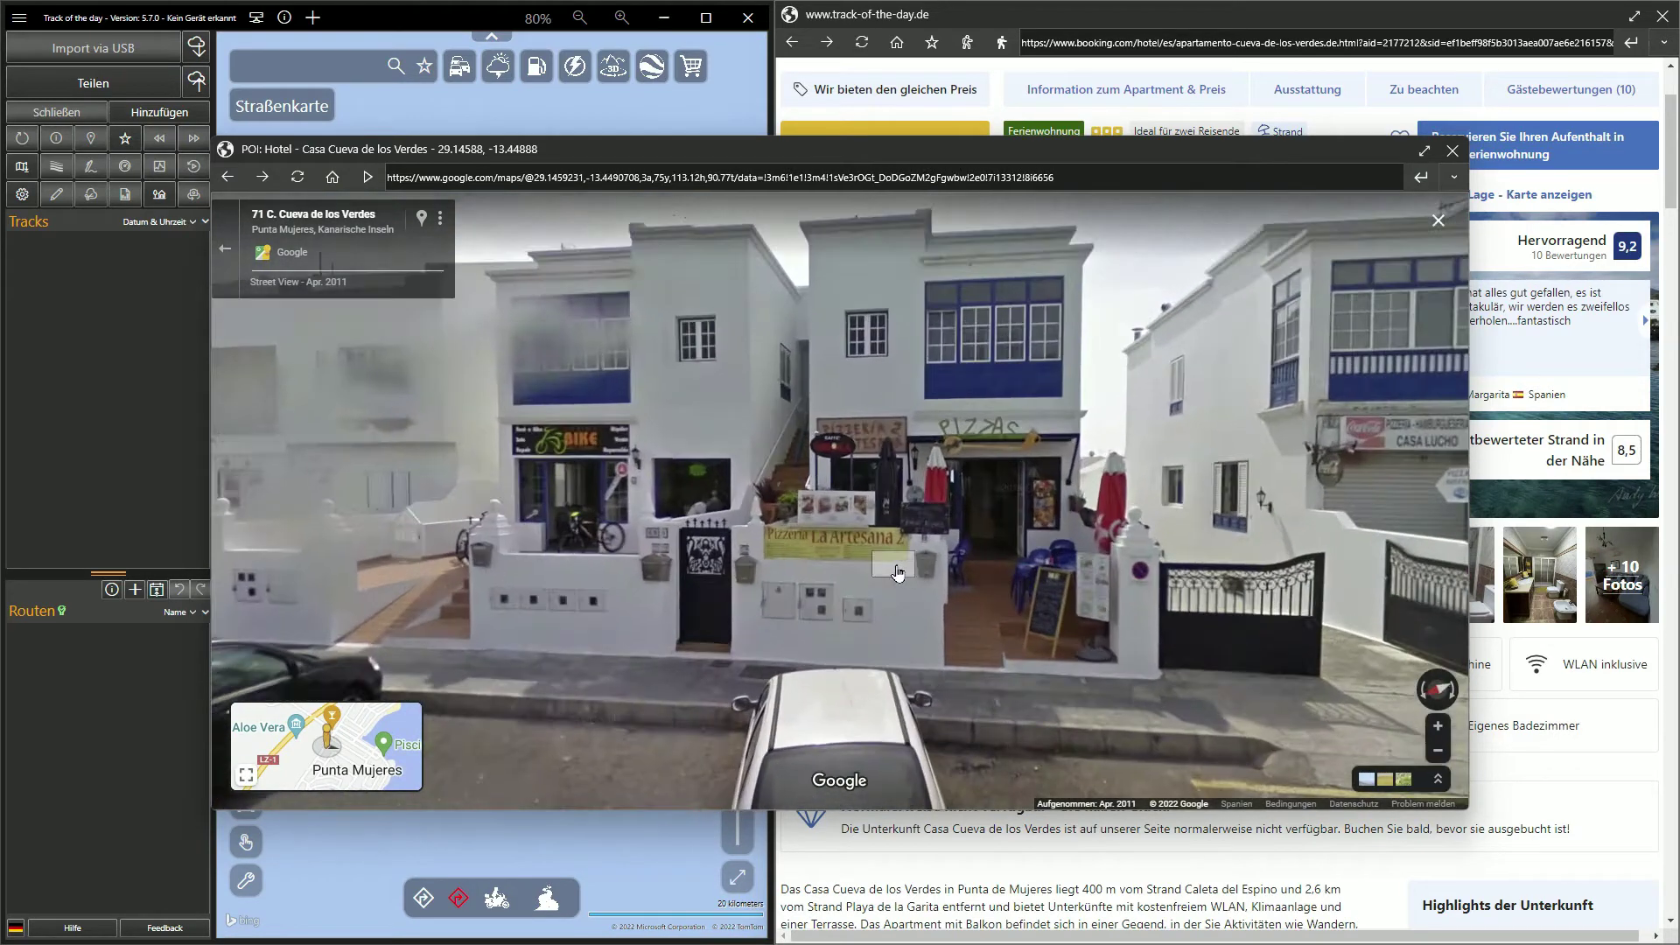
click(1021, 554)
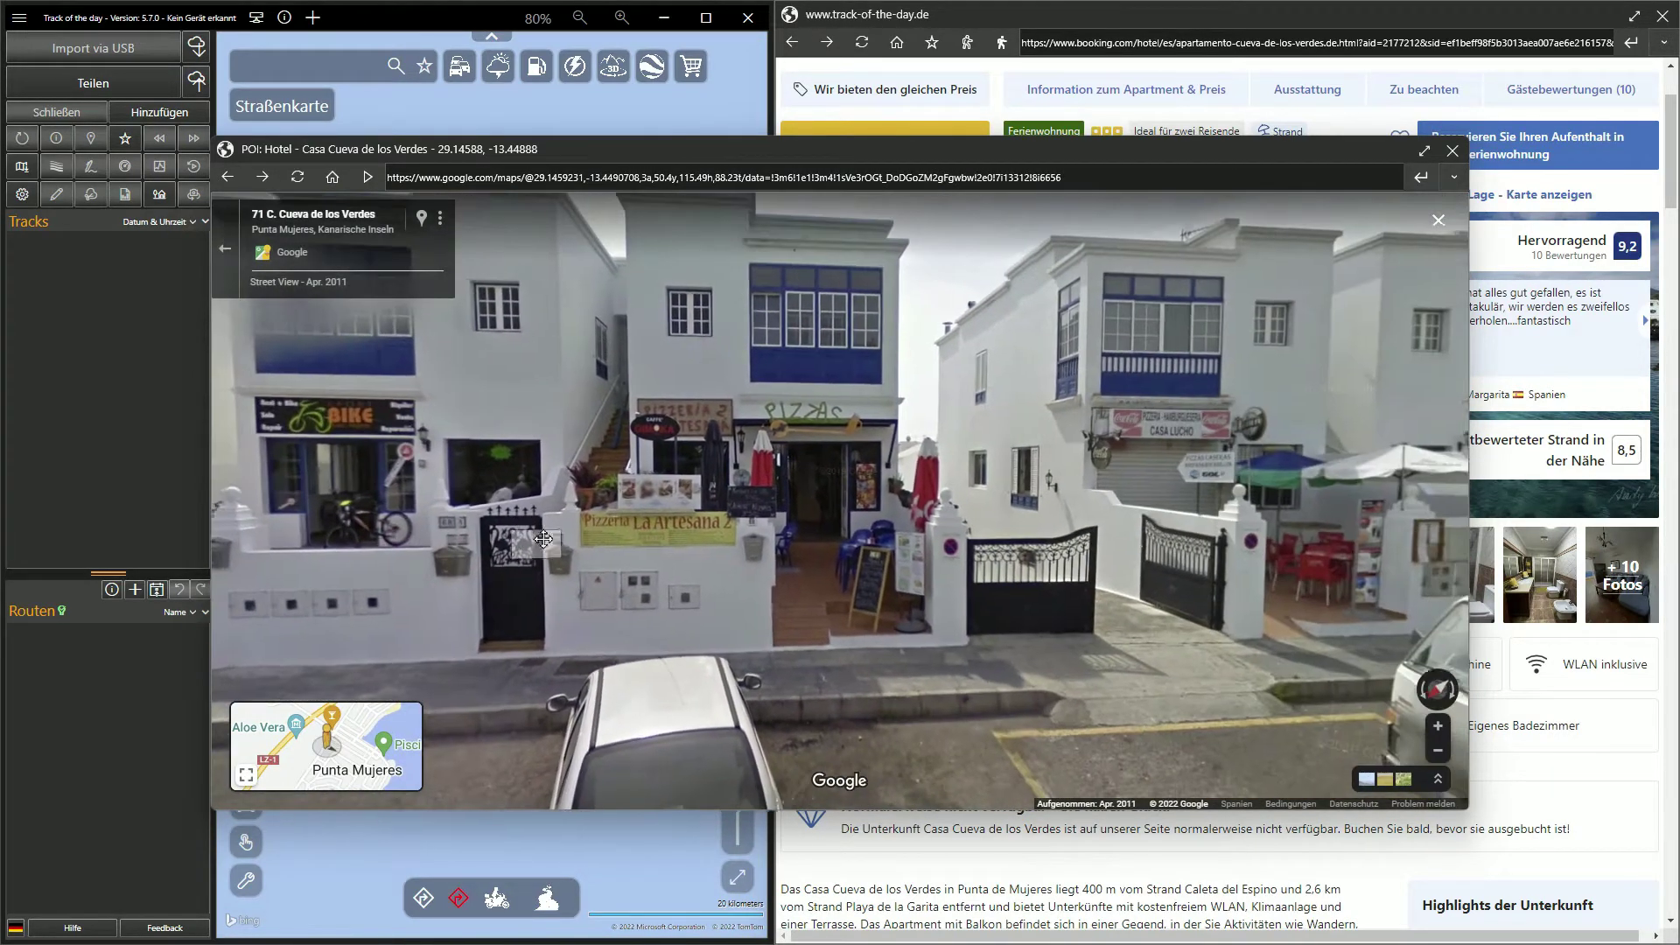
click(1251, 543)
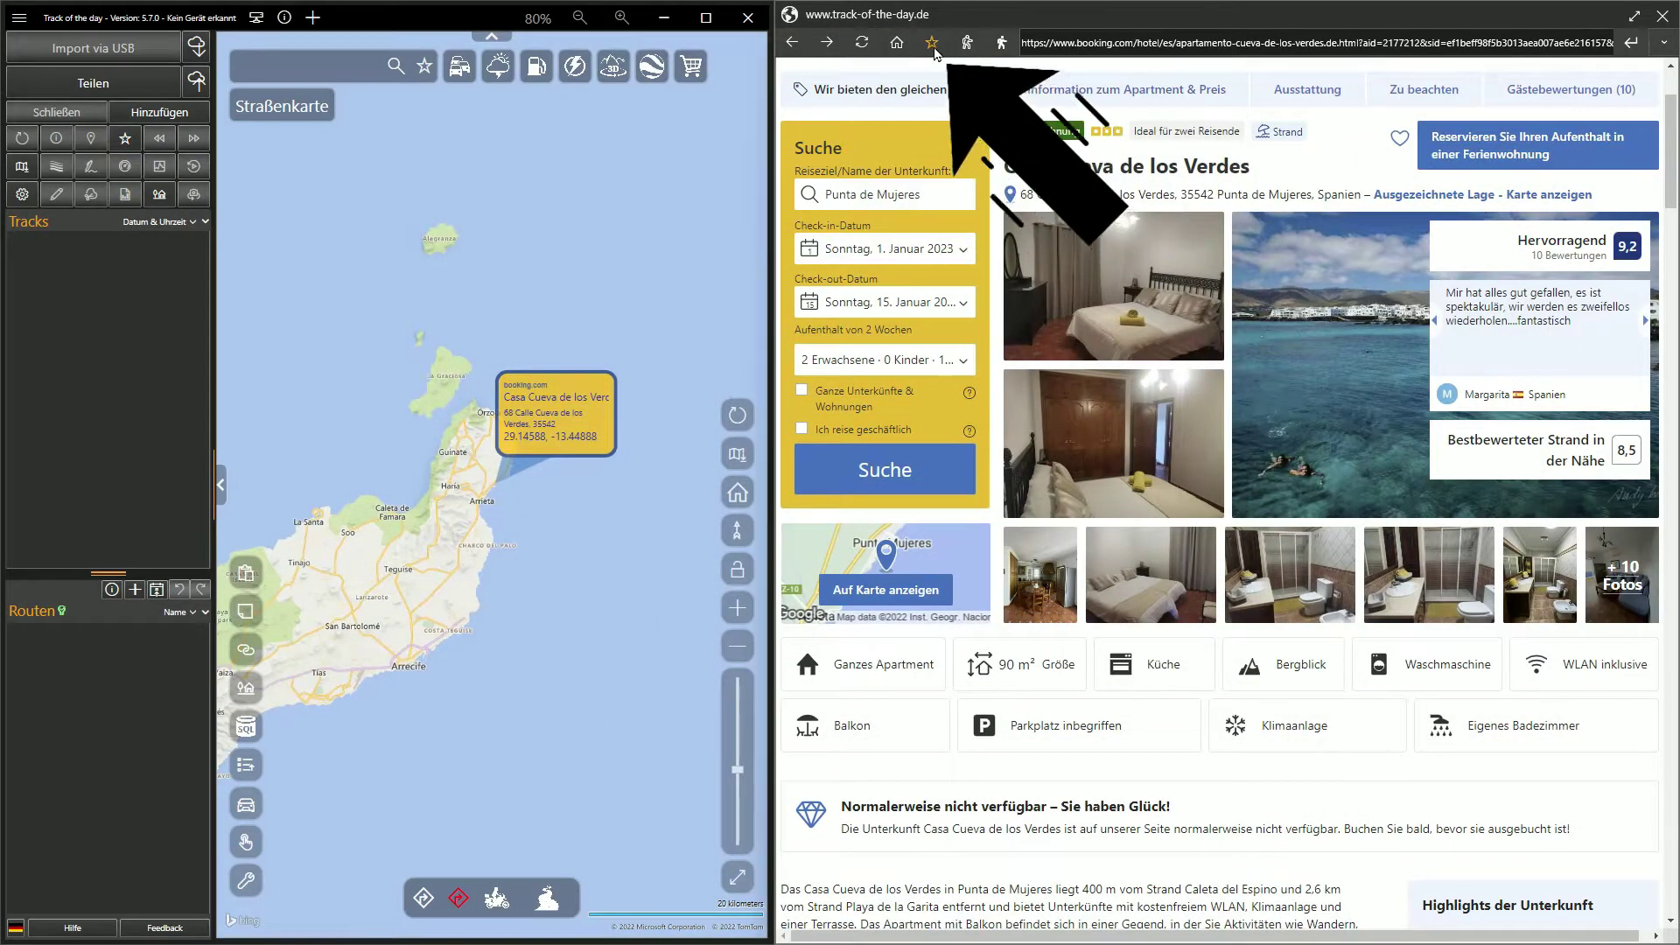
Save the Casa Cueva de los Verdes hotel as a POI with new hashtag #Lanzarote, then maximize
click(934, 48)
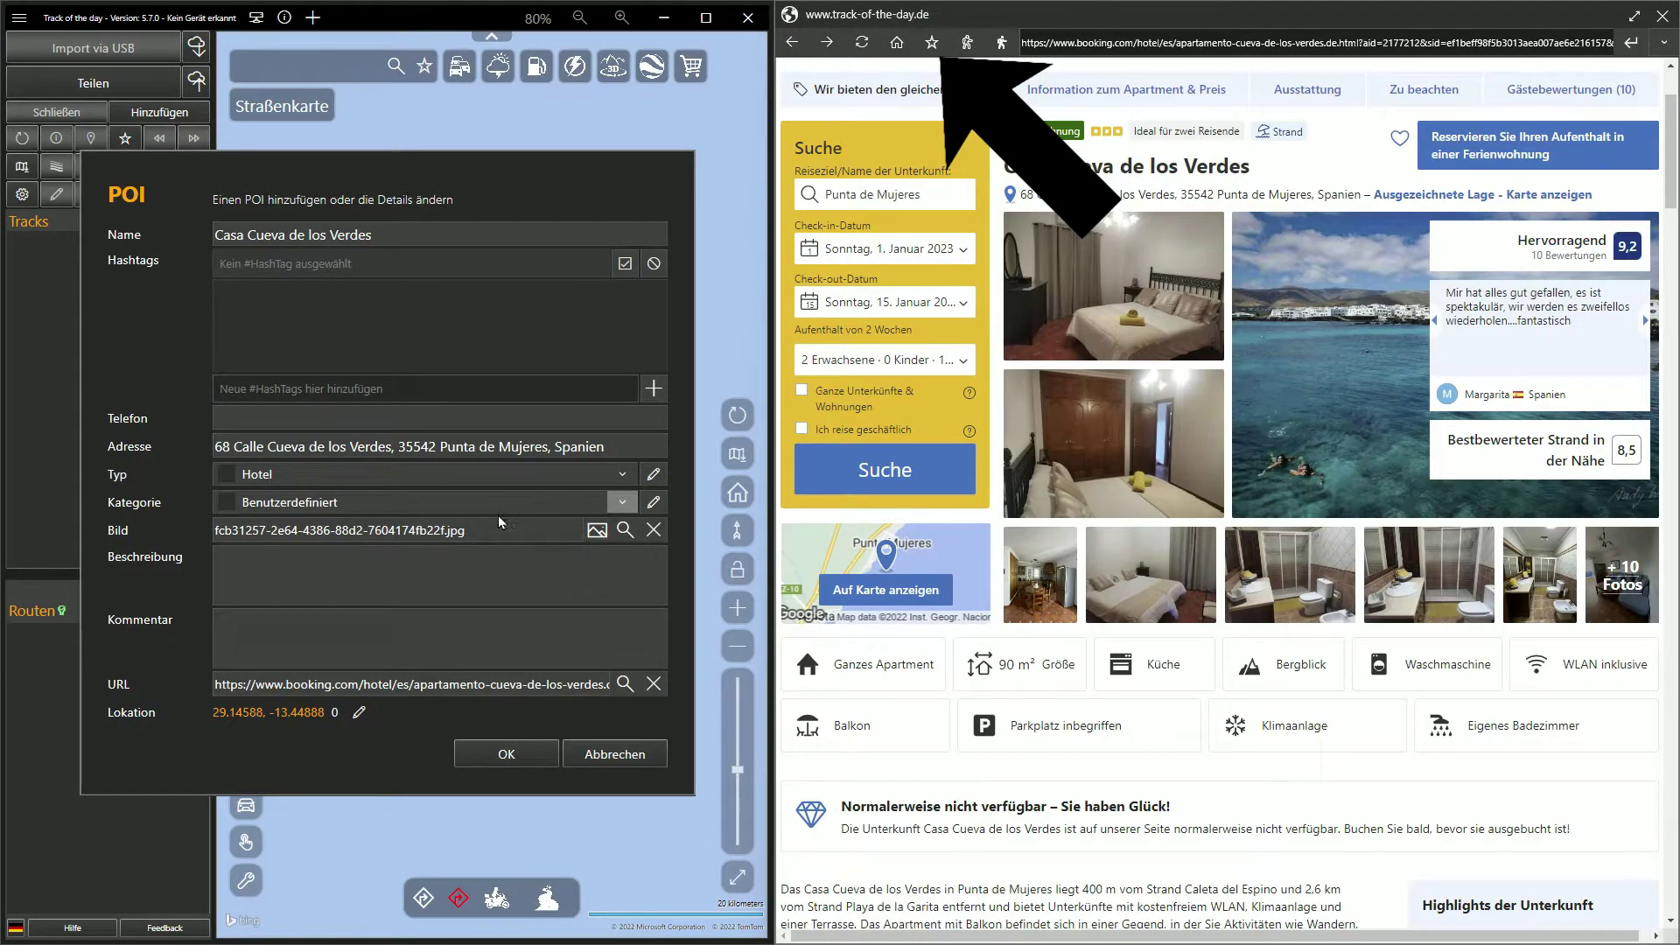
click(396, 391)
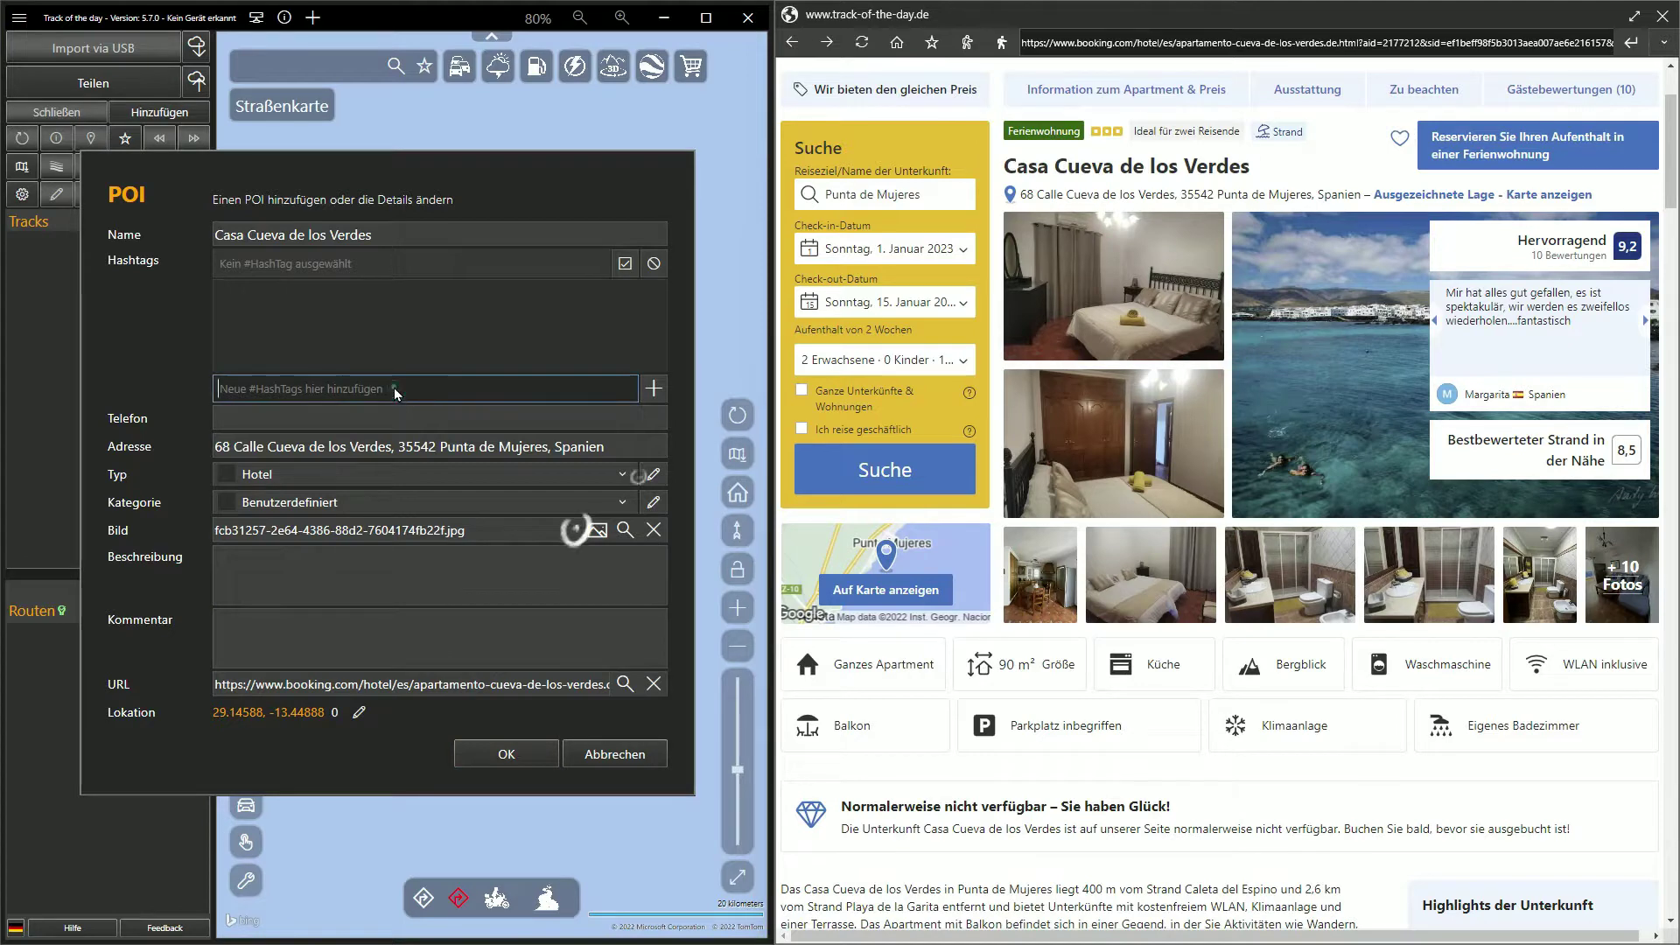
text(Lanzarot)
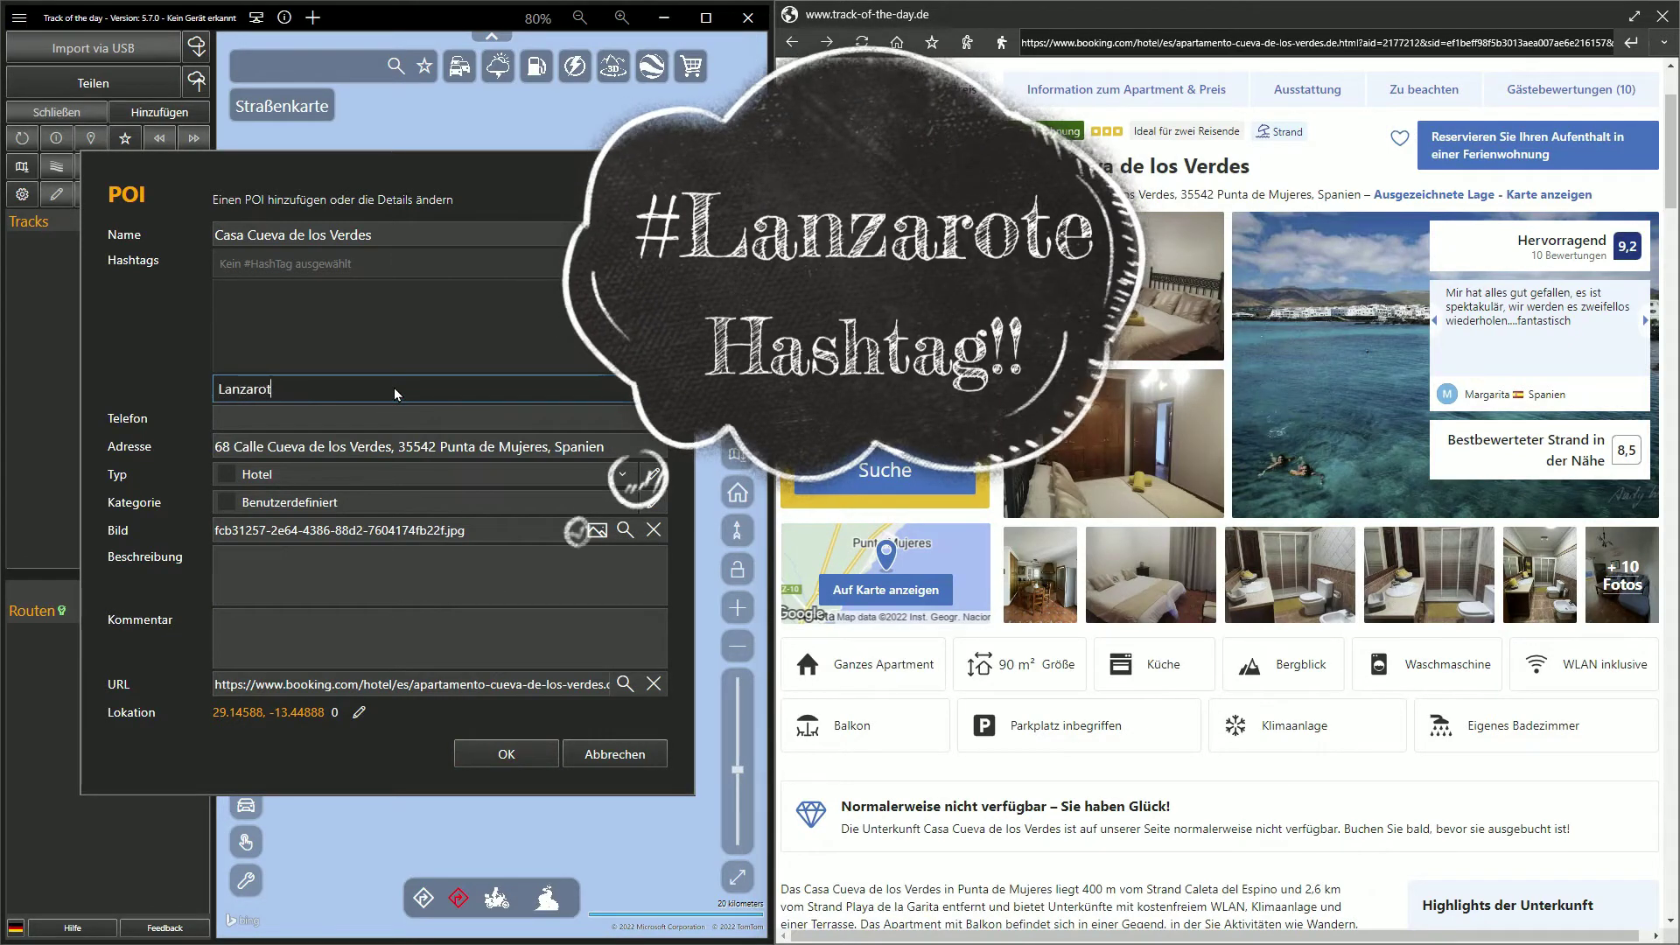
text(e)
key(Return)
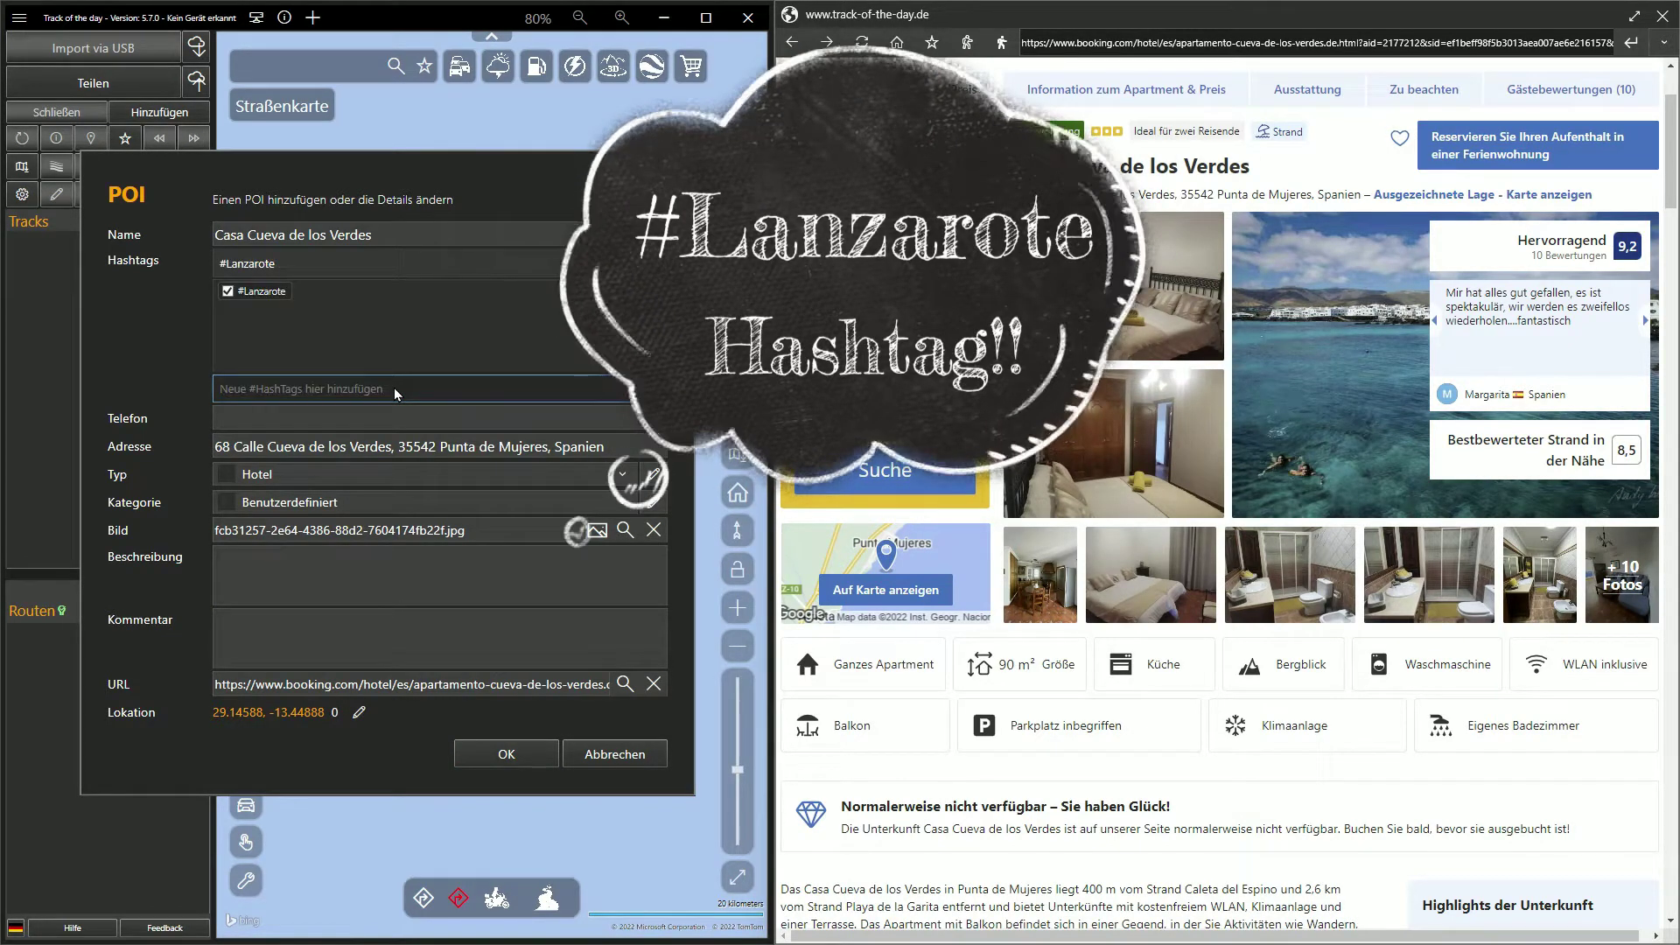
click(506, 754)
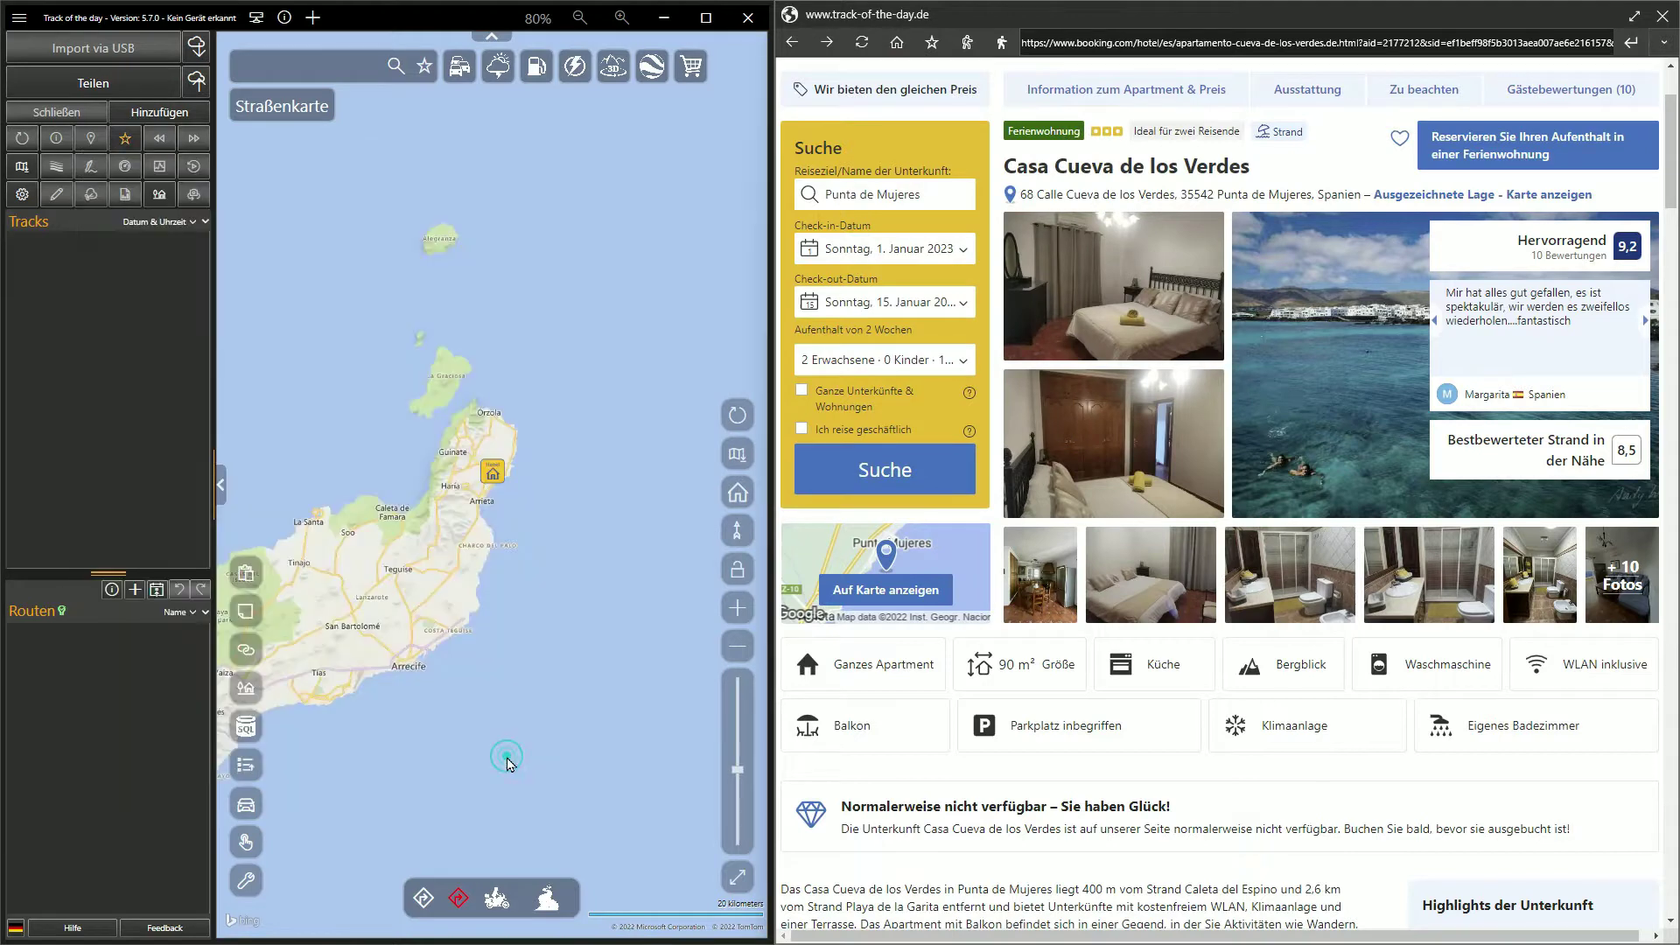
click(706, 18)
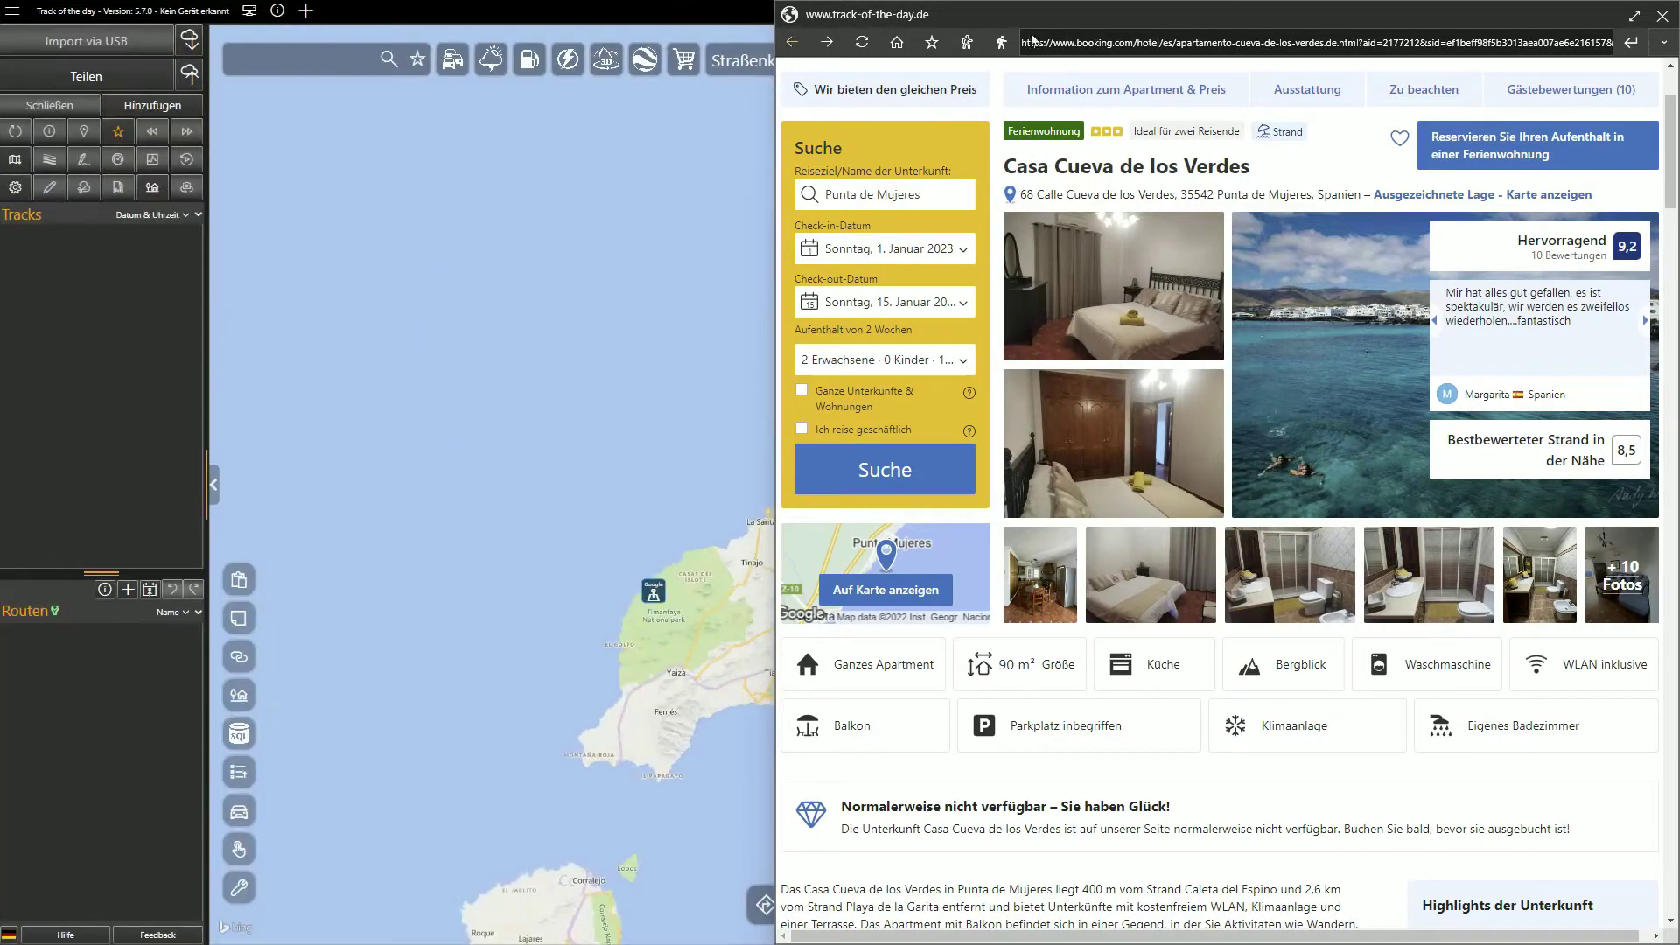
Close the booking pane, view the hotel POI's linked Booking.com page, then reshow its details
click(1659, 17)
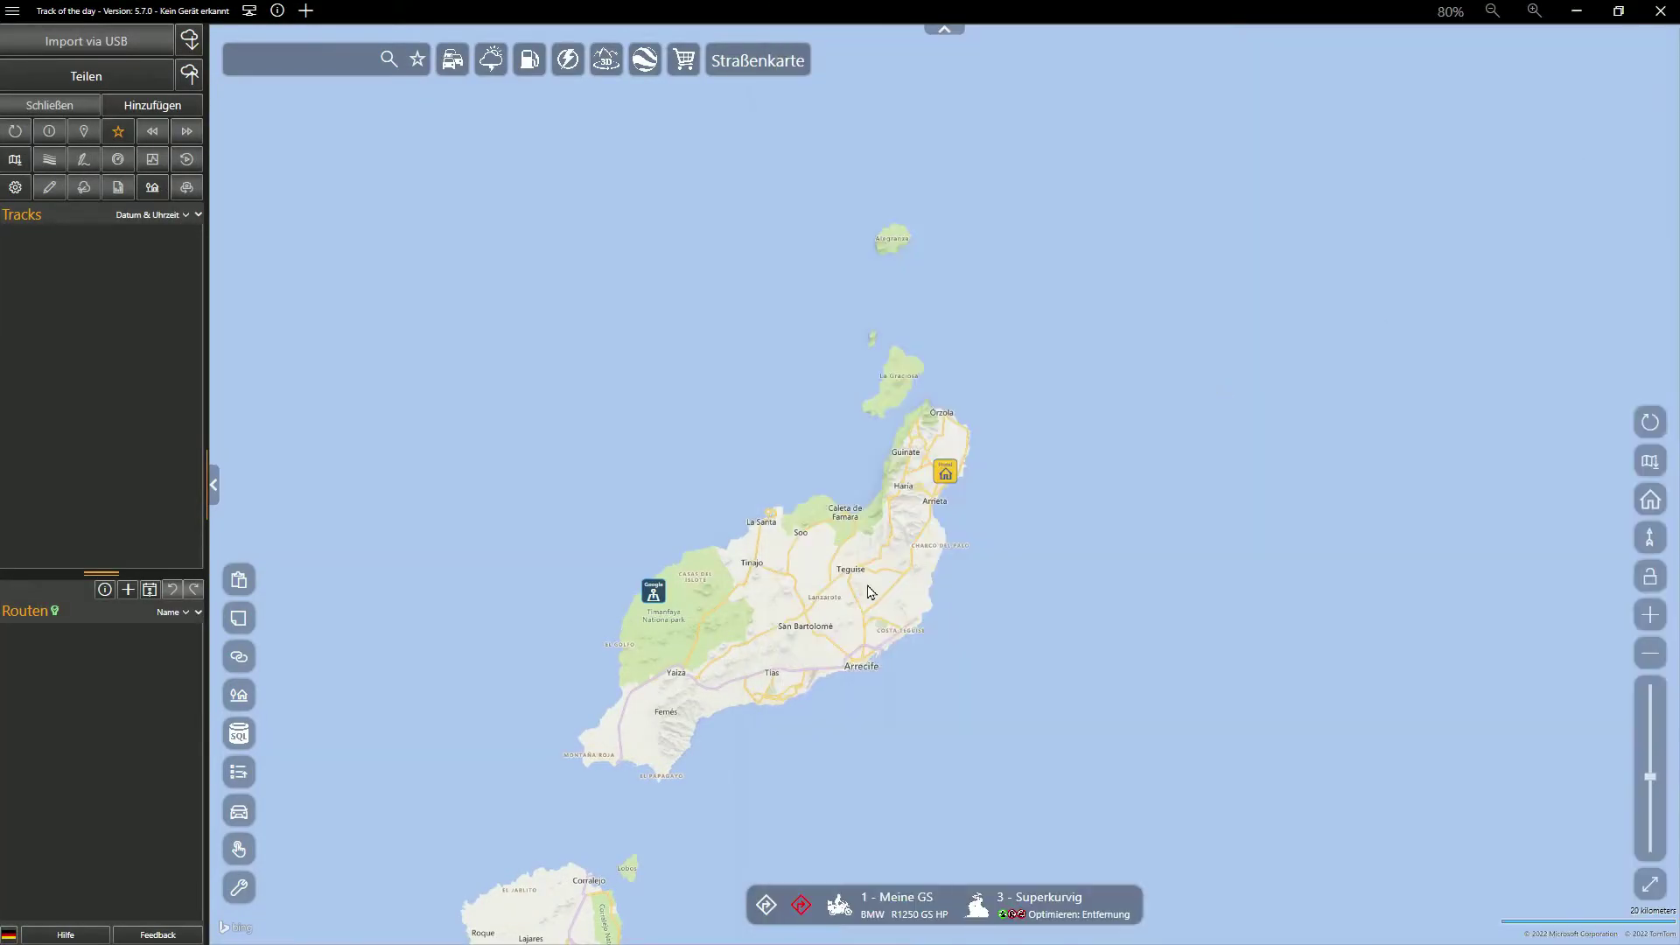
click(946, 474)
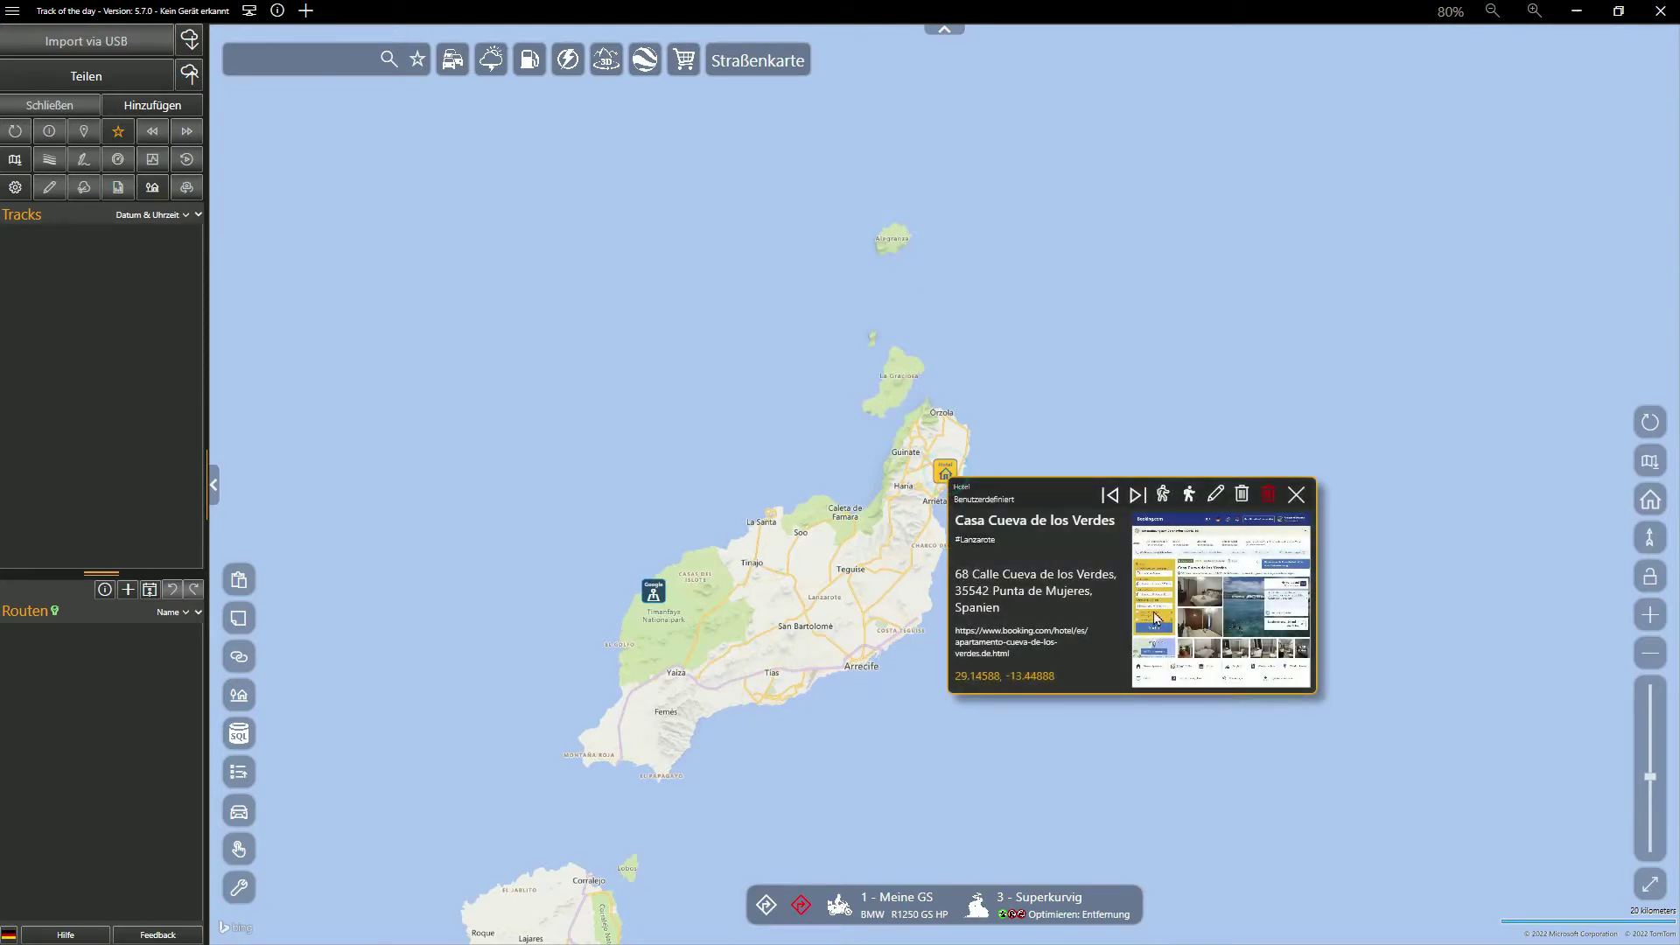
click(1205, 643)
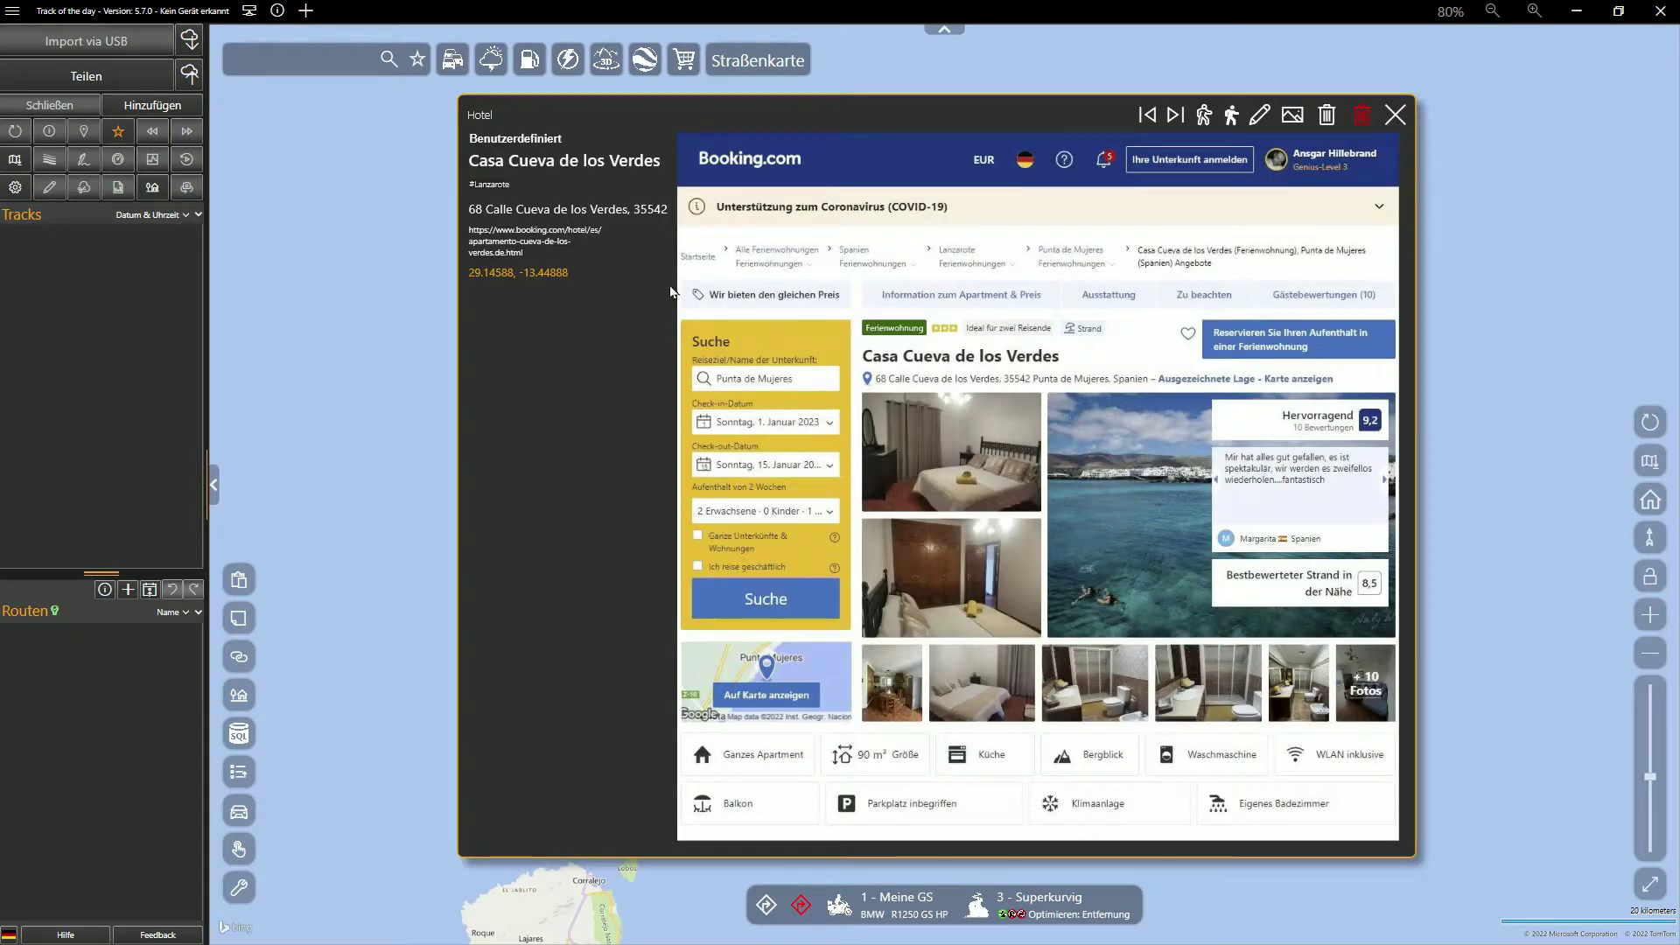
click(503, 243)
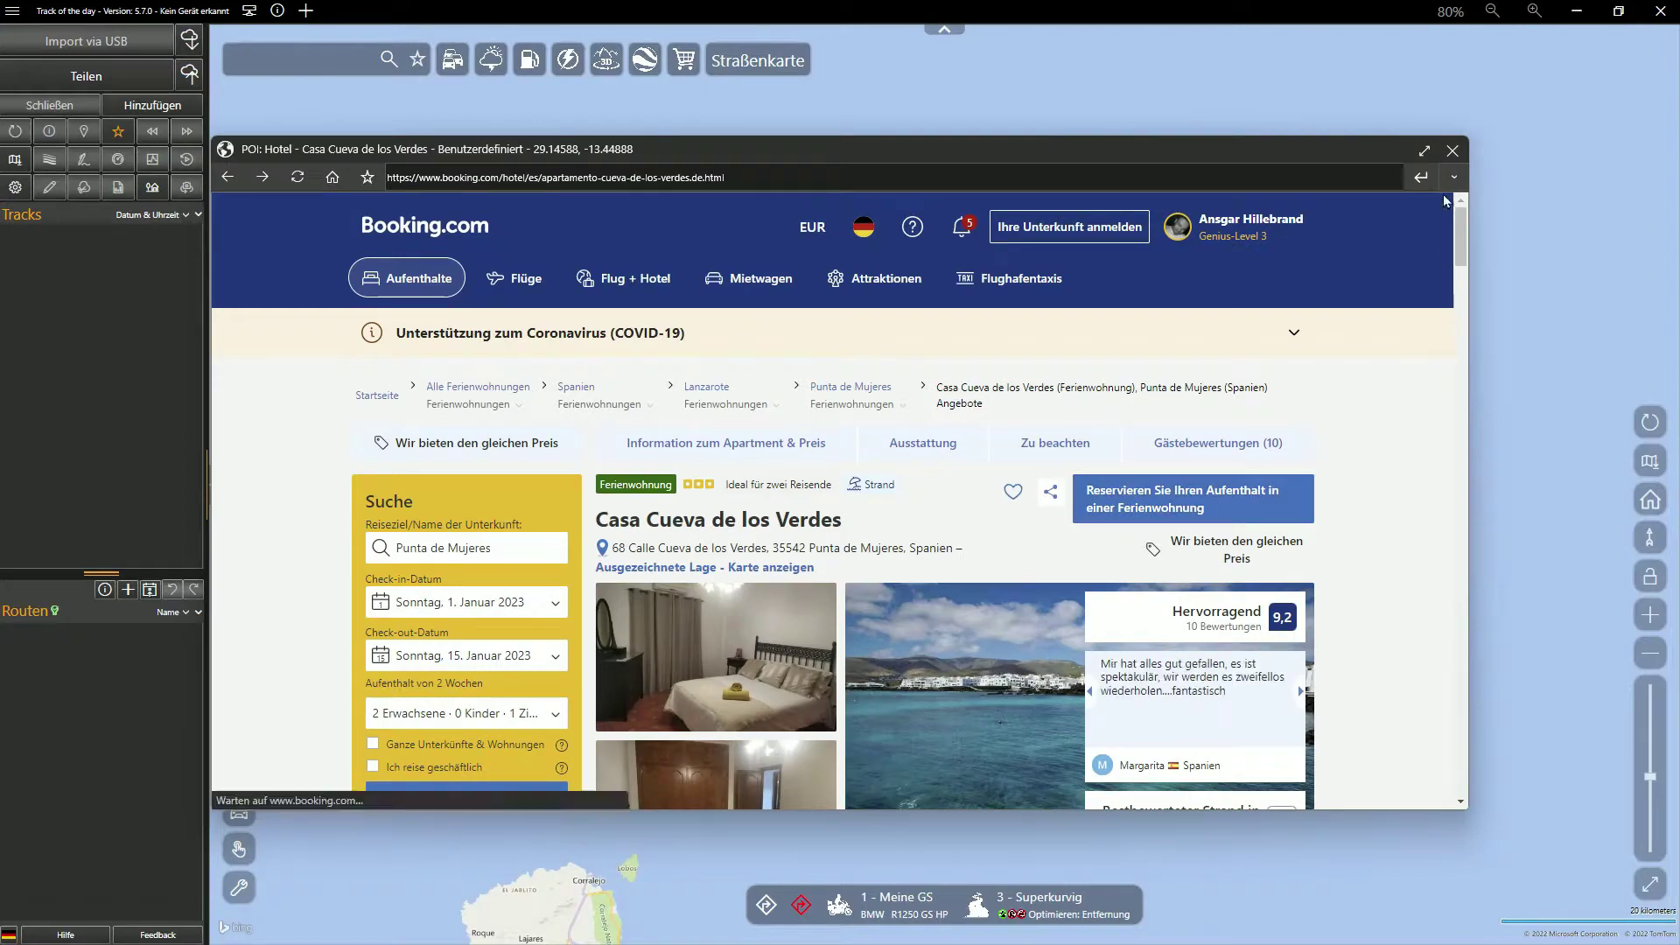
click(1424, 151)
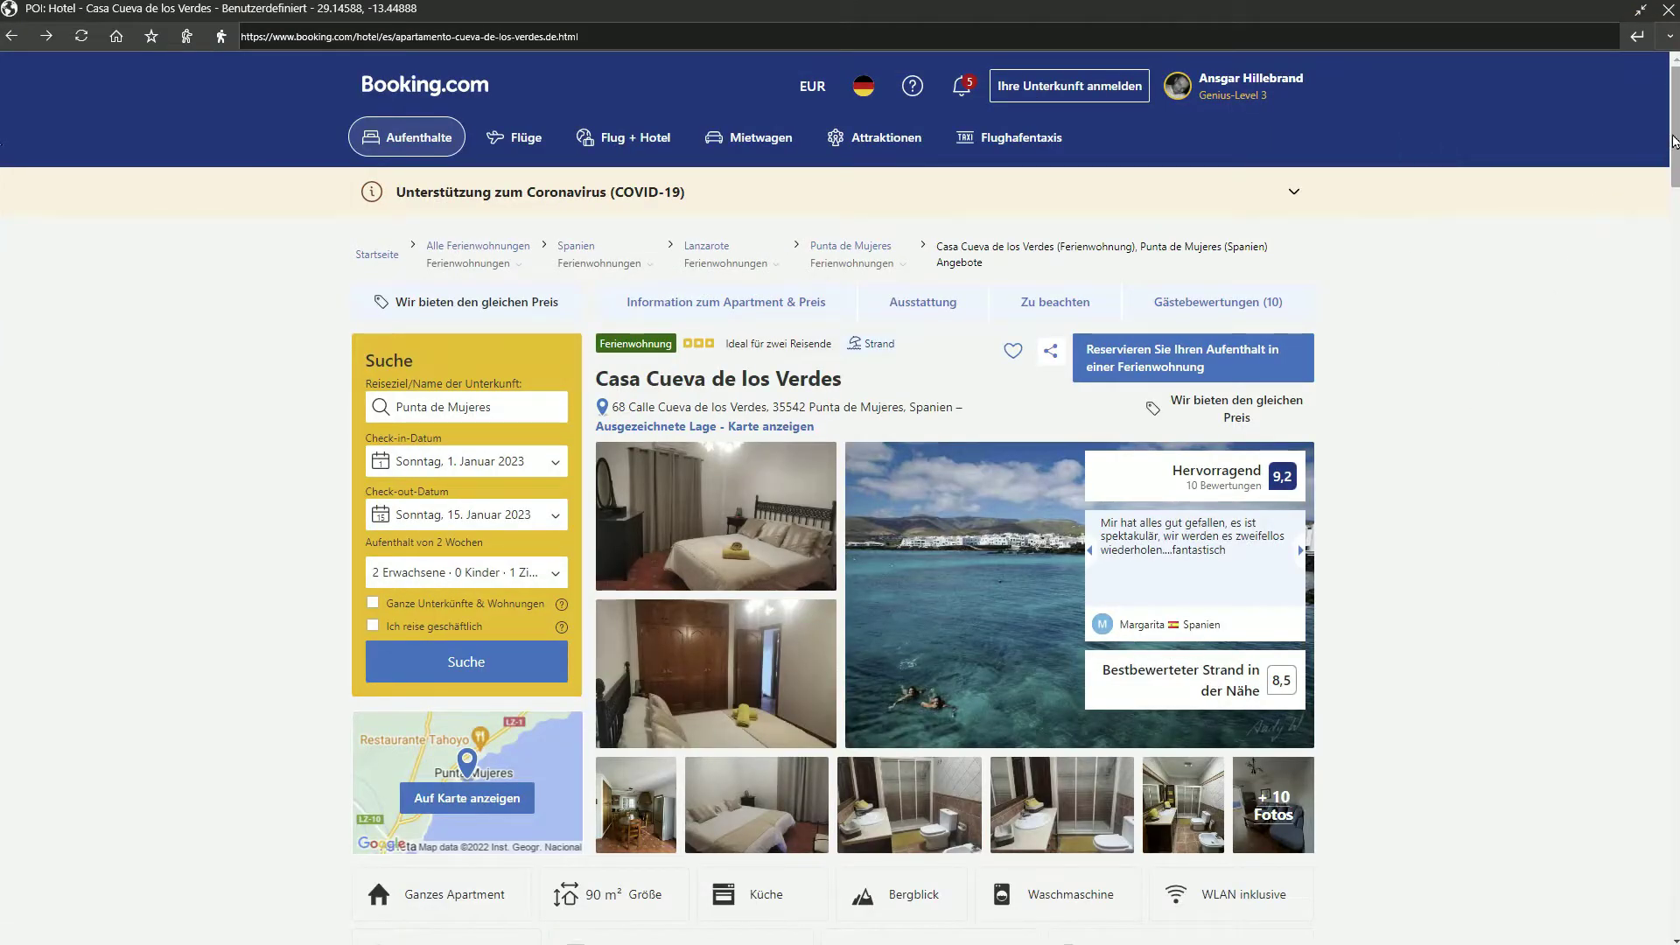
drag(1673, 140, 1671, 276)
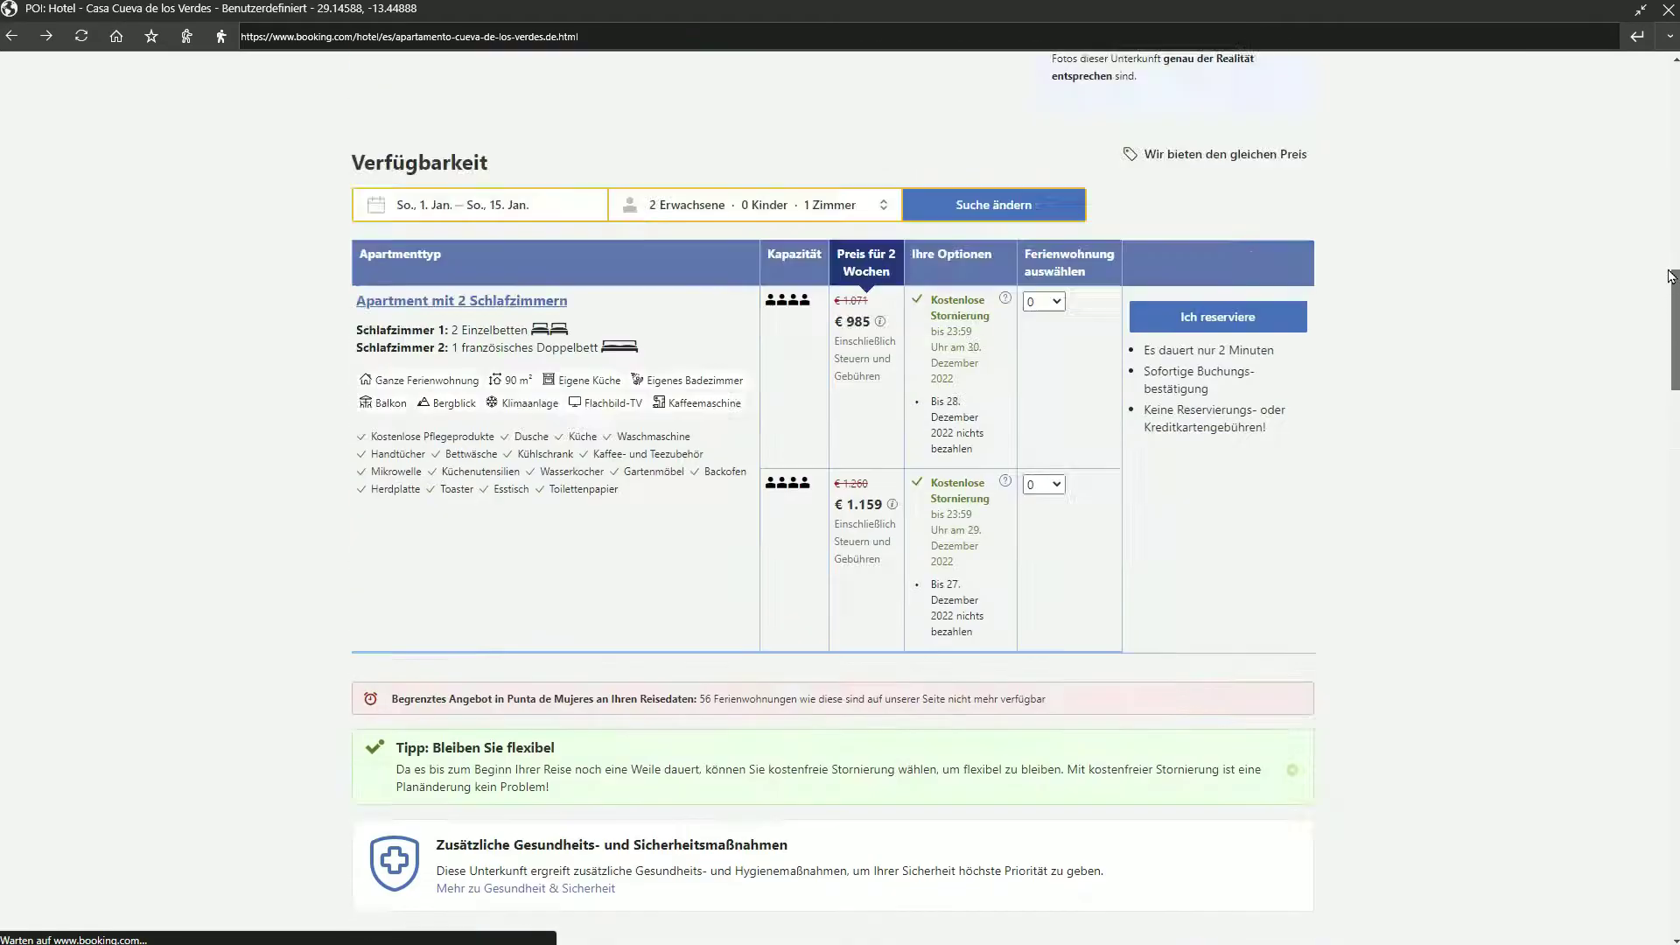
click(1668, 9)
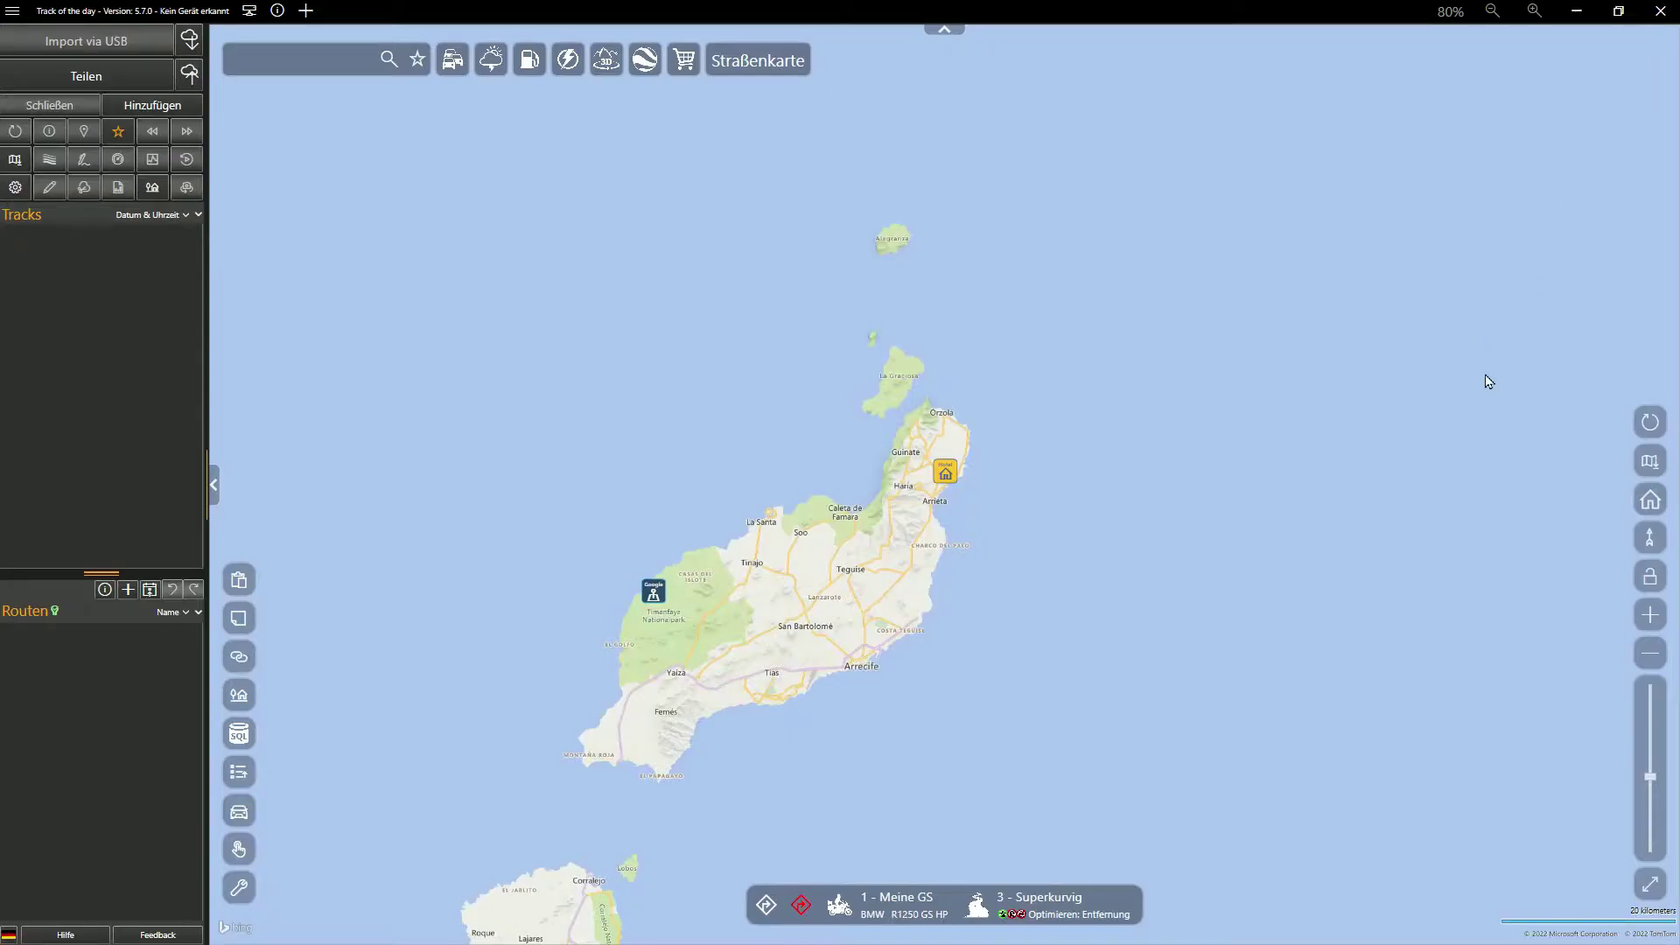
click(946, 473)
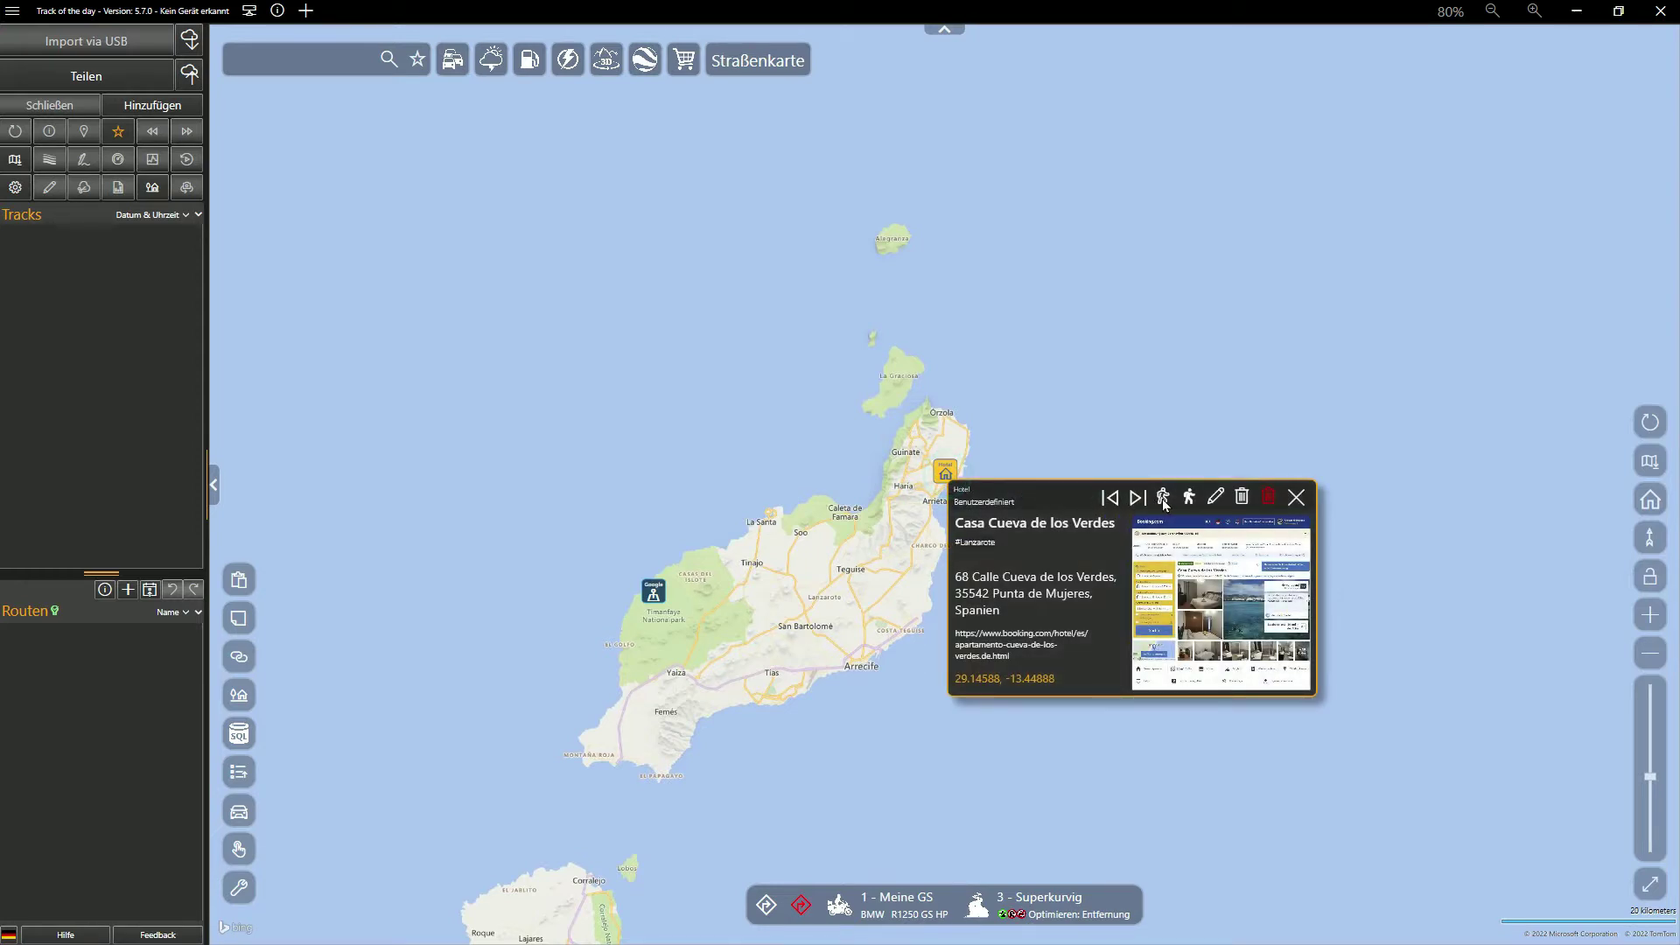
Start a new route from the hotel with Costa Teguise as the next point
click(1163, 499)
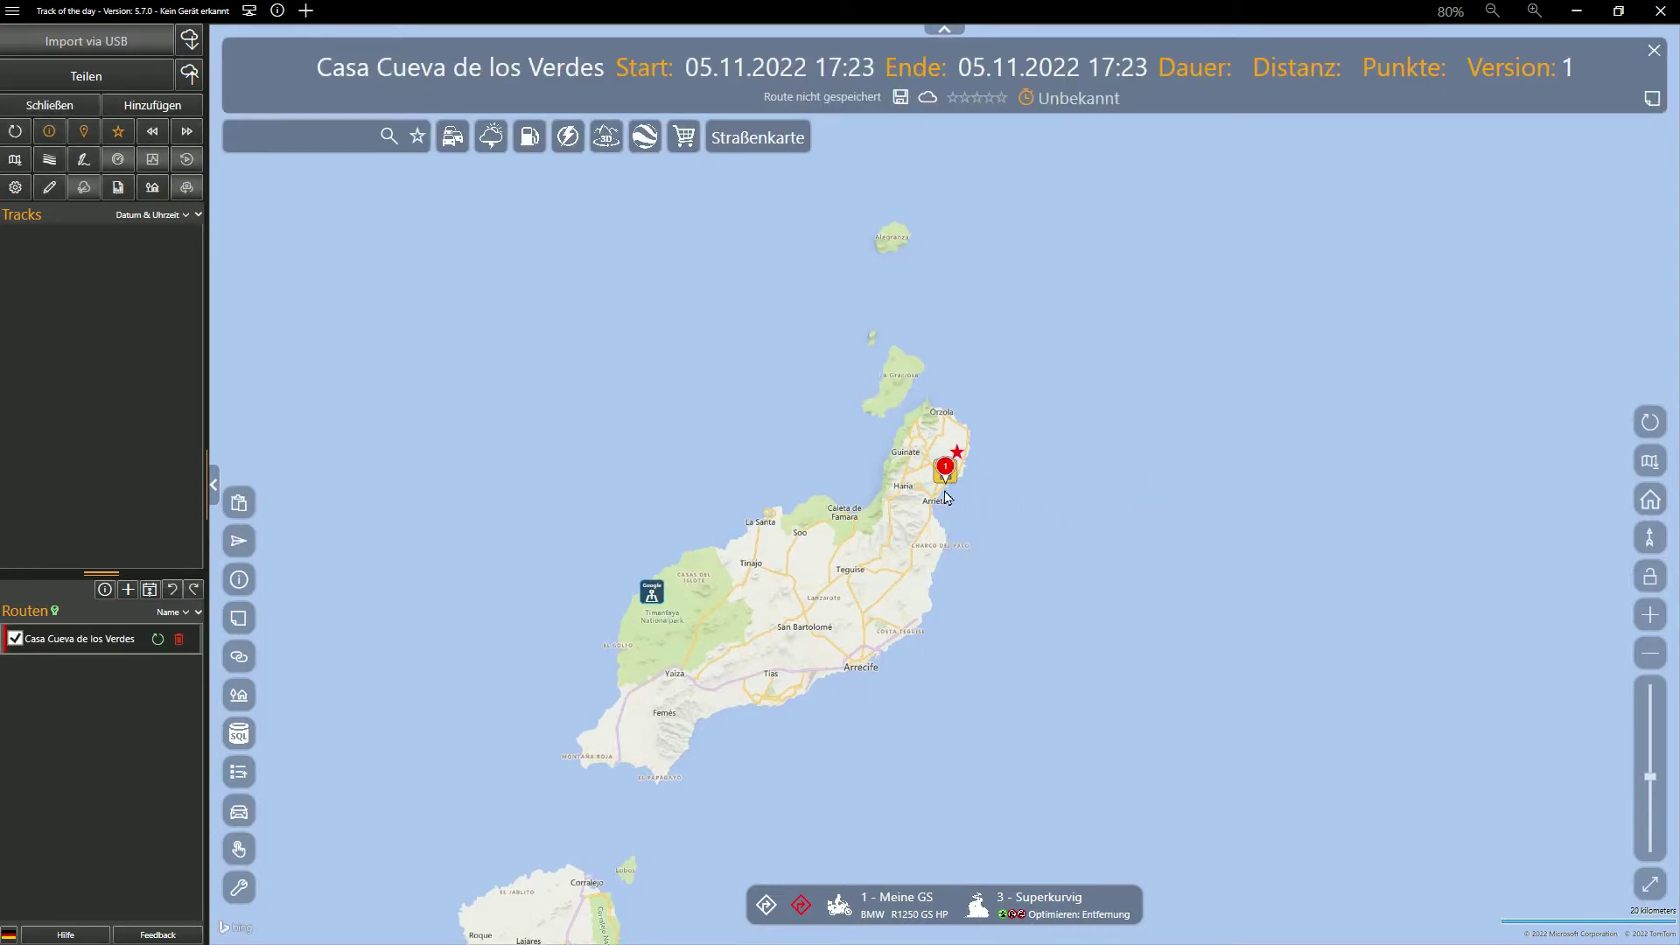
scroll(943, 501, up, 3)
scroll(945, 499, up, 1)
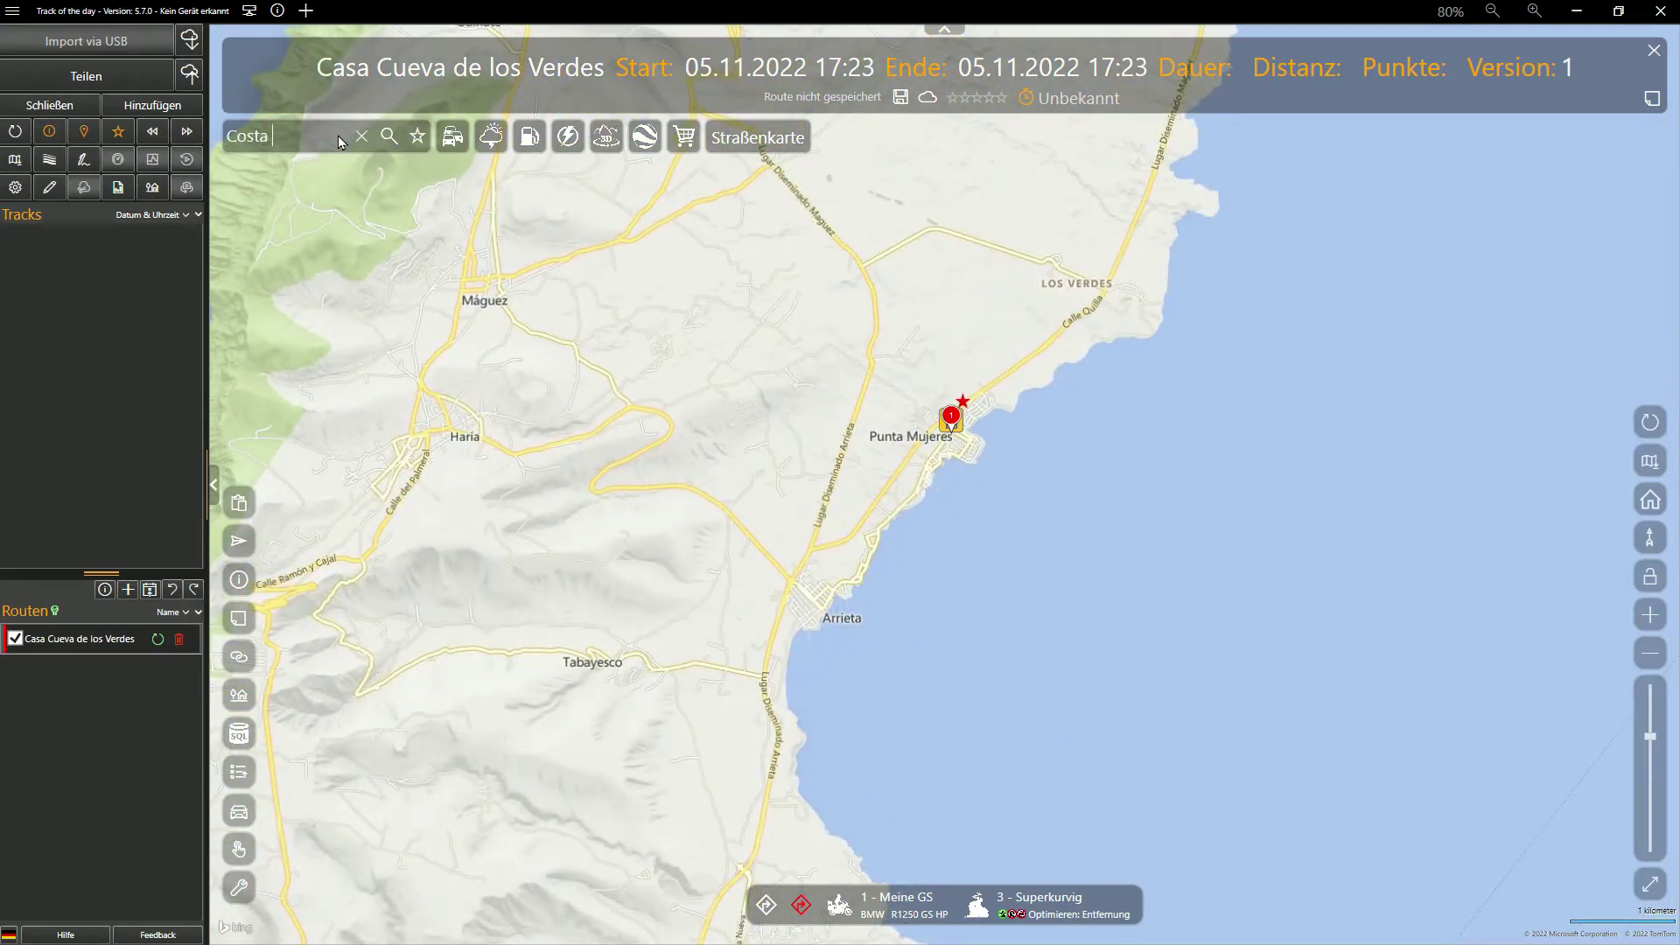
key(Return)
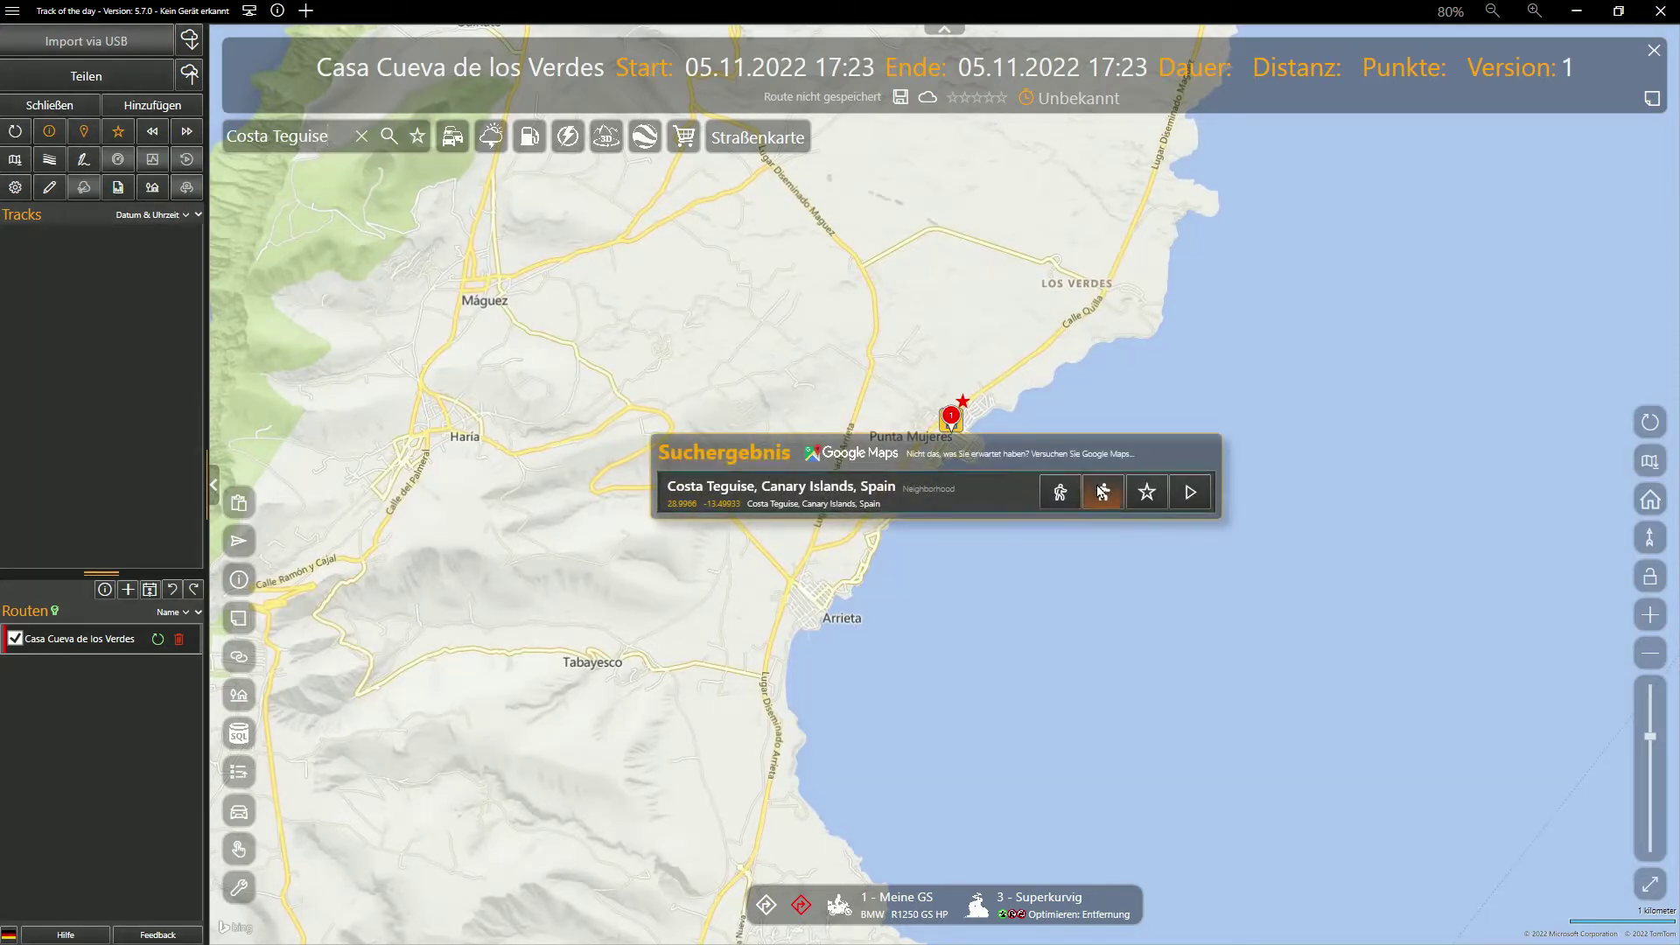
click(1102, 491)
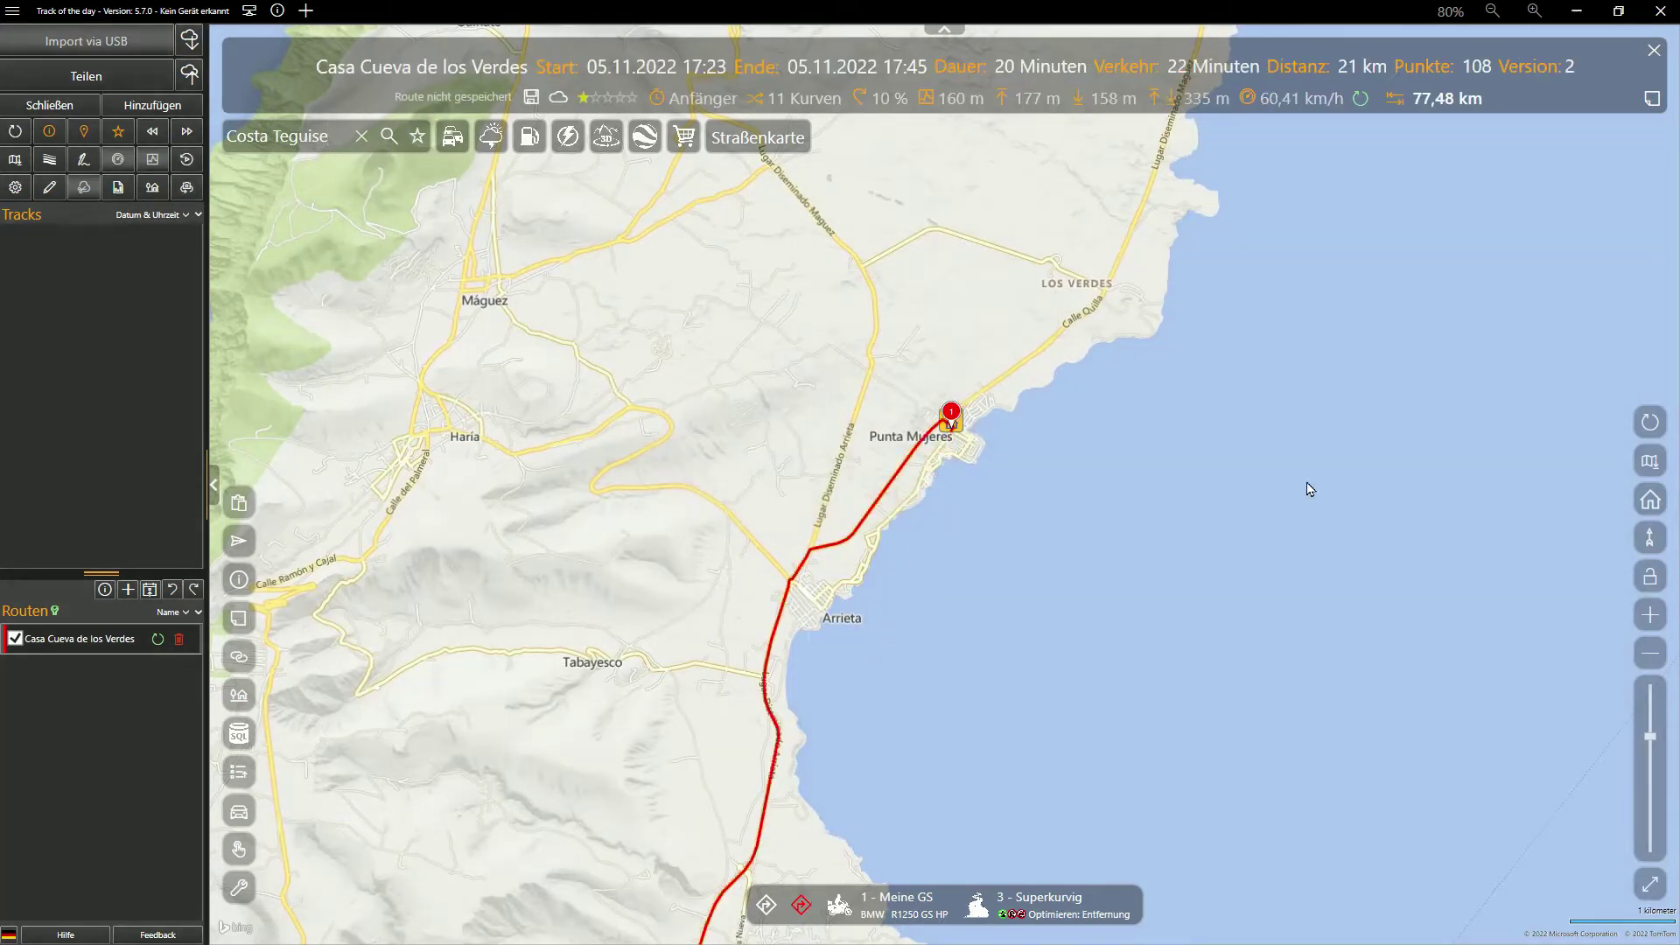
click(1650, 422)
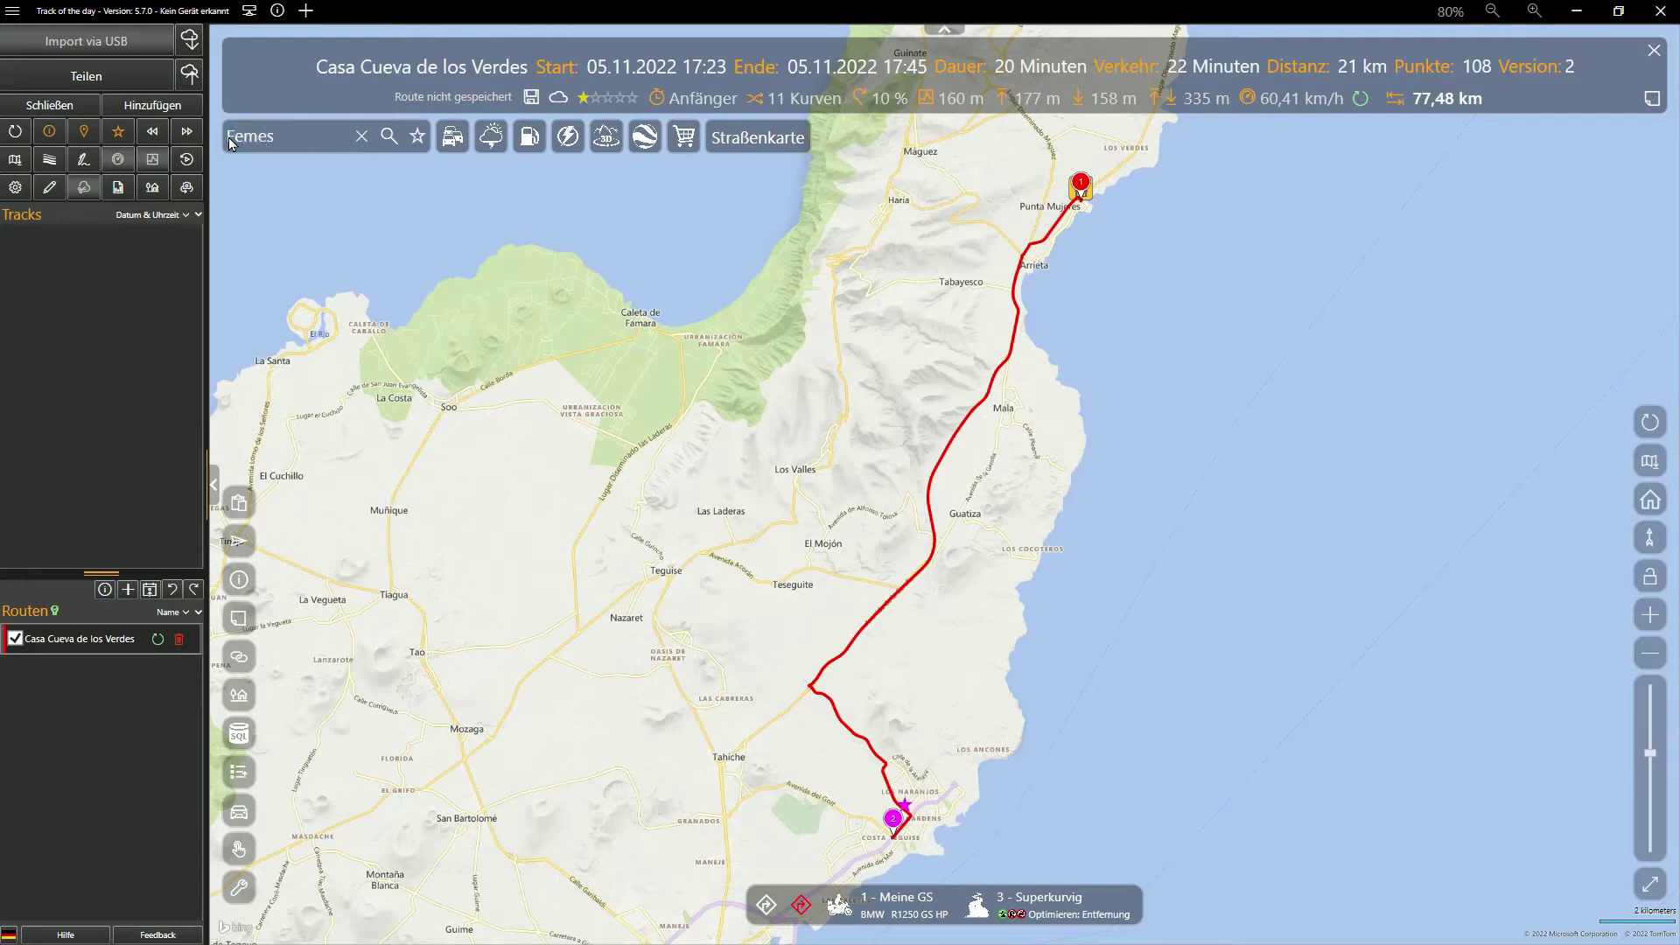
Add Femés and then Playa Blanca as the next route stops
key(Return)
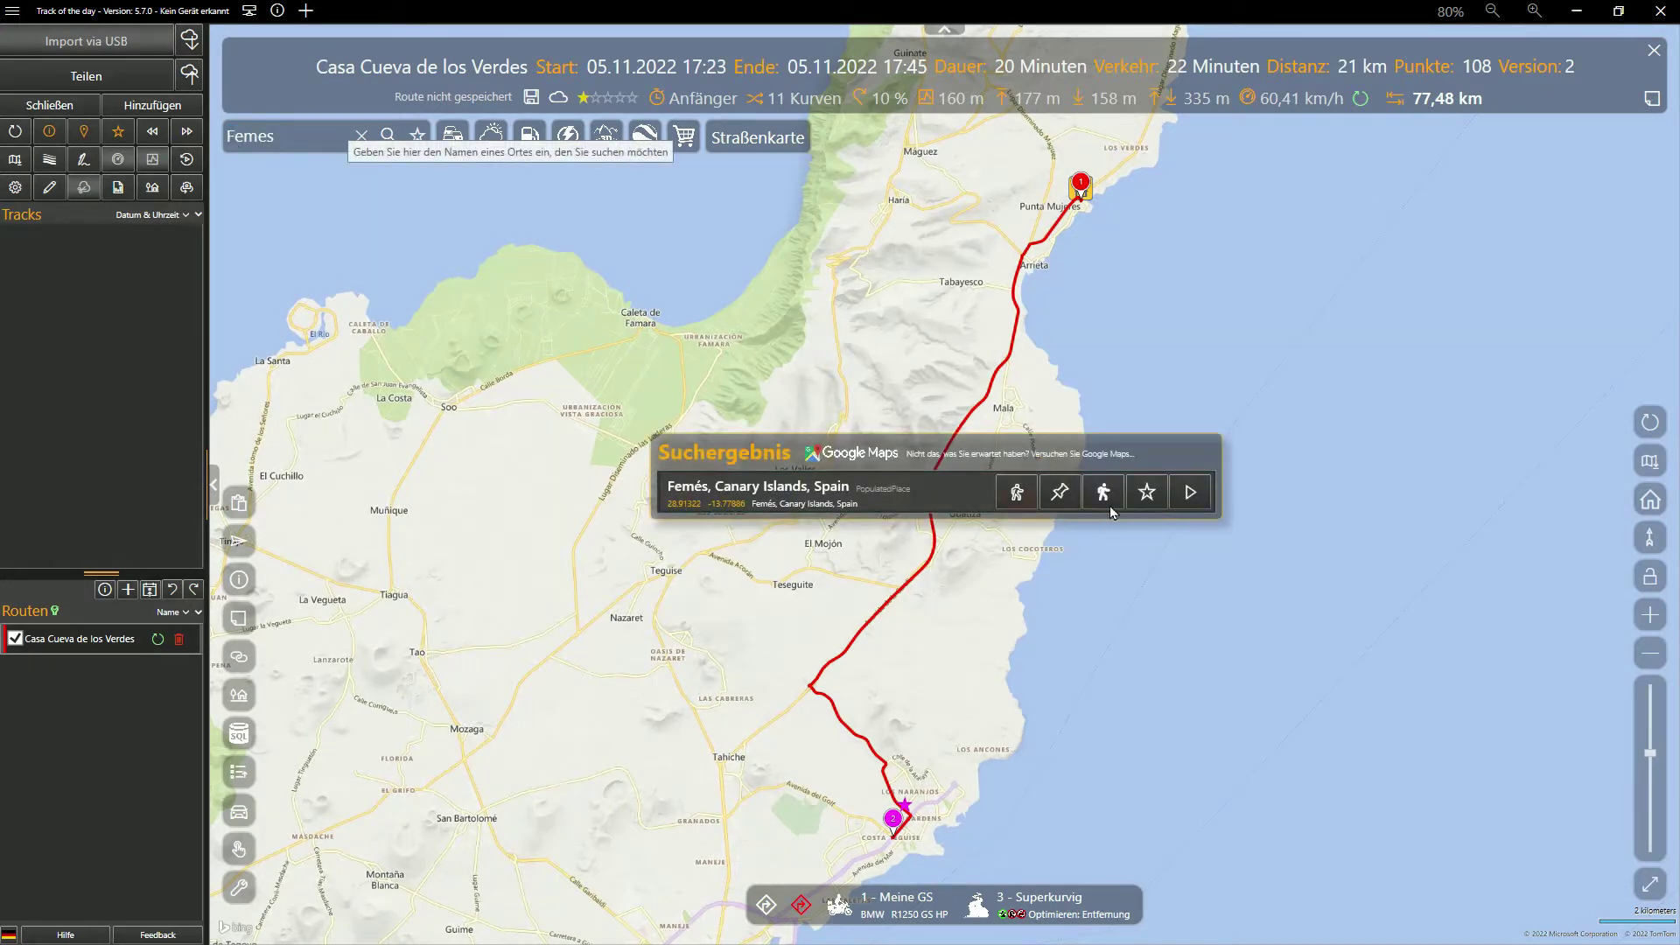
click(1103, 492)
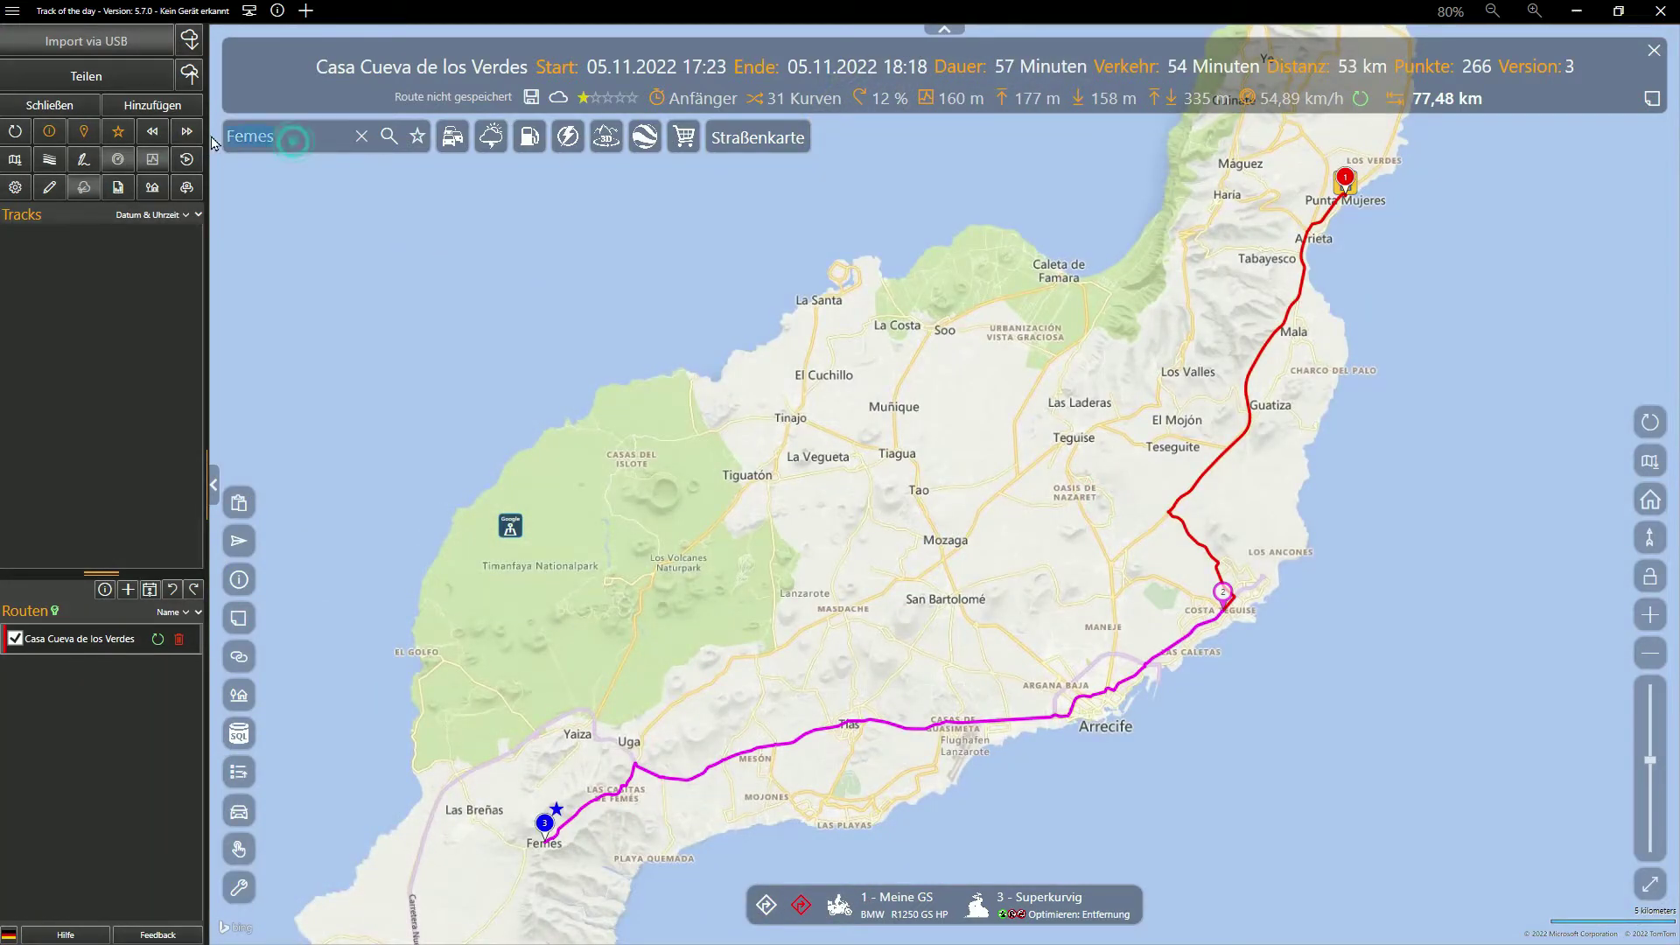
text(Playa Blanca)
key(Return)
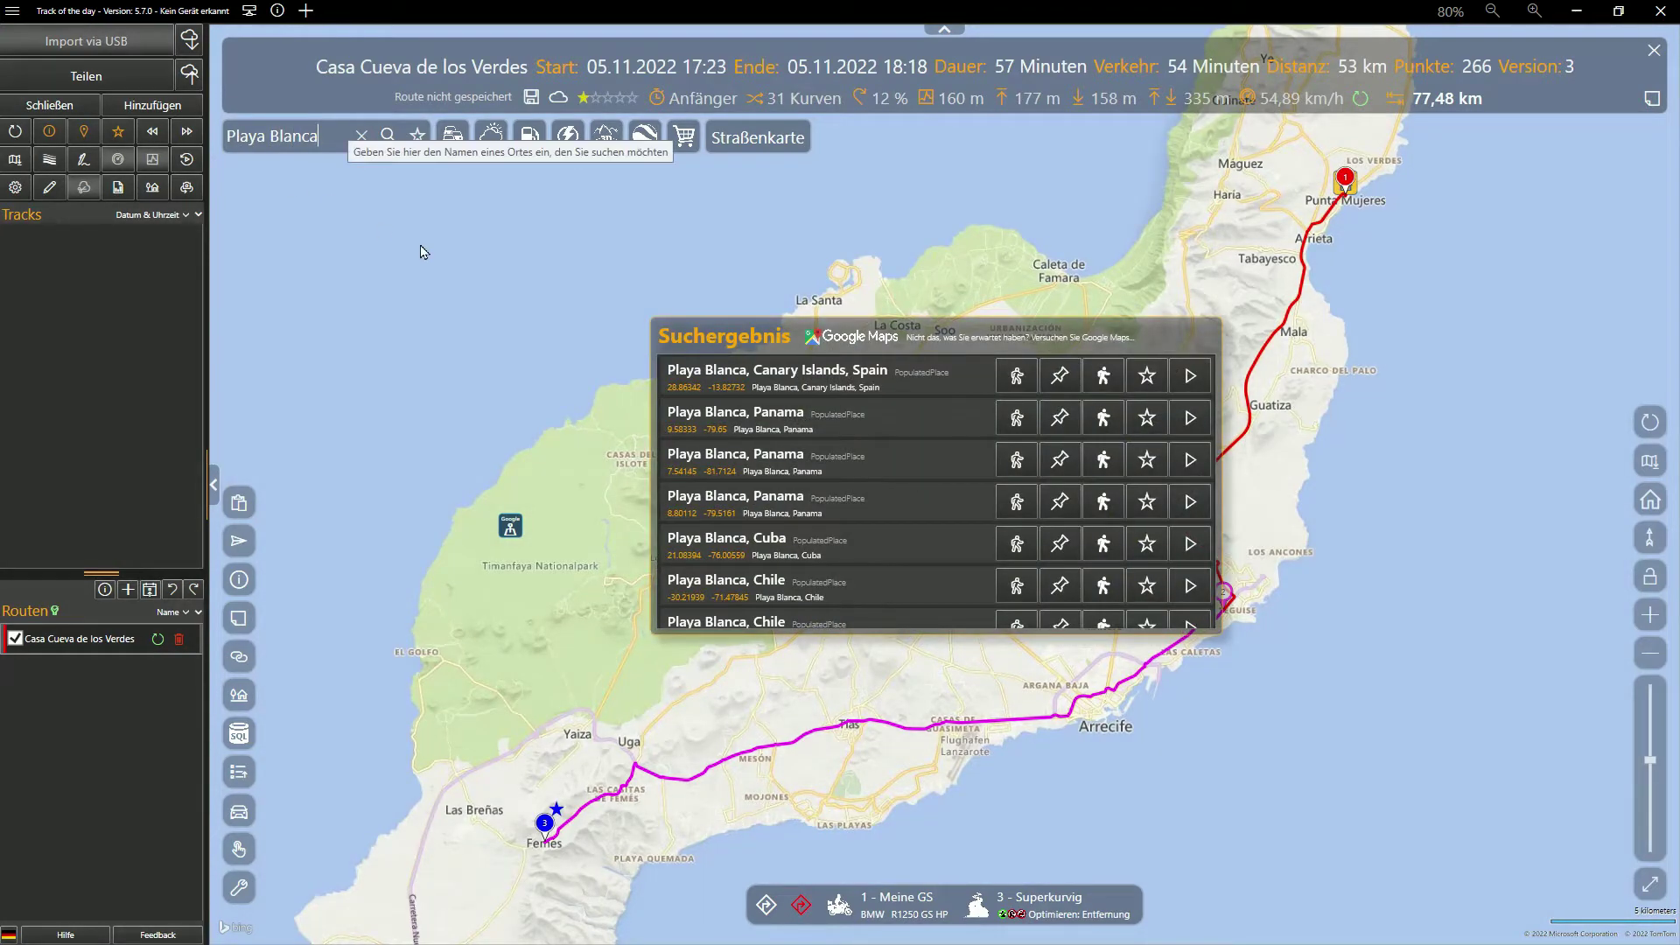
click(1102, 376)
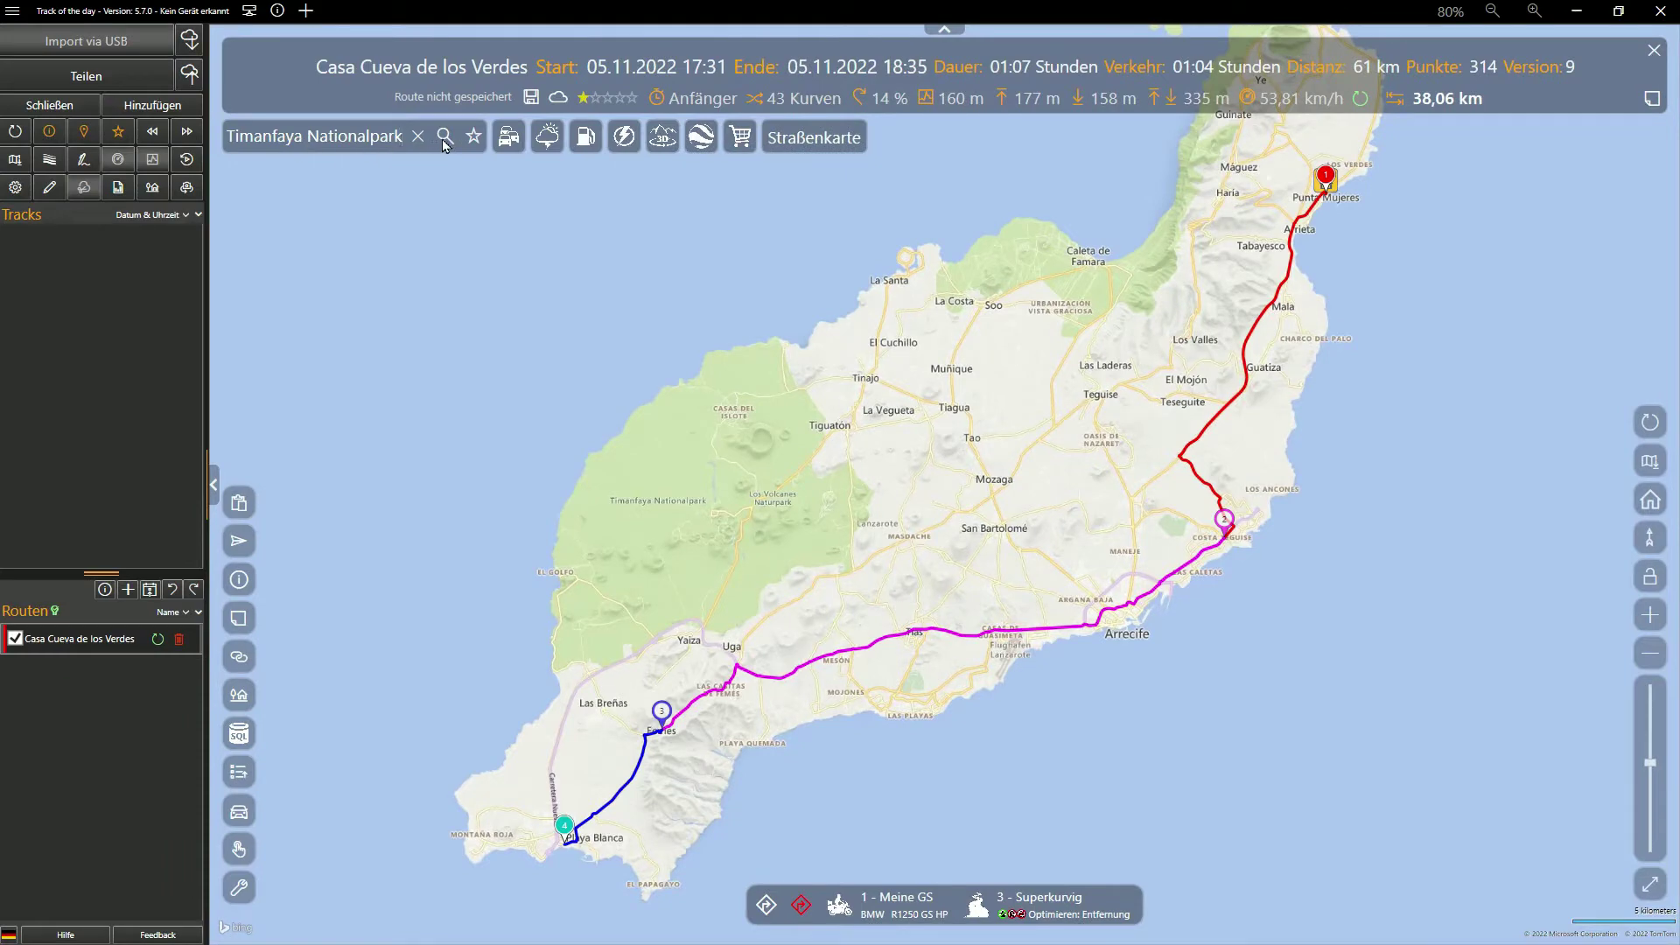
Open Nationalpark Timanfaya's photos, enlarge the sign photo and narrow the search window
click(444, 140)
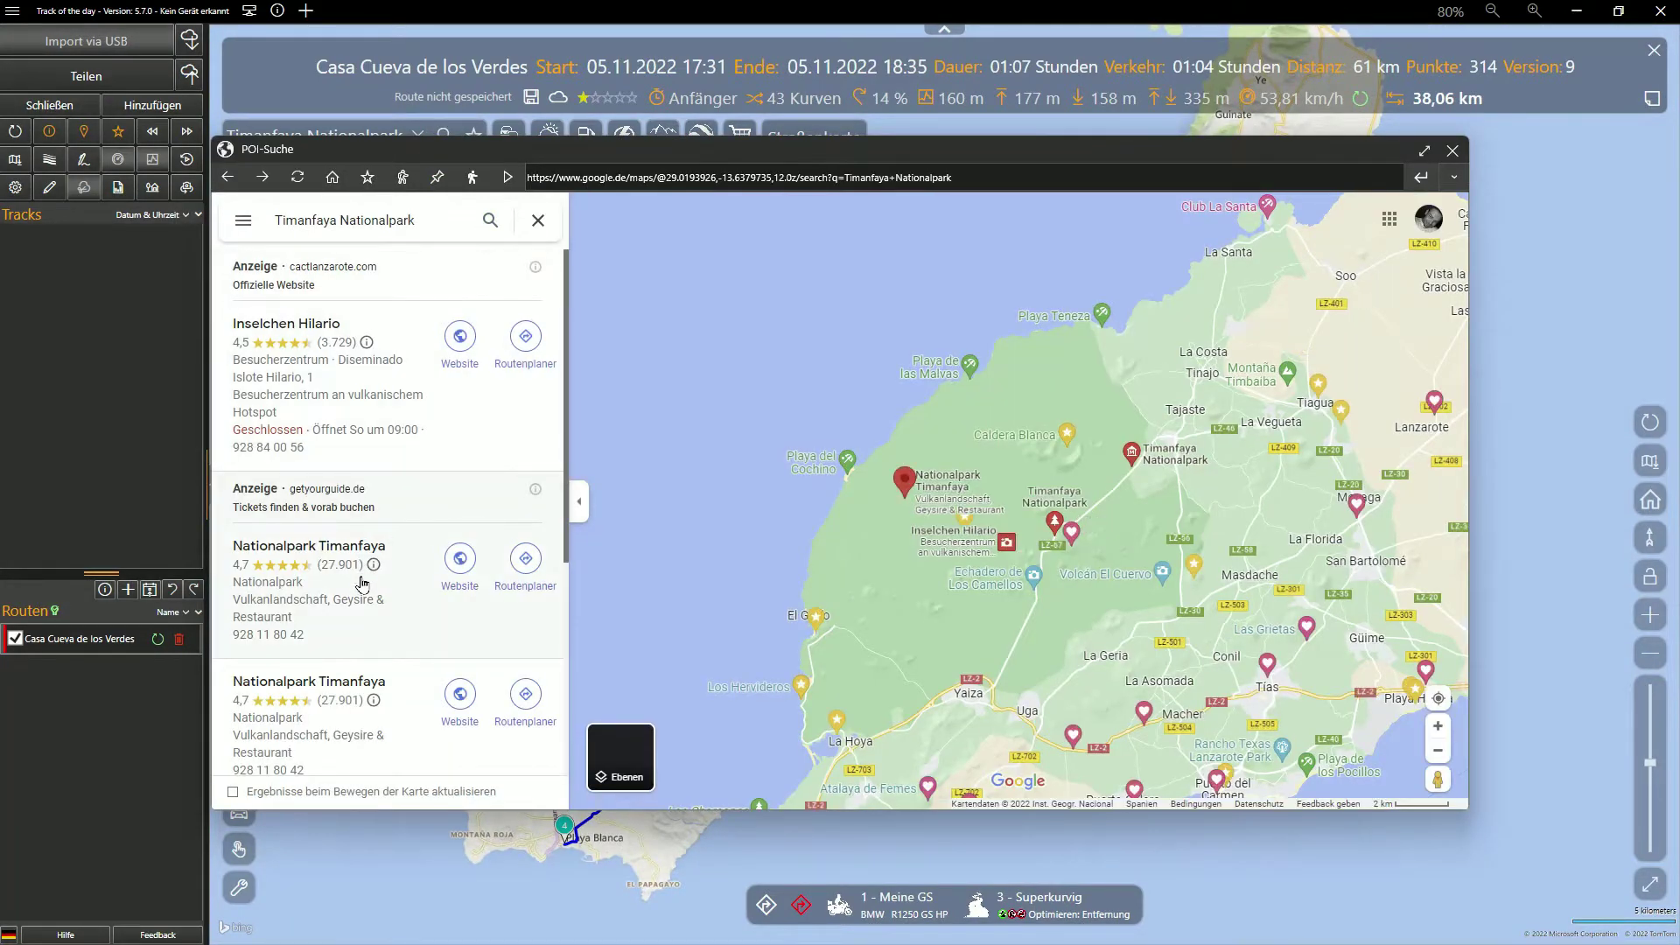
click(354, 595)
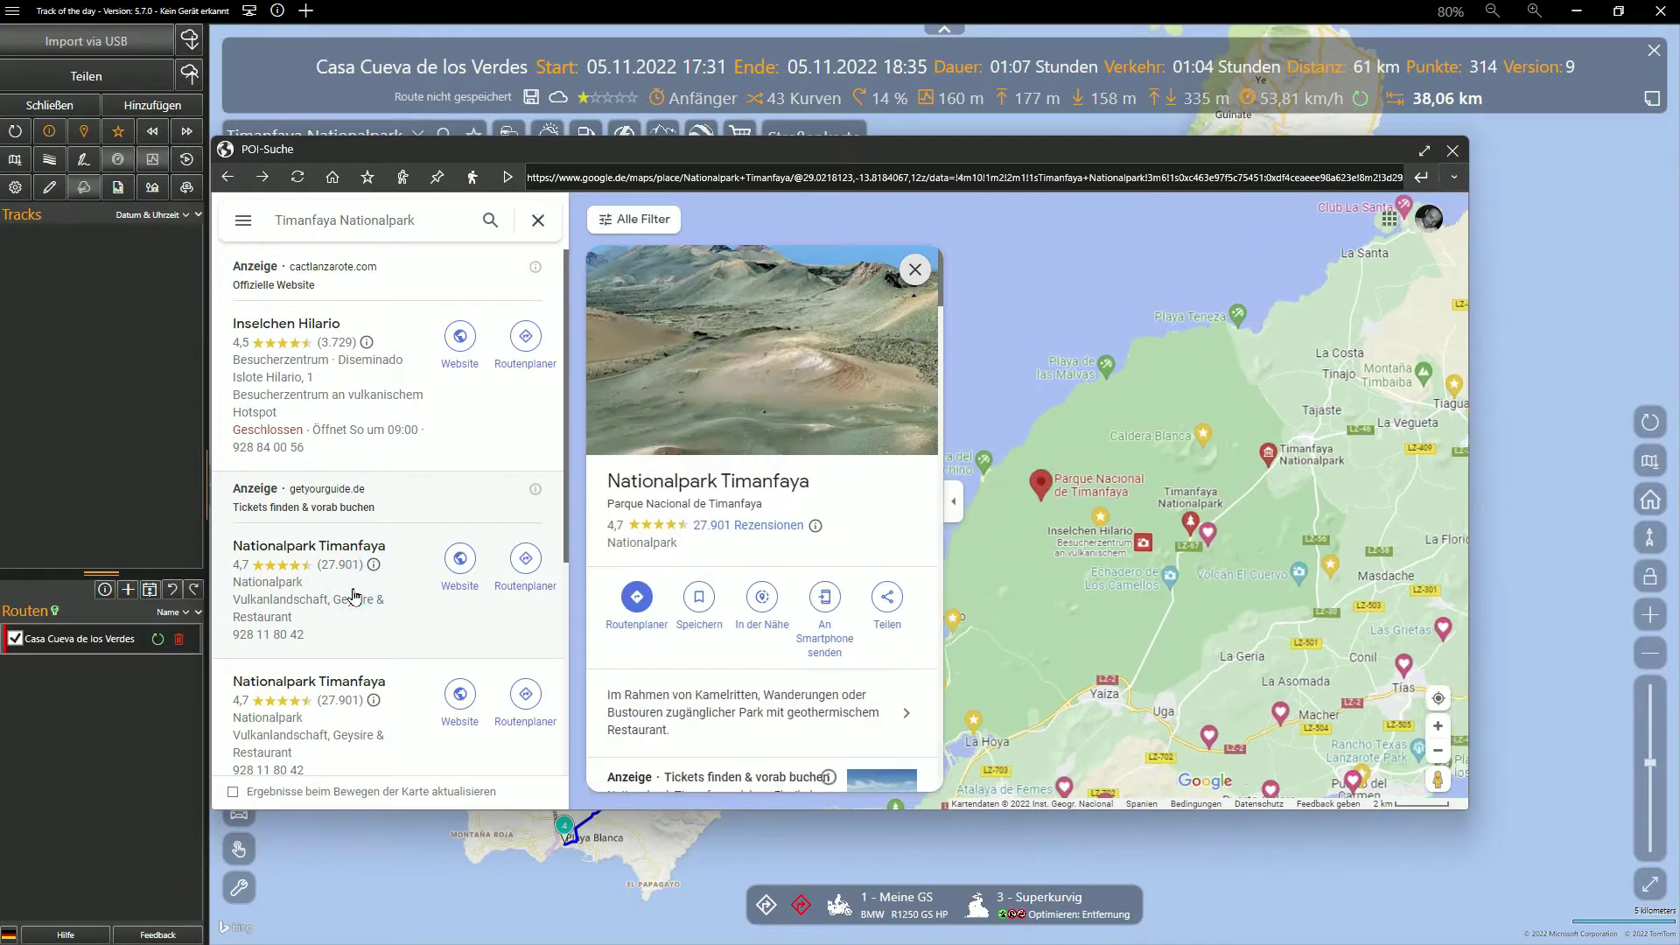
click(806, 366)
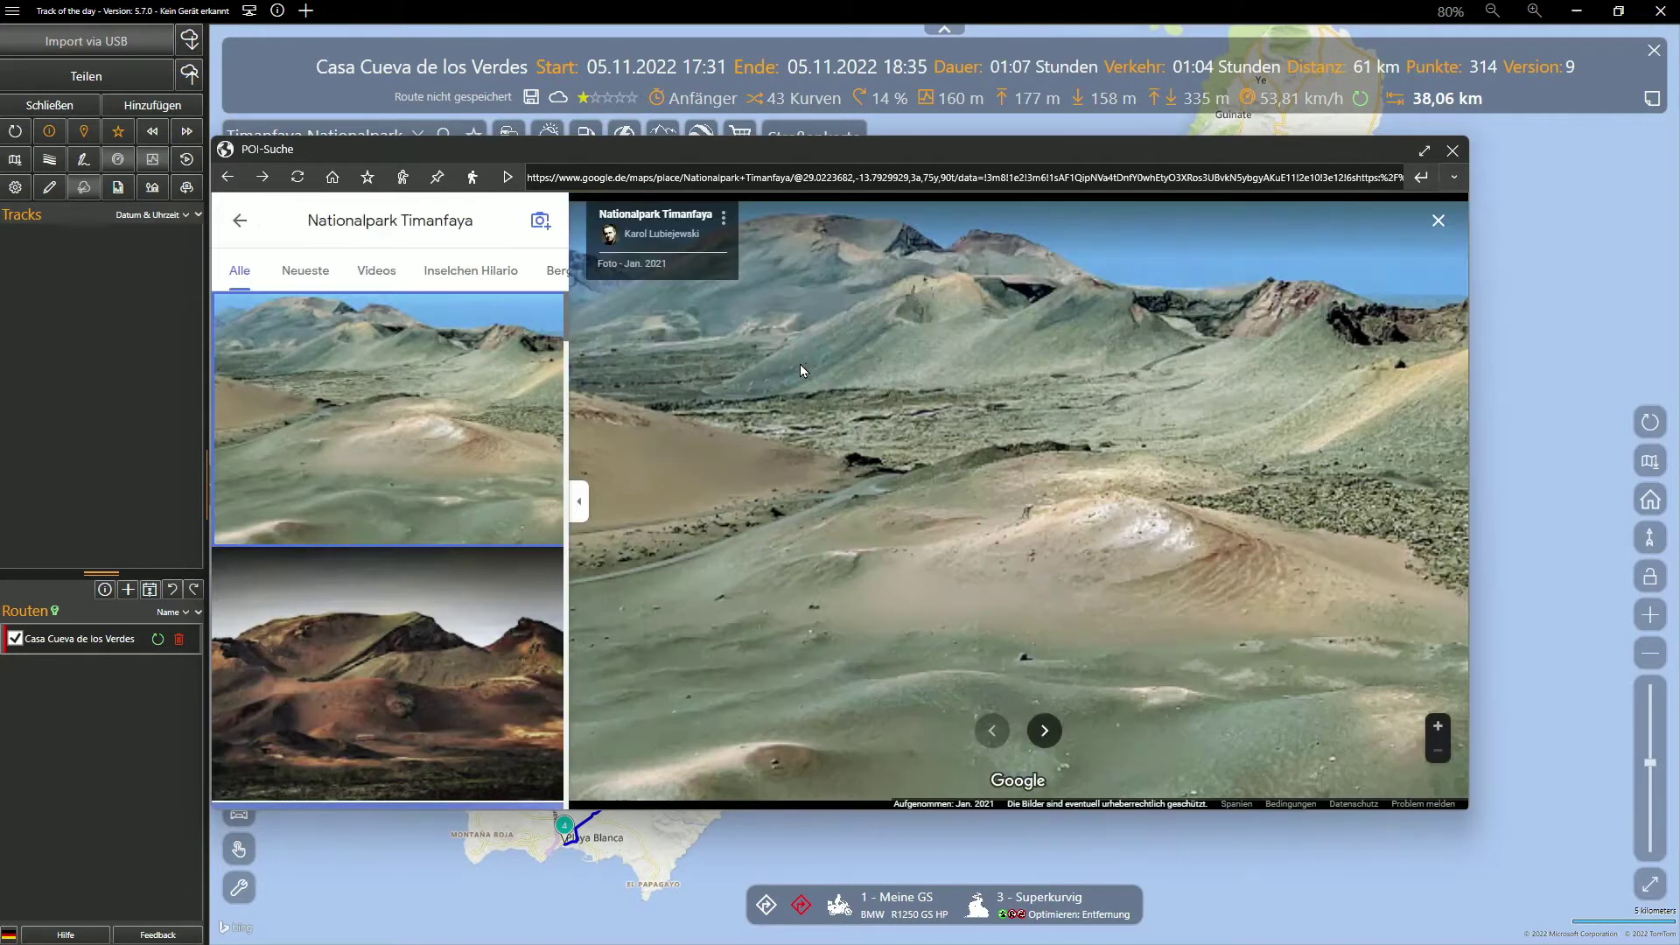
scroll(386, 460, down, 10)
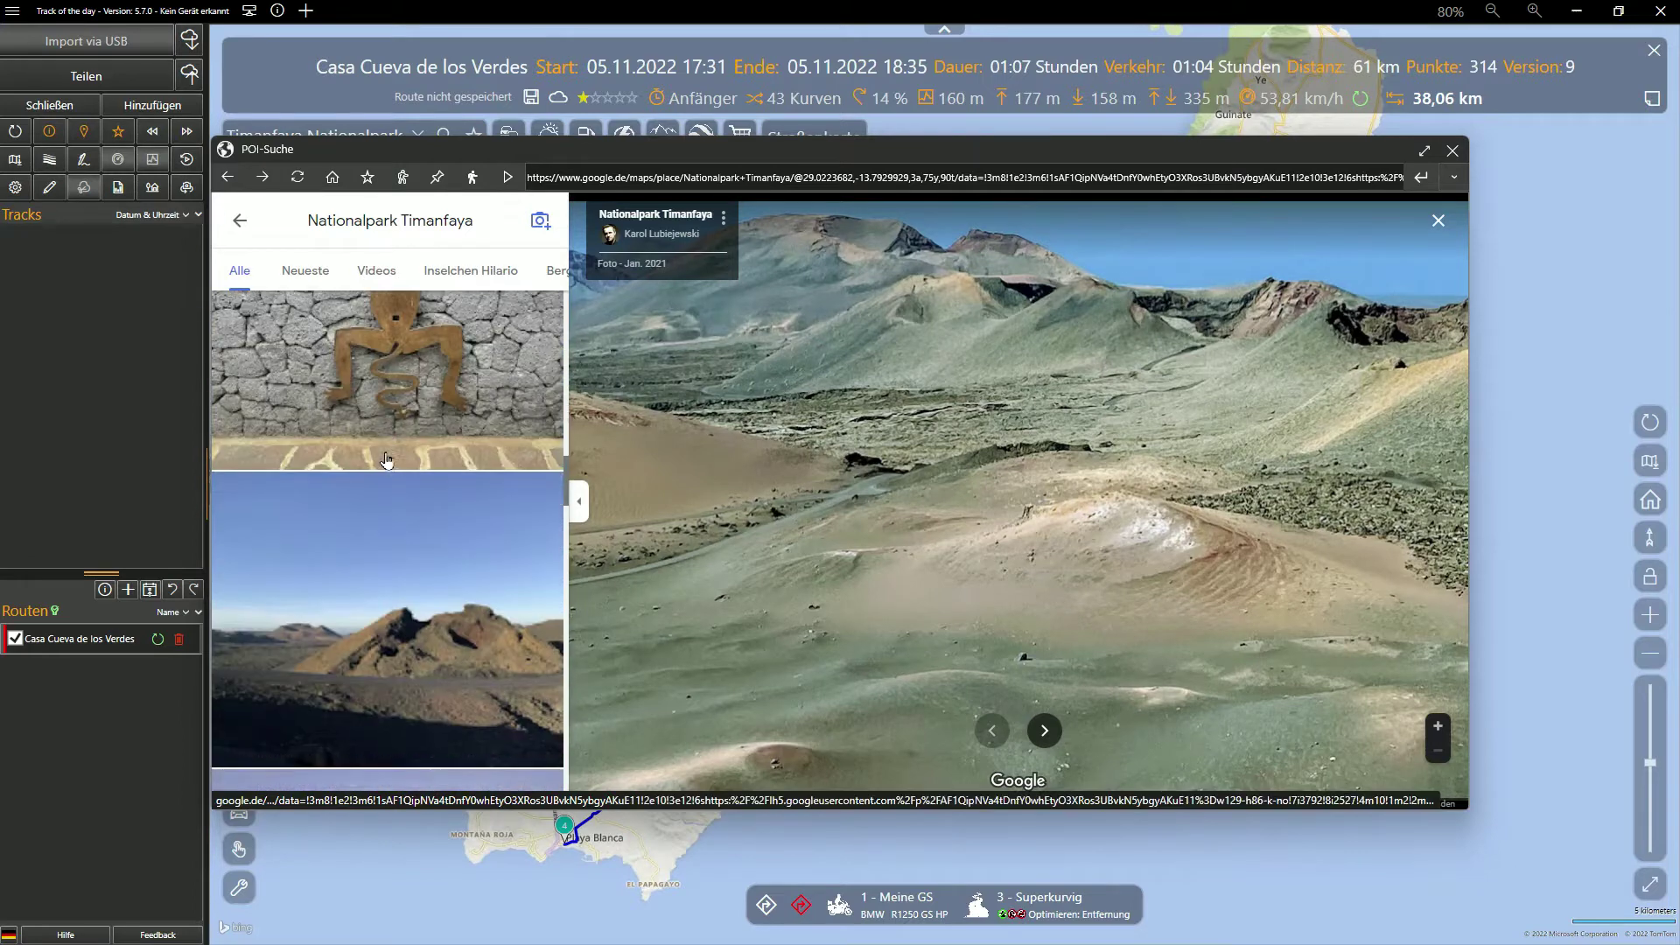
scroll(386, 460, down, 10)
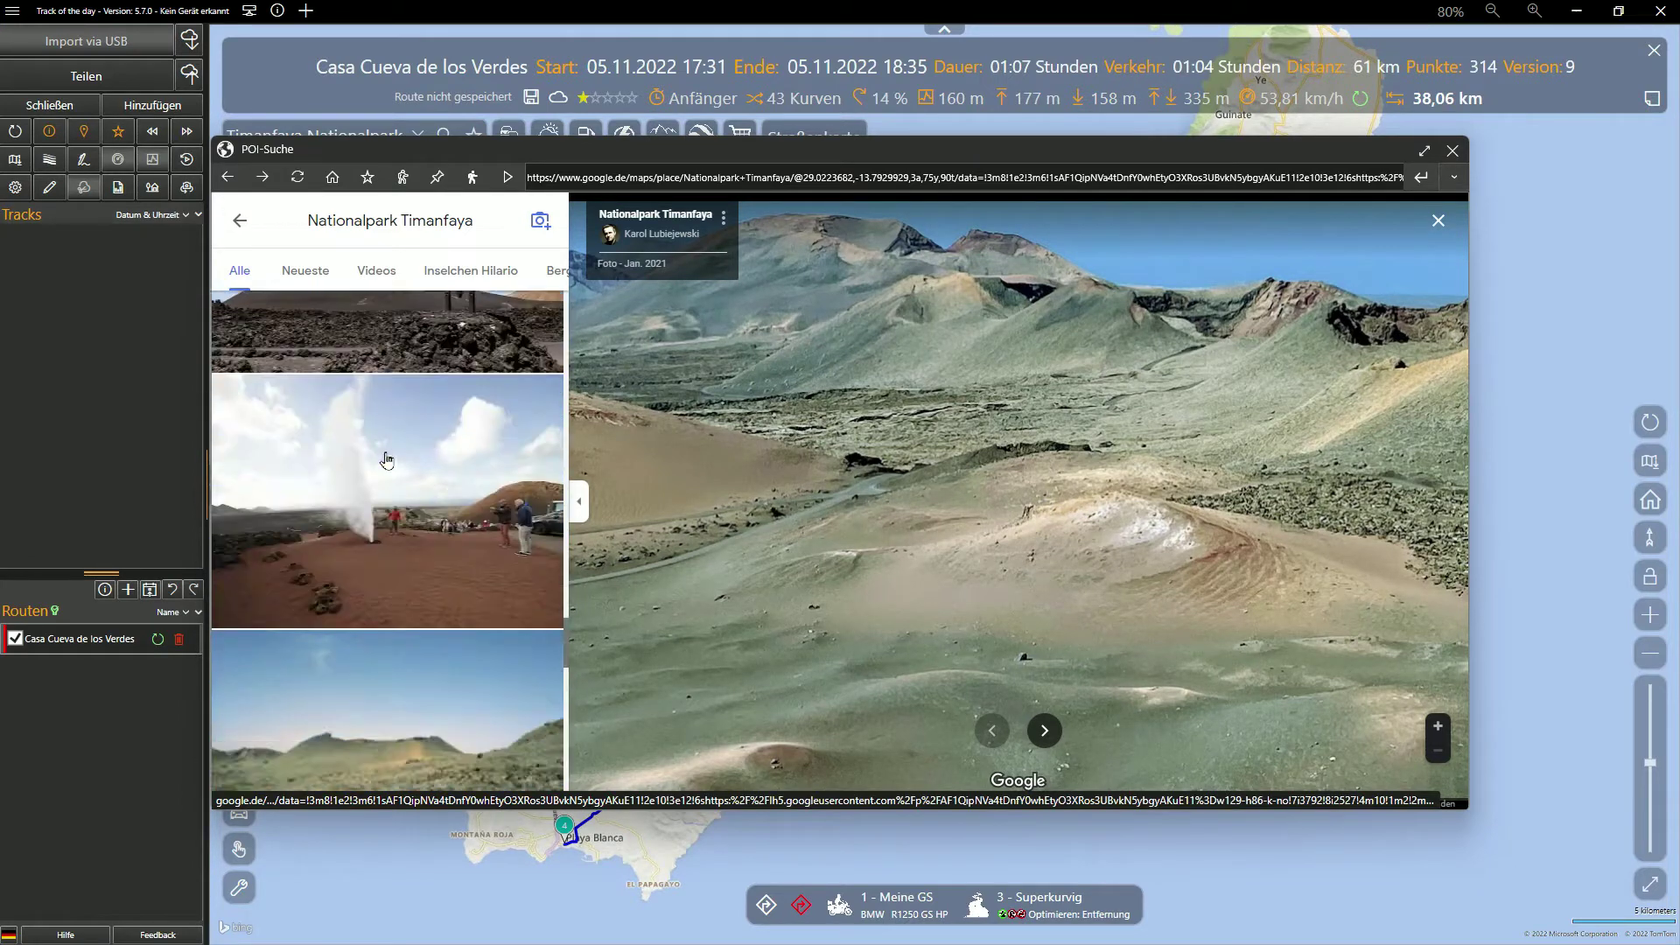
scroll(386, 460, up, 1)
click(386, 460)
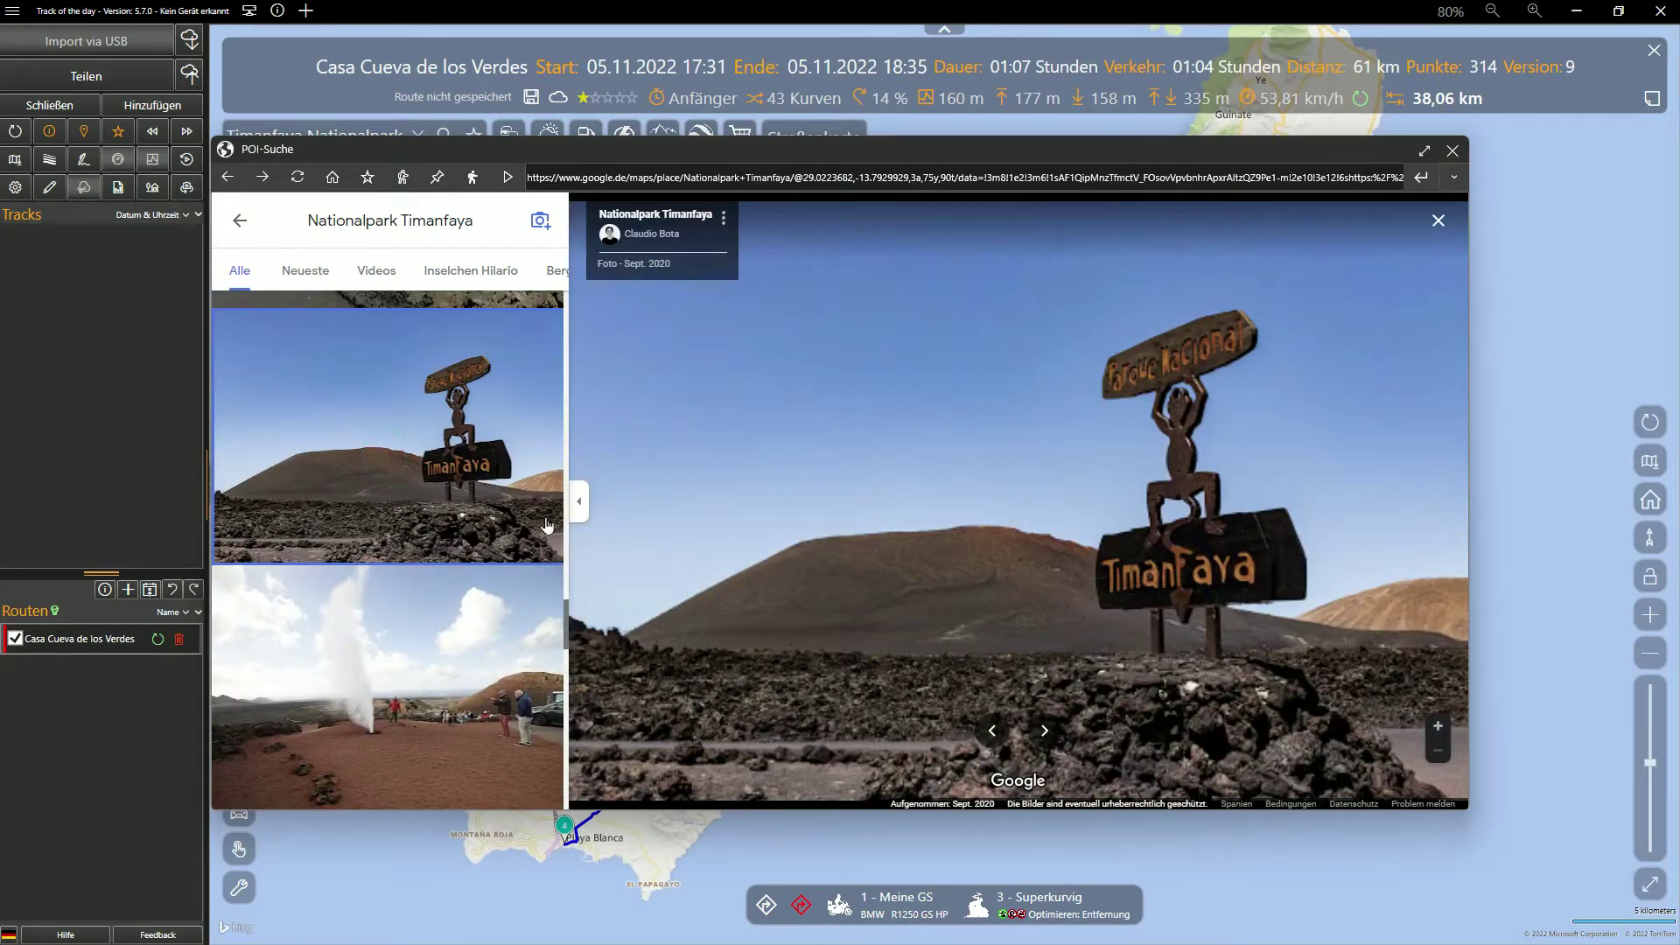
click(580, 506)
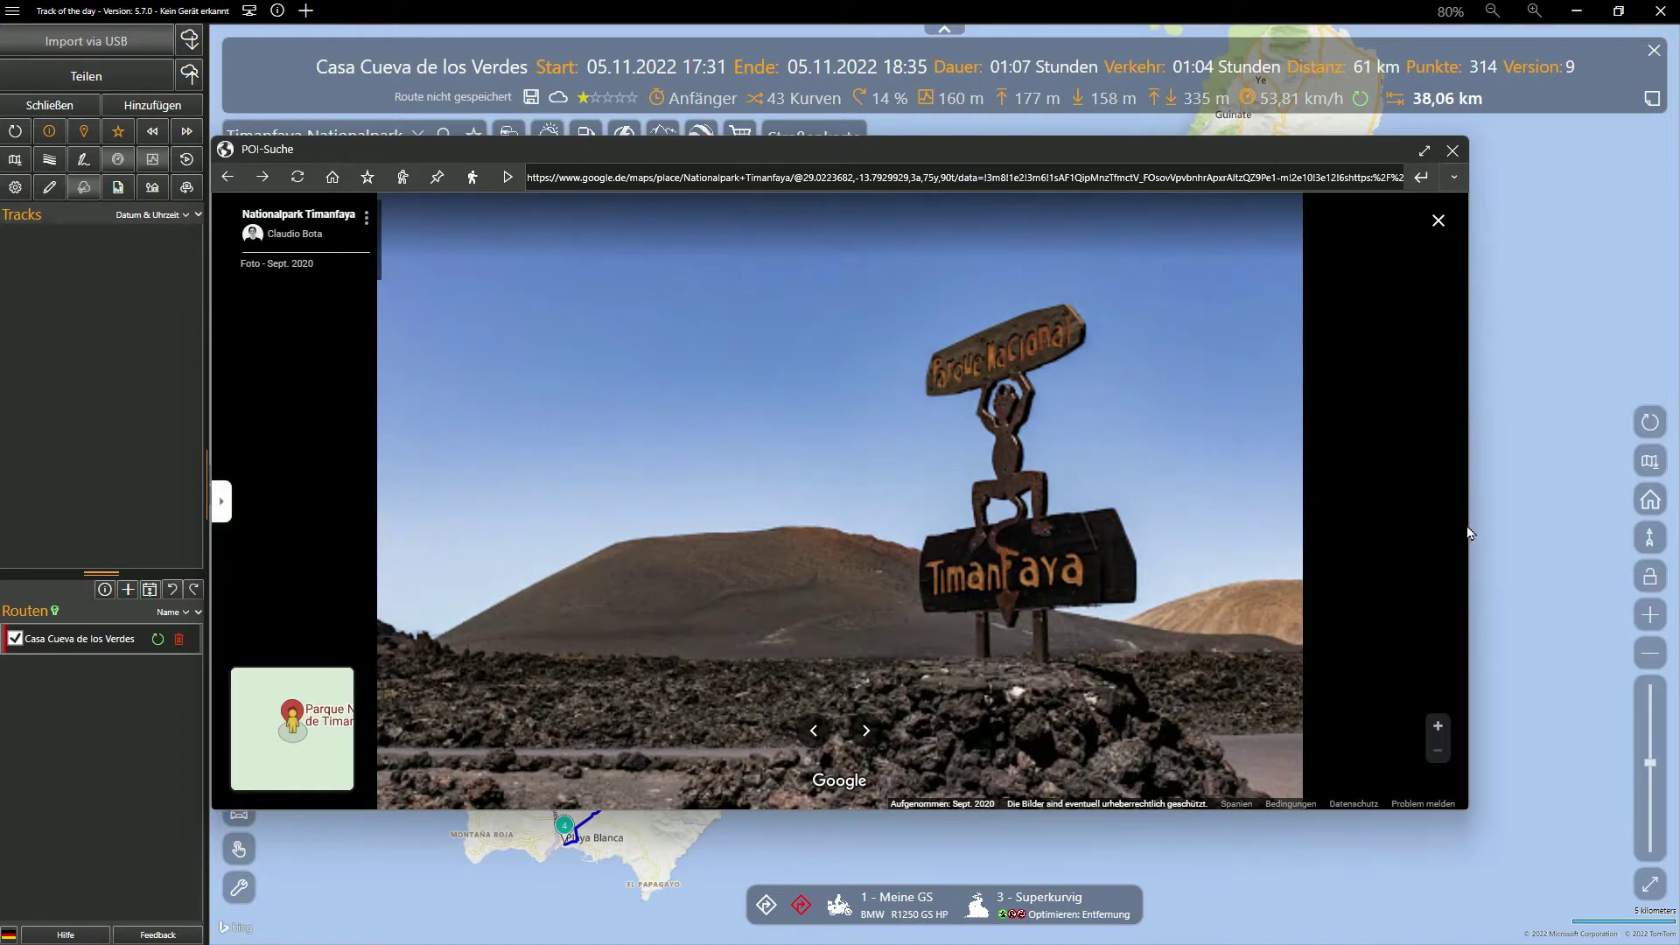
drag(1469, 523, 1142, 549)
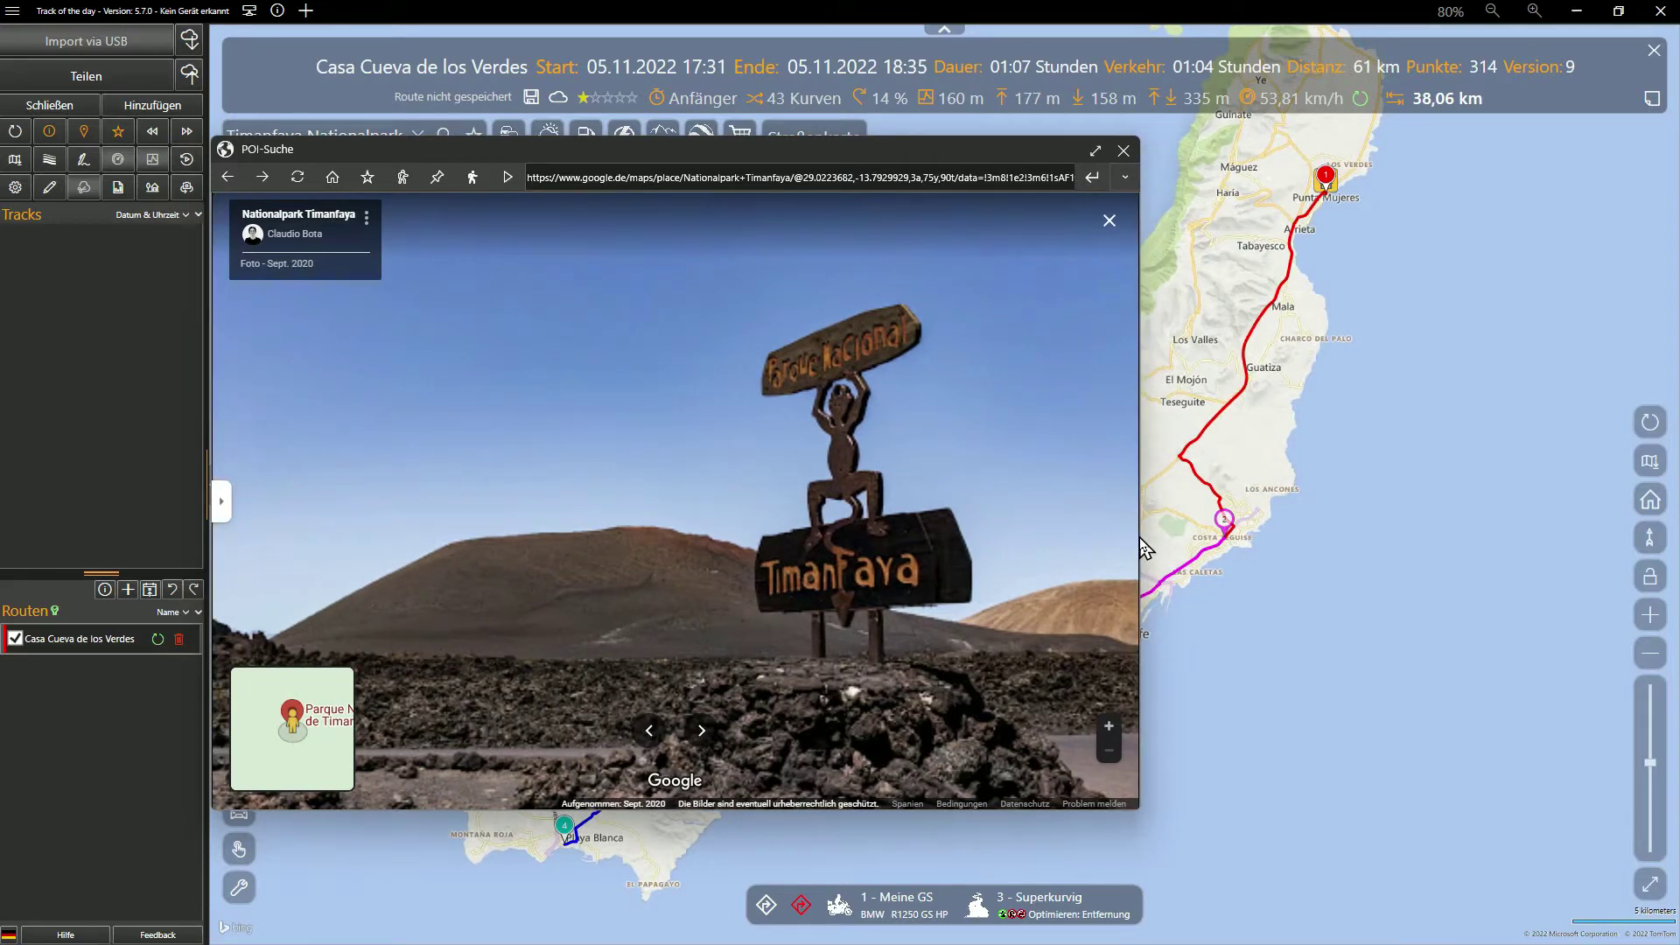
Save Nationalpark Timanfaya as a #Lanzarote POI and add it as a via point
click(368, 177)
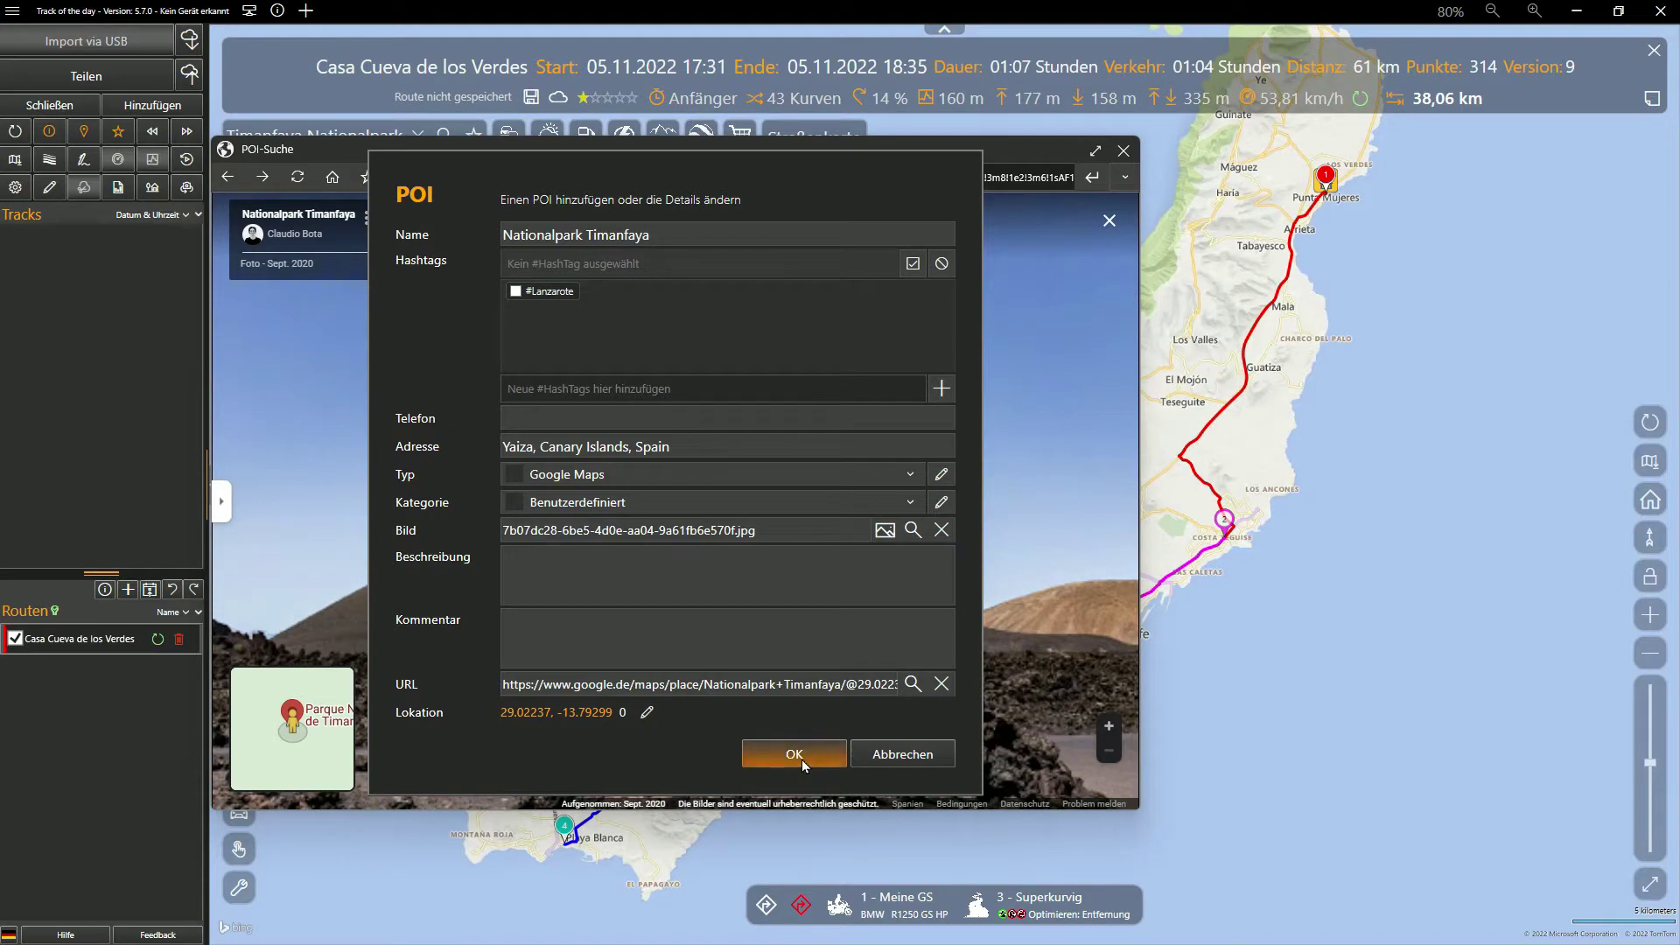
click(516, 292)
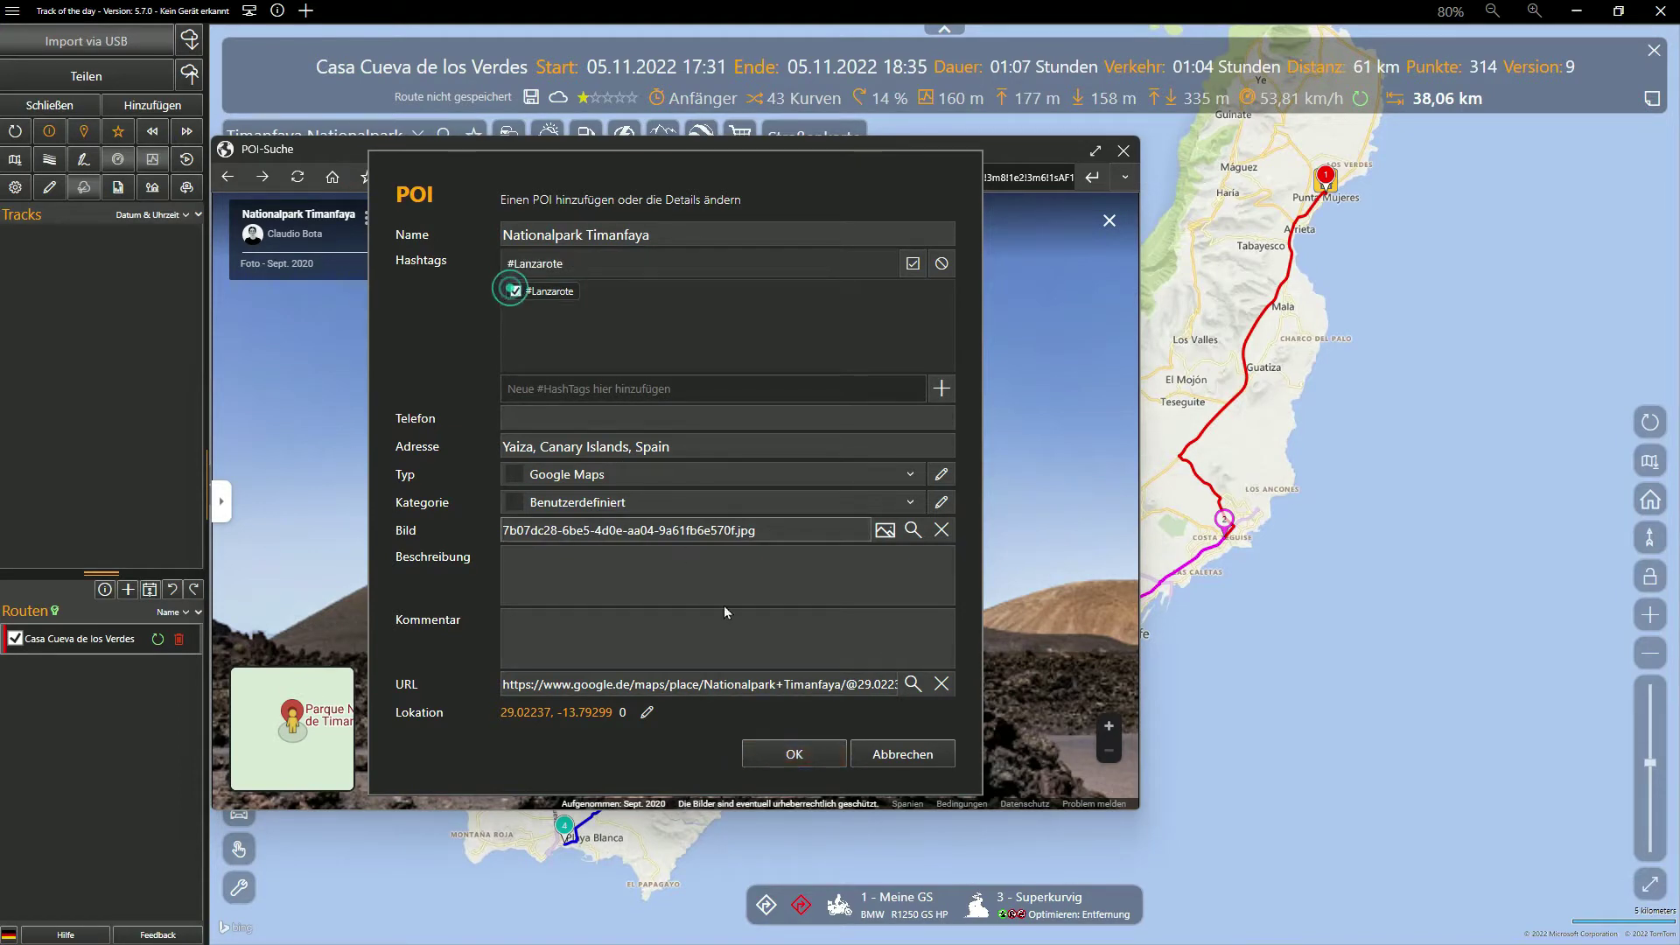
click(794, 755)
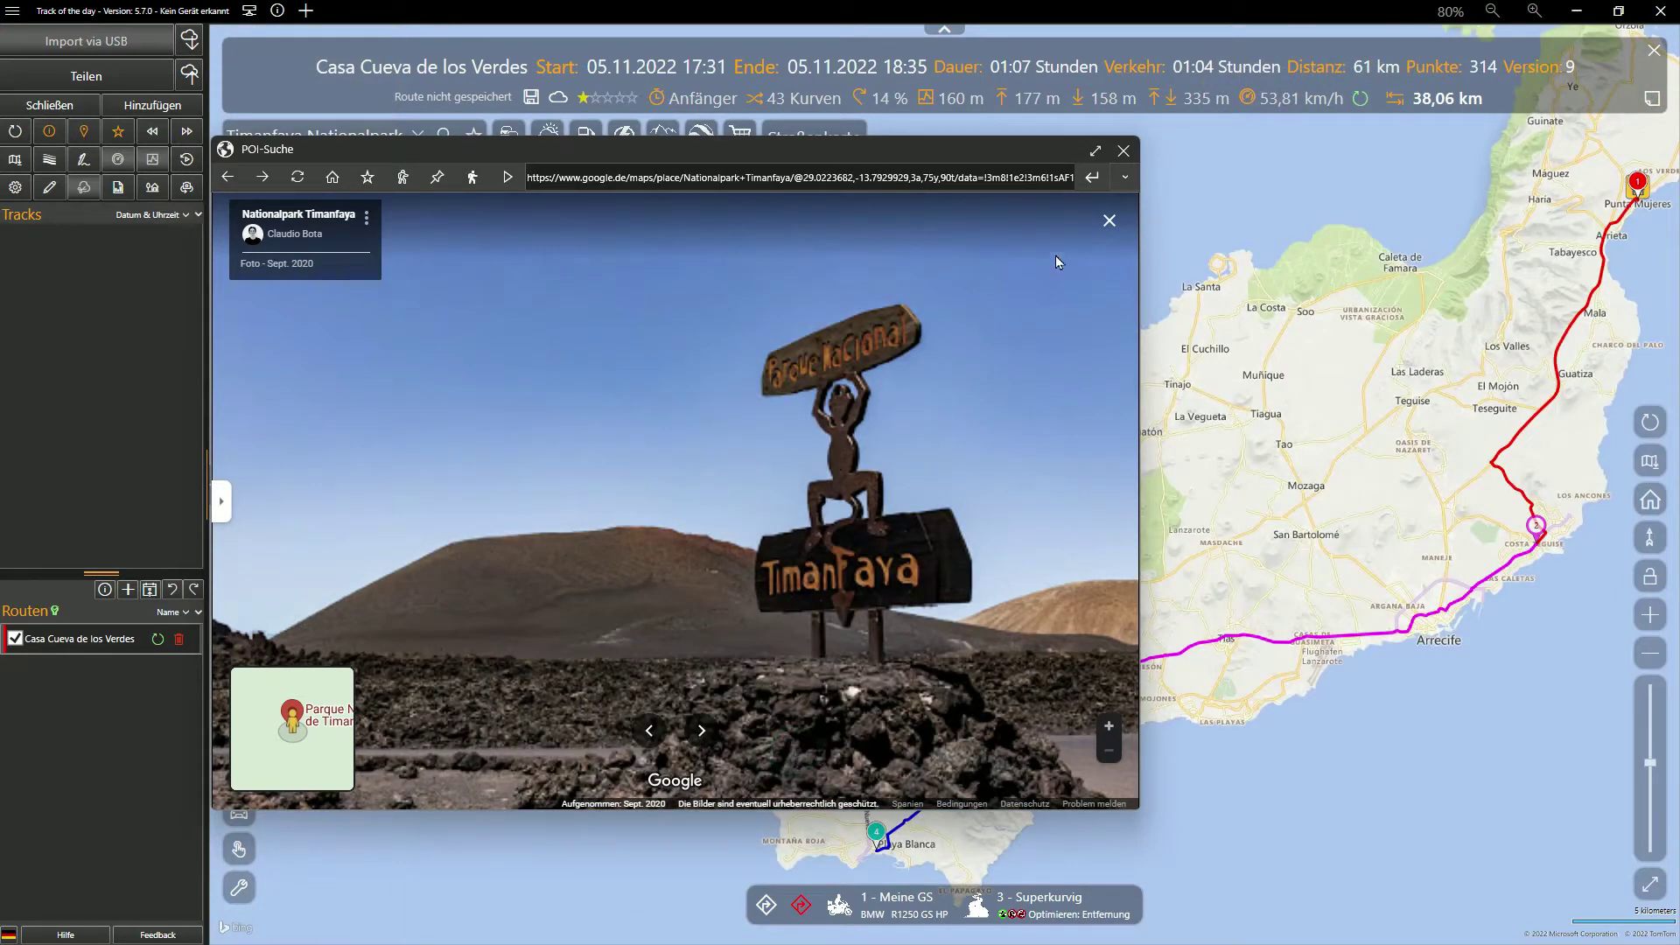
click(1124, 151)
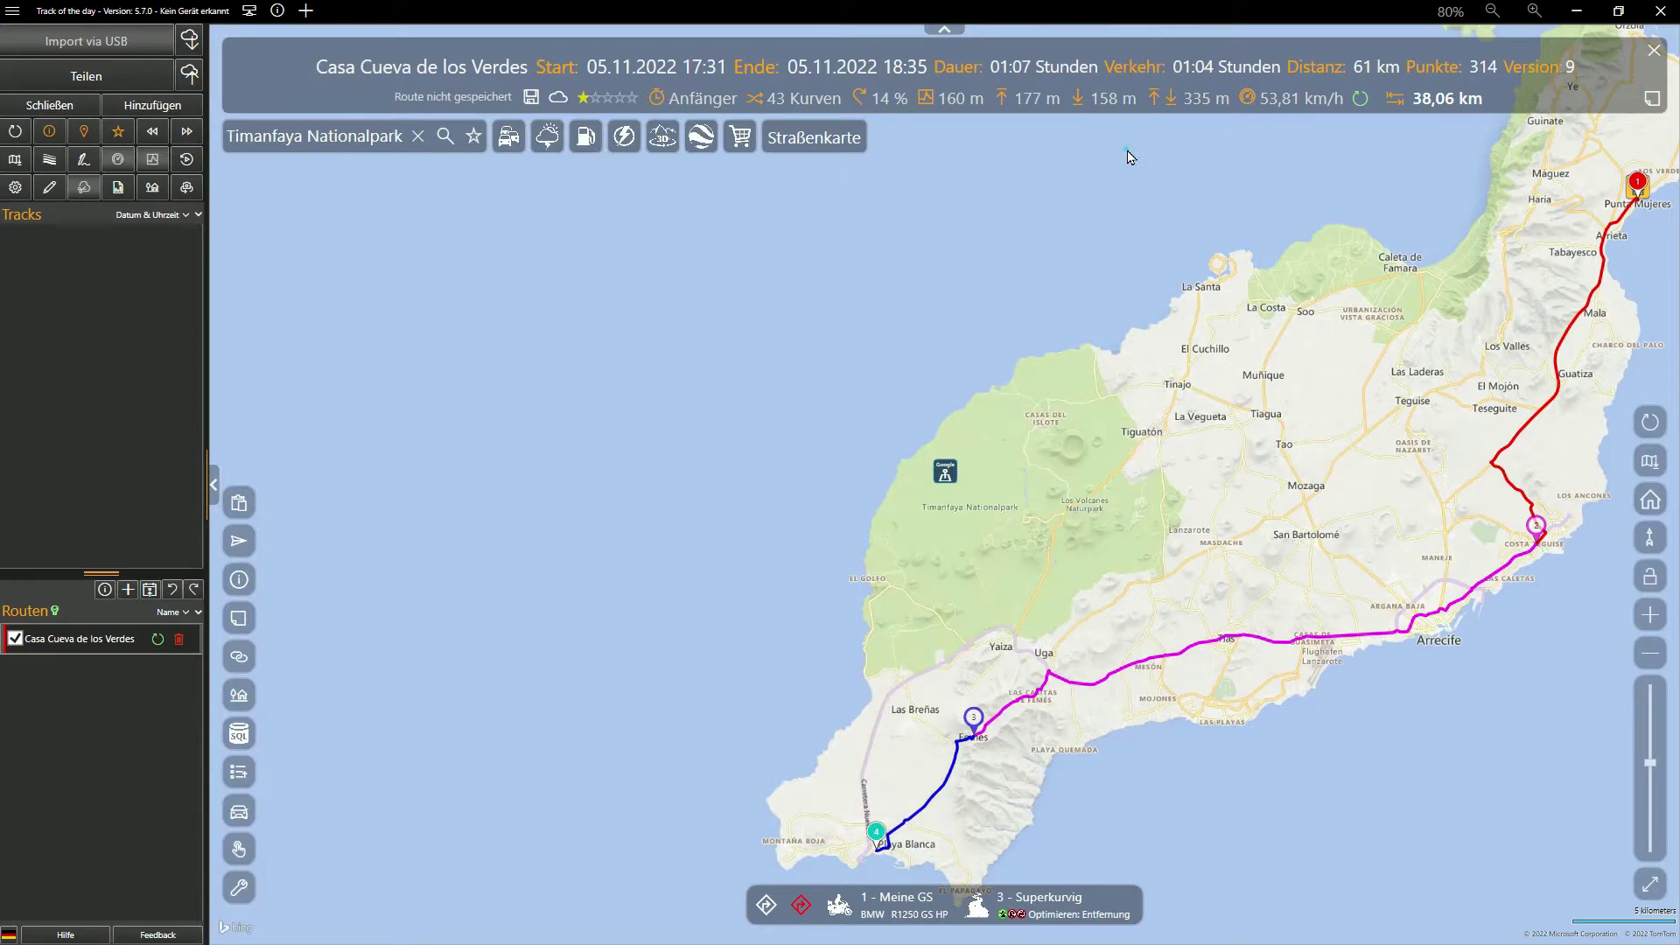
click(955, 485)
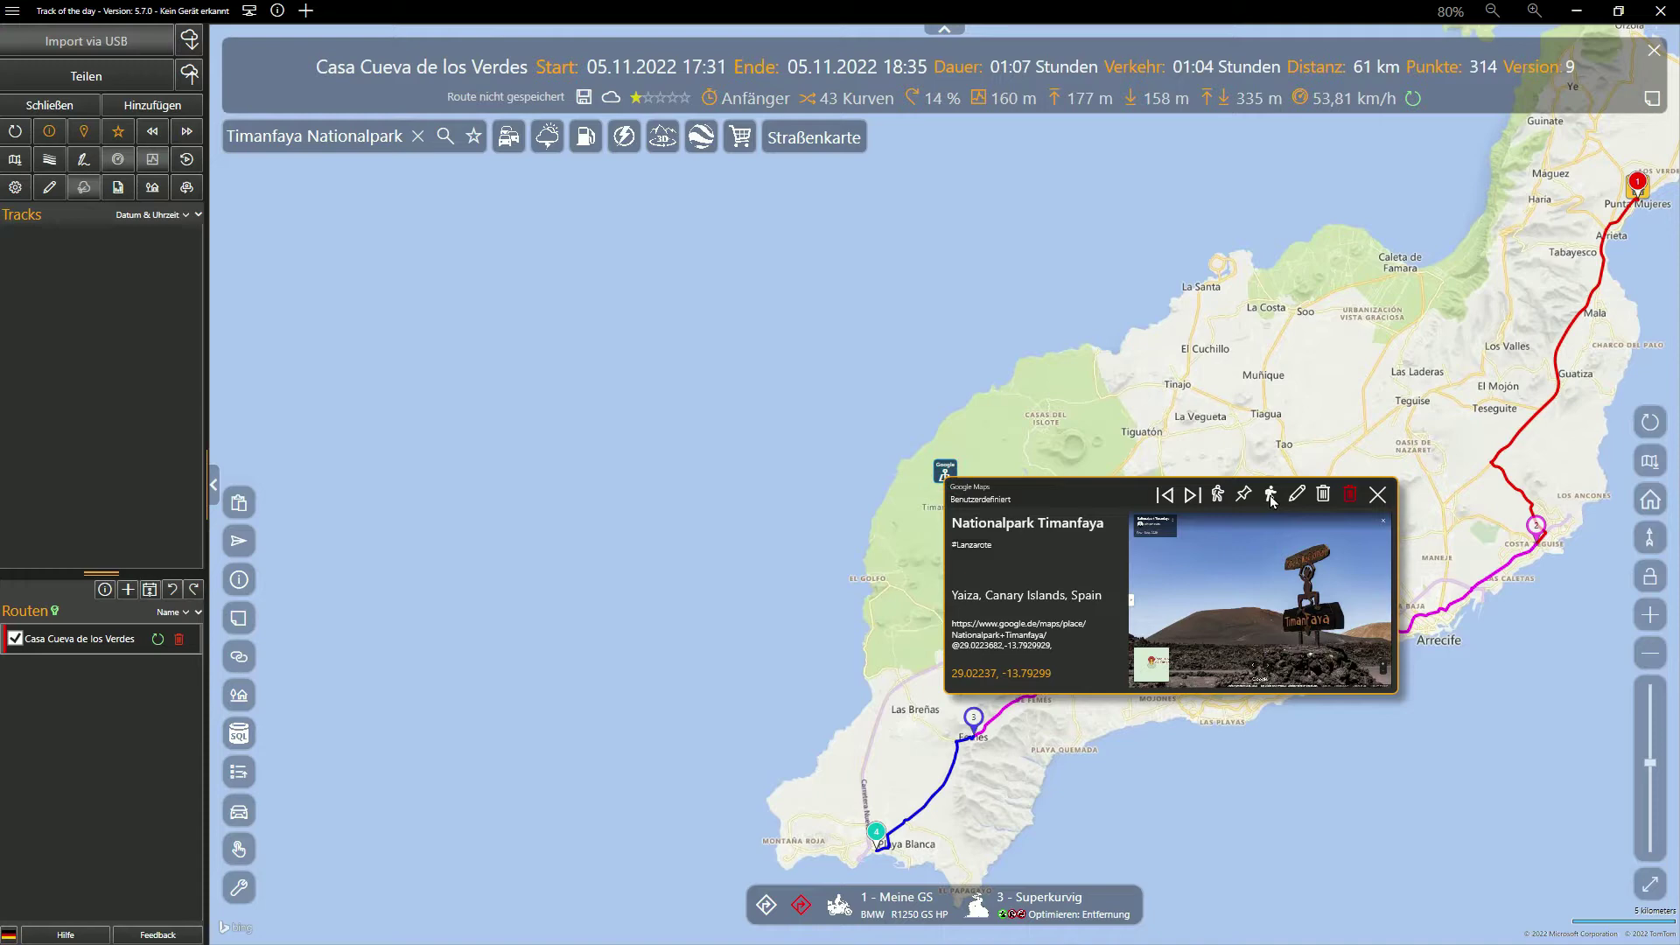
click(1270, 496)
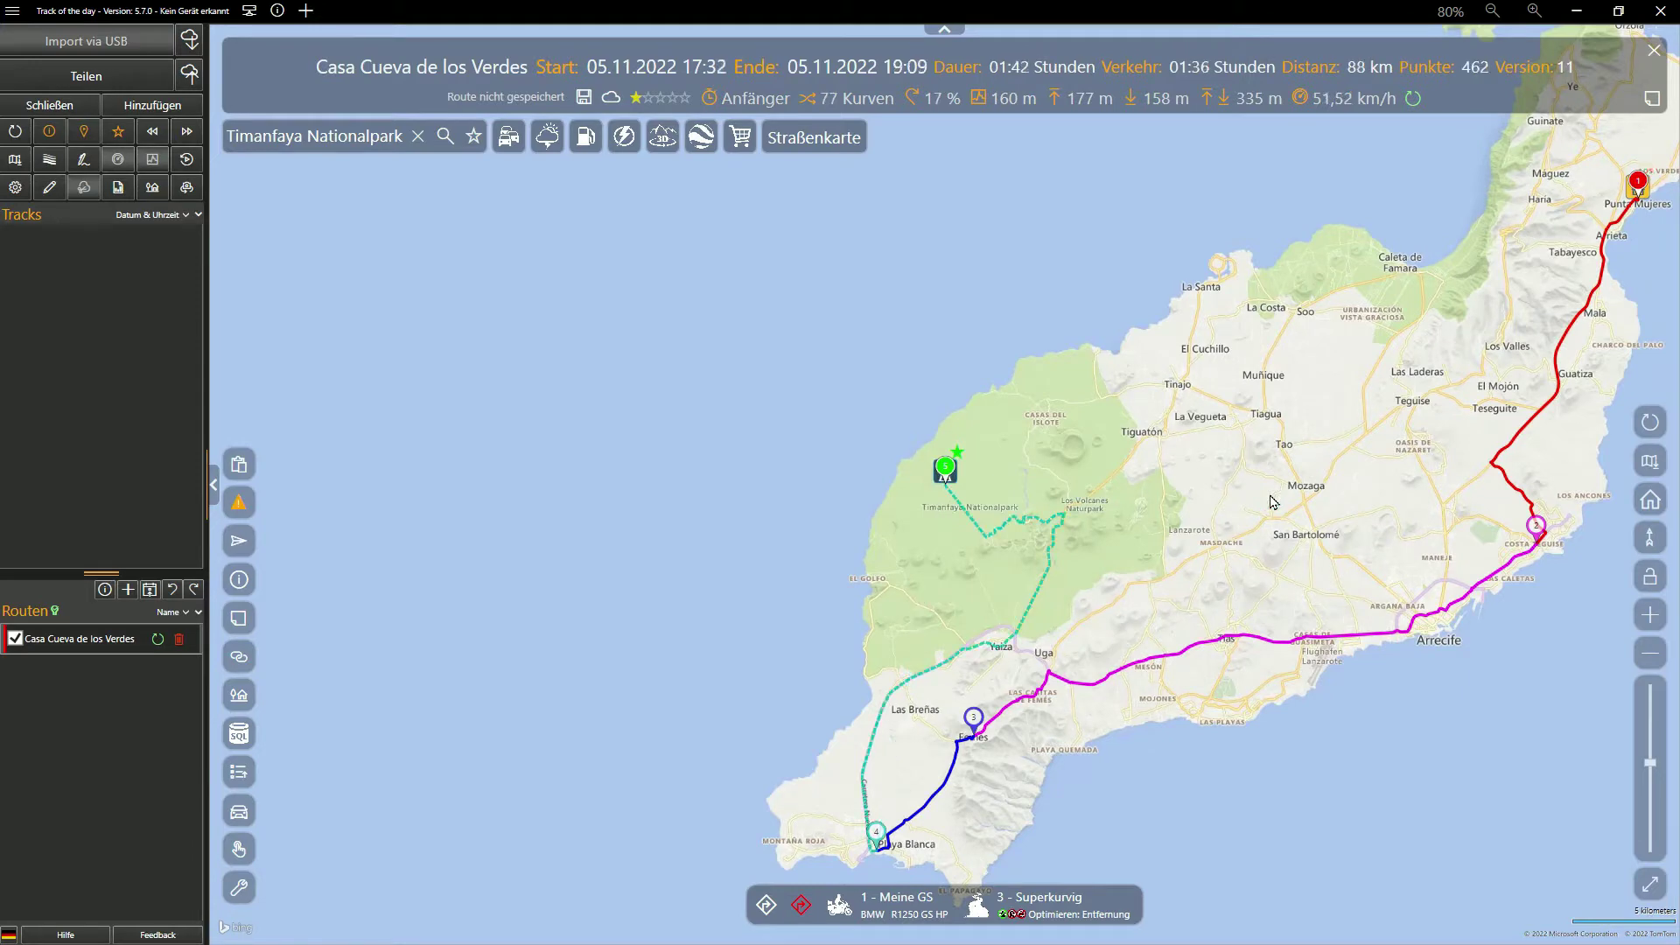
Zoom in near Timanfaya and inspect the unreachable-endpoint warning under Warnungen und Fehler
double_click(962, 543)
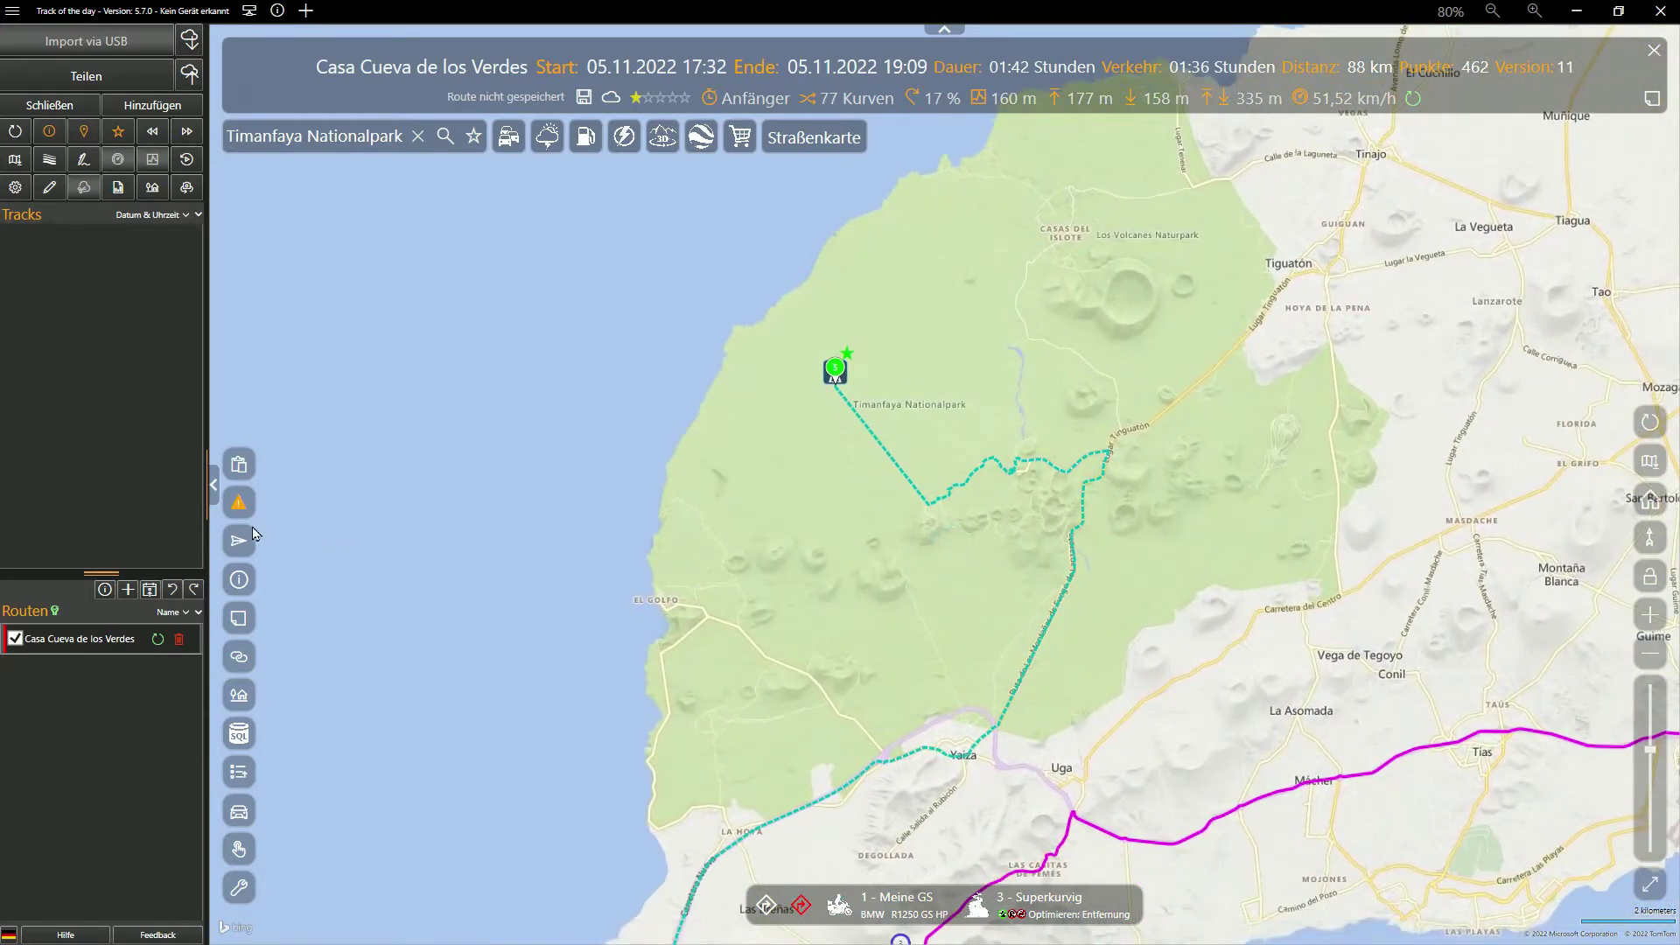
click(238, 508)
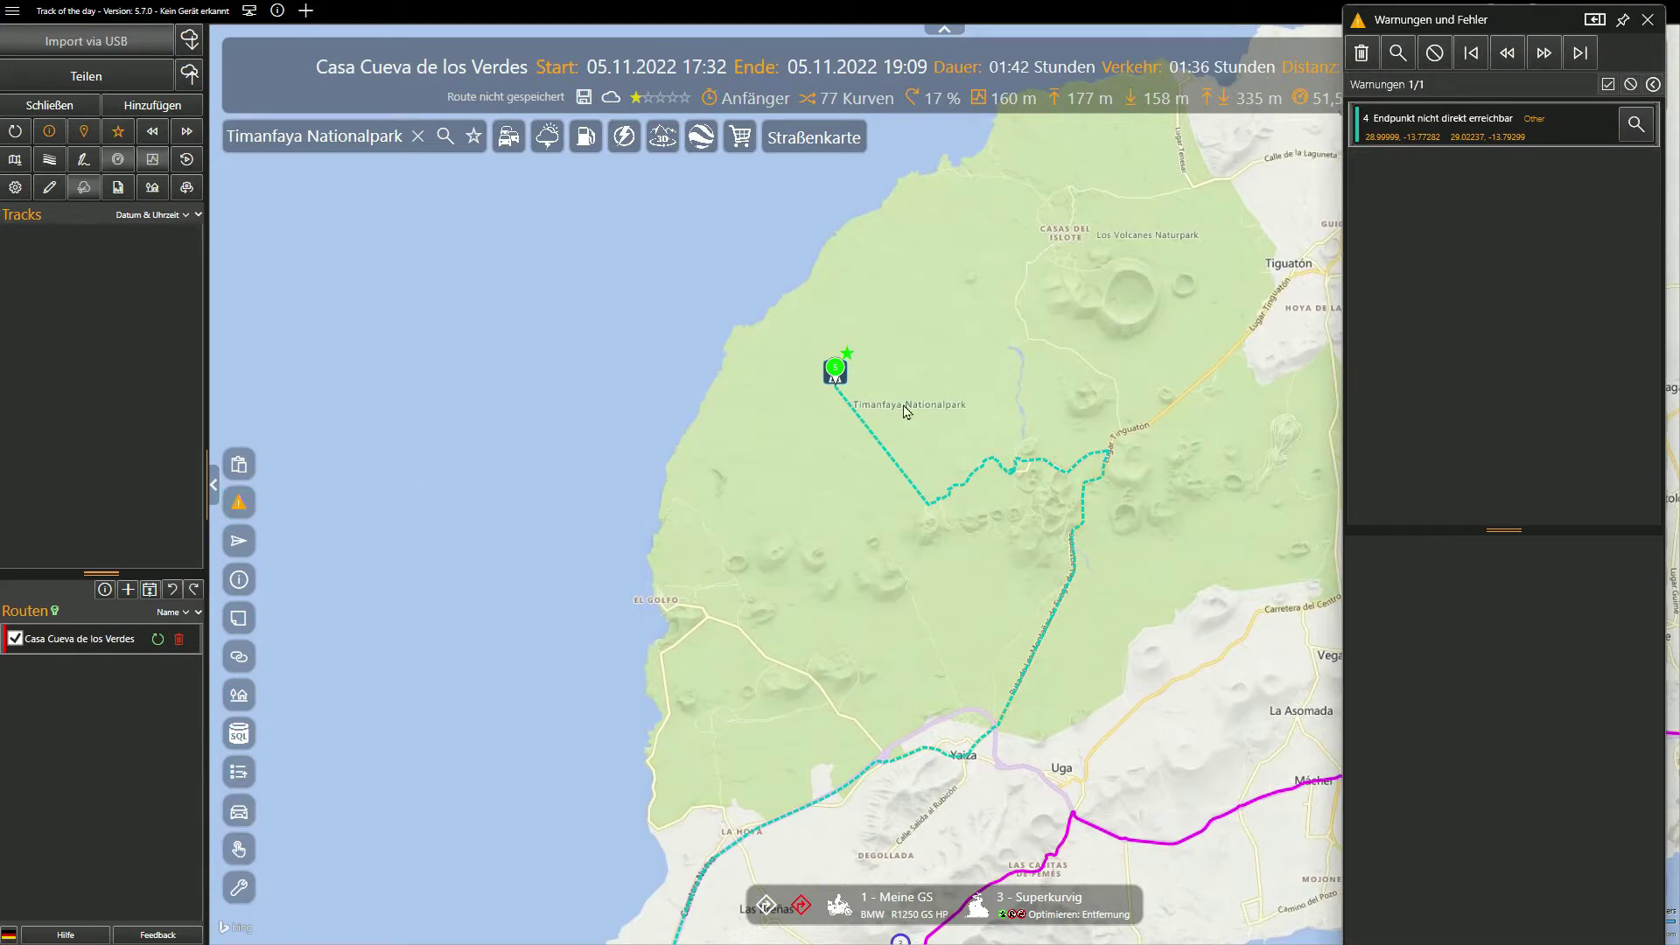
click(1645, 131)
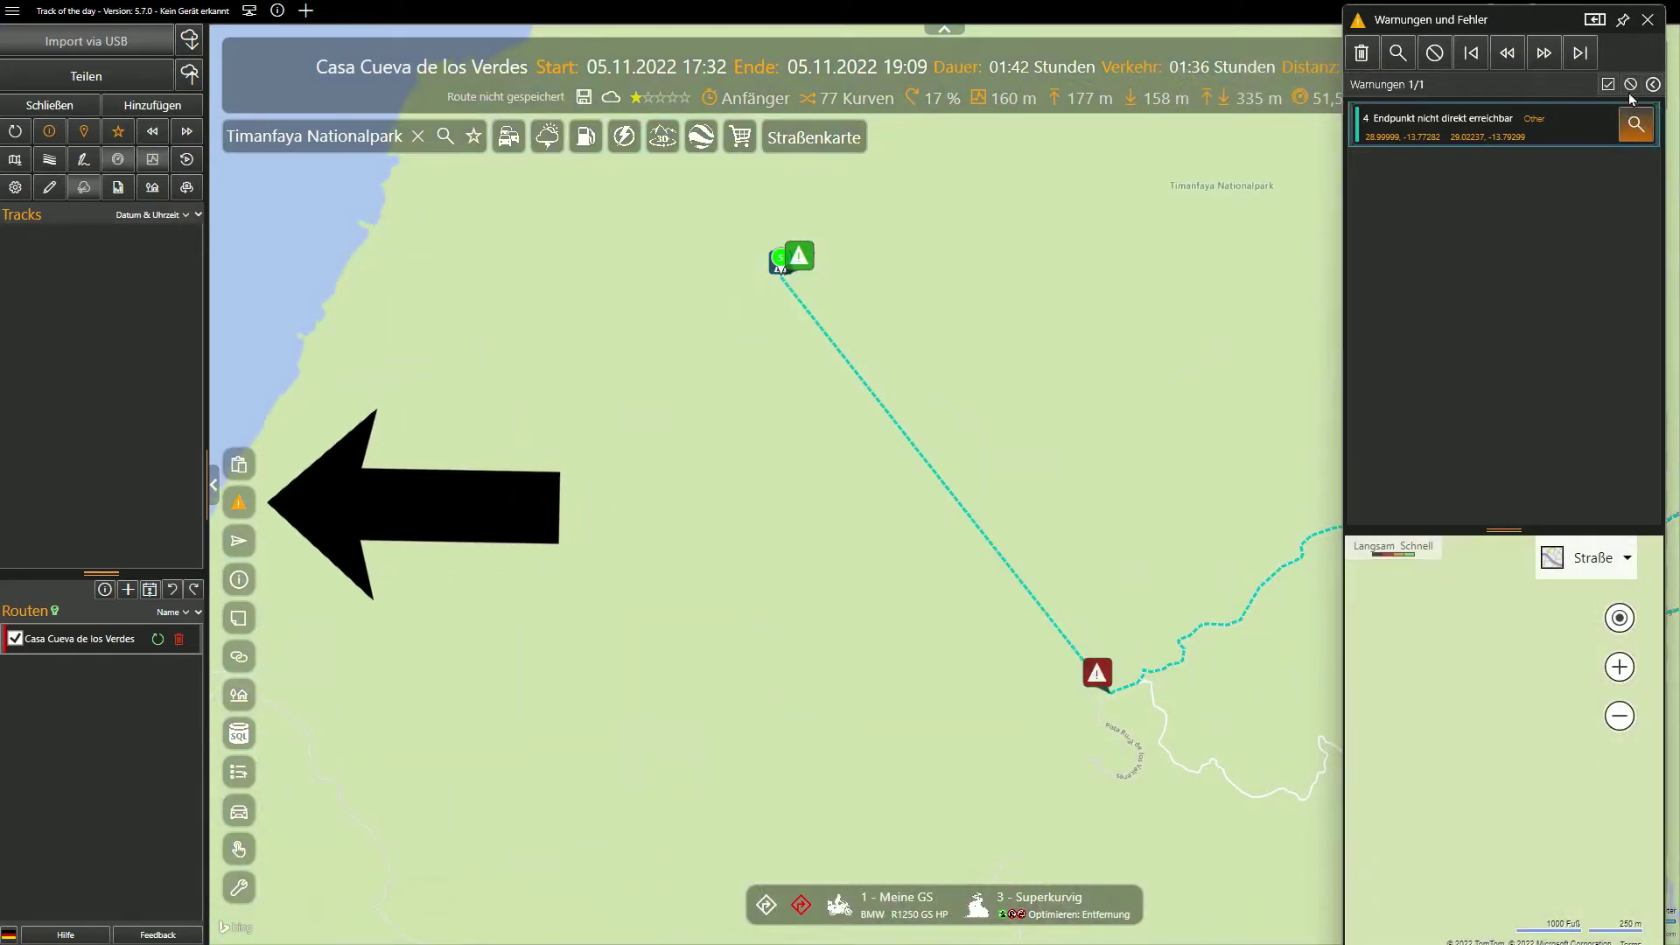
click(1647, 20)
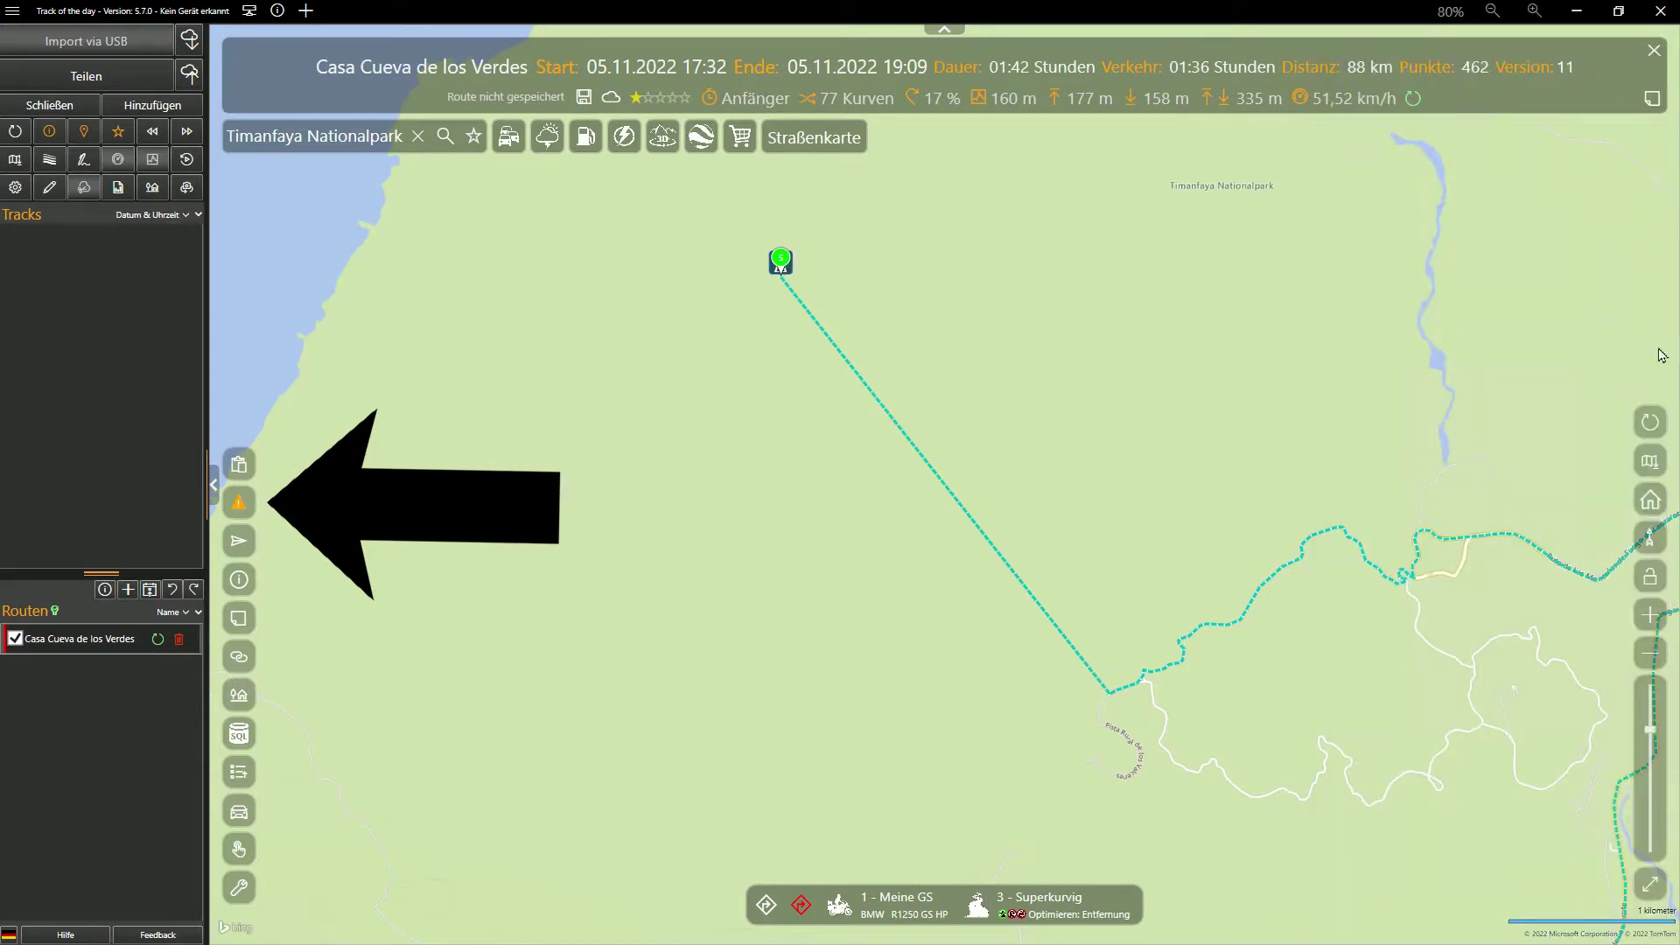
Switch the map to Luftbildkarte aerial imagery and pan toward the park stop
click(1651, 458)
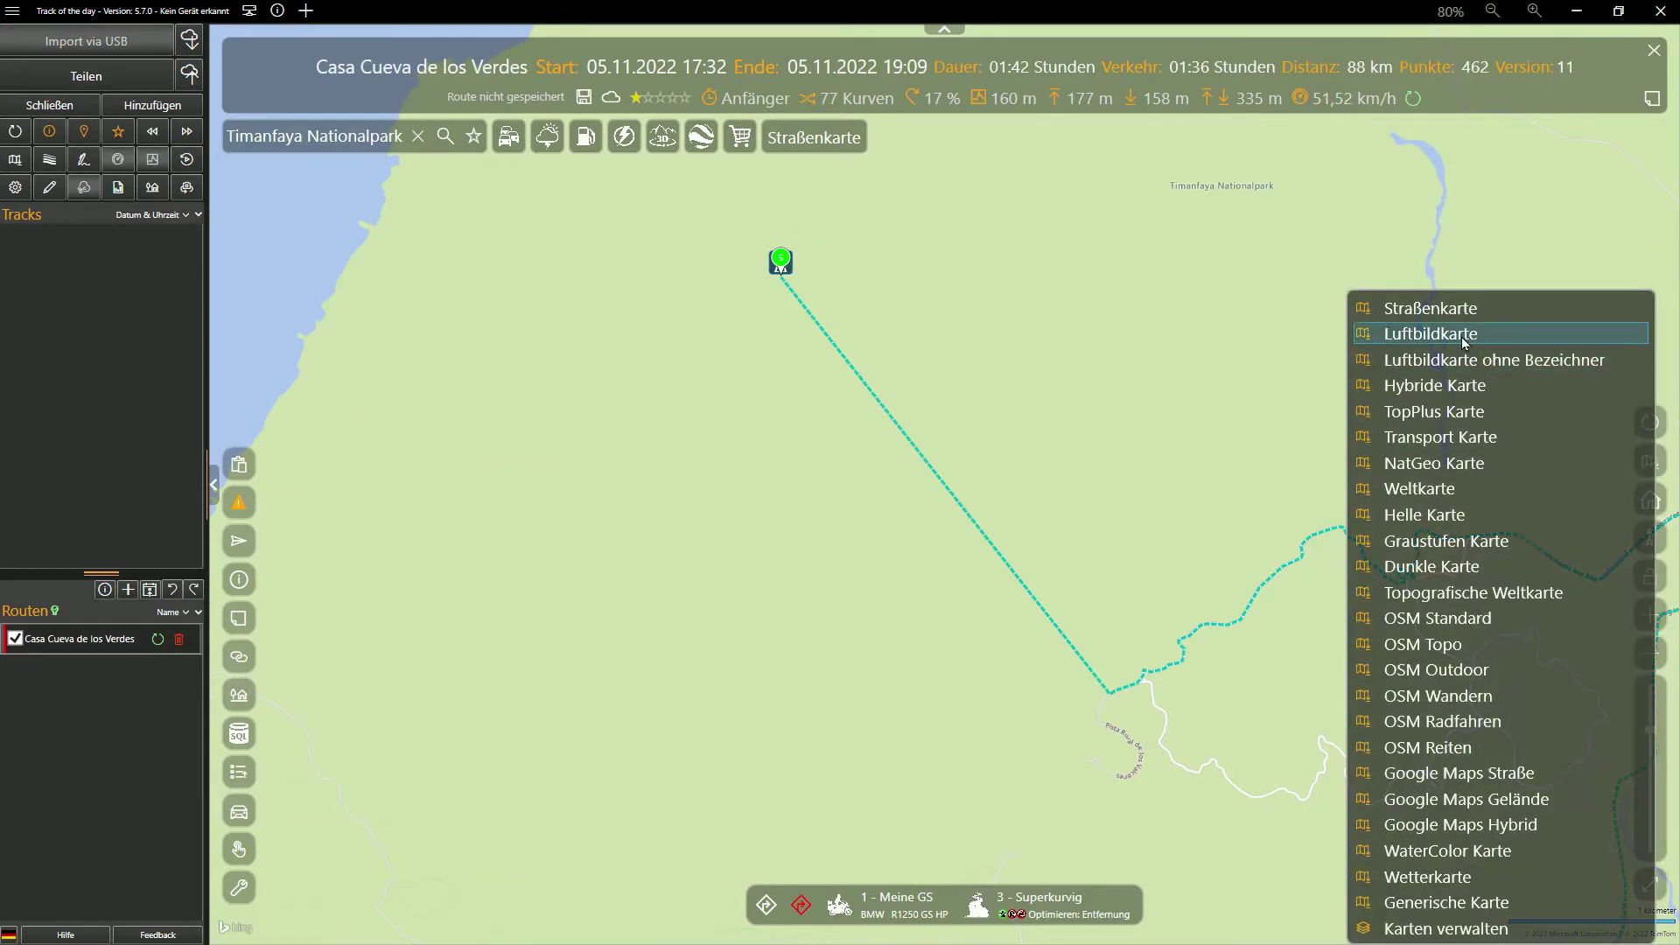
click(1462, 336)
drag(1461, 391, 1340, 312)
Open Google Maps POI search and view Islote de Hilario in tilted 3D satellite imagery
right_click(982, 533)
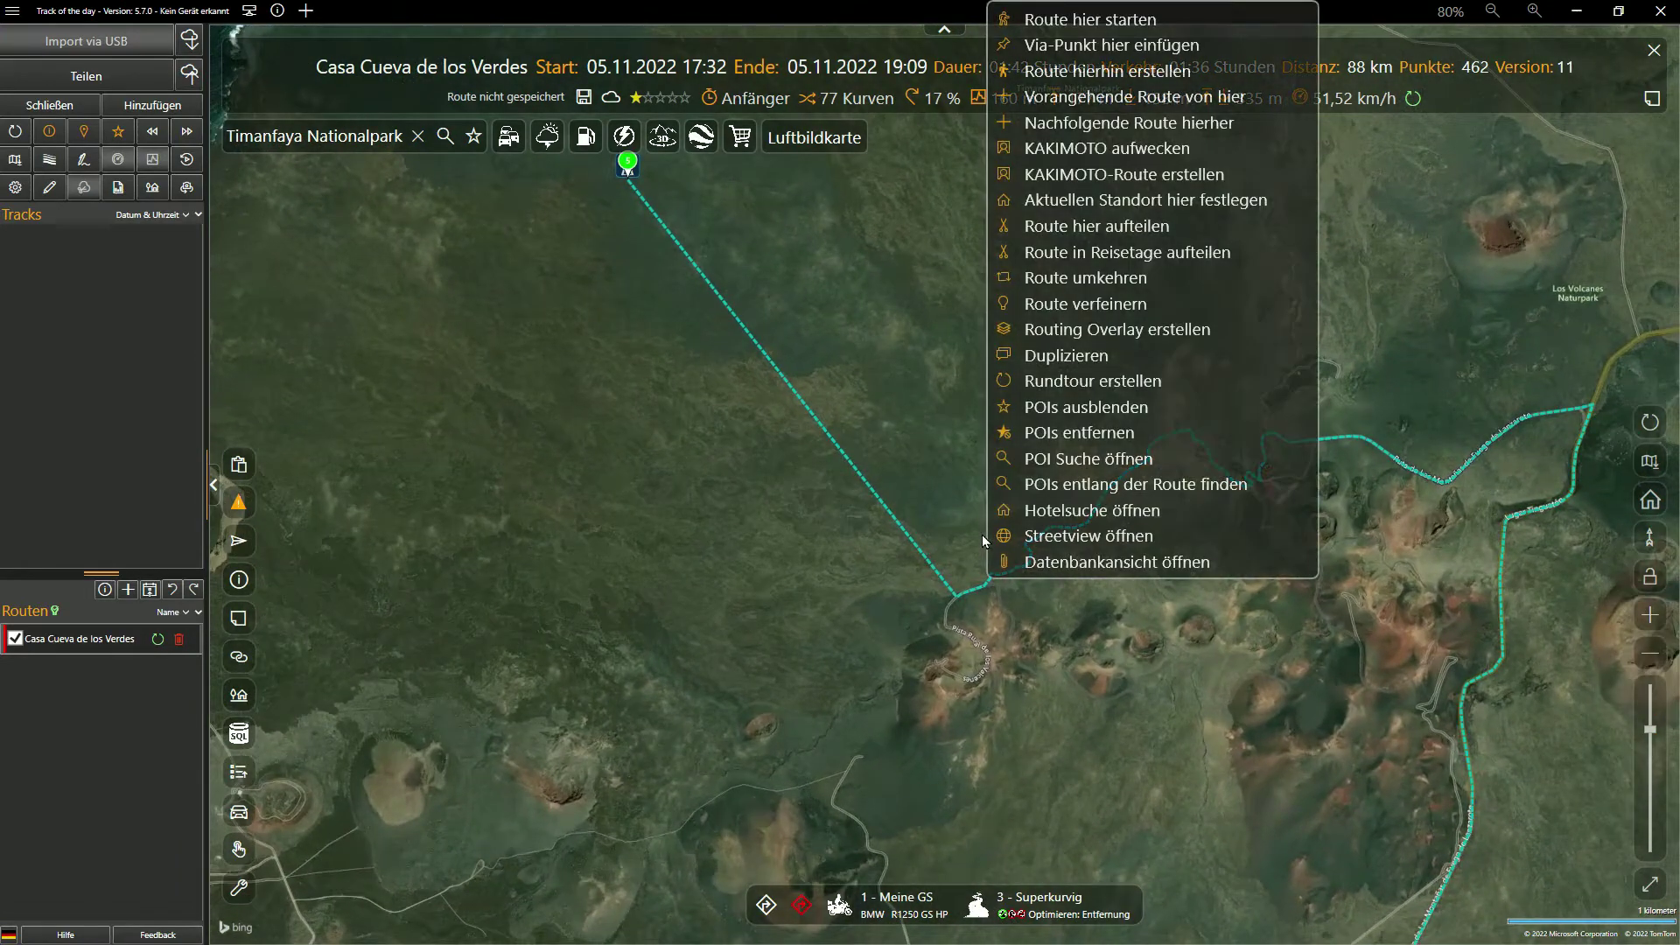
click(1062, 464)
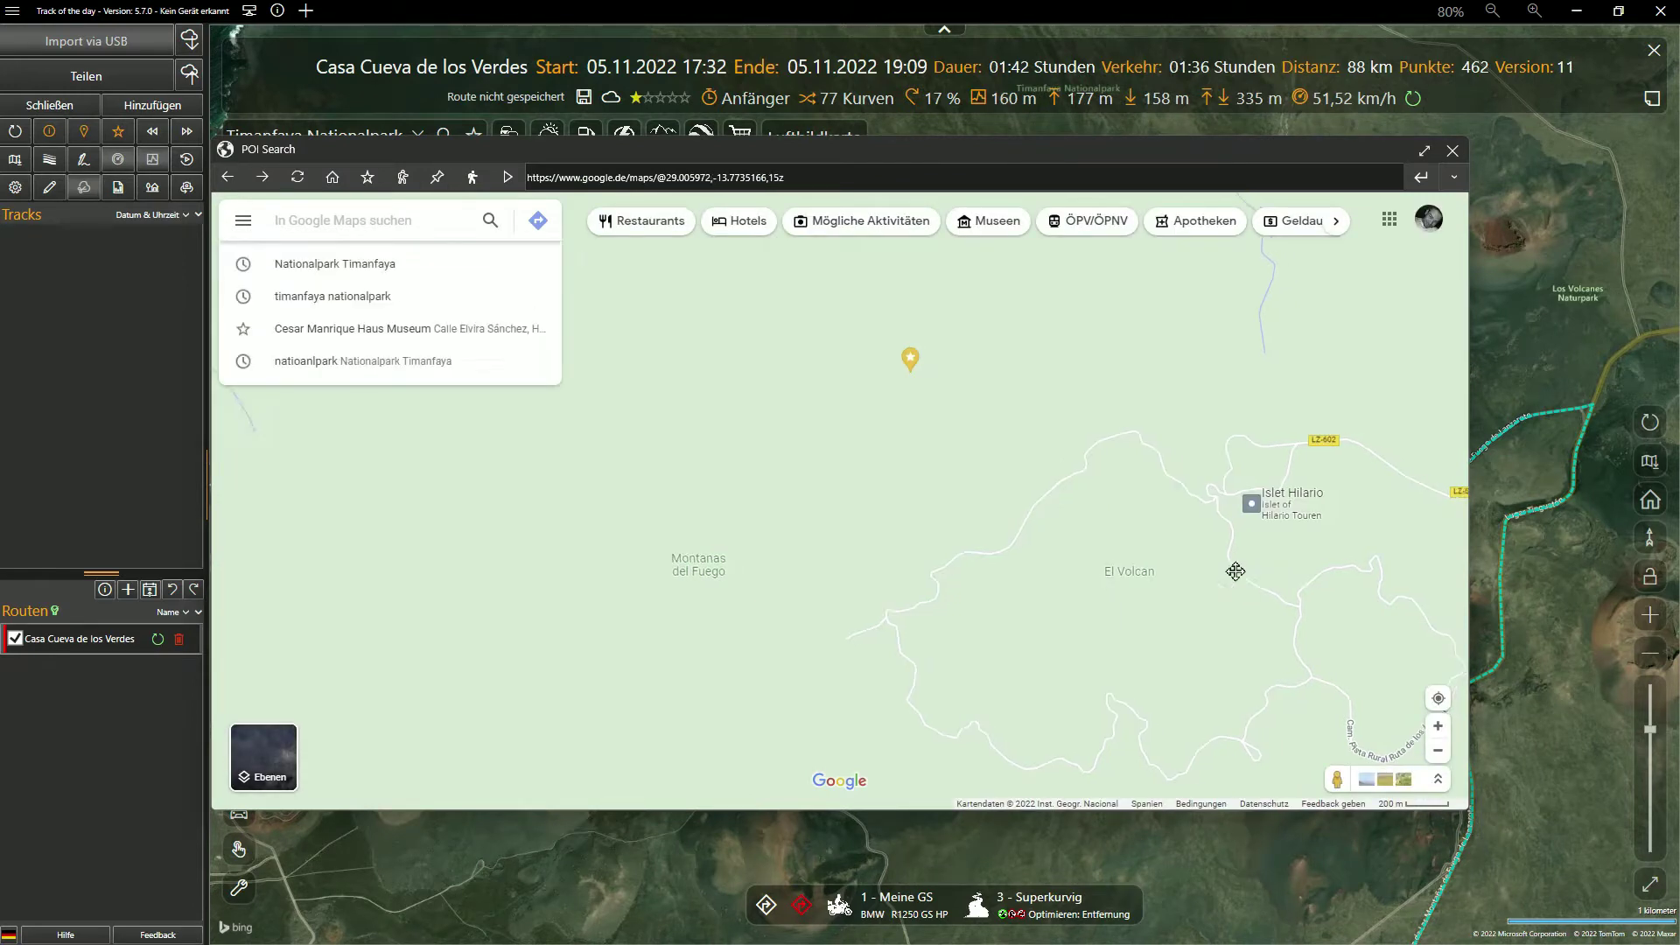
drag(1234, 563, 1006, 560)
scroll(1030, 531, up, 2)
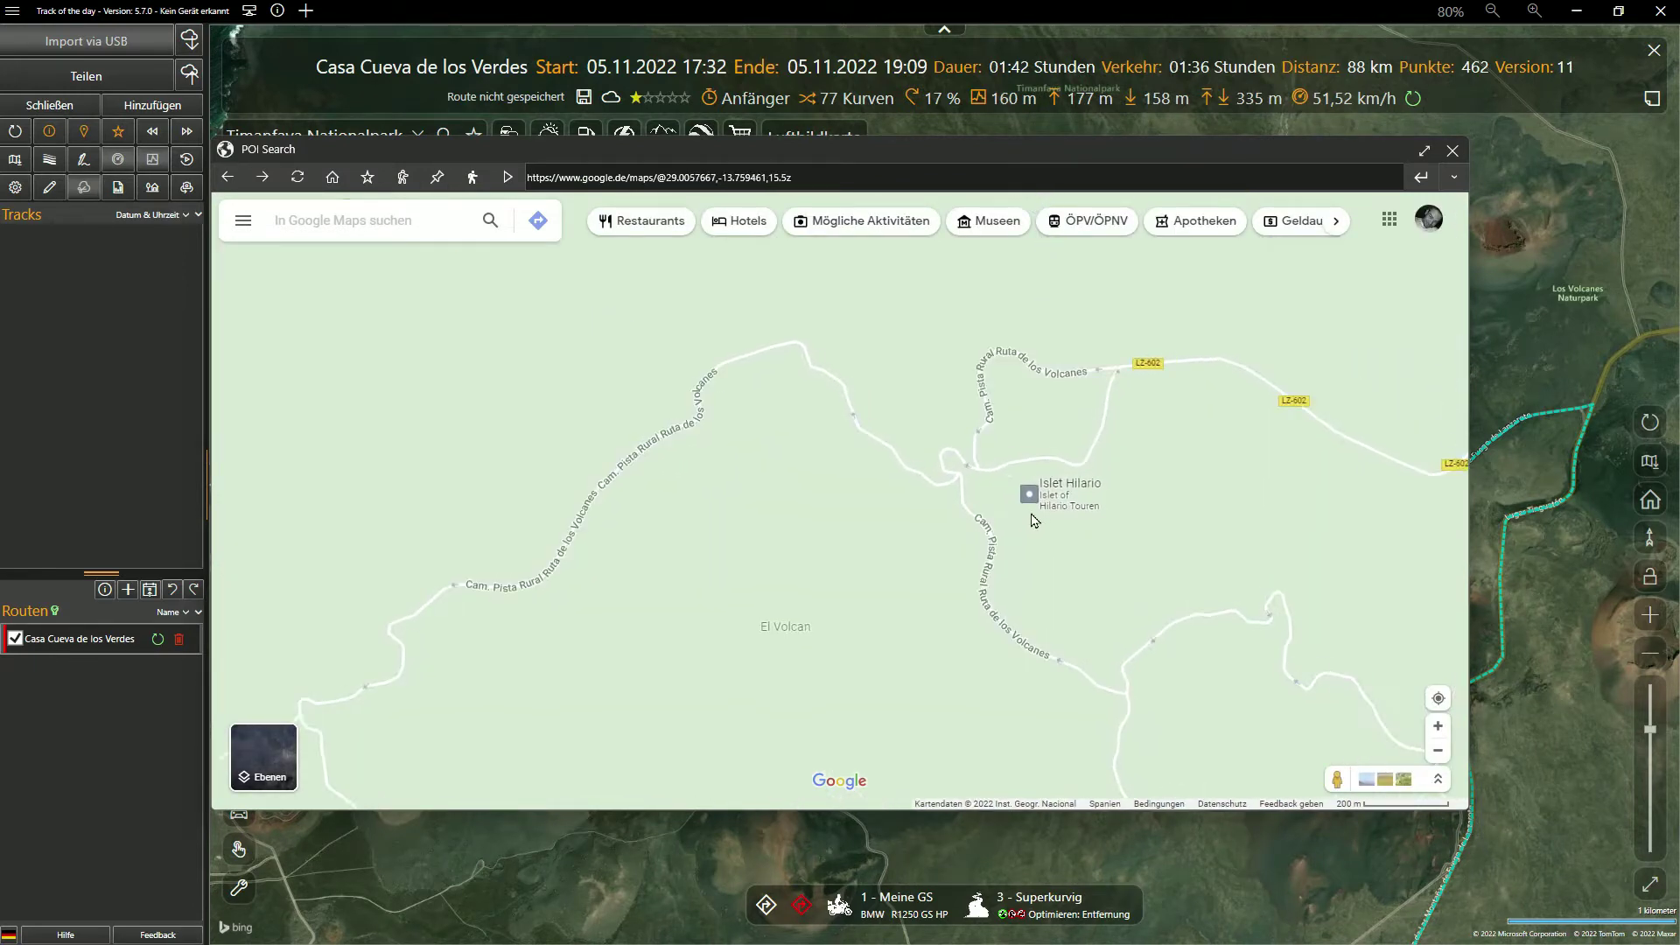
click(1029, 492)
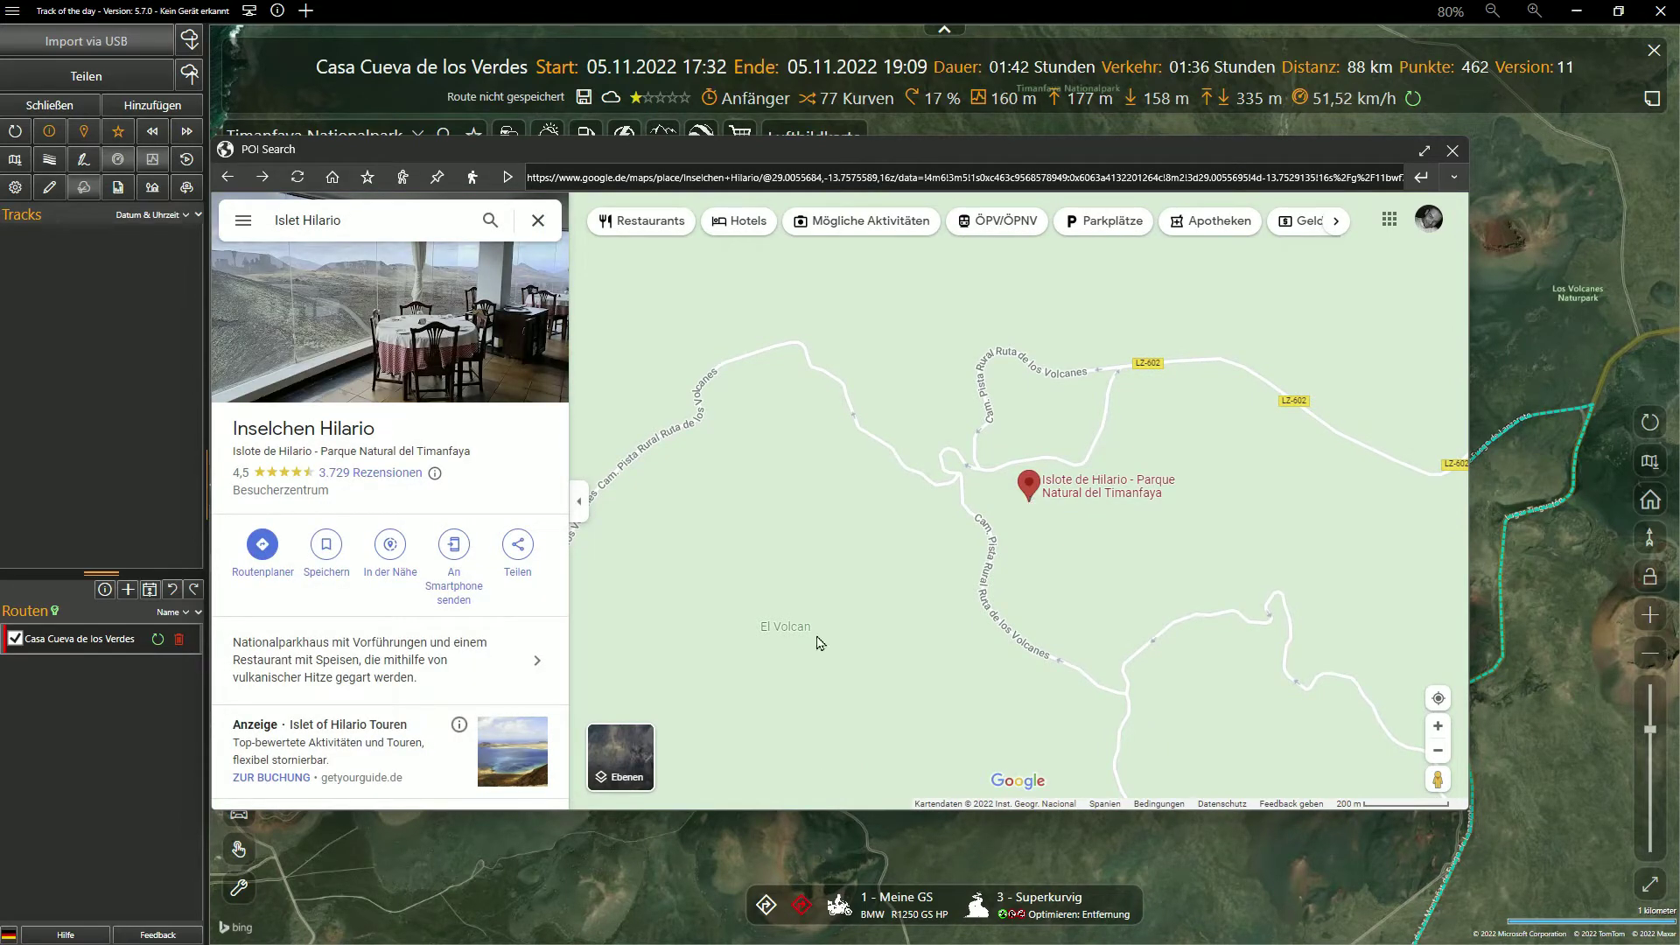
click(623, 764)
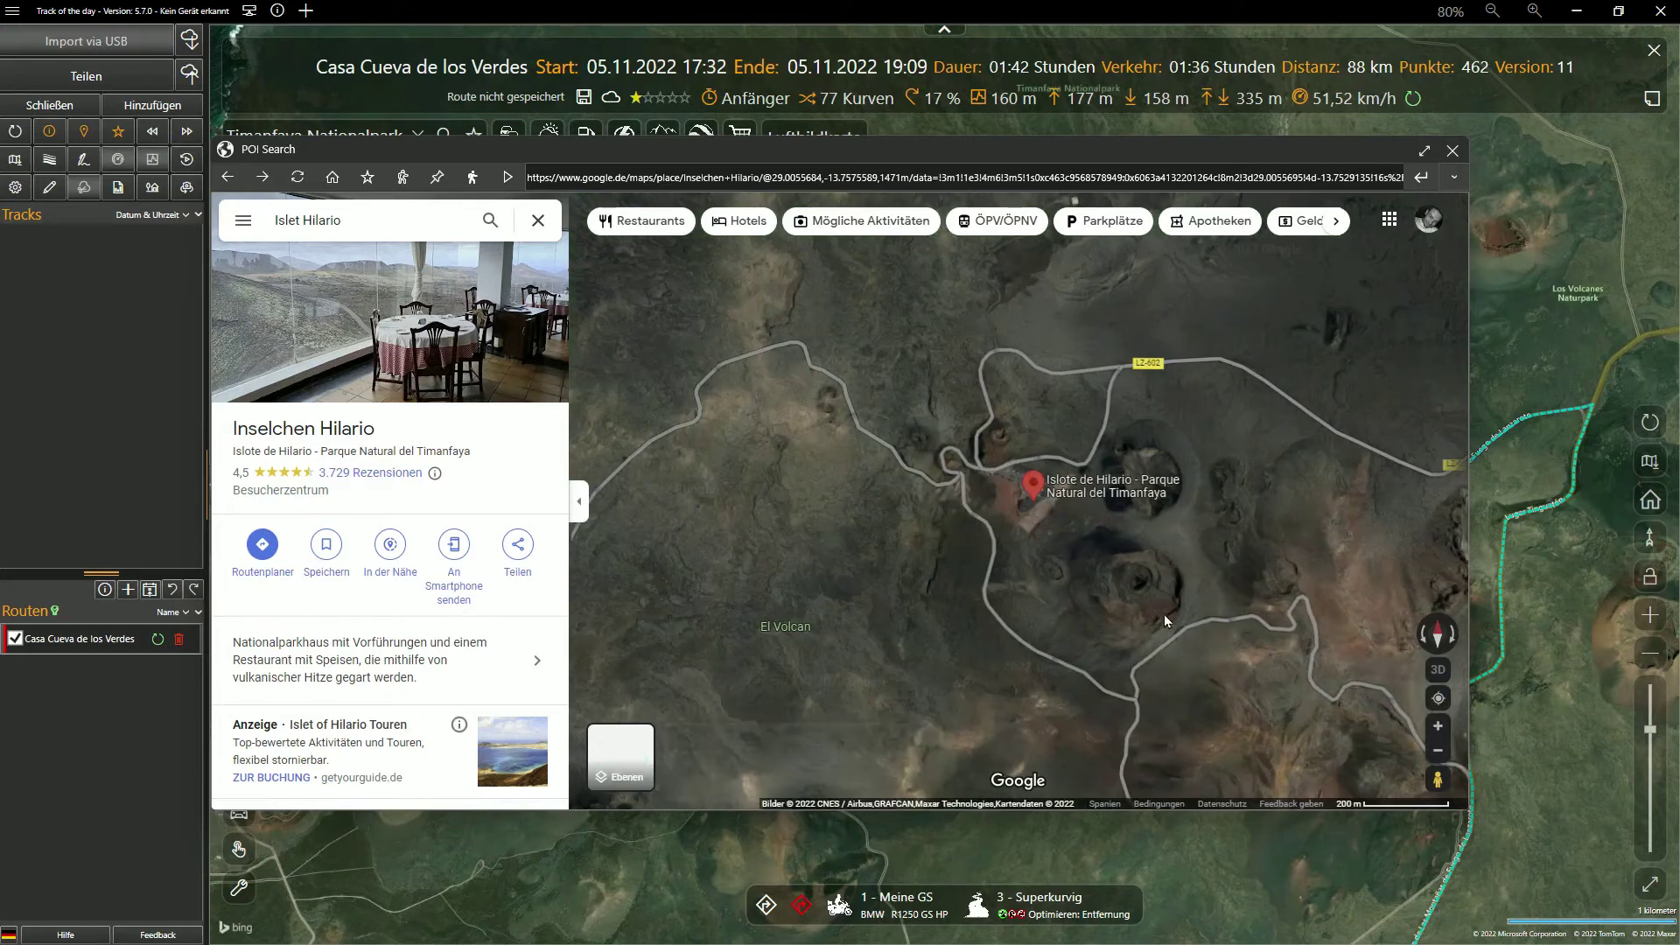
drag(905, 585, 952, 726)
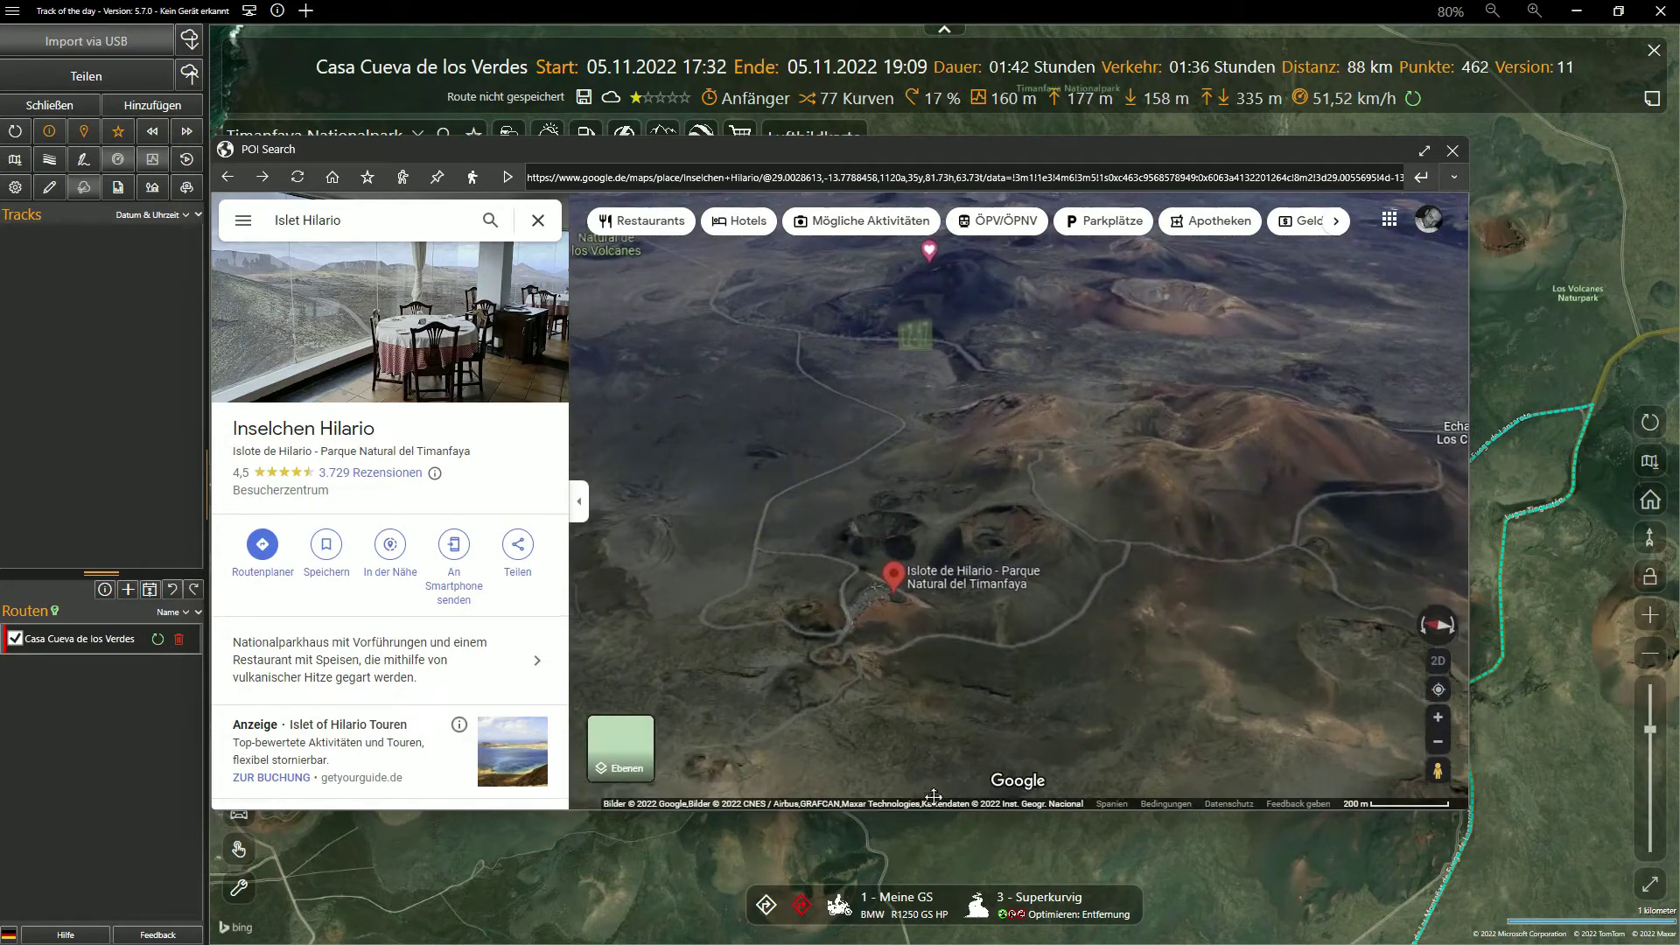
drag(955, 795, 968, 642)
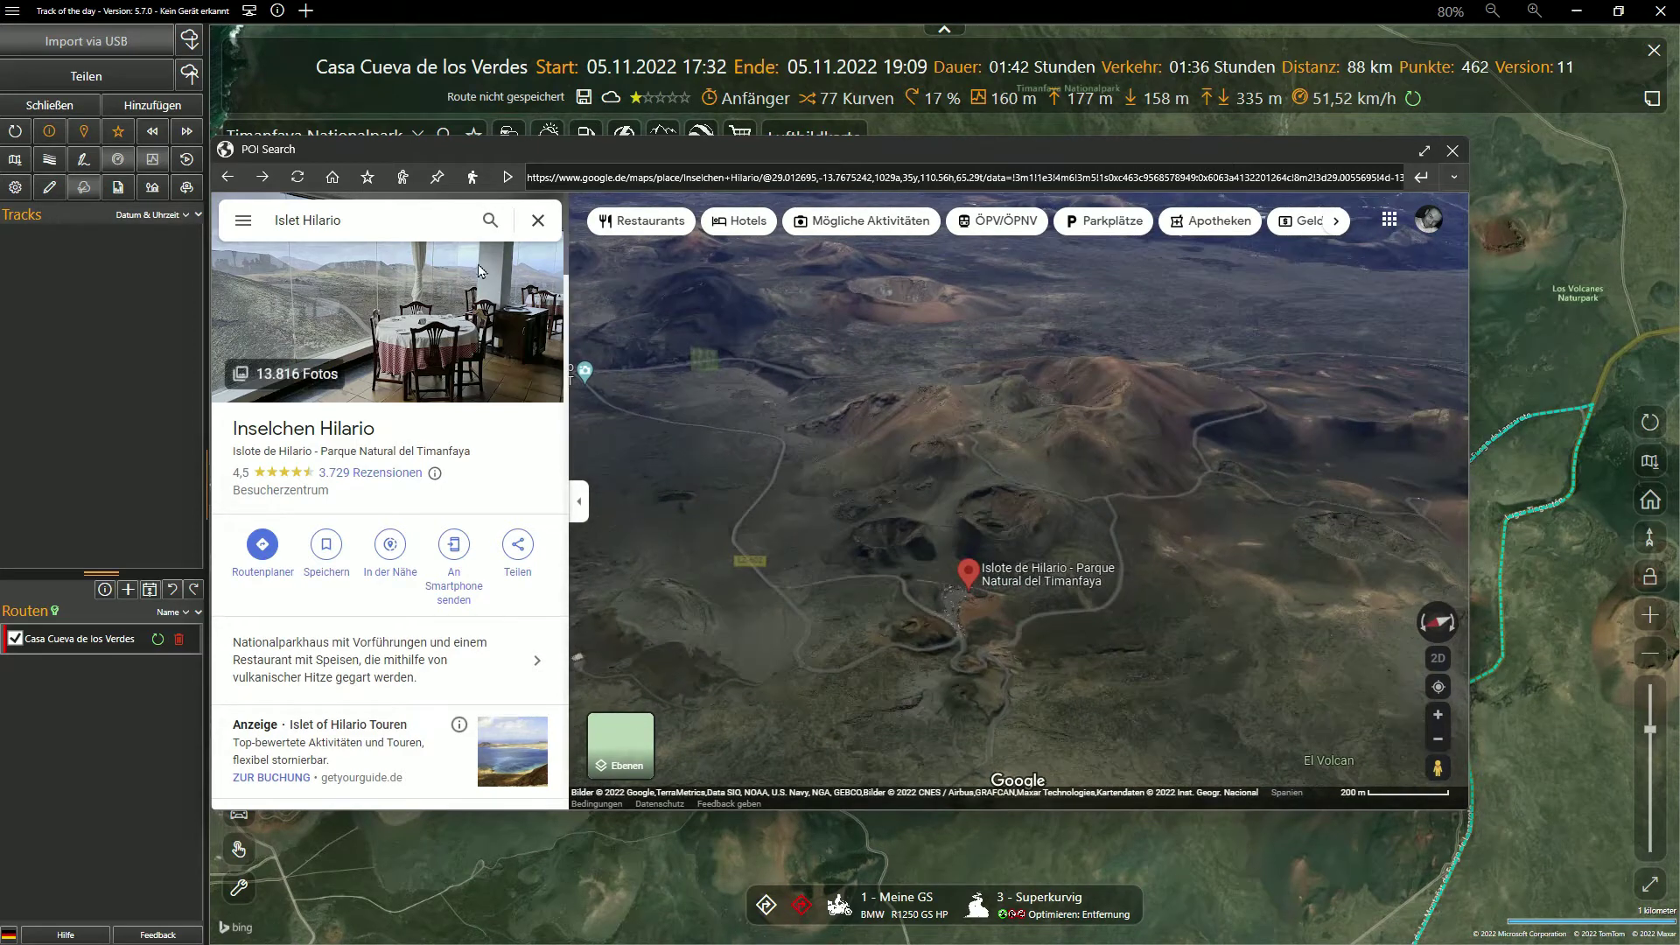
Save Inselchen Hilario as a POI tagged #Lanzarote and close POI search
click(367, 179)
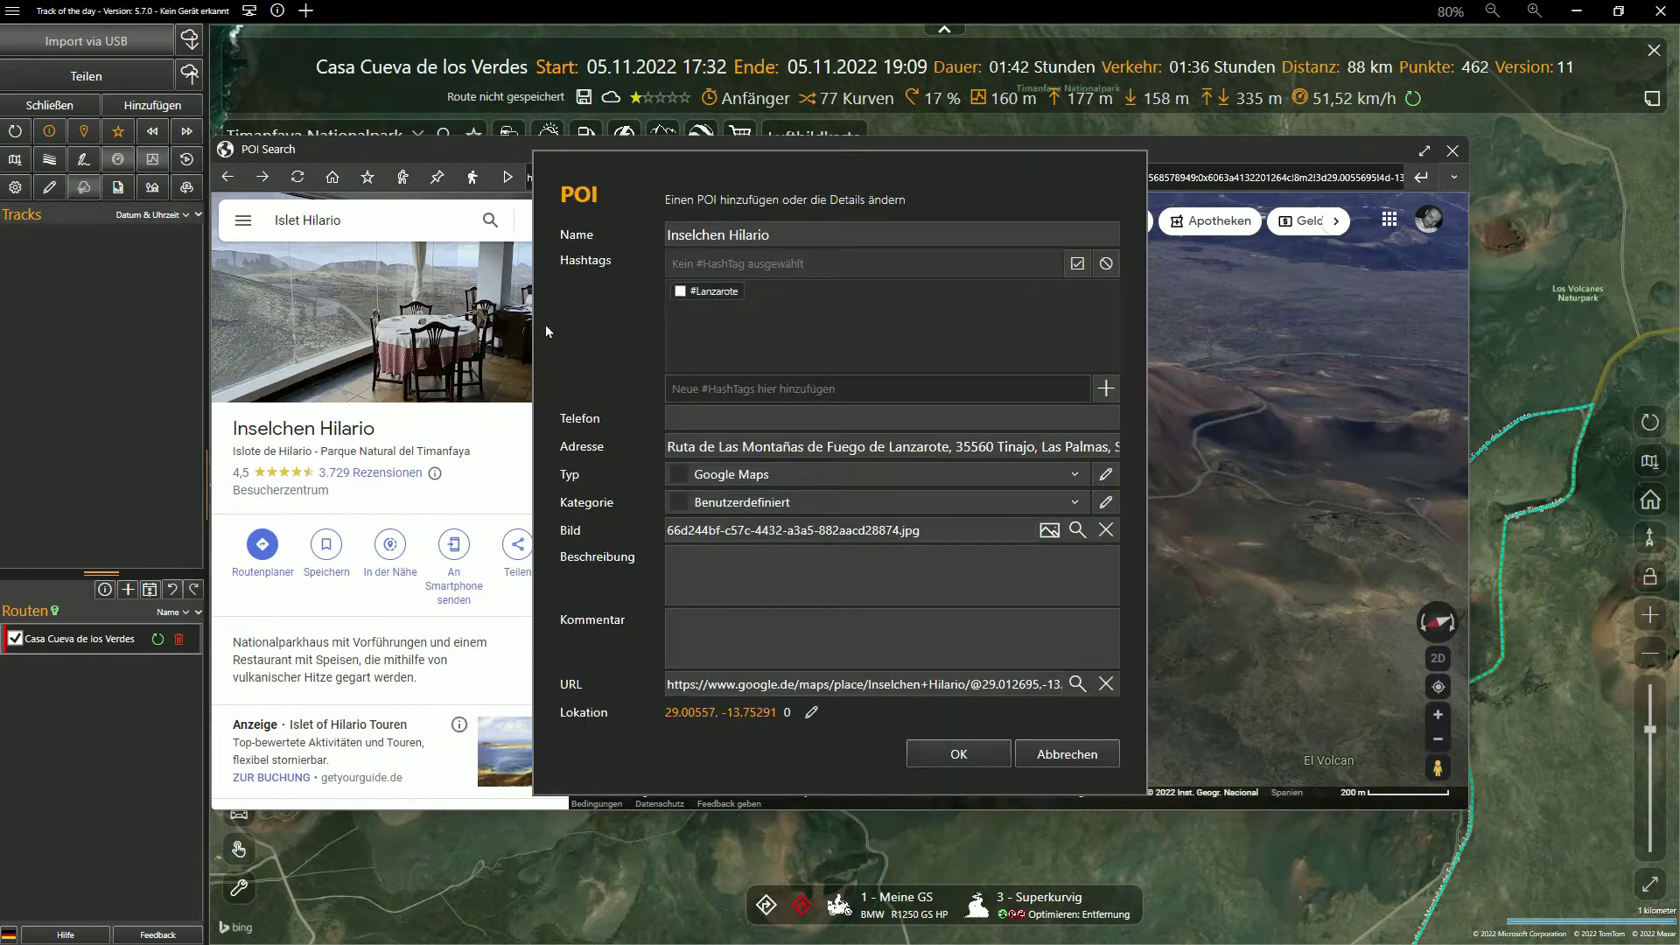
click(710, 292)
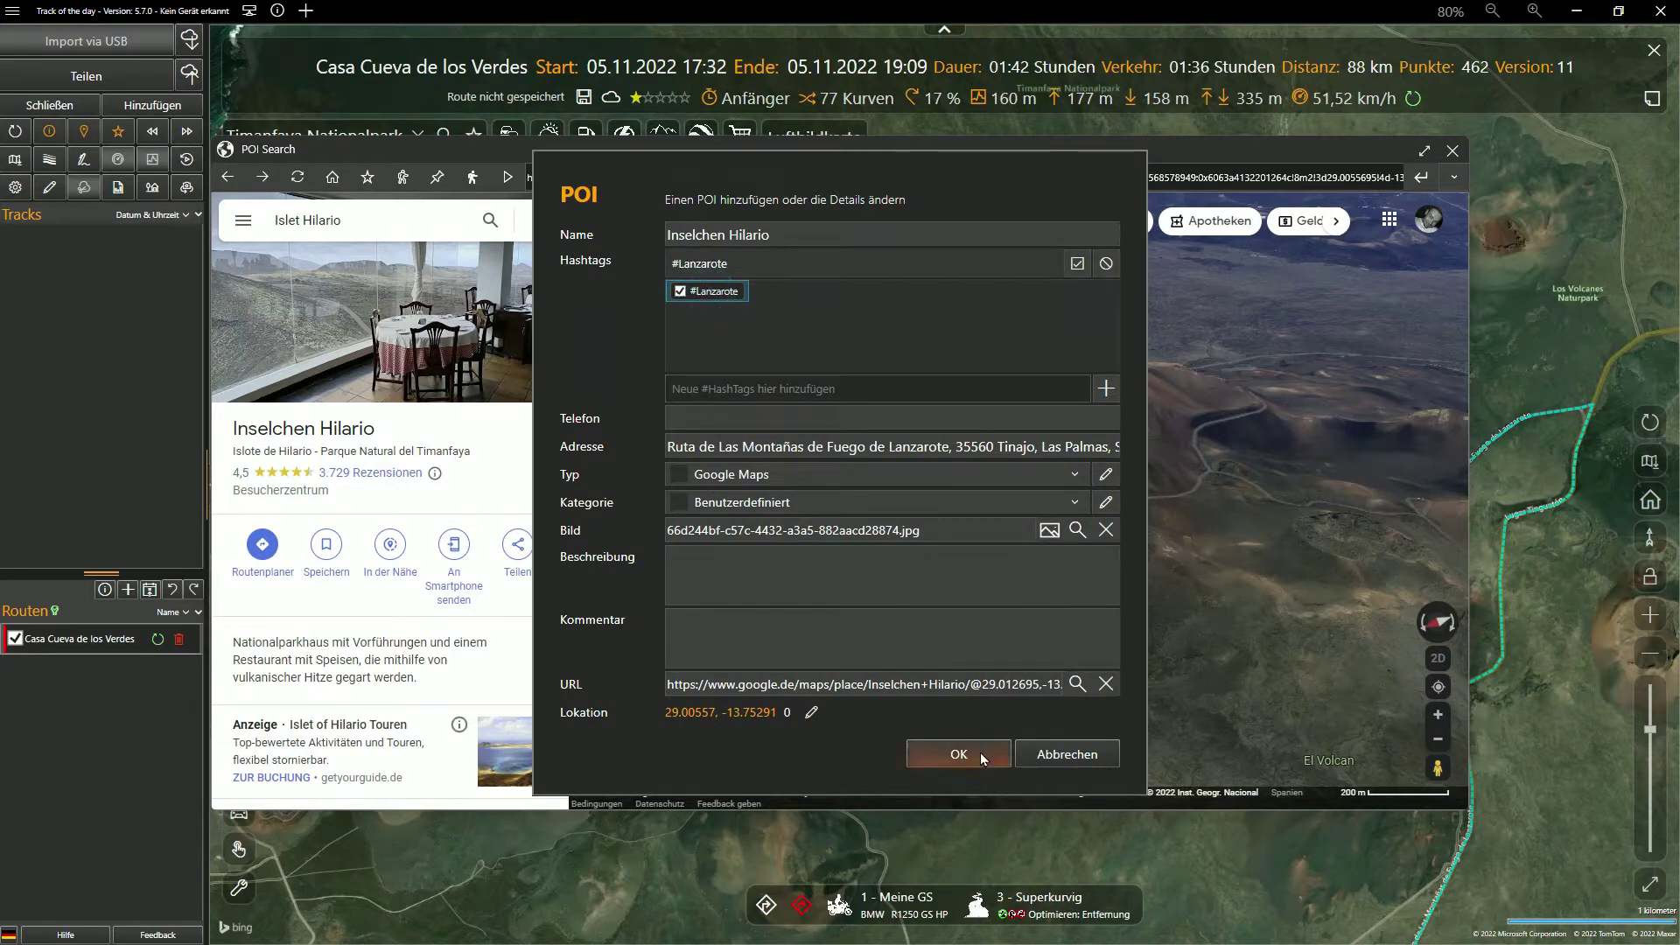
click(980, 752)
click(1453, 151)
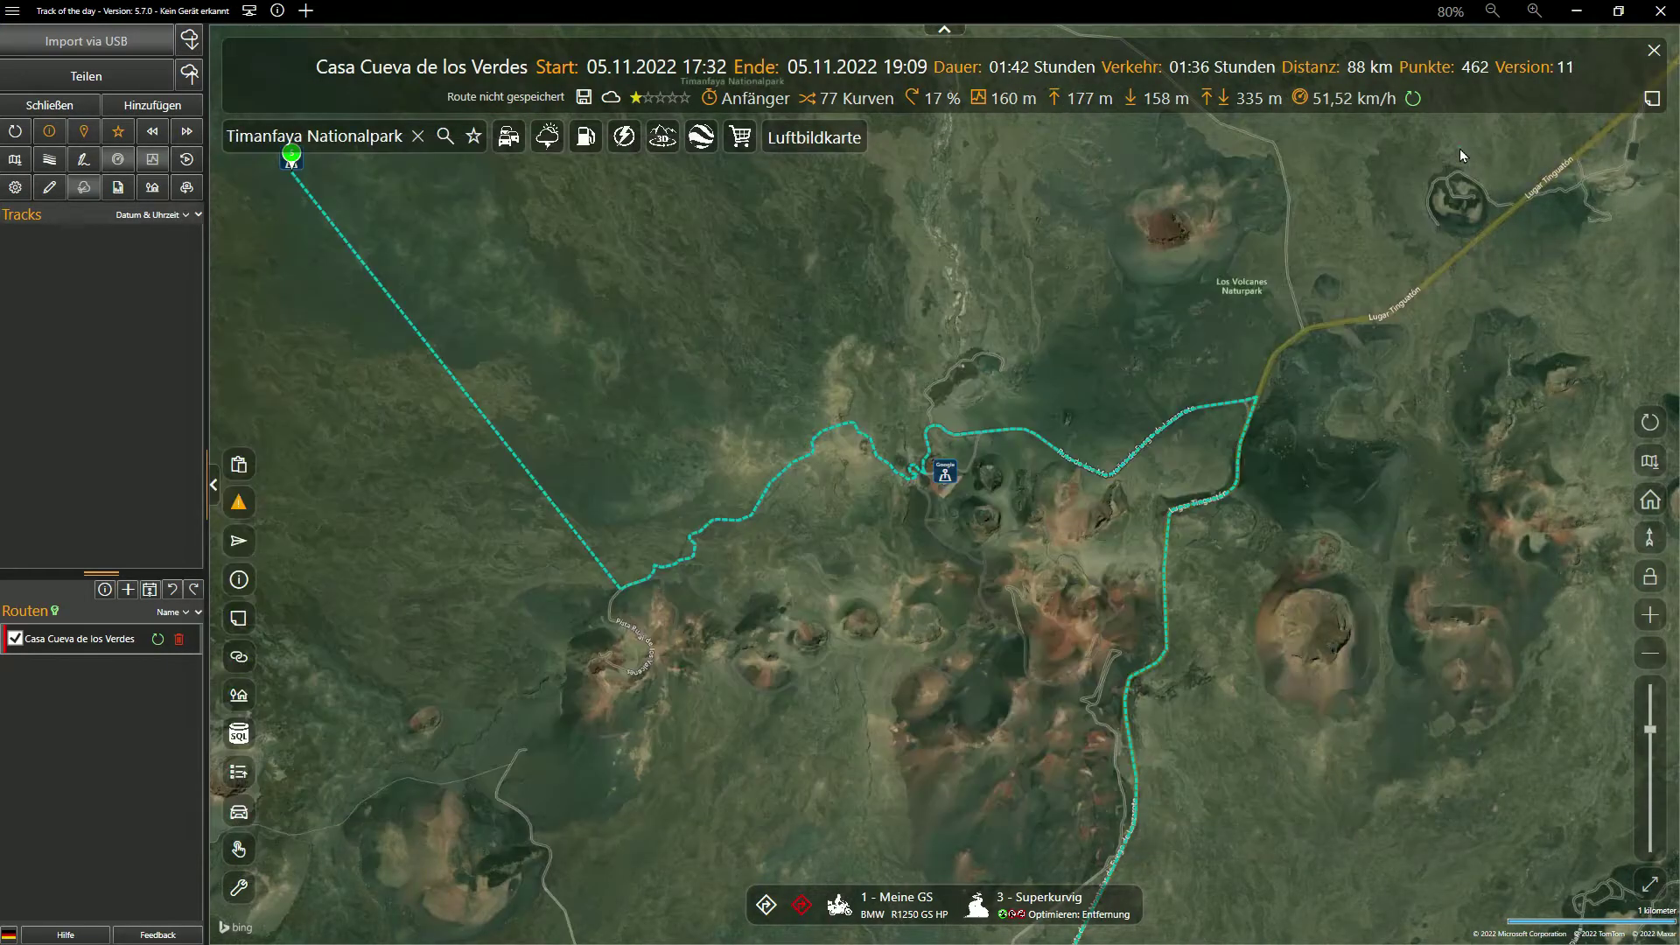
Zoom to the Lugar Tinguatón junction and open POI search from the route there
double_click(1275, 385)
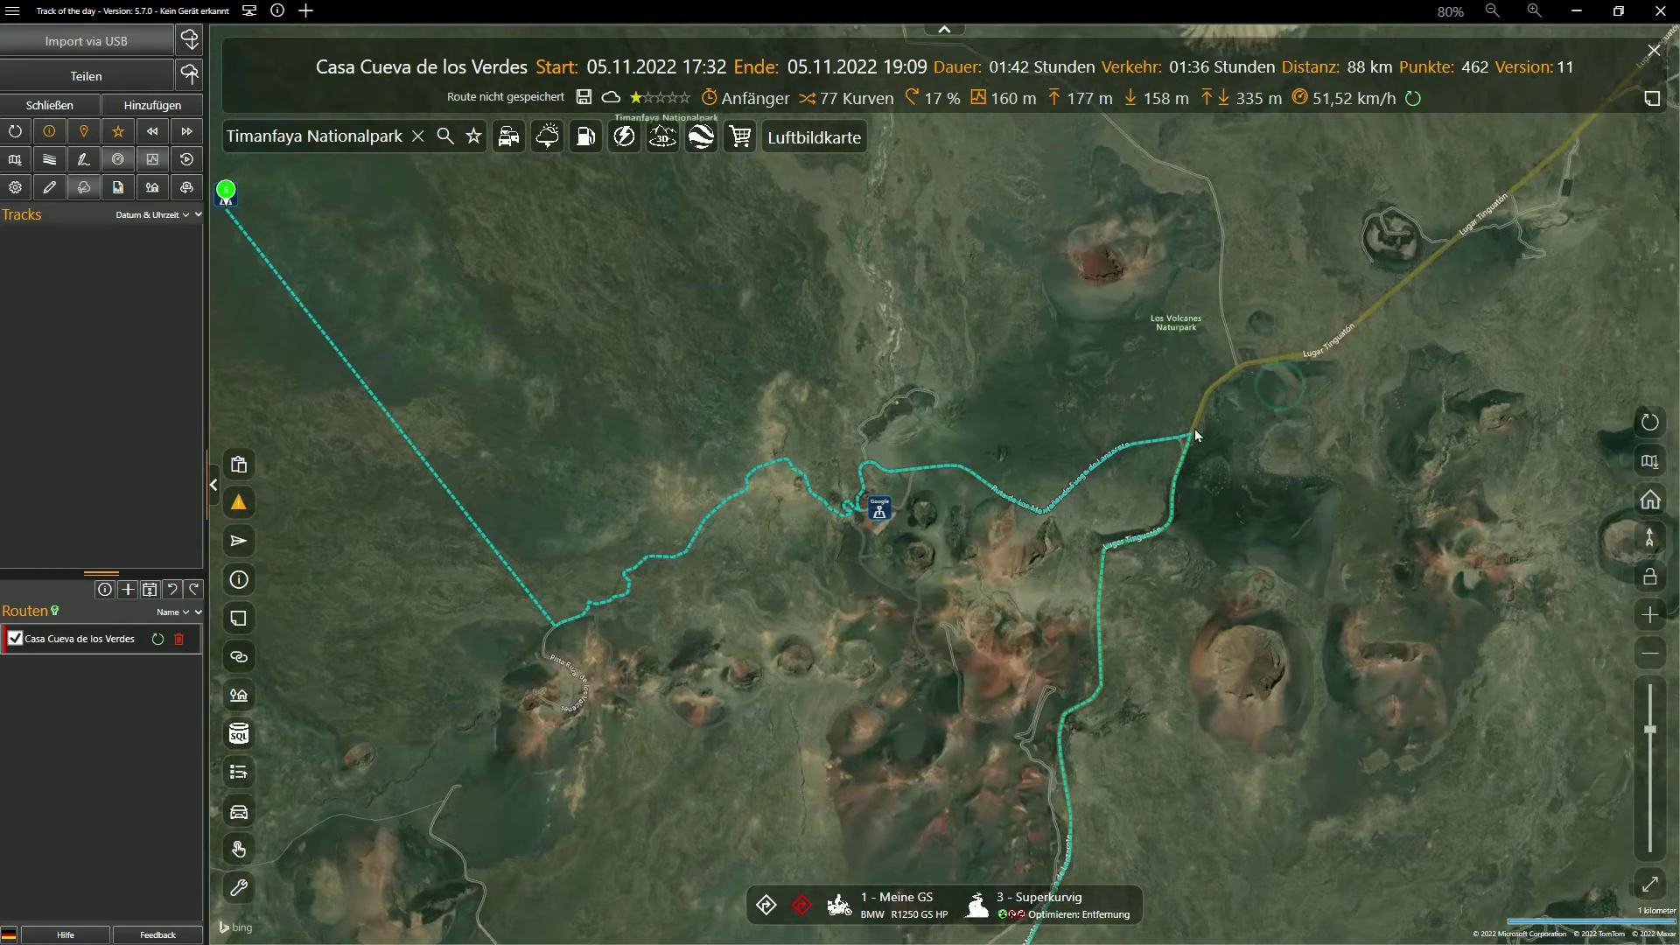
scroll(1194, 431, up, 2)
drag(1136, 465, 1068, 449)
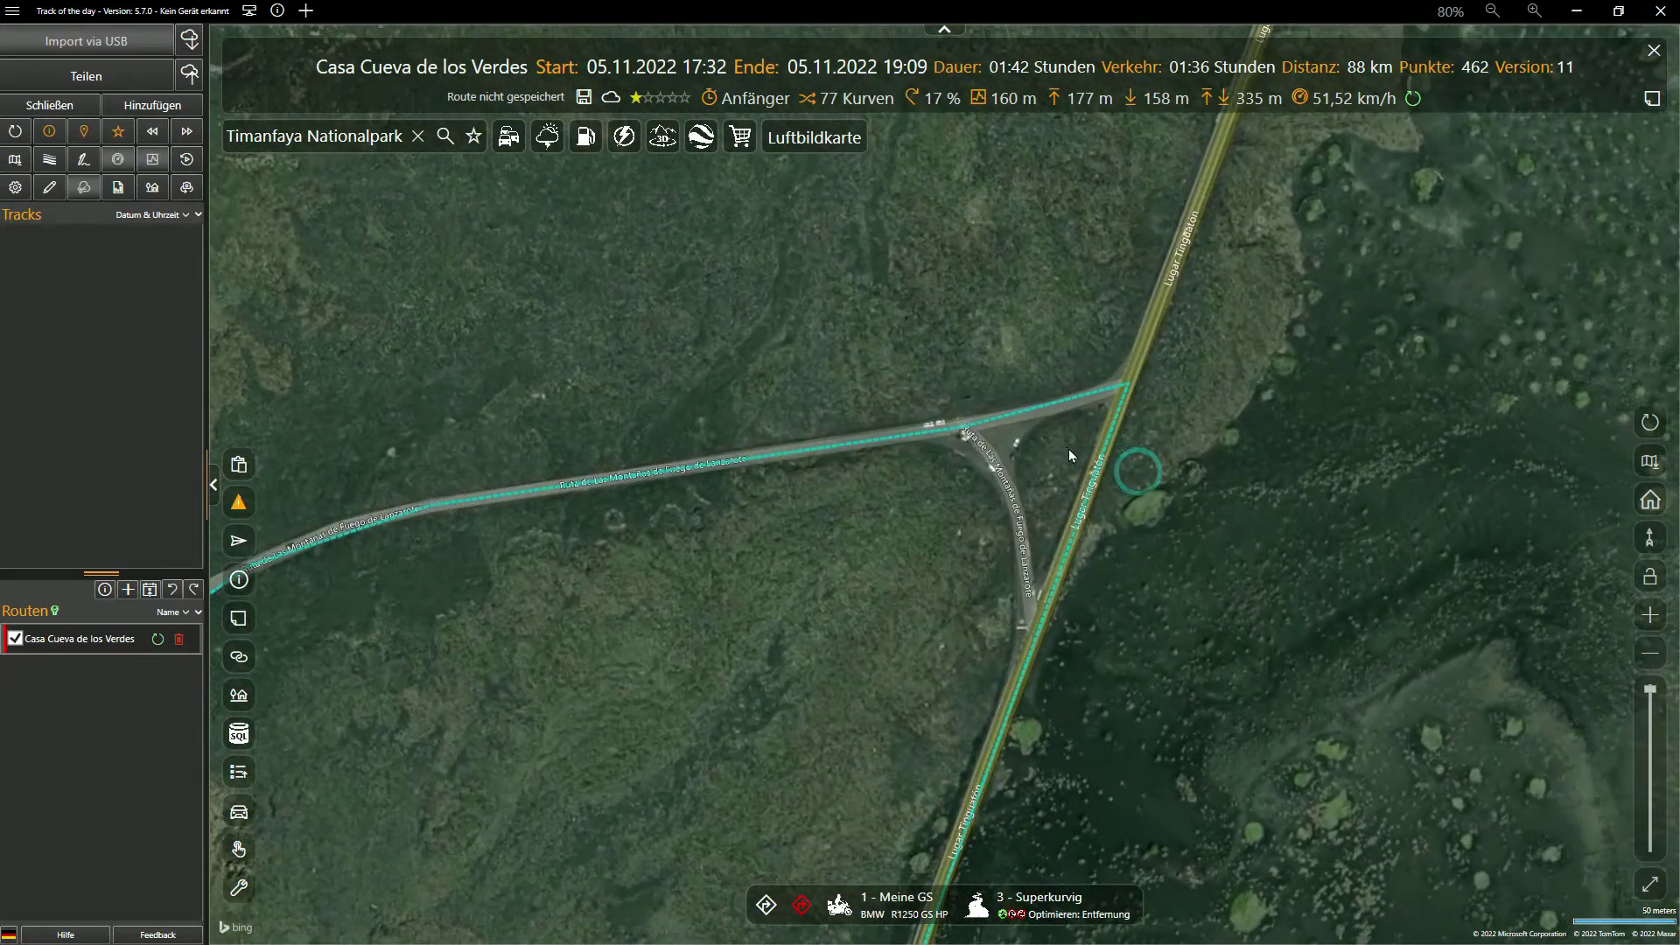
right_click(1064, 448)
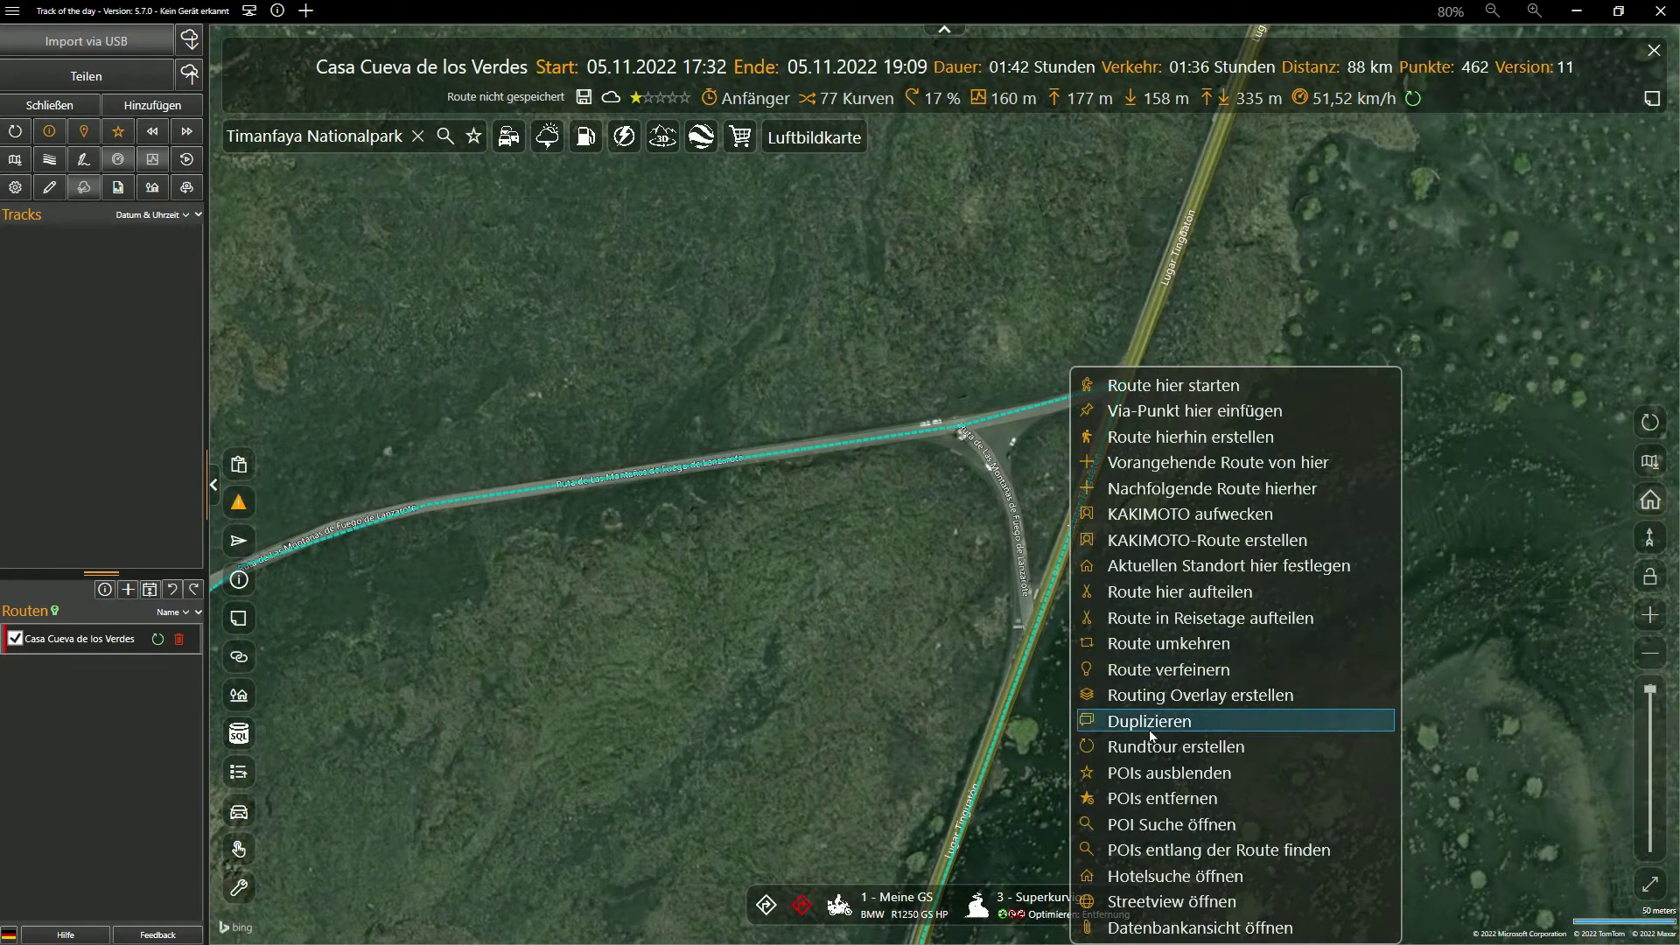
click(1152, 822)
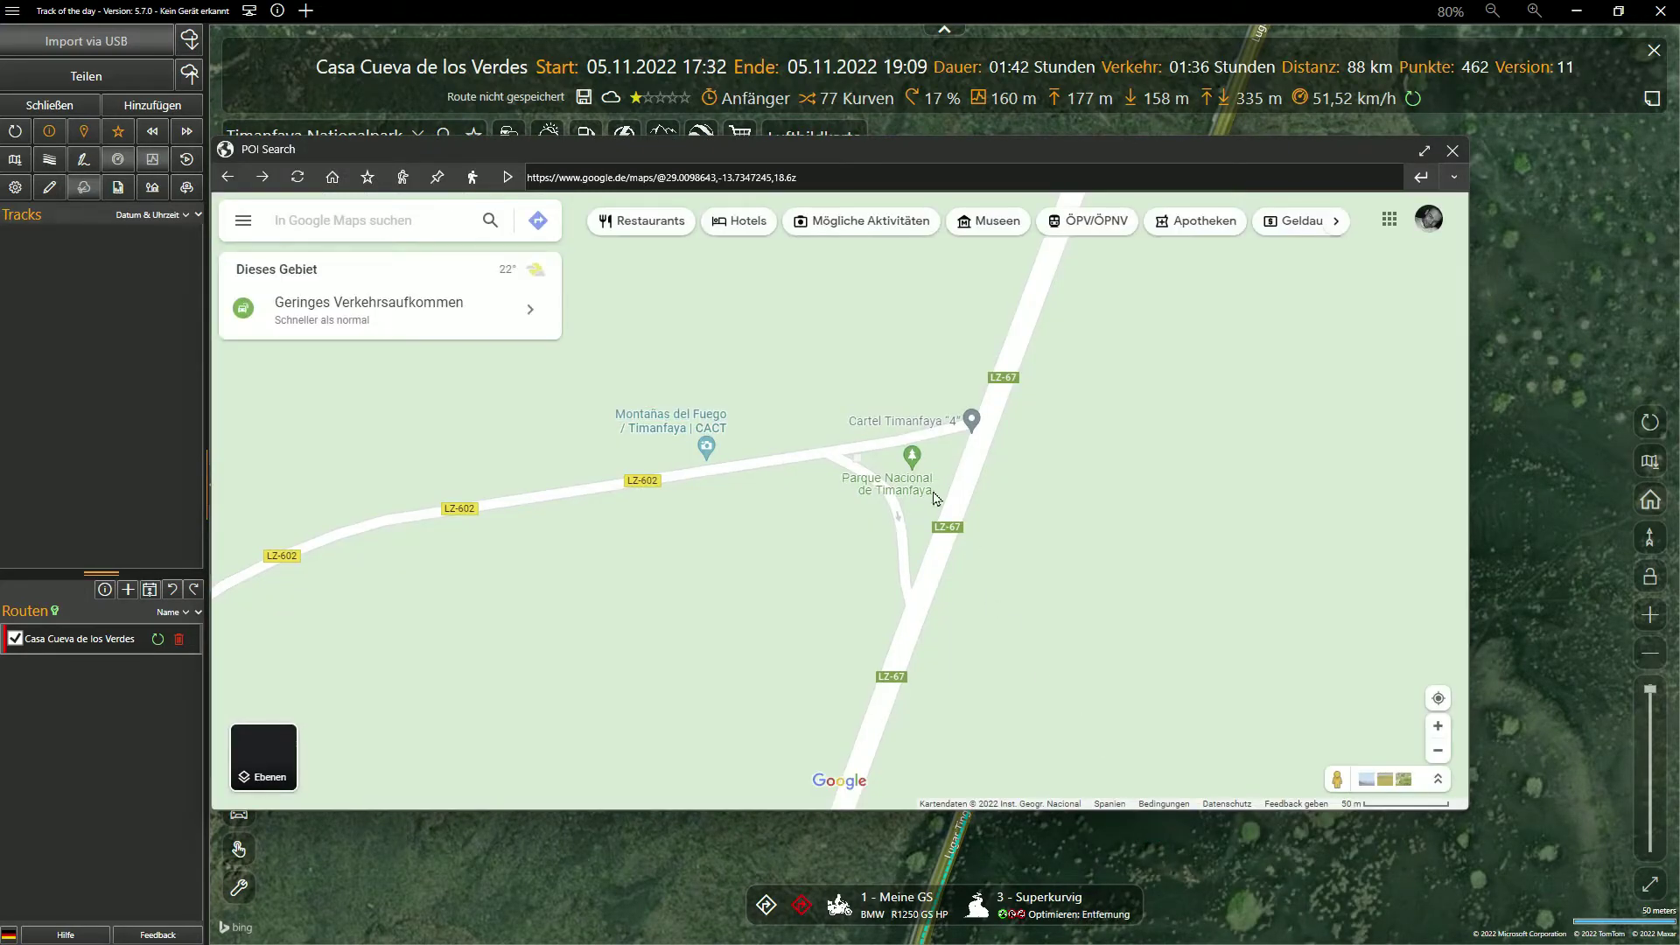
Select Parque Nacional de Timanfaya and review its opening hours and place details
click(910, 479)
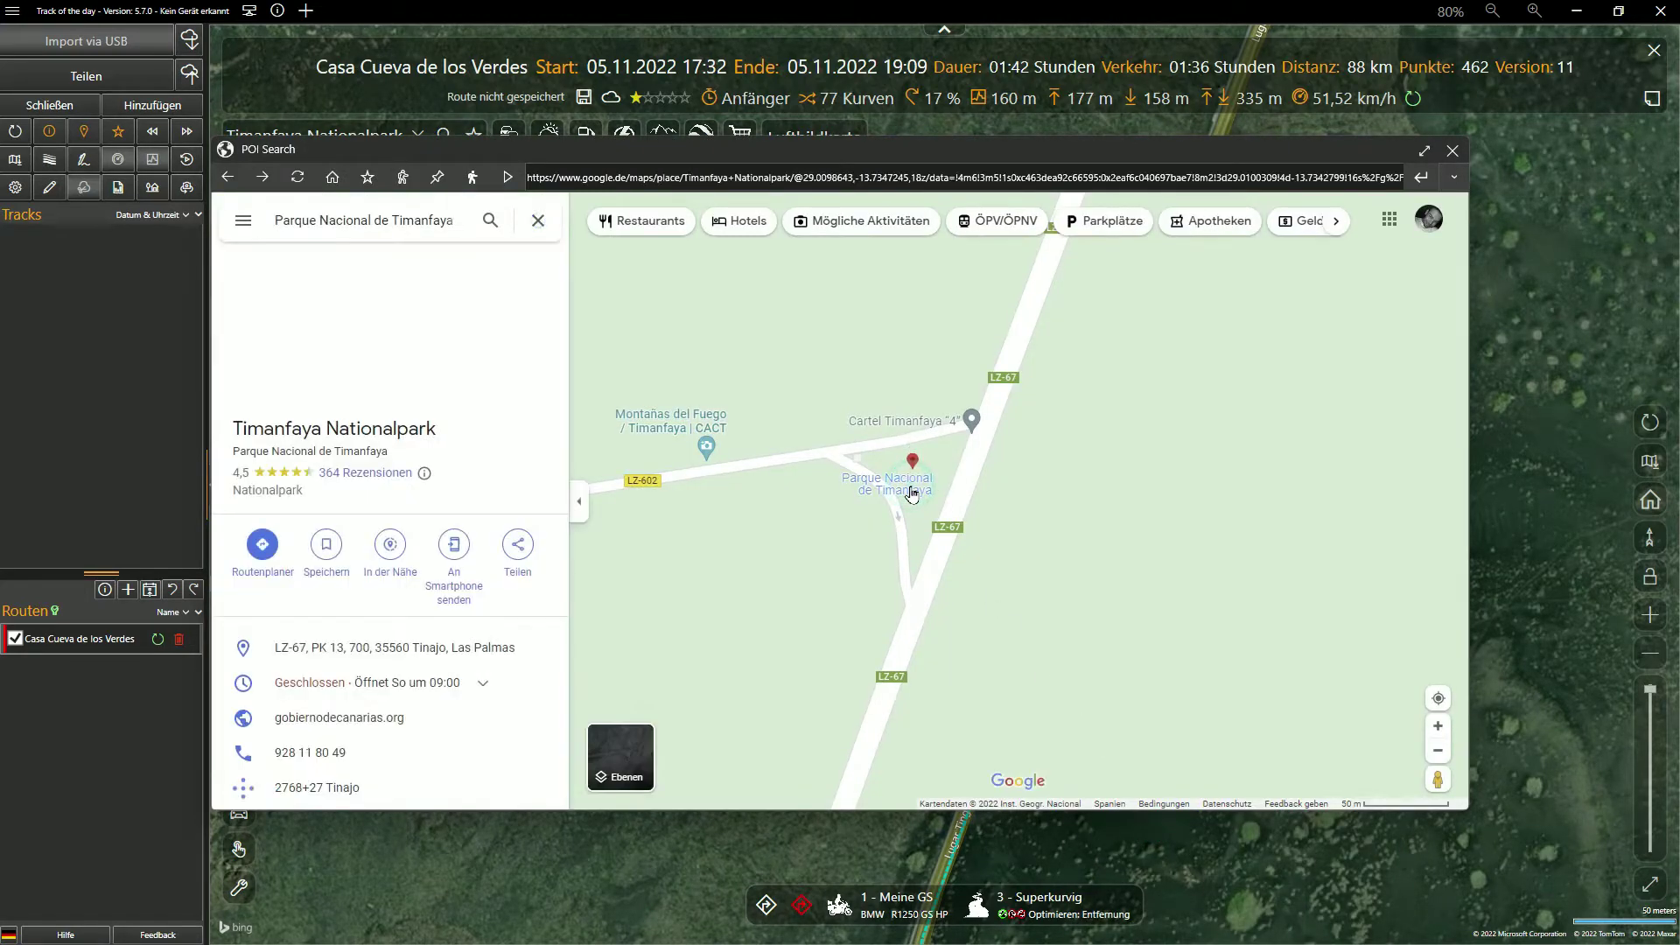
drag(1065, 550, 1161, 561)
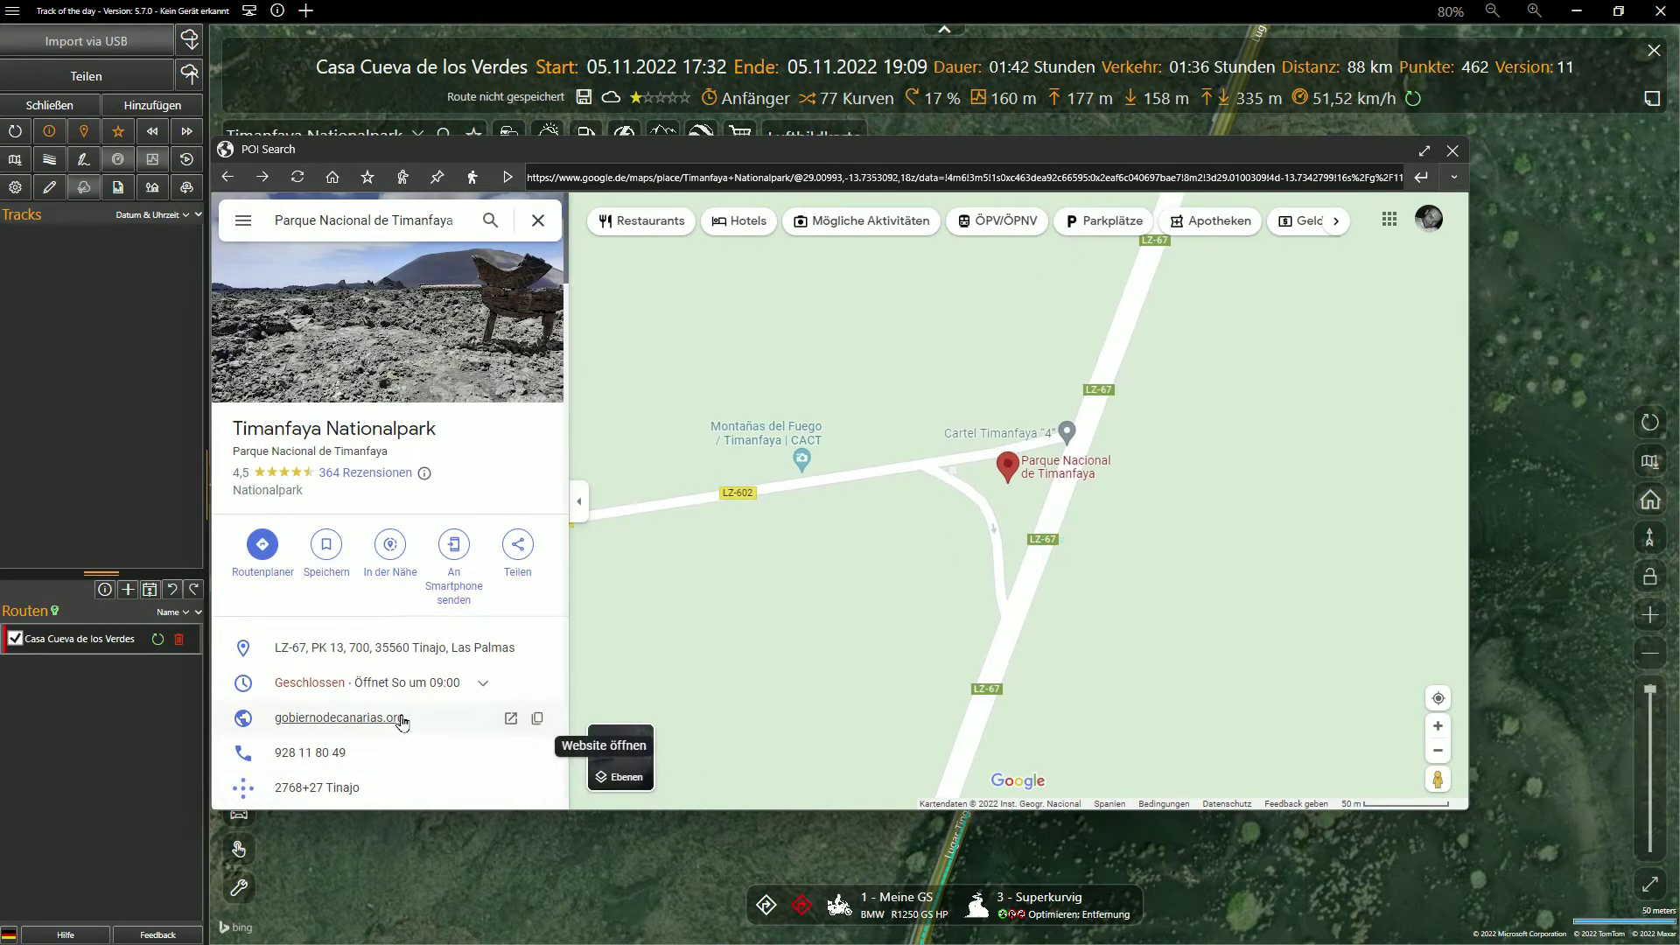
click(483, 683)
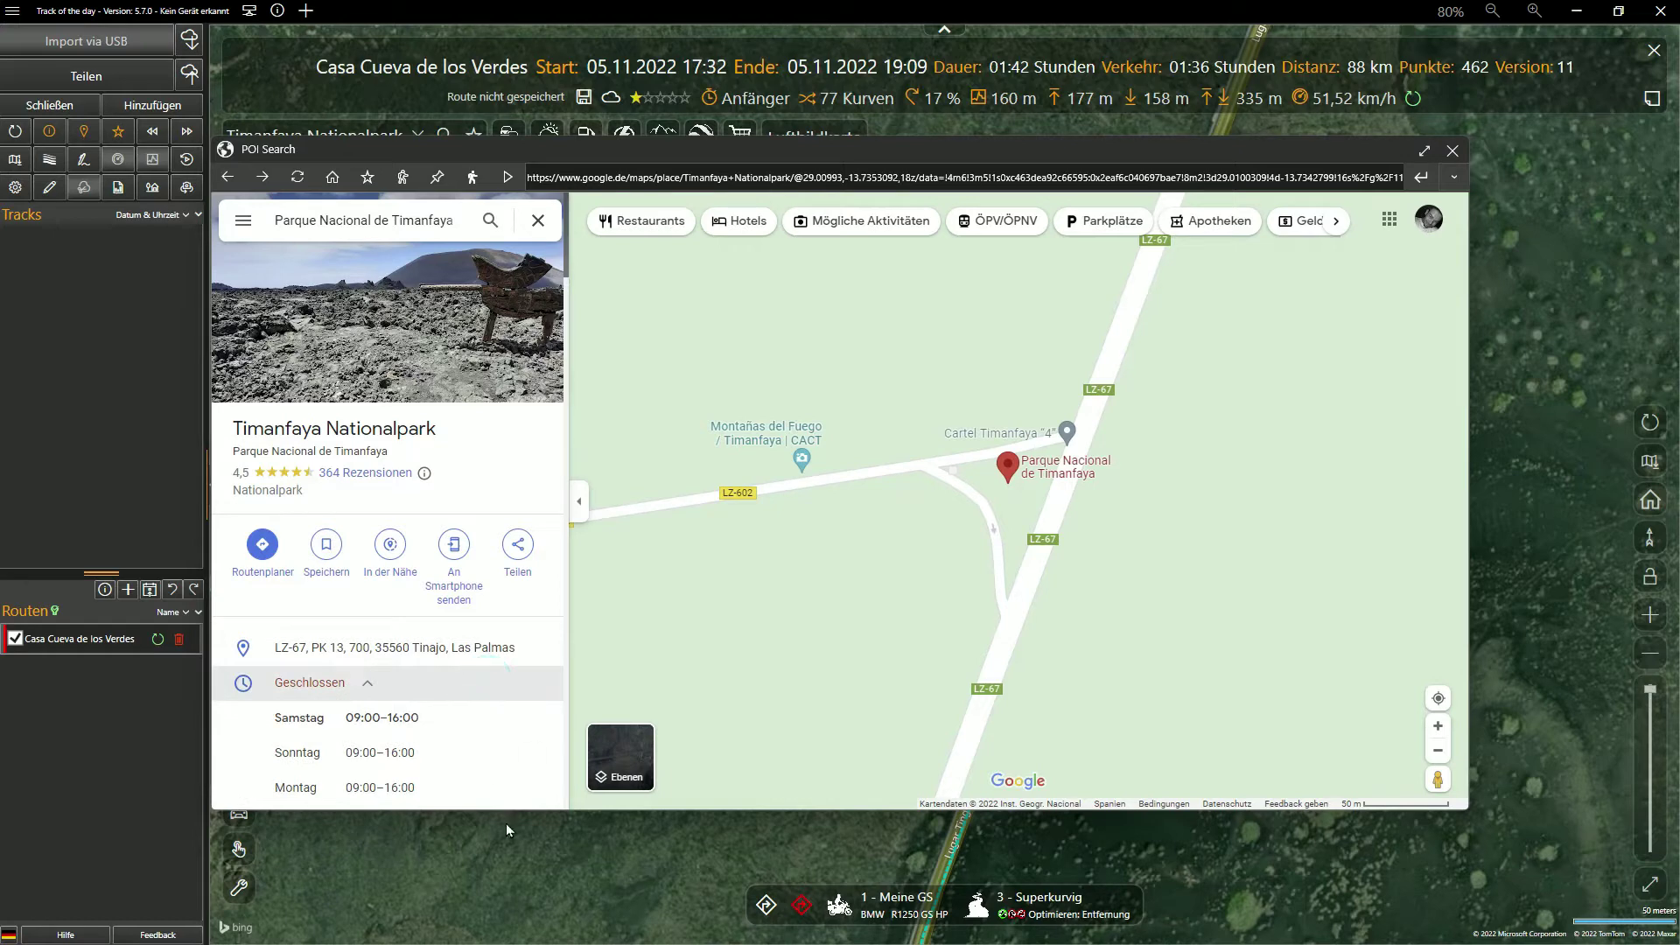
drag(510, 810, 498, 934)
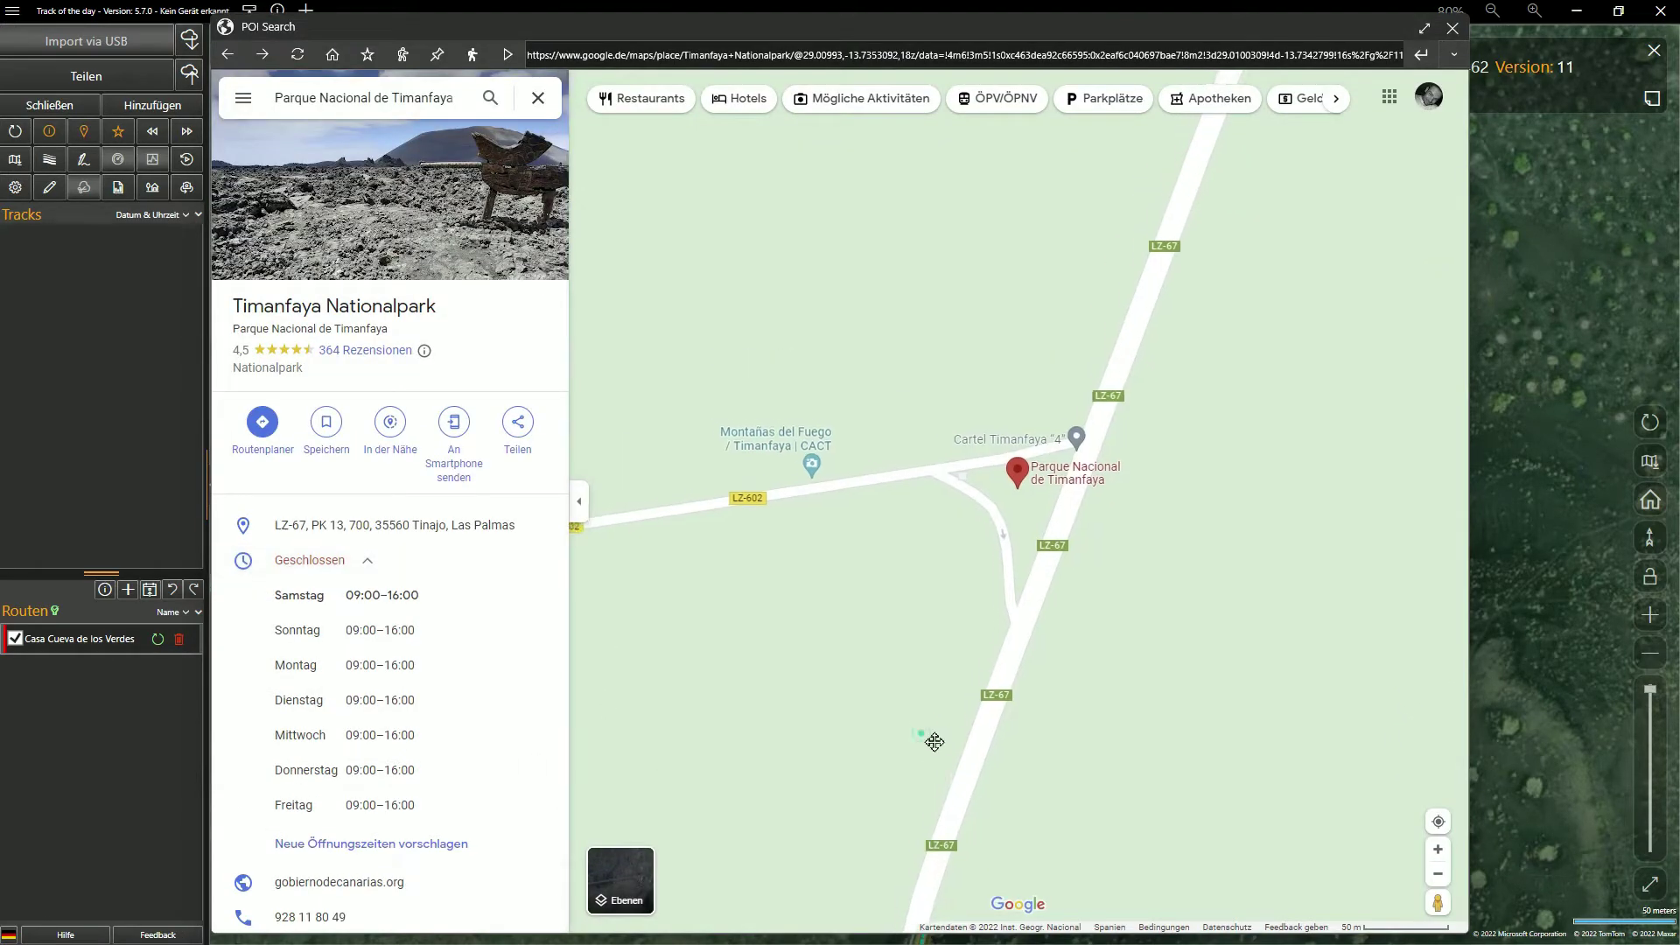
scroll(948, 738, down, 1)
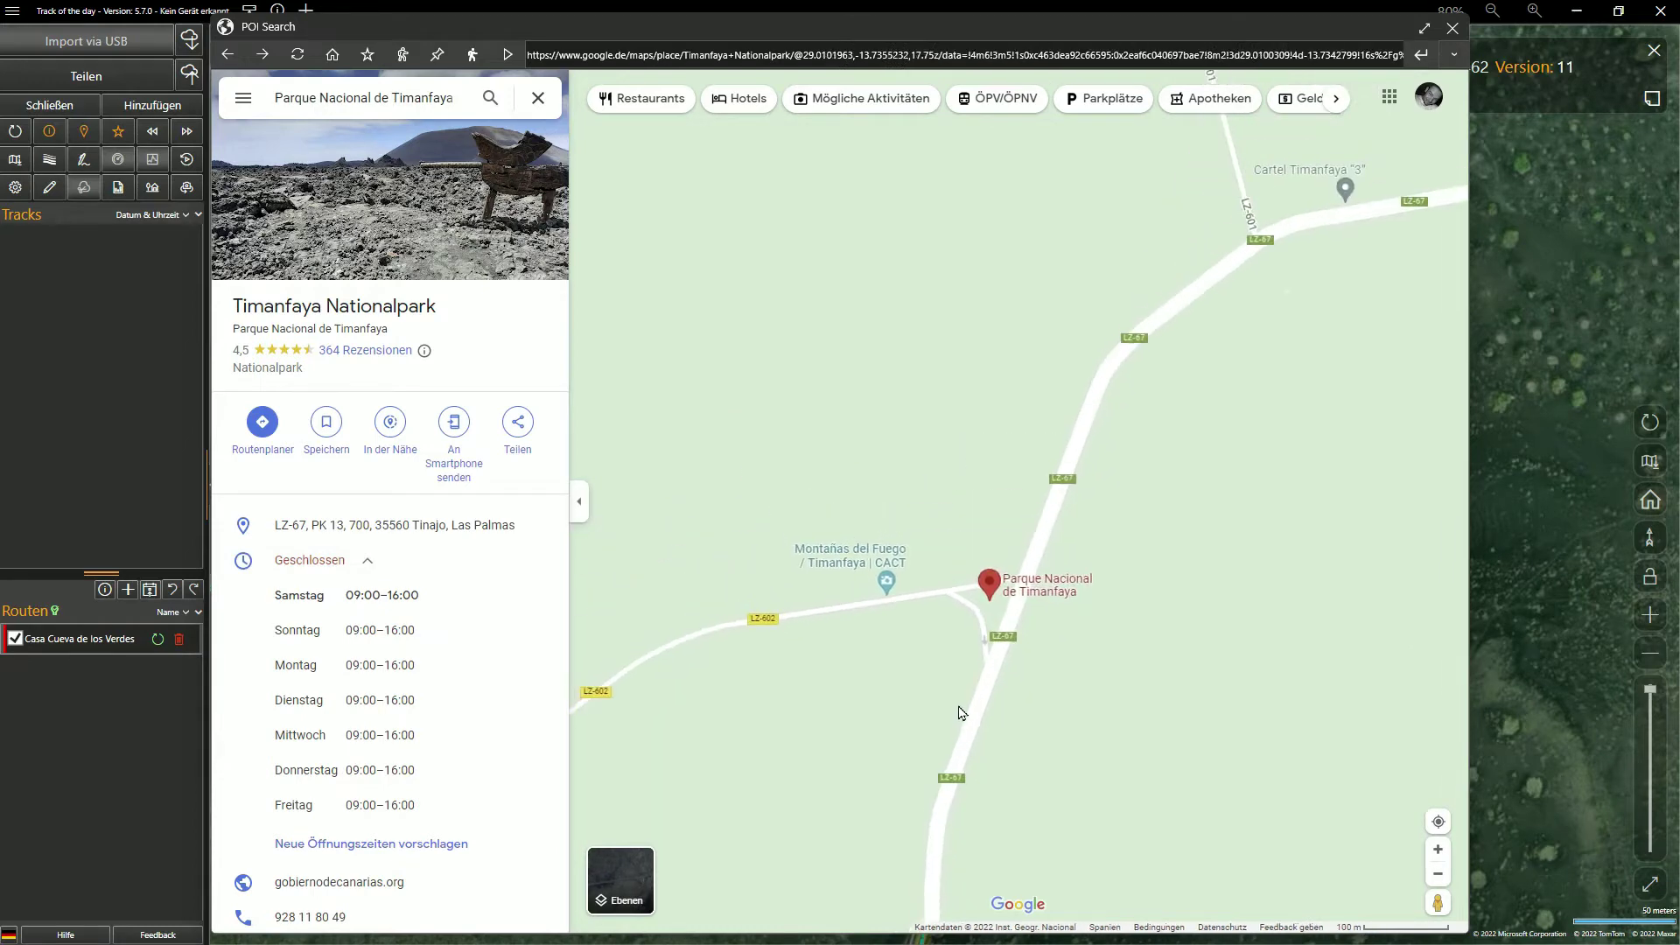
scroll(961, 713, down, 5)
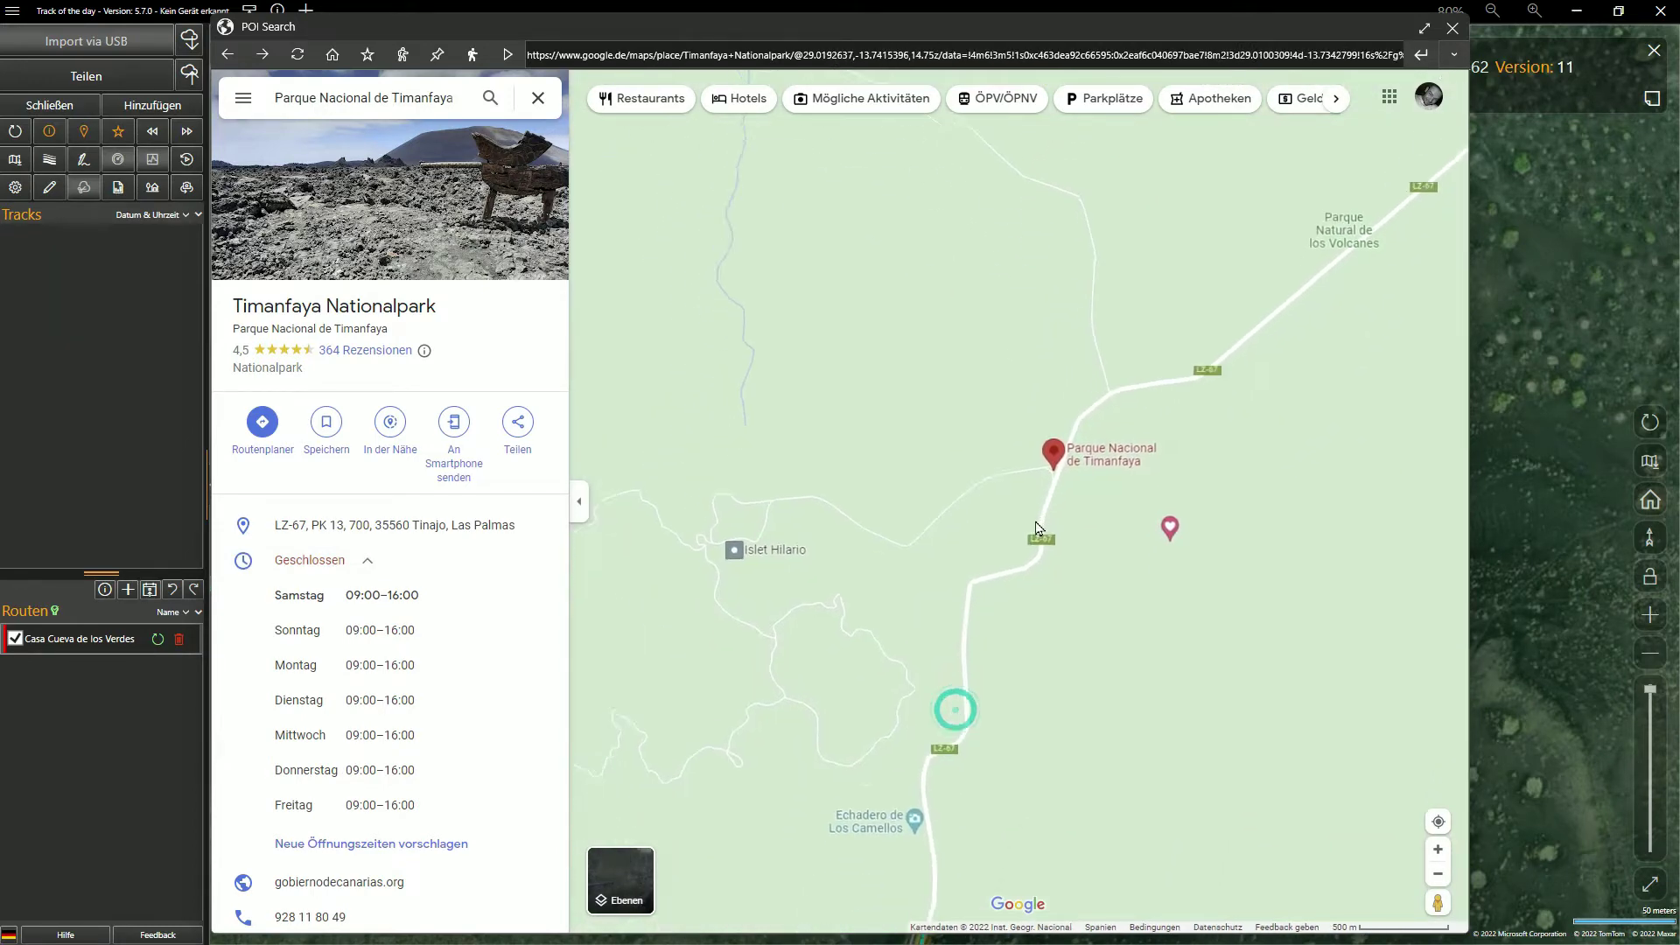
scroll(1036, 527, down, 4)
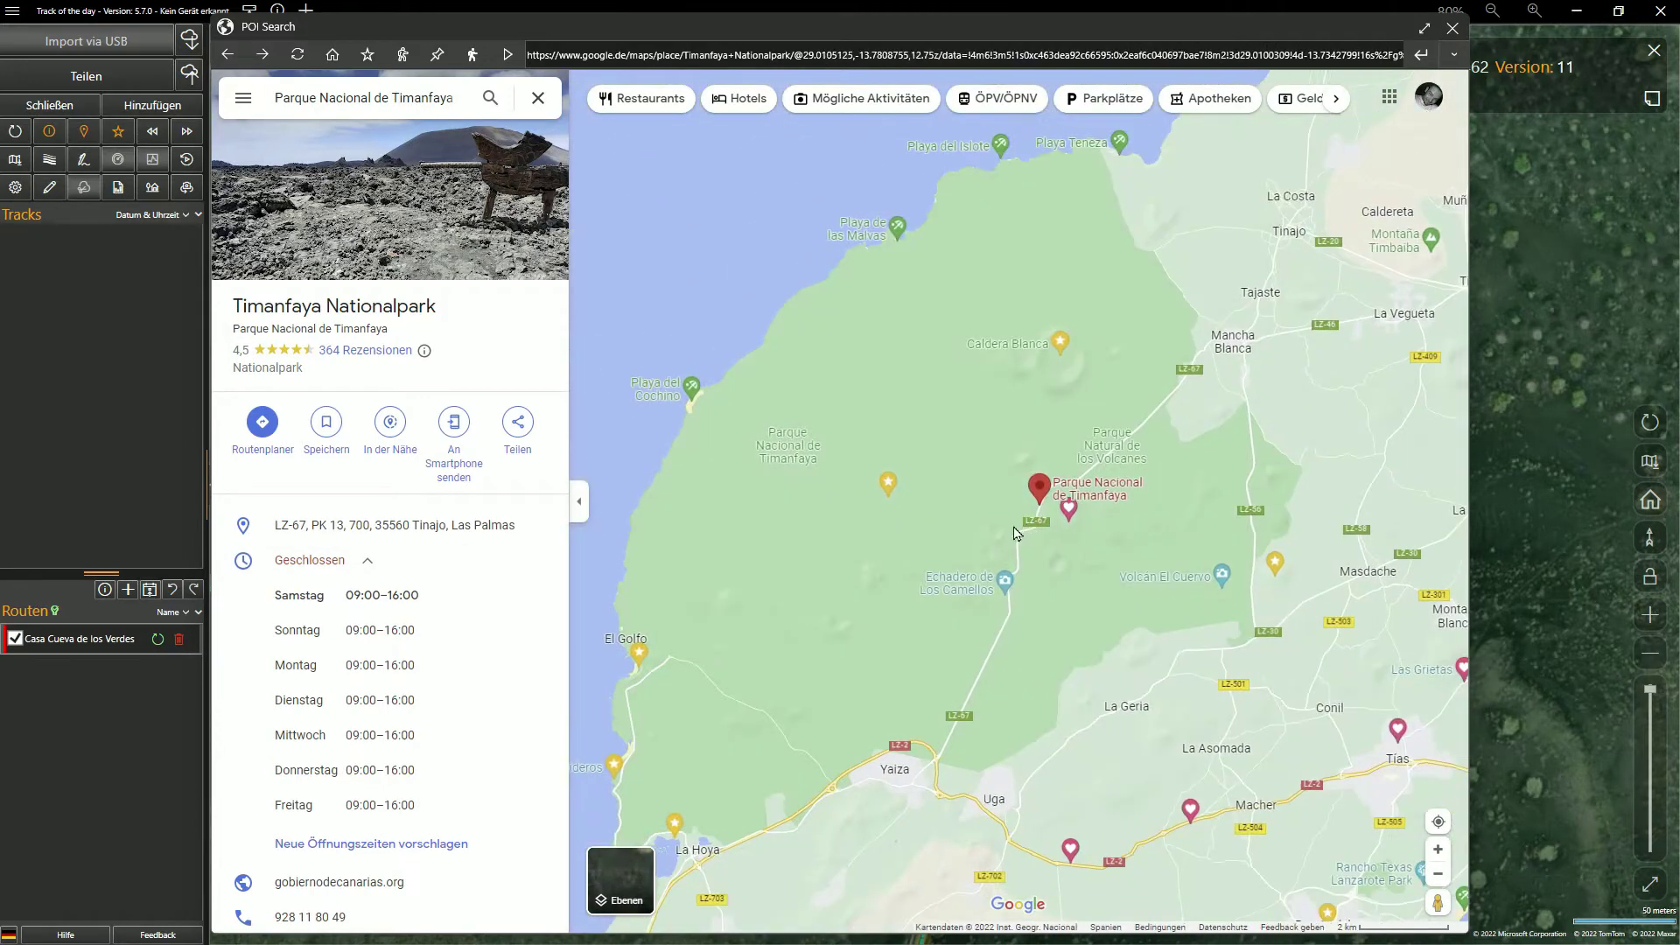
Save Timanfaya Nationalpark as a #Lanzarote POI and close POI search
click(367, 57)
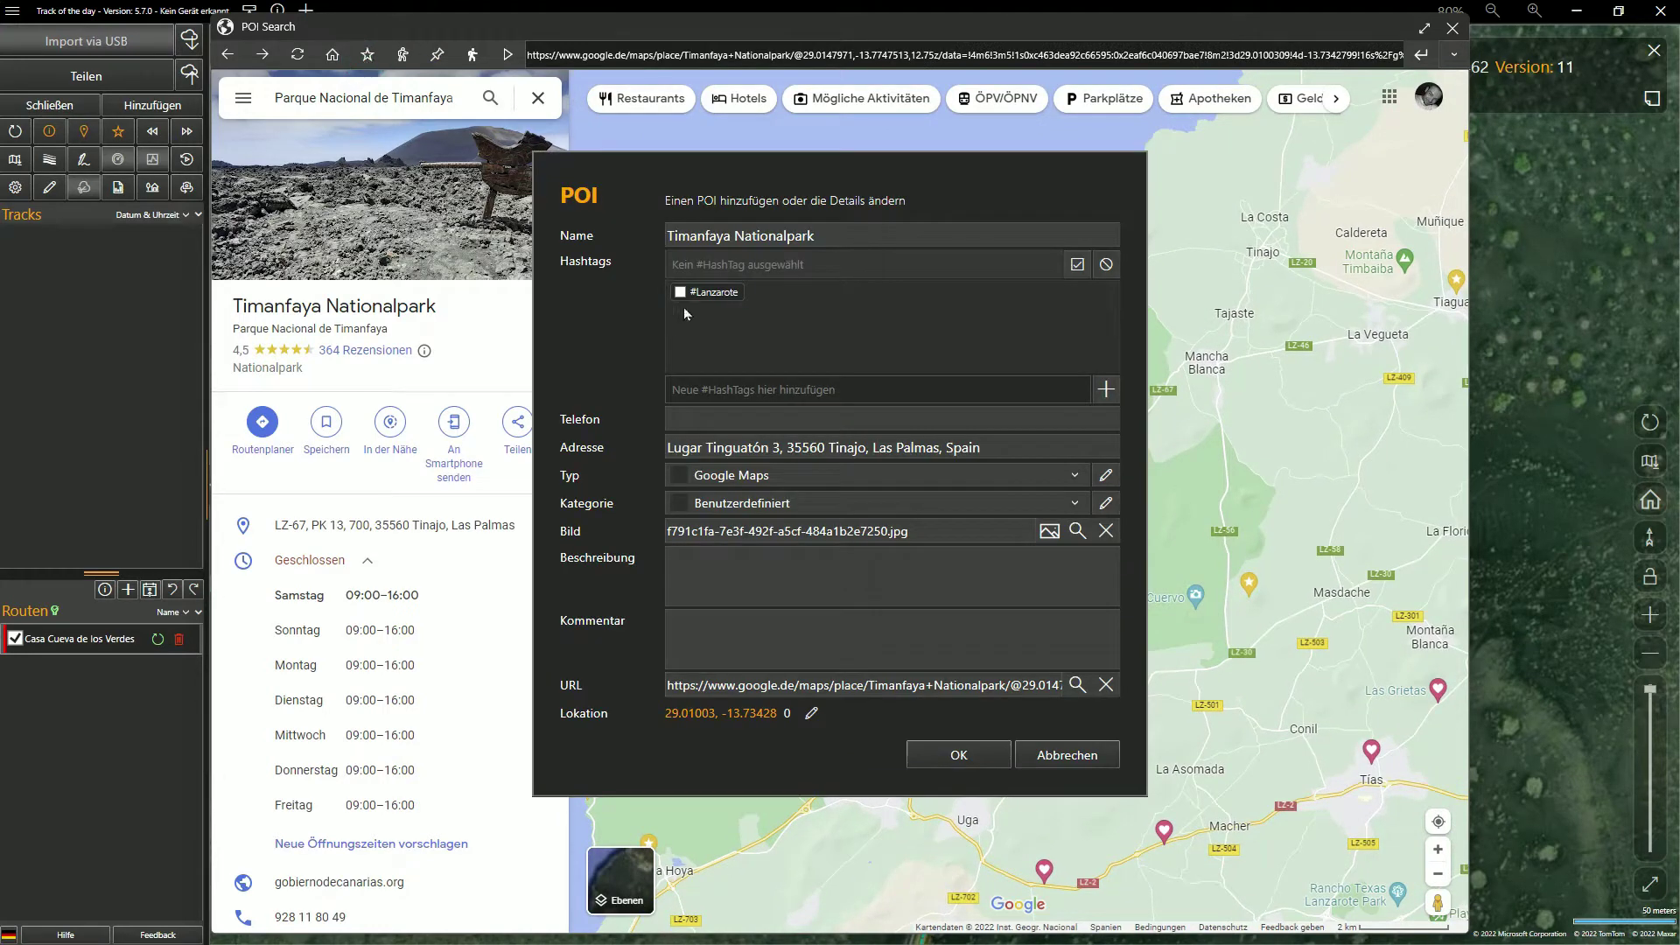
click(959, 755)
click(1453, 30)
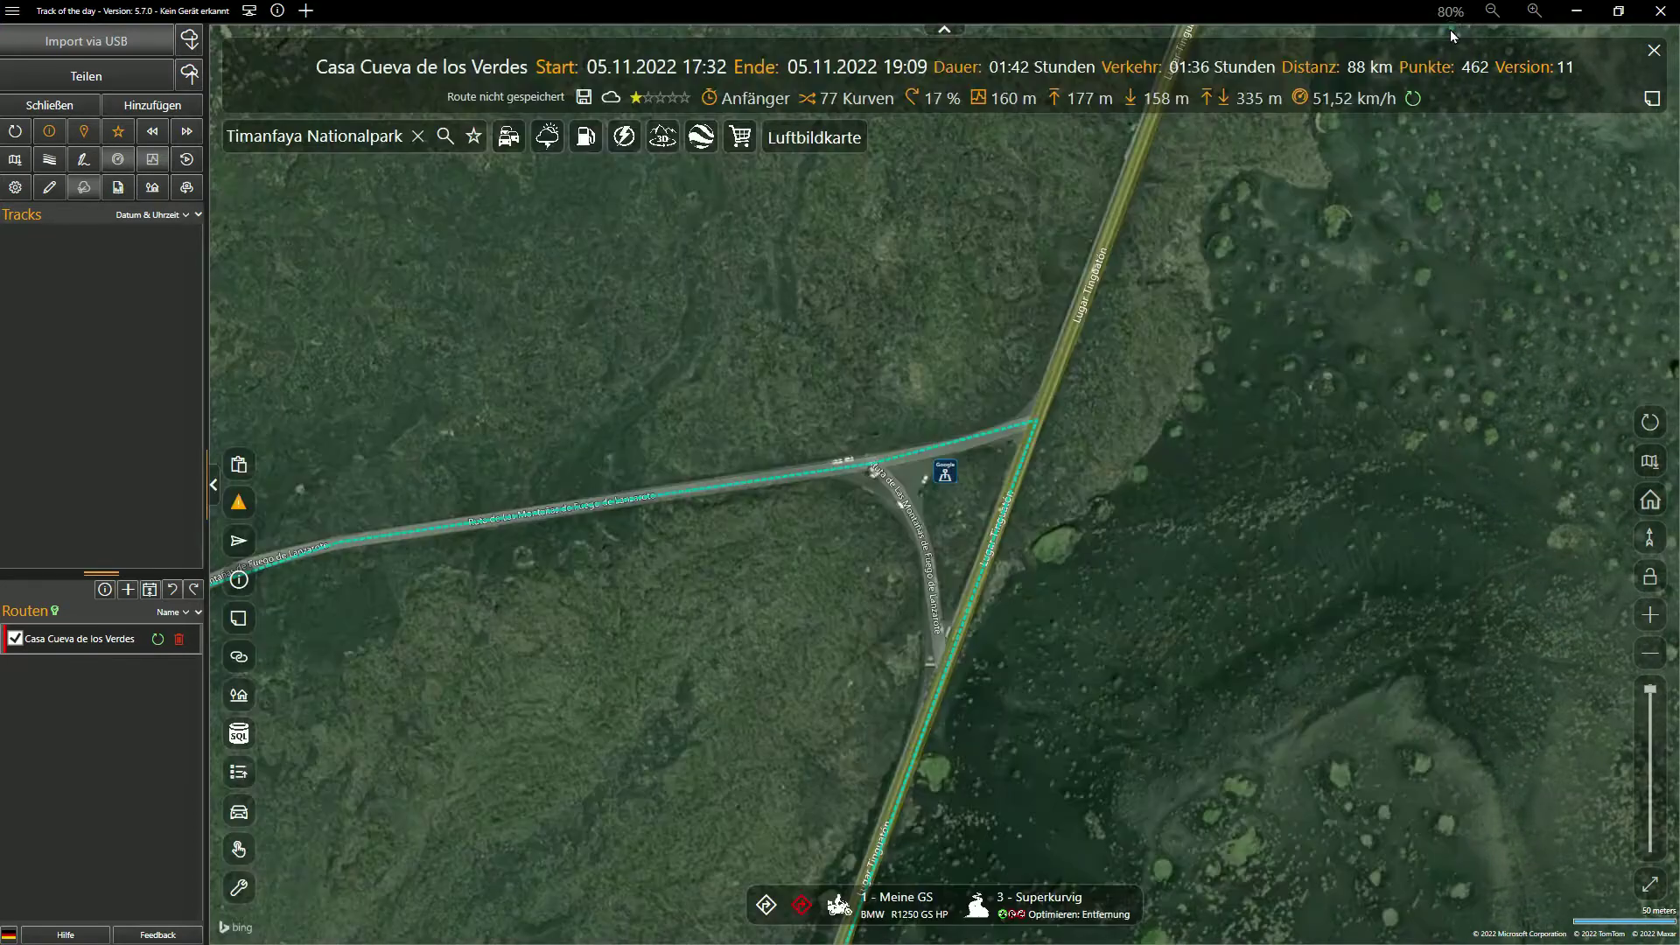
Add the Timanfaya Nationalpark and Inselchen Hilario POIs as route waypoints
click(945, 477)
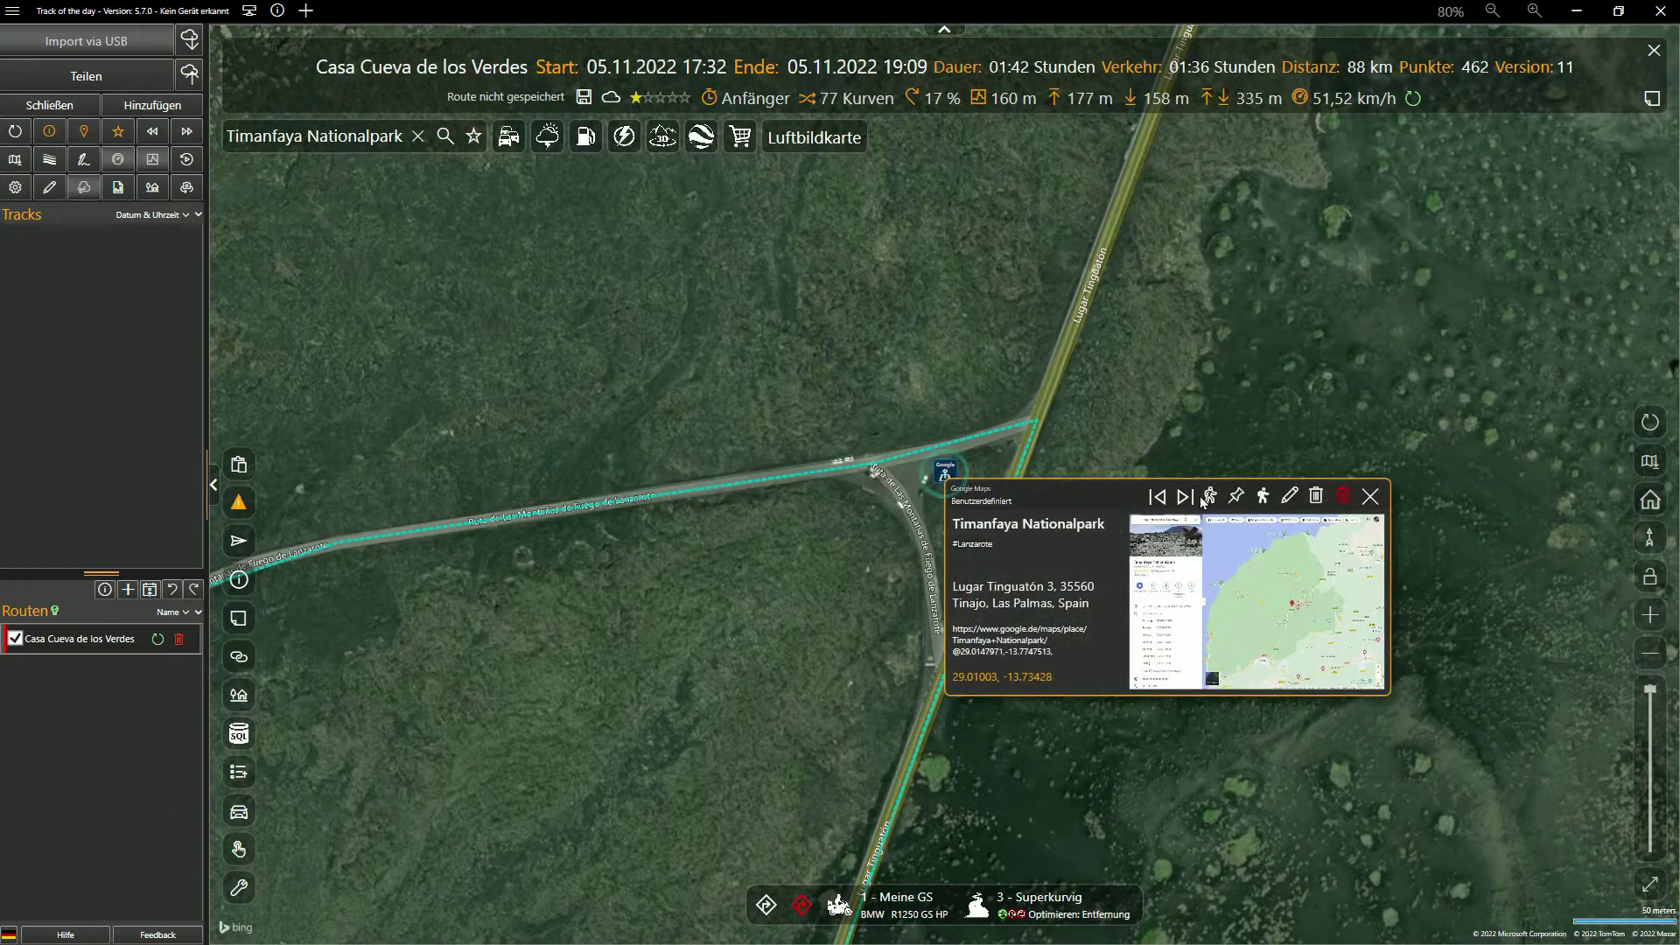
click(1263, 497)
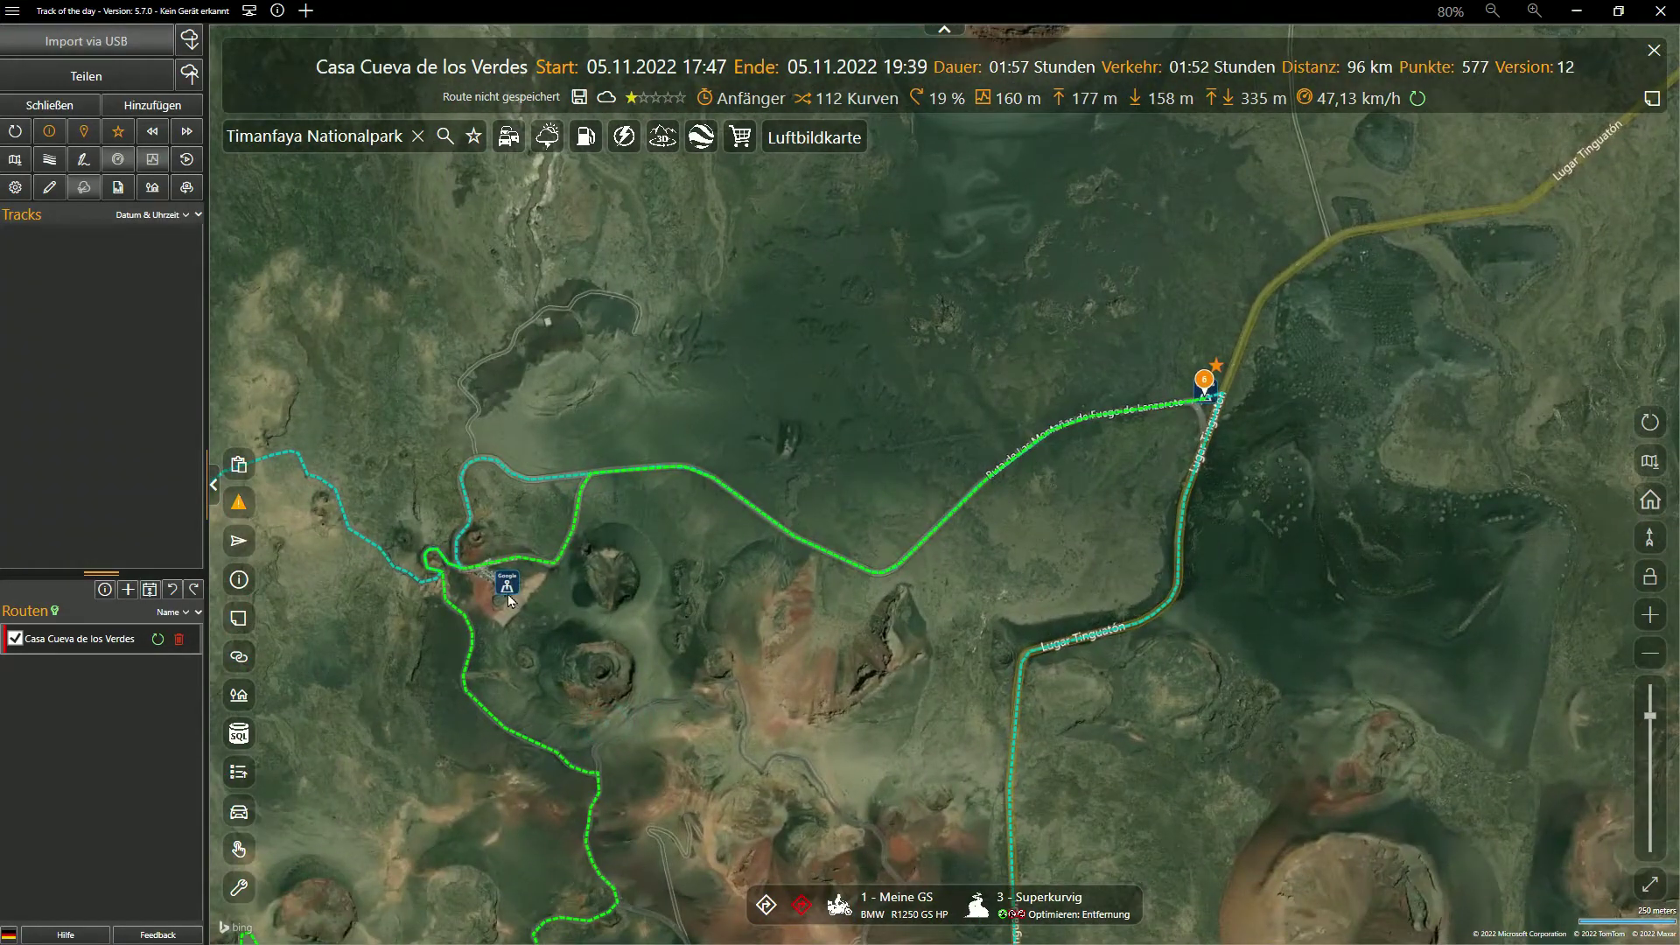
click(502, 586)
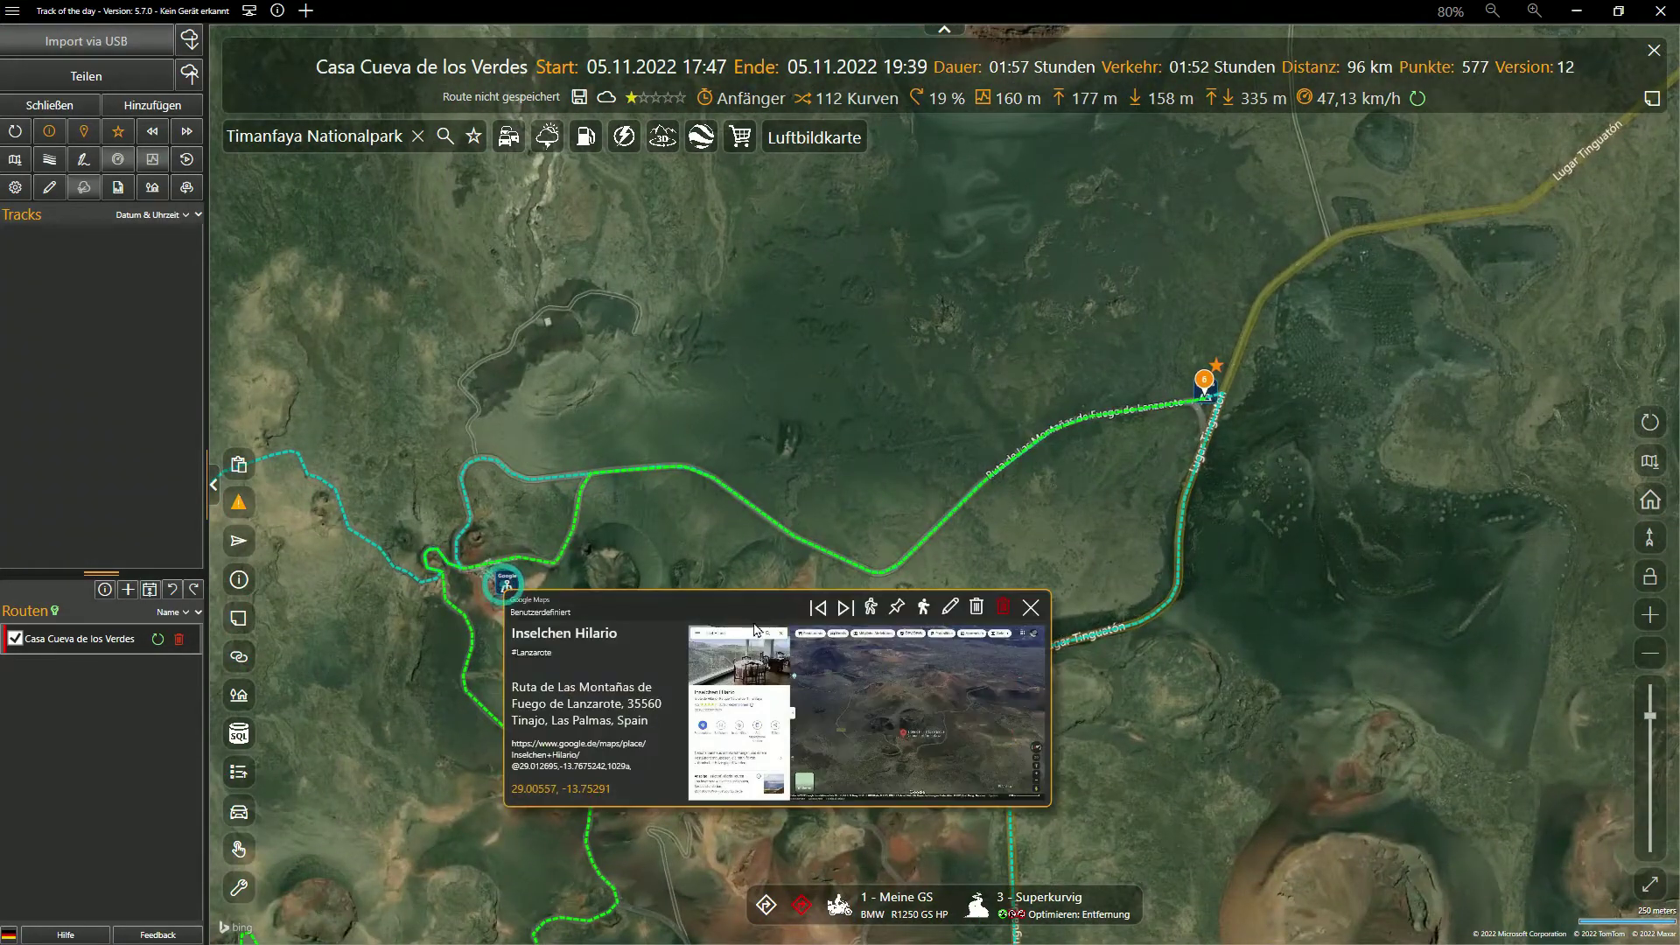
click(923, 607)
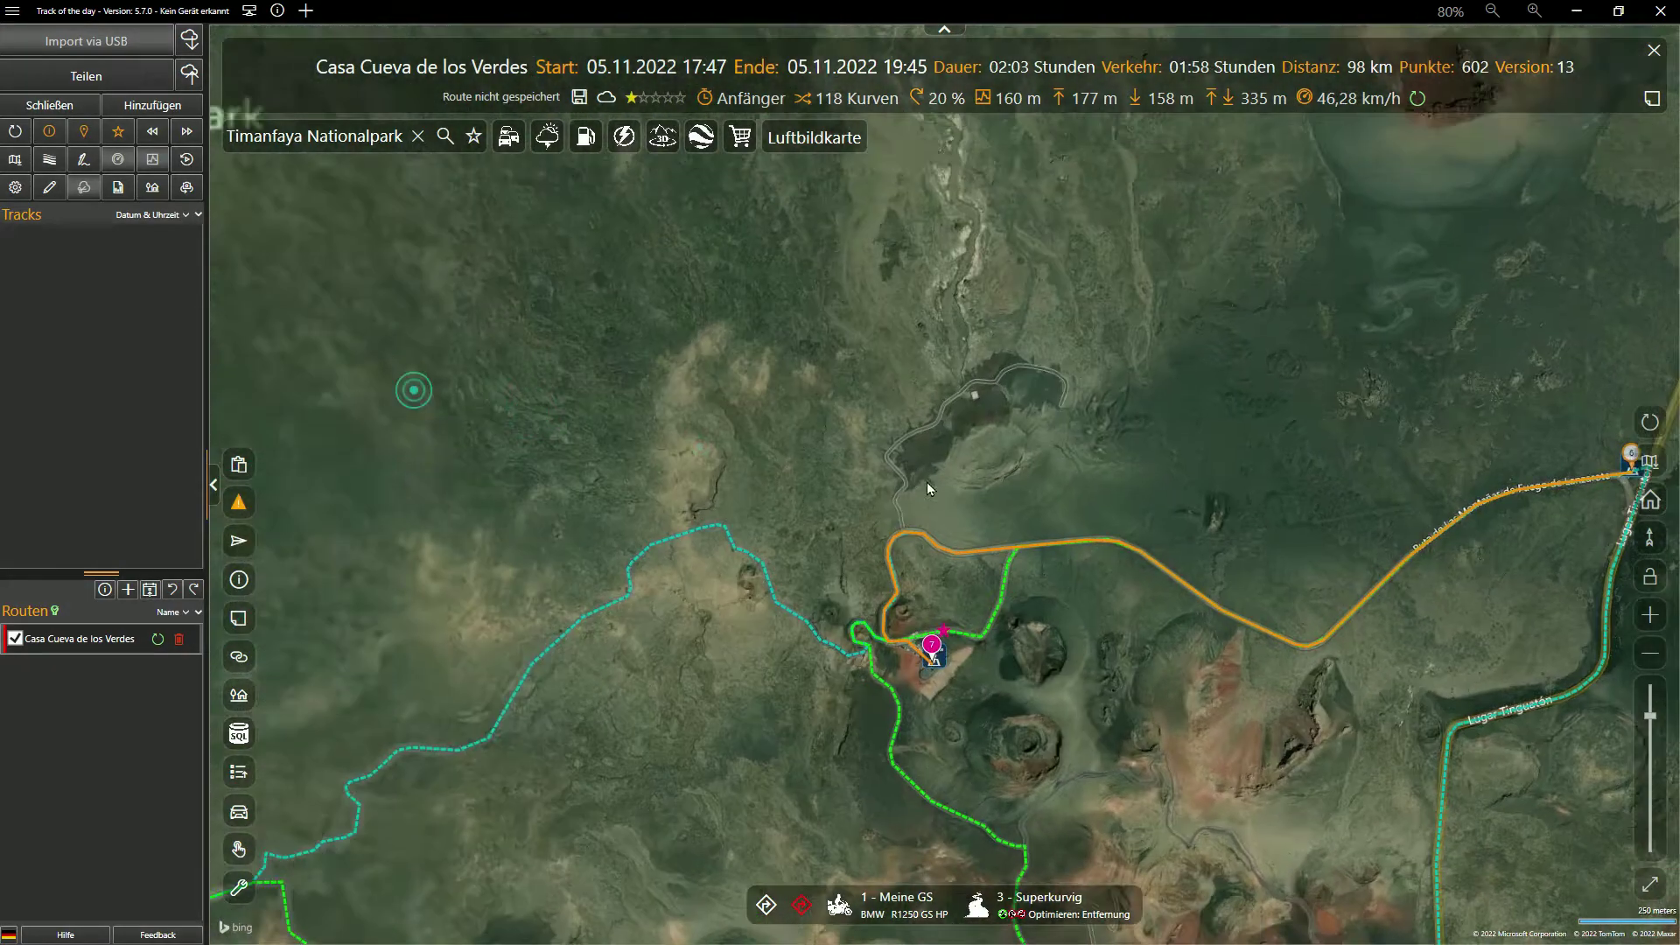
Delete the stray far north-west waypoint, leaving an 86 km route loop
drag(927, 481, 1153, 401)
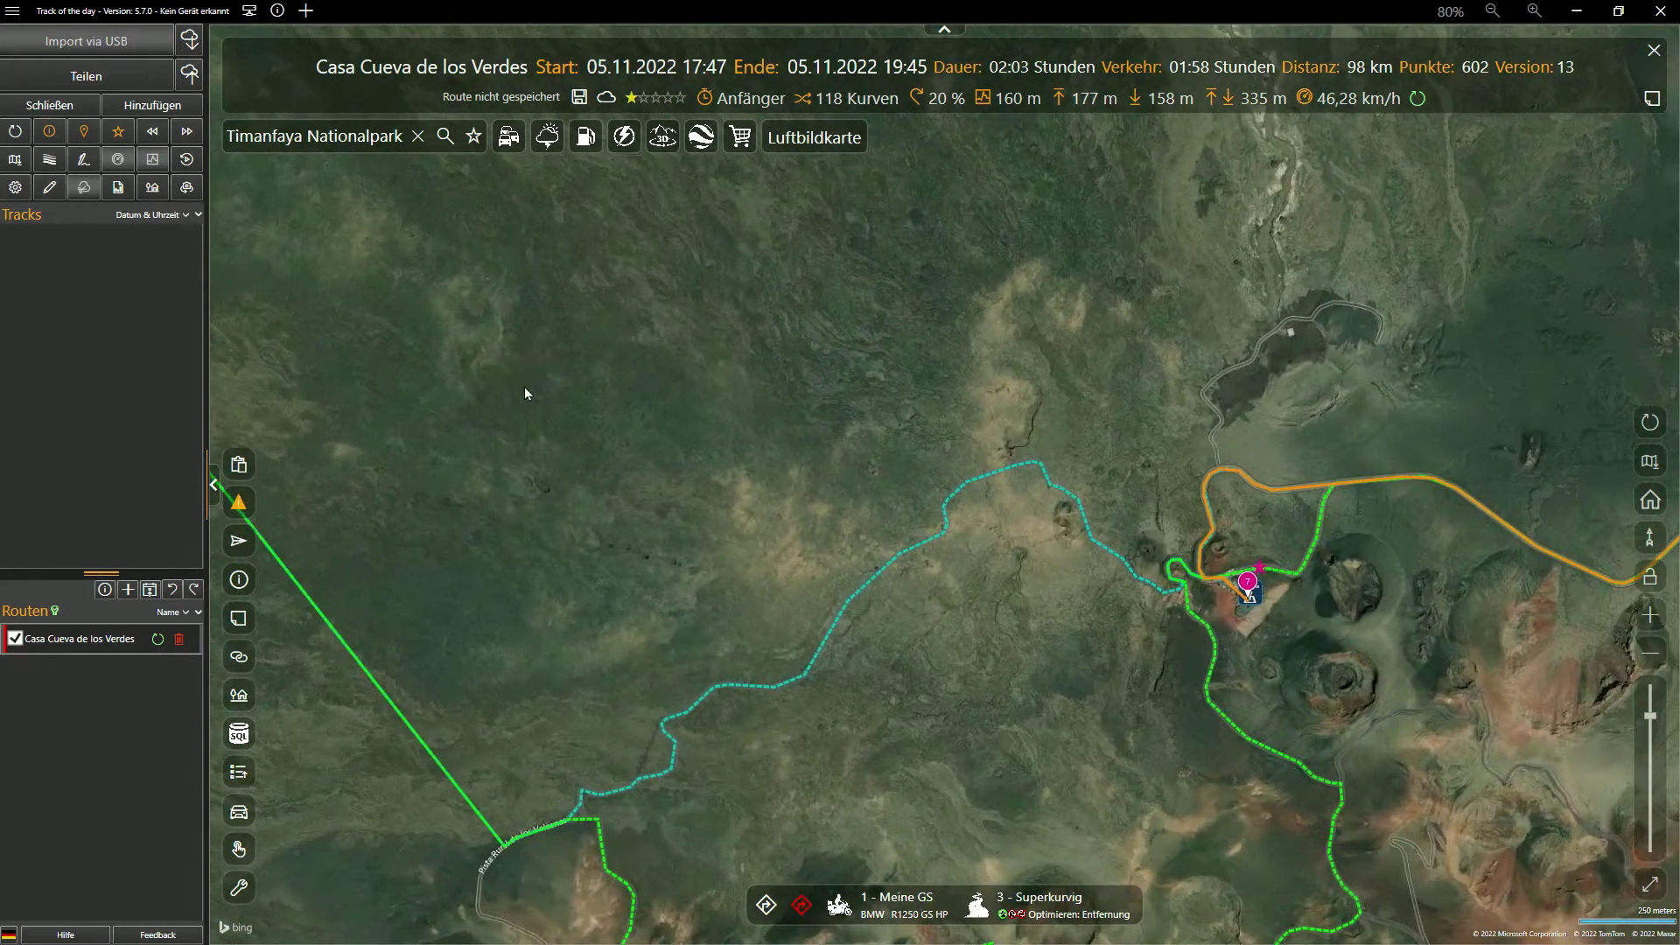
scroll(376, 312, up, 2)
scroll(791, 455, up, 2)
drag(793, 461, 978, 641)
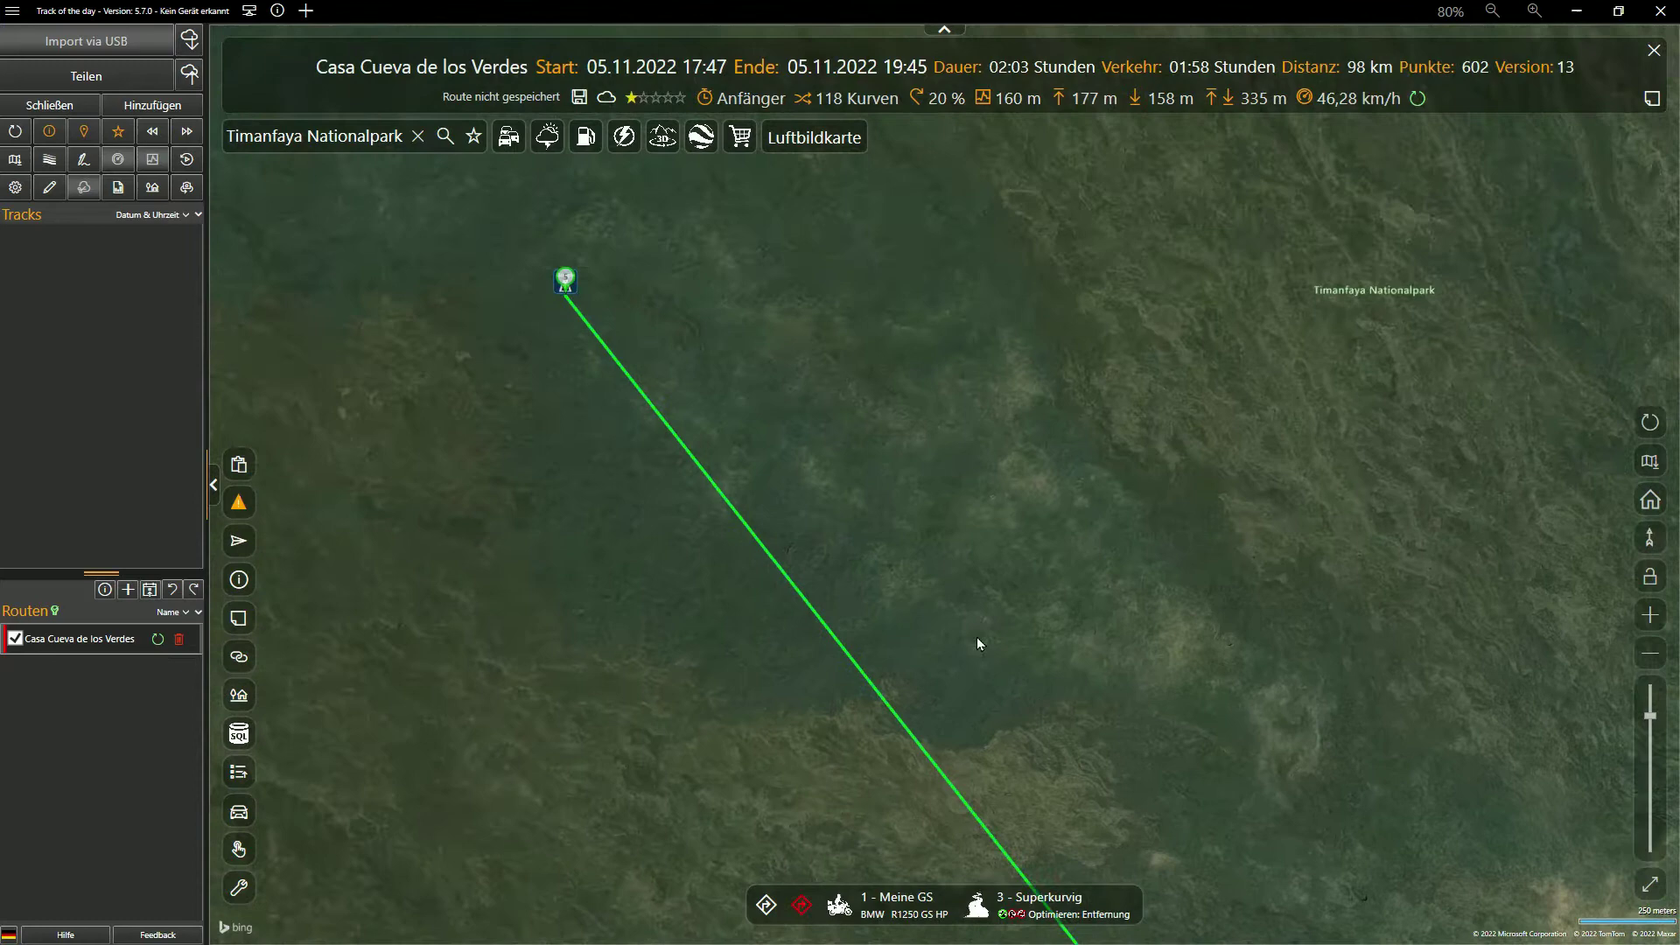
click(565, 290)
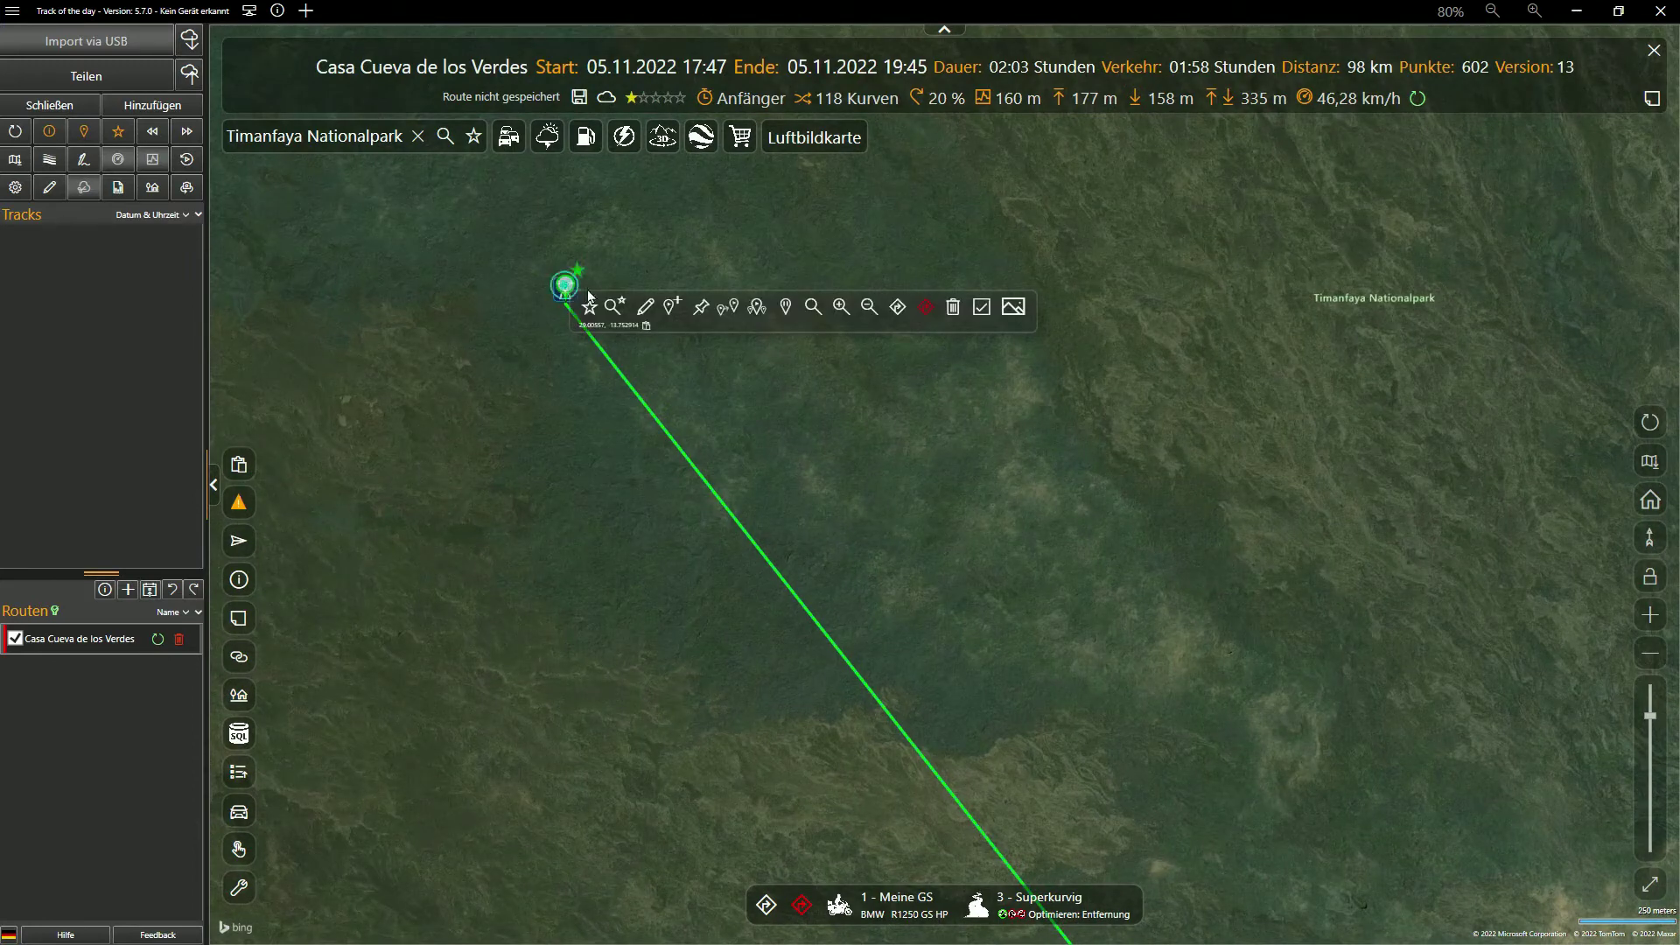
click(955, 307)
scroll(1071, 401, down, 1)
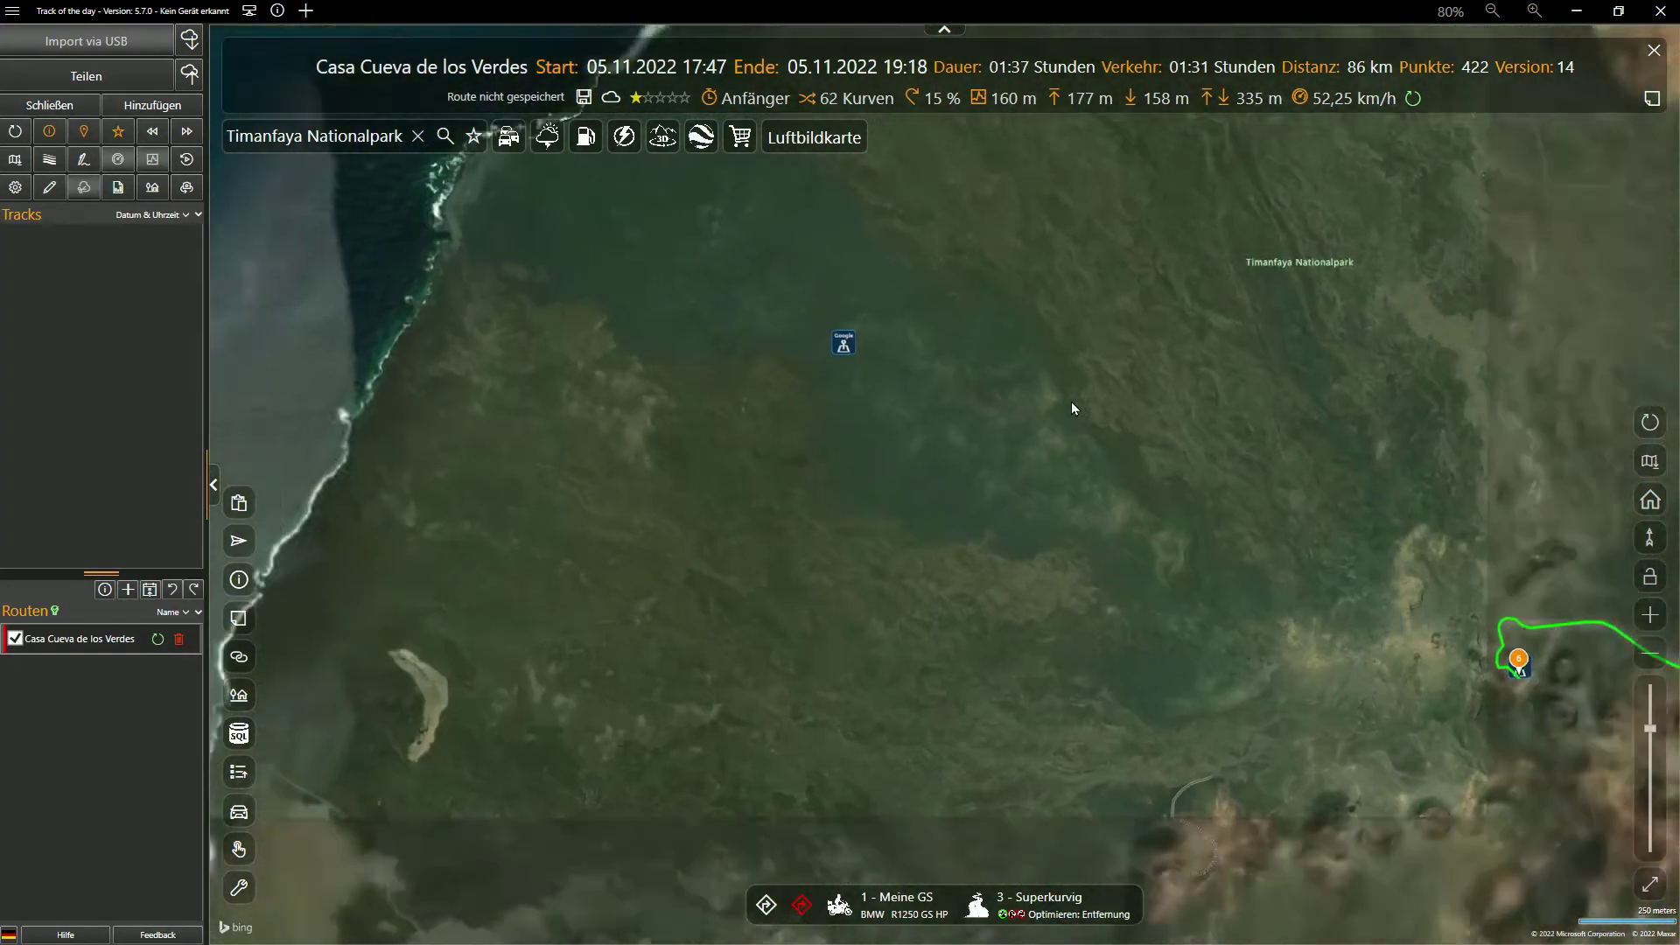
scroll(1071, 401, down, 2)
drag(1100, 440, 927, 469)
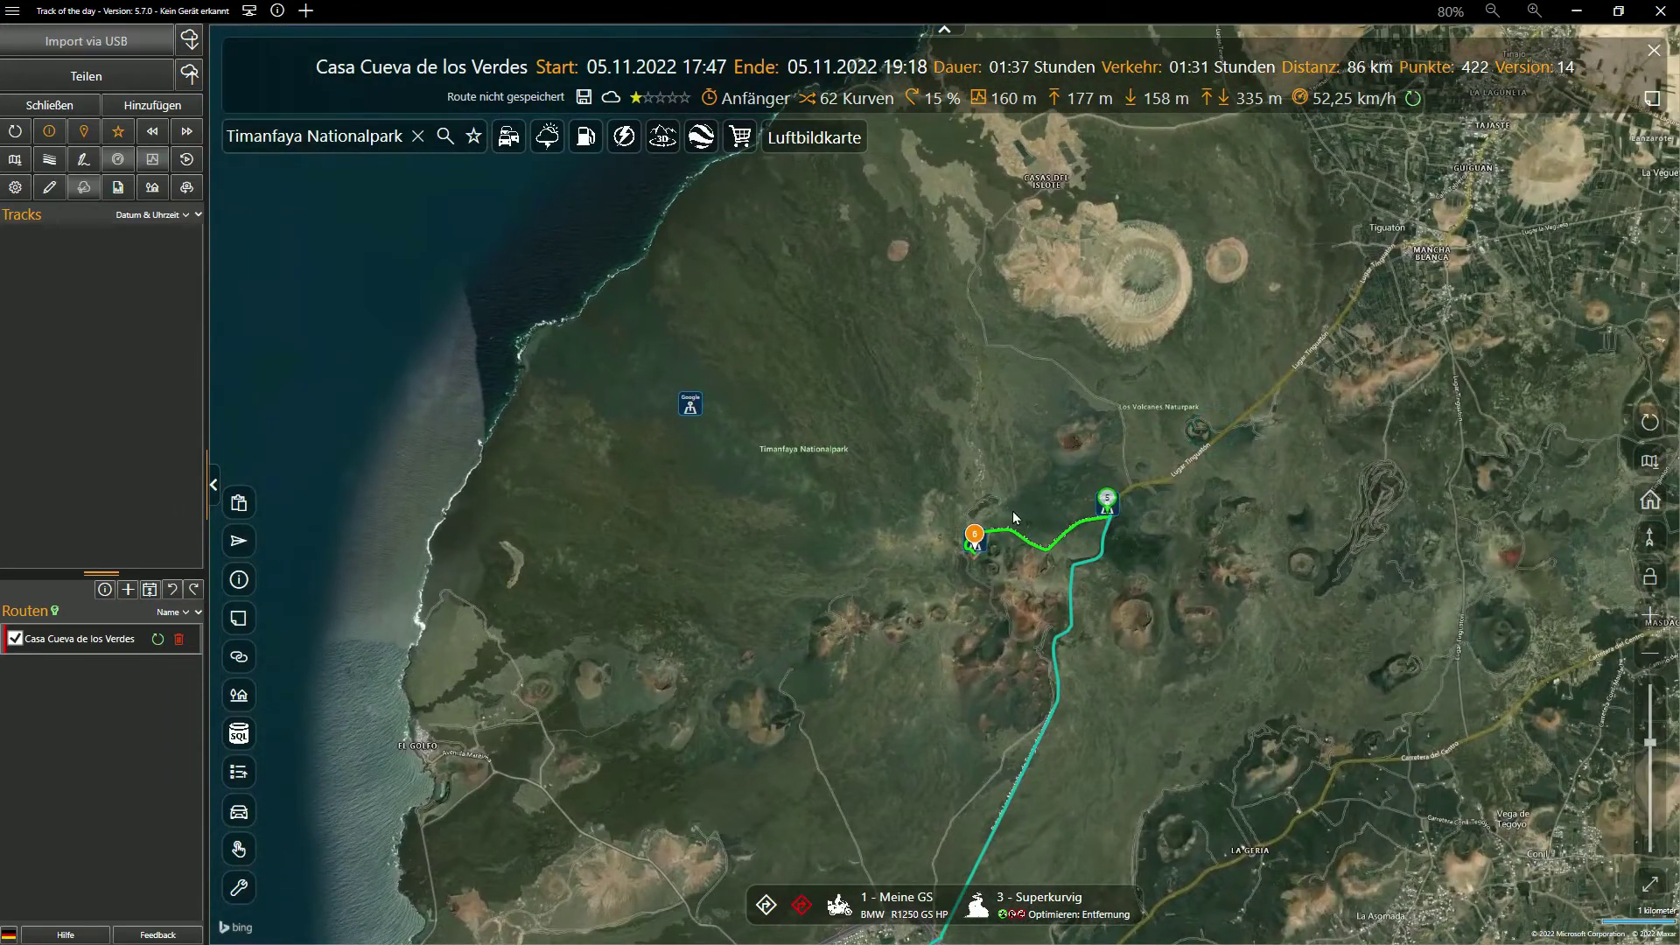
scroll(1015, 516, up, 1)
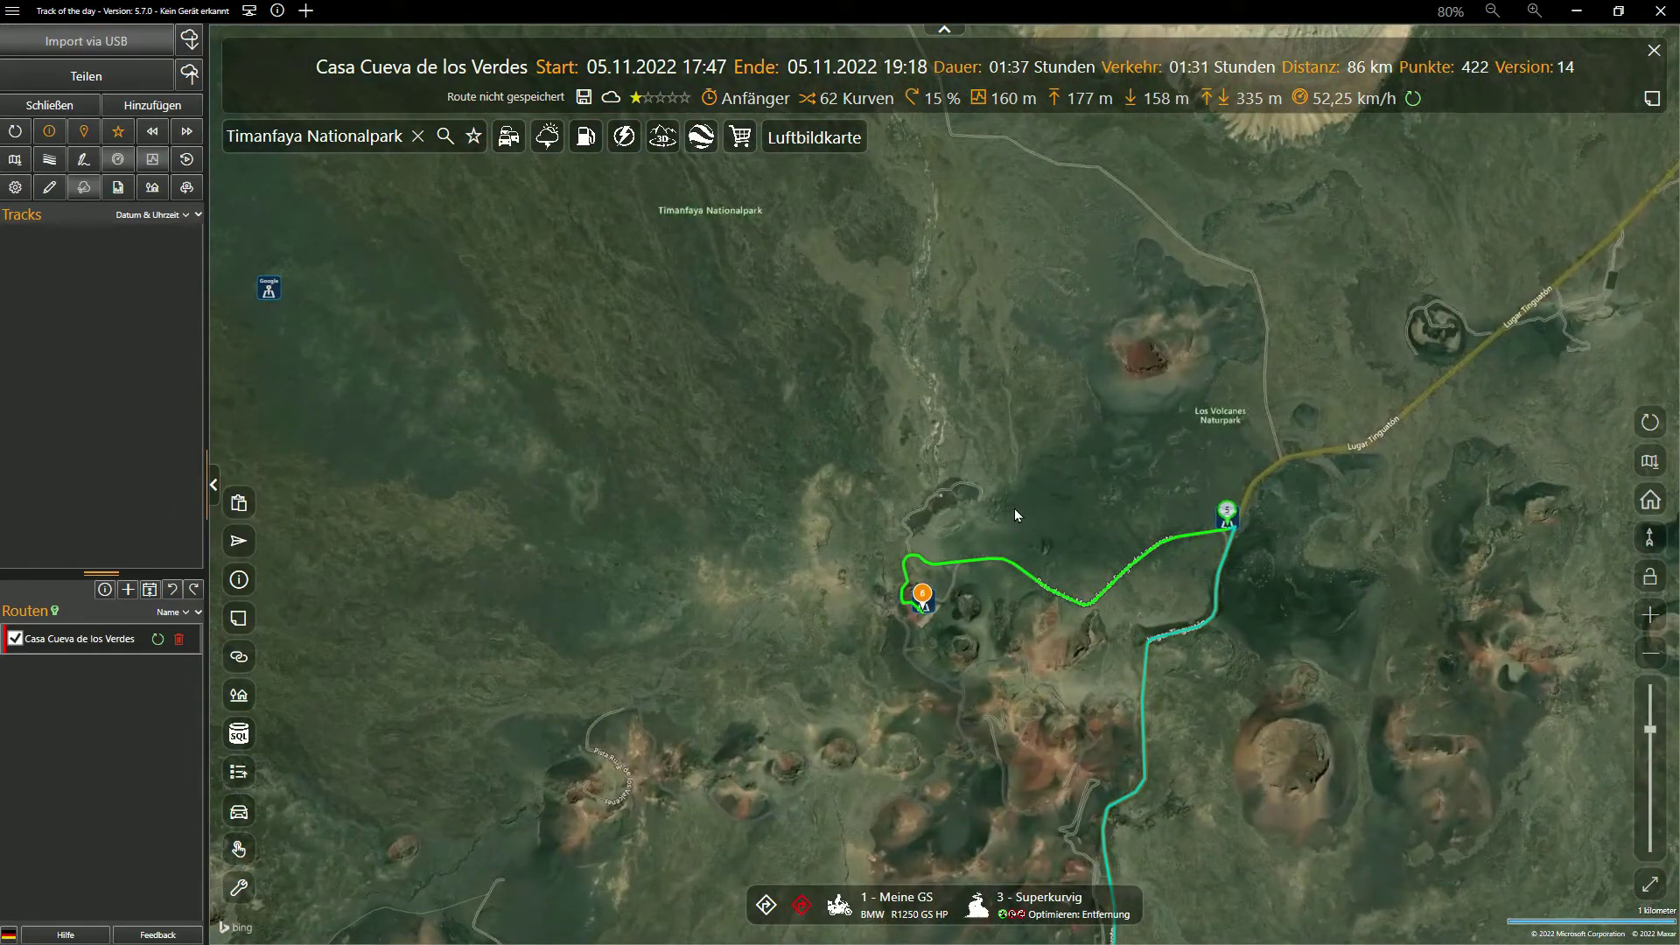
scroll(1015, 508, up, 1)
drag(922, 490, 805, 392)
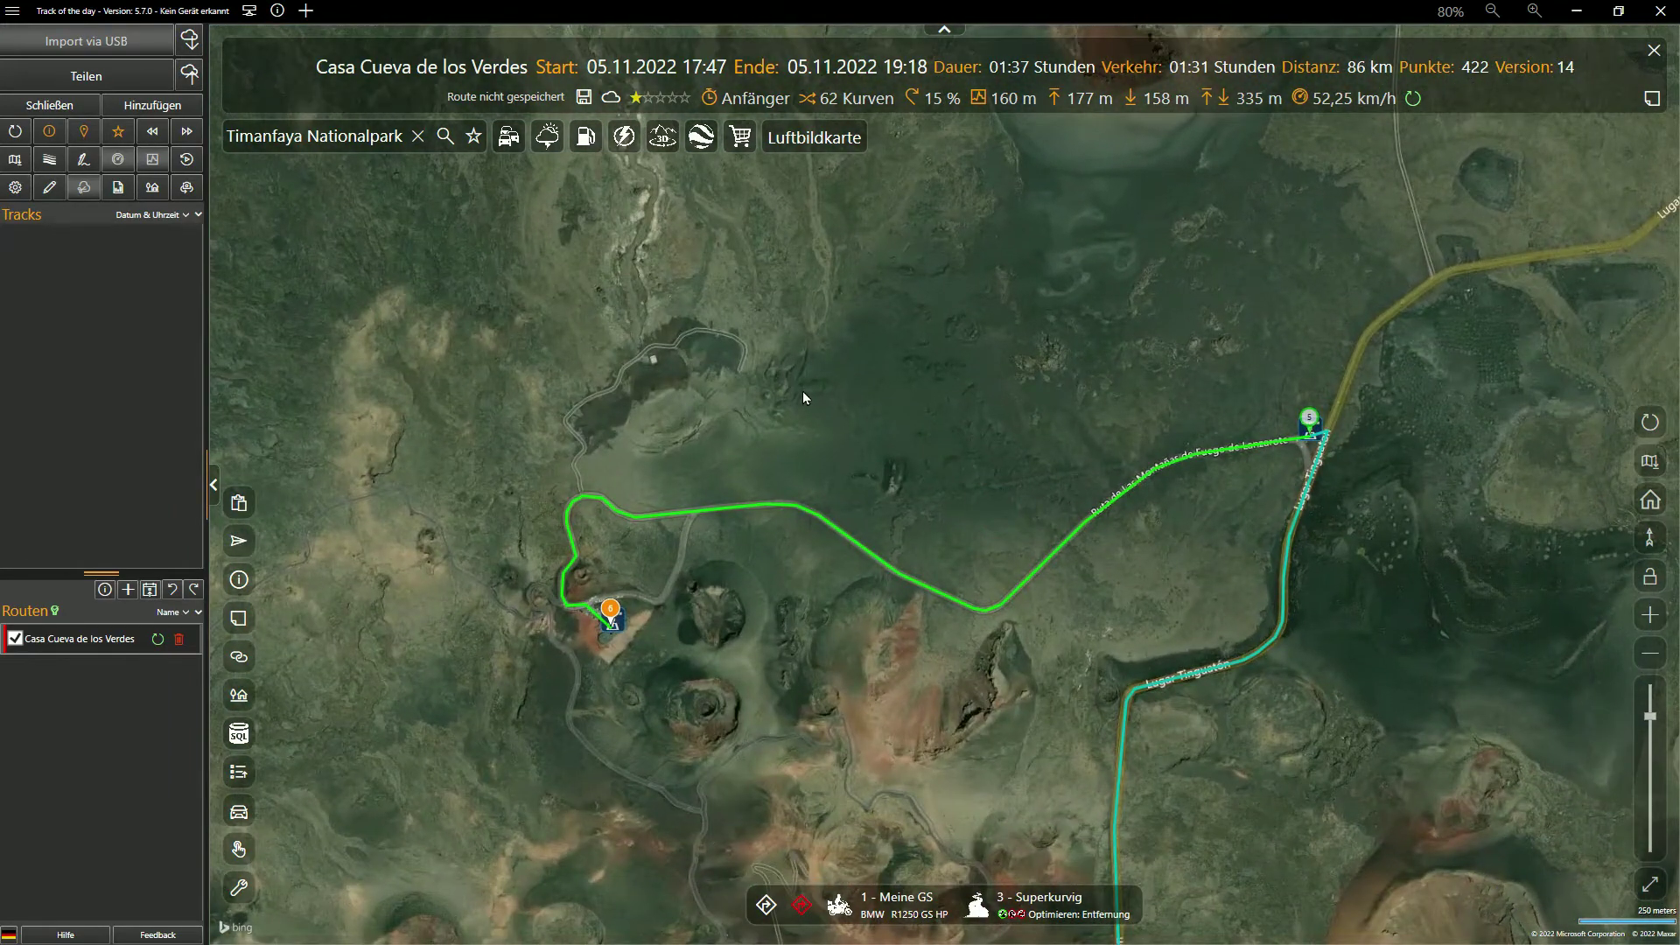
Search for Famara and add it to the route as a stop
click(418, 138)
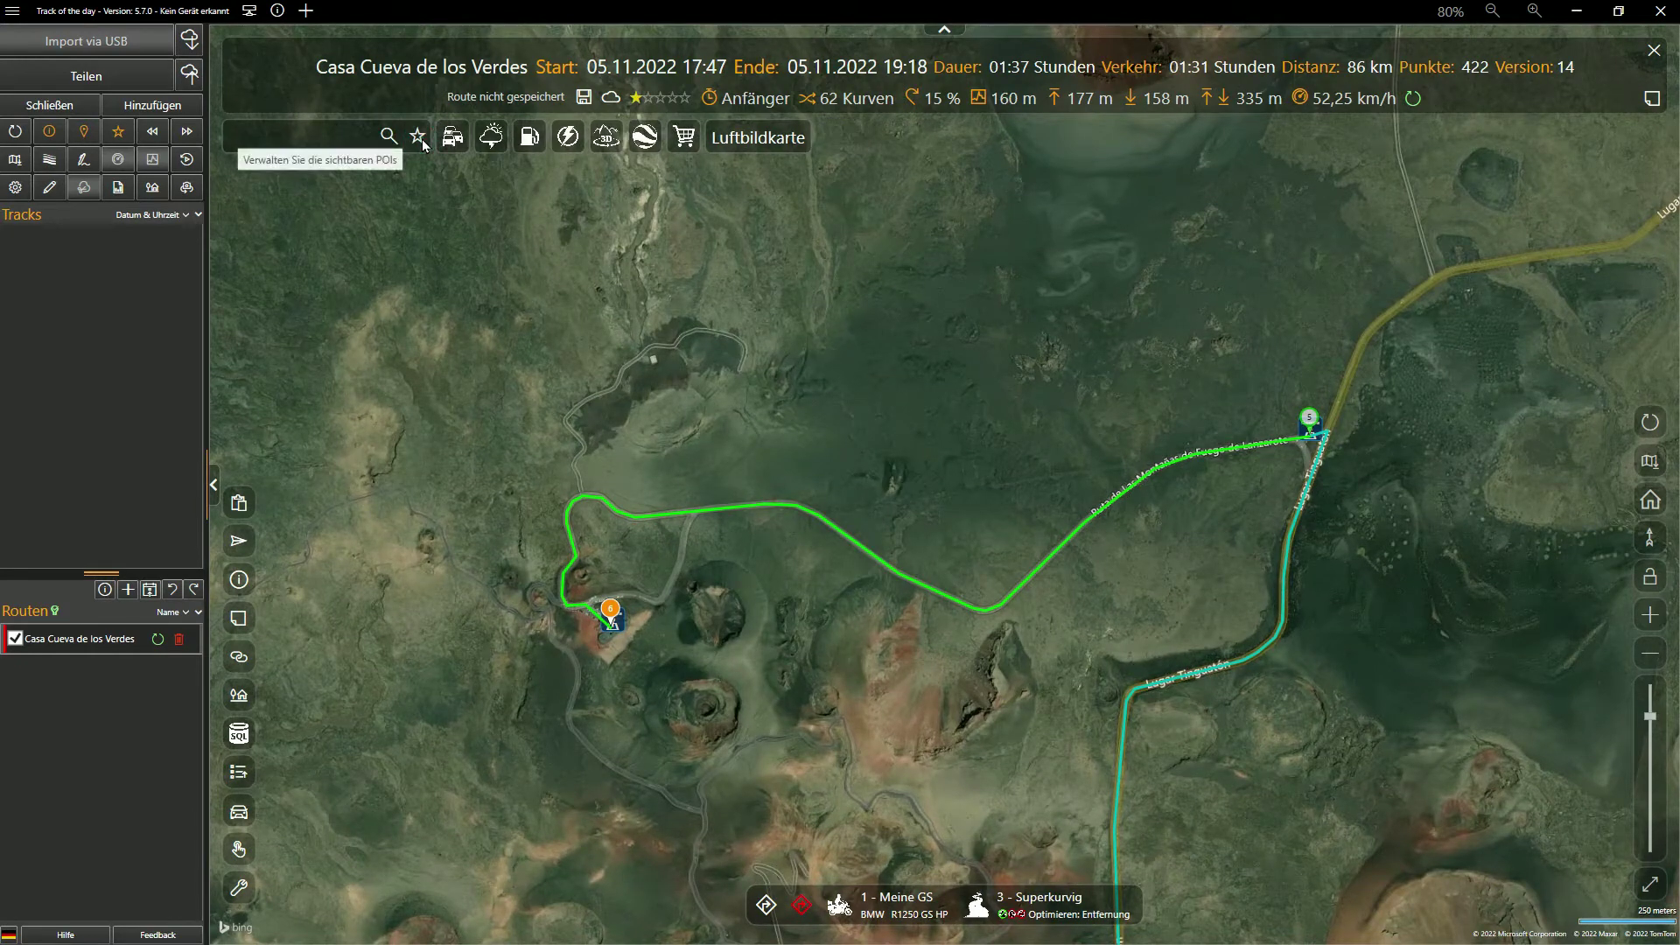
click(333, 134)
text(Famara)
key(Return)
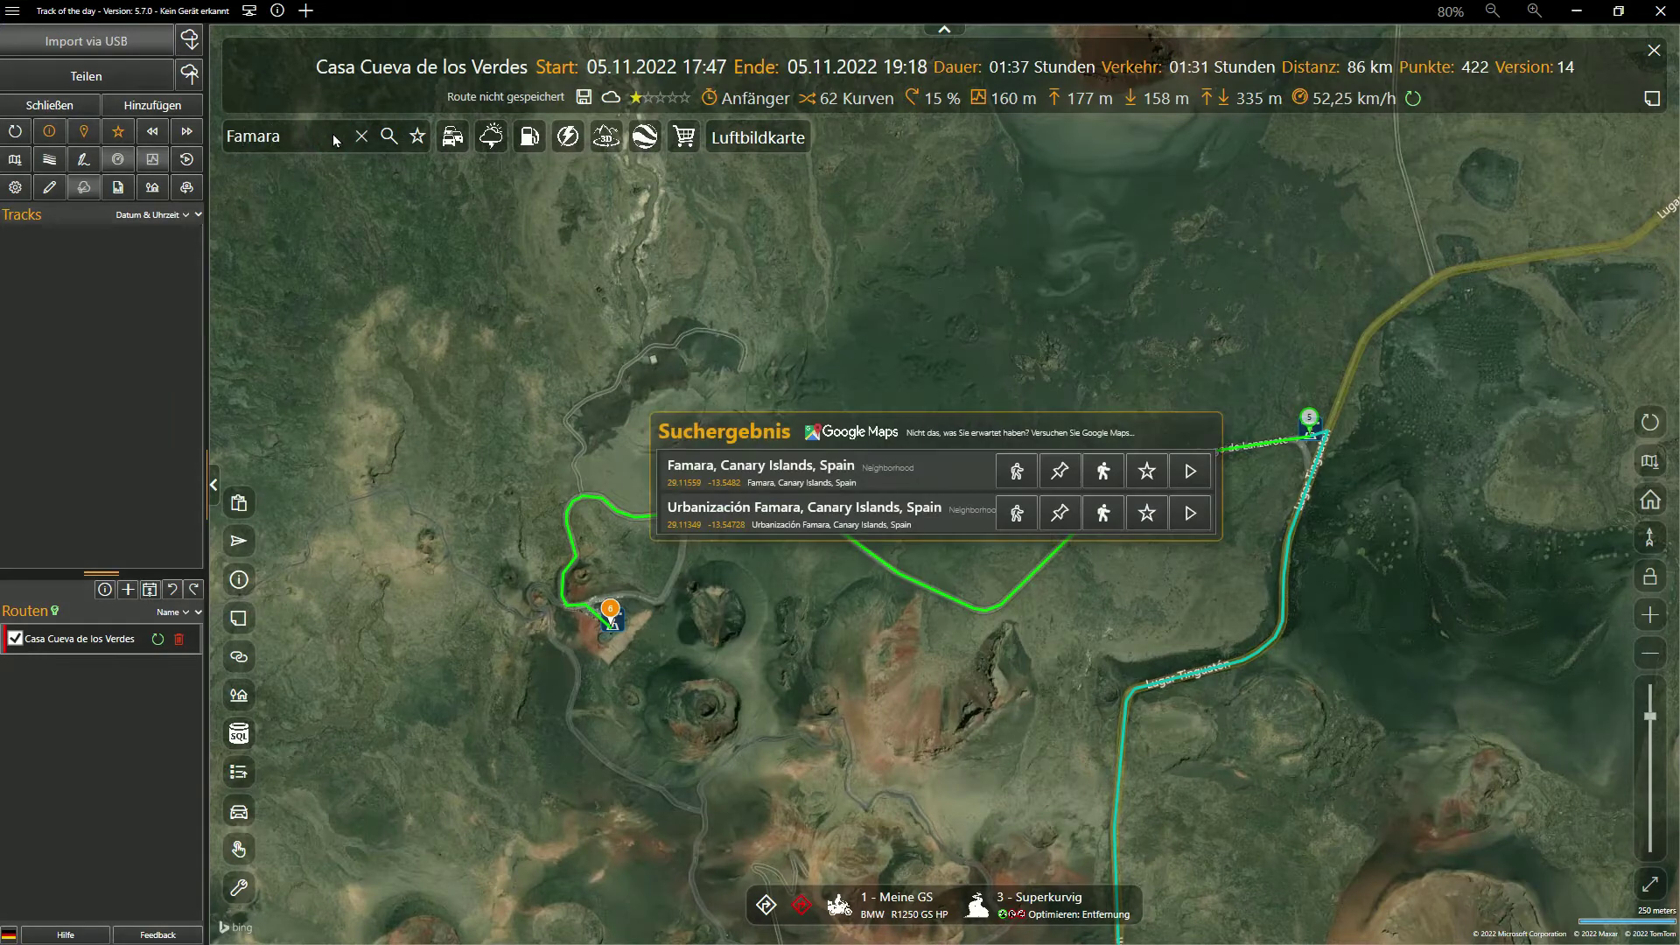
click(1105, 474)
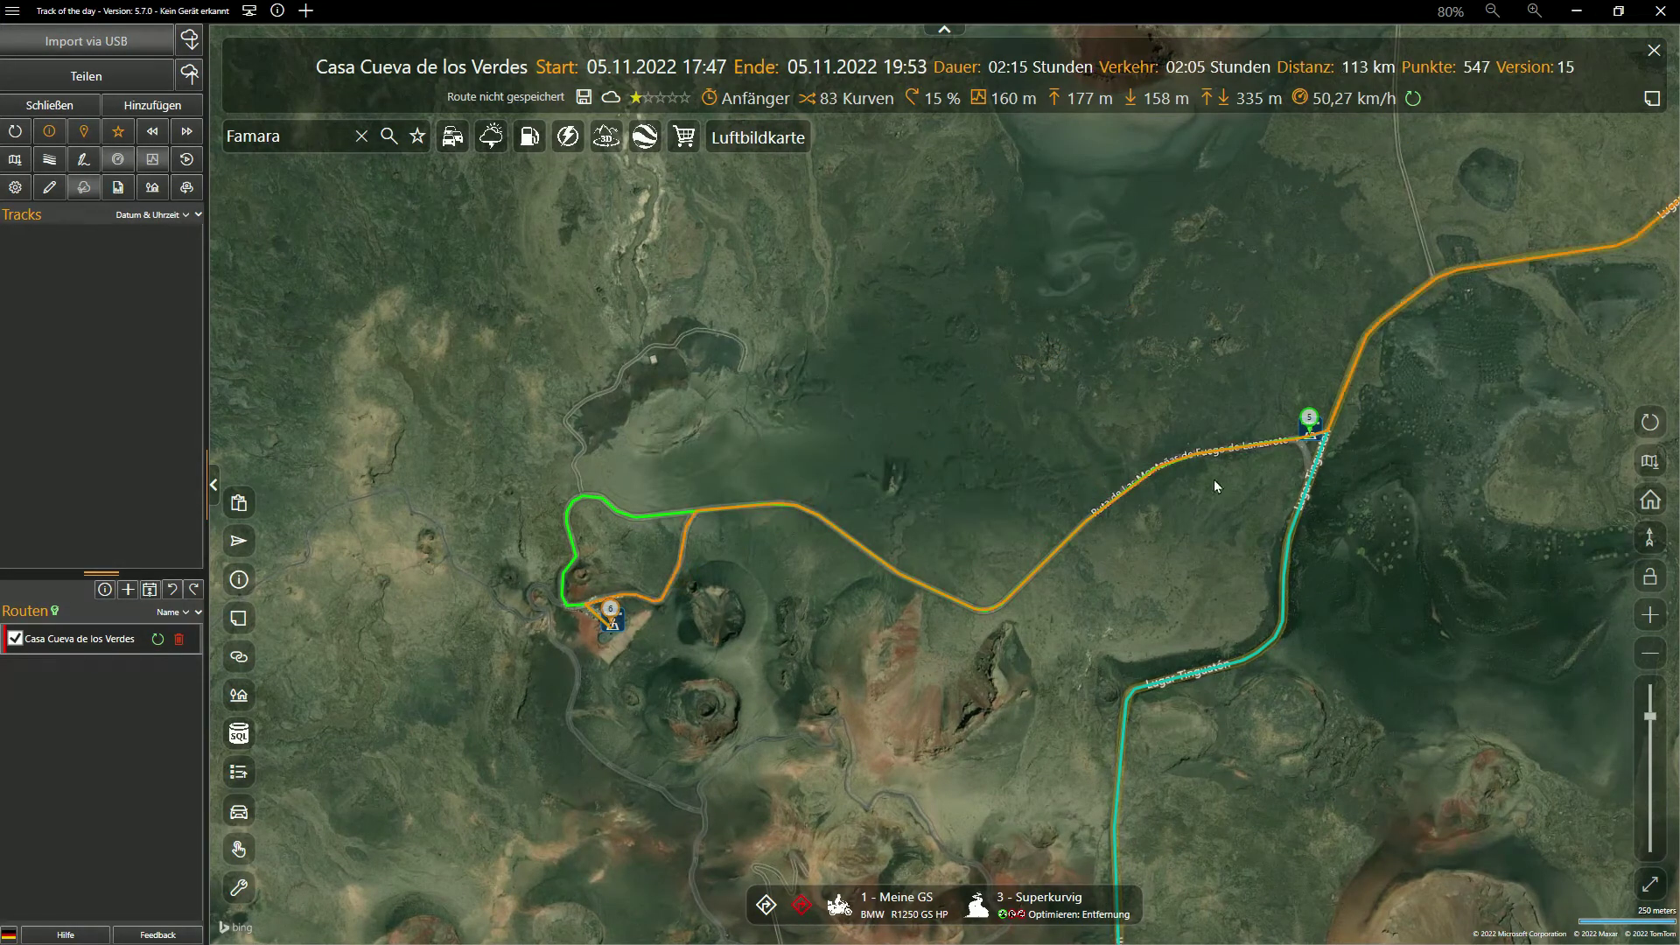
click(1651, 423)
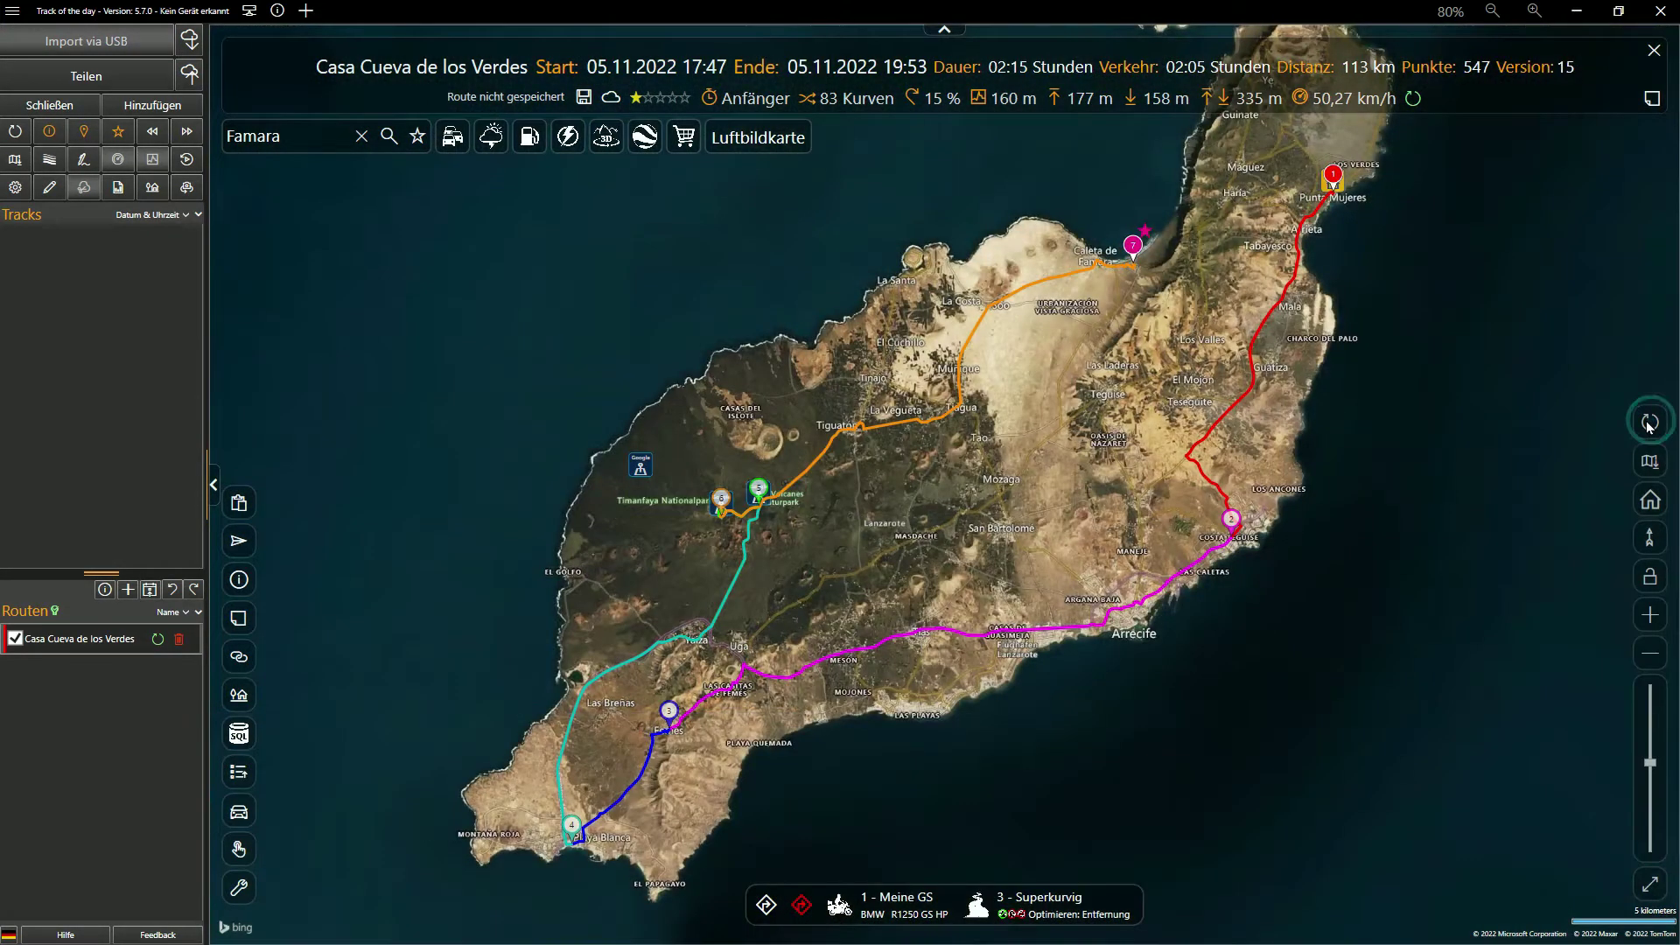
drag(1297, 188, 1239, 237)
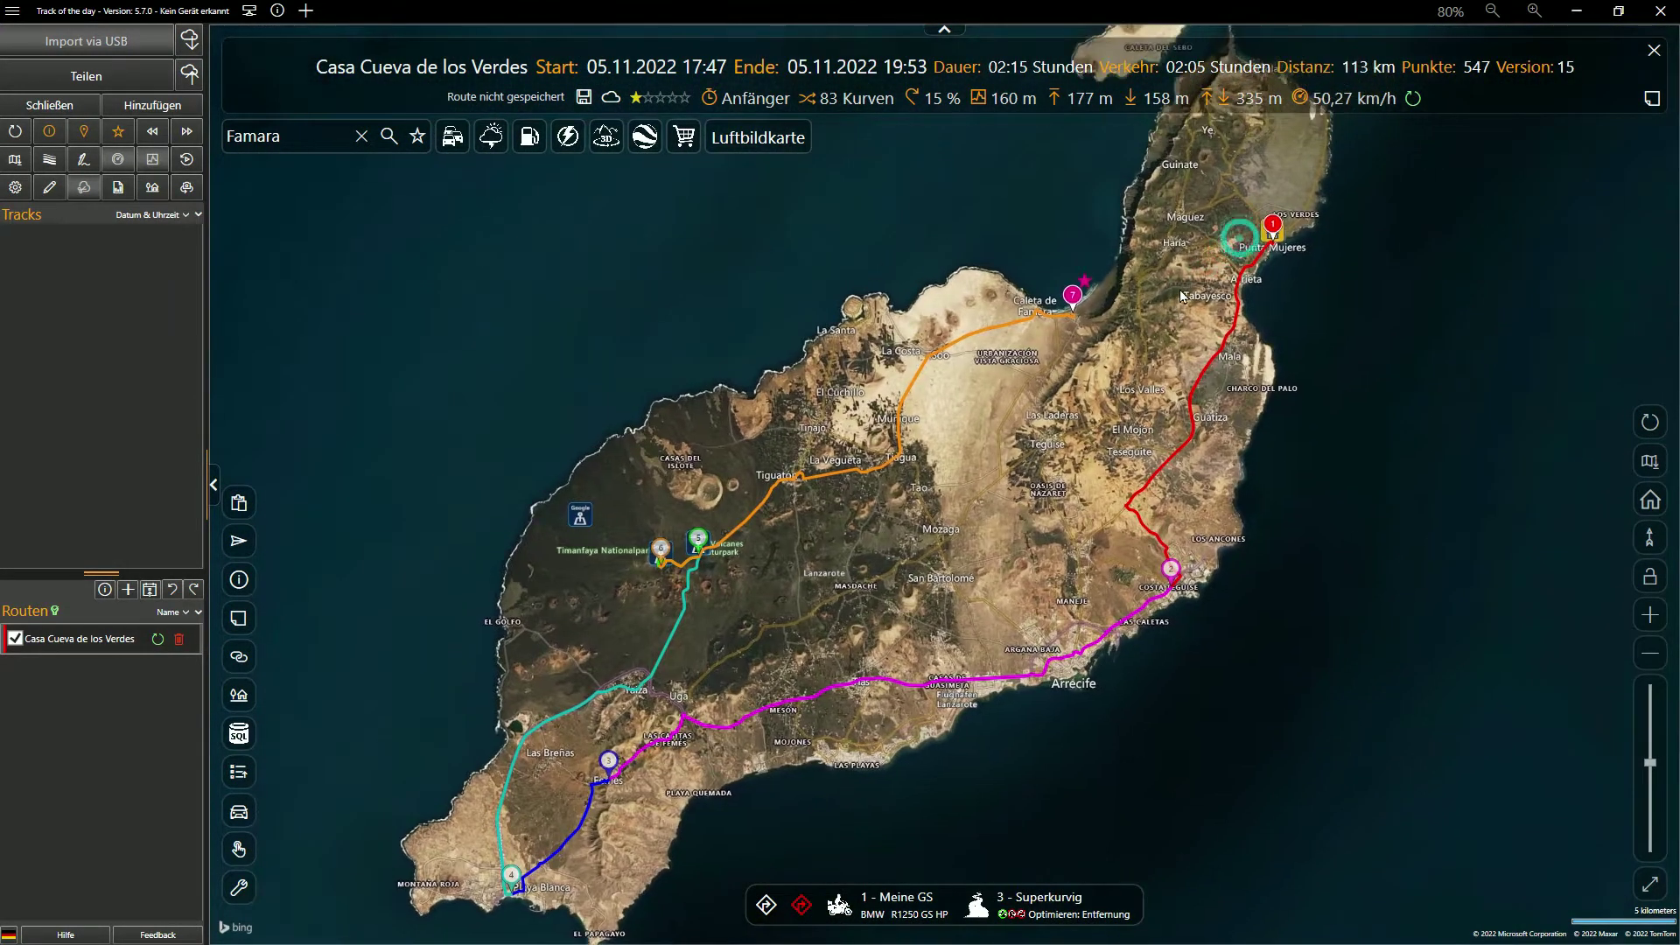
Search for Teguise and Haría and add each as further route stops
double_click(300, 141)
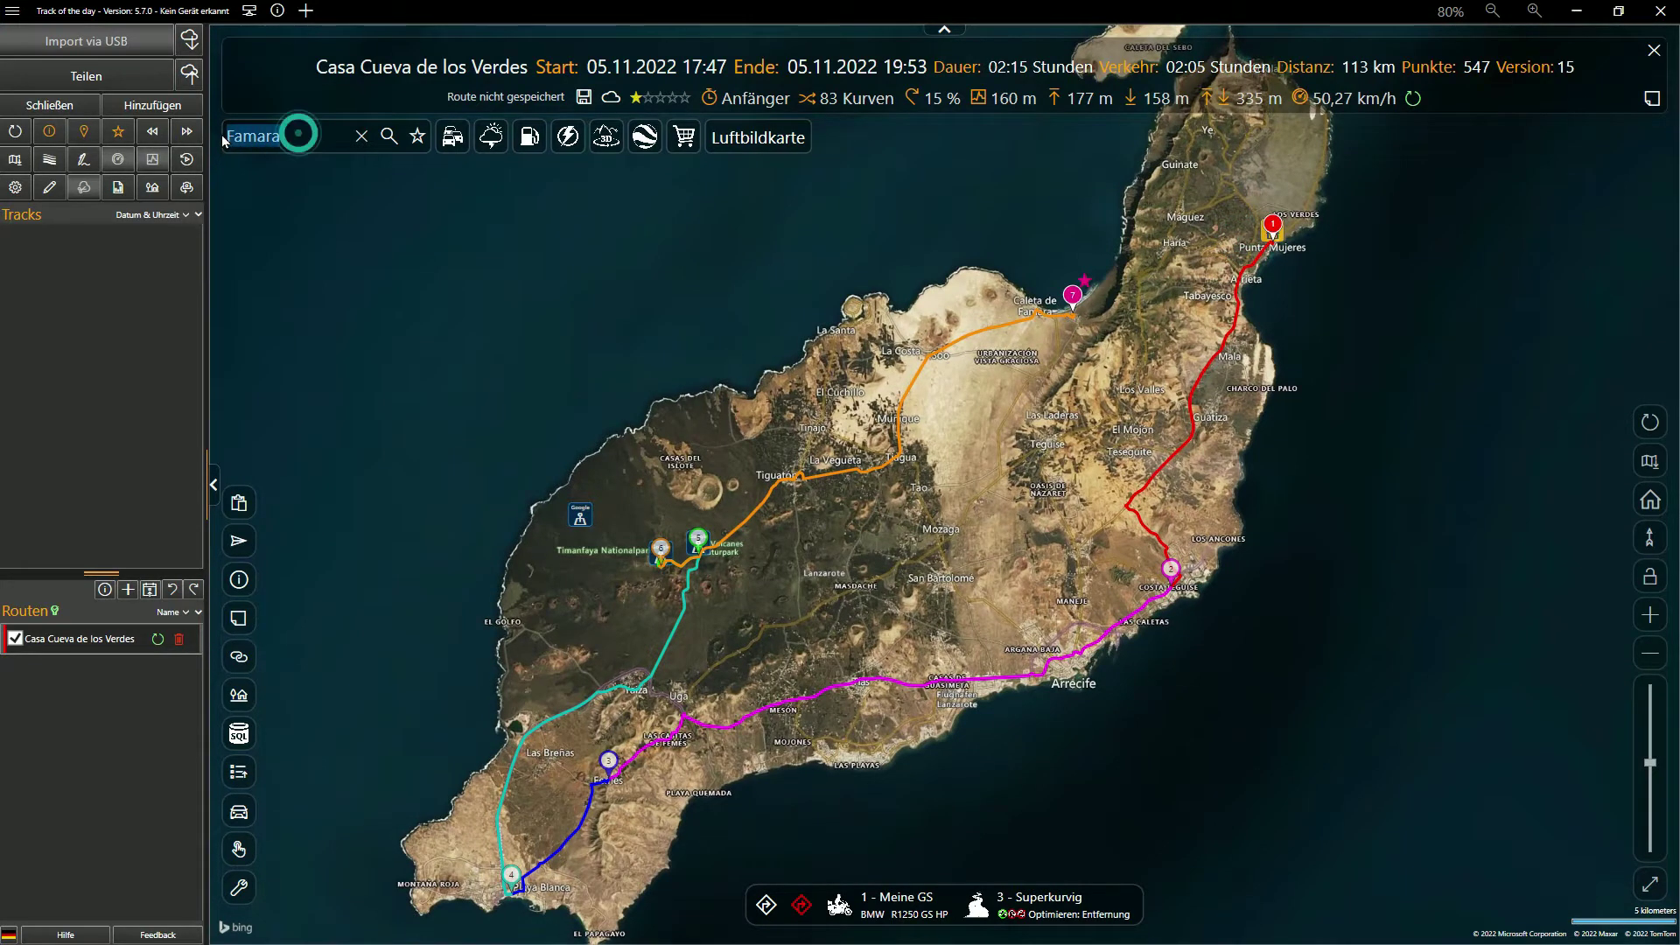
text(Teguise)
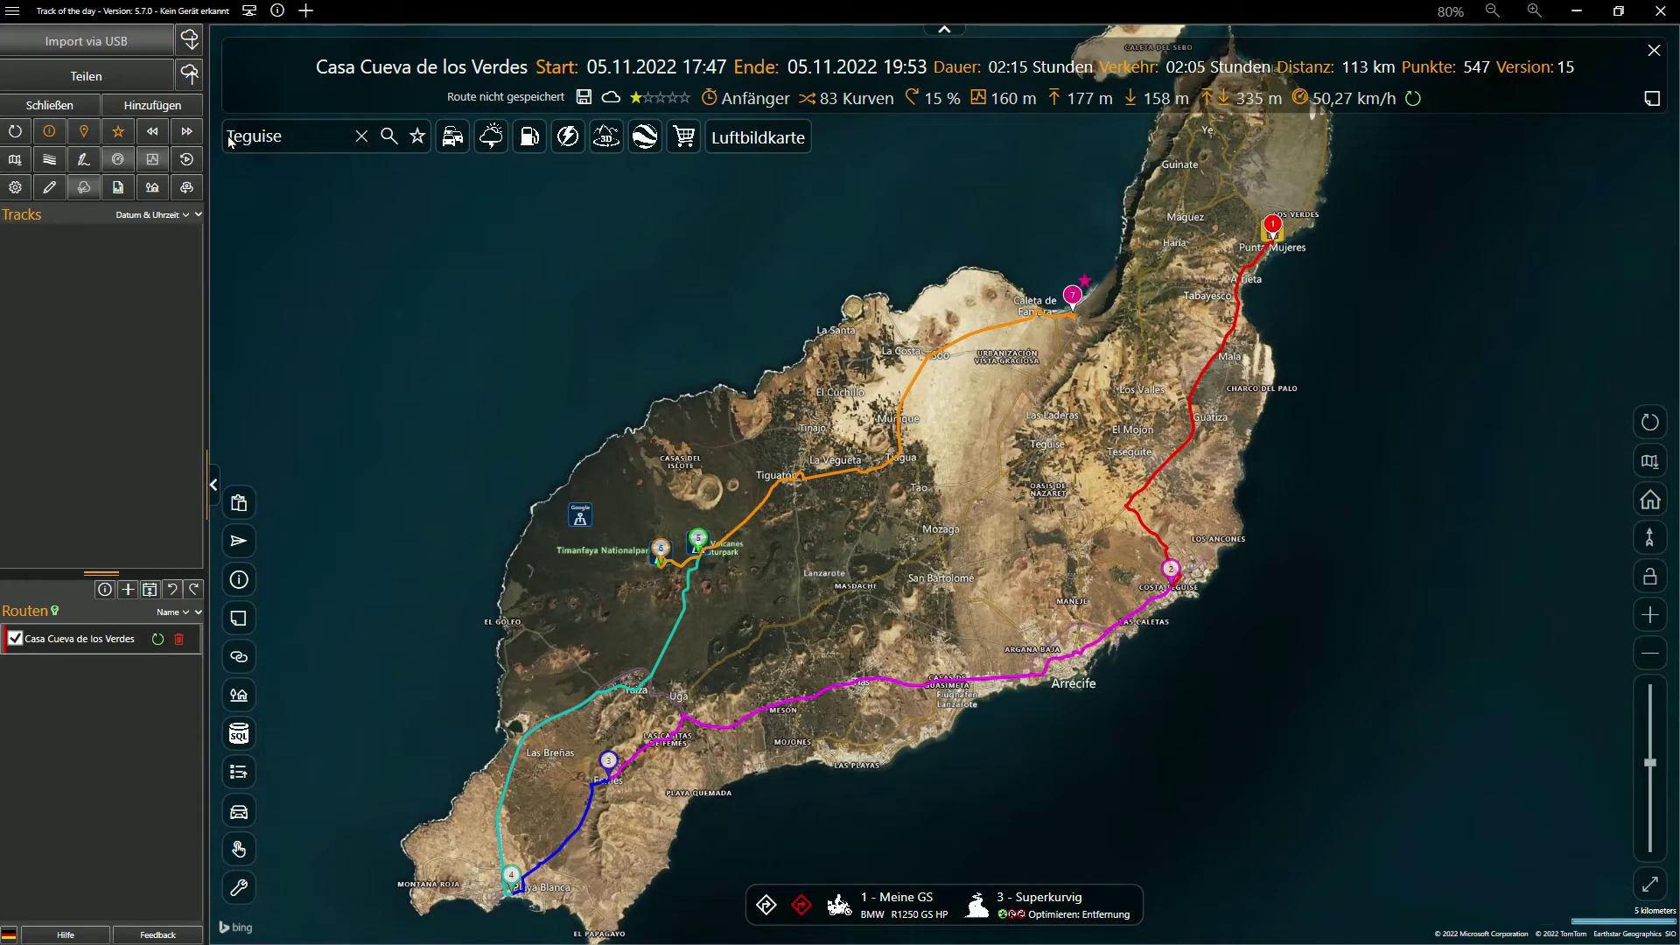
key(Return)
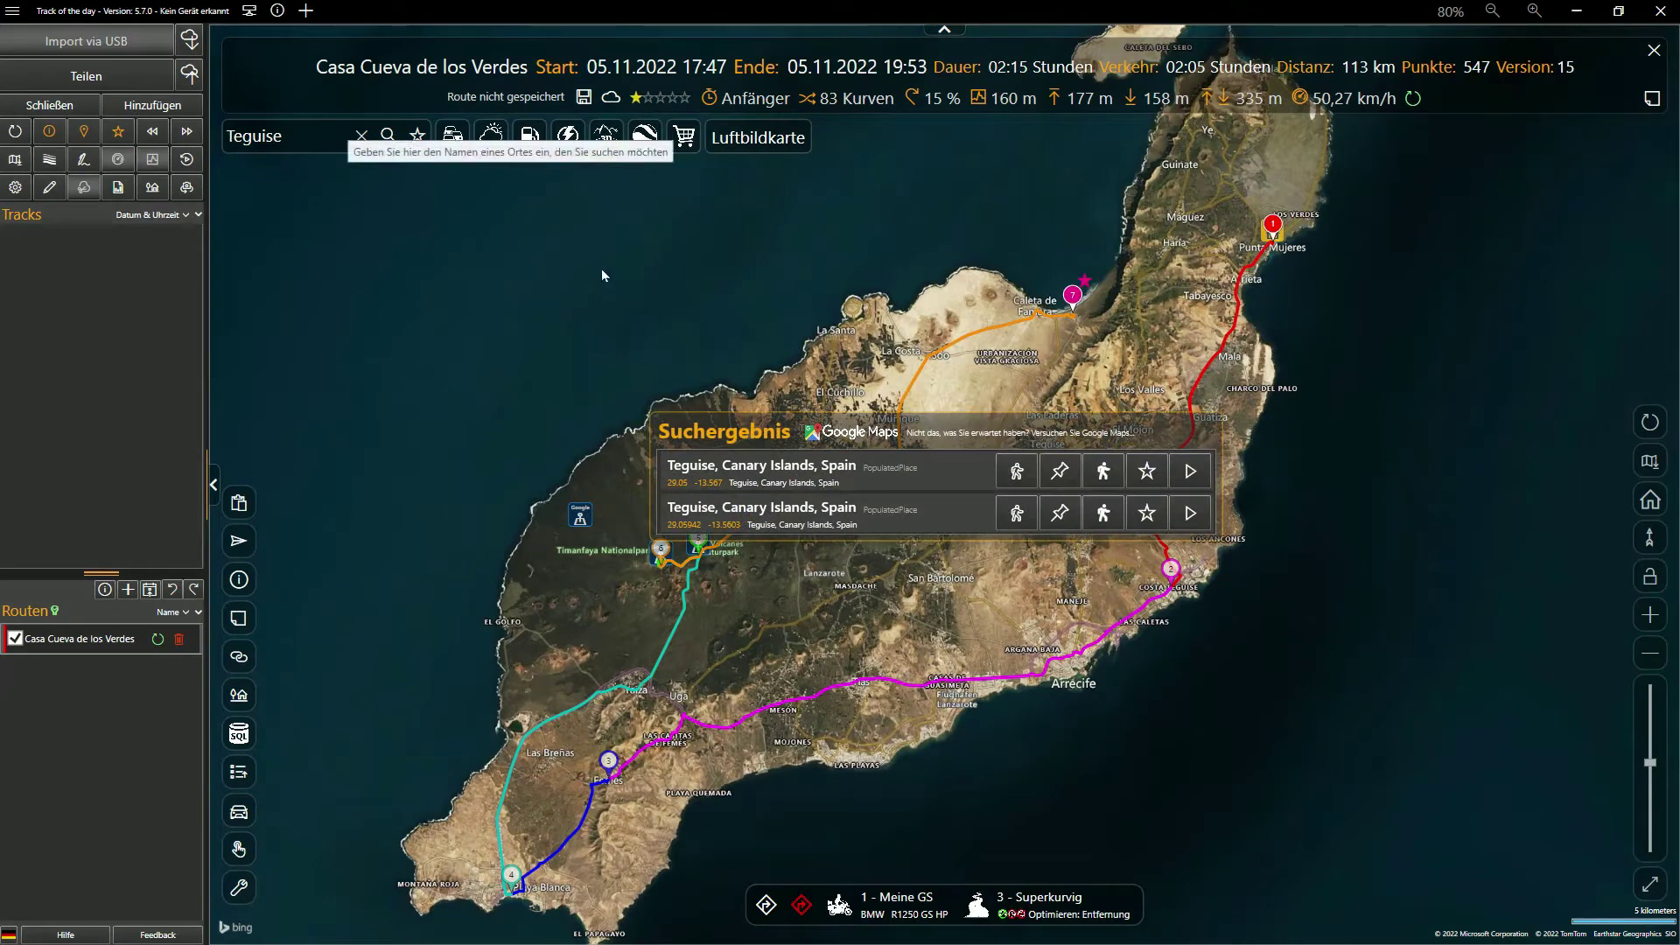
click(1105, 478)
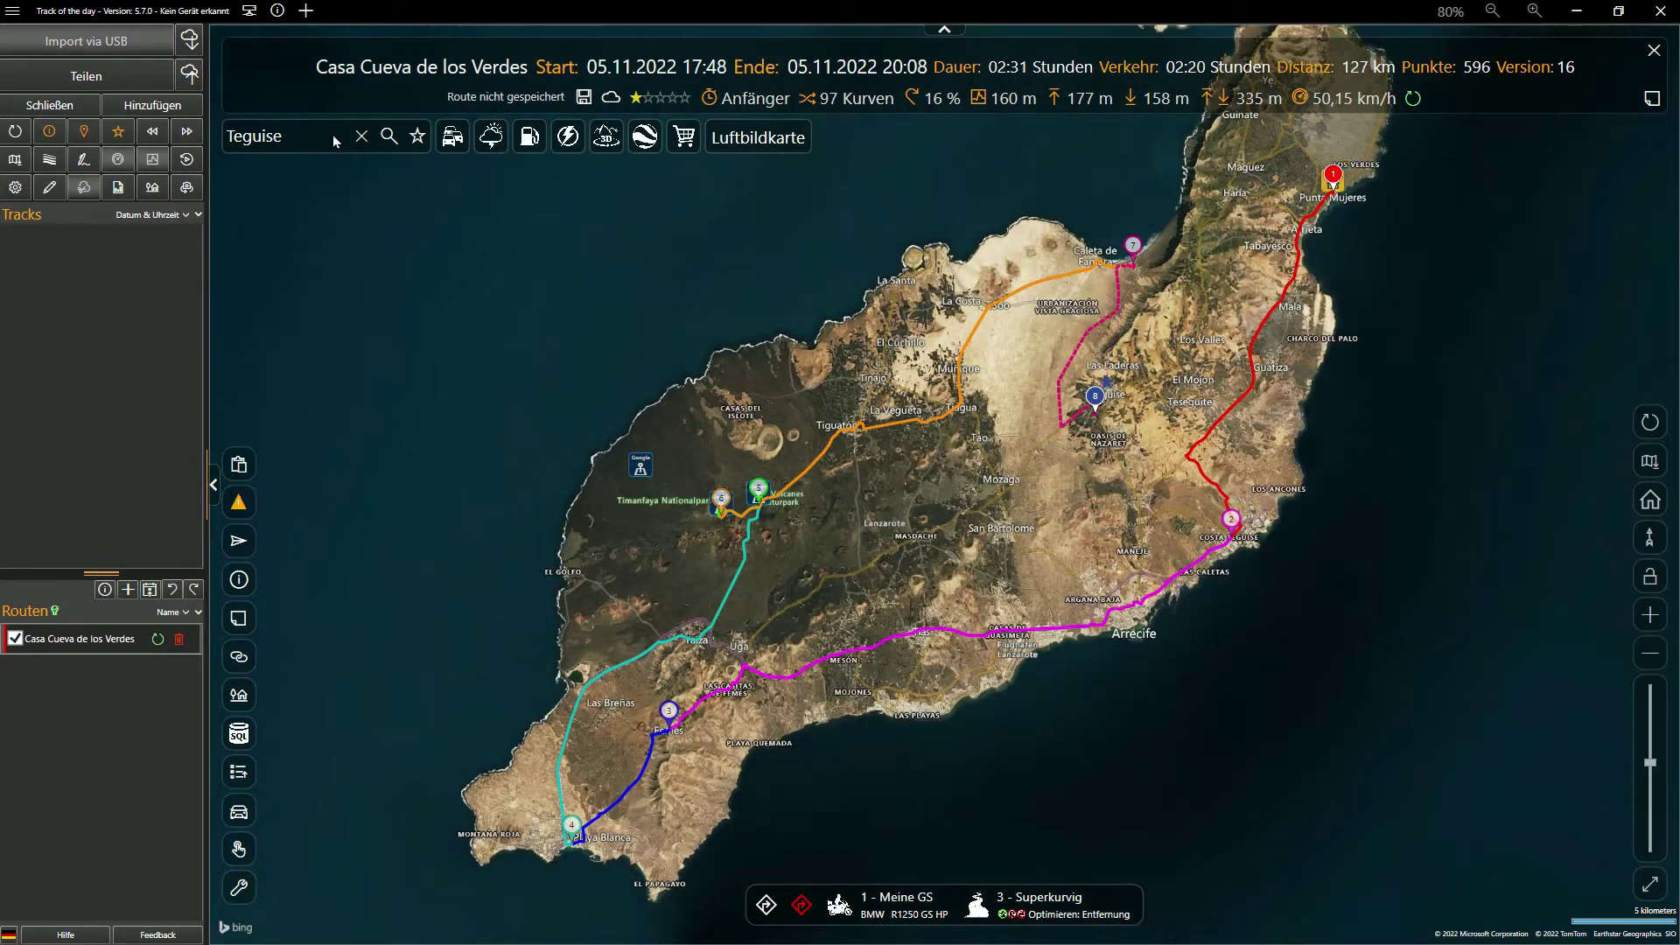
click(336, 141)
text(Haria)
key(Return)
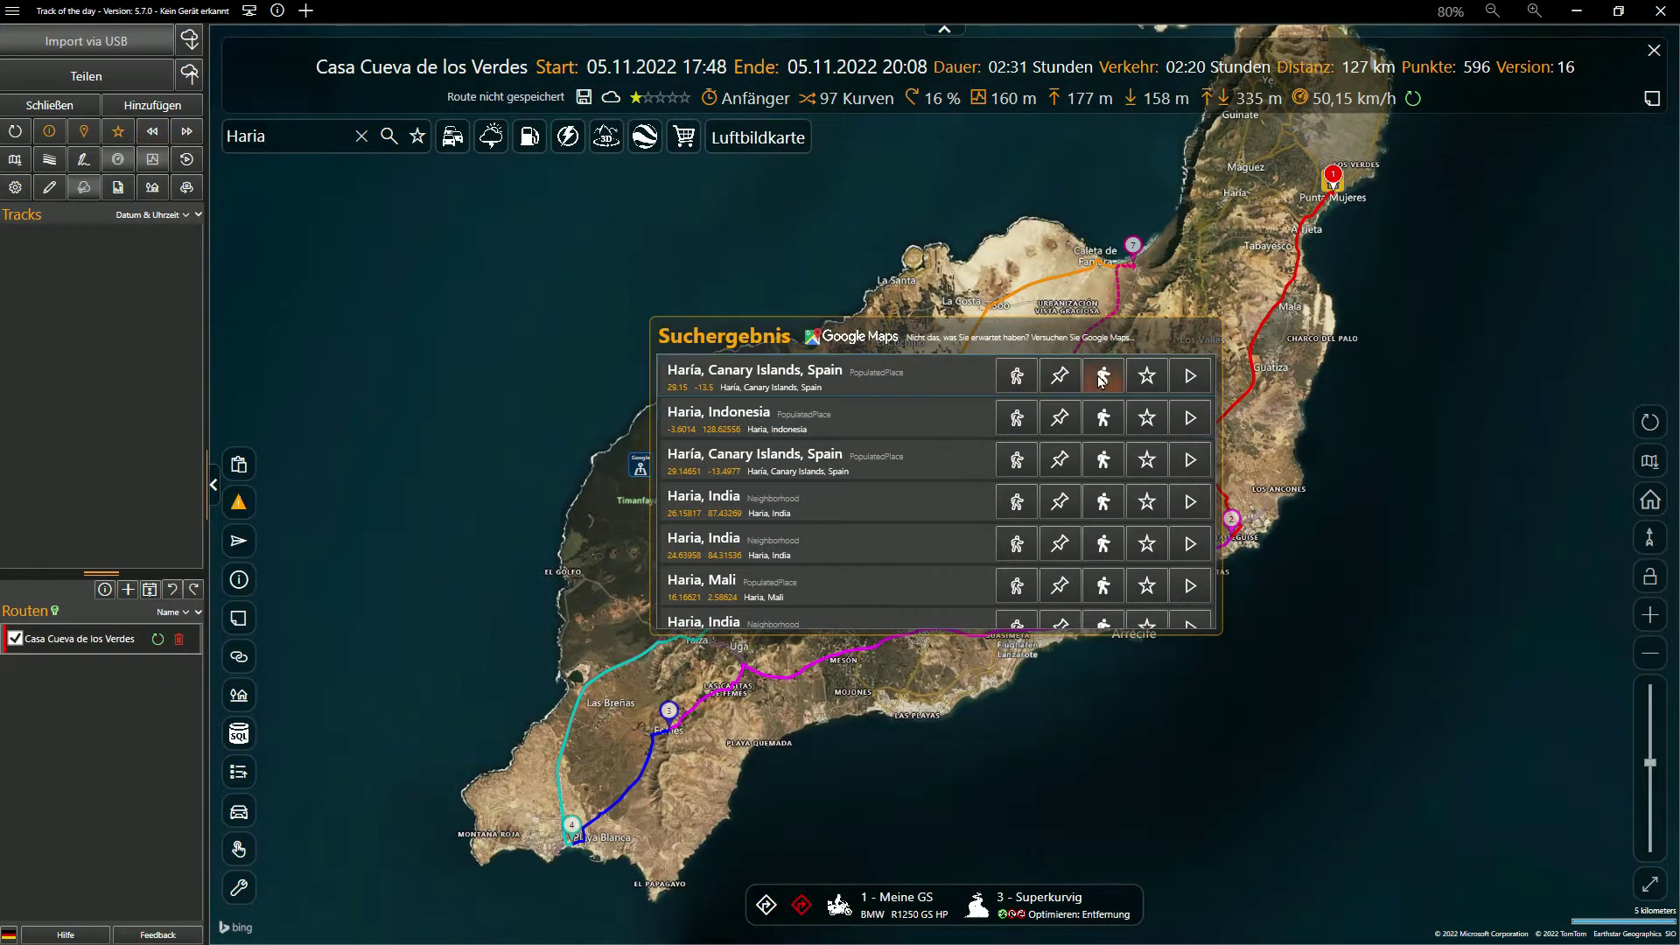
click(1103, 376)
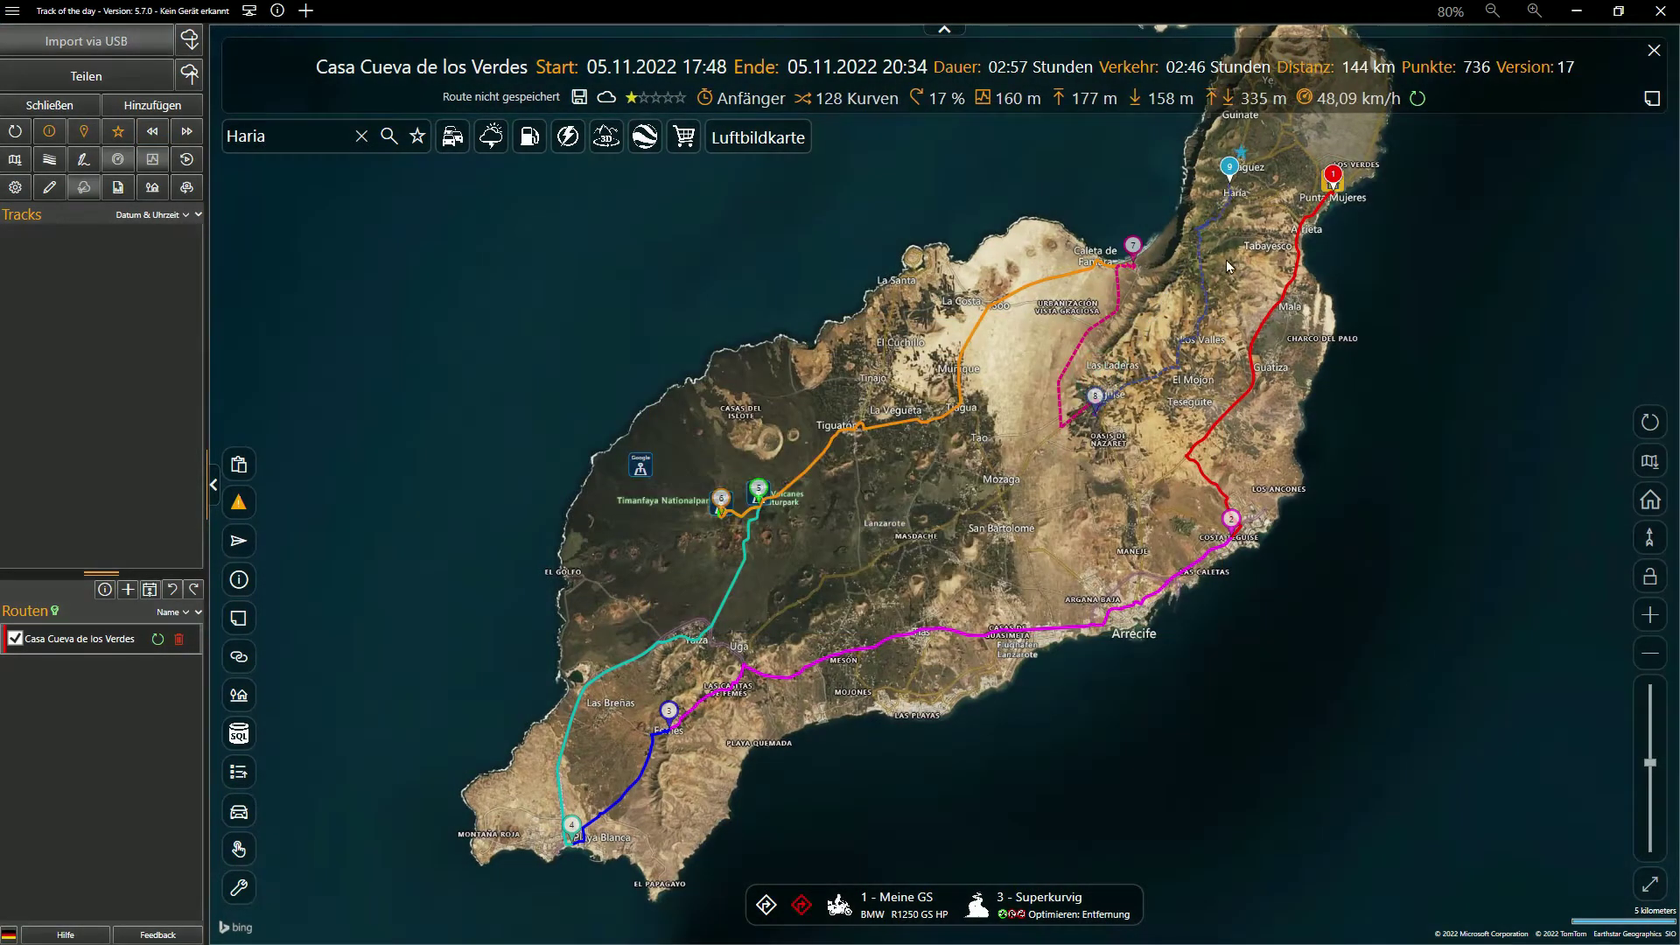
Switch the map type to Straßenkarte (road map)
click(1648, 462)
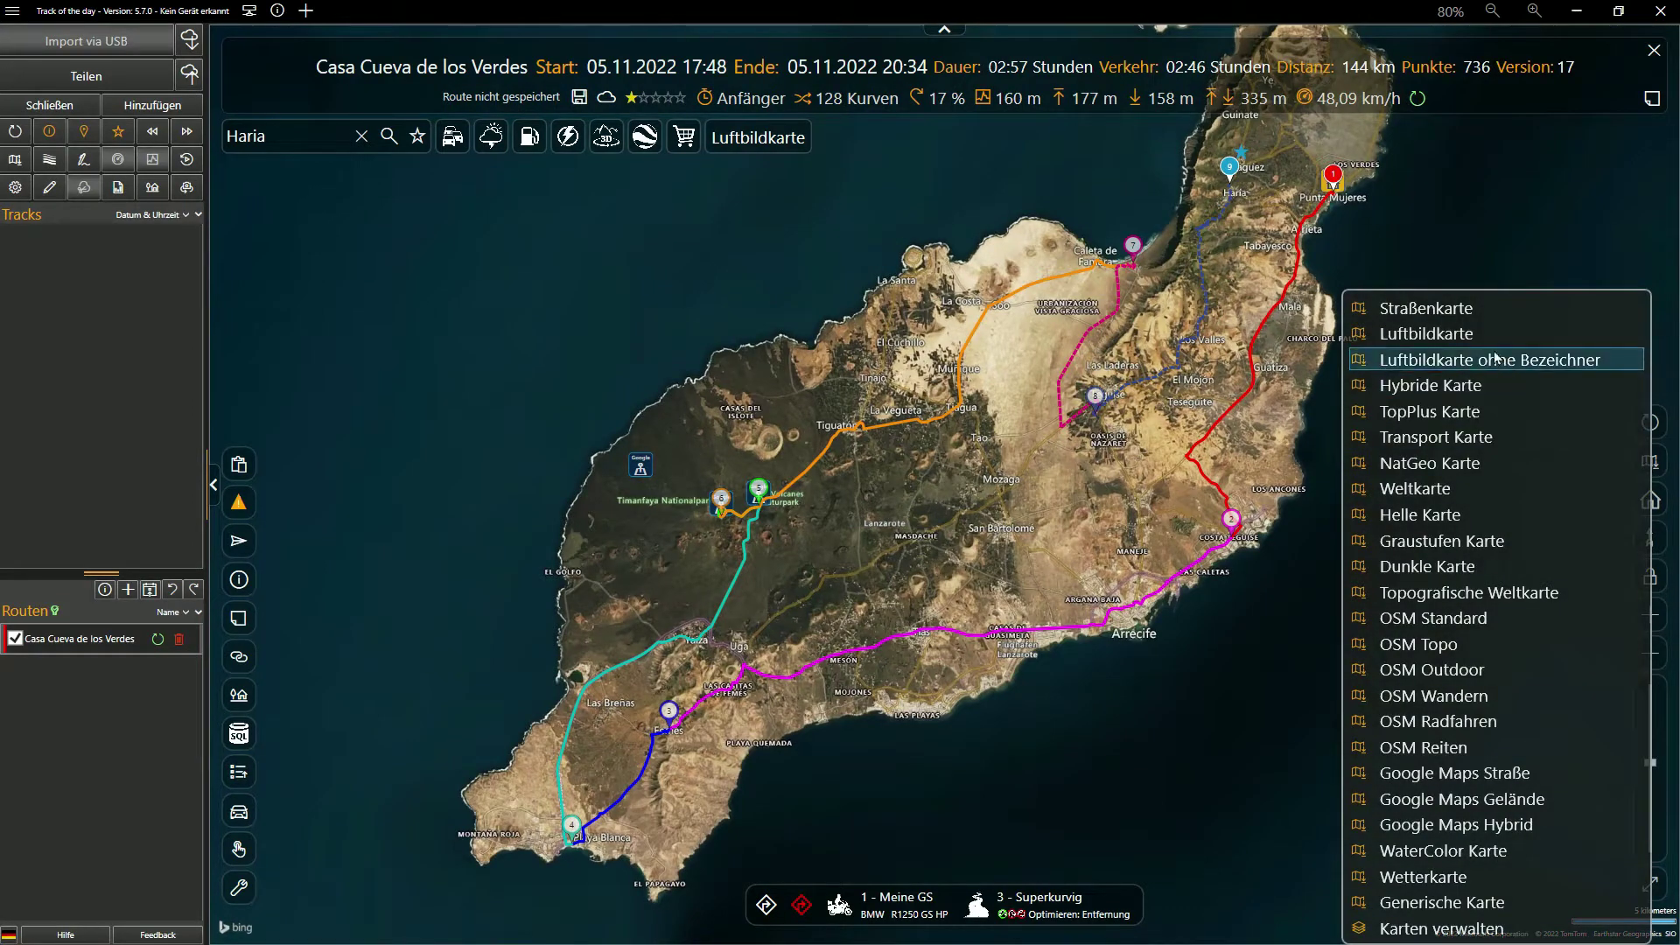
click(1476, 316)
scroll(1077, 725, up, 5)
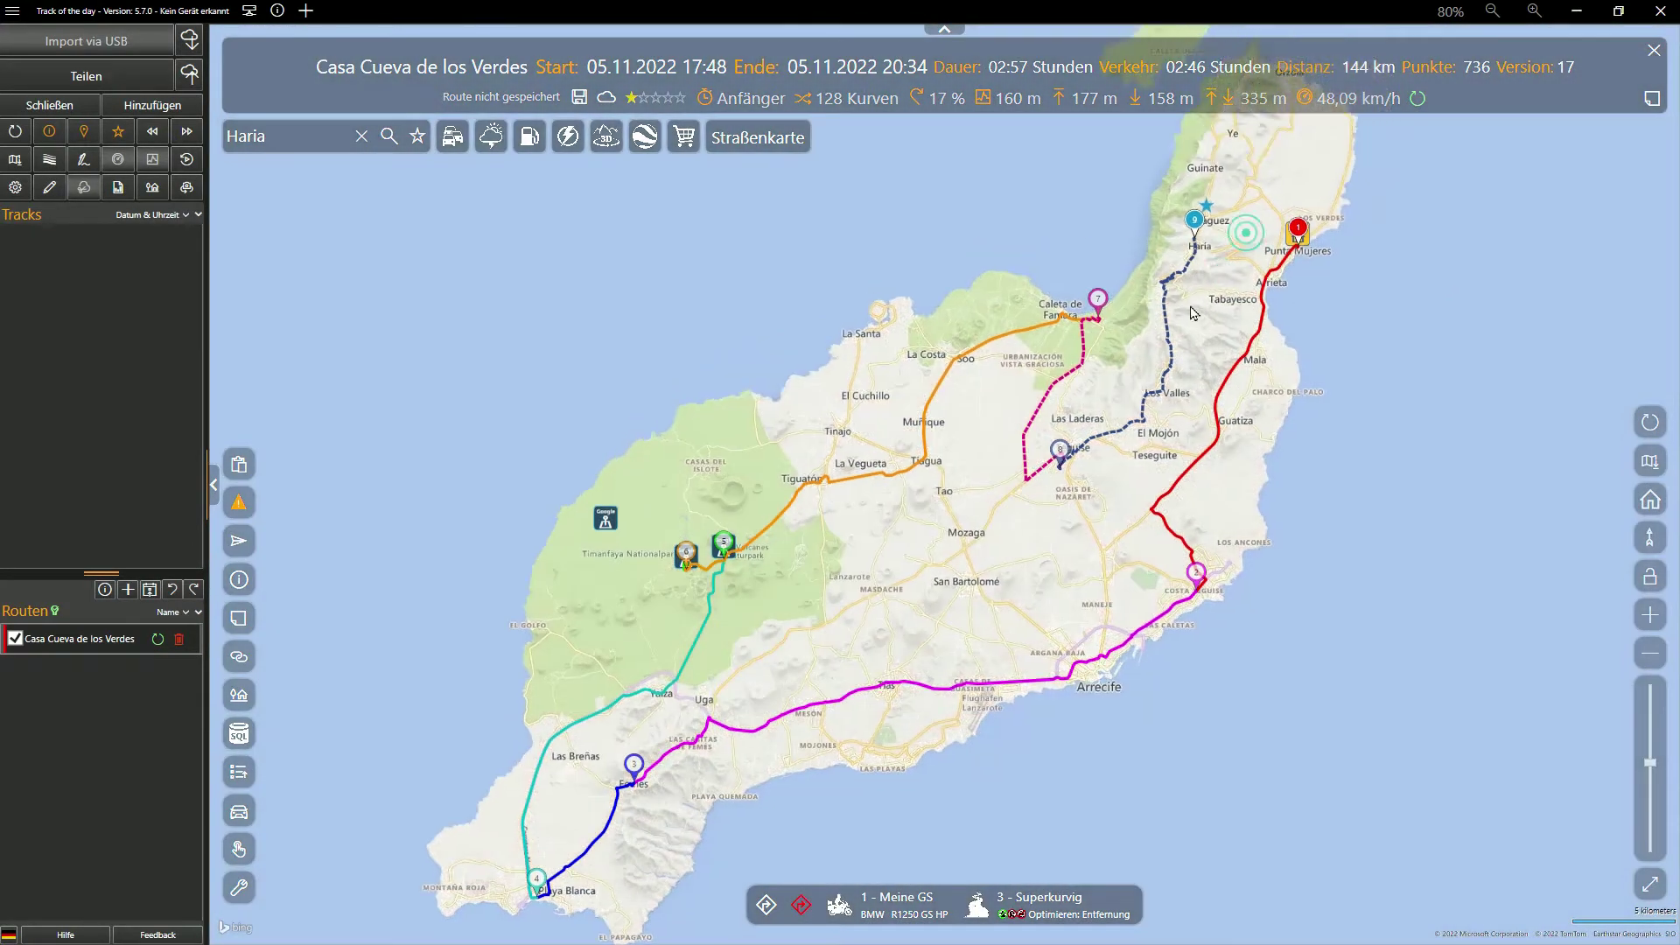
Move waypoint 7 to Caleta de Famara, shift the Nazaret point, and move waypoint 9 toward Calle La Hoya
drag(1077, 725, 1490, 420)
drag(1008, 352, 849, 353)
drag(997, 752, 1000, 195)
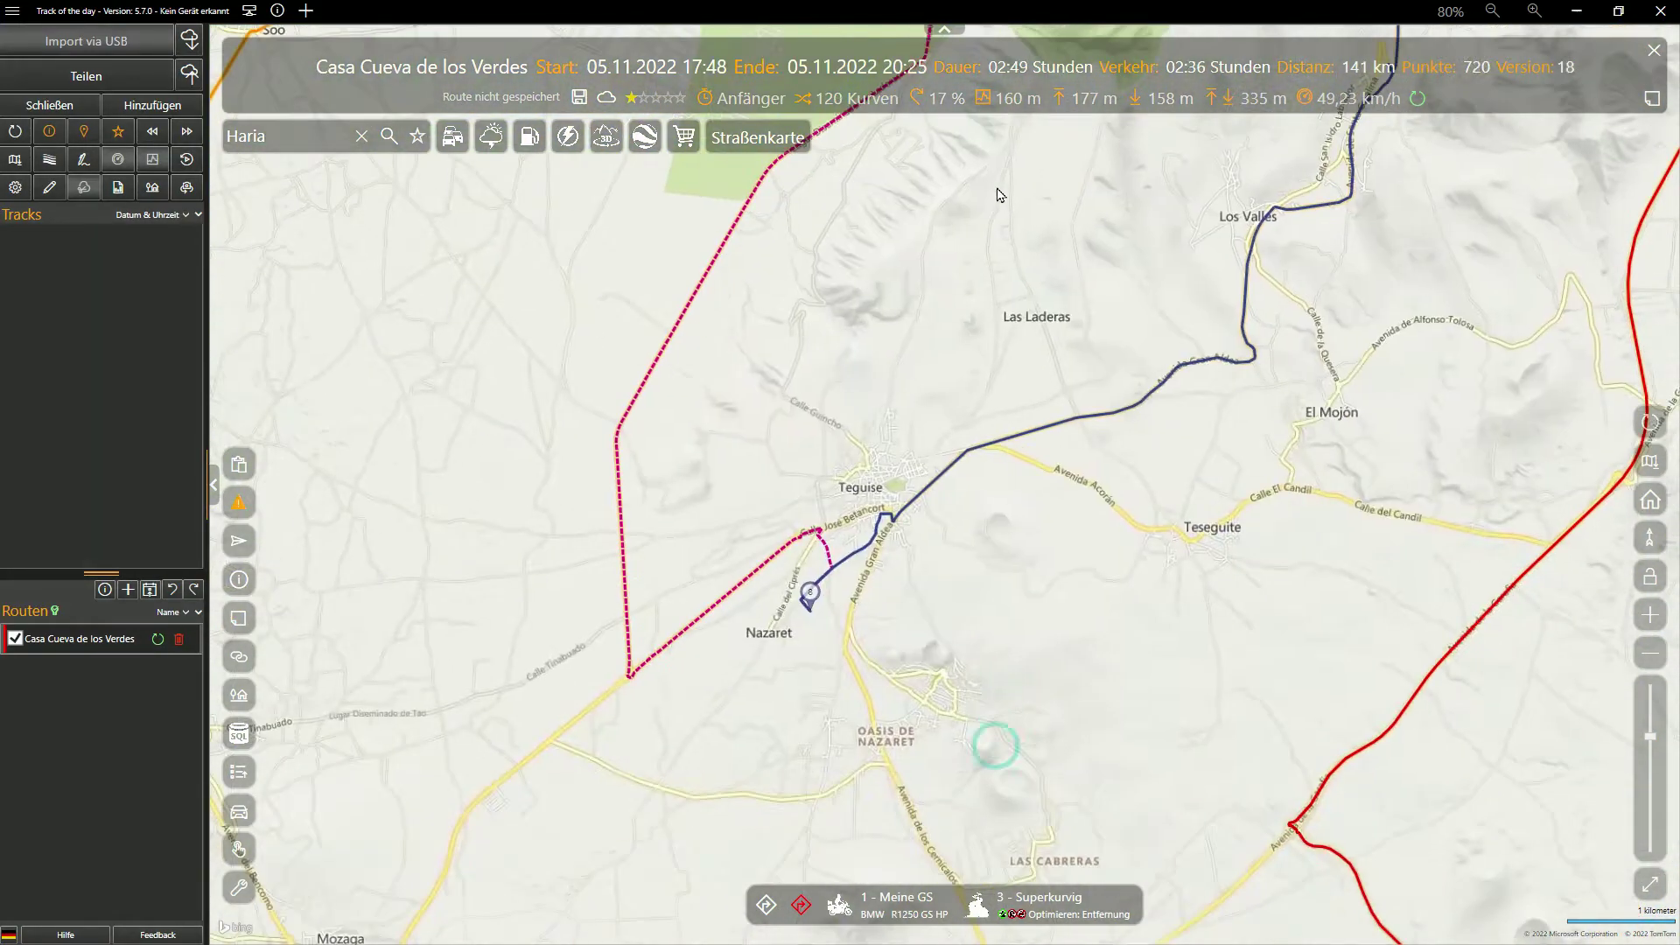
drag(812, 591, 872, 487)
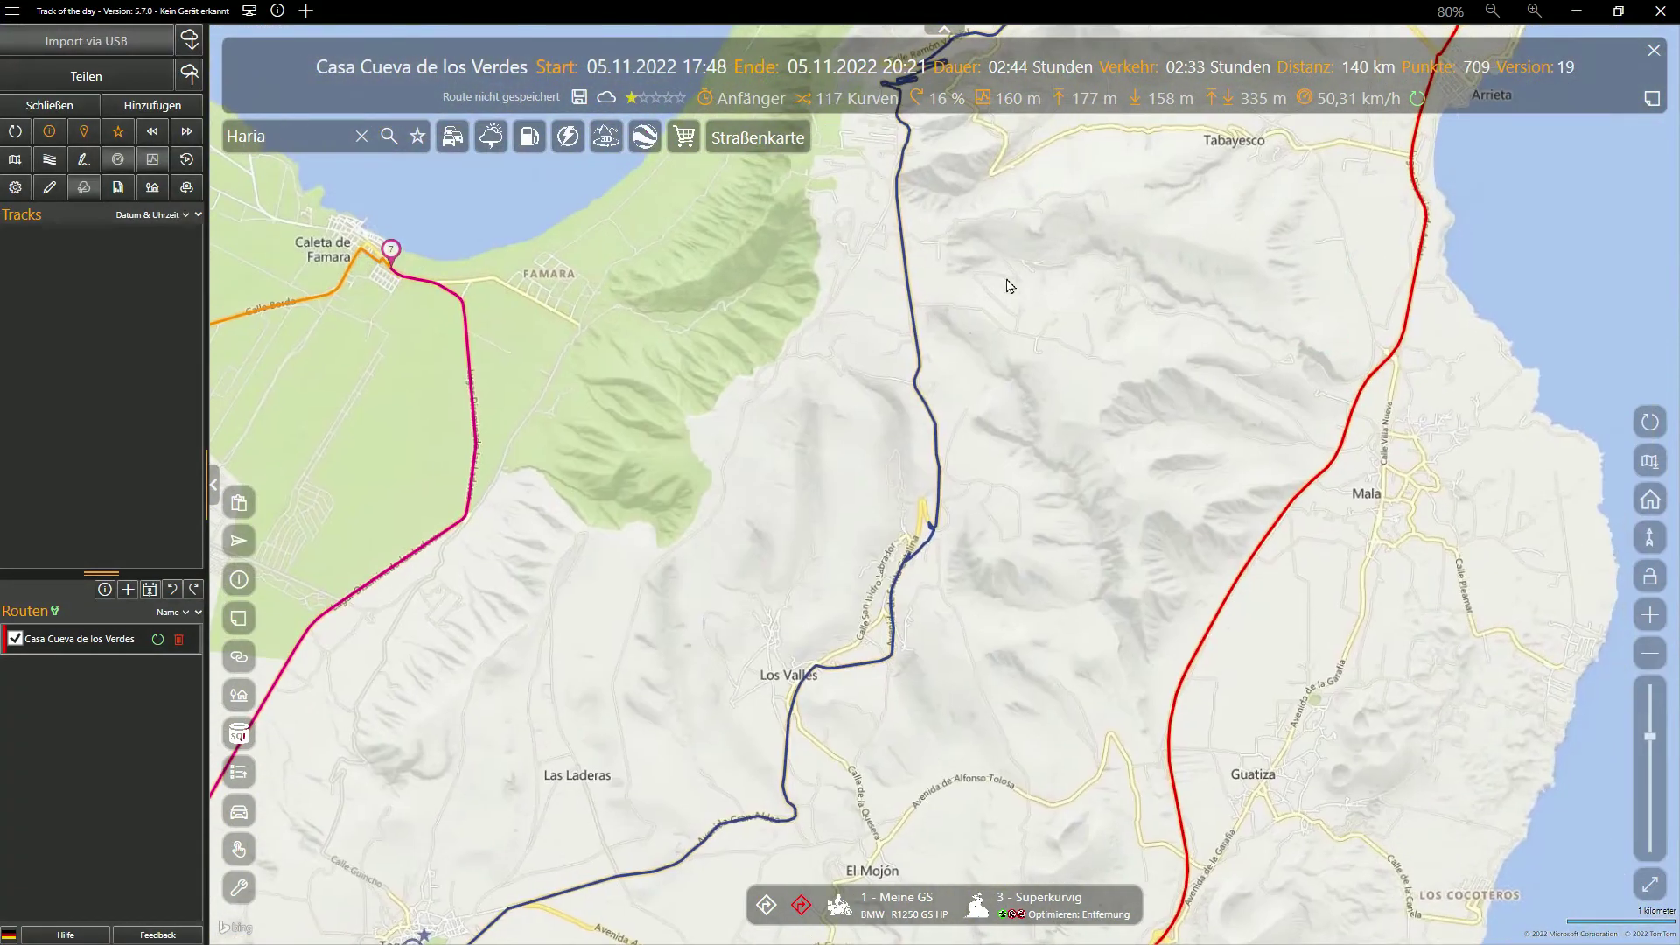
drag(1005, 281, 917, 721)
scroll(982, 267, up, 3)
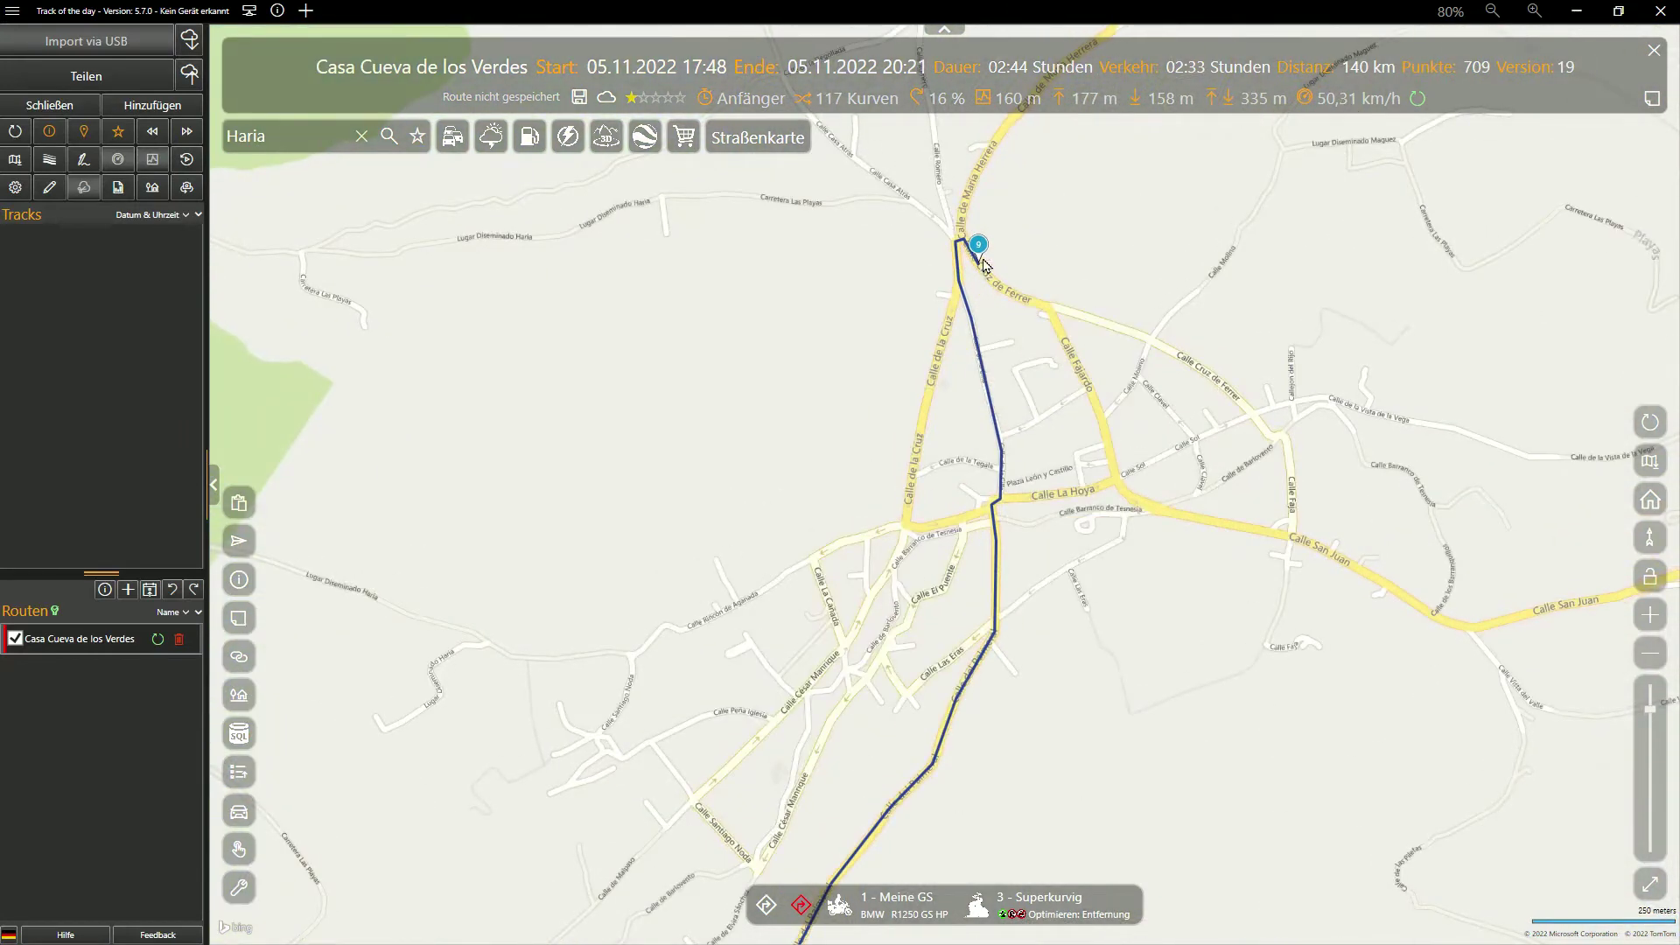
drag(980, 250, 999, 449)
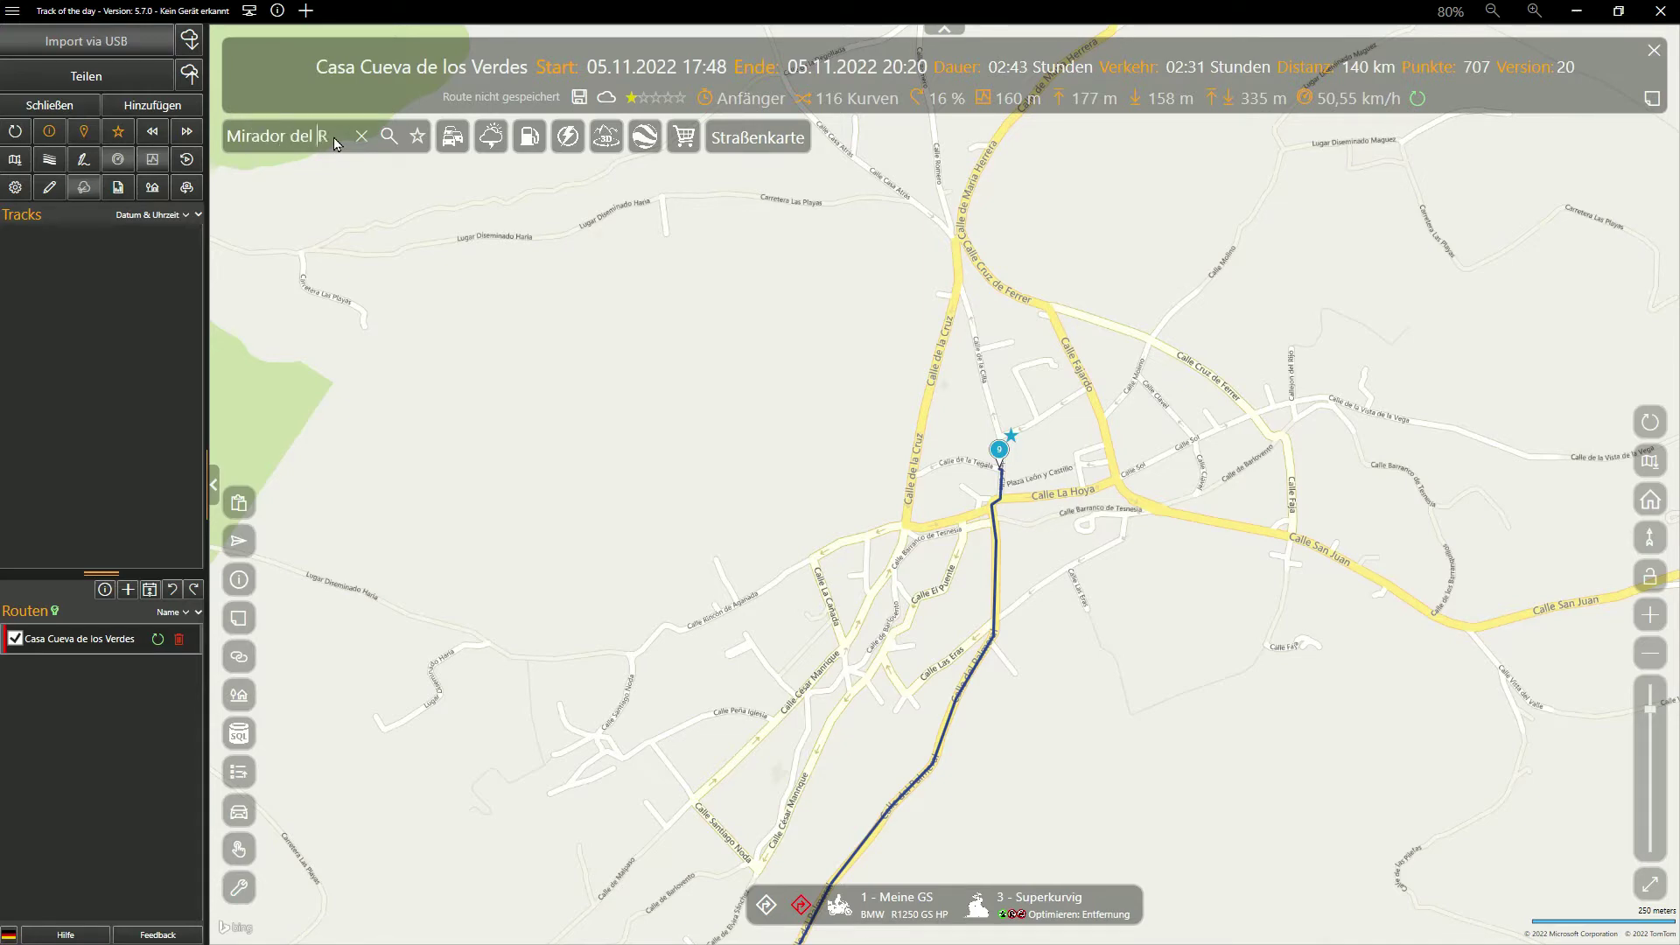
Search for 'Mirador del Rio' and open the result in Google Maps
key(Return)
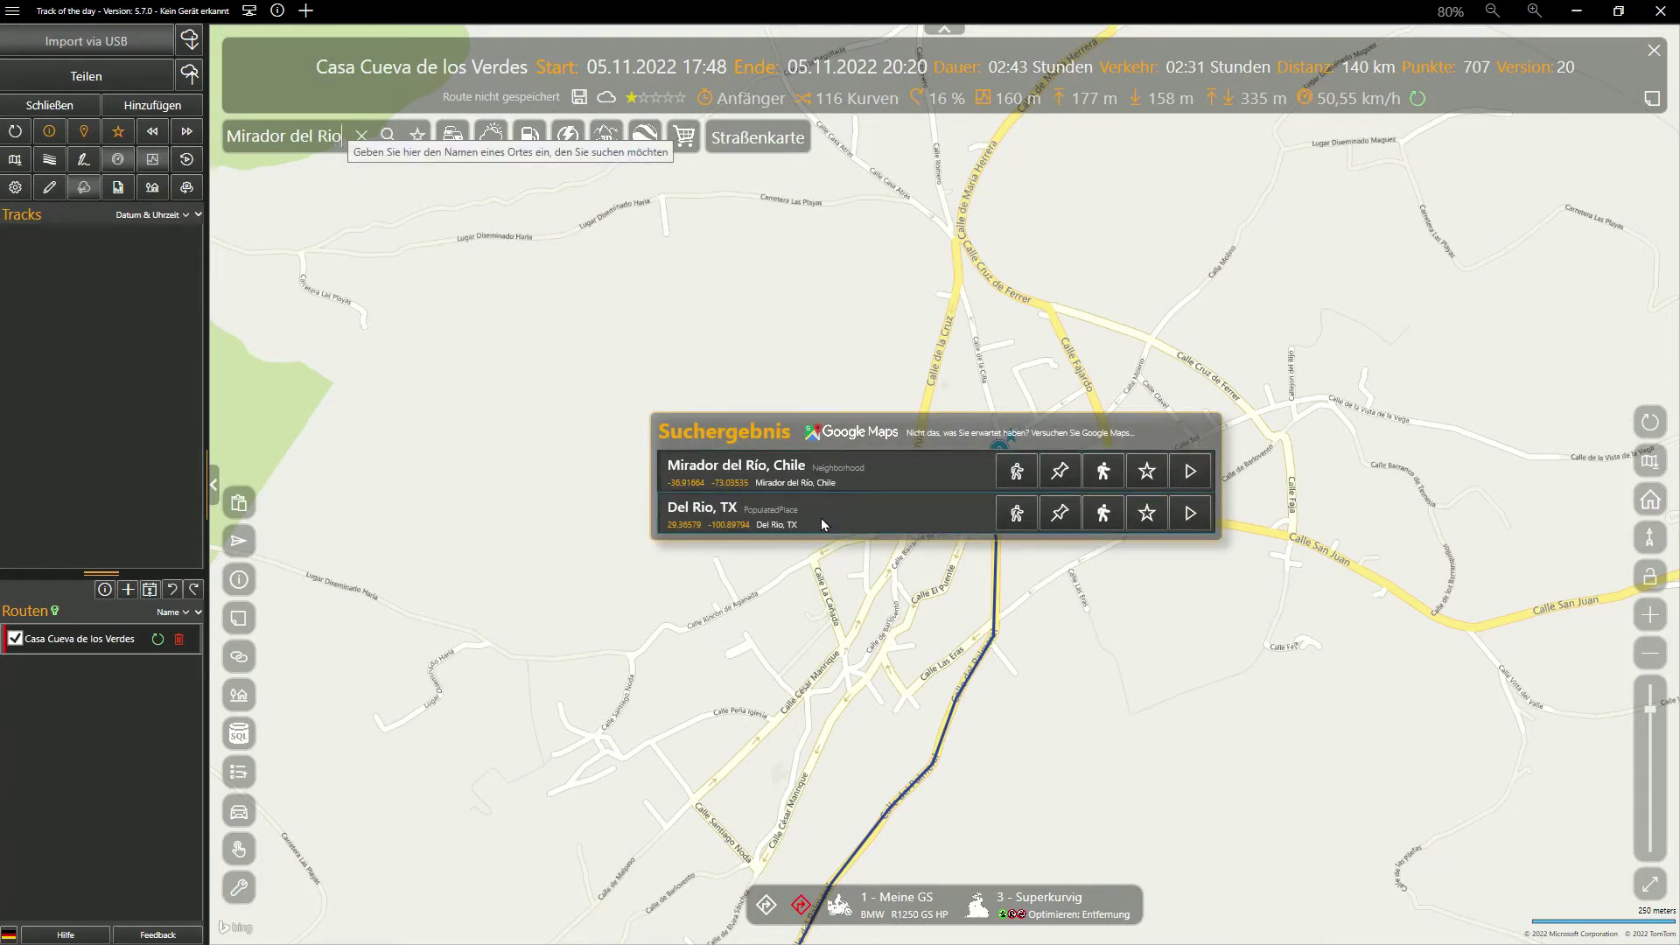
click(852, 433)
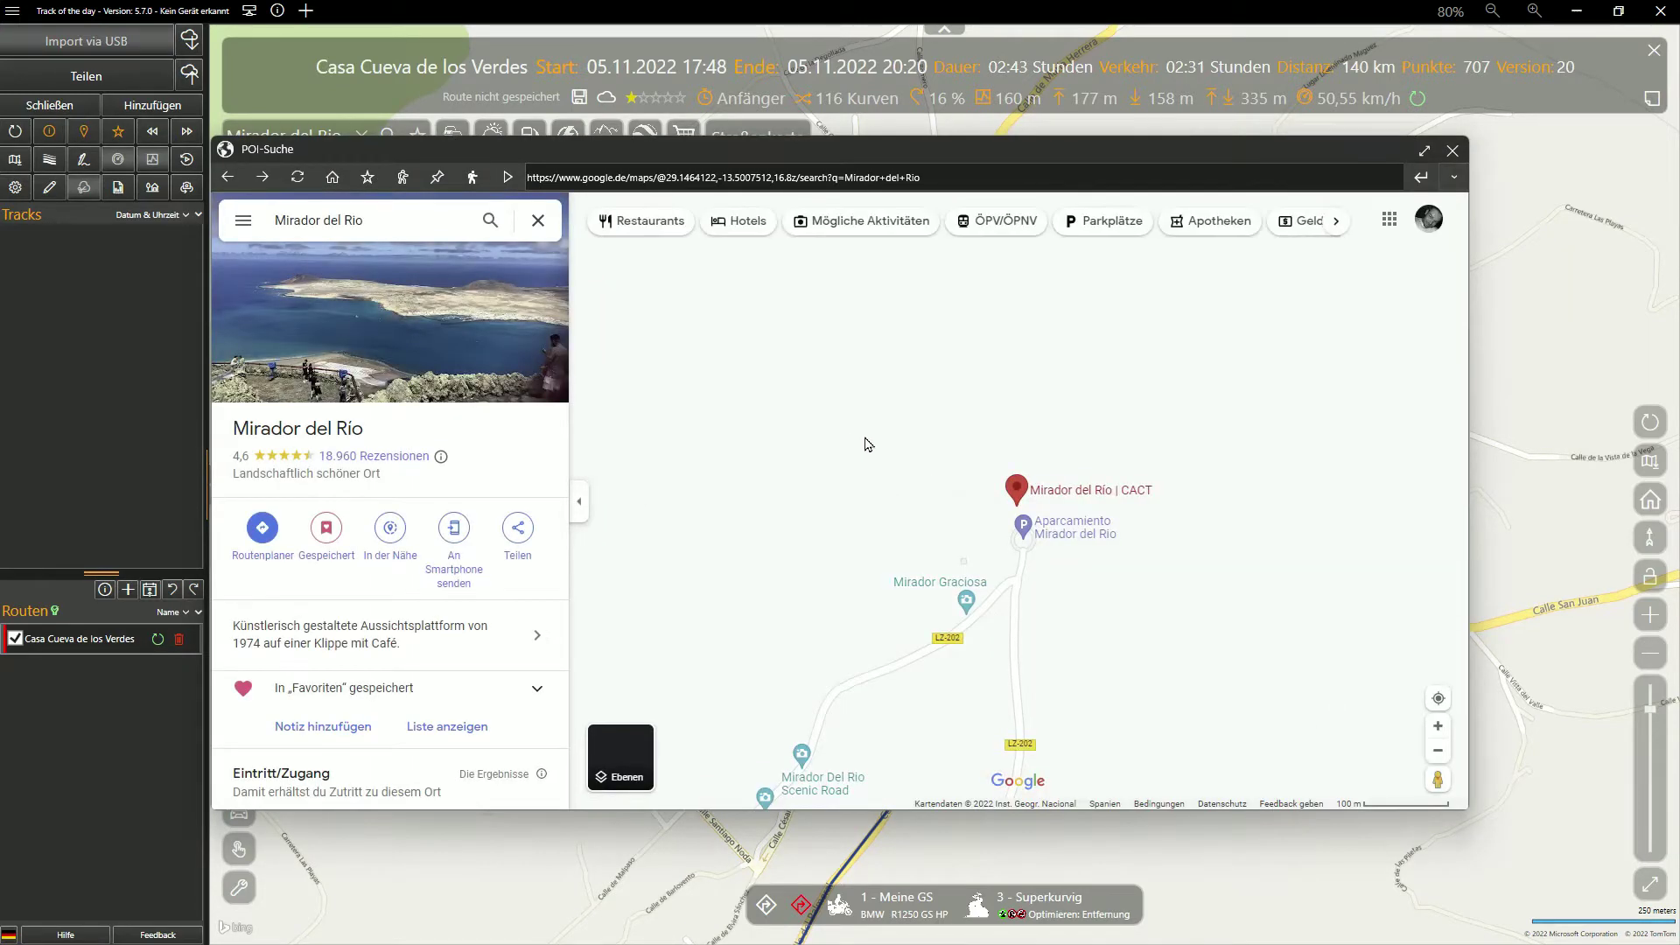
Show Mirador del Rio in full-screen 3D satellite view, turned toward La Graciosa
click(620, 757)
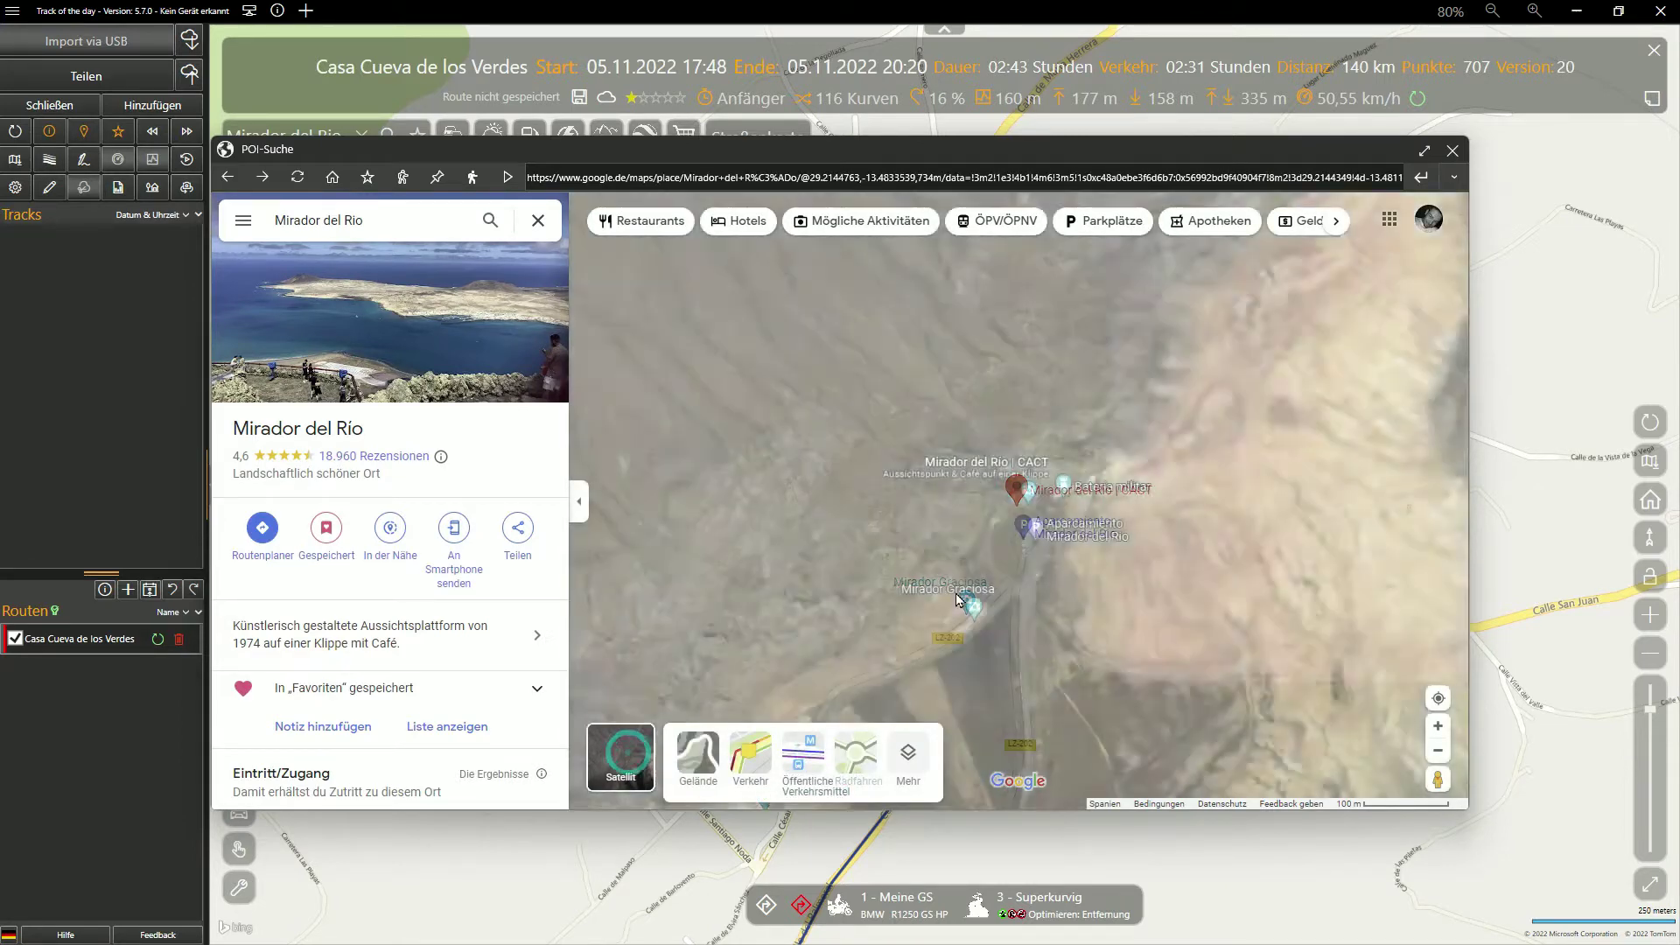
drag(1048, 636, 1036, 327)
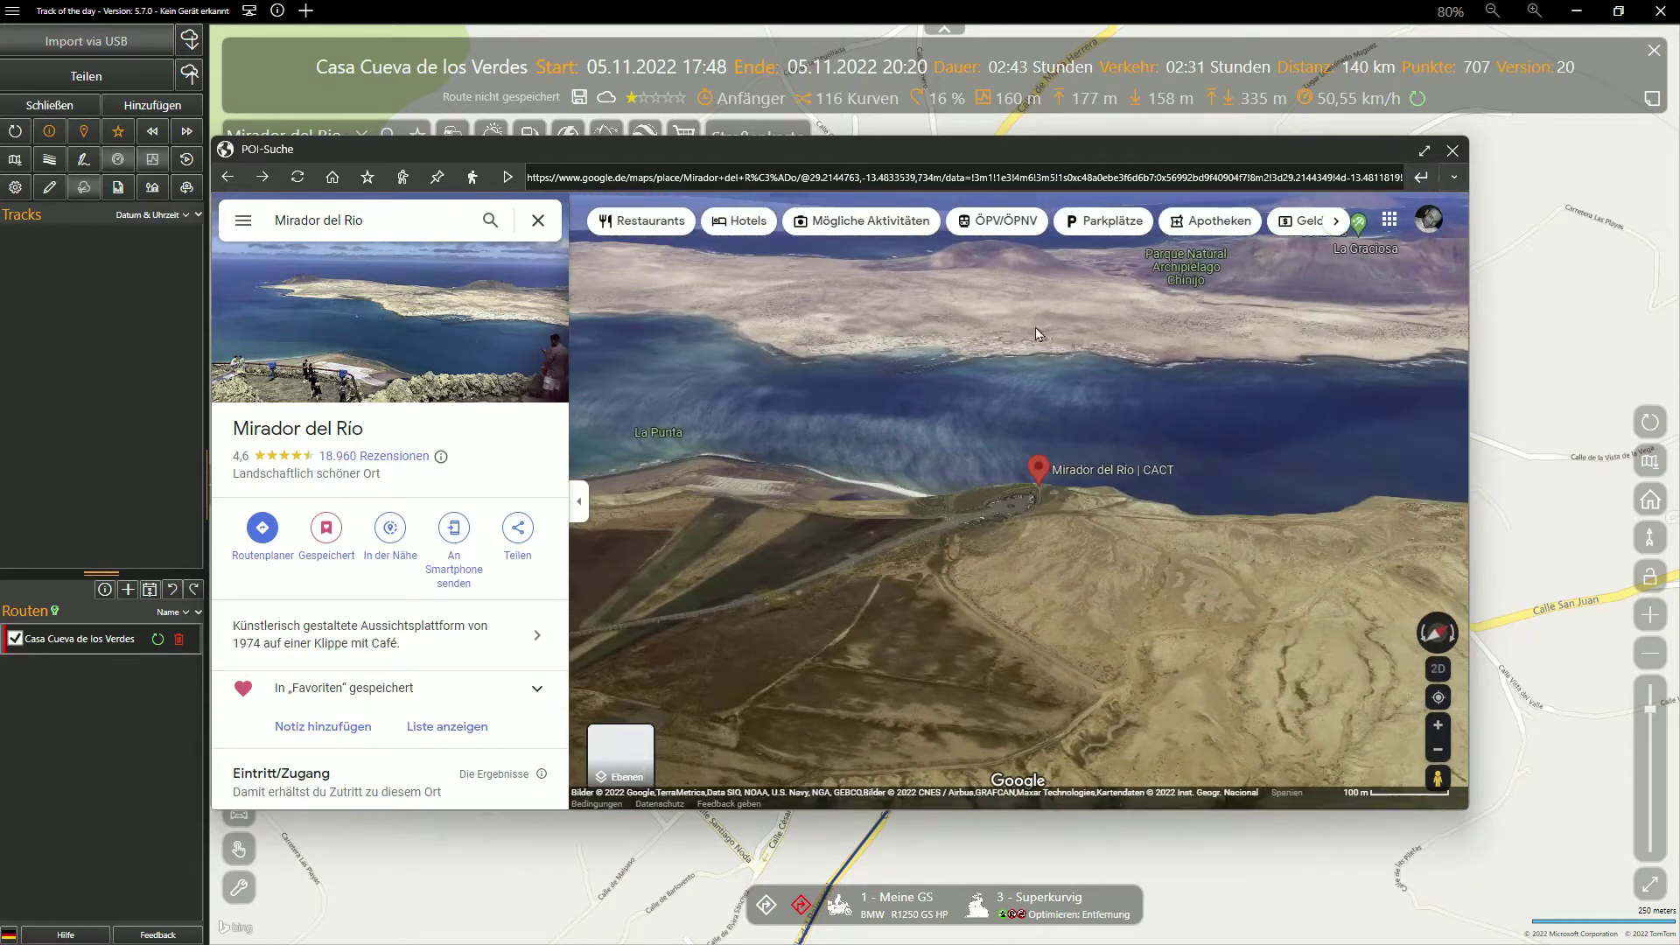
click(1424, 152)
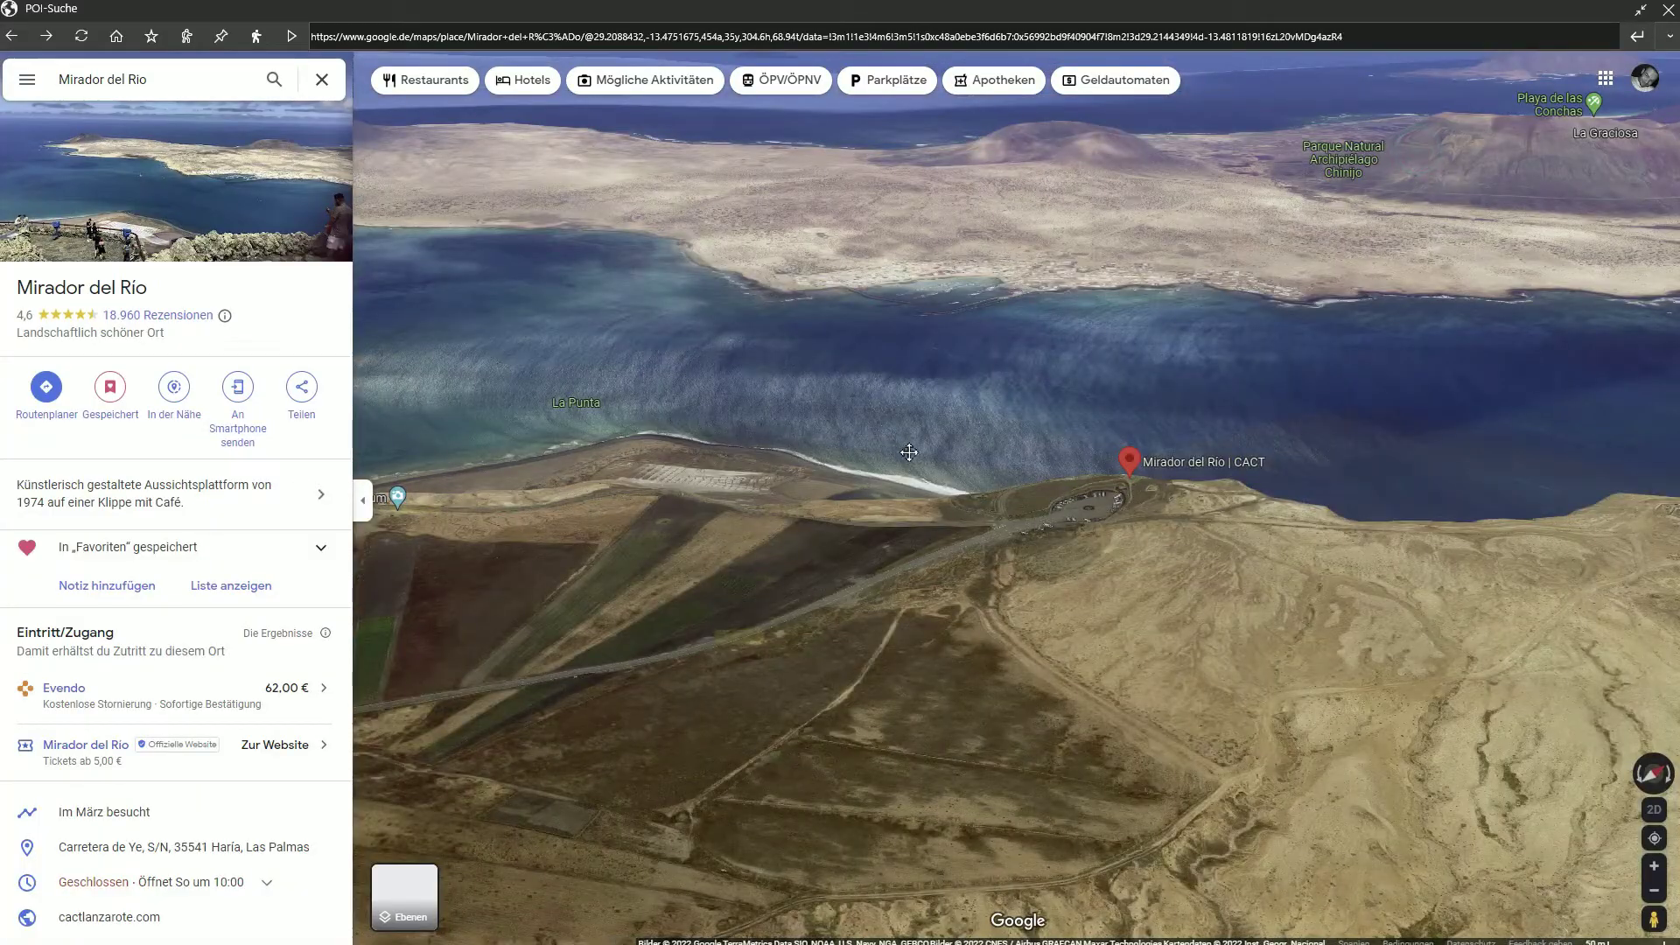
double_click(893, 428)
double_click(1000, 555)
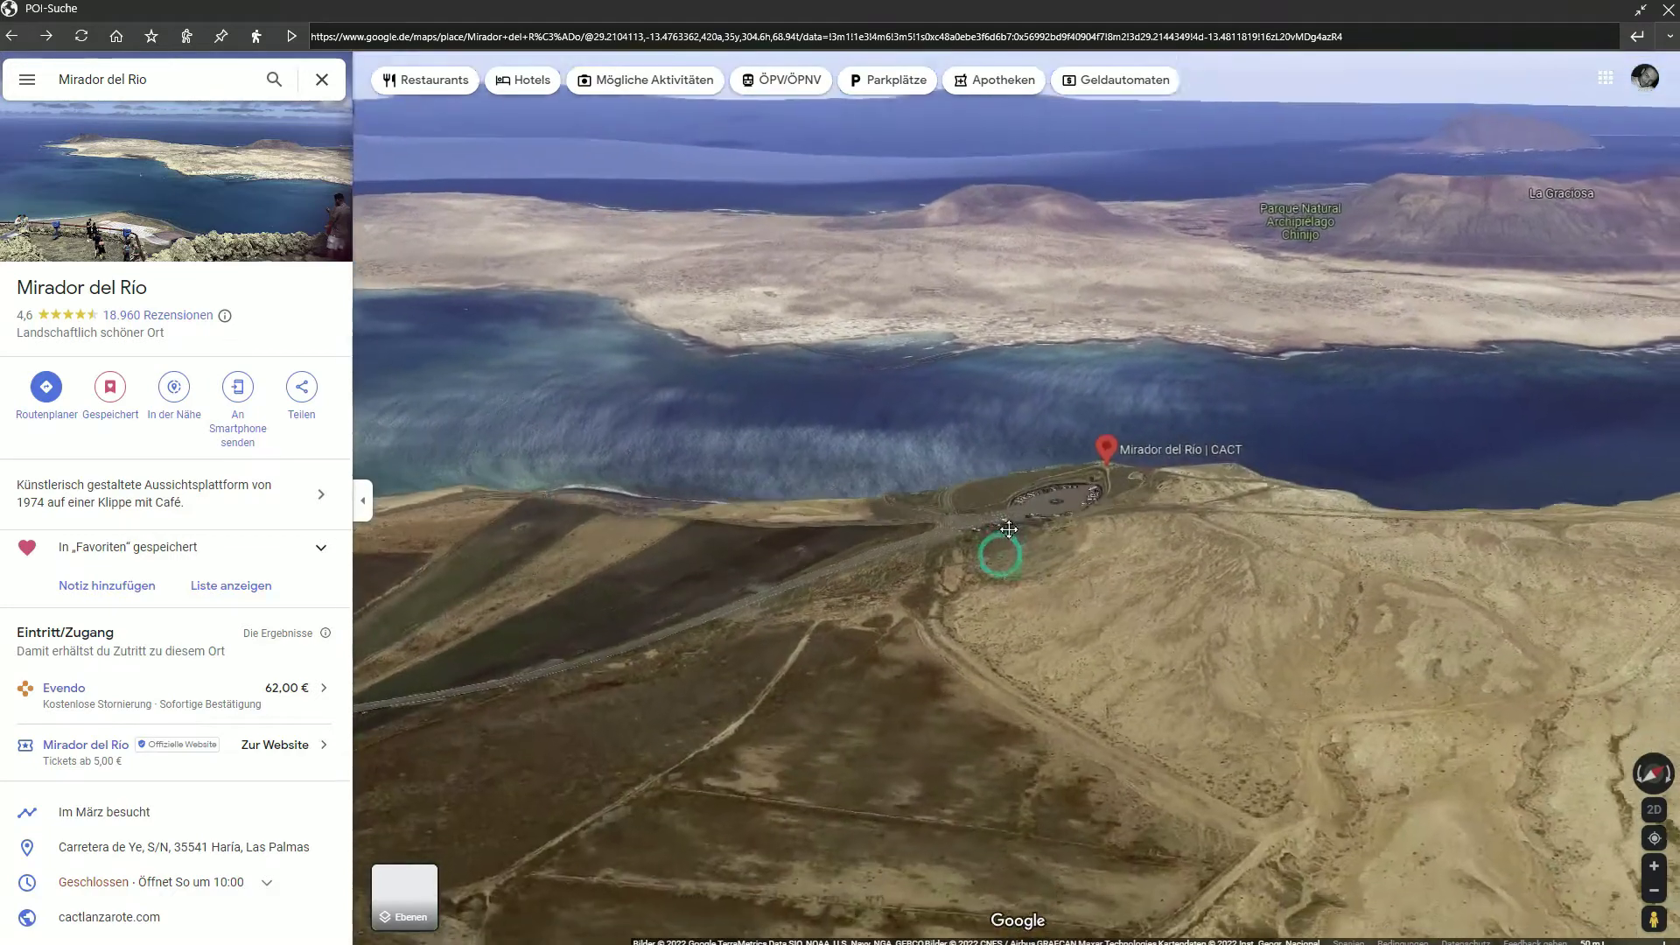
scroll(1020, 530, down, 4)
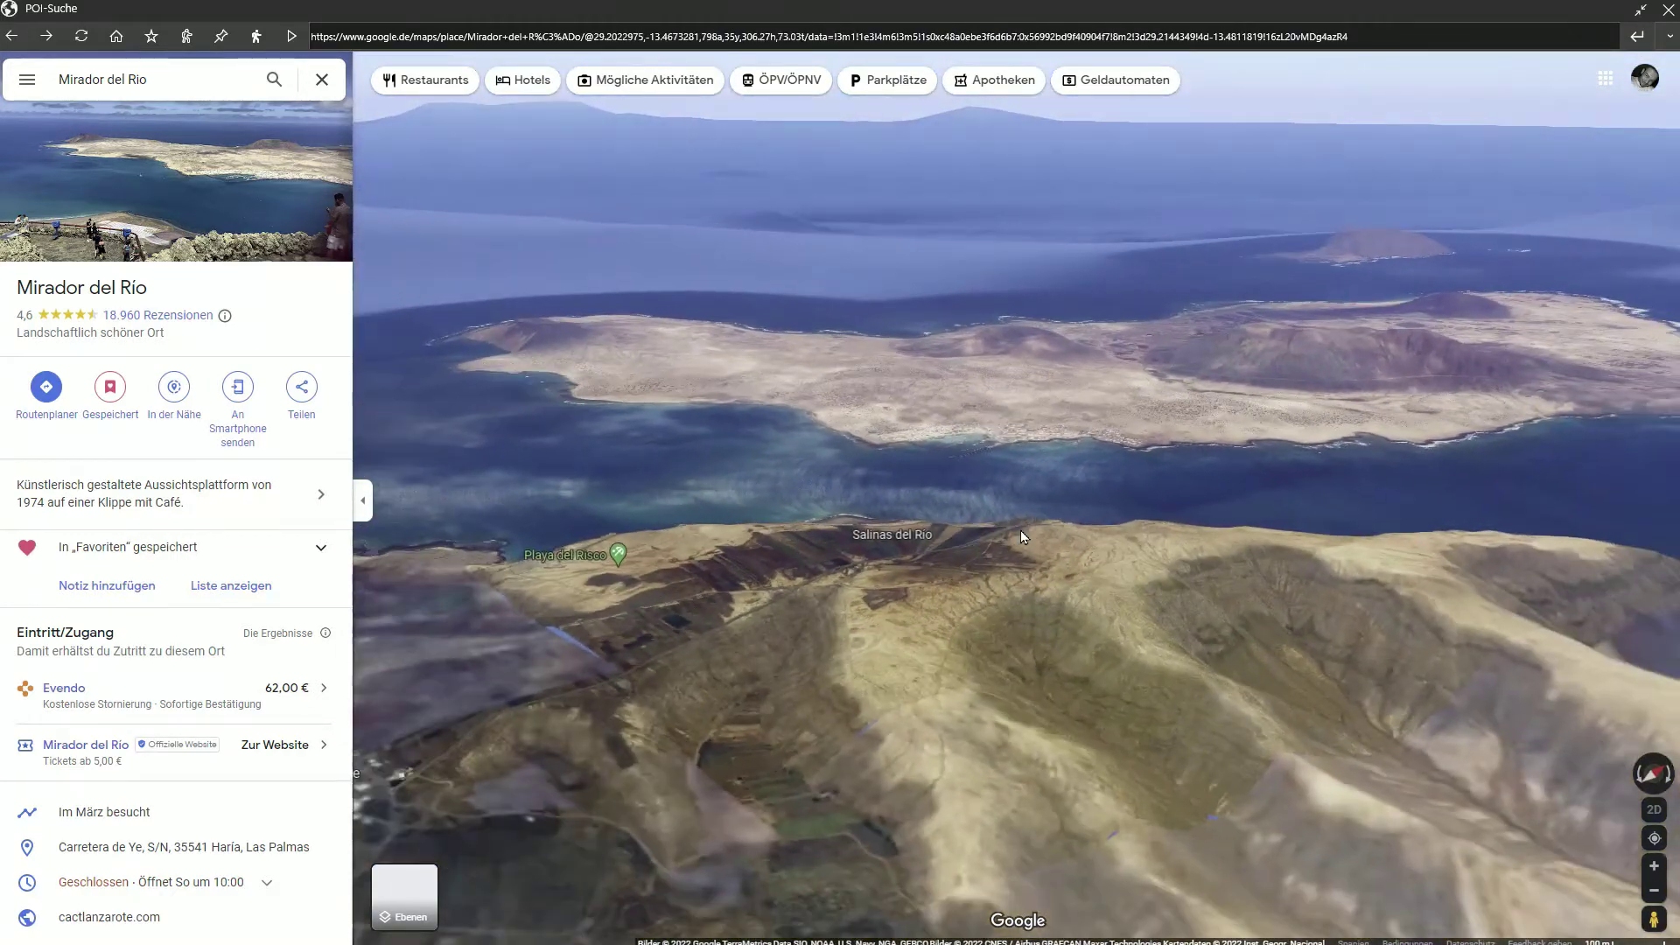
double_click(1008, 566)
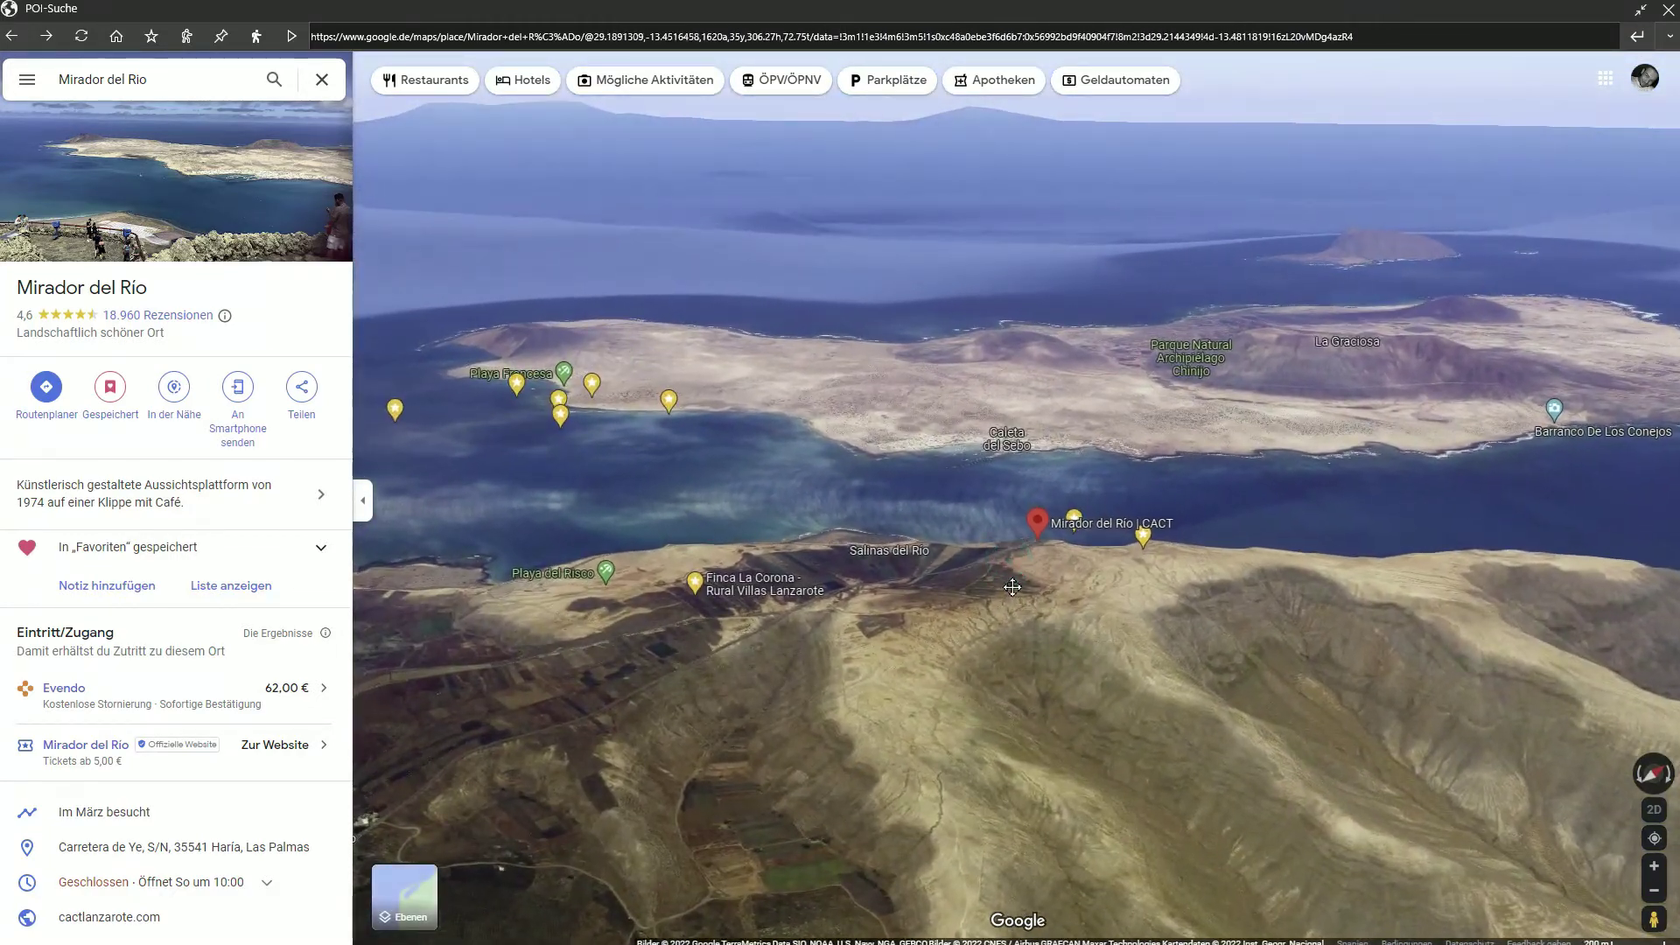
scroll(1052, 568, down, 4)
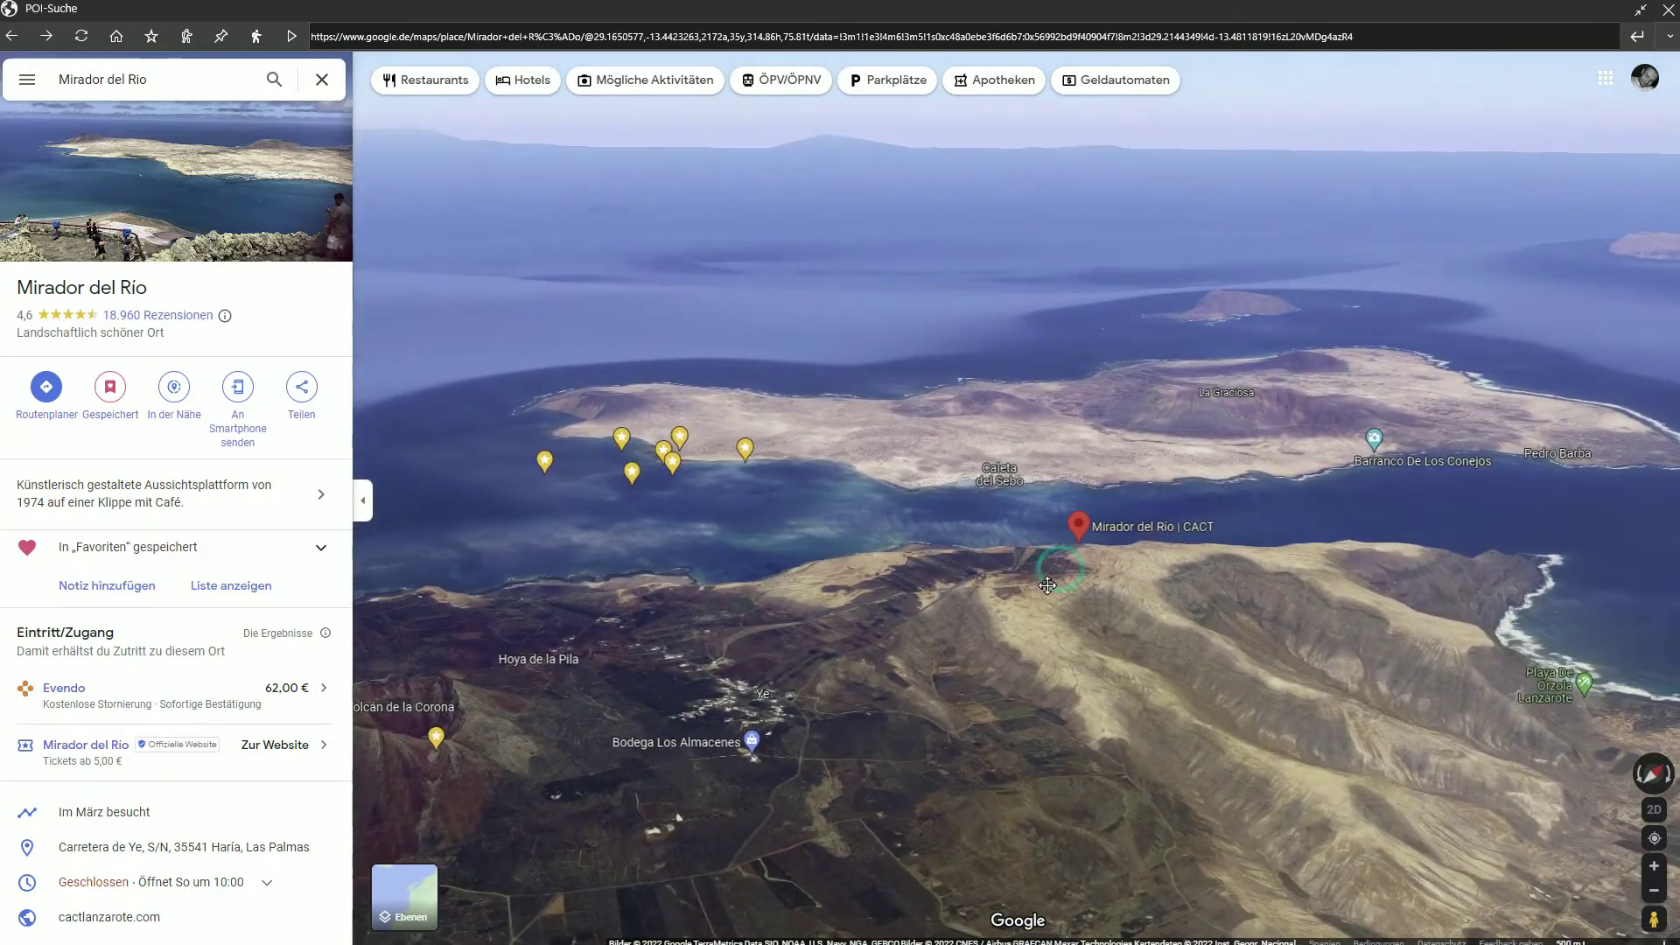
double_click(1055, 573)
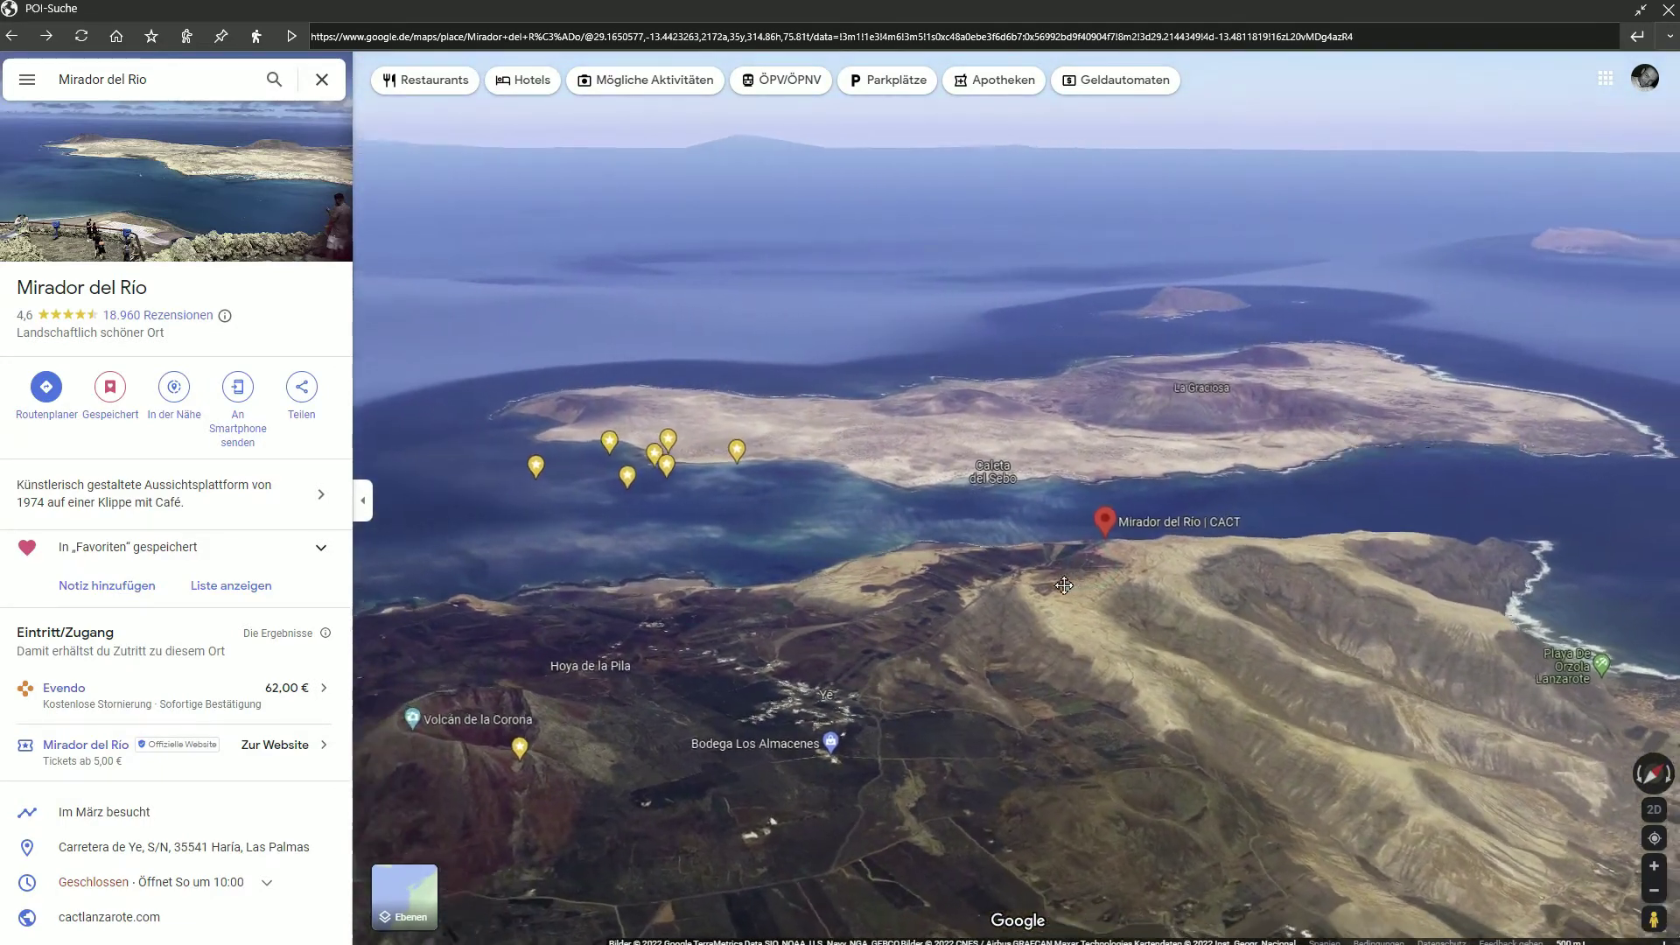
double_click(1107, 586)
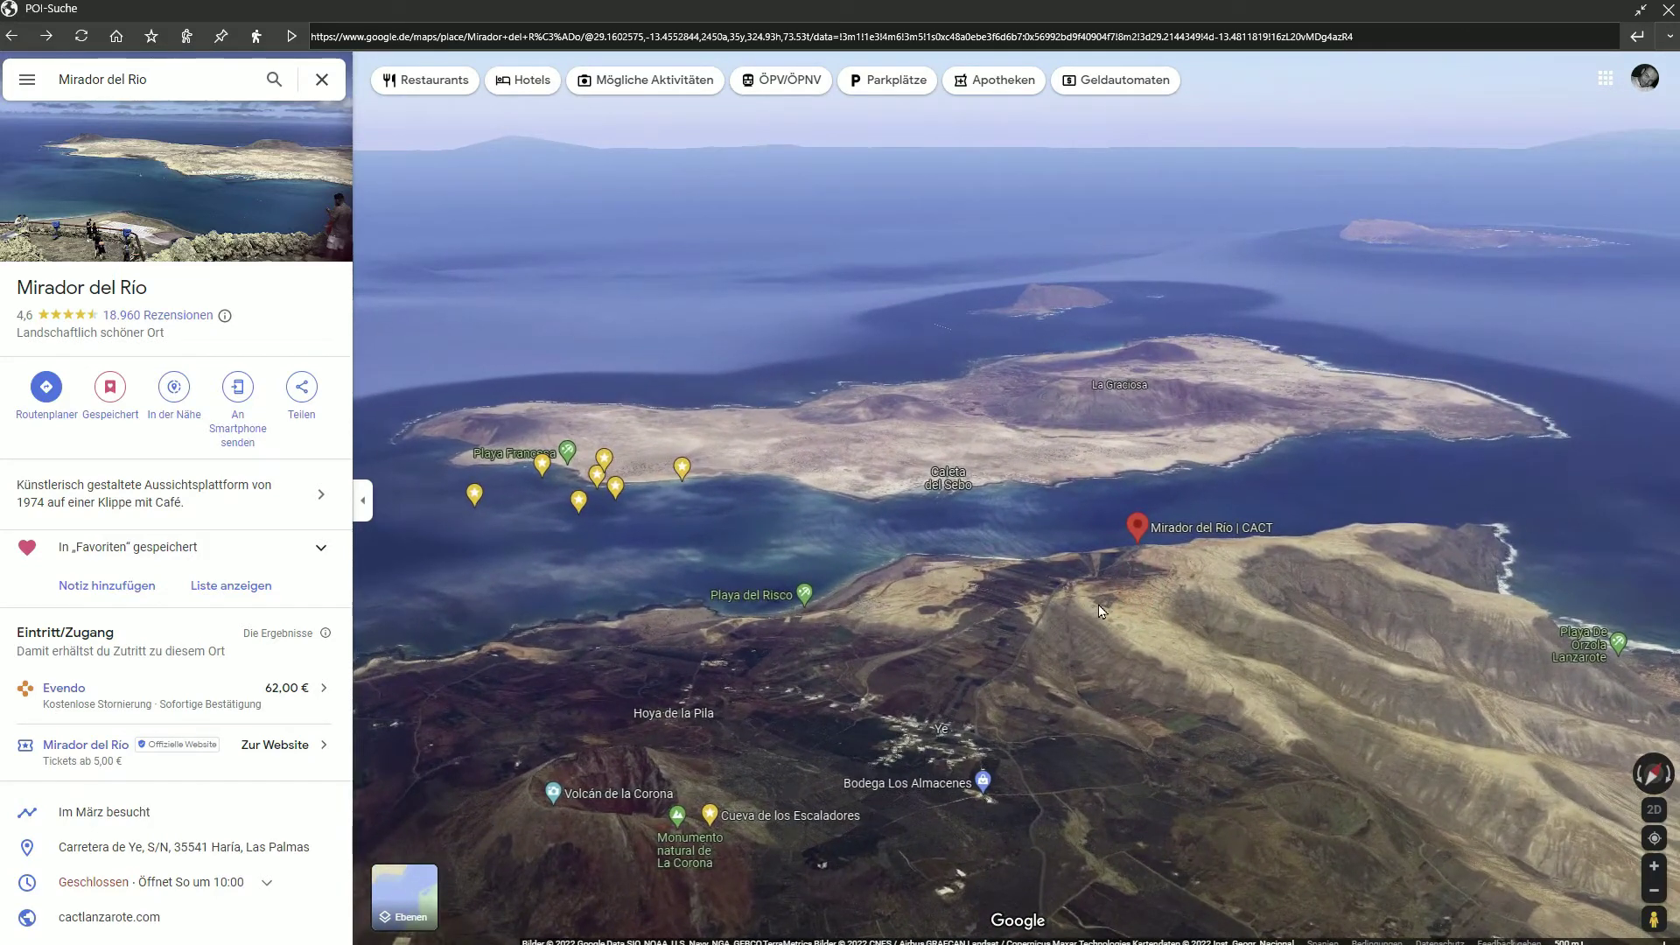
Save Mirador del Rio as a new POI tagged #Lanzarote
click(154, 41)
click(713, 291)
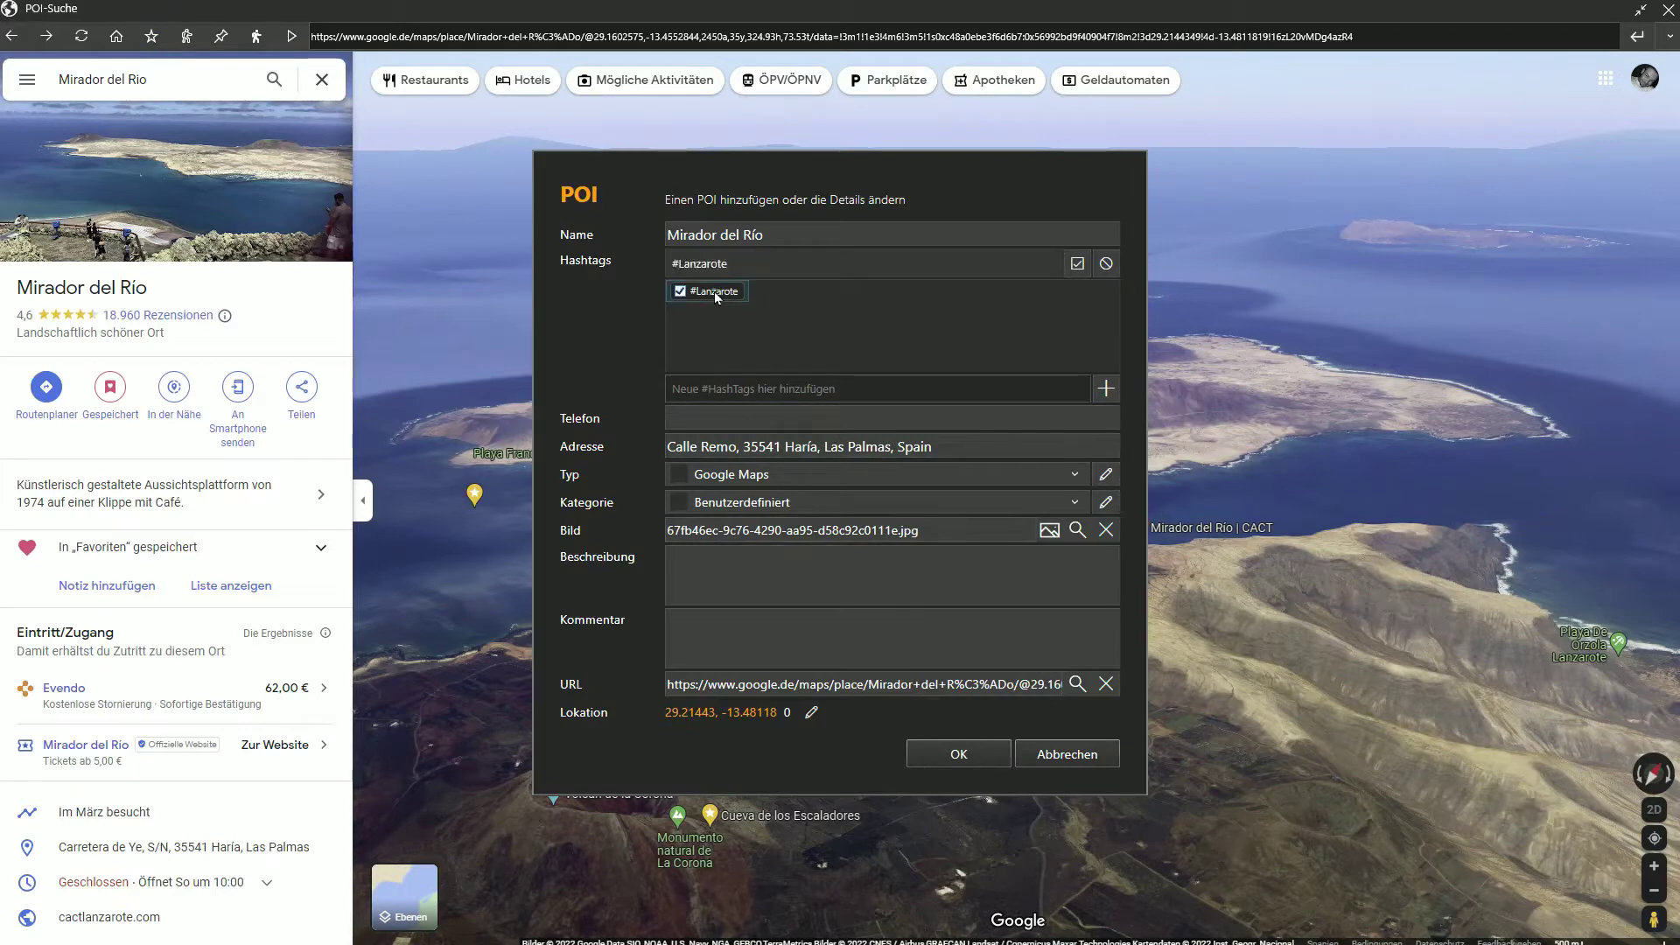
click(986, 763)
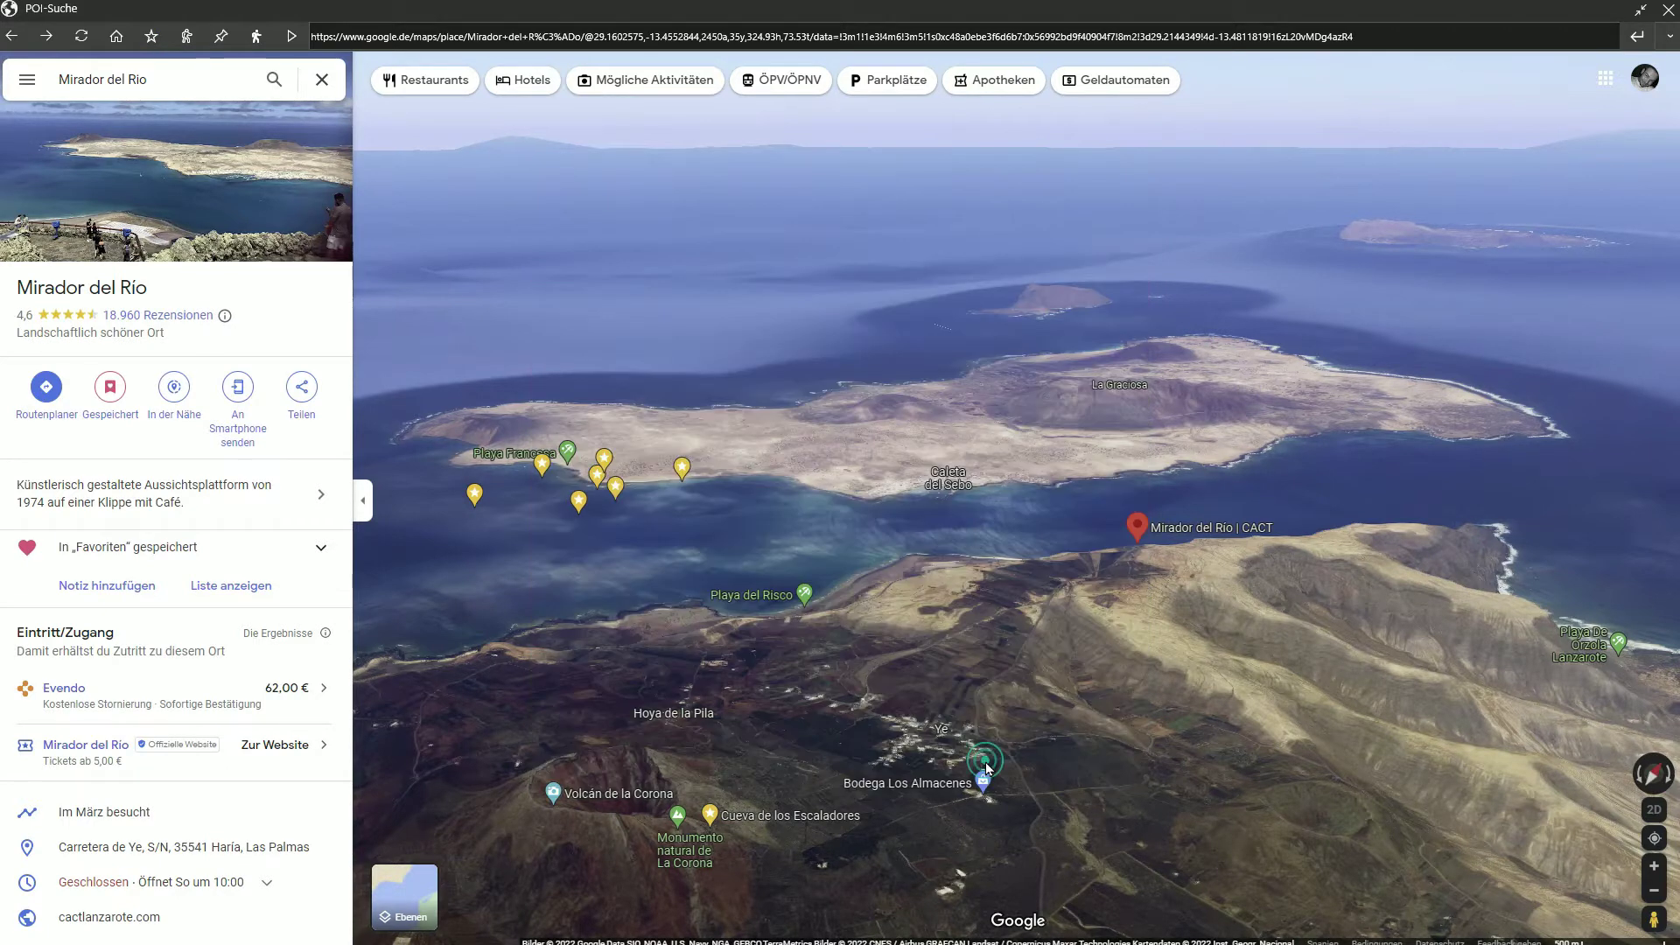
Close Google Maps and switch the route map to Luftbildkarte aerial imagery
click(1668, 12)
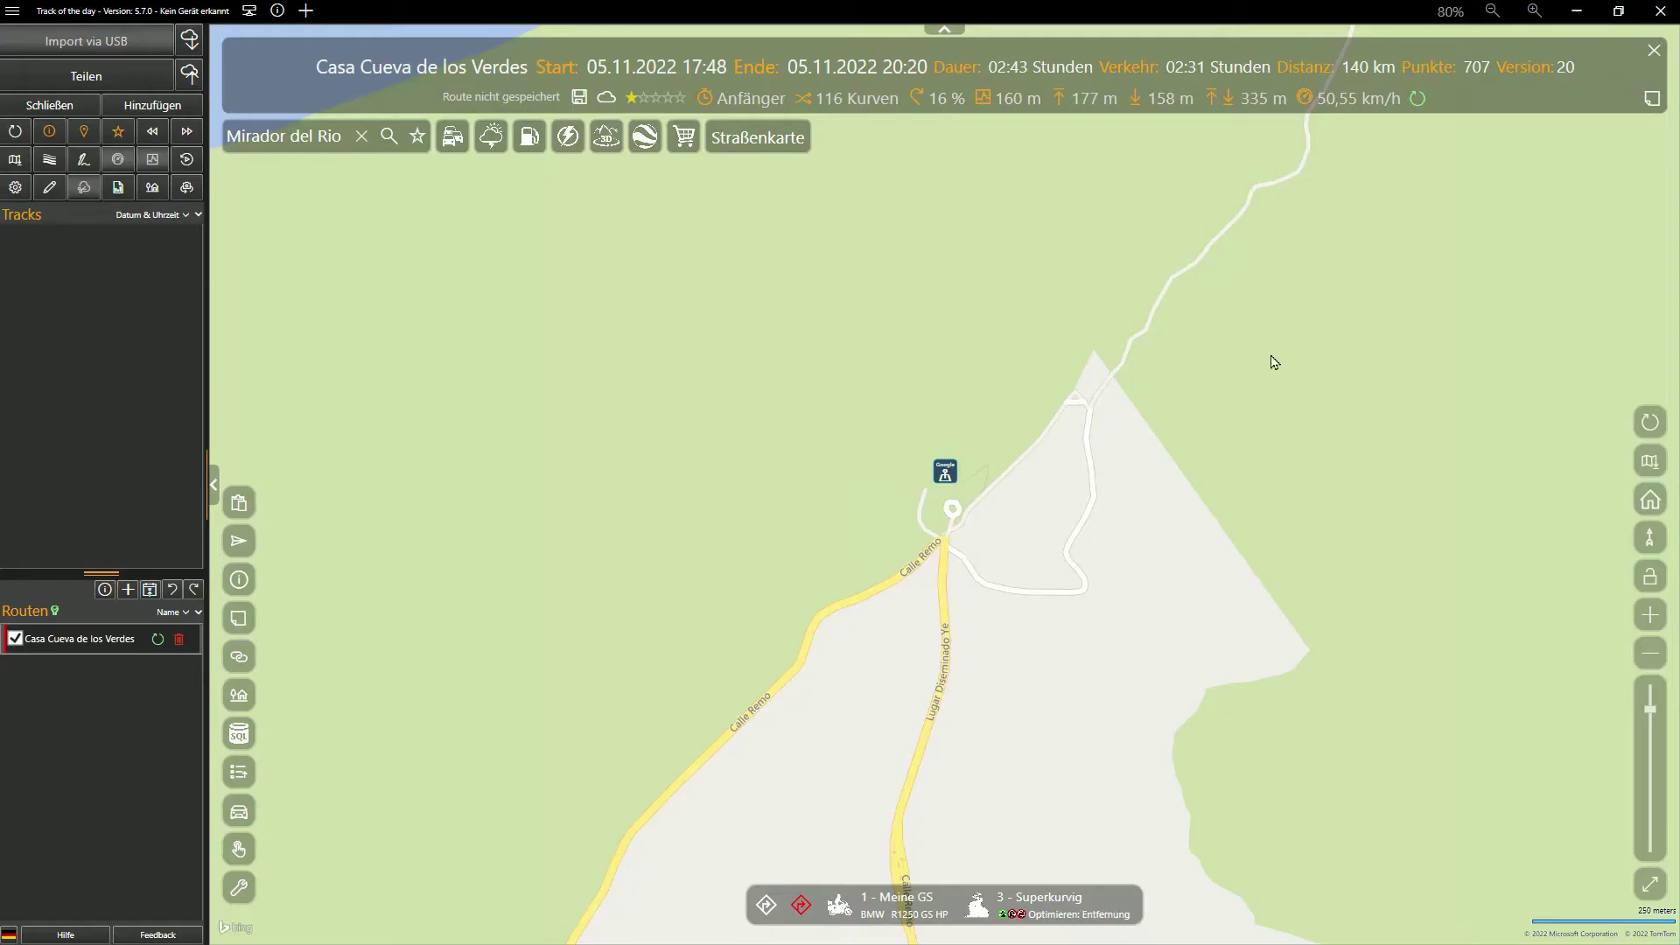
click(1650, 466)
click(1459, 345)
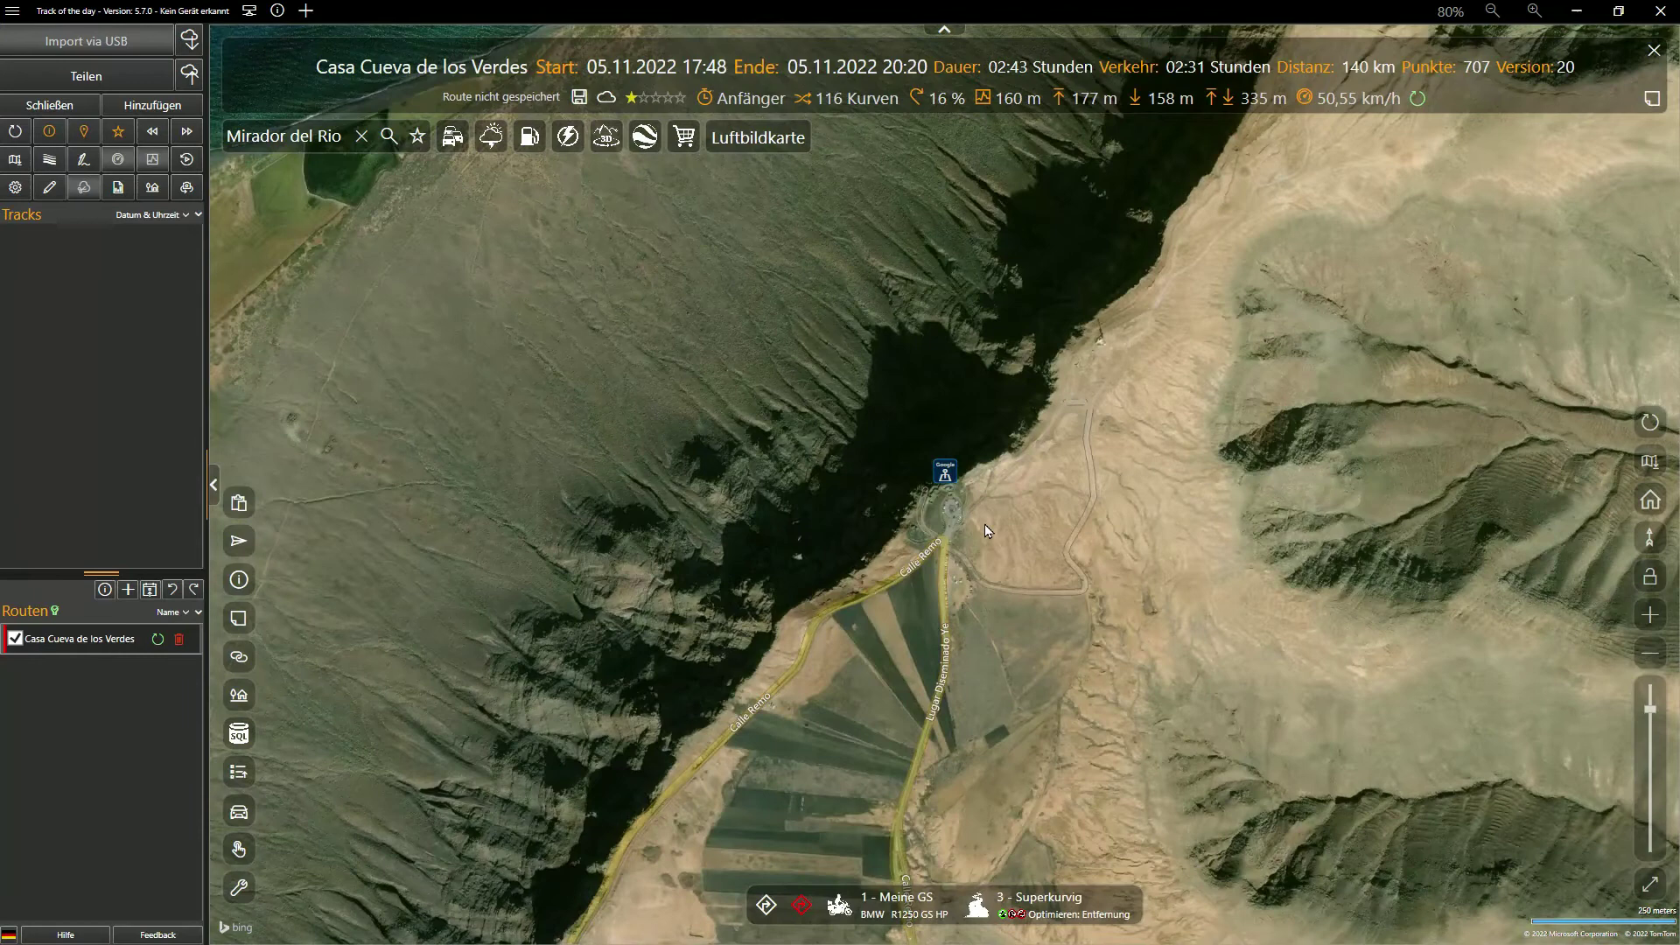
Add Mirador del Río to the route as waypoint 10
drag(984, 525, 1008, 619)
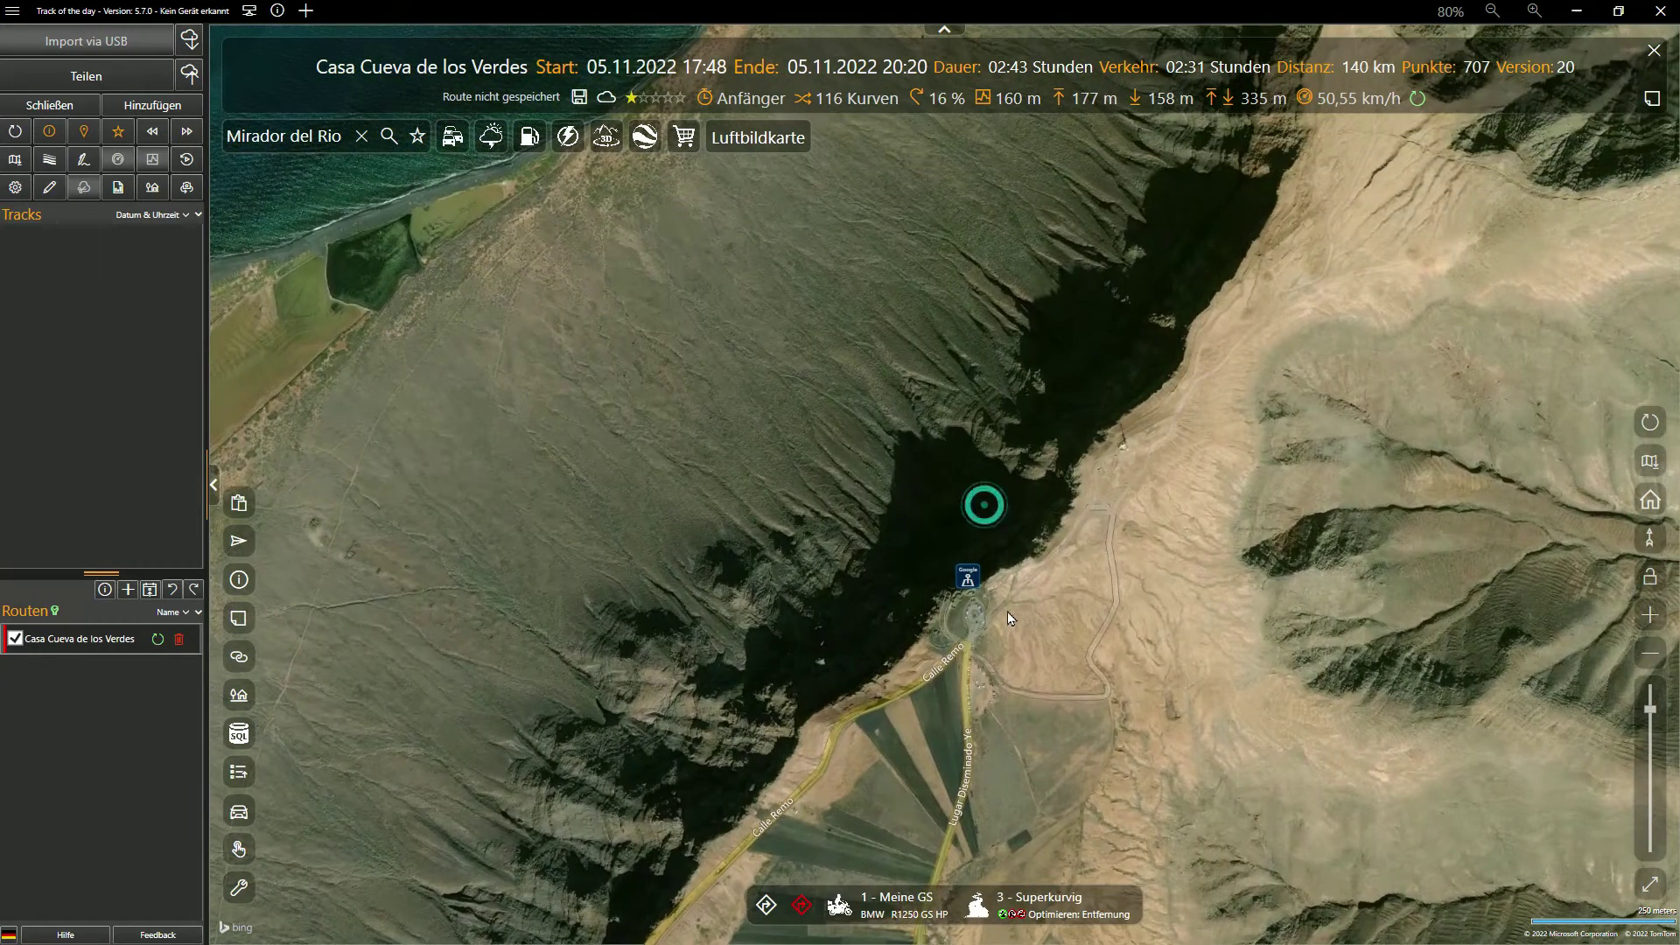
click(967, 580)
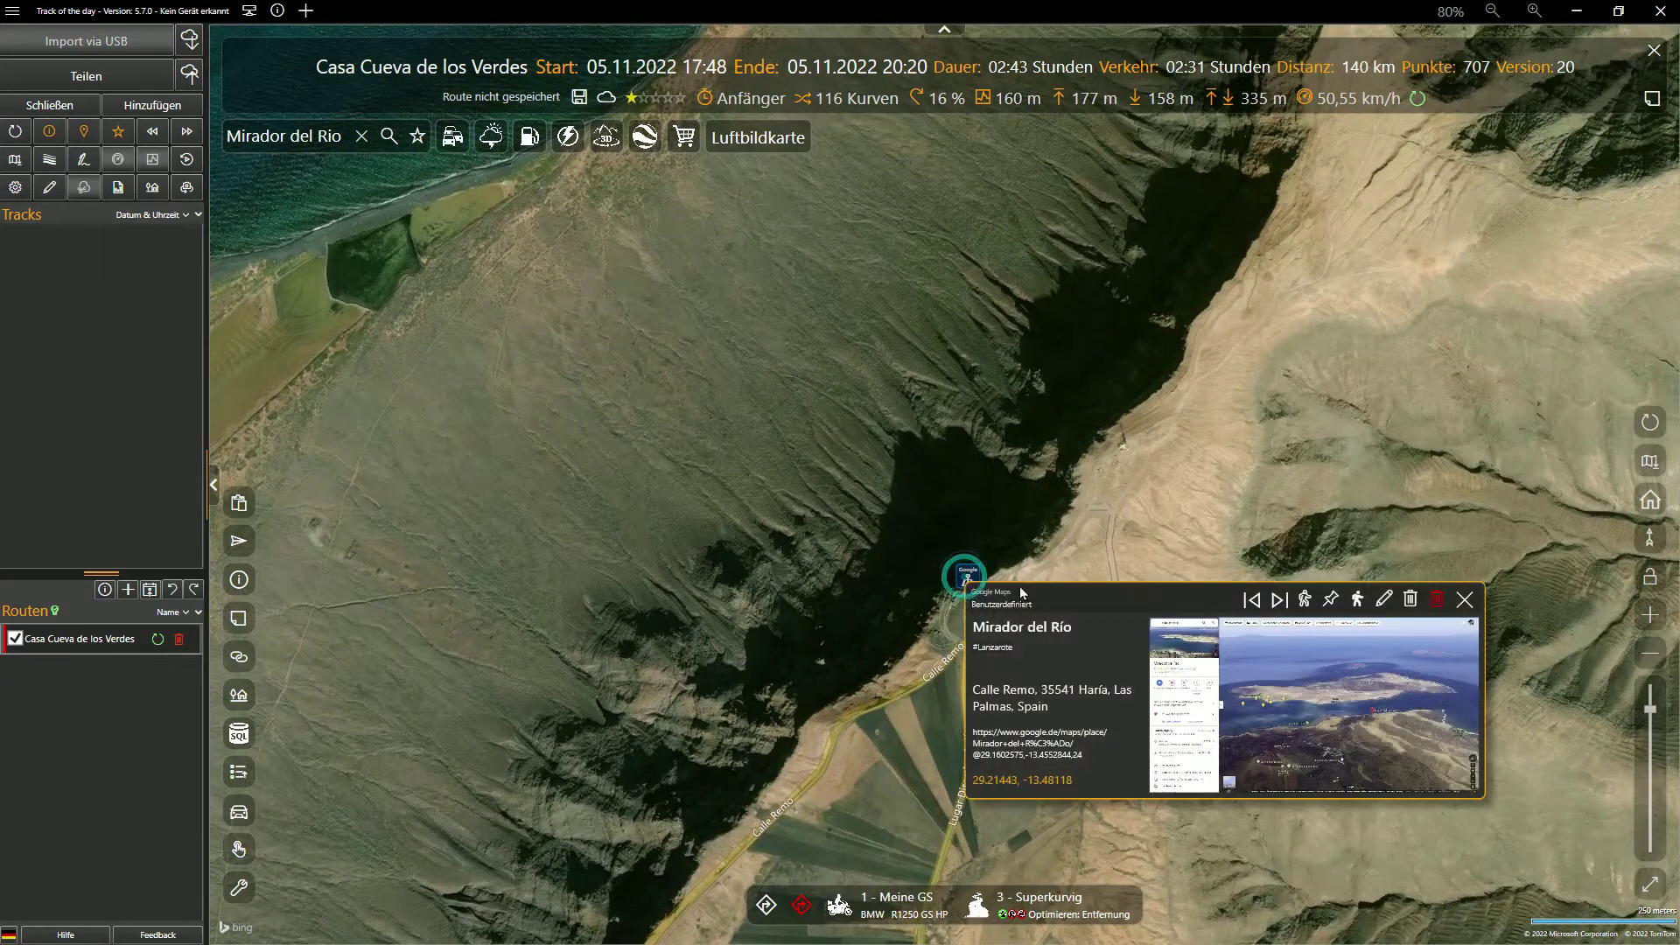
click(1358, 600)
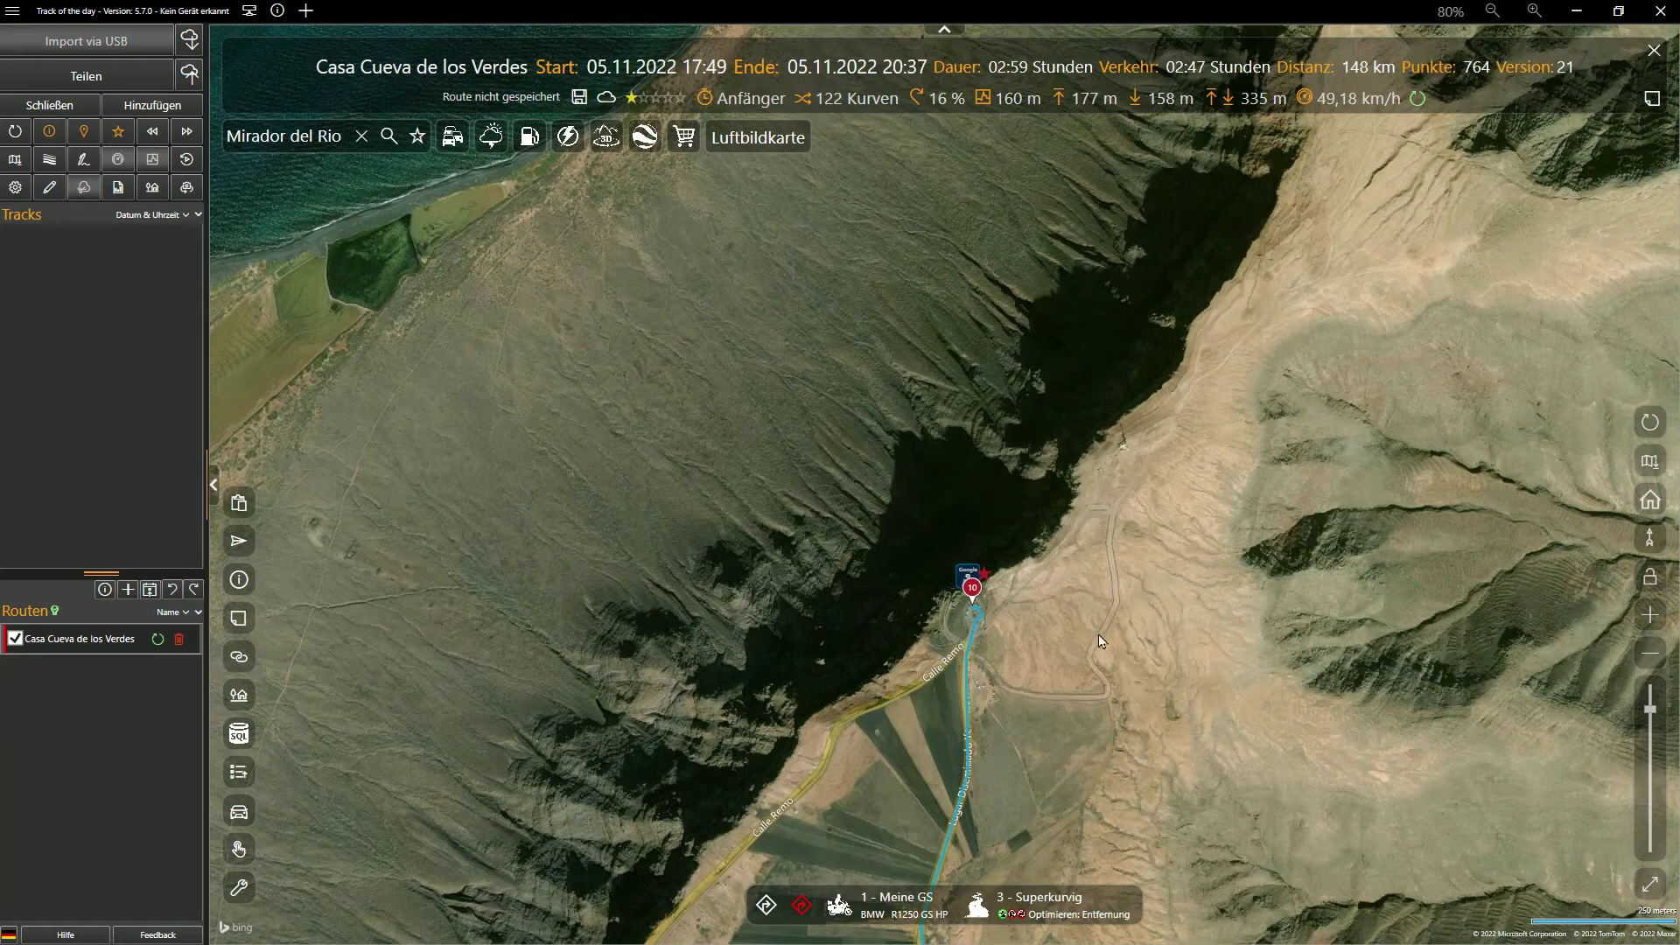
Insert a via point on the road below Mirador del Río, then view that road (LZ-202) in Street View
click(1649, 424)
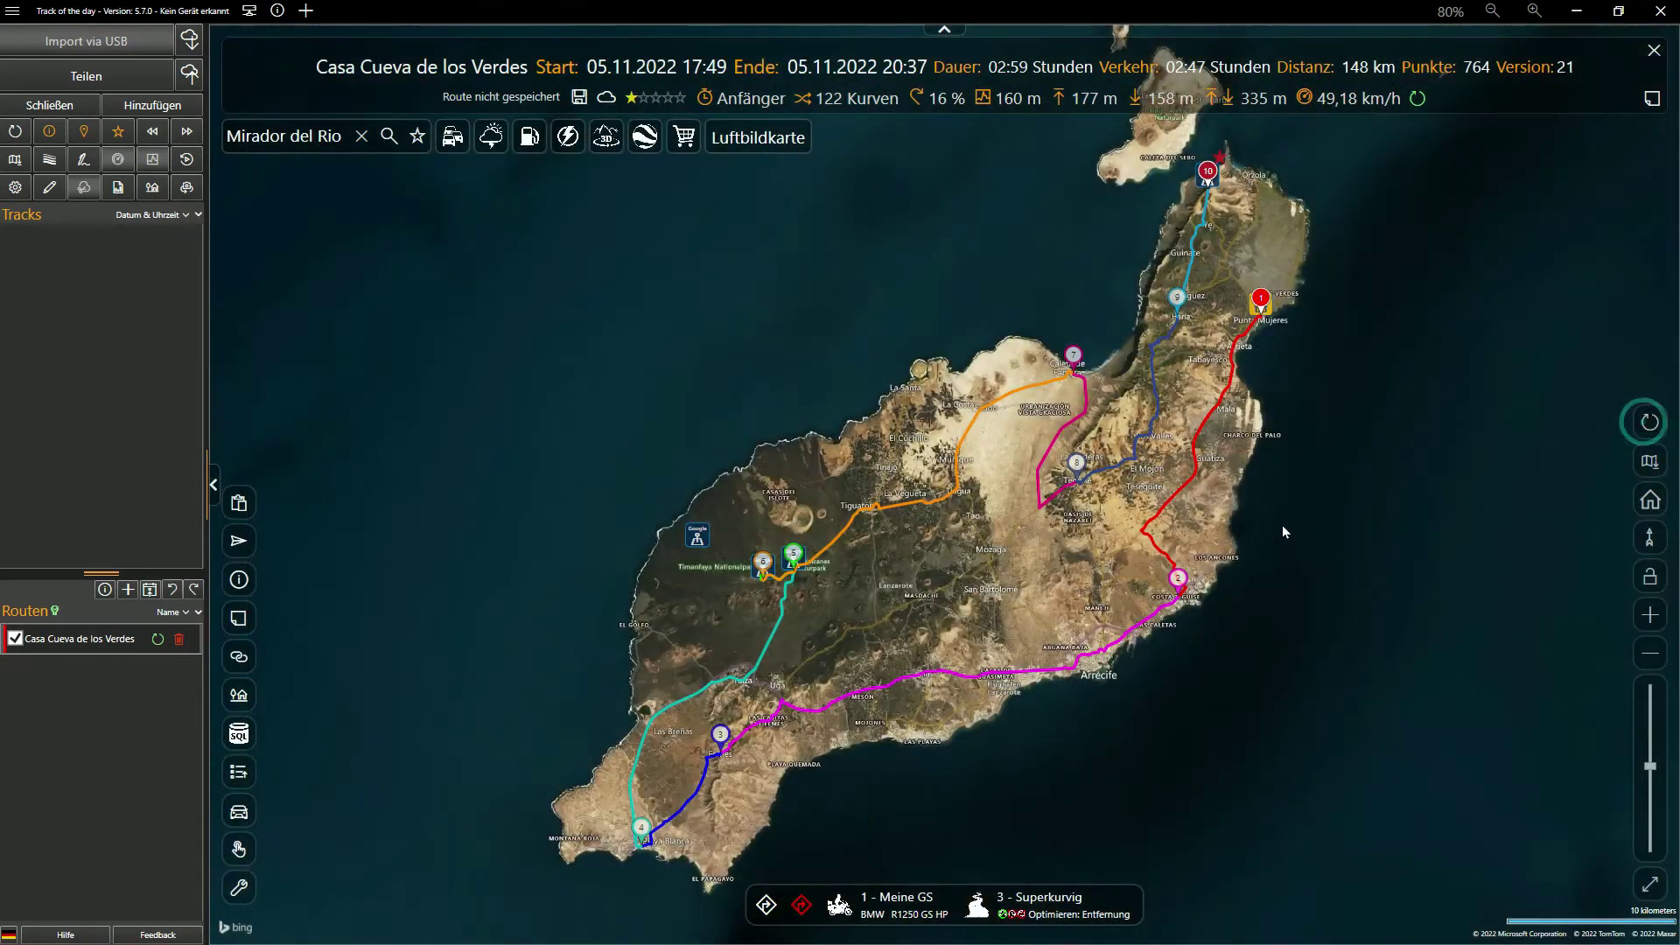
scroll(1227, 236, up, 5)
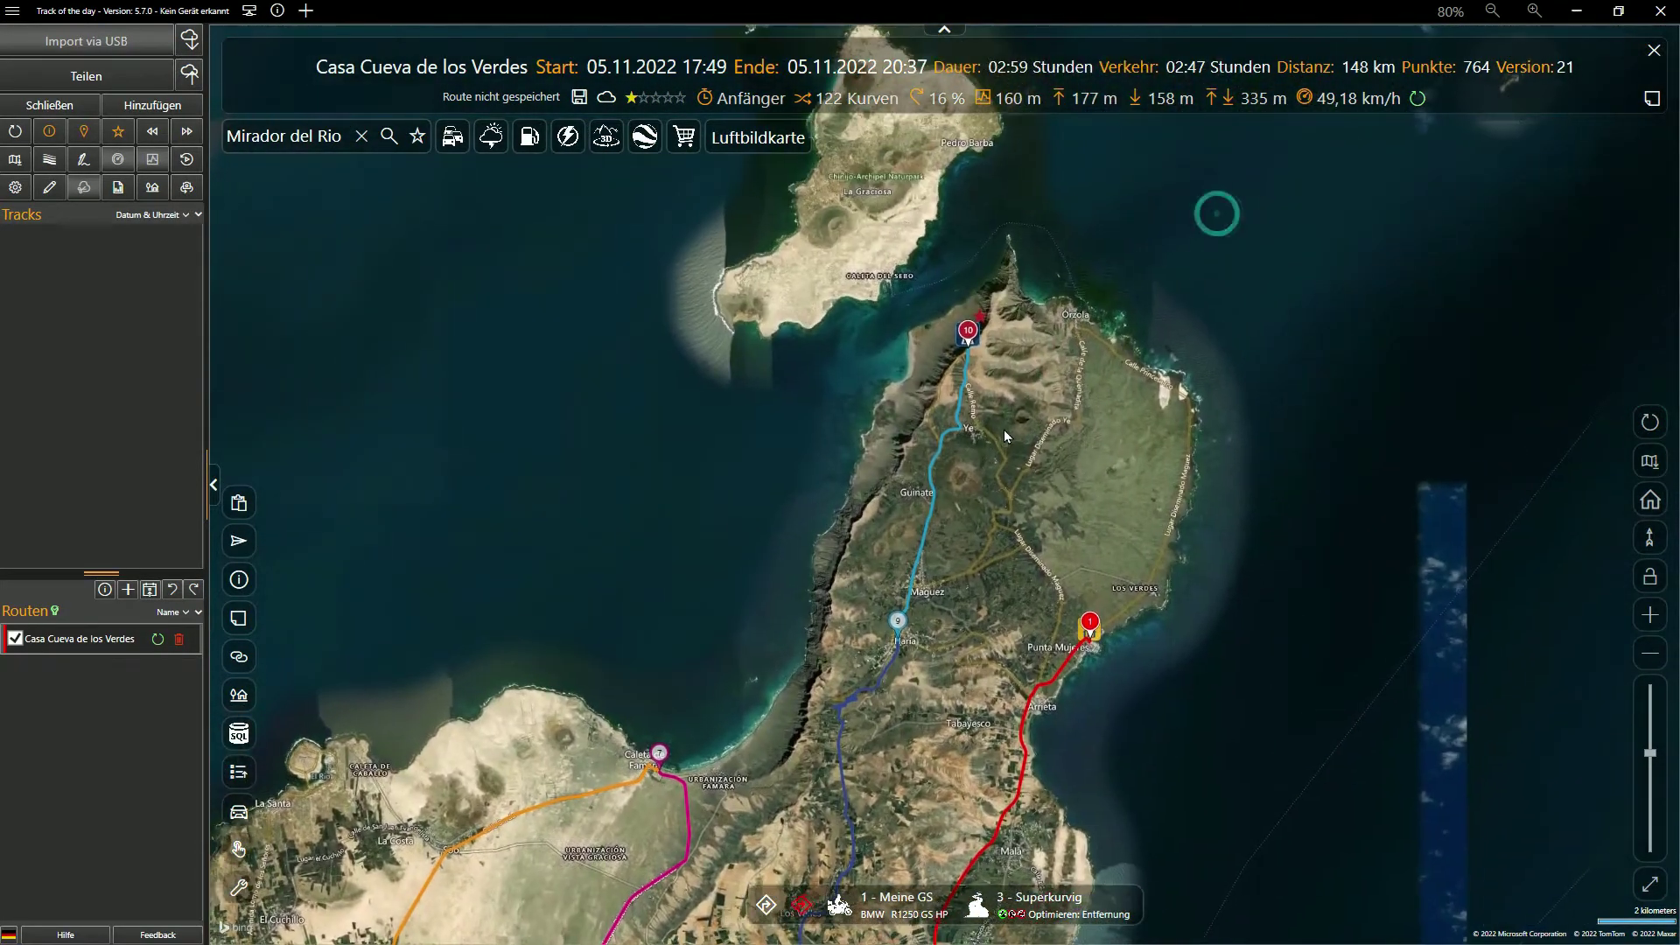
scroll(987, 415, up, 3)
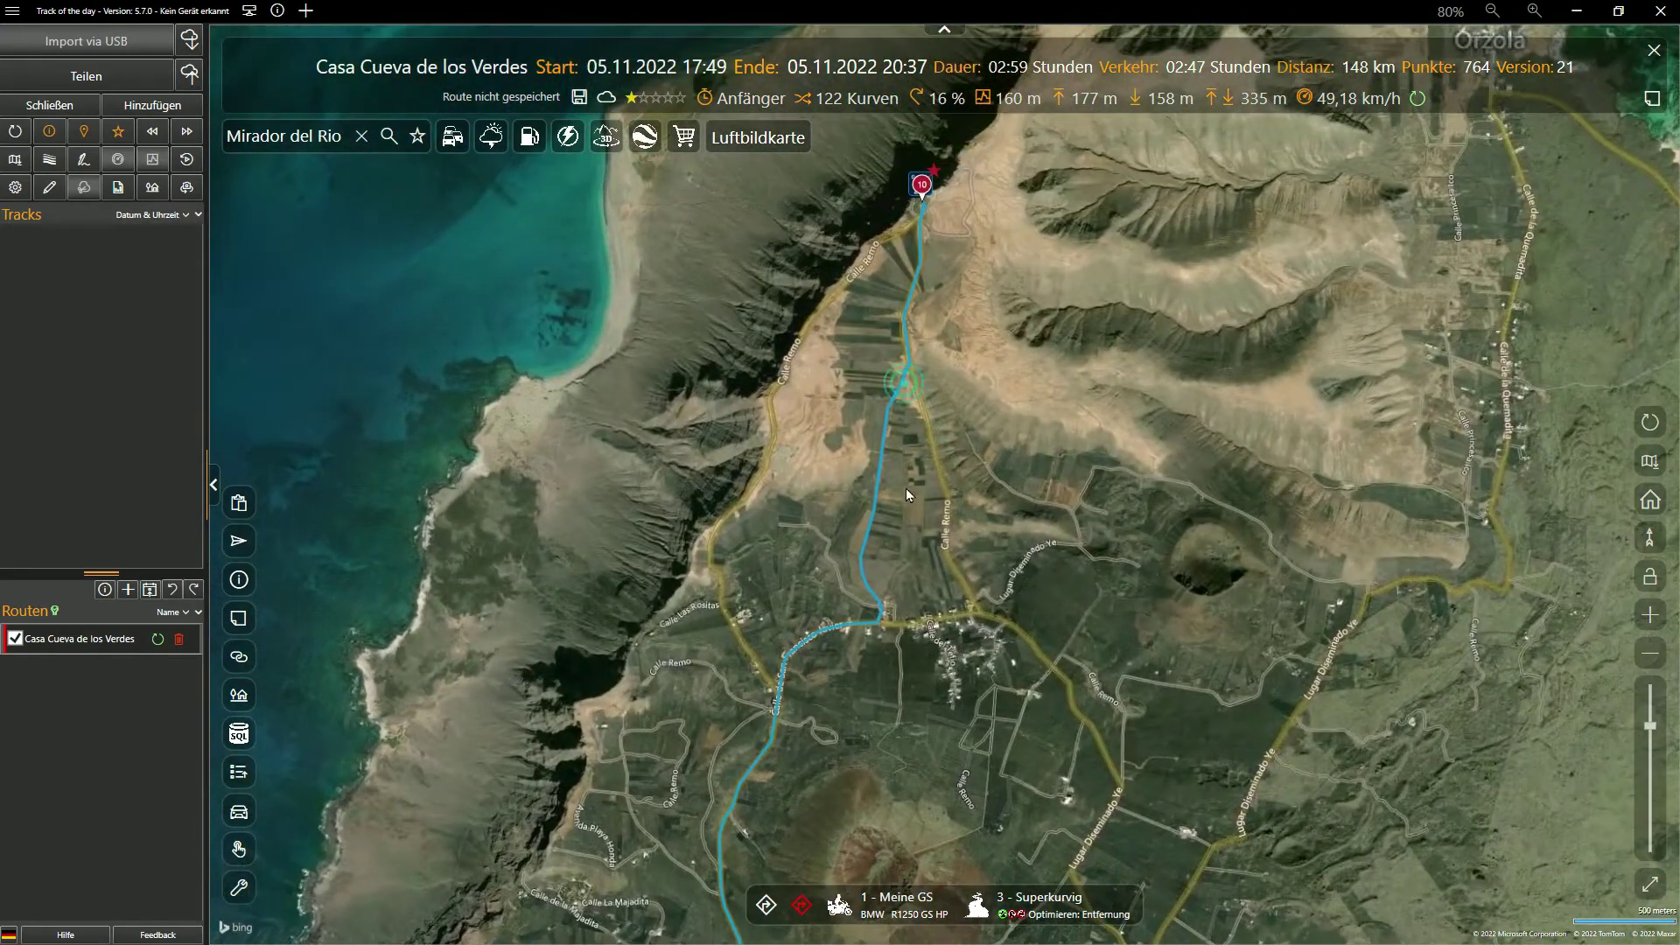
right_click(771, 400)
click(868, 410)
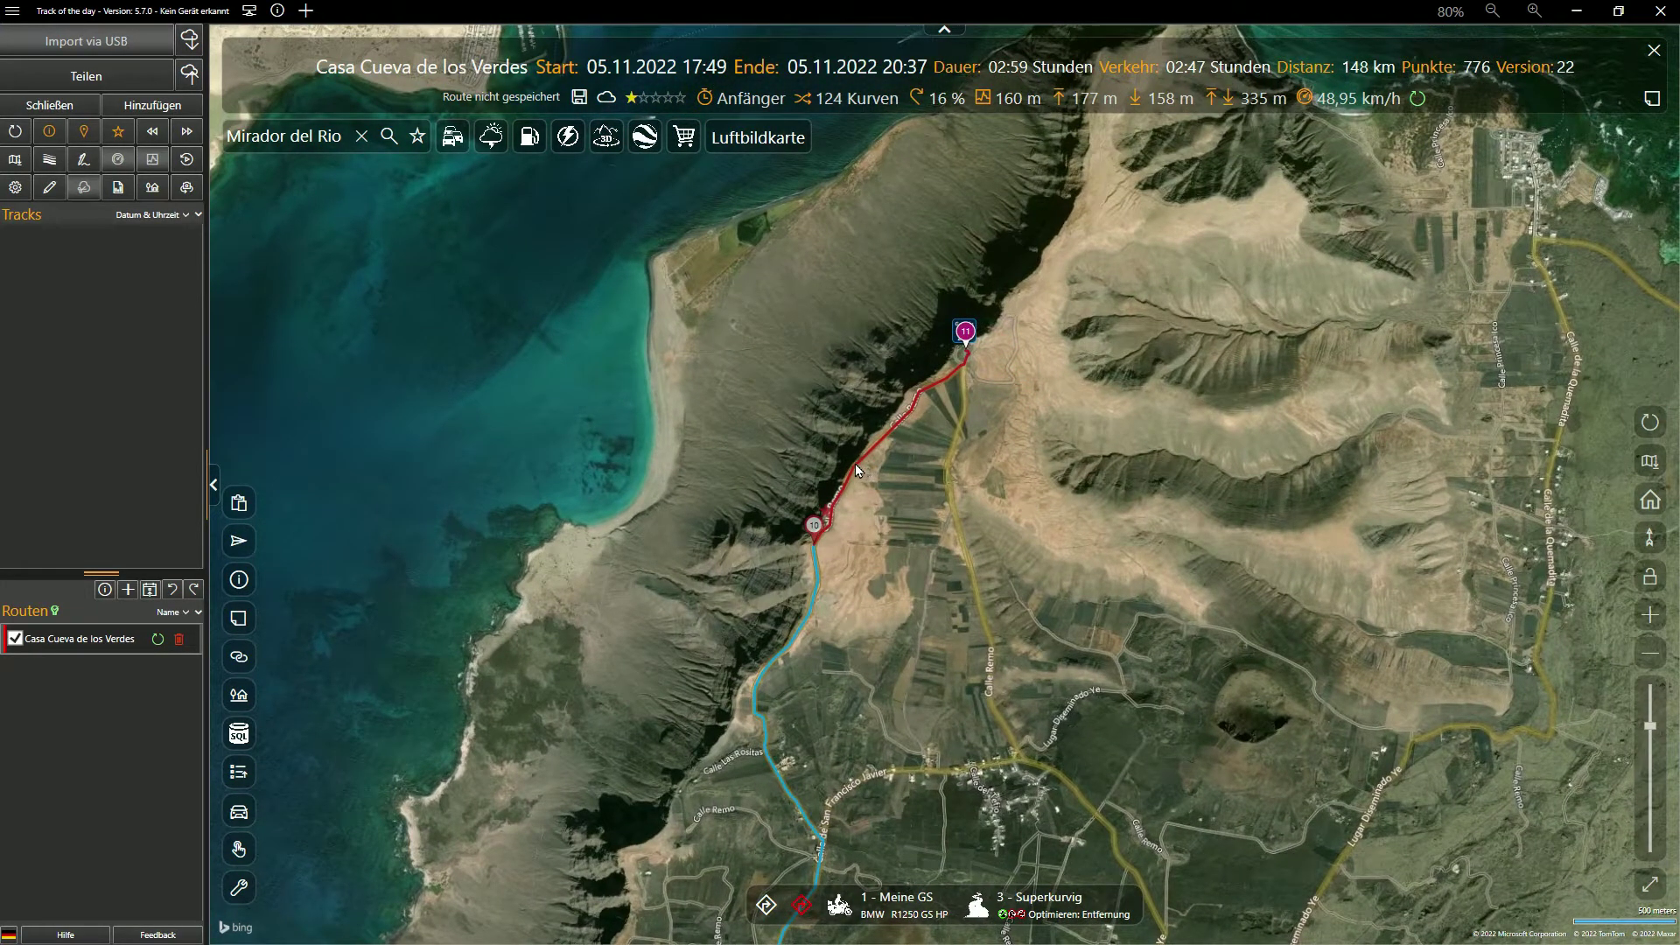
click(856, 465)
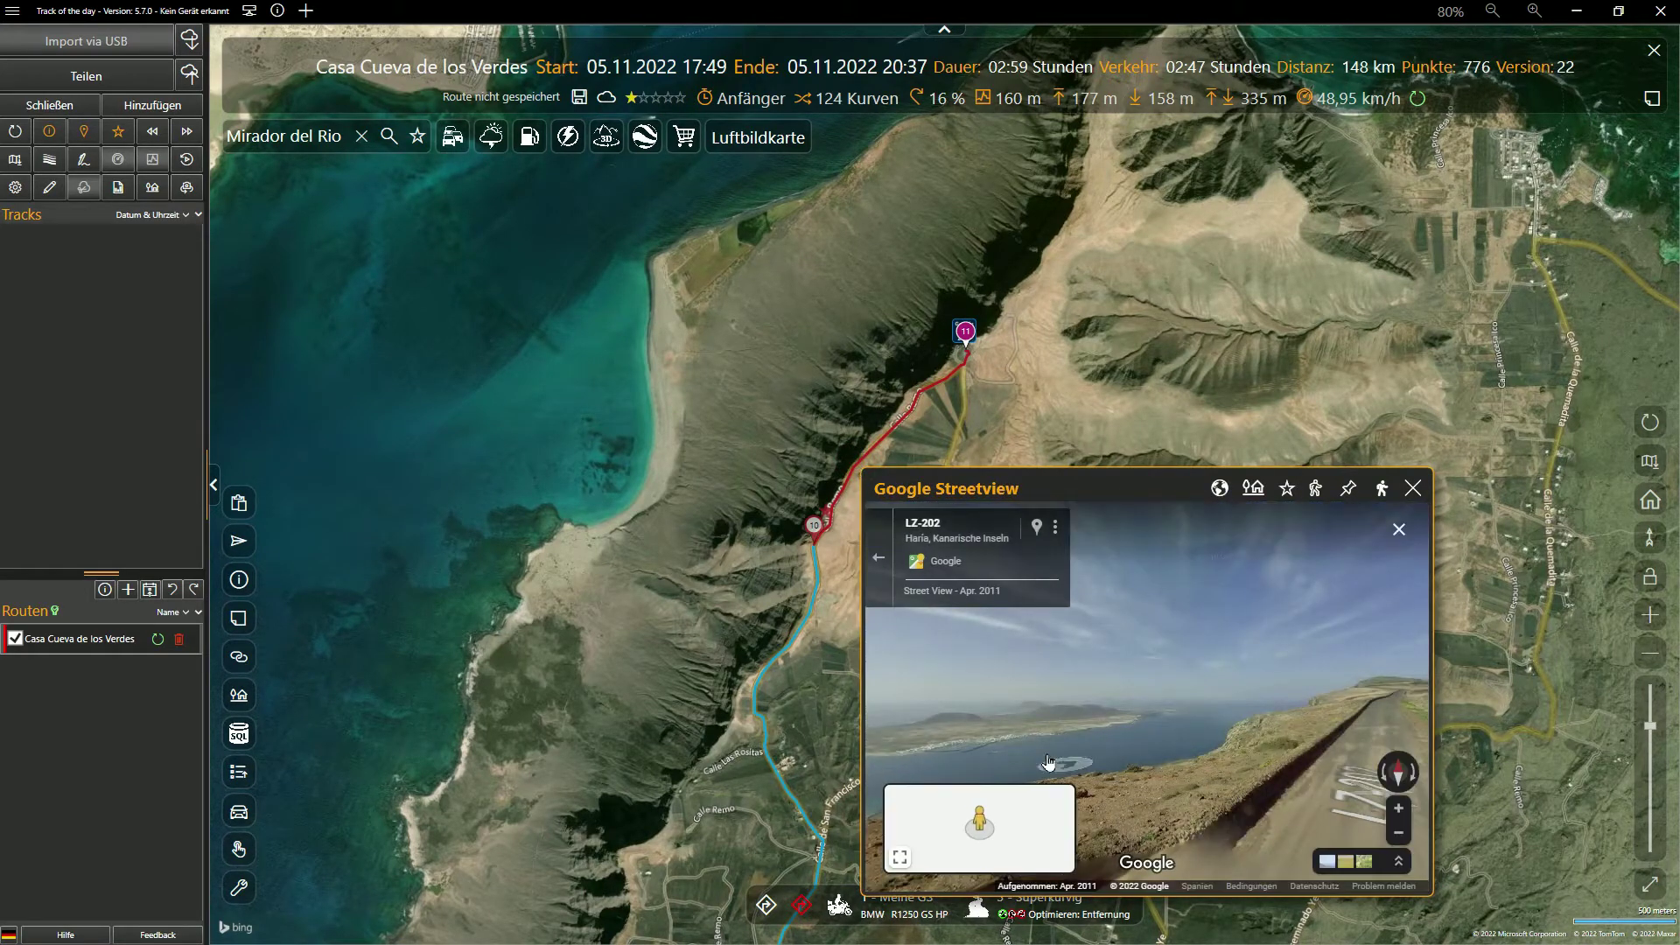
Turn the Street View along the cliff road and save the spot as a #Lanzarote POI
drag(1142, 742, 1184, 742)
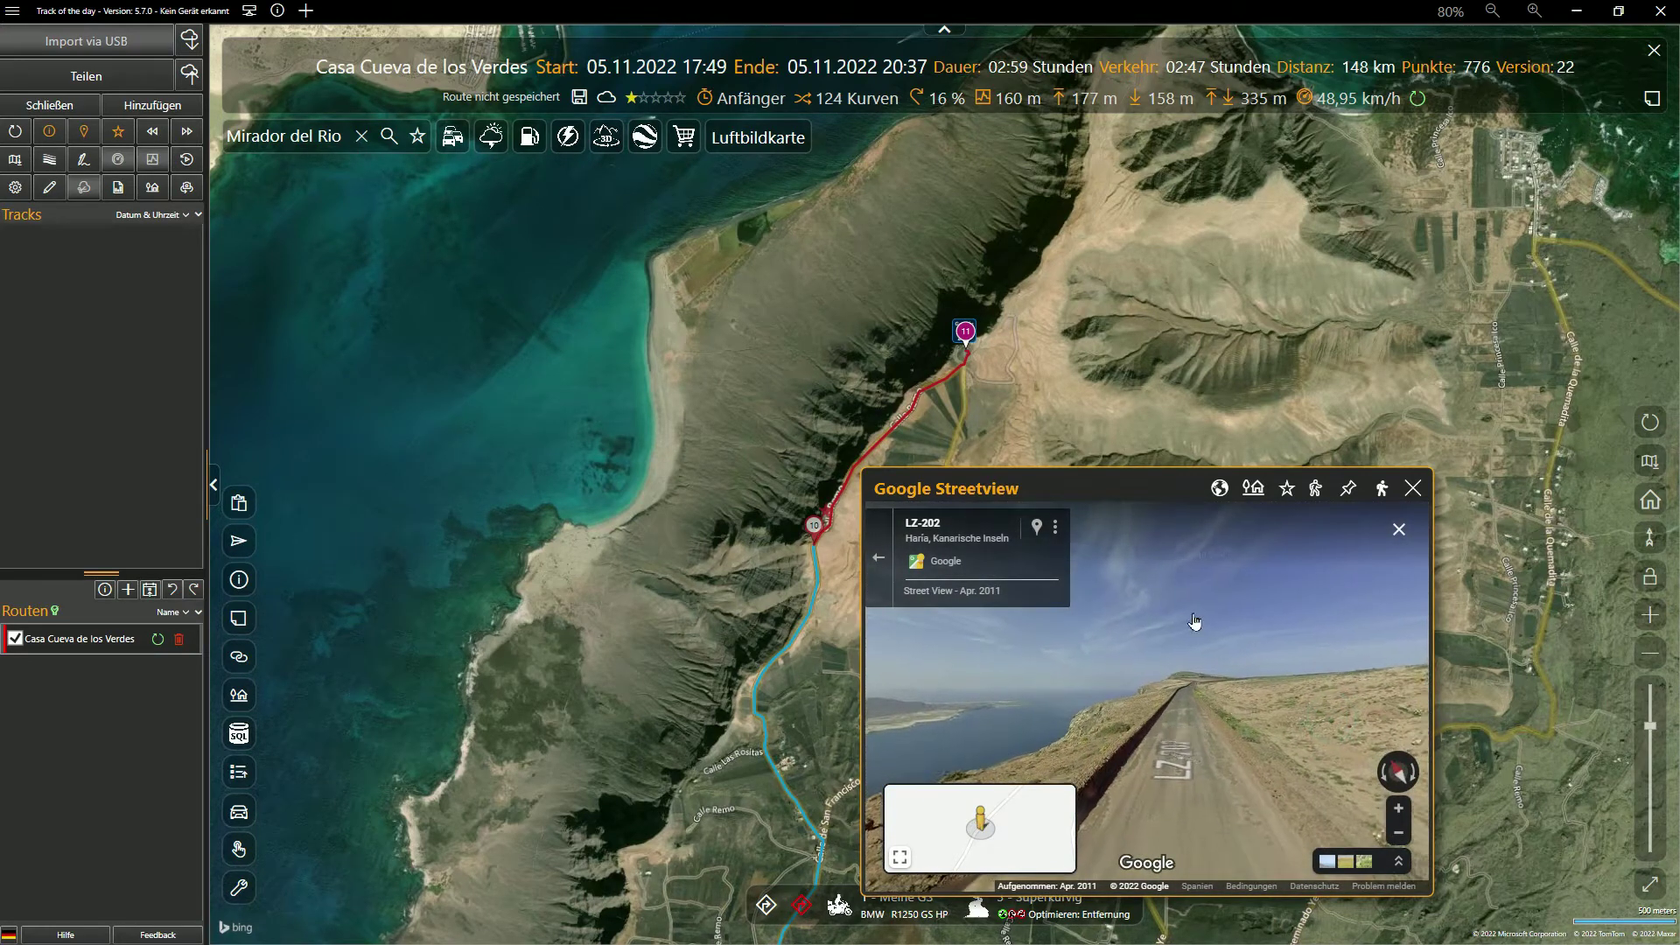
click(1285, 487)
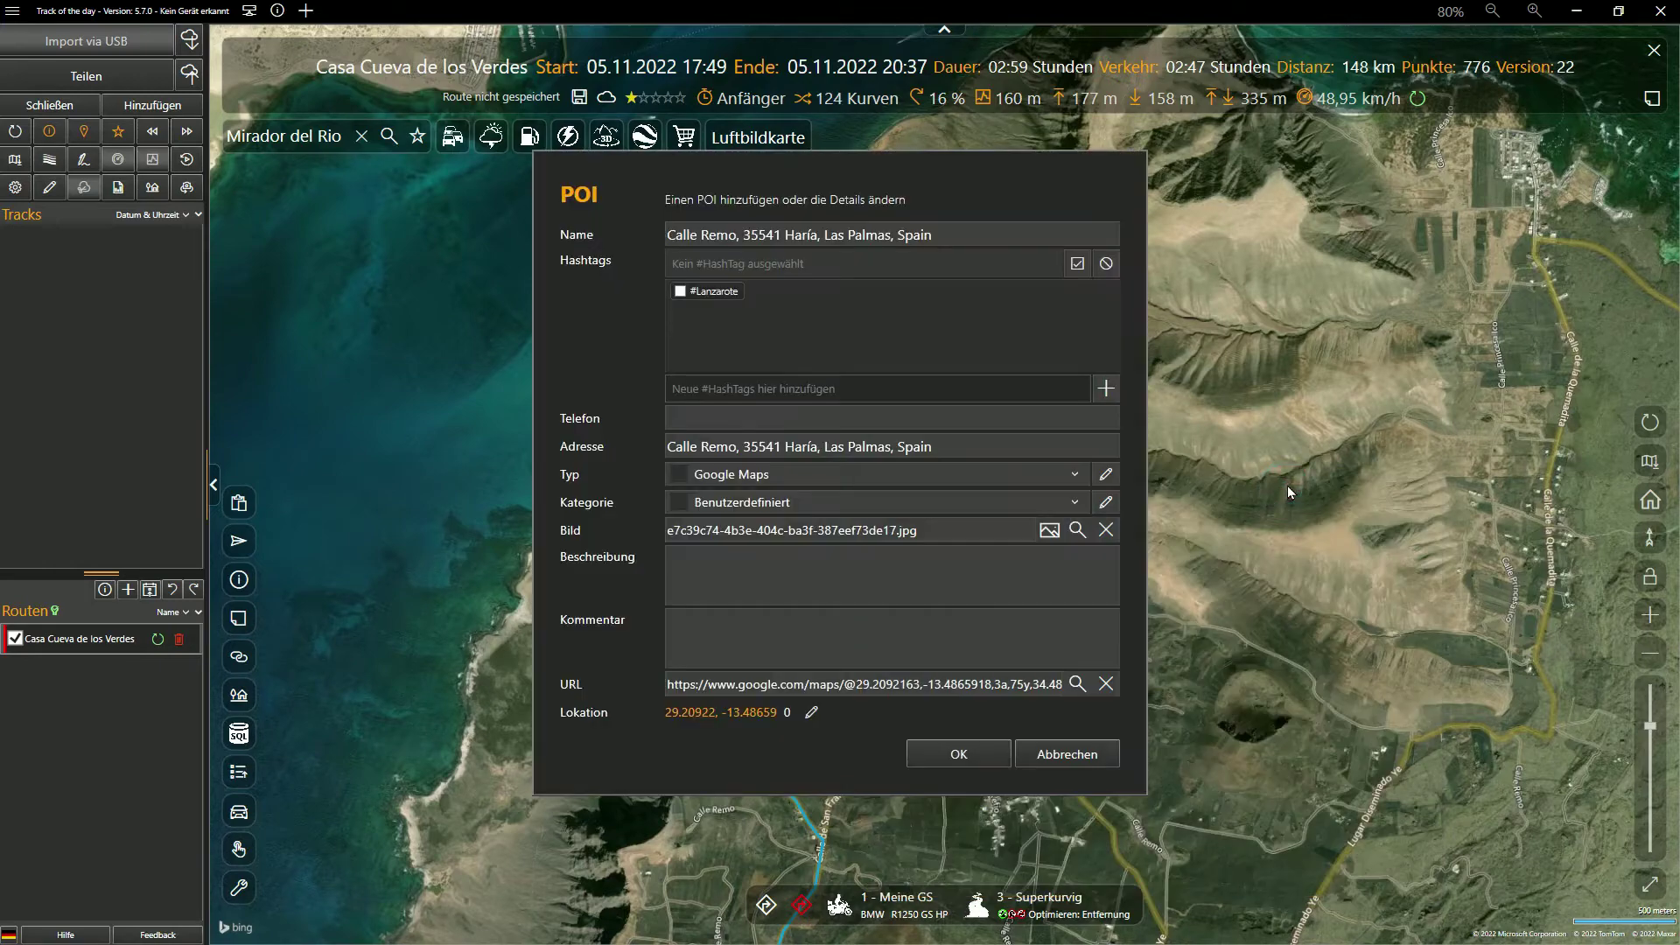
click(681, 291)
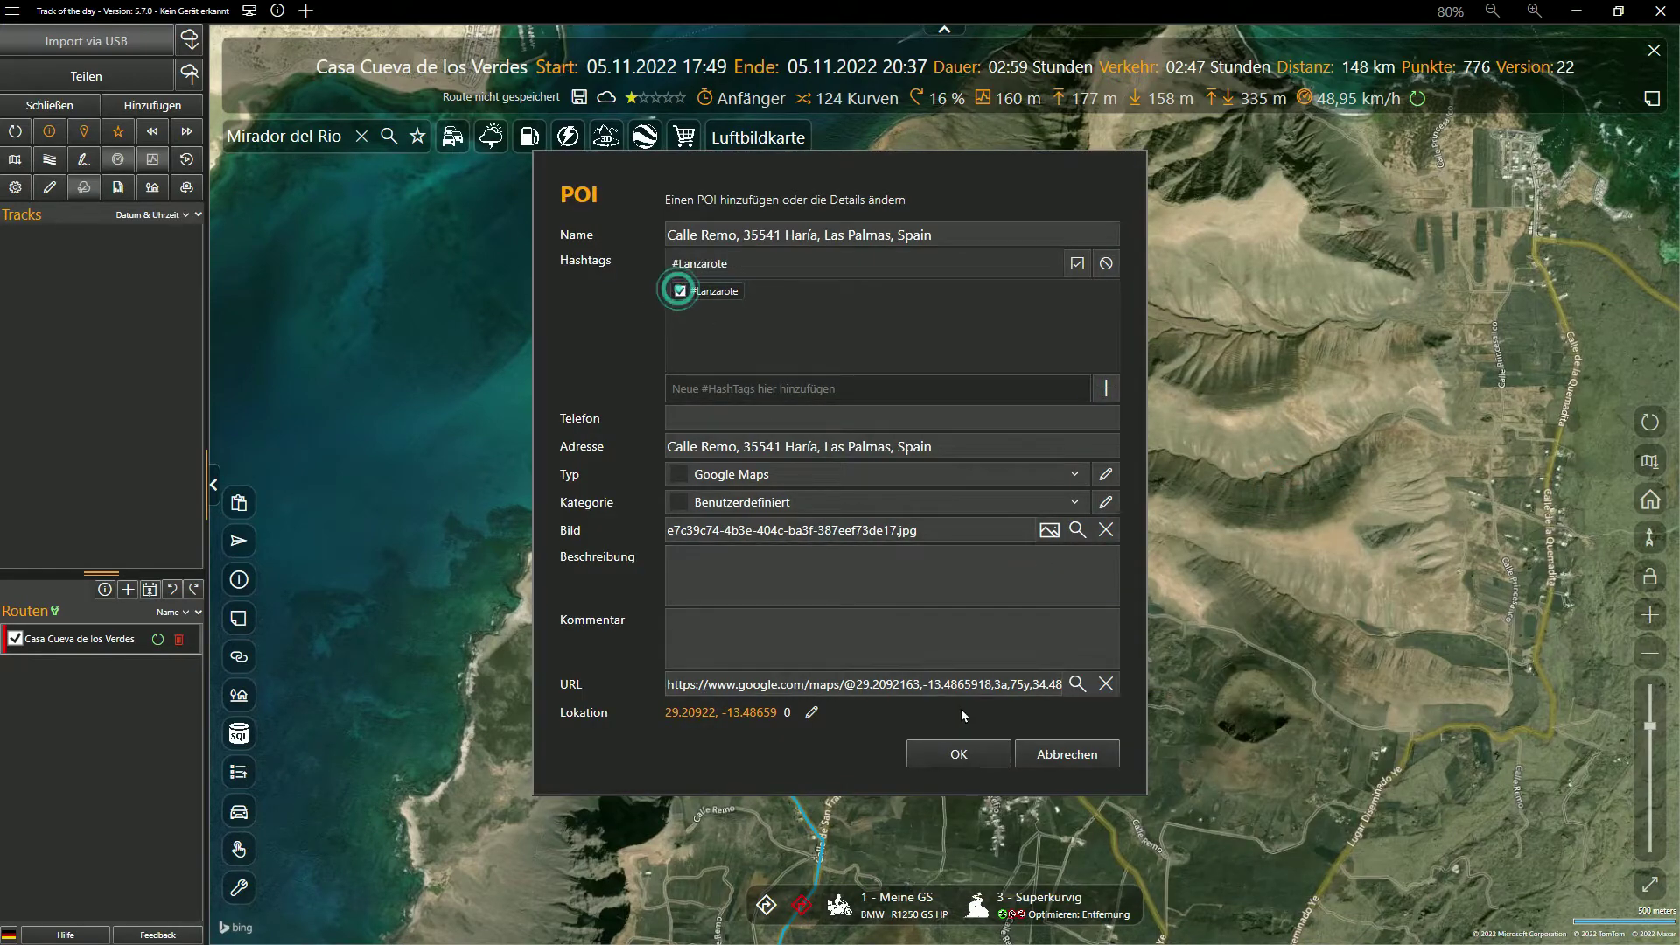
click(962, 754)
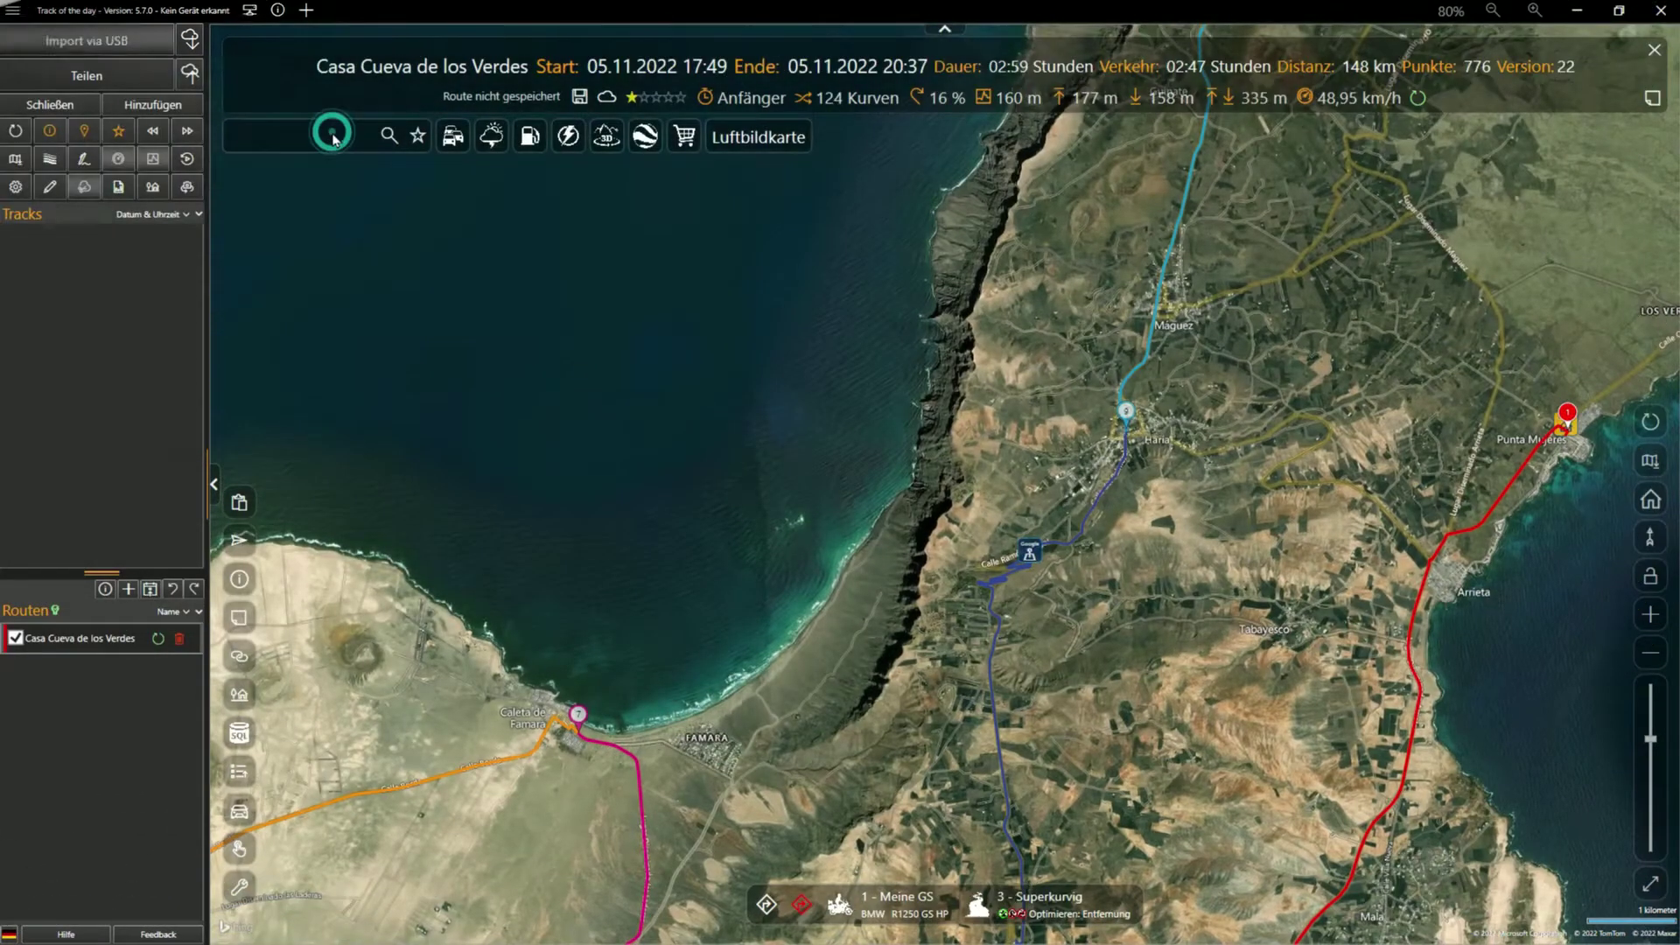
Search for Orzola and append it as the route's final stop, reaching 157 km
click(333, 136)
text(Orzola)
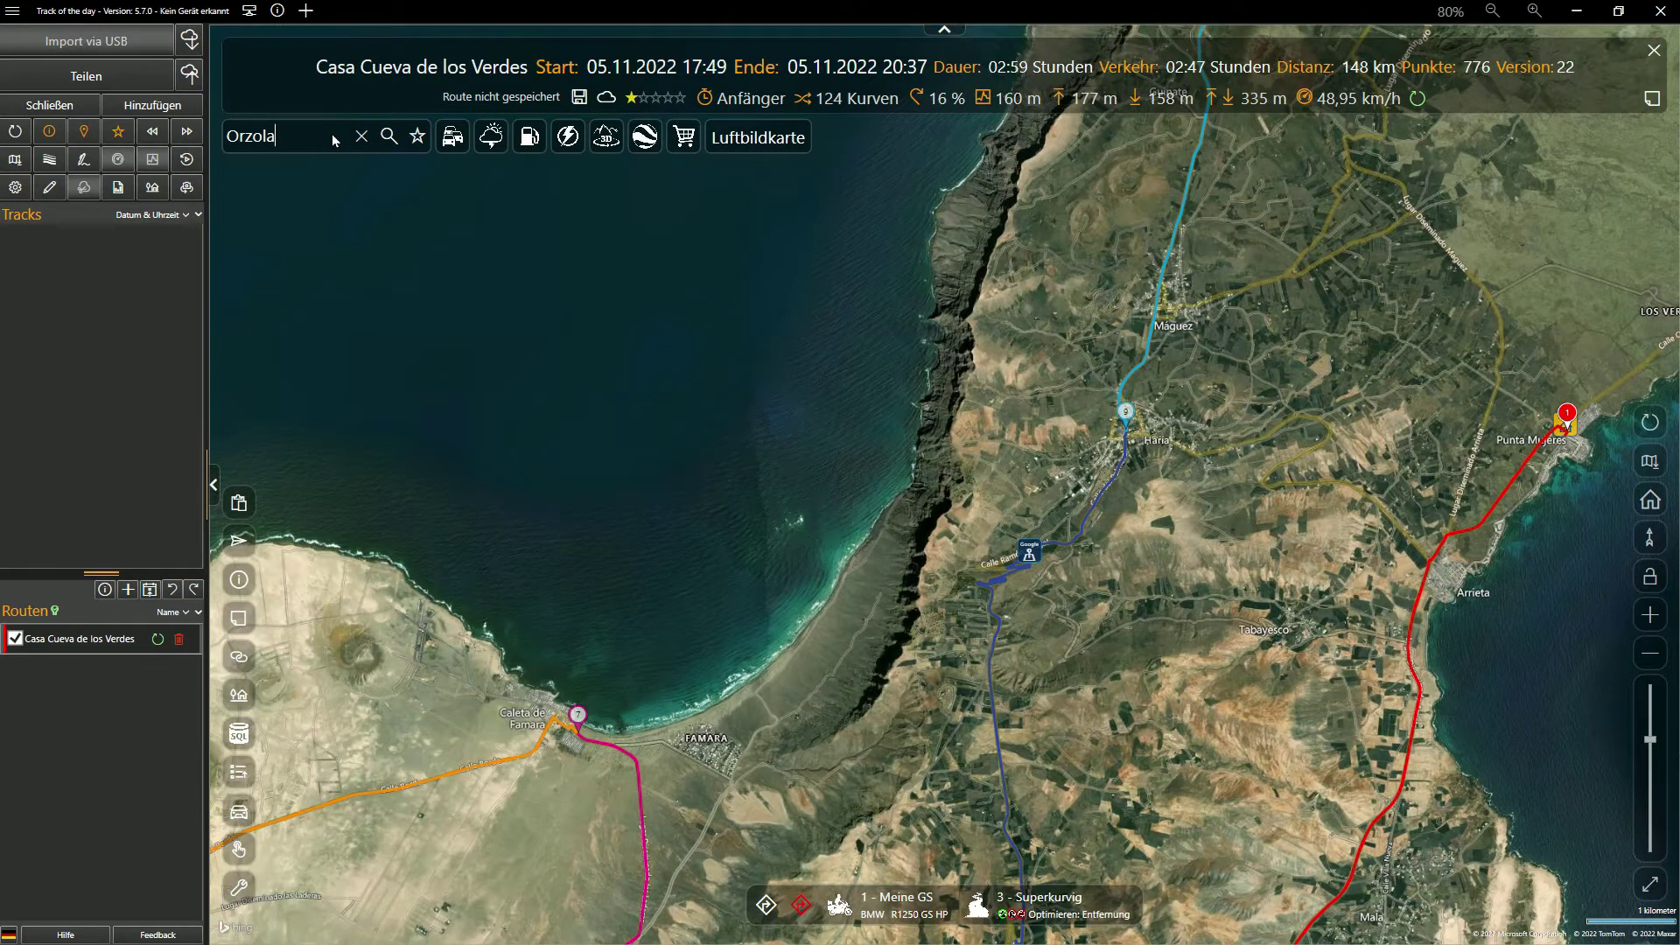
key(Return)
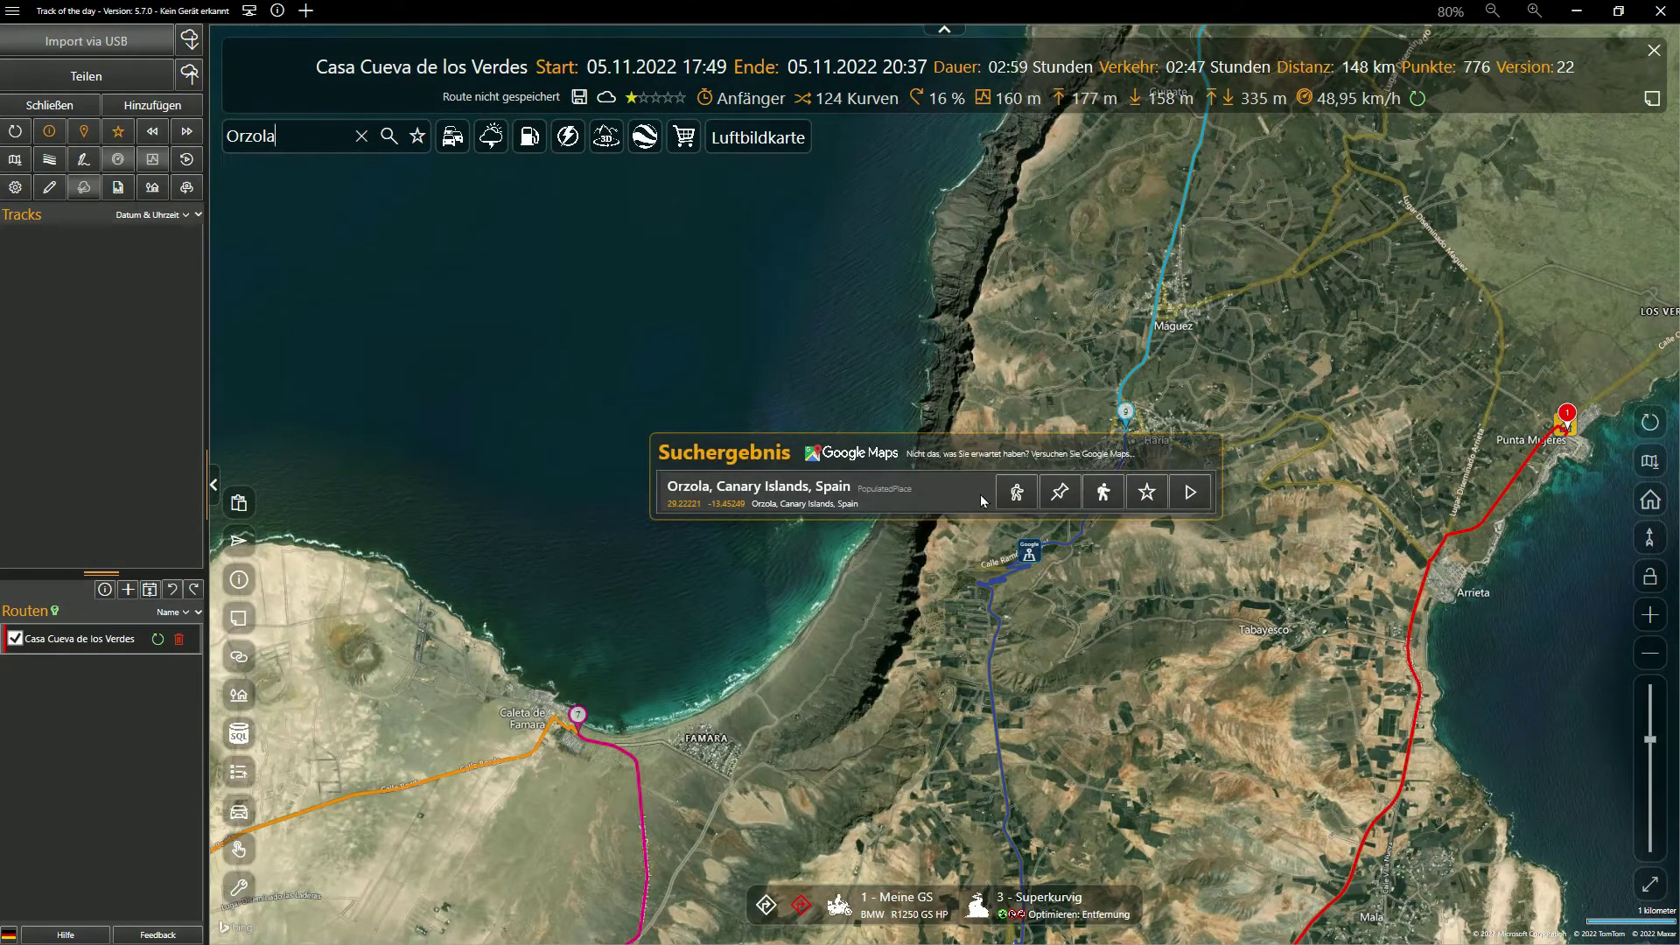
click(1092, 497)
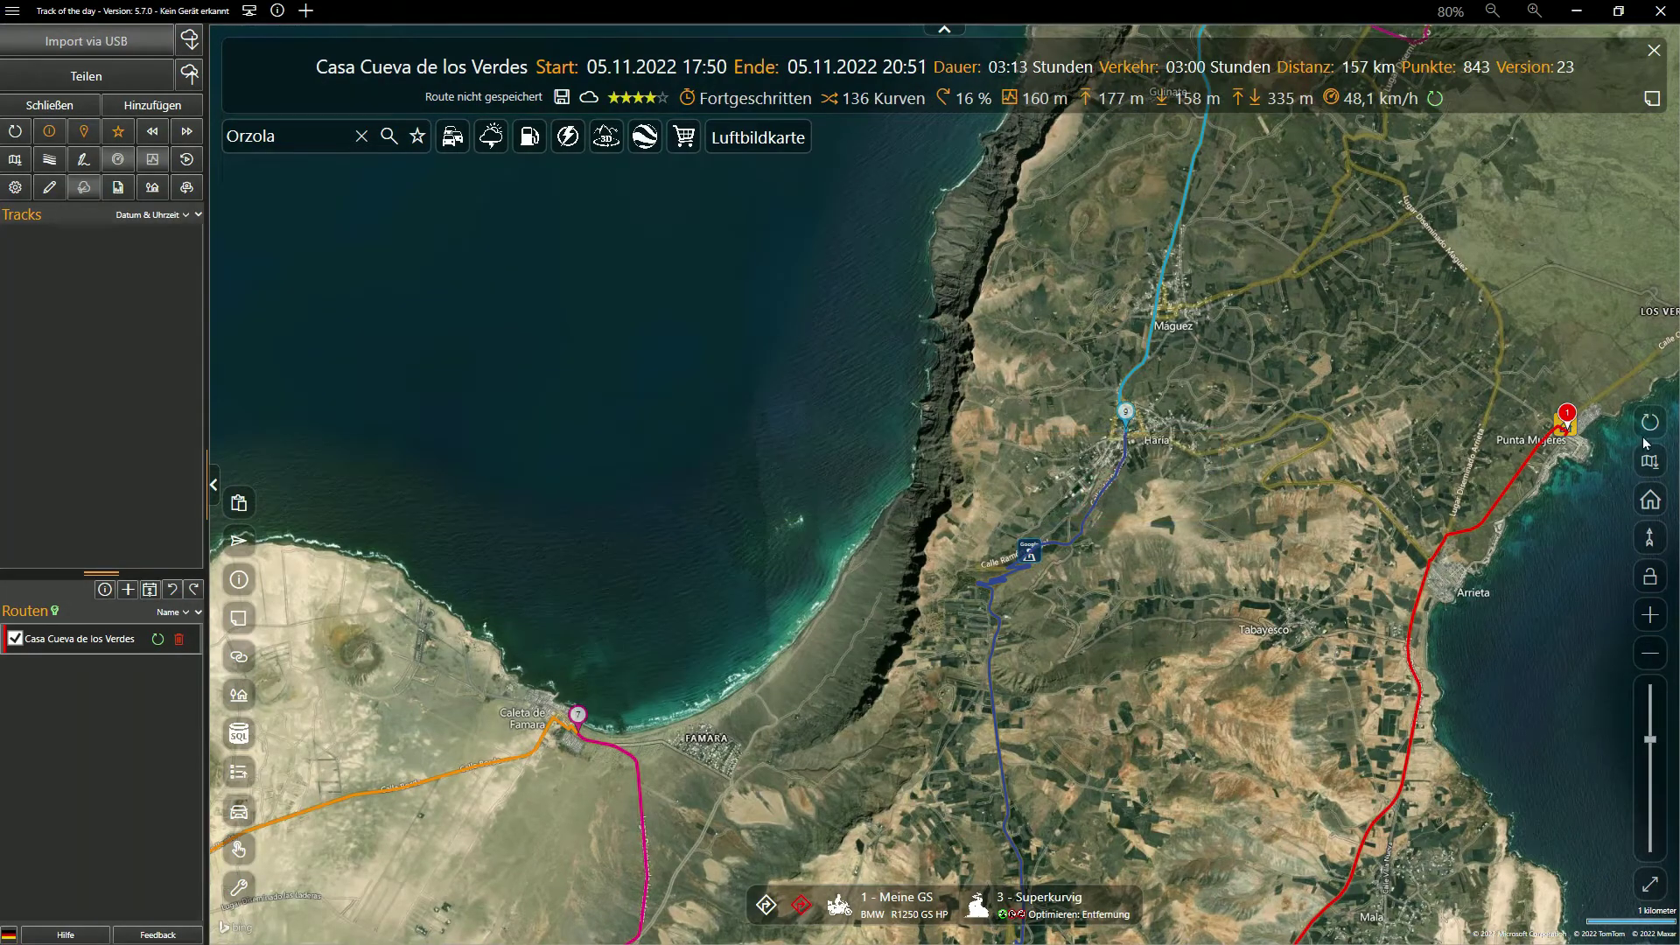
click(1650, 423)
scroll(1251, 188, up, 5)
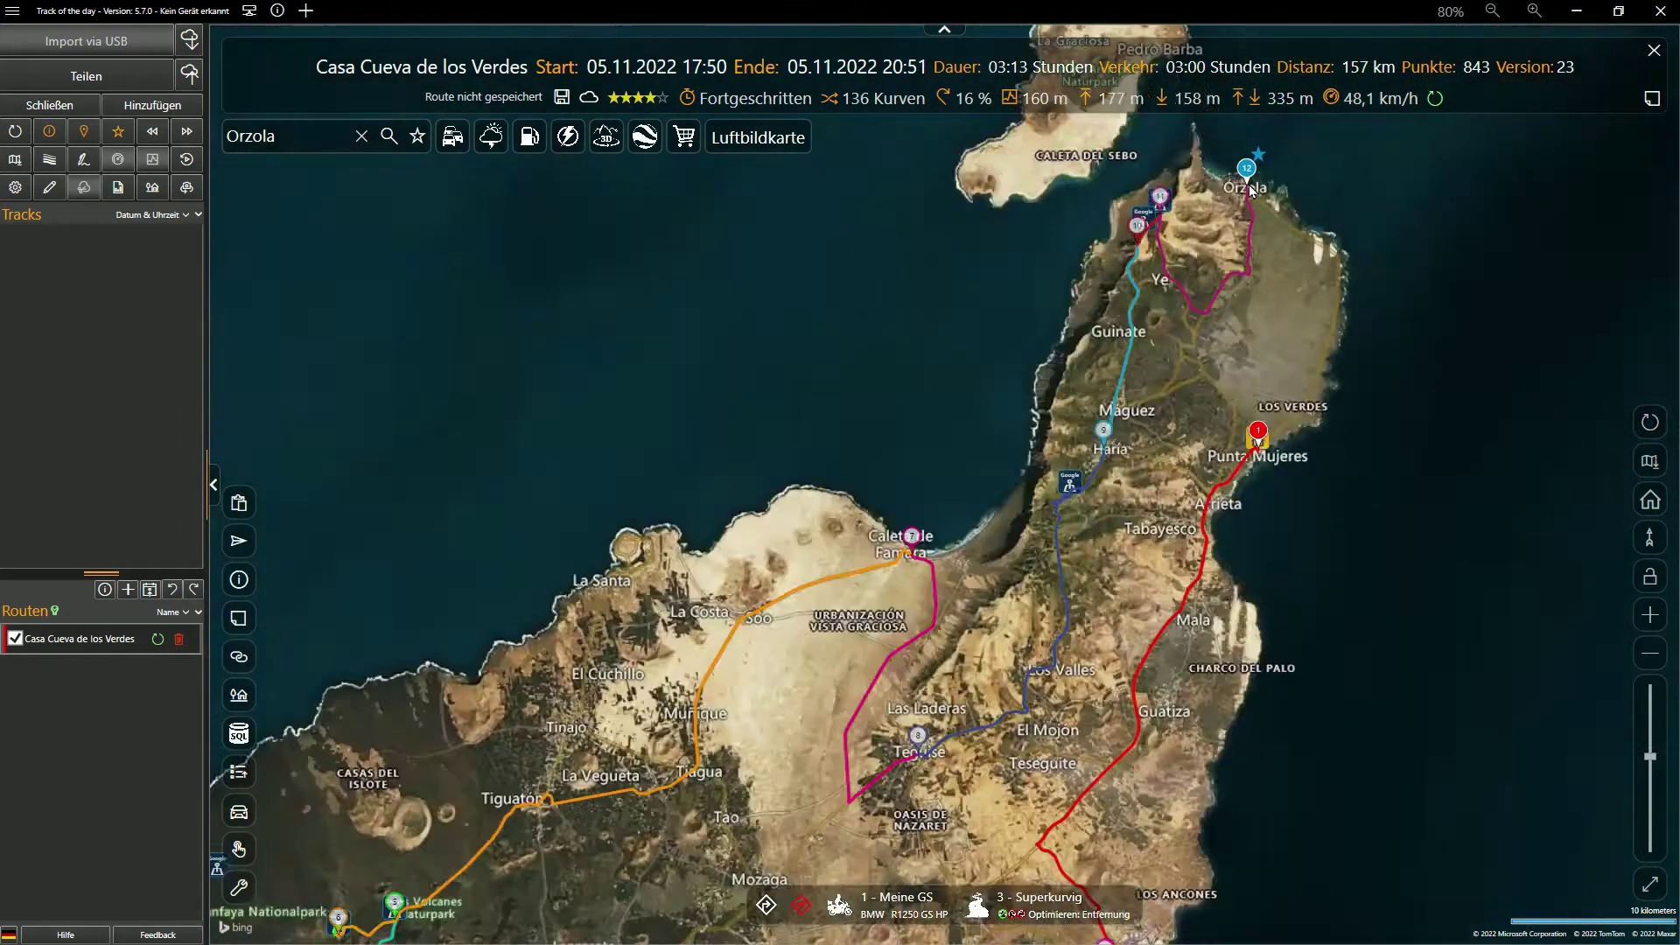
scroll(1251, 188, up, 5)
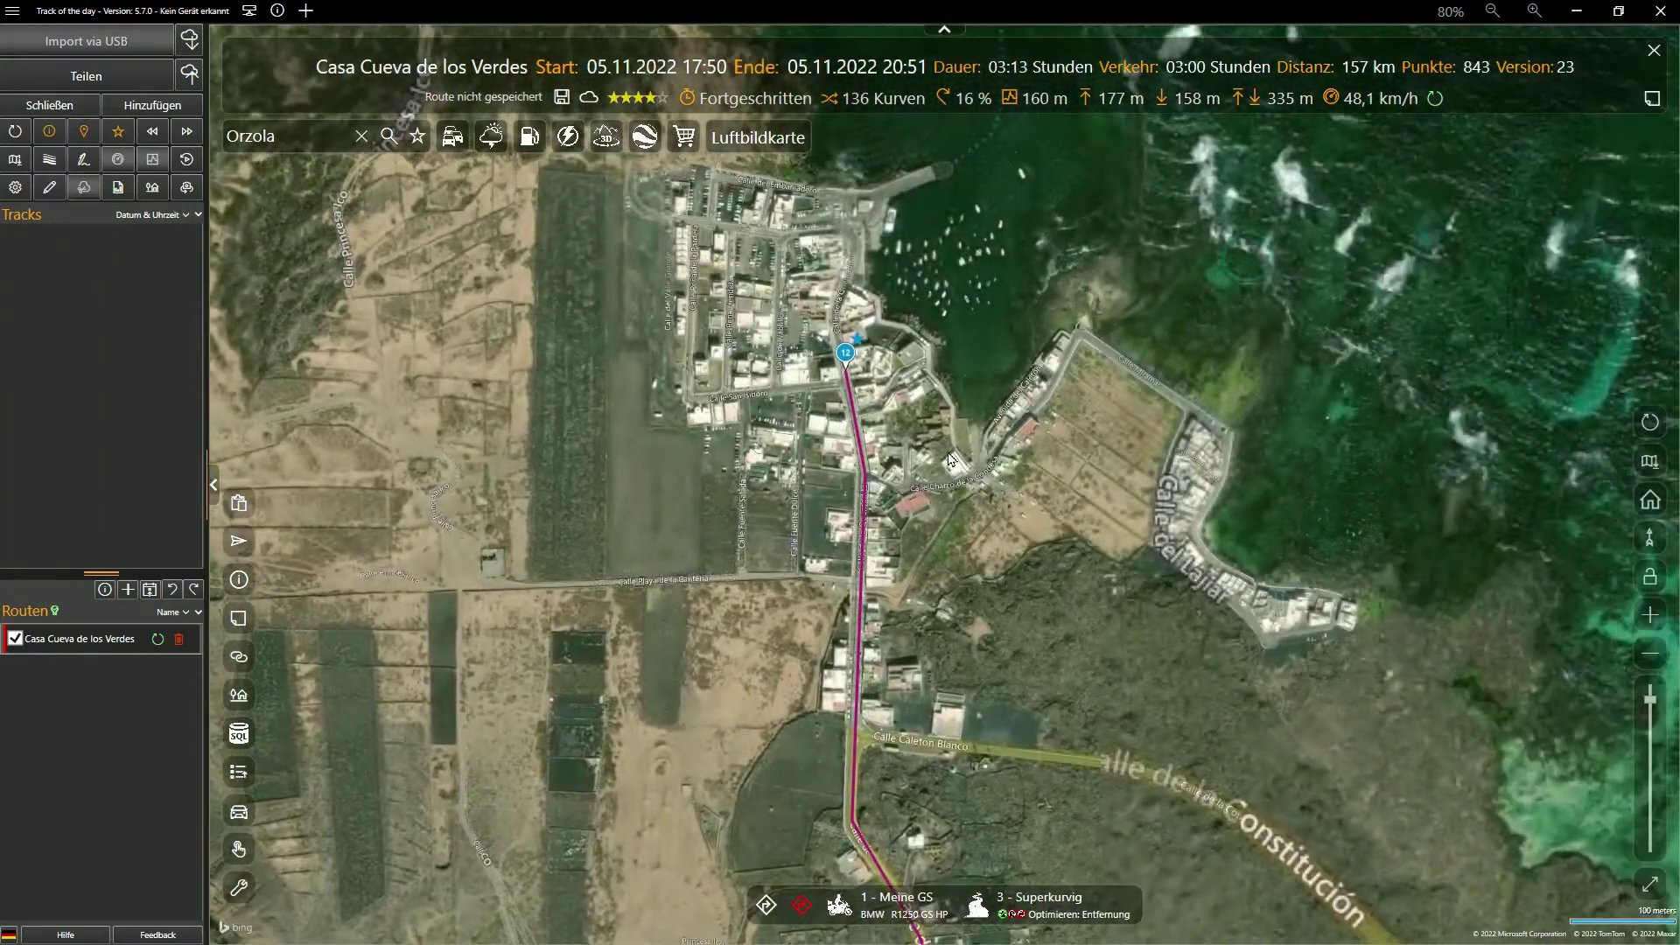
Search Google Maps near Órzola for 'Restaurant el Roqu' and open Restaurante Mirador El Roque
right_click(931, 366)
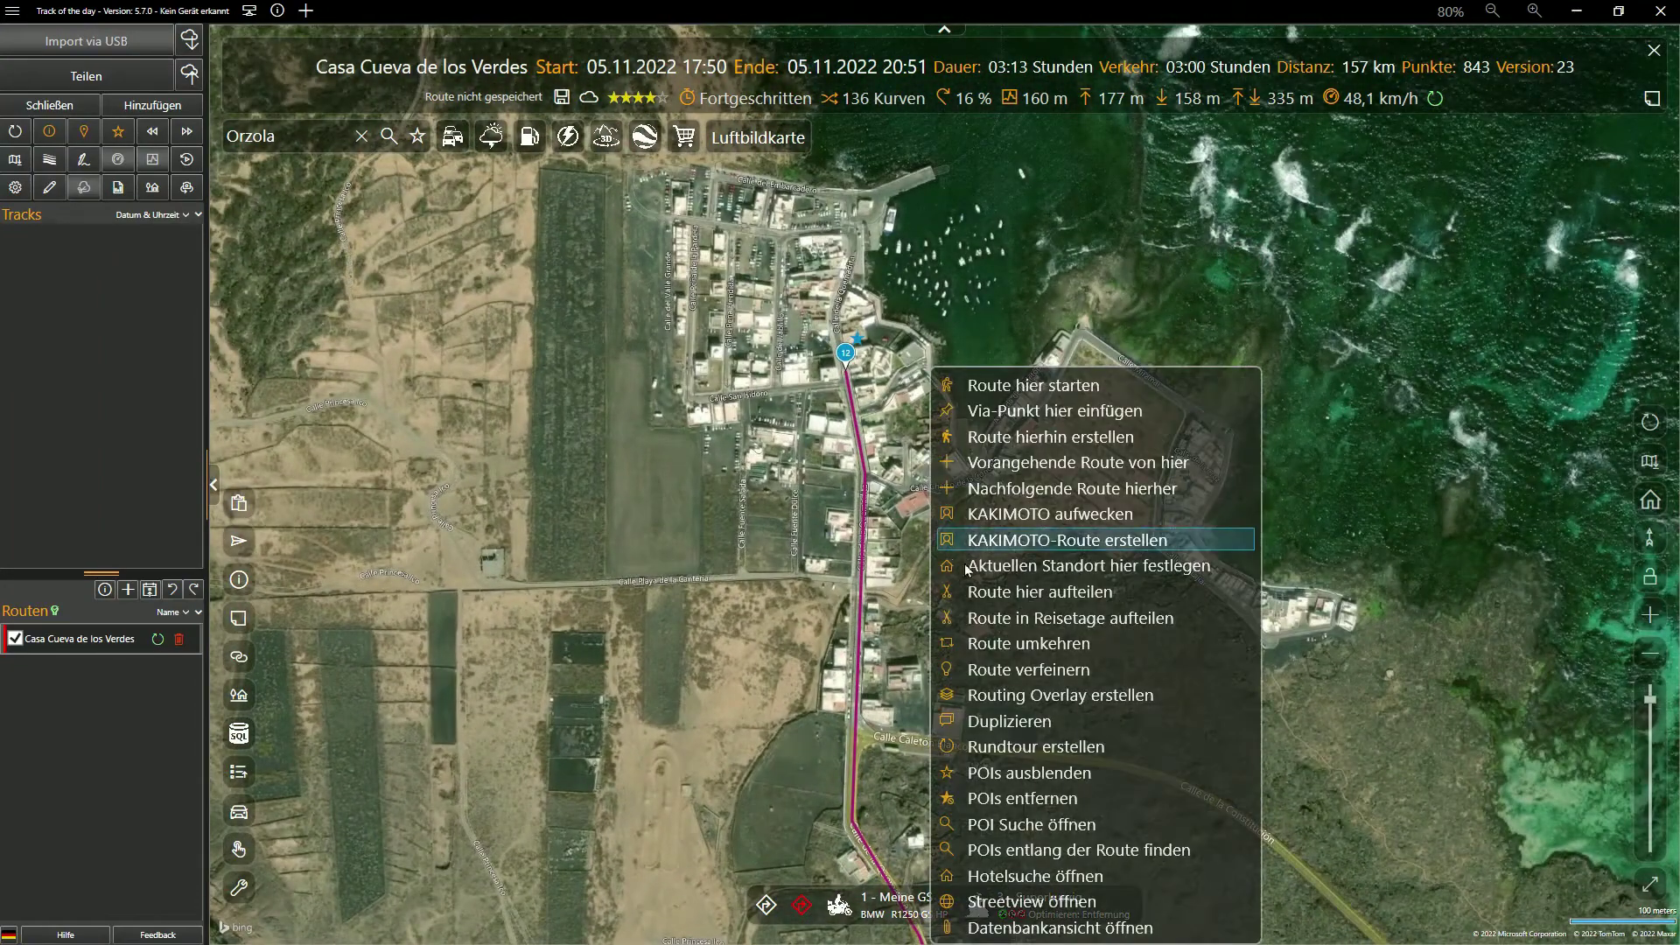
click(1023, 825)
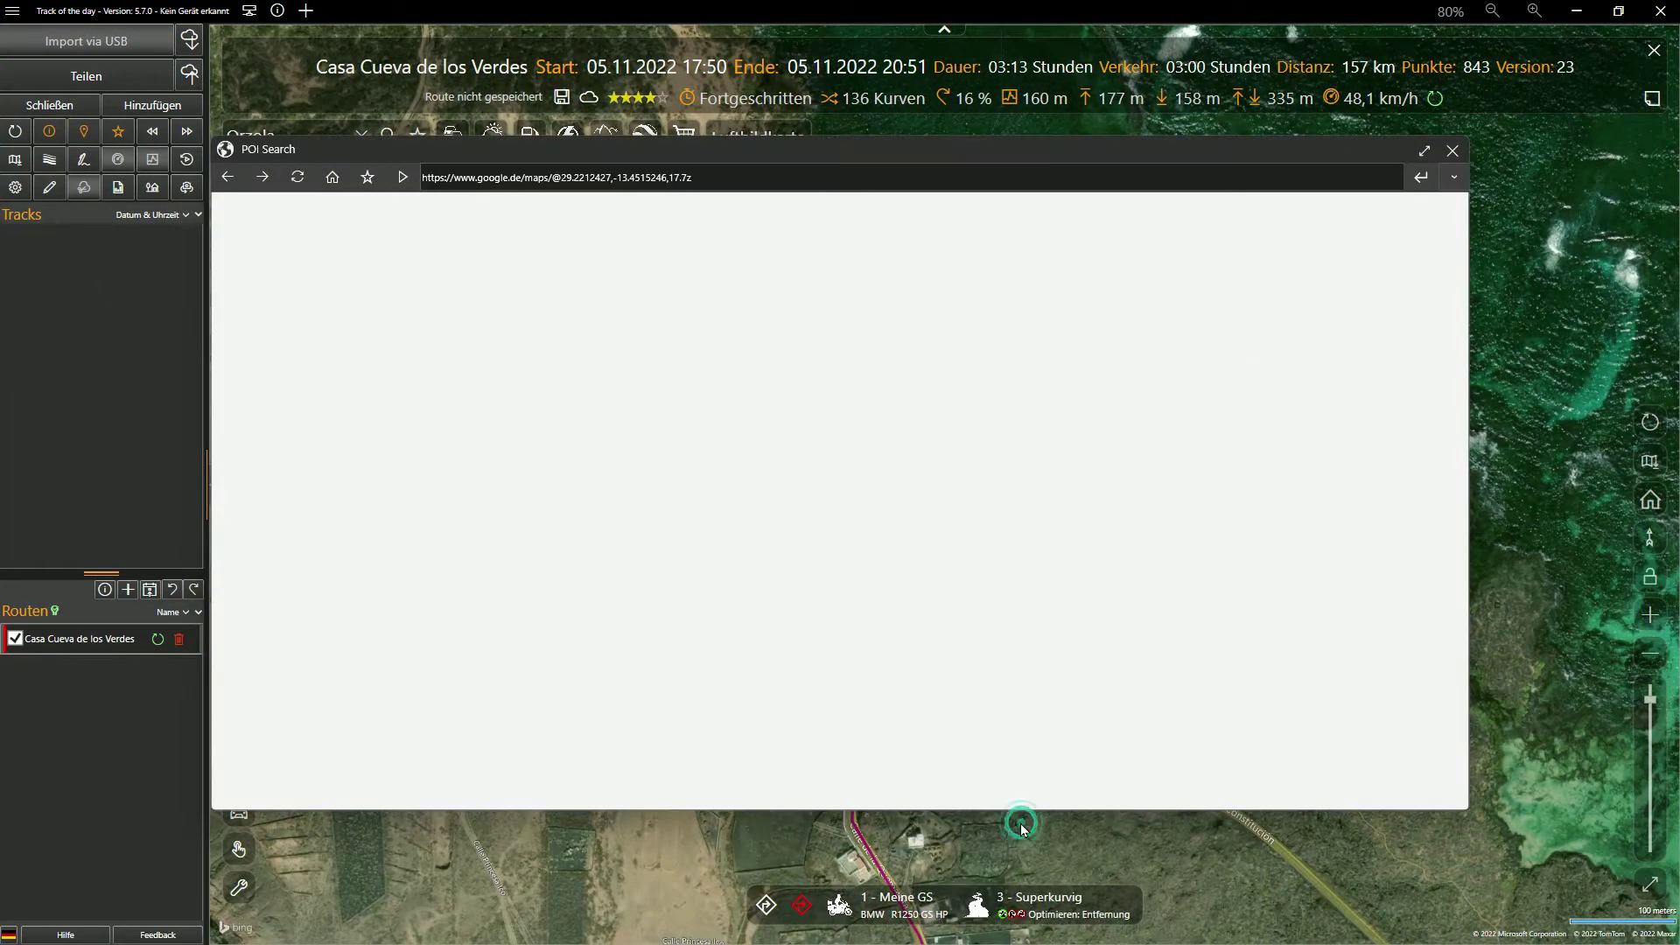
click(401, 220)
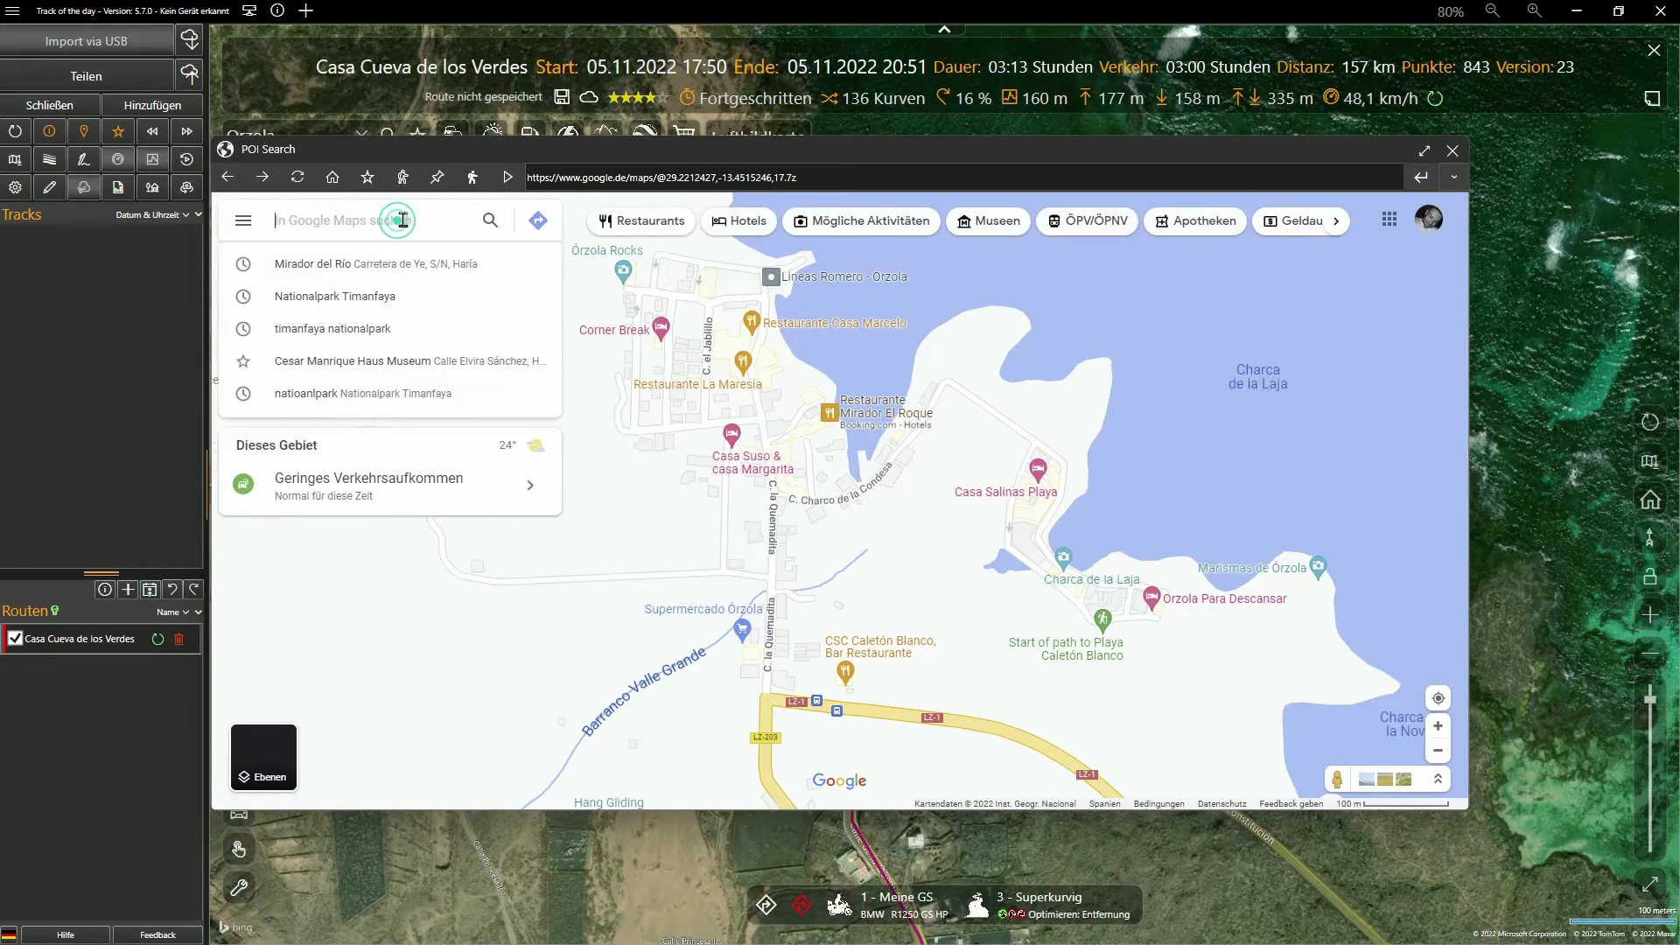
text(Restau)
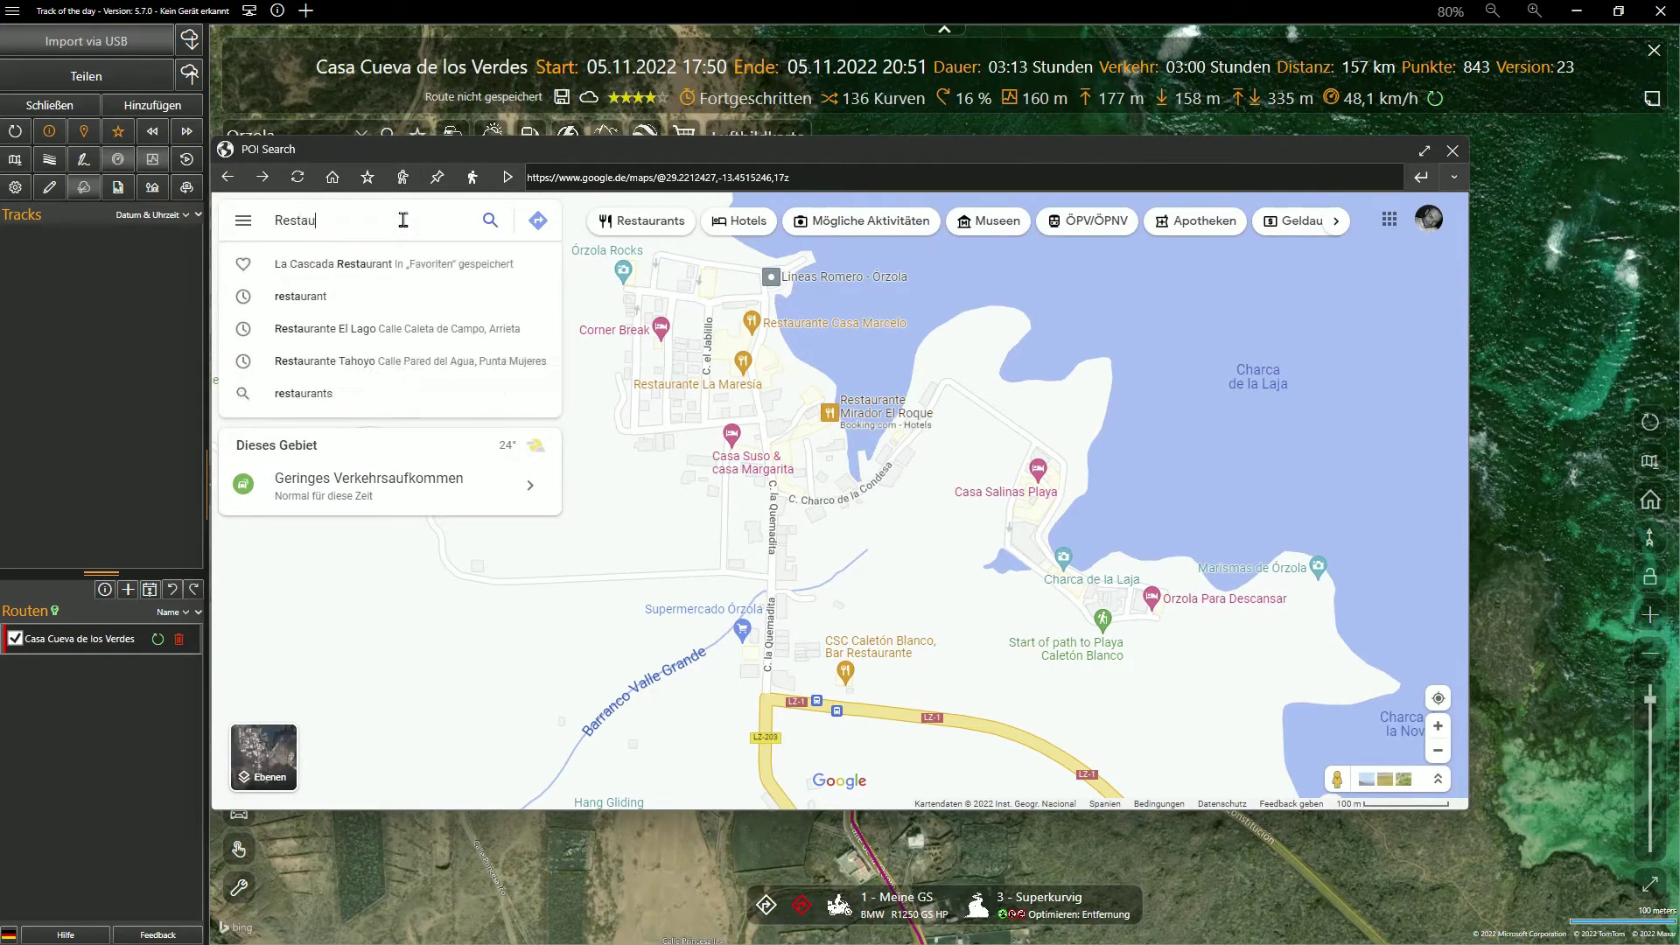
text(rant el R)
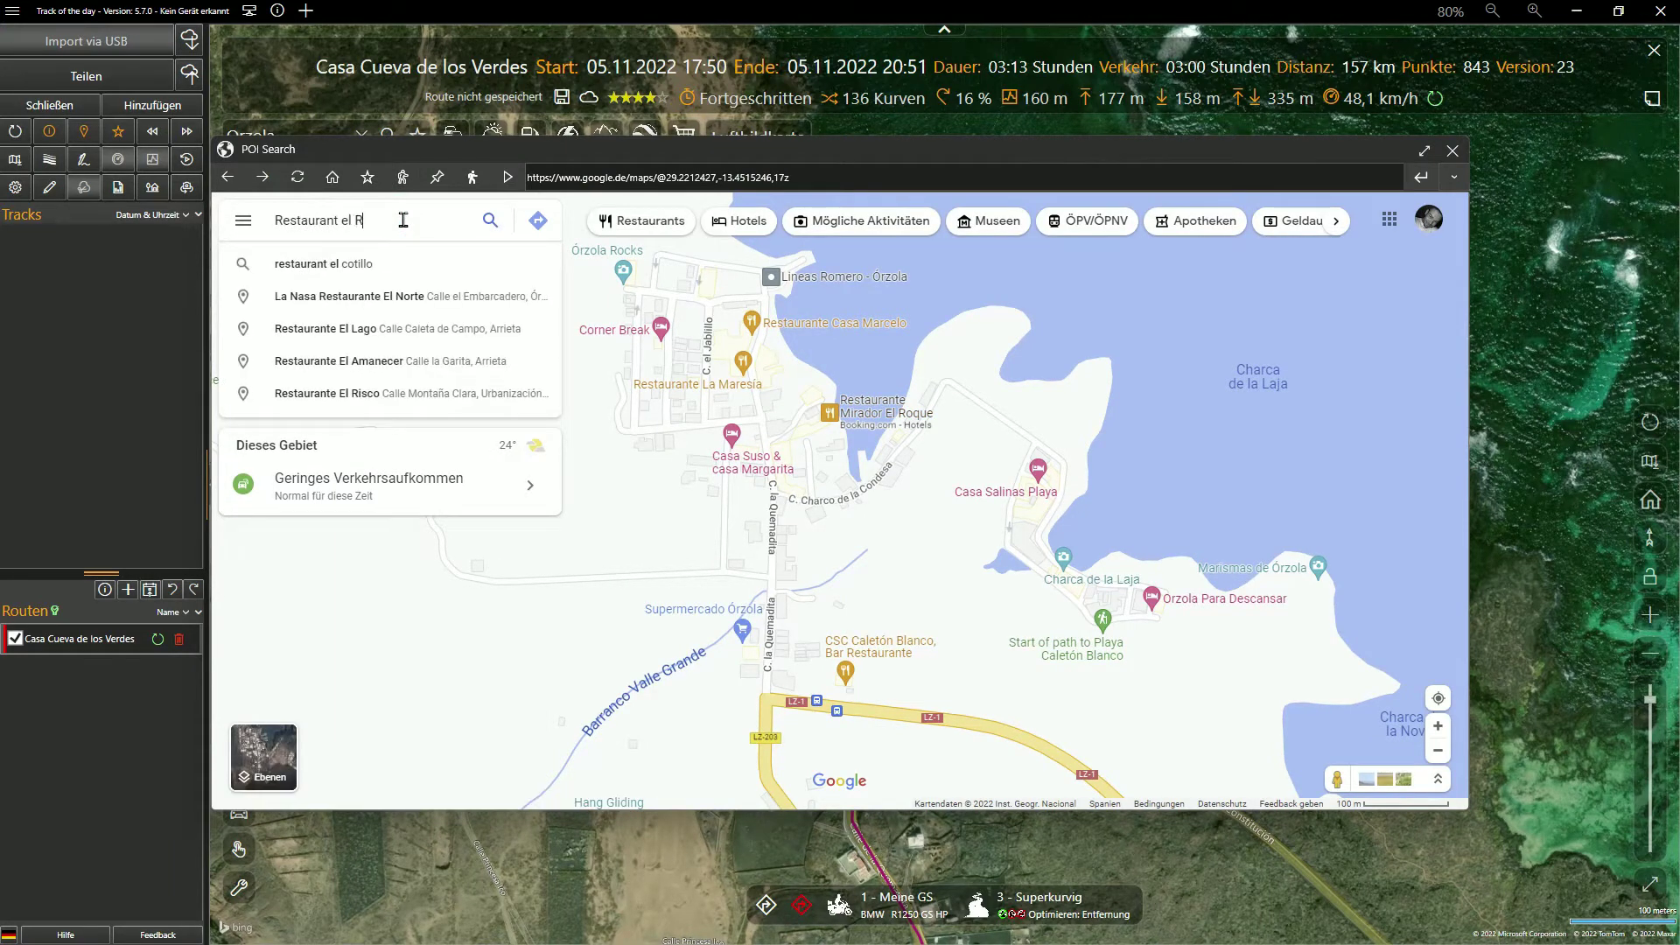
text(oque)
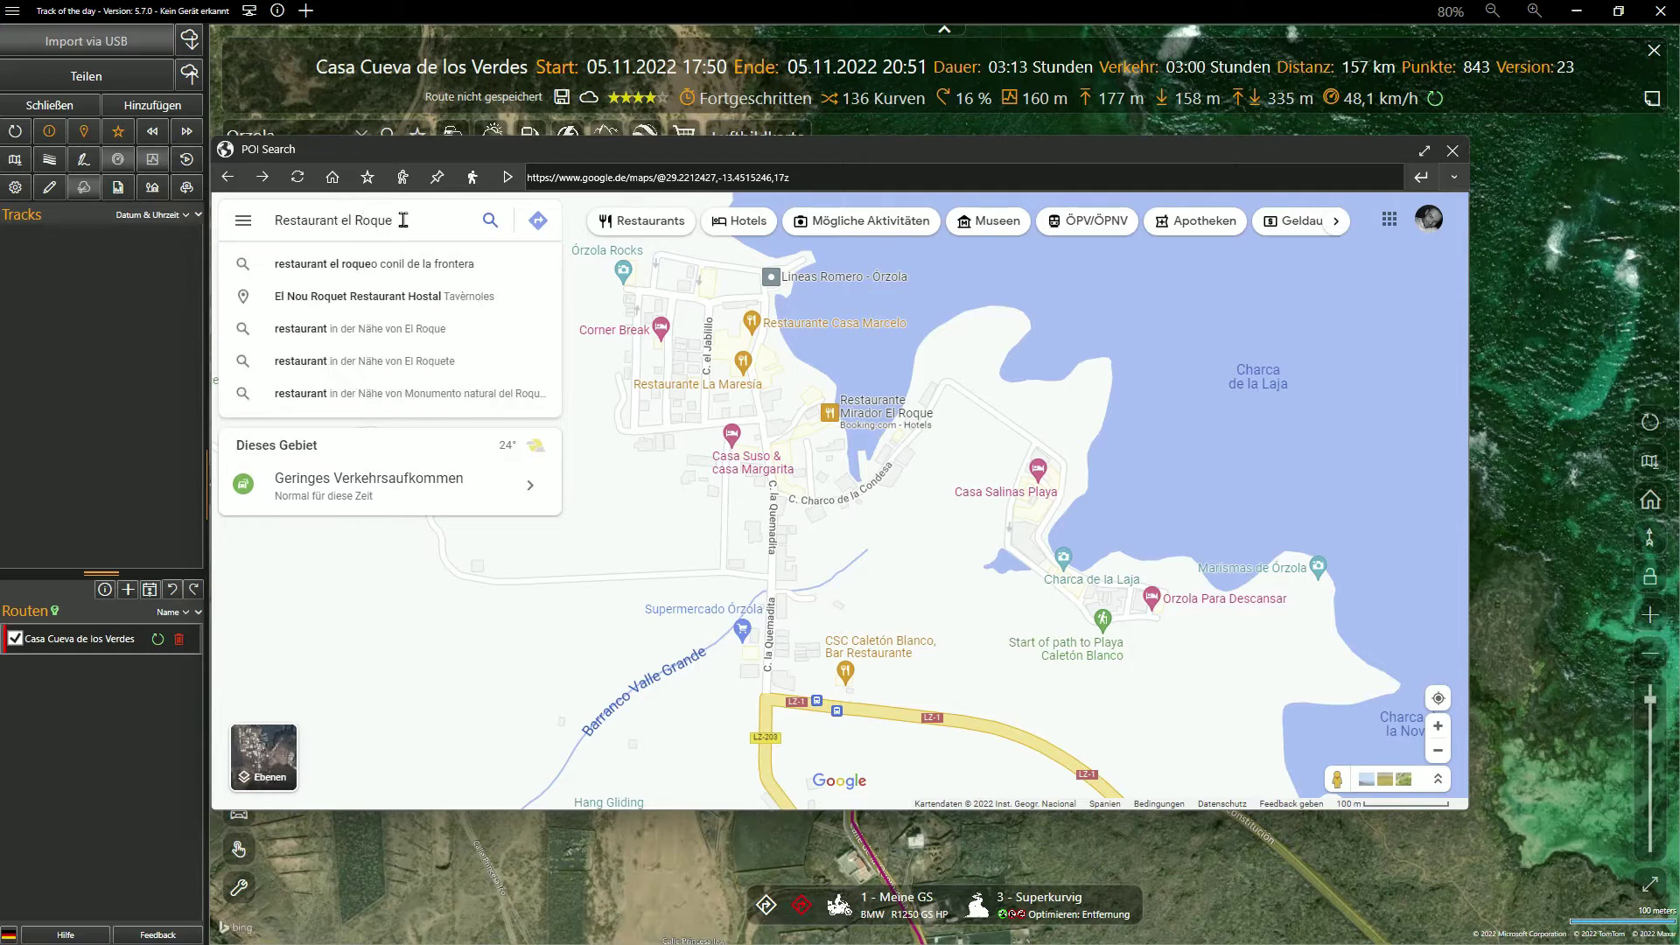
key(Return)
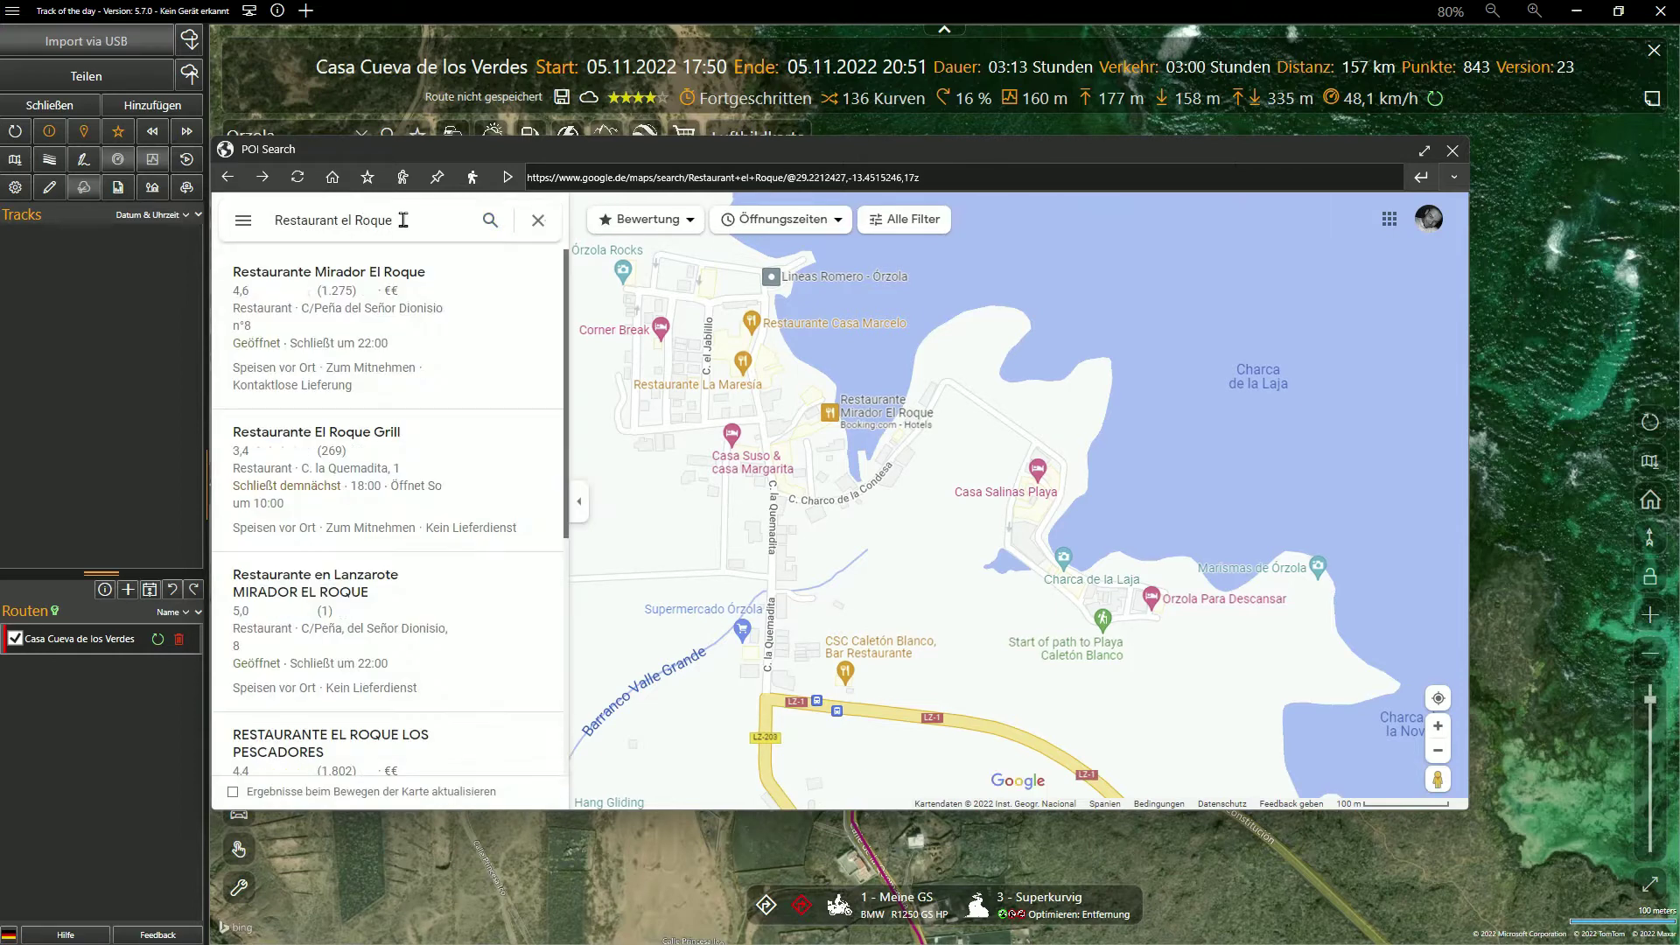
click(856, 408)
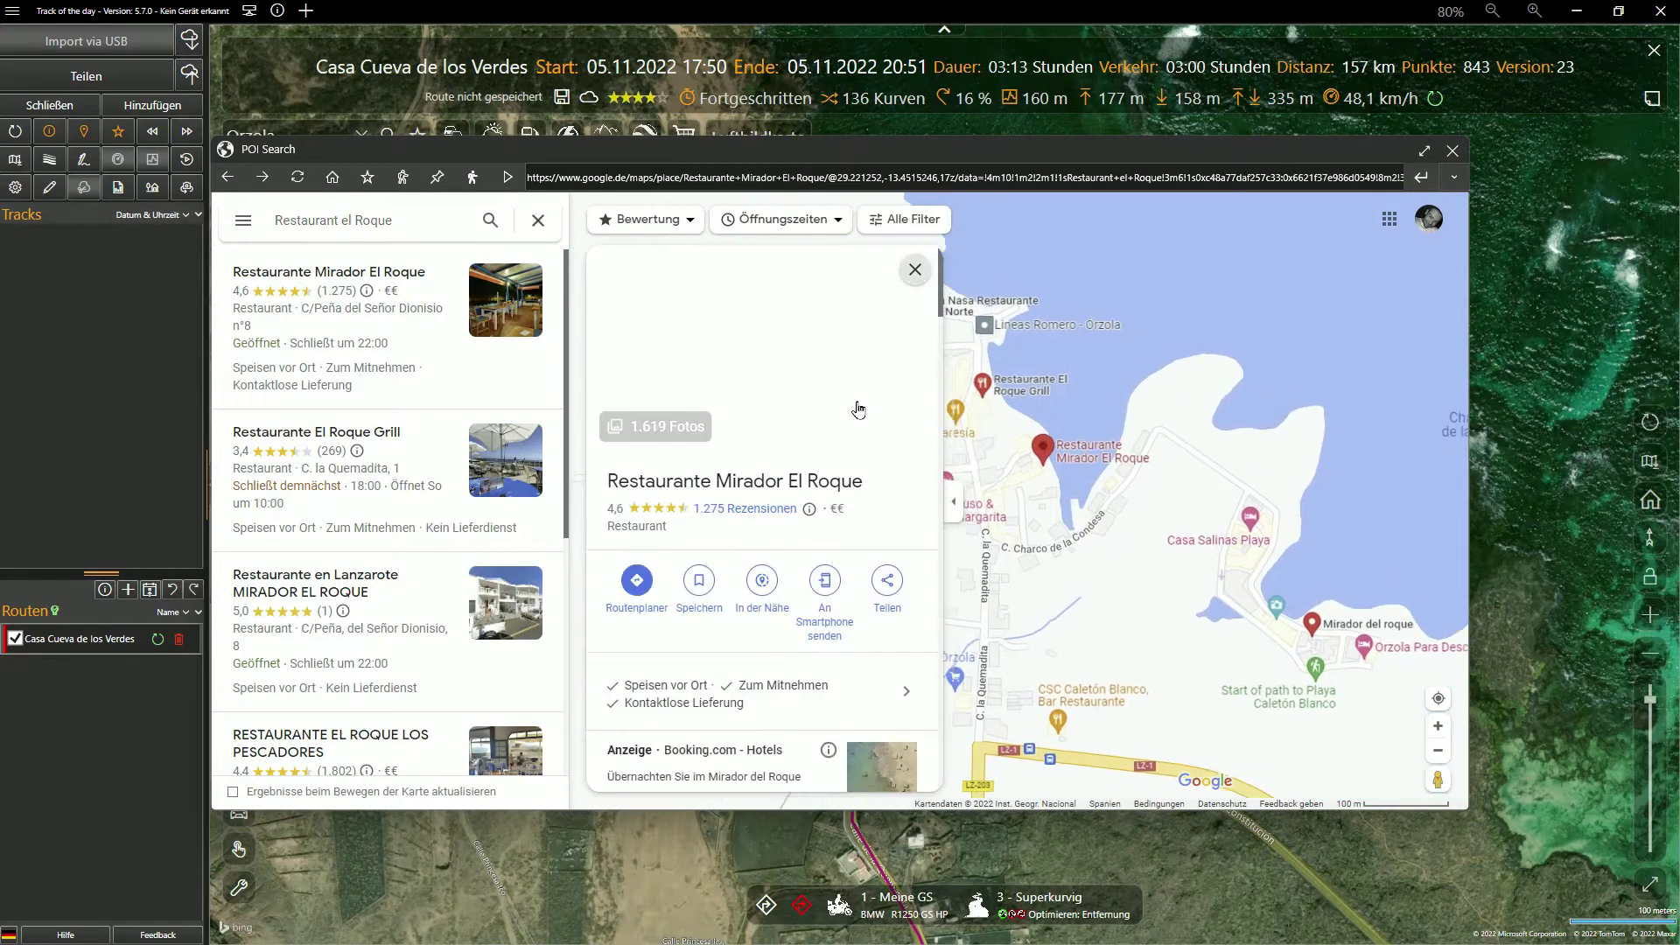
Browse the restaurant's photos, viewing the coastline and grilled-fish shots full size
click(811, 350)
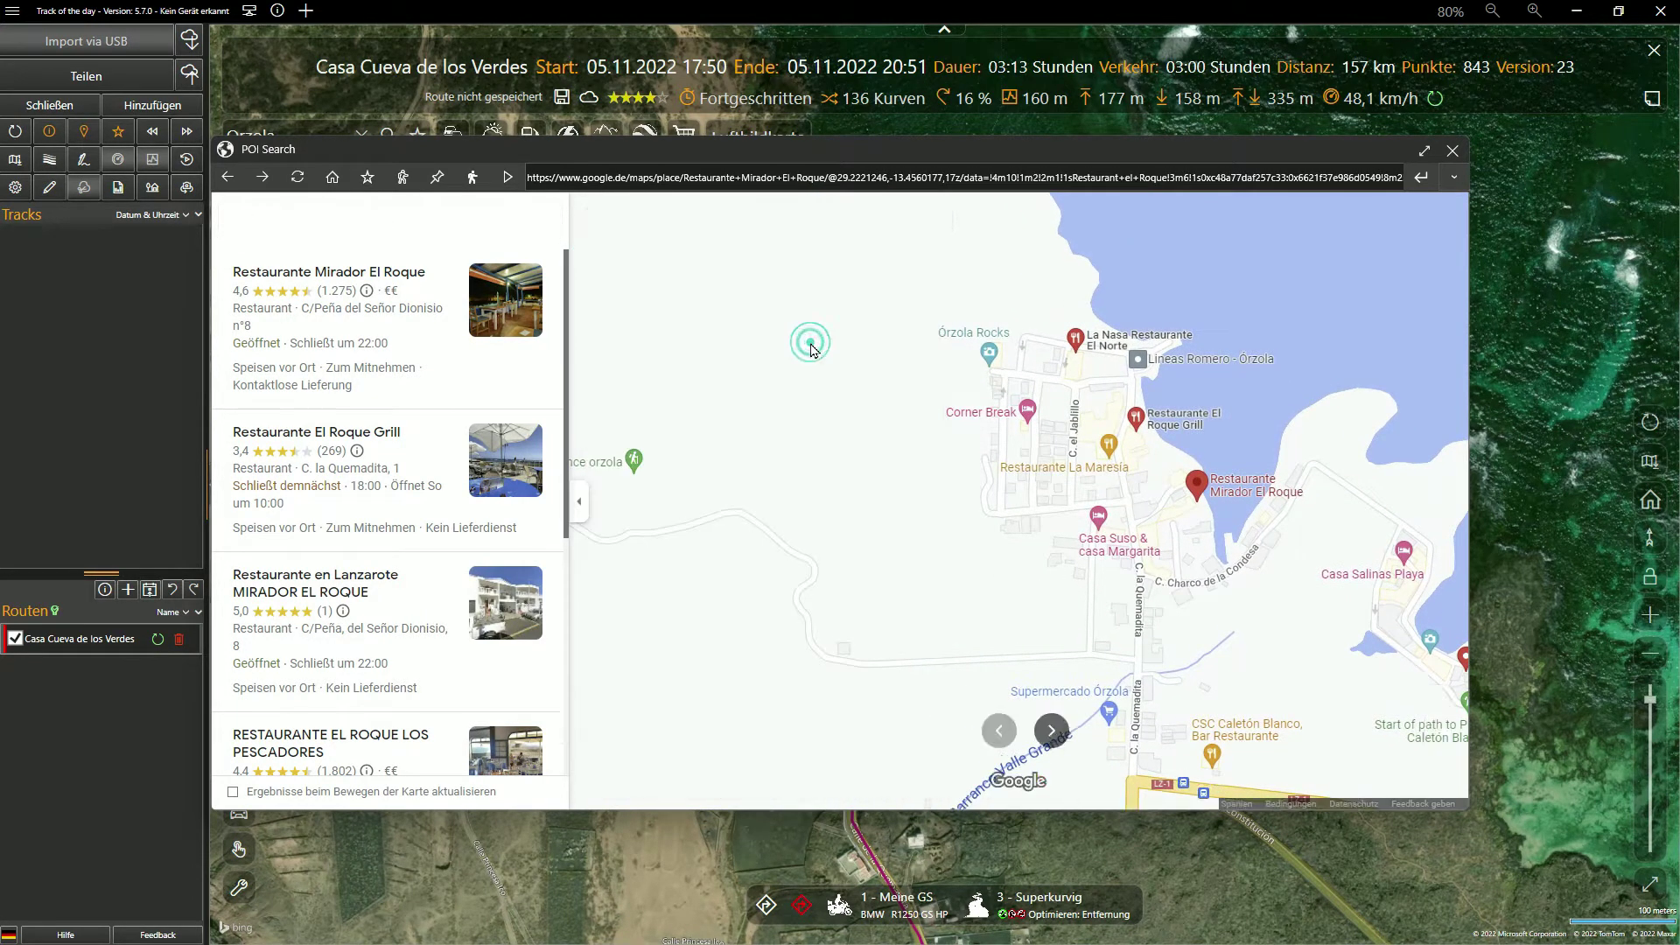
scroll(438, 604, down, 6)
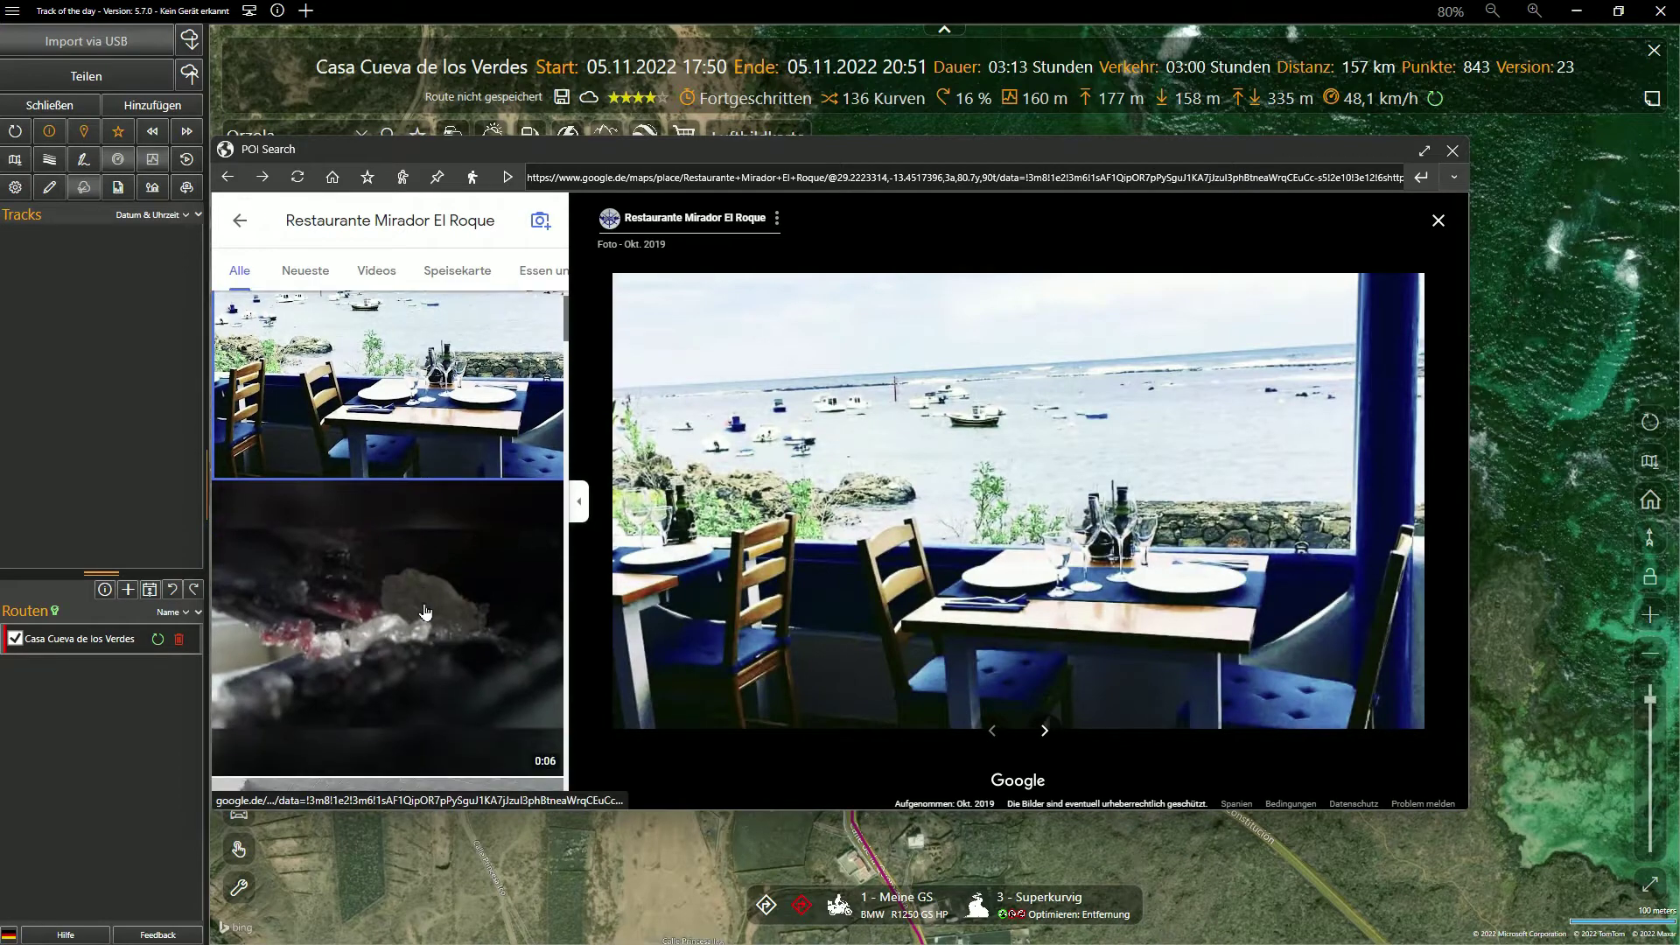
scroll(425, 609, down, 5)
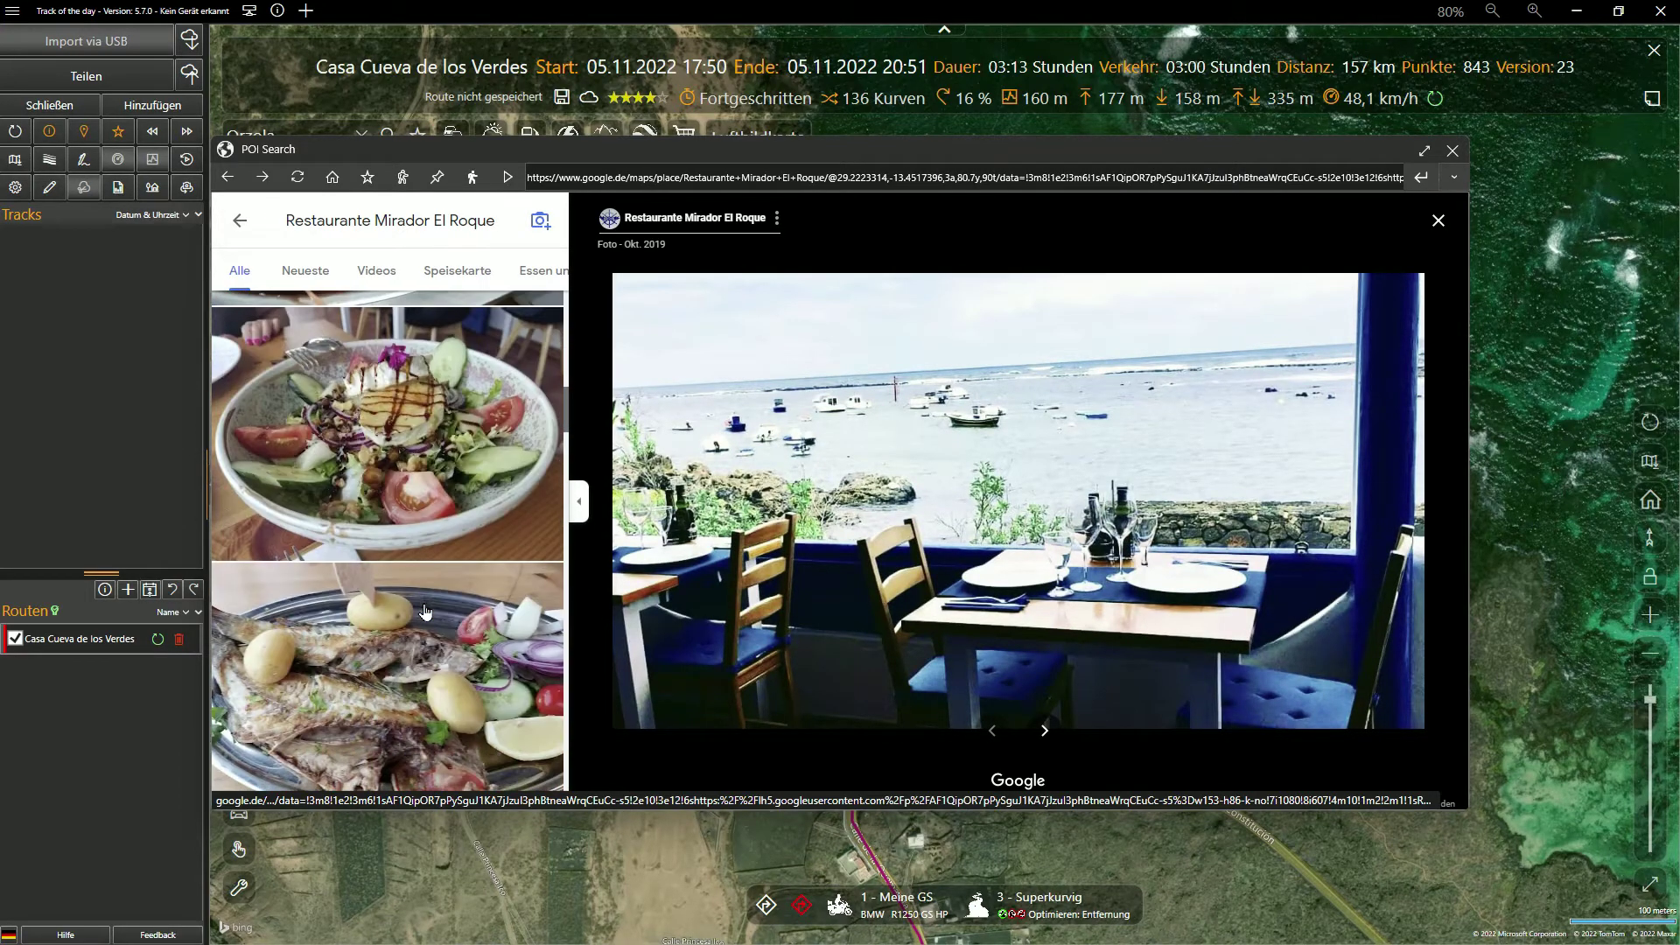
click(404, 402)
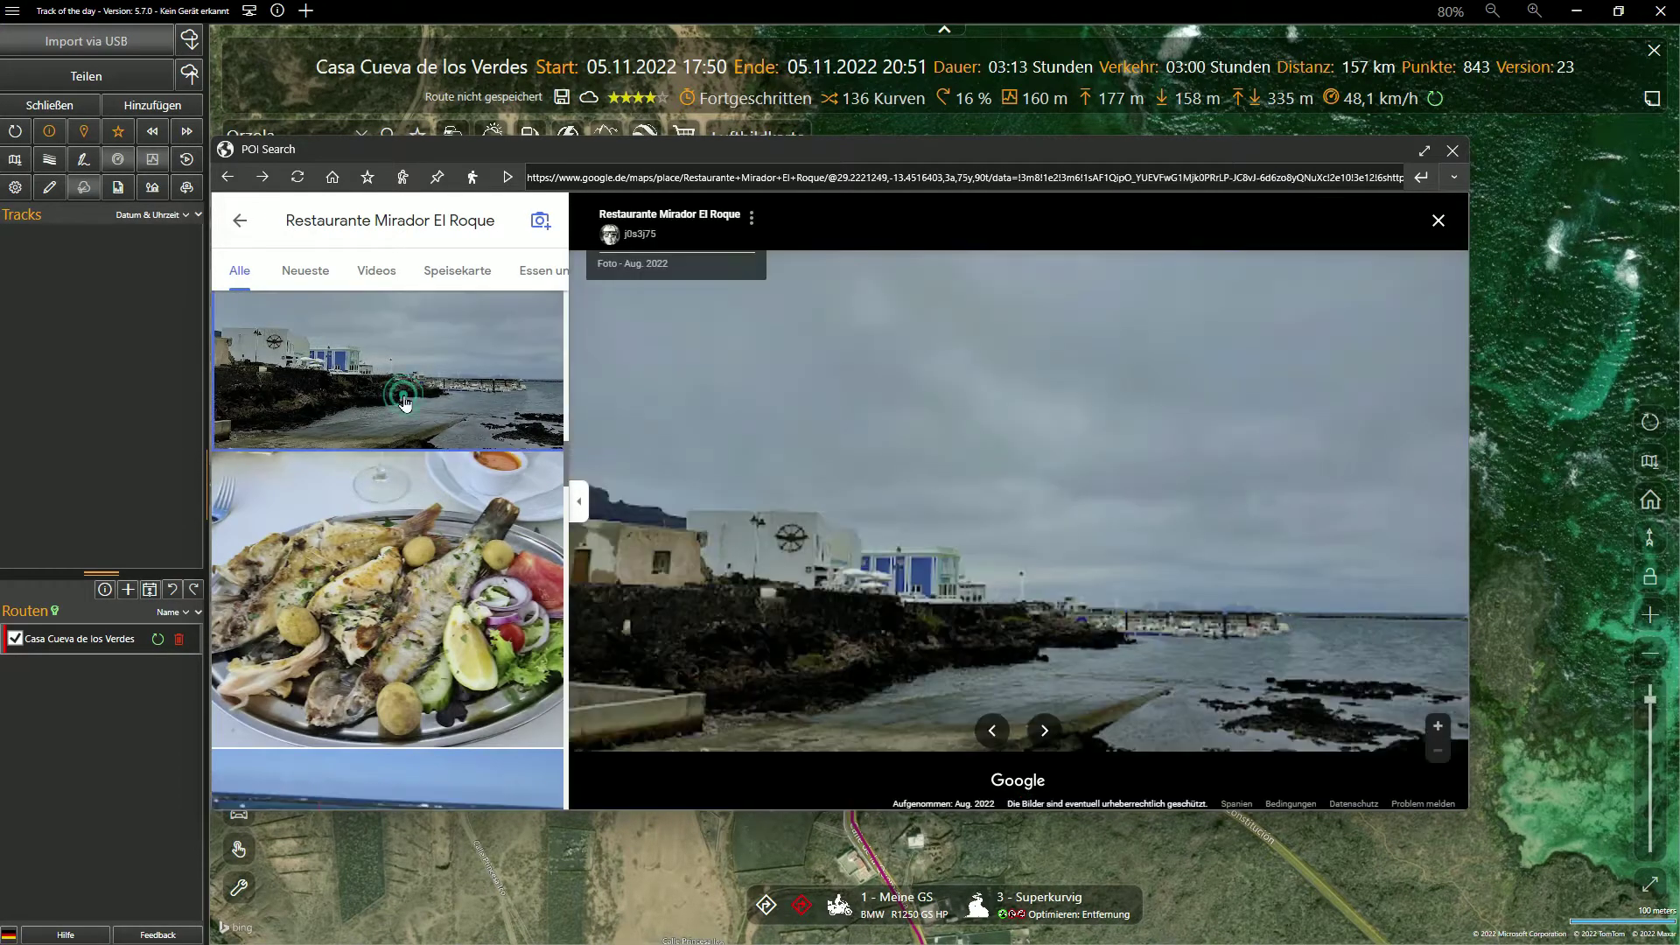
click(416, 637)
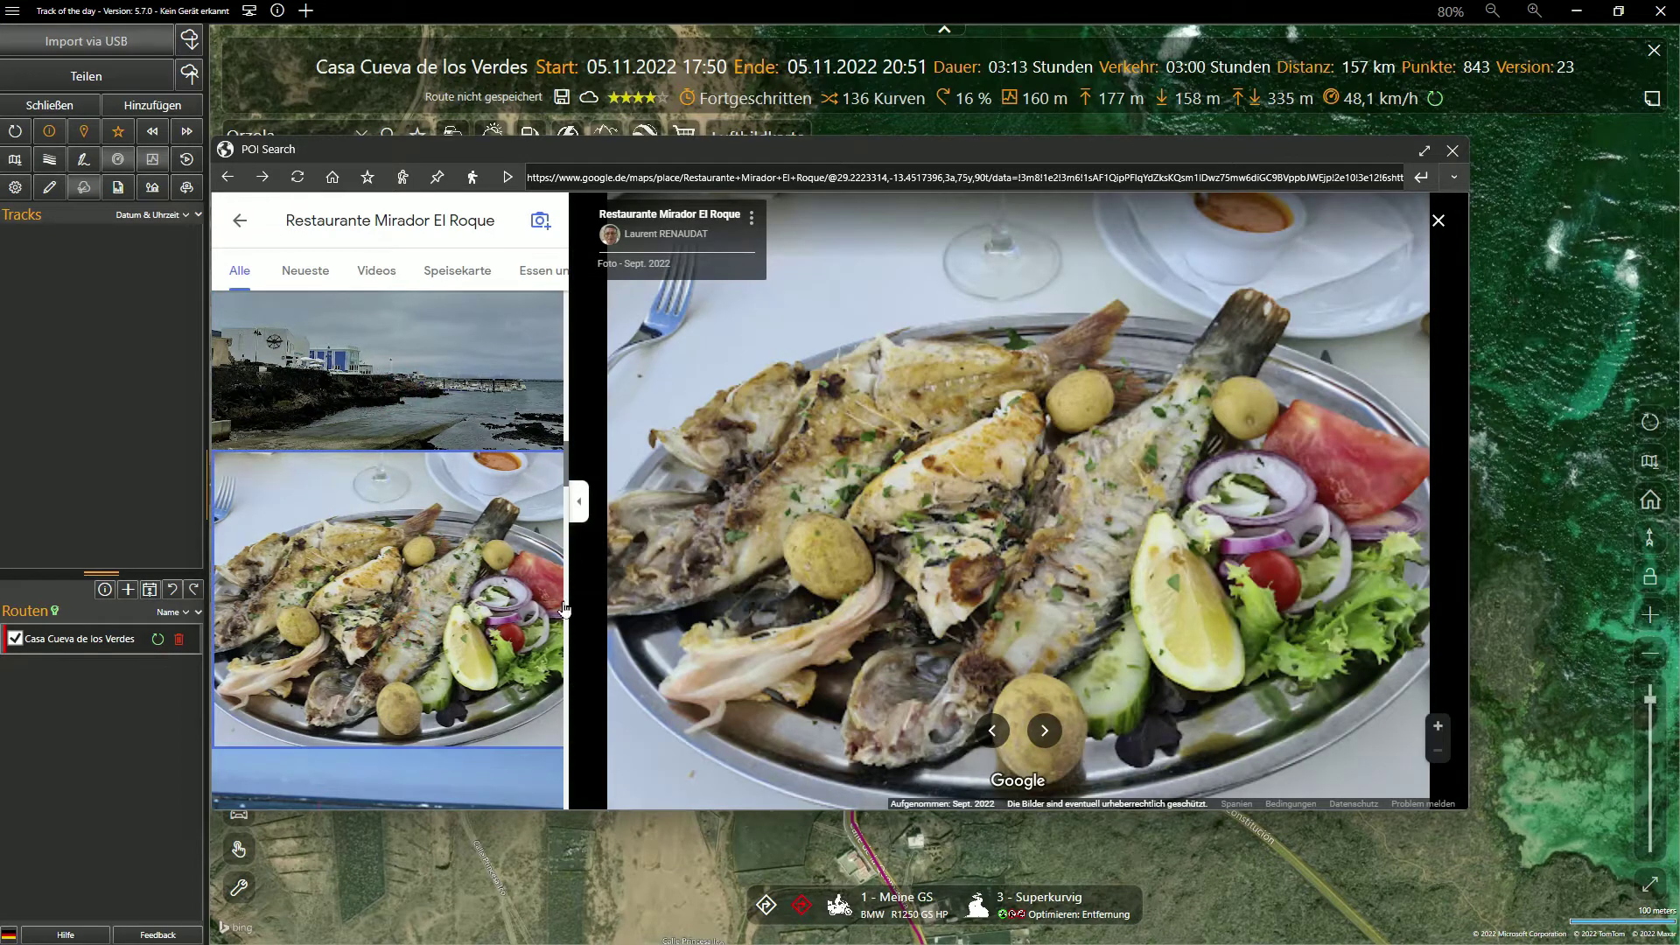
click(578, 500)
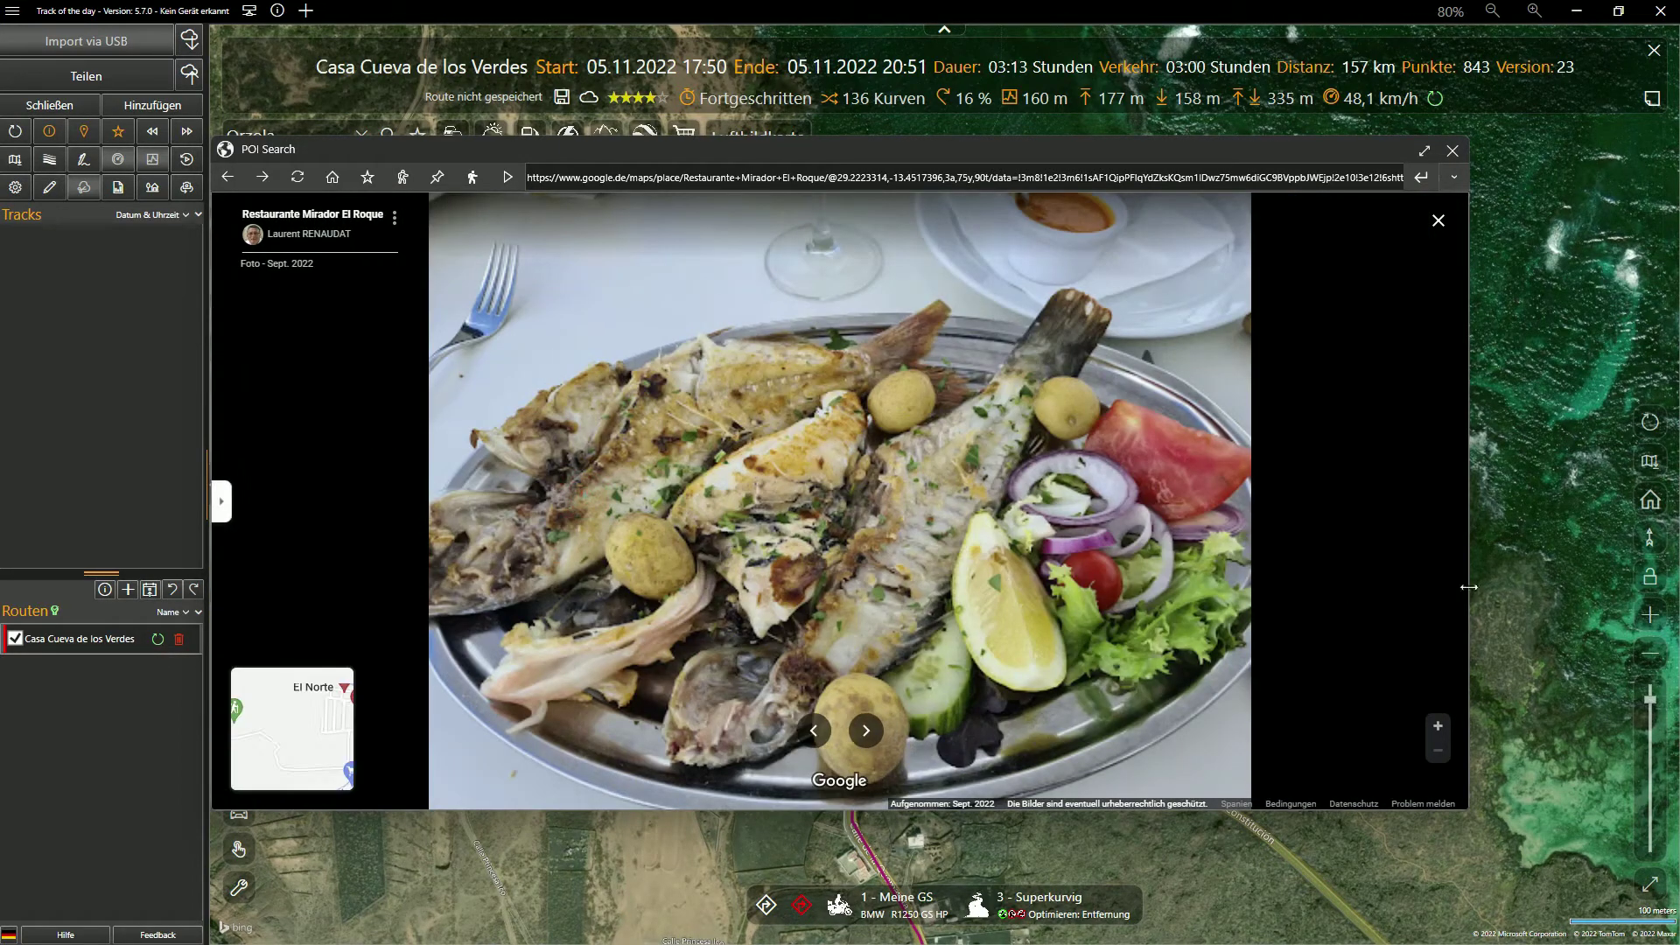
Save Restaurante Mirador El Roque as a new POI
drag(1468, 588, 1031, 628)
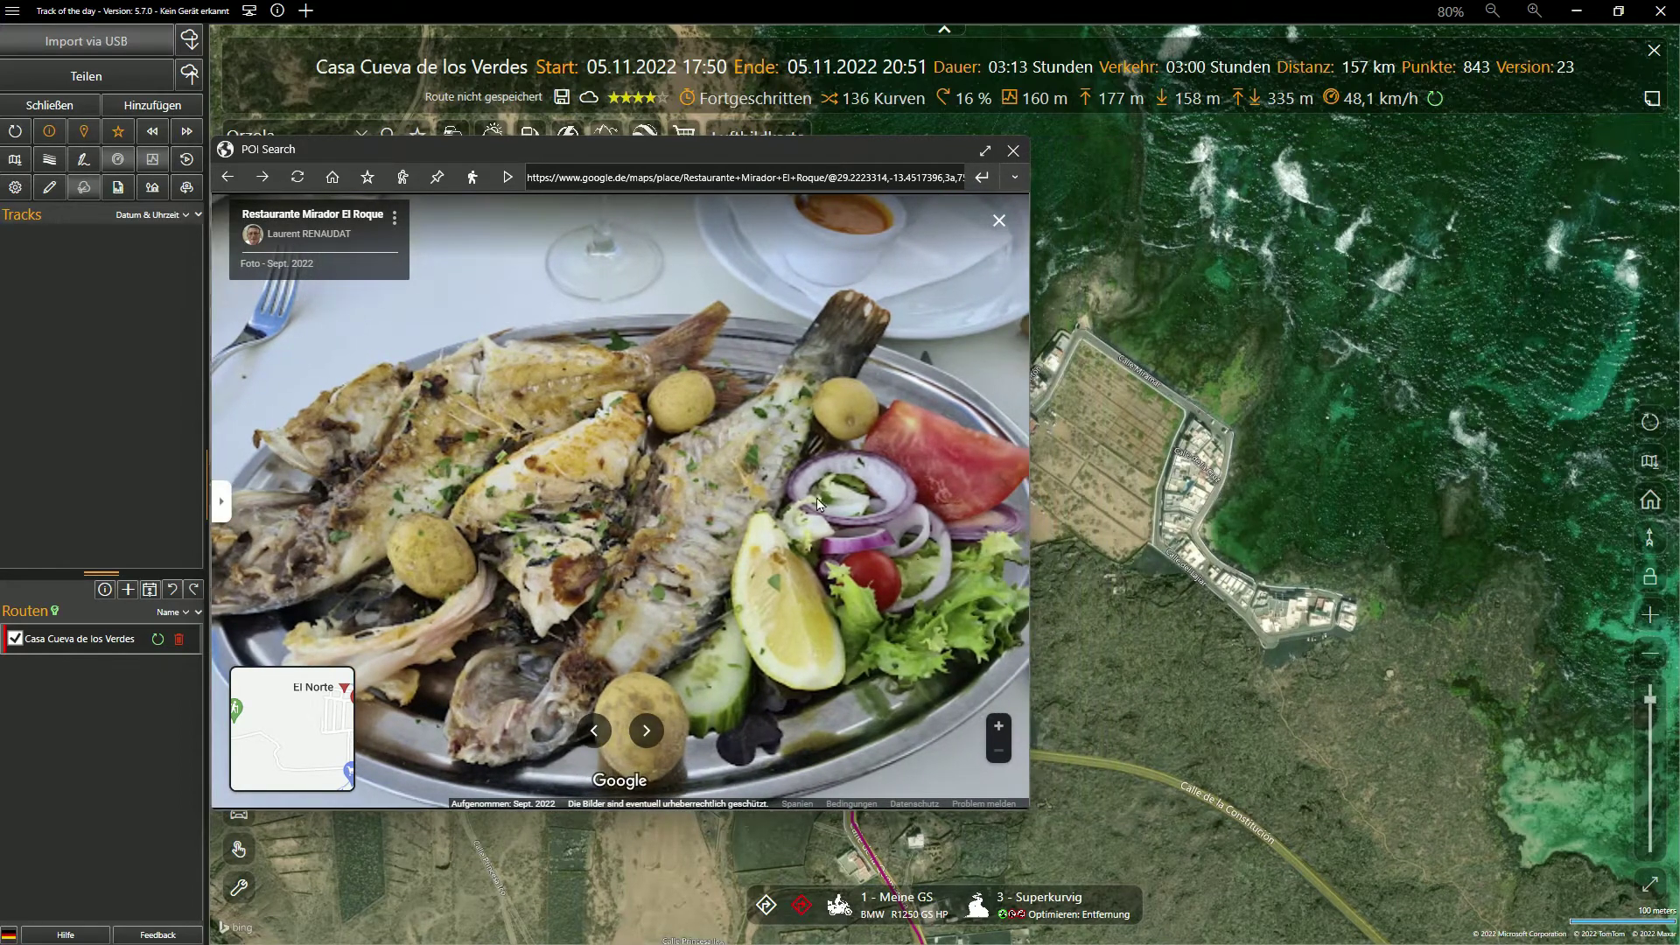
click(369, 178)
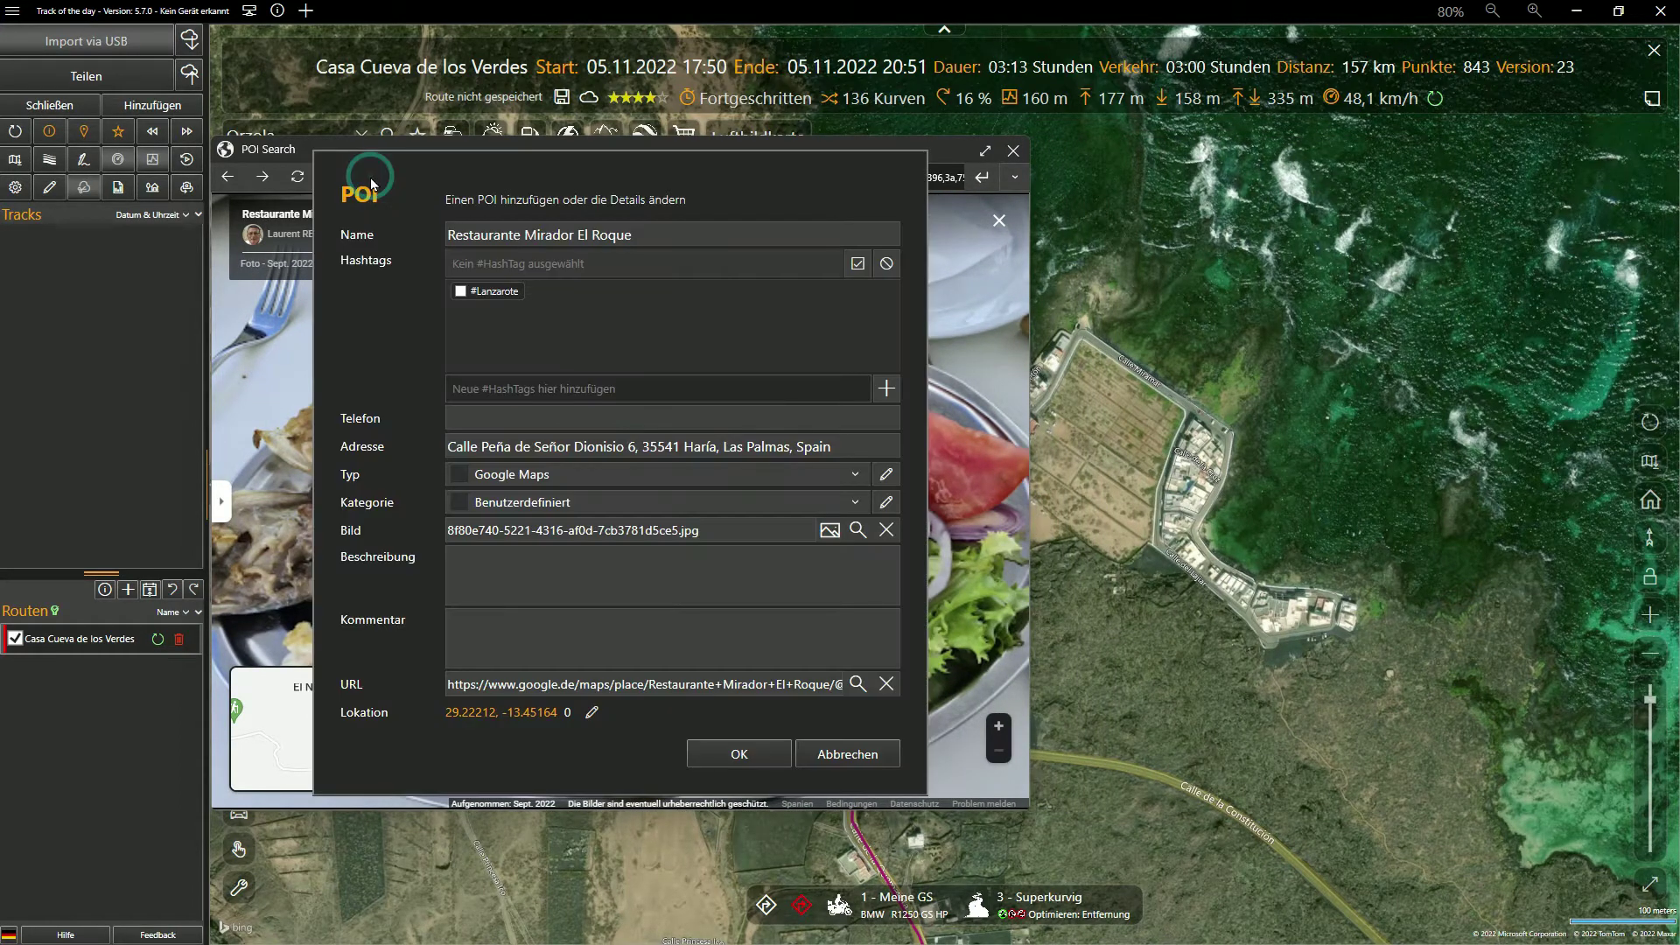
click(739, 753)
Add Restaurante Mirador El Roque as a waypoint and delete the redundant waypoint near Órzola
click(1013, 152)
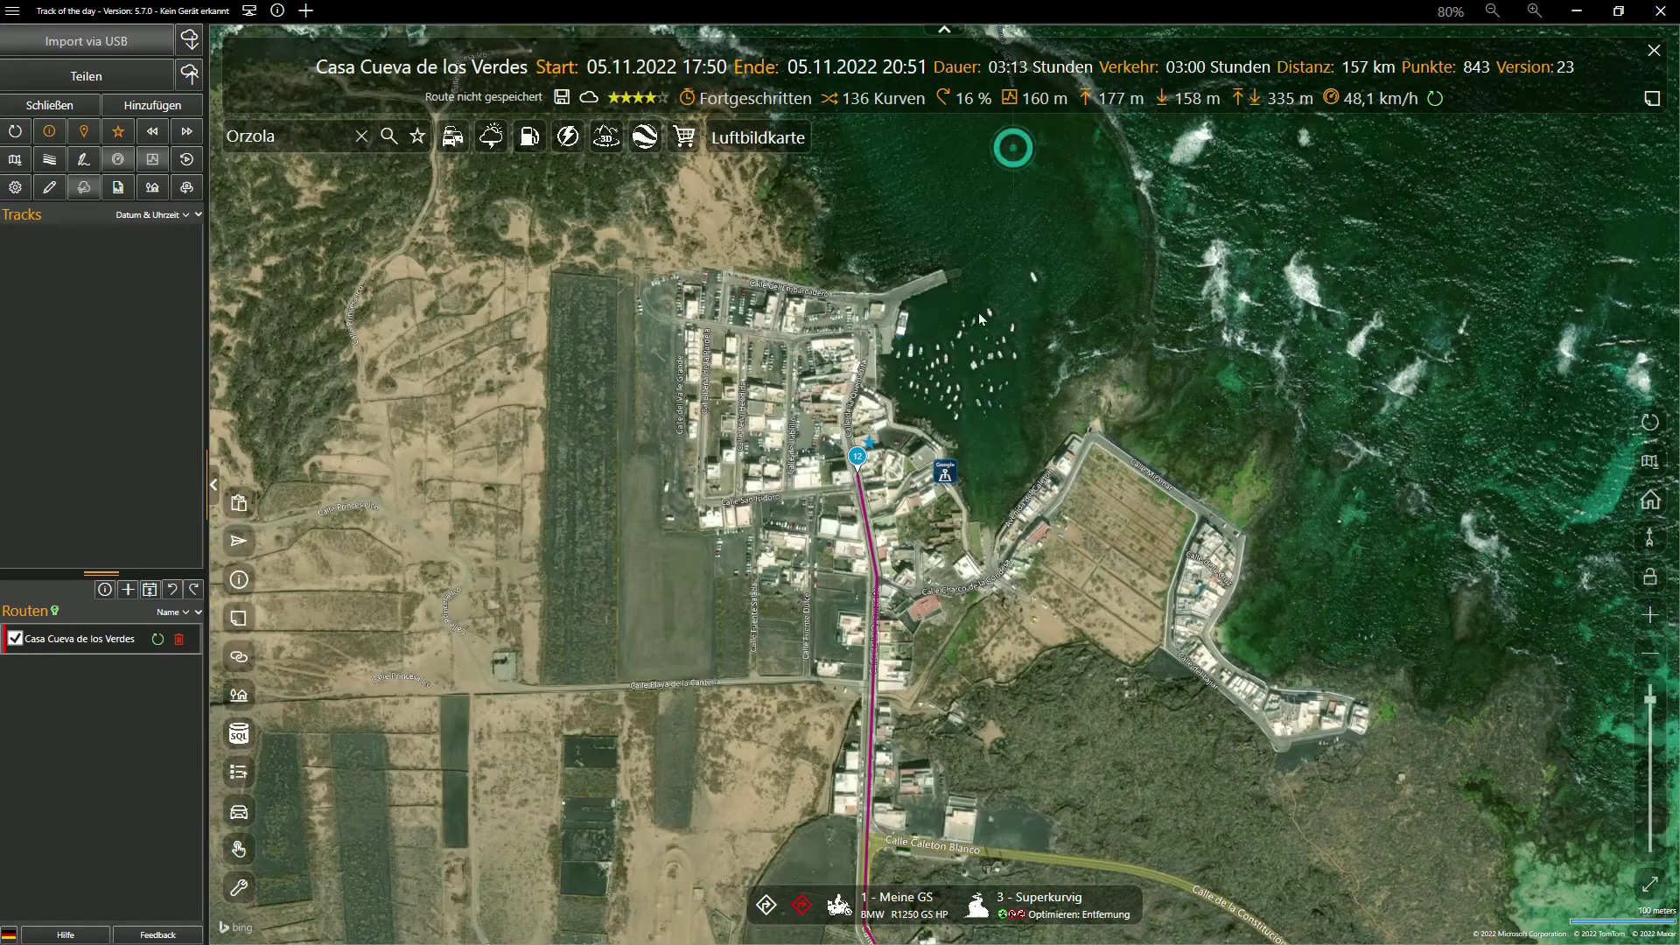
click(945, 477)
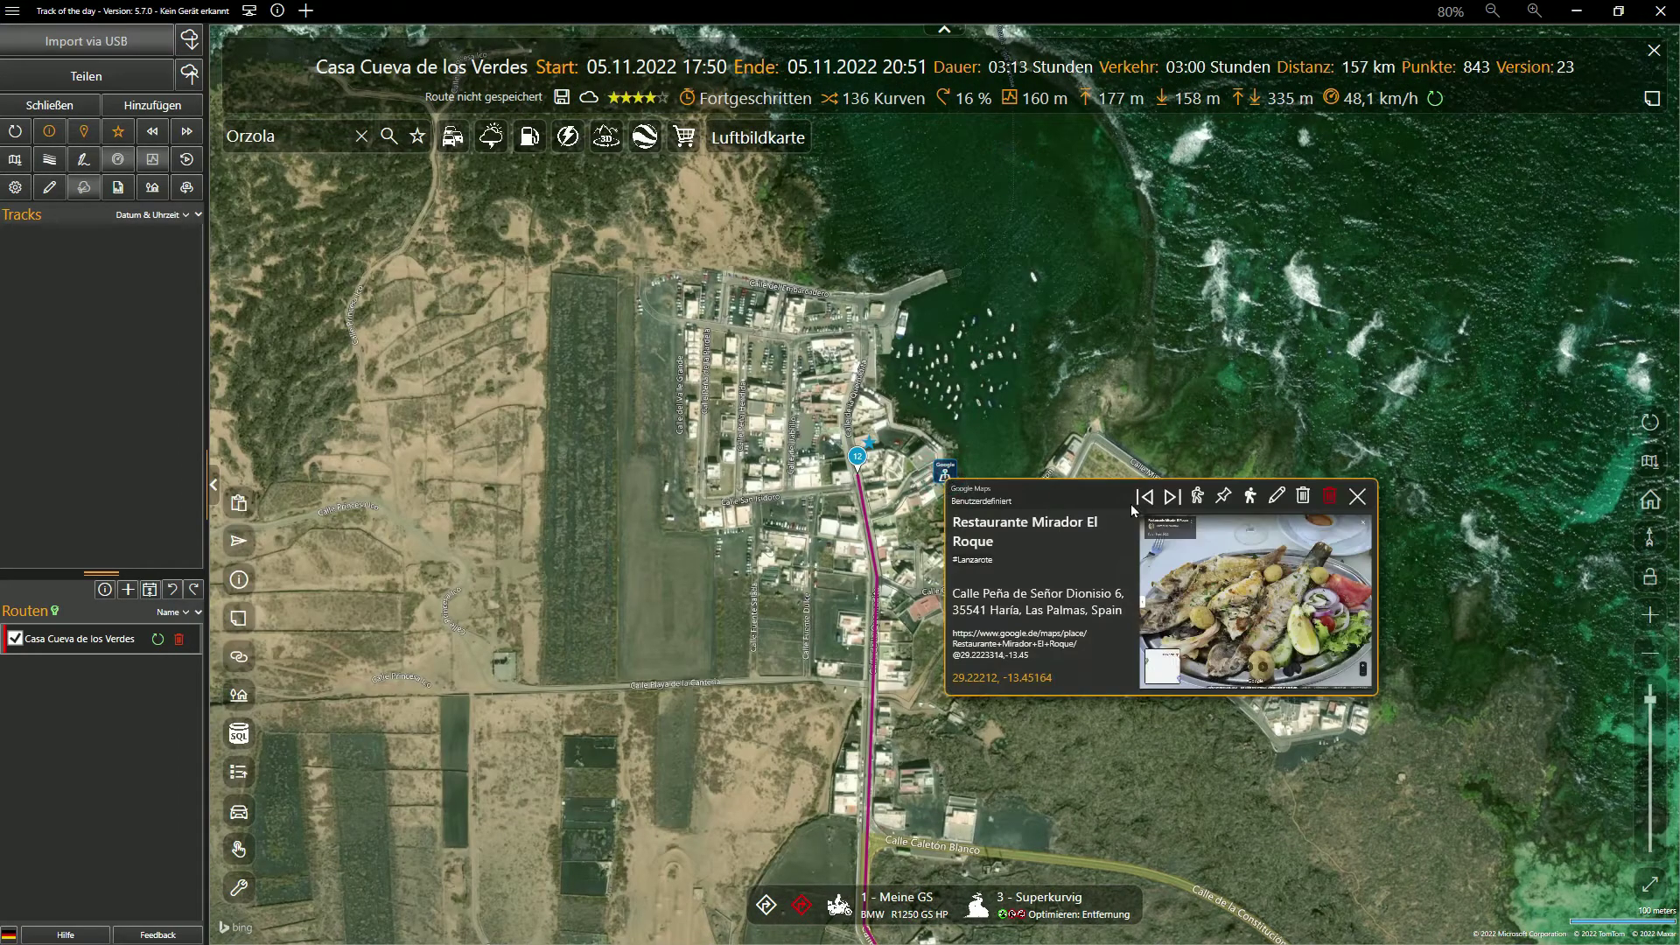
click(1250, 497)
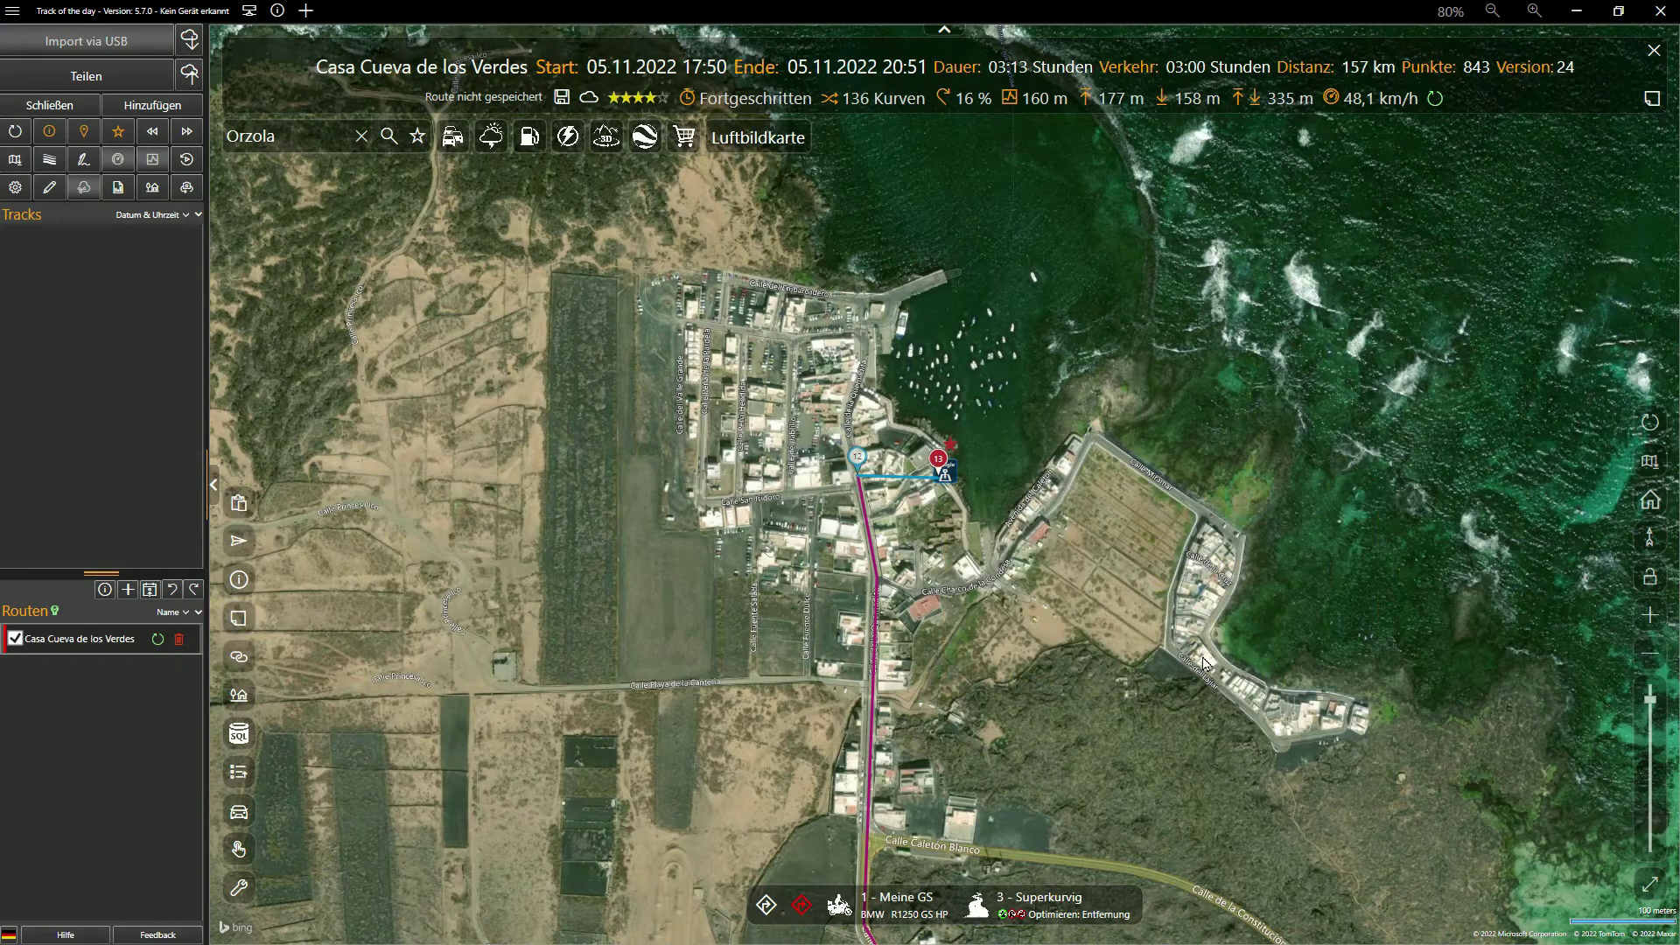
click(856, 466)
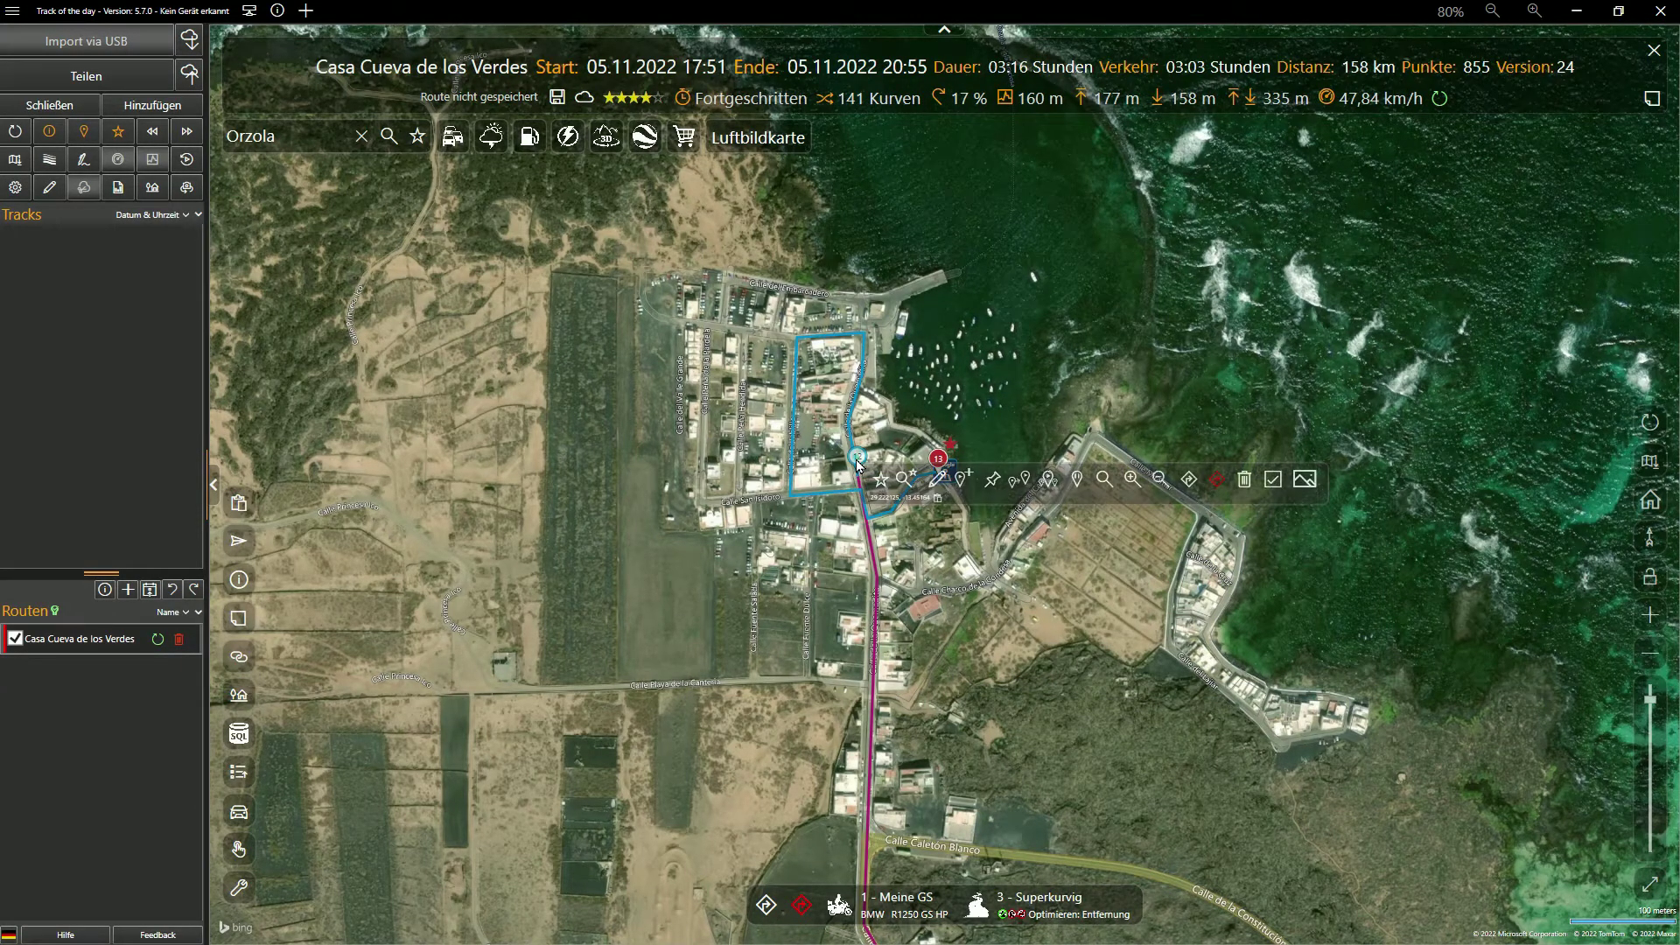
click(1245, 486)
Add Casa Cueva de los Verdes as the route's final stop
scroll(1137, 676, down, 3)
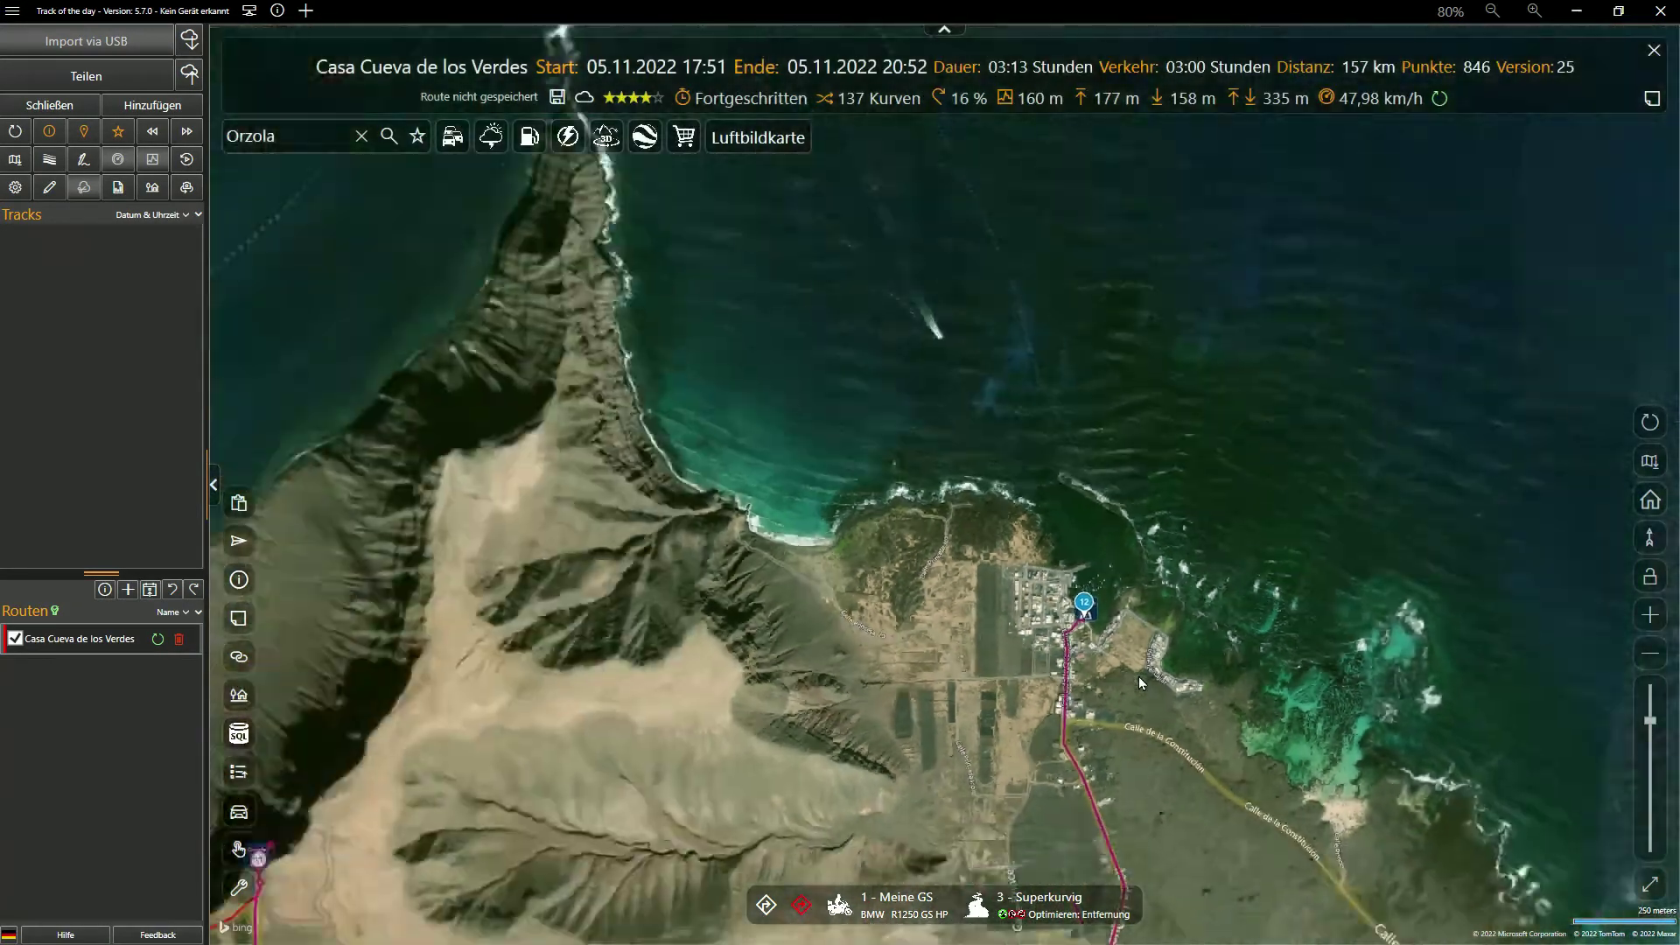
scroll(1137, 675, down, 2)
drag(1209, 728, 970, 492)
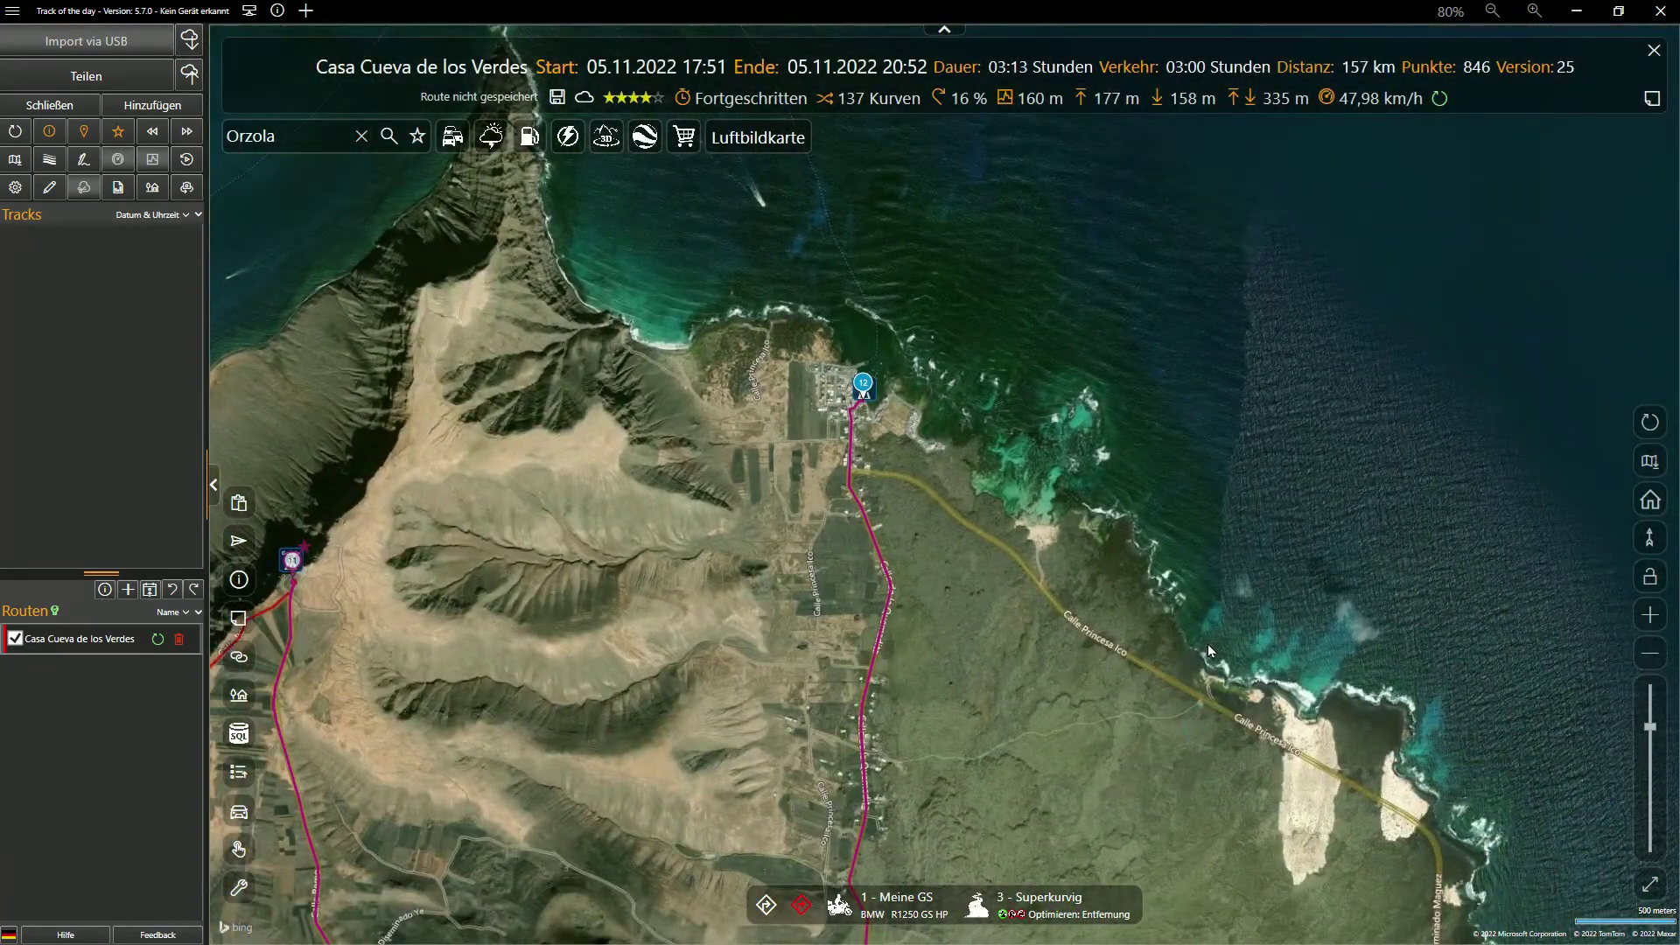
scroll(1208, 644, down, 4)
scroll(1036, 597, up, 3)
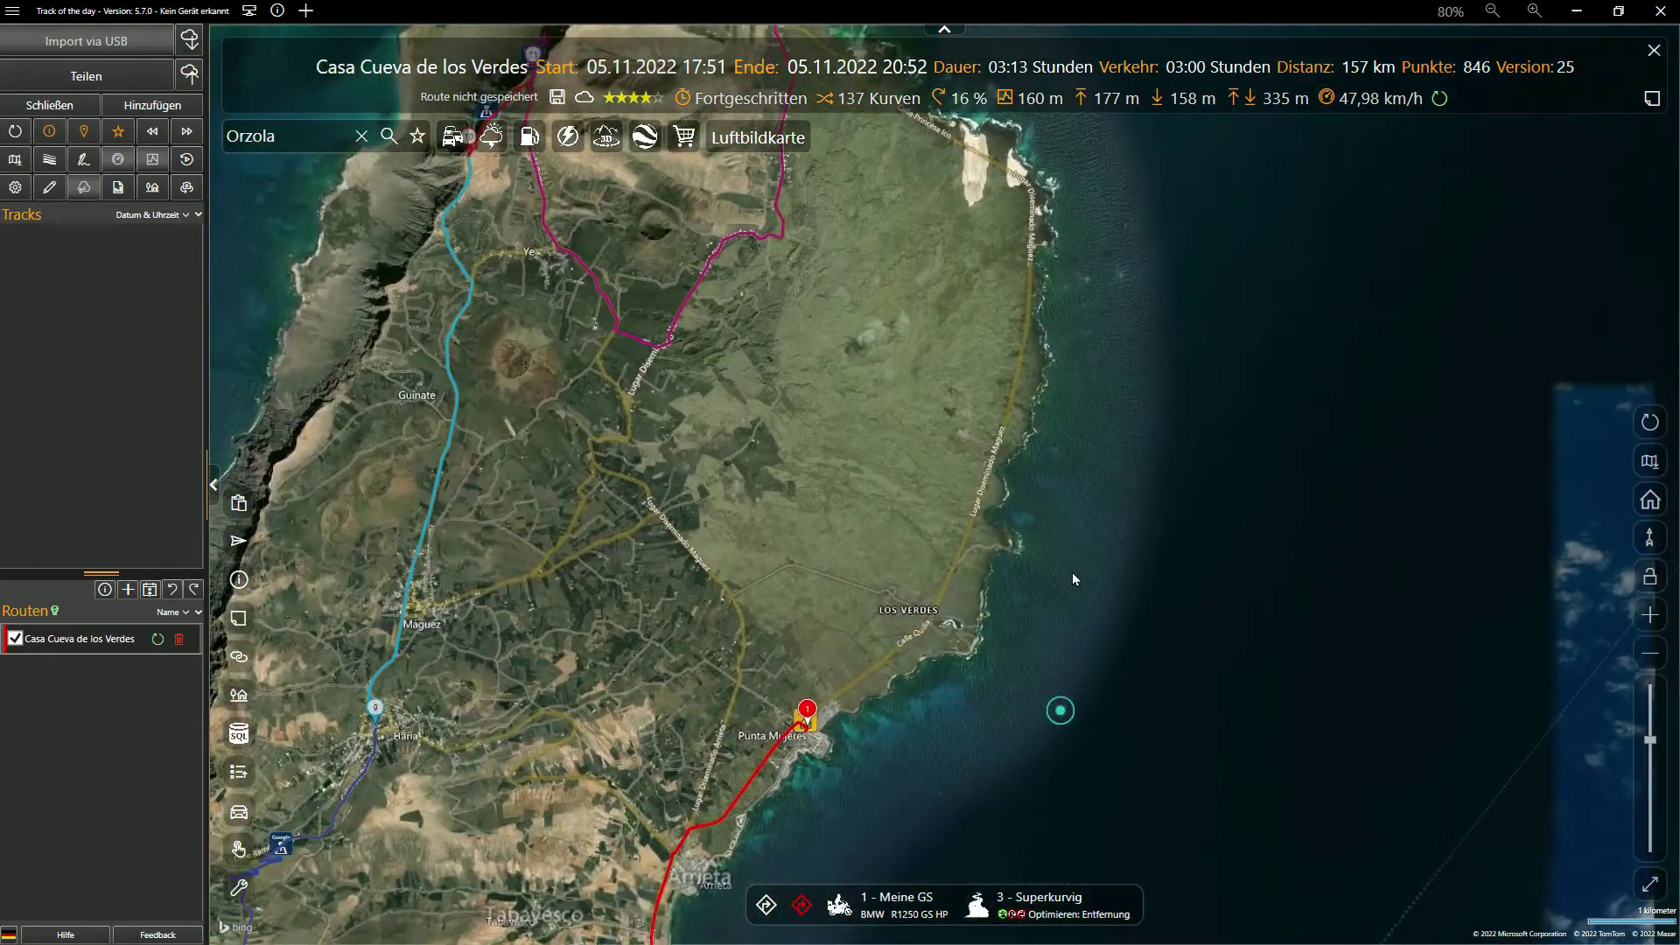
scroll(801, 740, up, 4)
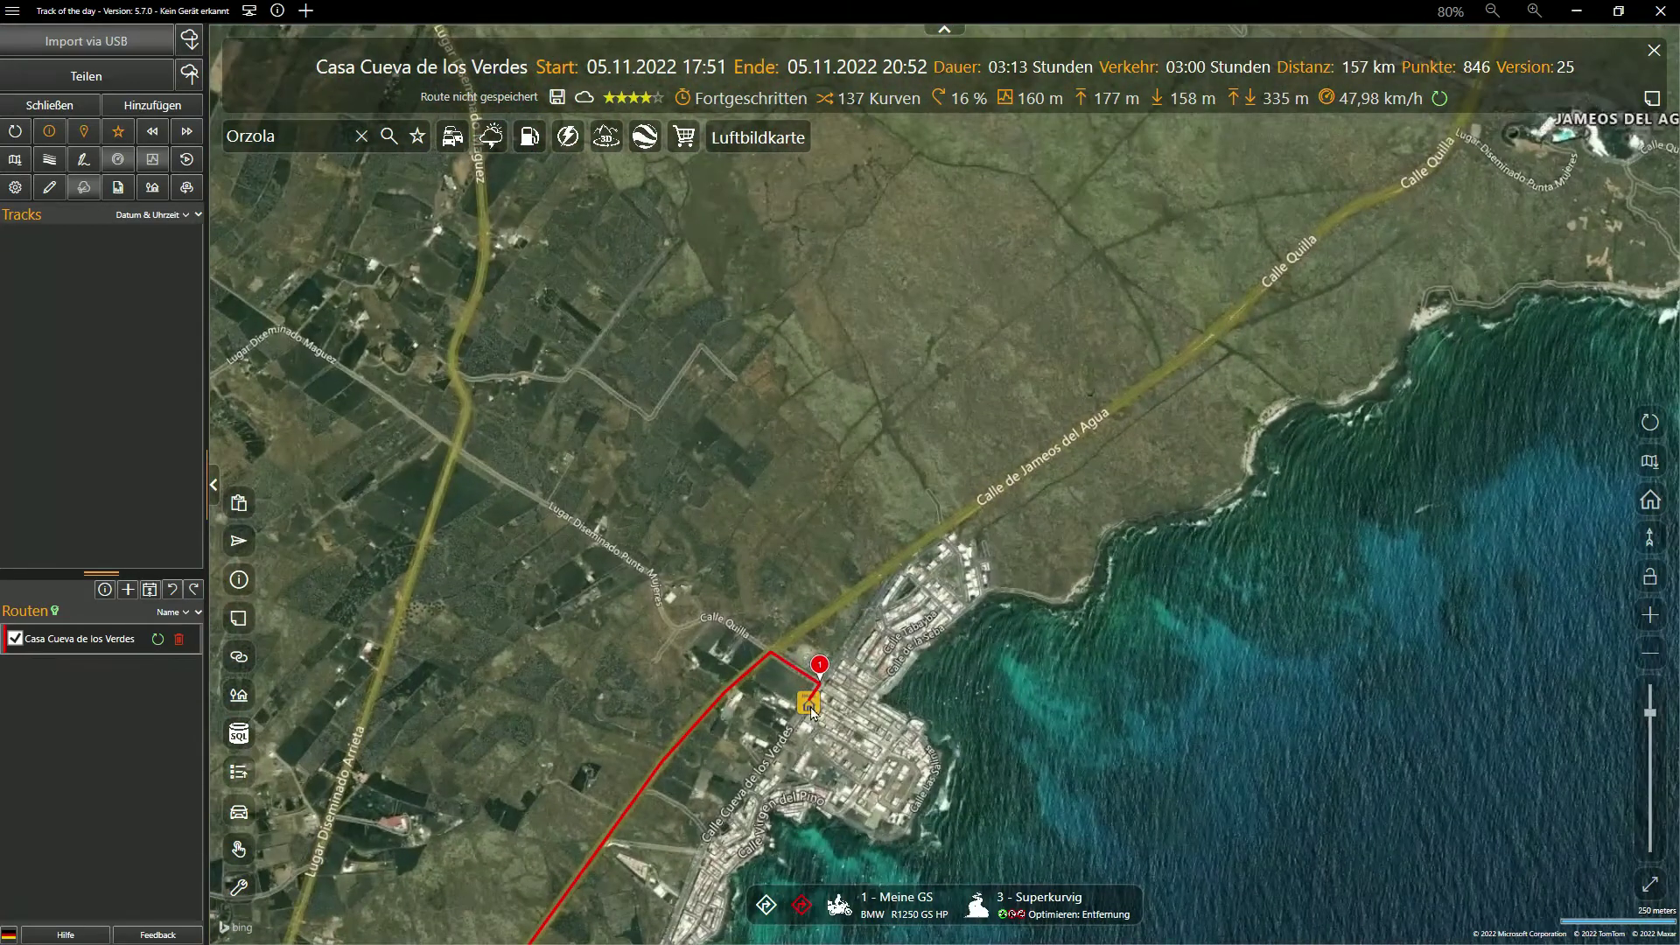
click(811, 711)
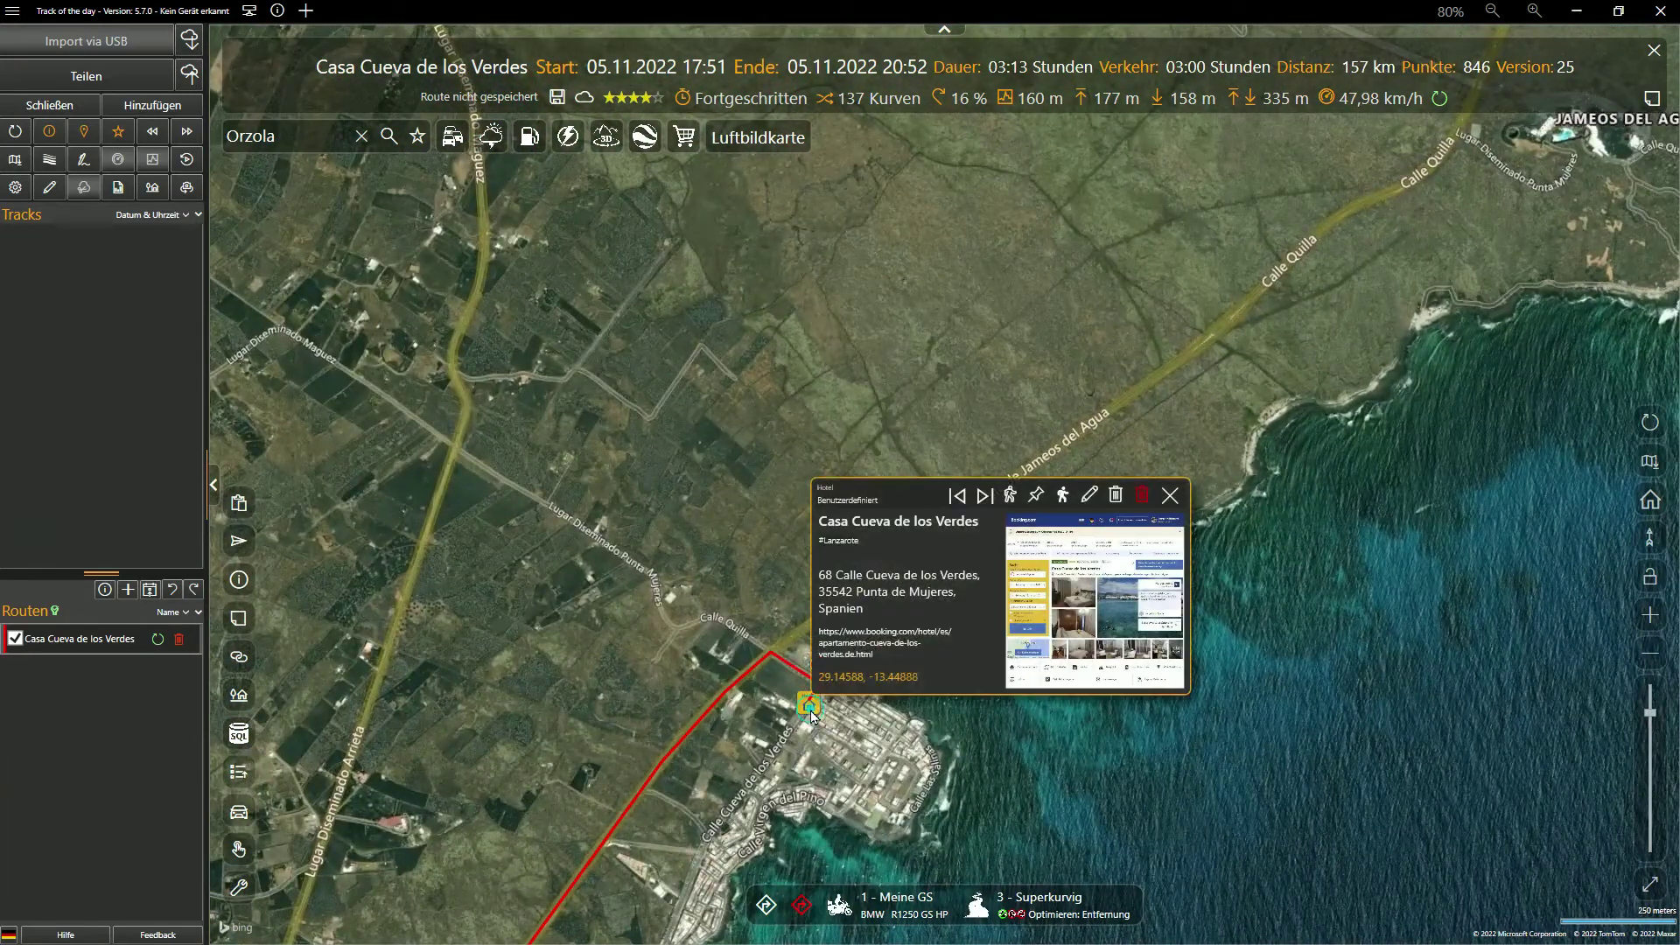
click(1063, 496)
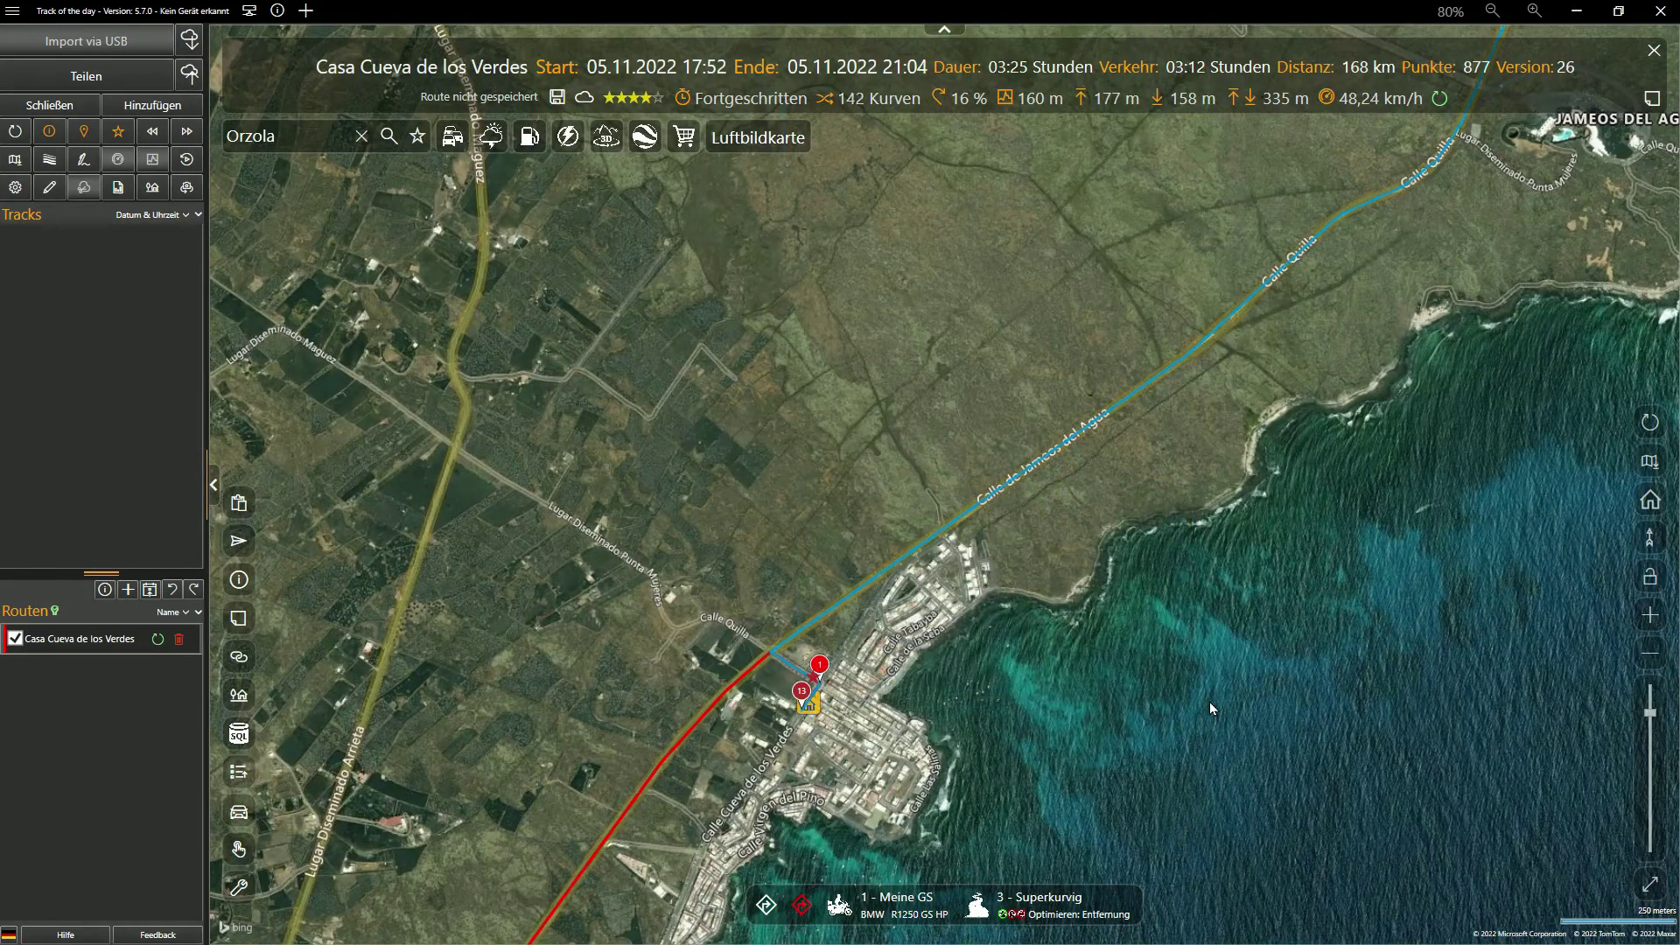
Fit the whole 168 km route in view on the Straßenkarte map type
scroll(1209, 702, down, 2)
scroll(1209, 702, down, 3)
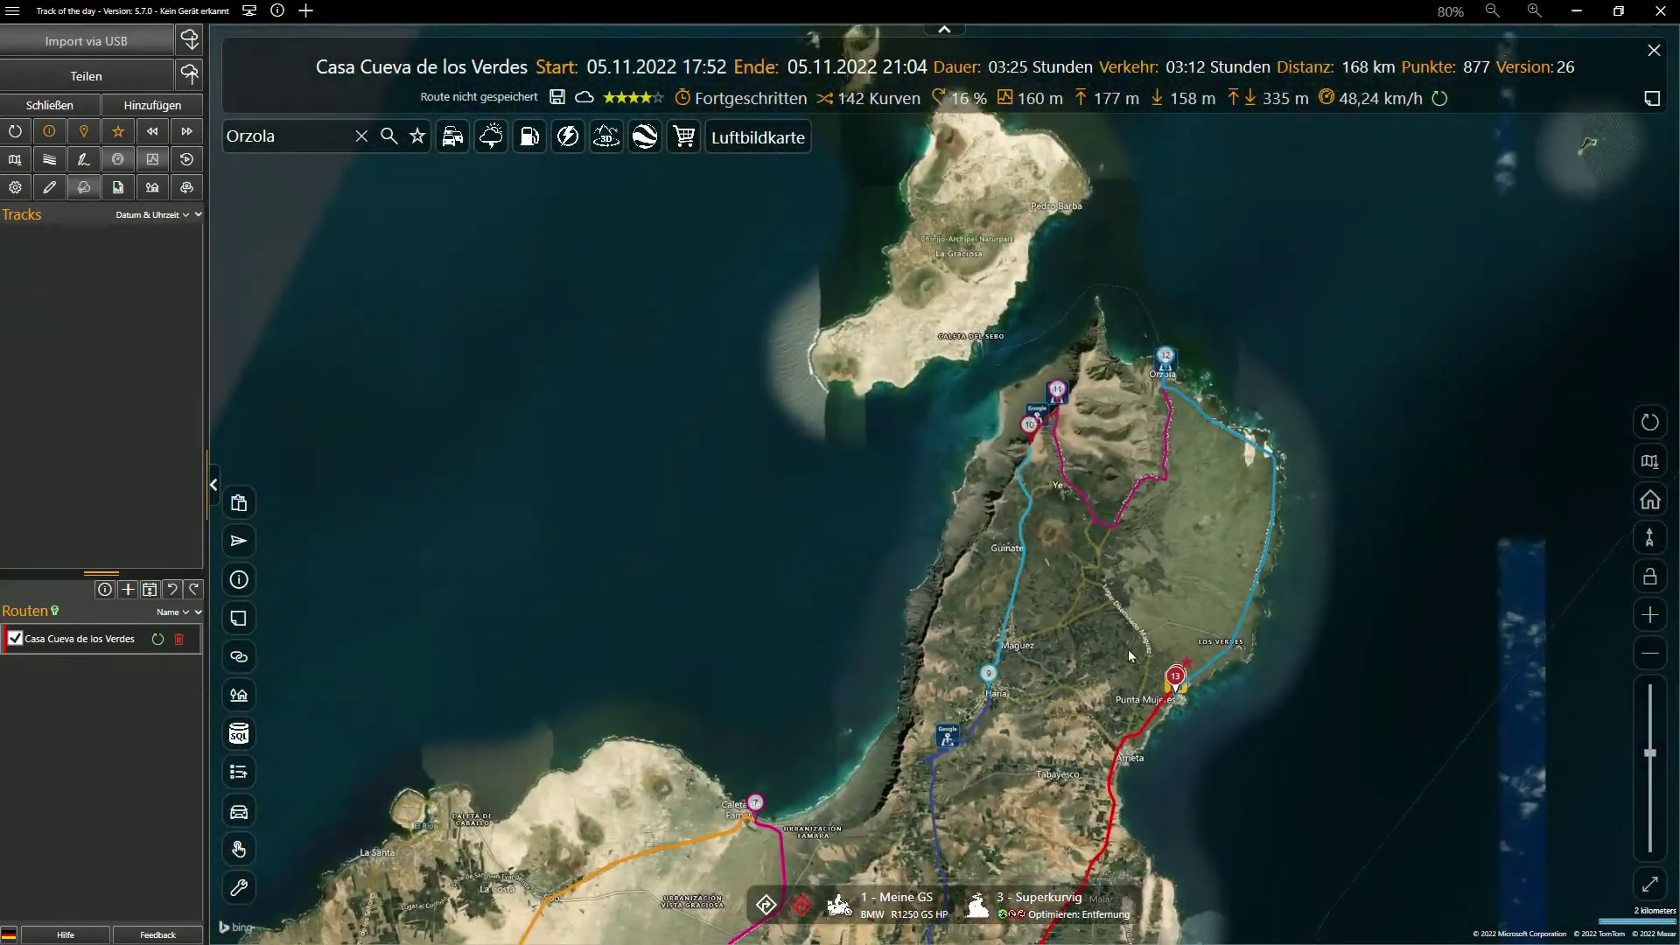
drag(1127, 649, 1208, 506)
click(1650, 424)
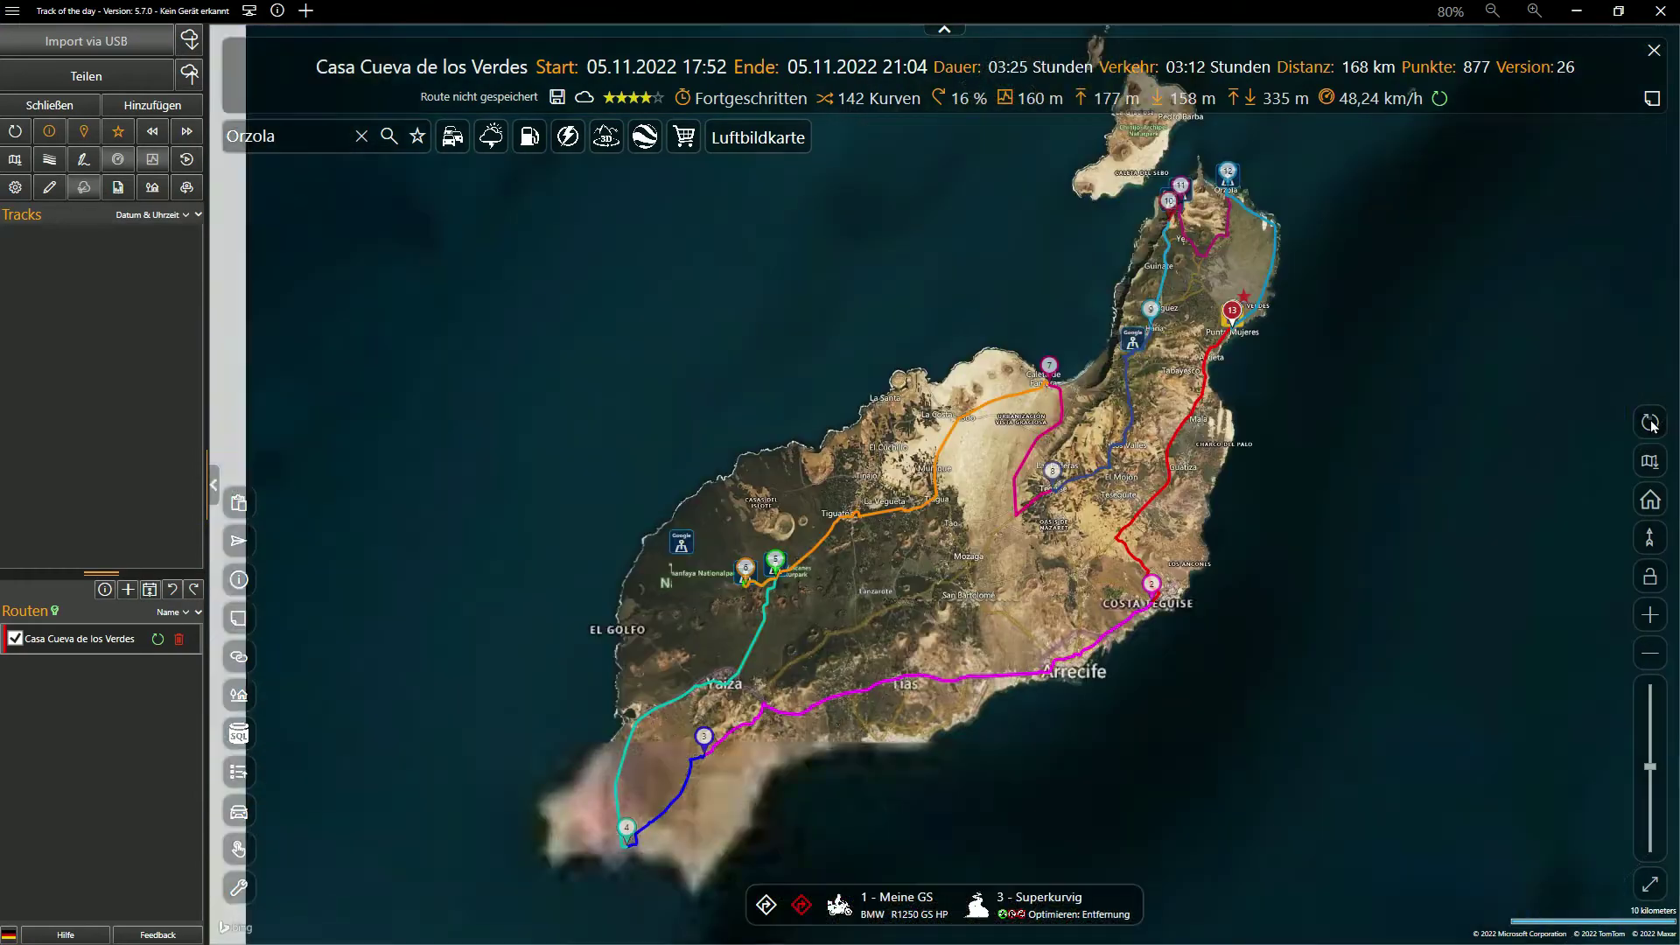
click(1649, 463)
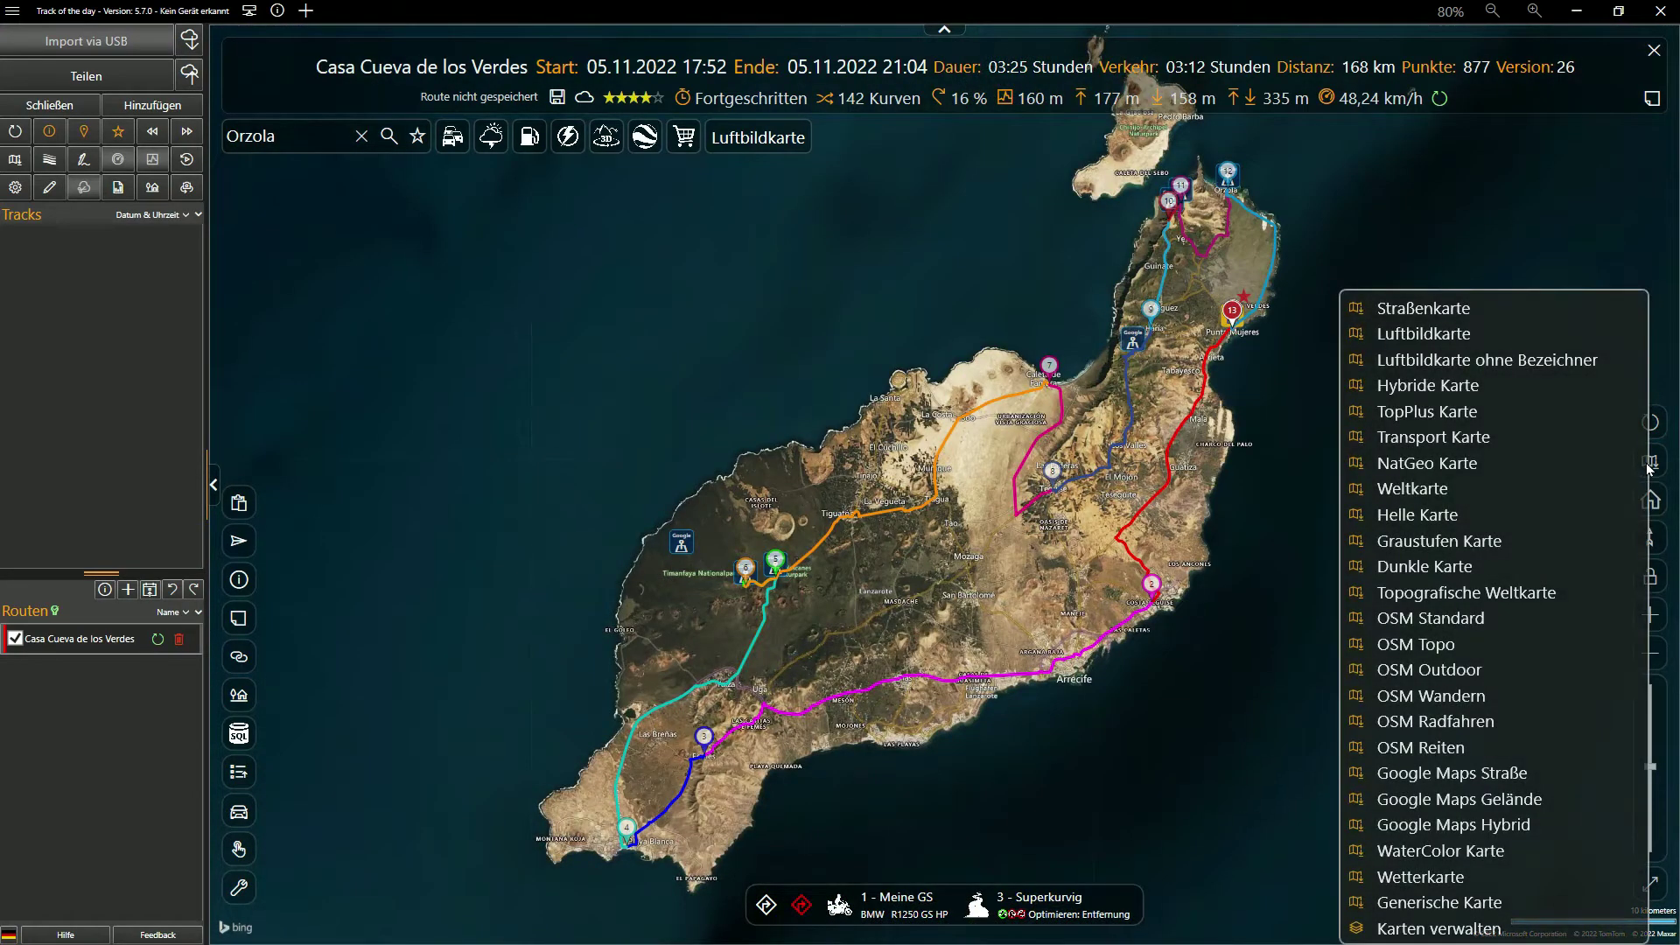
click(1448, 309)
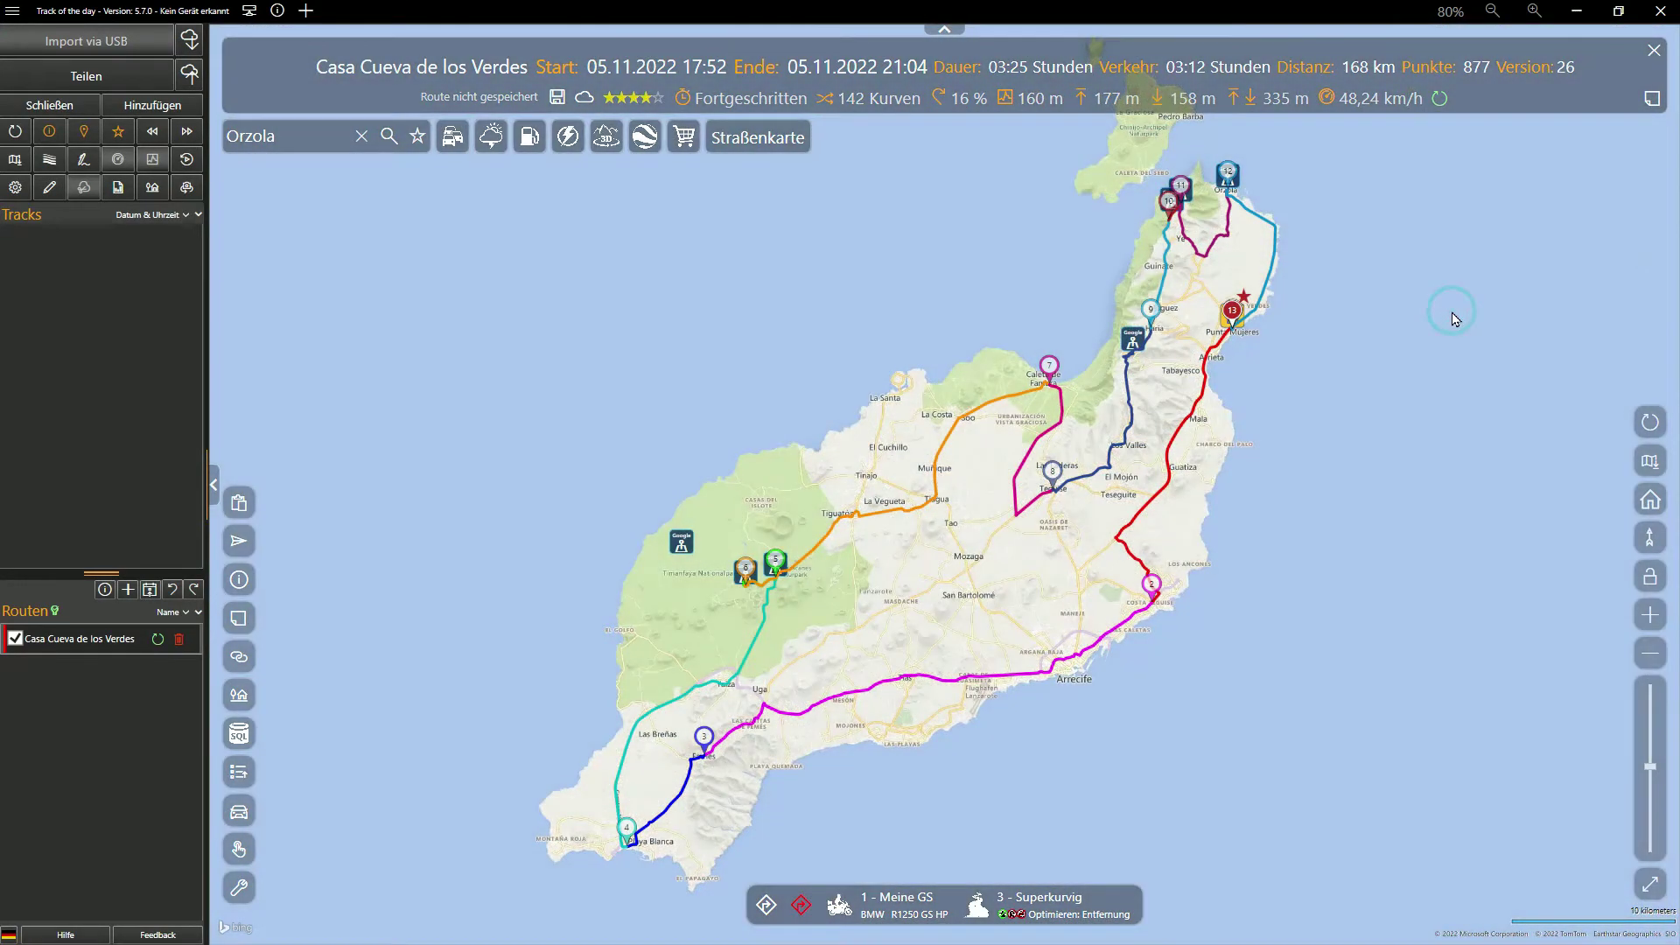
Recalculate elevations in Routenanalyse (559 m high point, 1683 m ascent), then close the panel
click(117, 187)
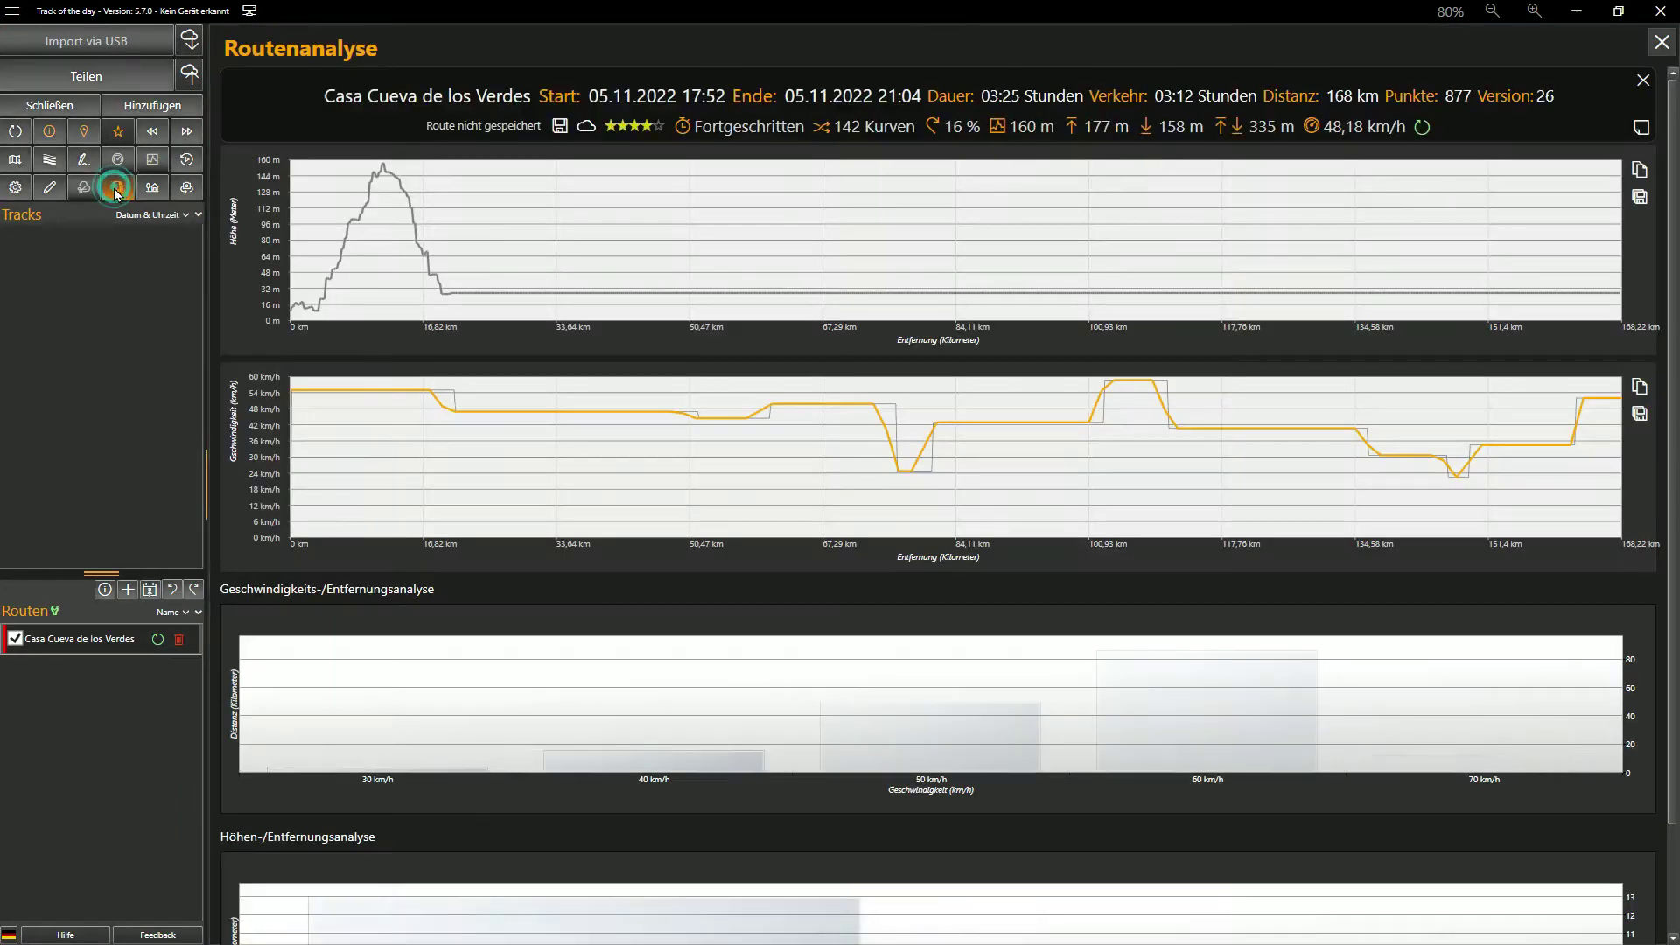
click(1422, 131)
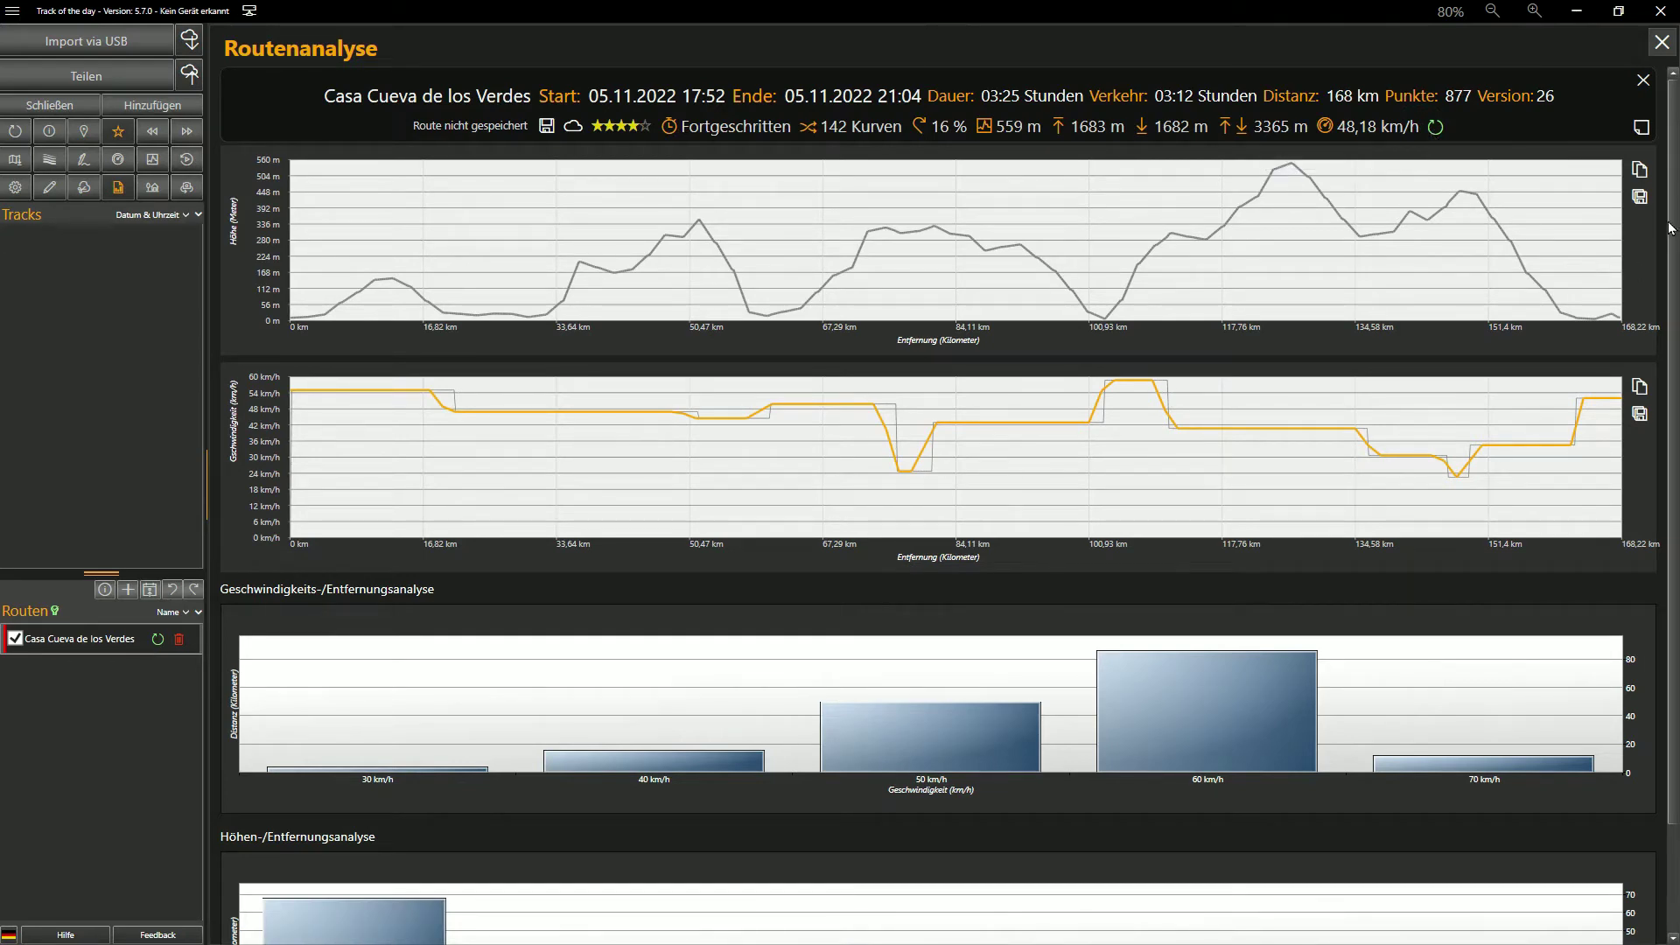
scroll(1672, 242, down, 2)
drag(1671, 243, 1669, 374)
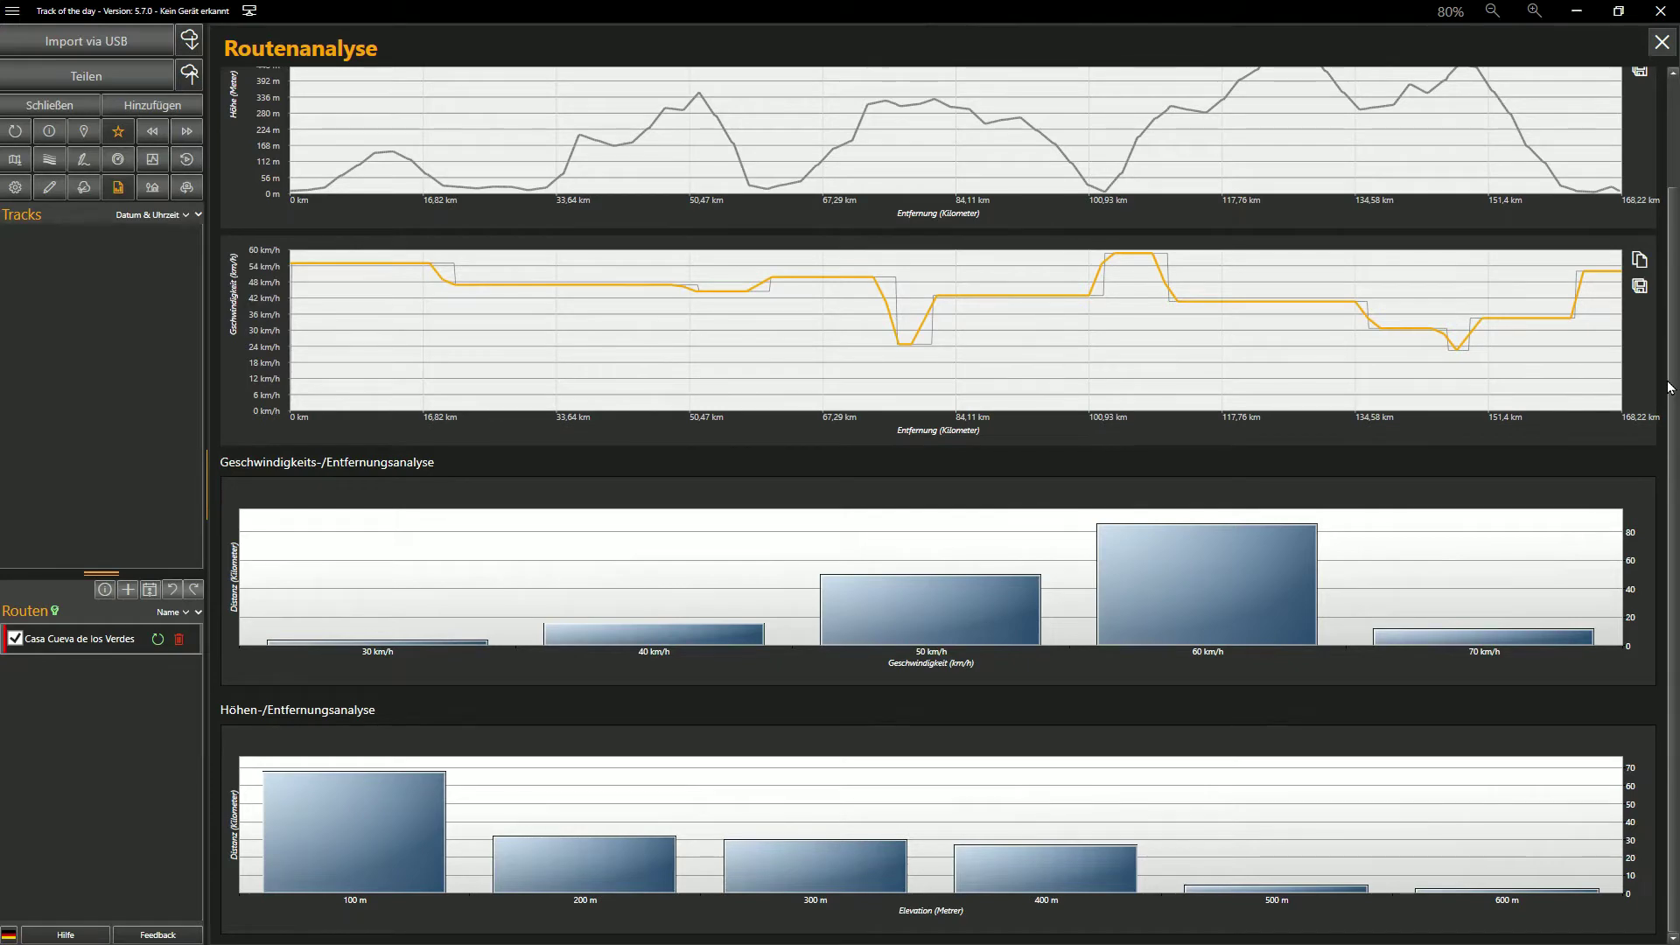
drag(1668, 350, 1665, 201)
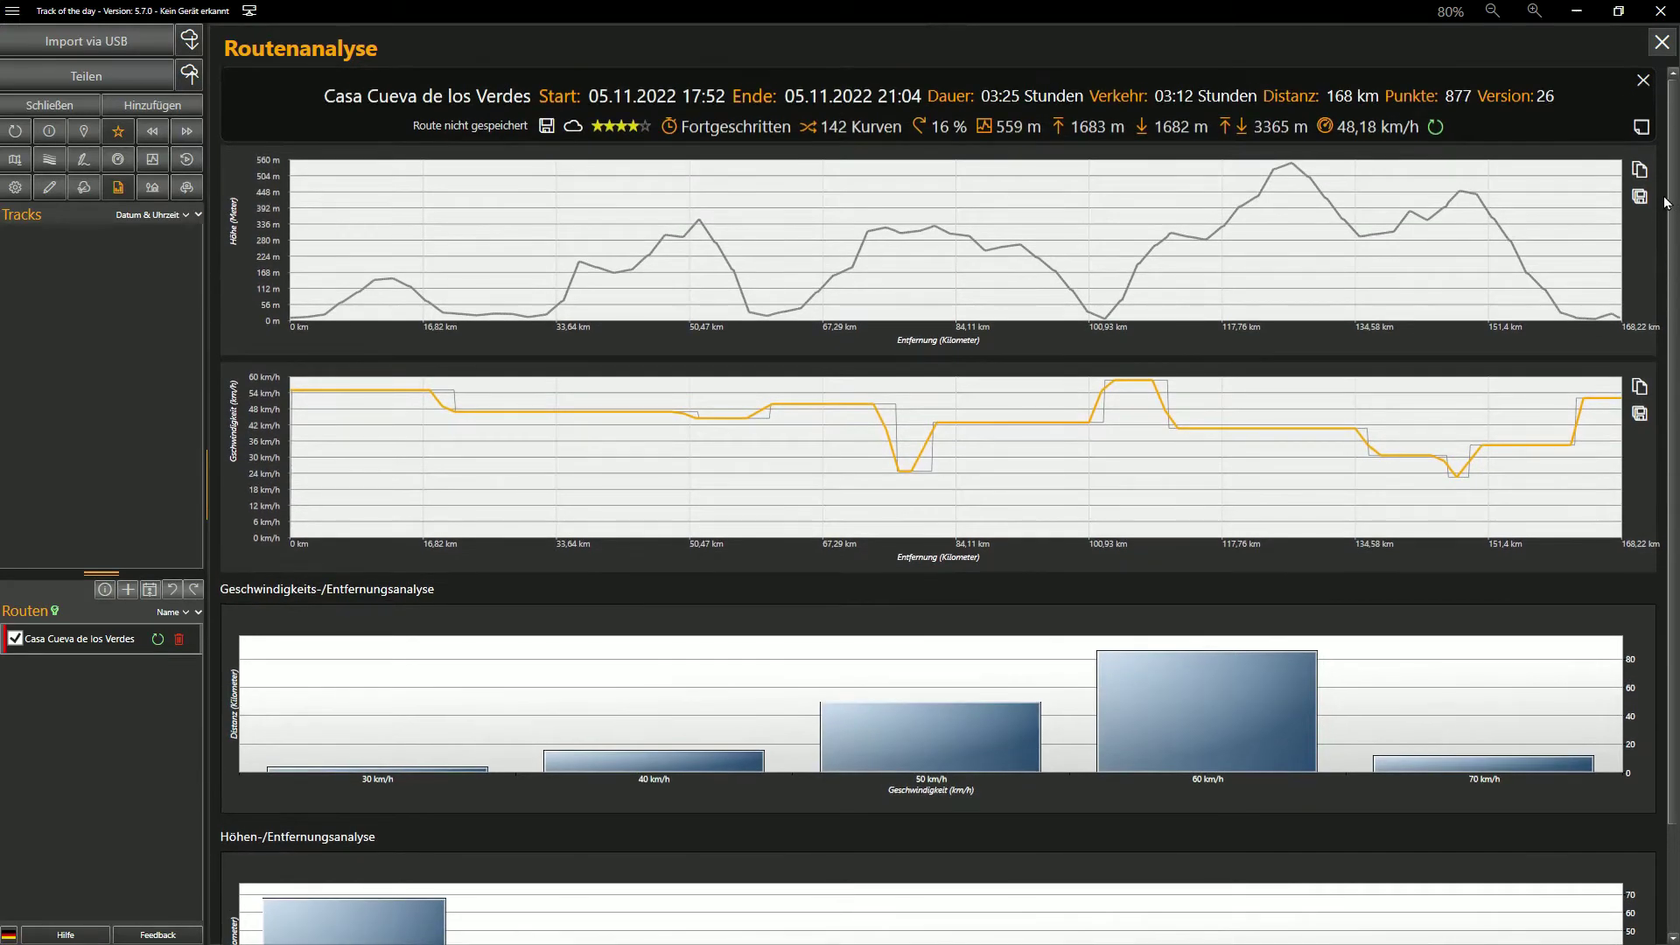
click(1662, 42)
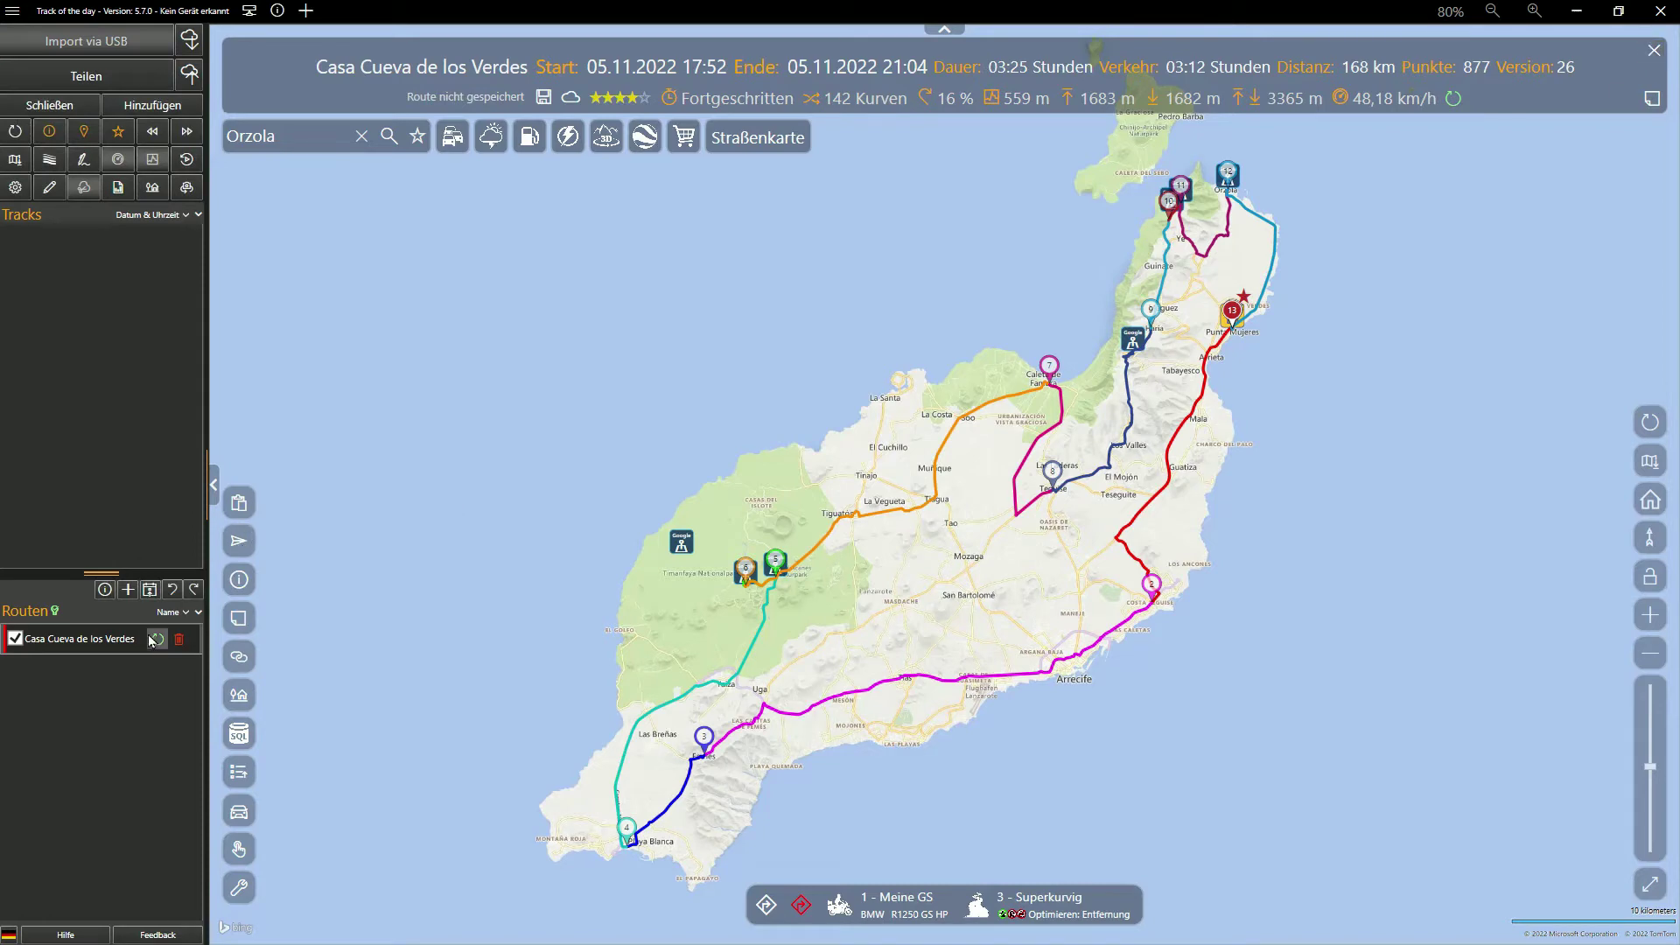
Rename the route to 'Lanzarote Tag #1' and open its waypoint list in the Track-Editor
right_click(105, 642)
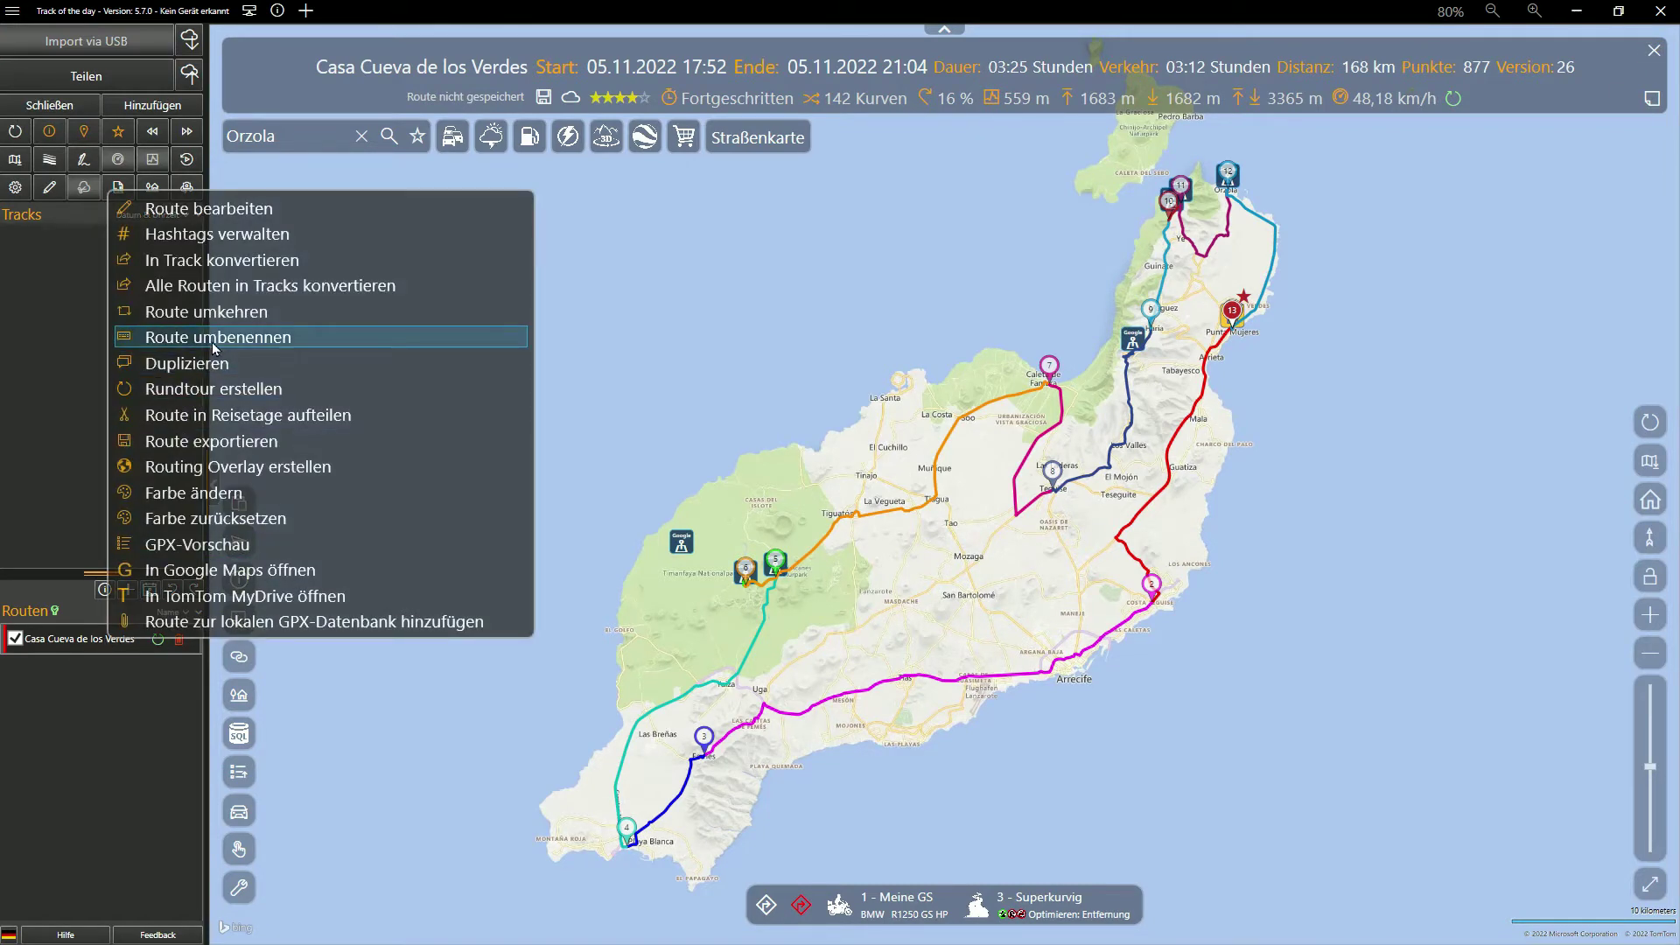
click(213, 346)
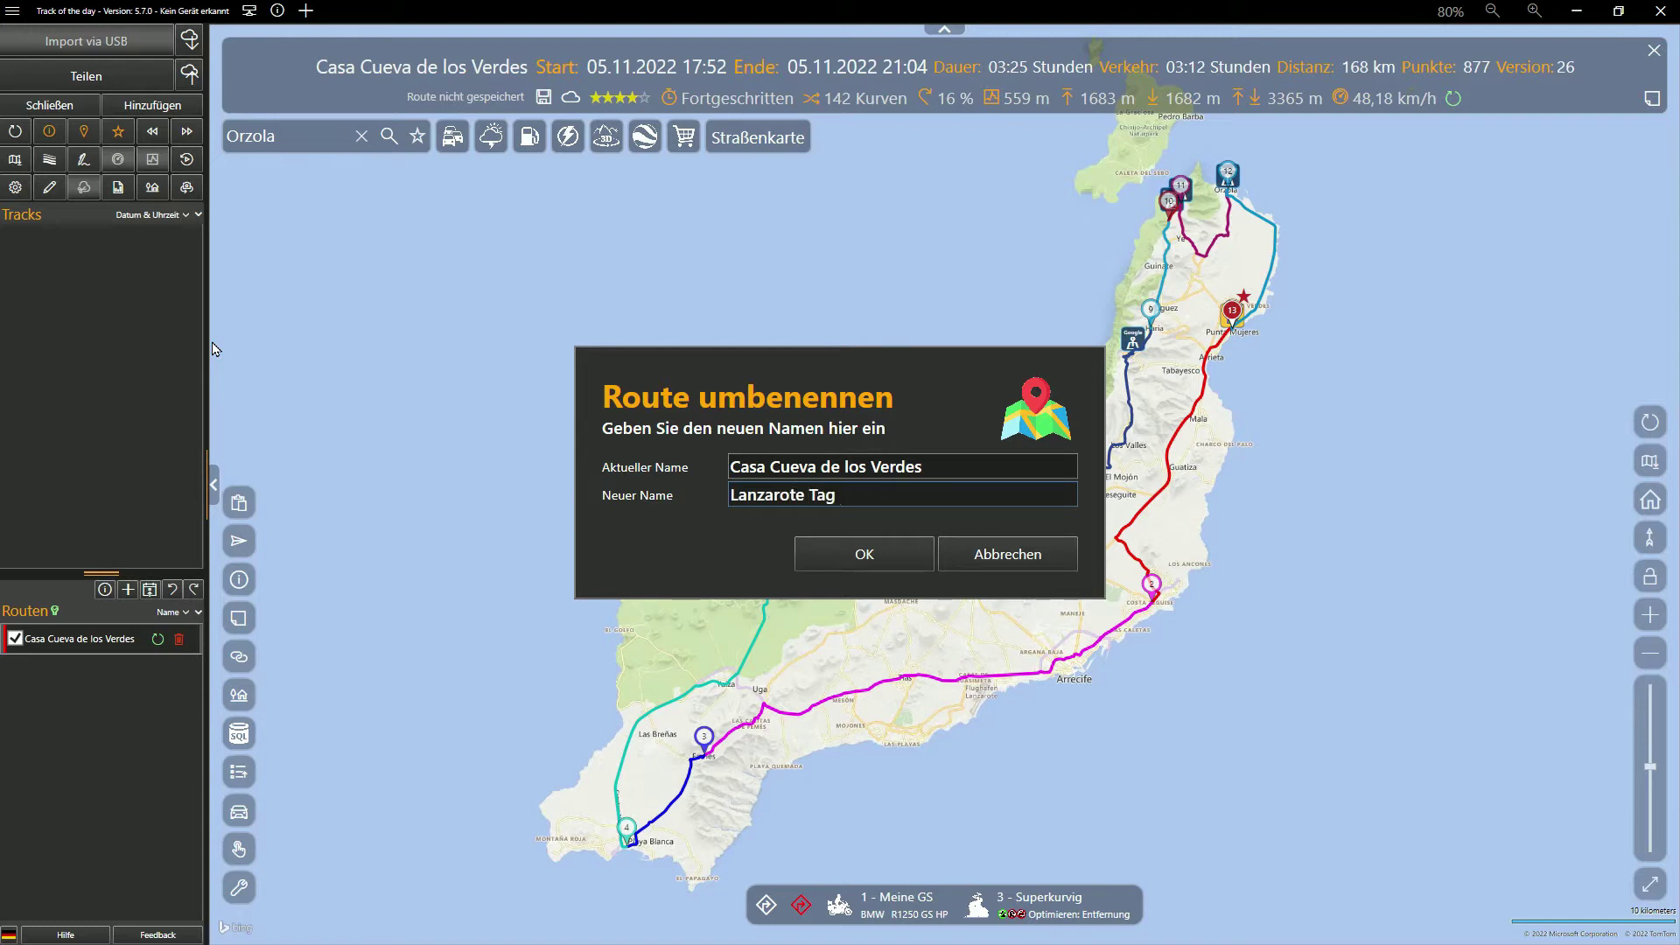
key(Return)
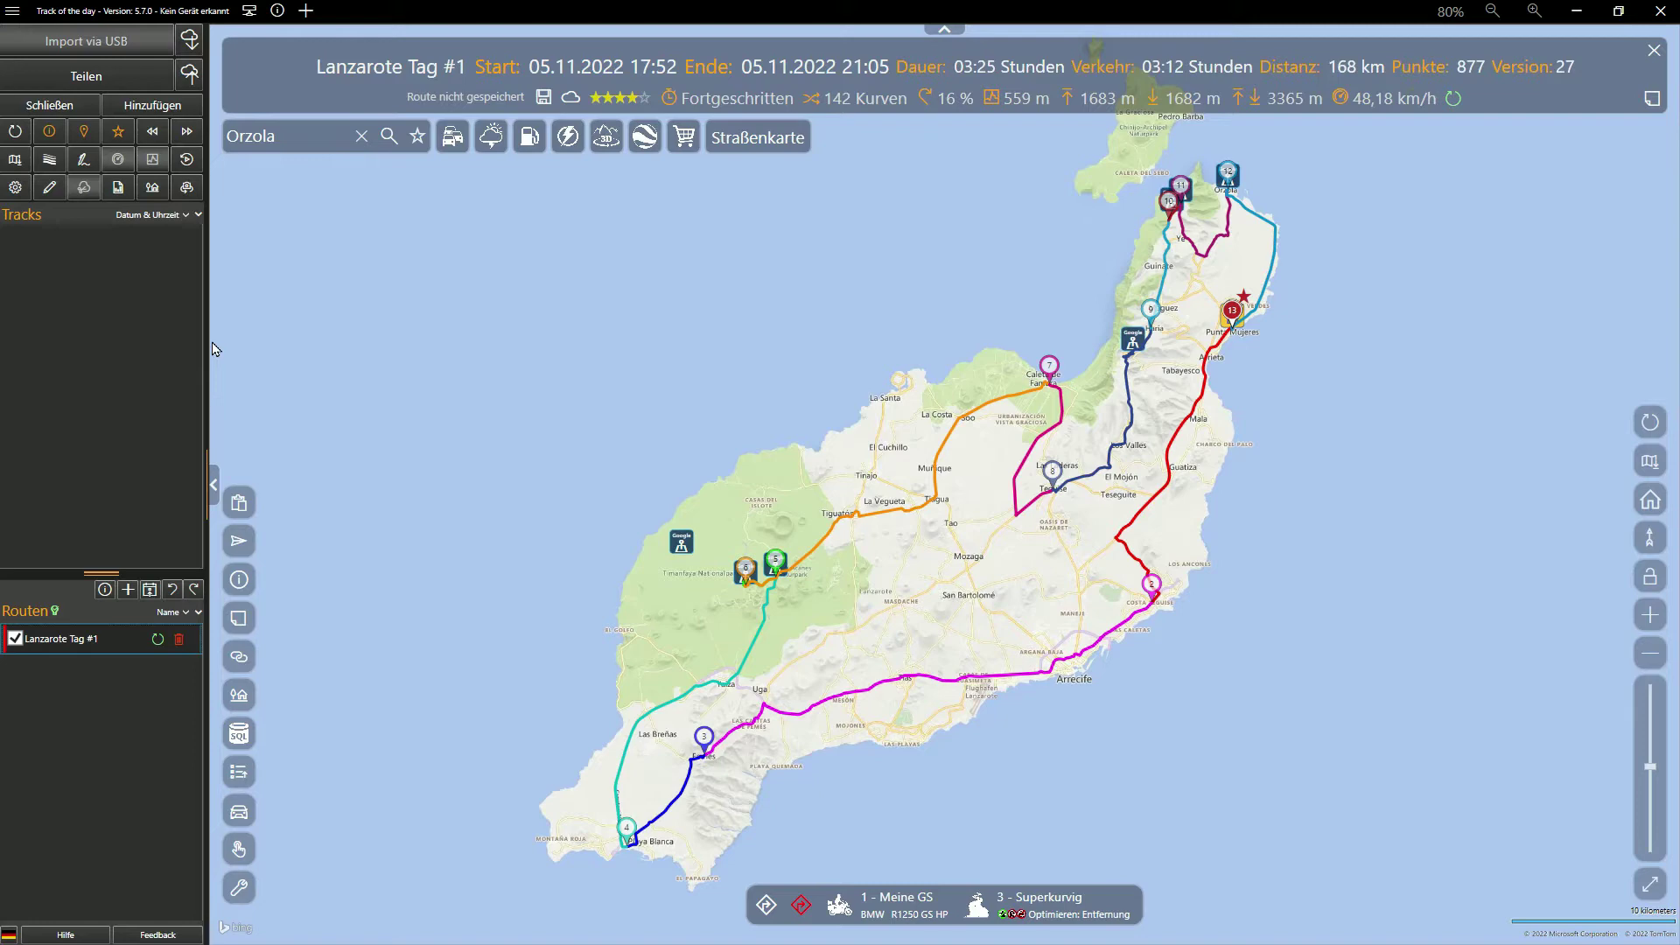
key(ctrl+e)
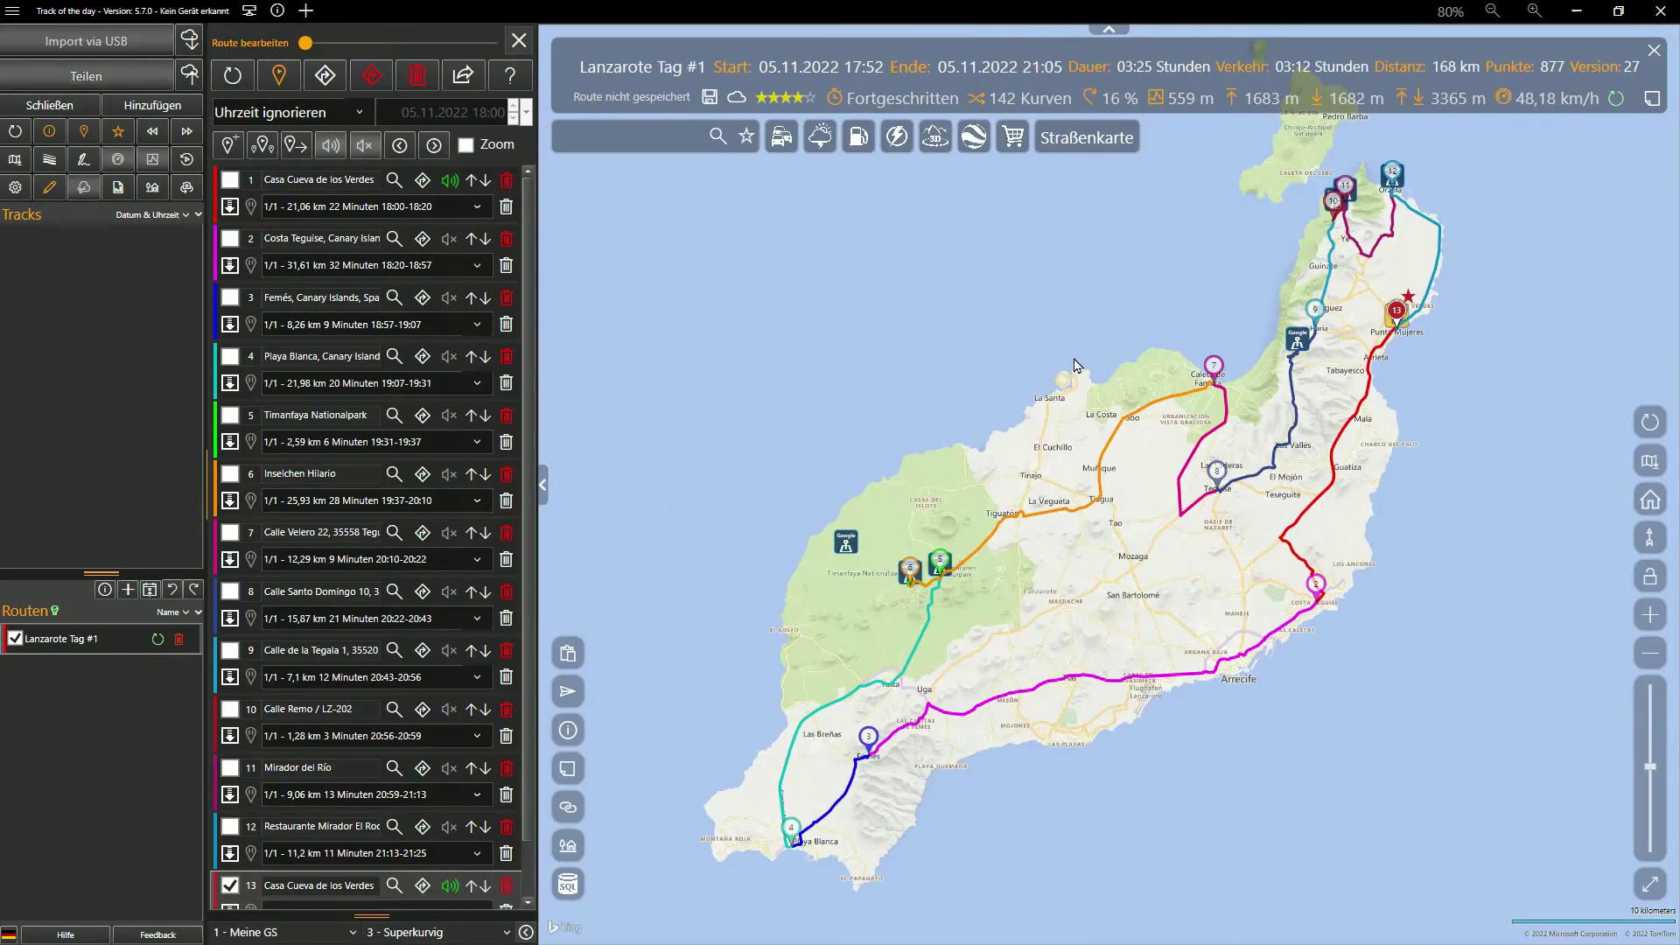
Reopen the waypoint list with the map following, and select the first stop, Casa Cueva de los Verdes
click(519, 48)
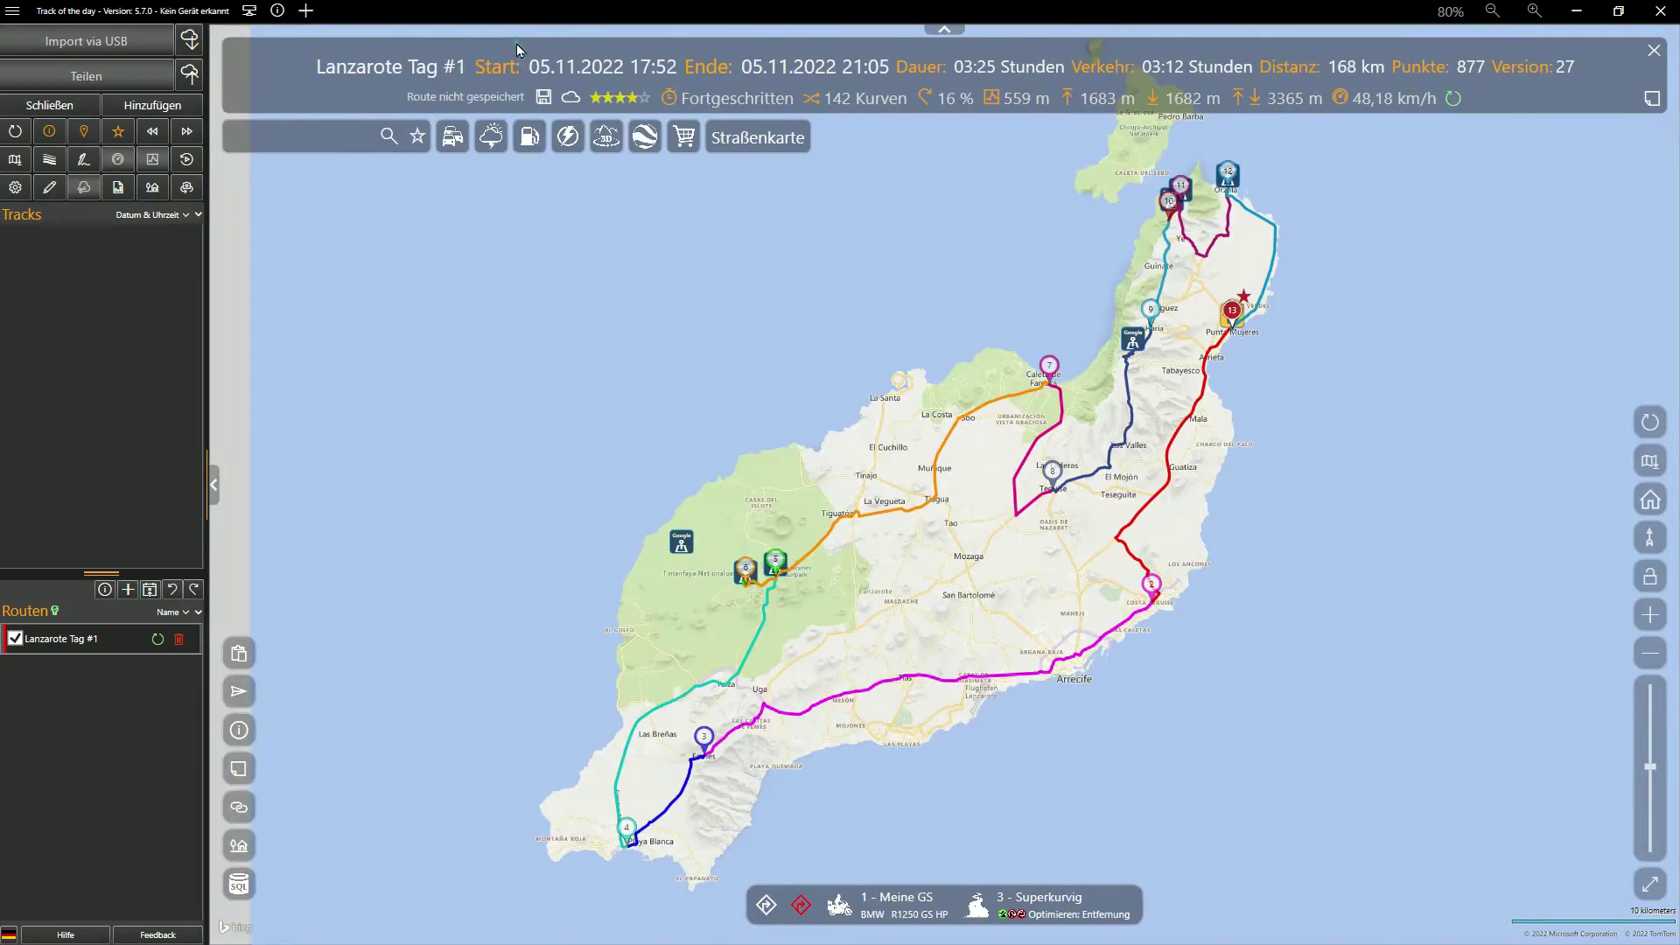
click(50, 189)
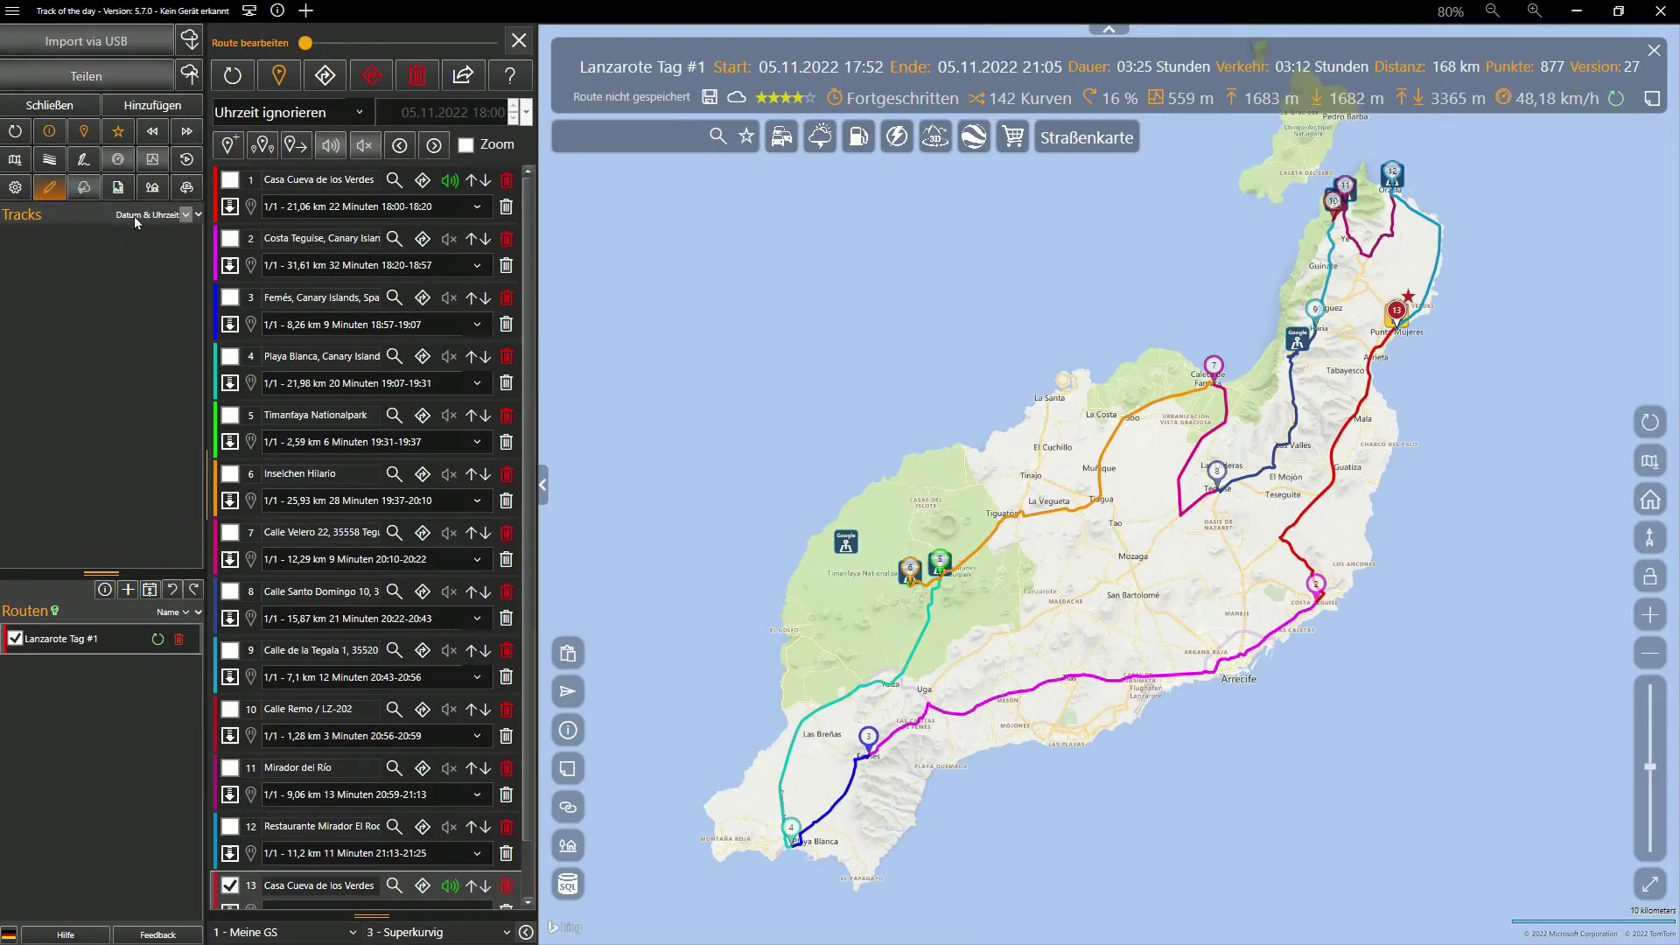
click(229, 240)
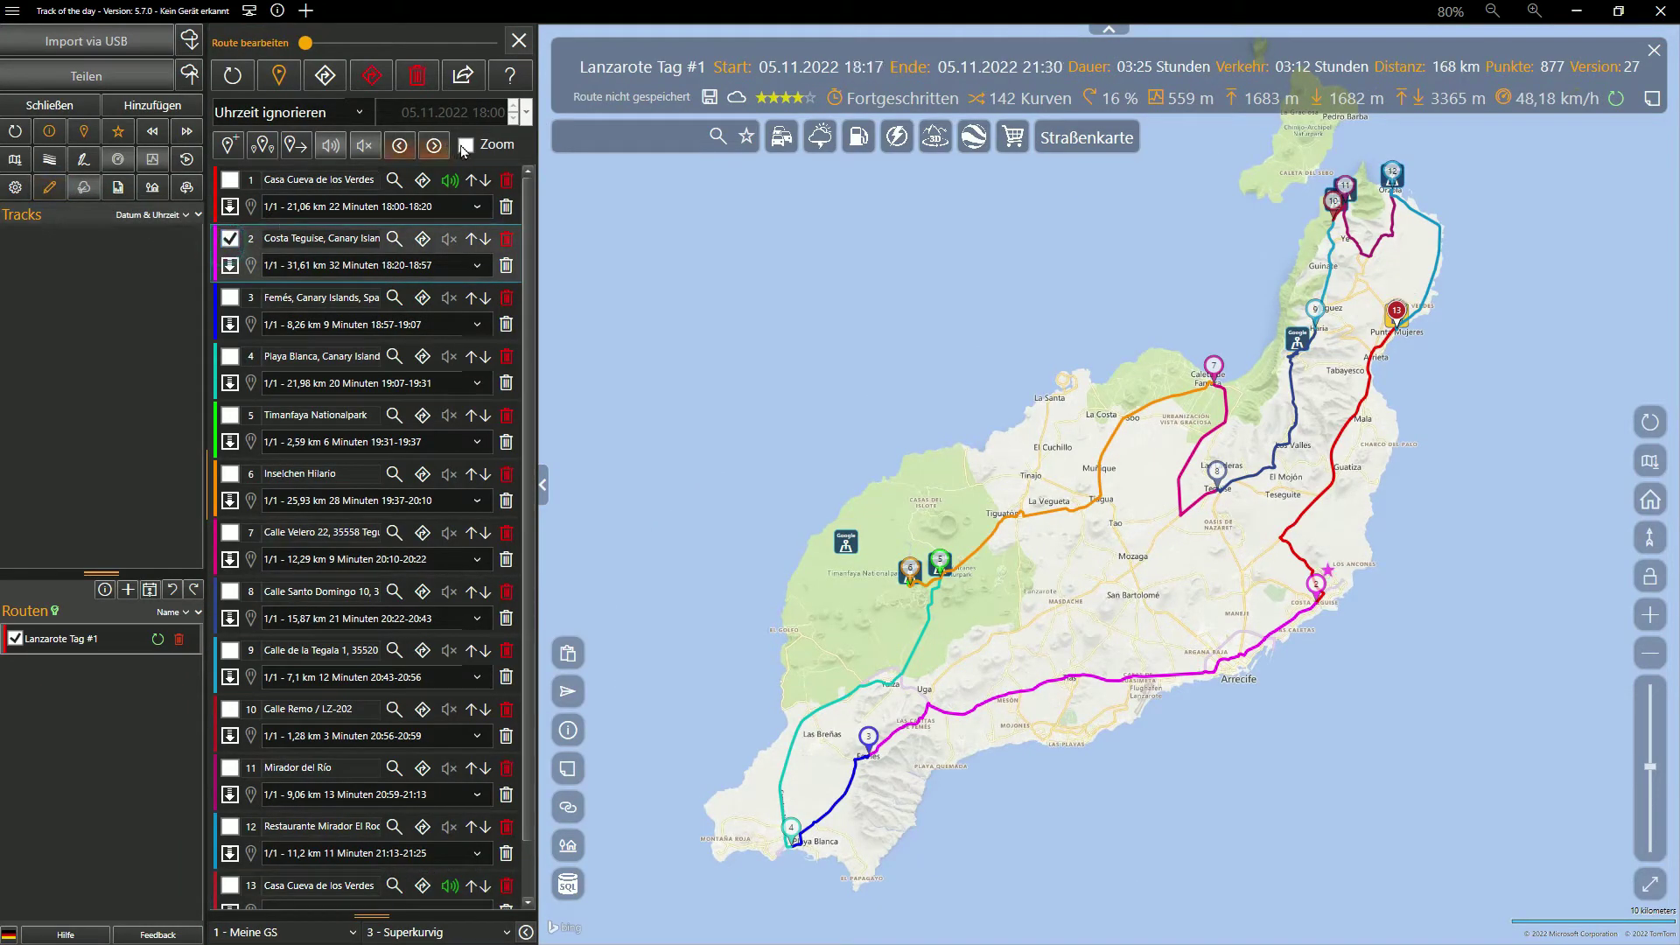
click(464, 146)
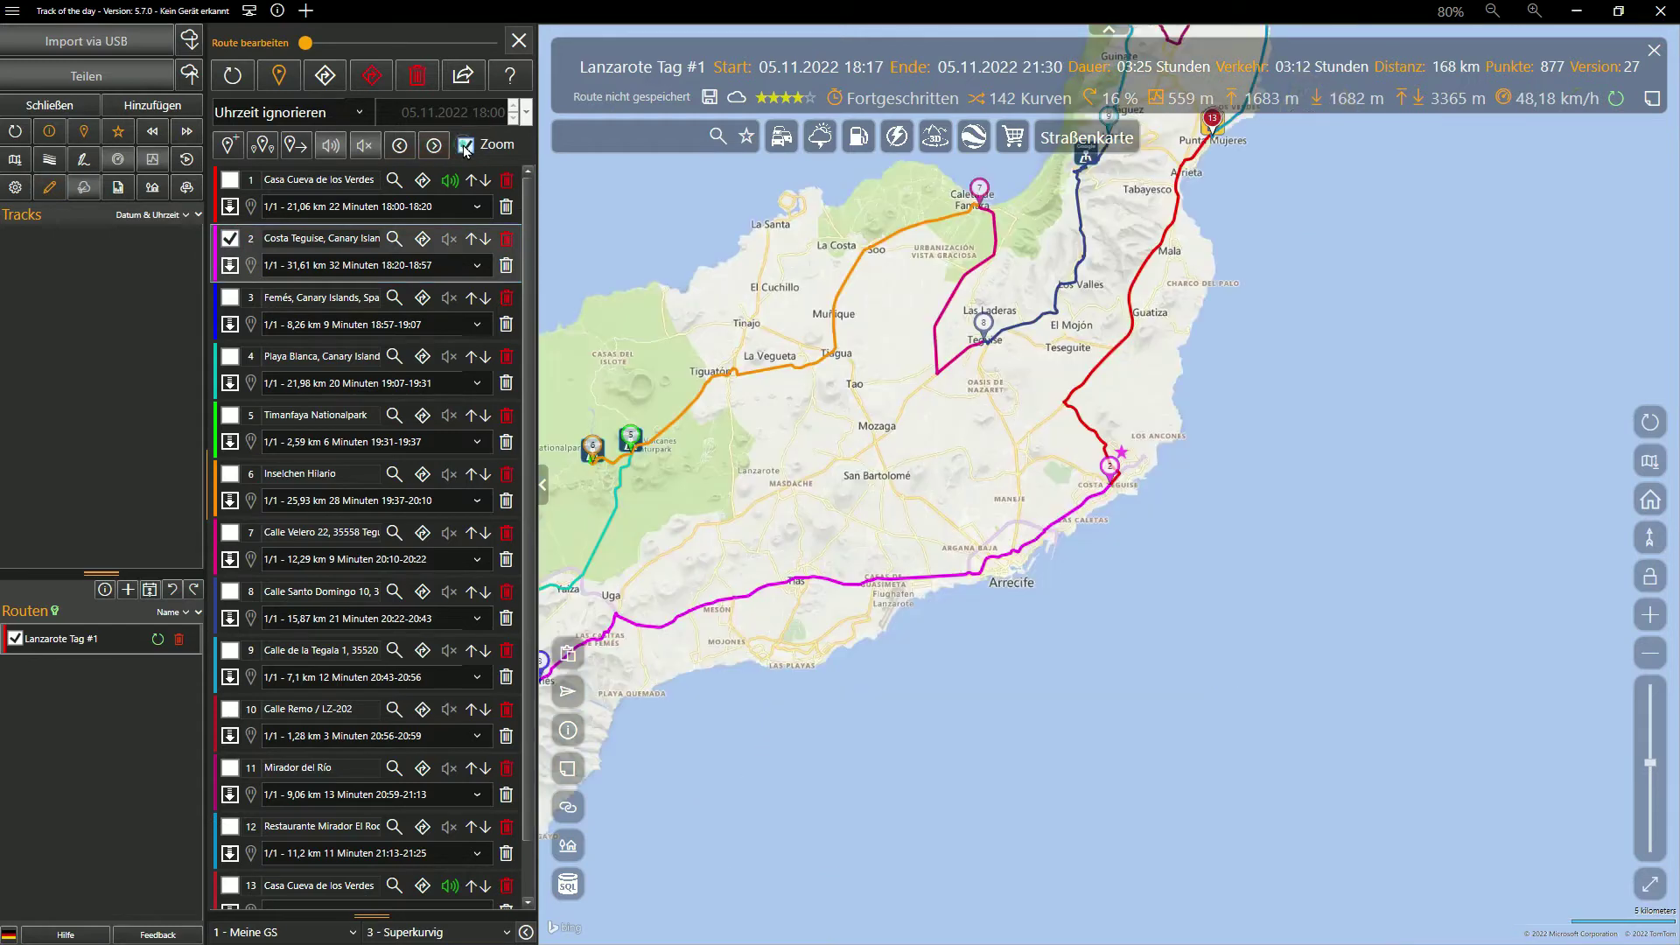
click(402, 148)
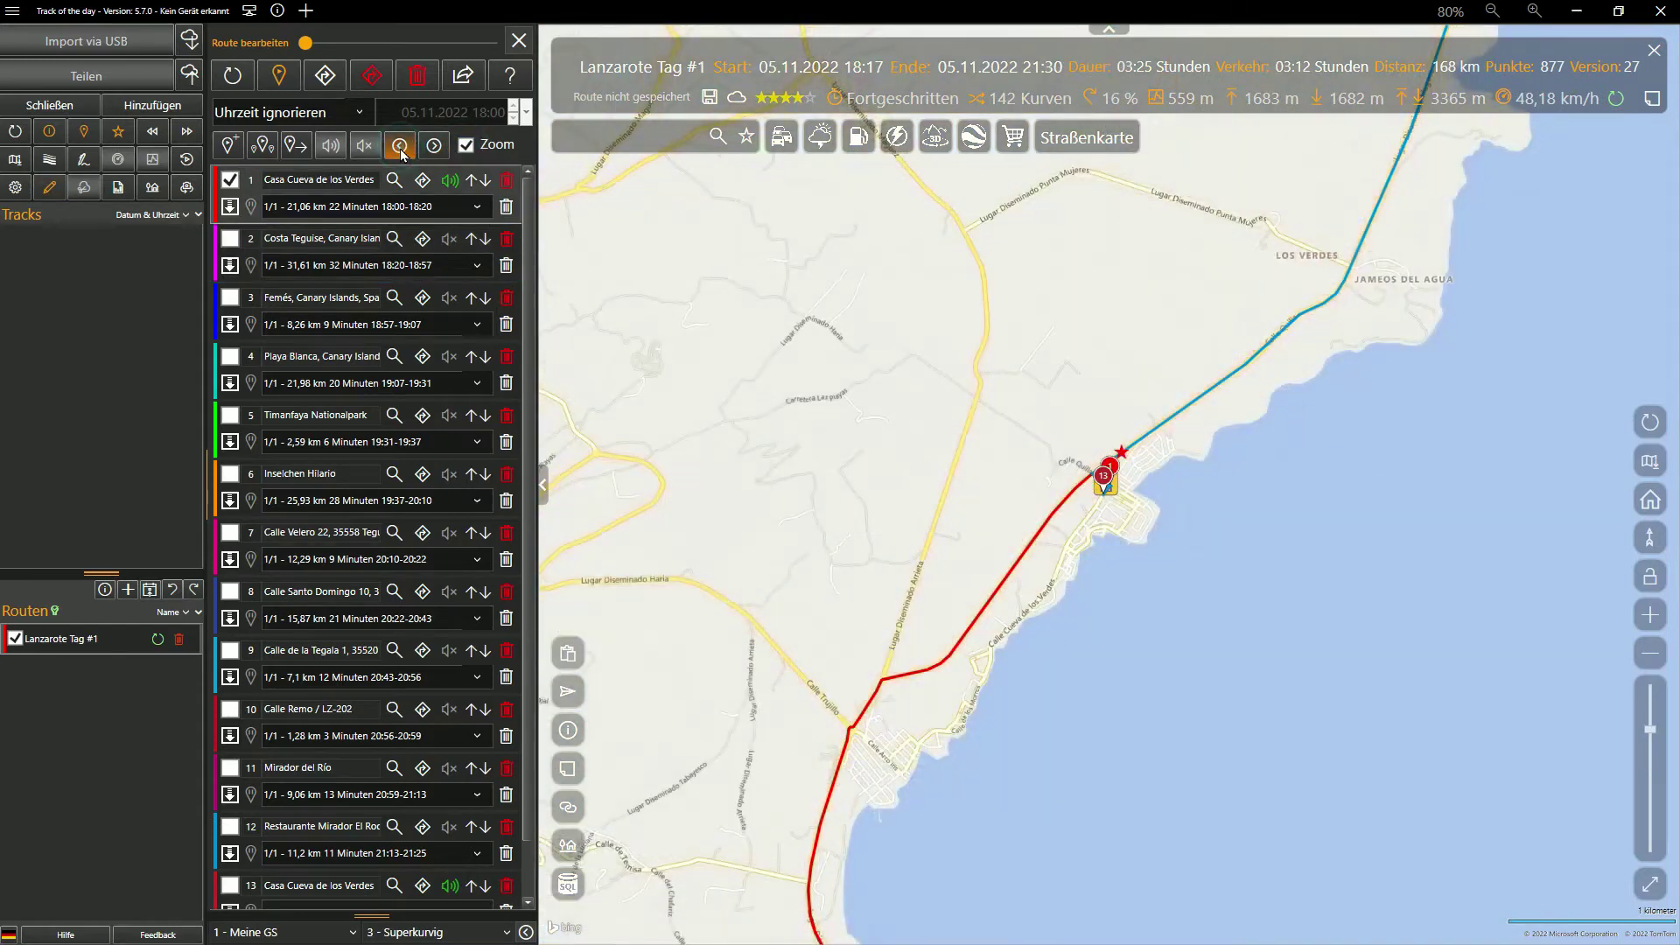
Set the timing mode to Abfahrt with departure date 02.01.2023 and recalculate the route
click(361, 113)
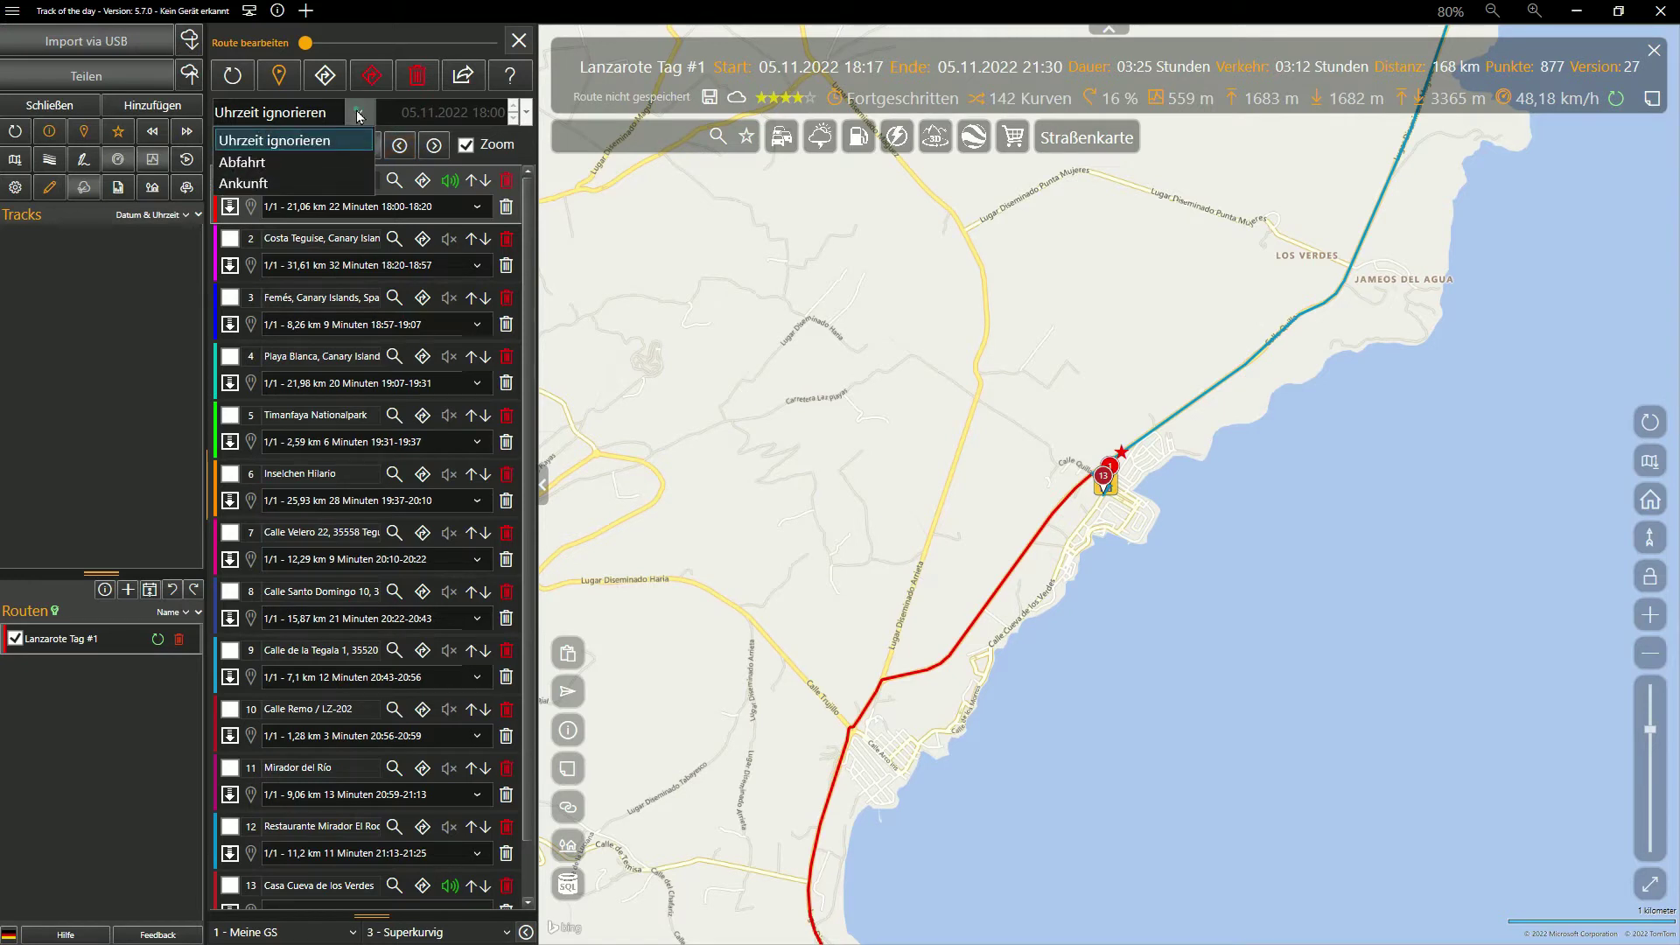
click(254, 162)
click(526, 112)
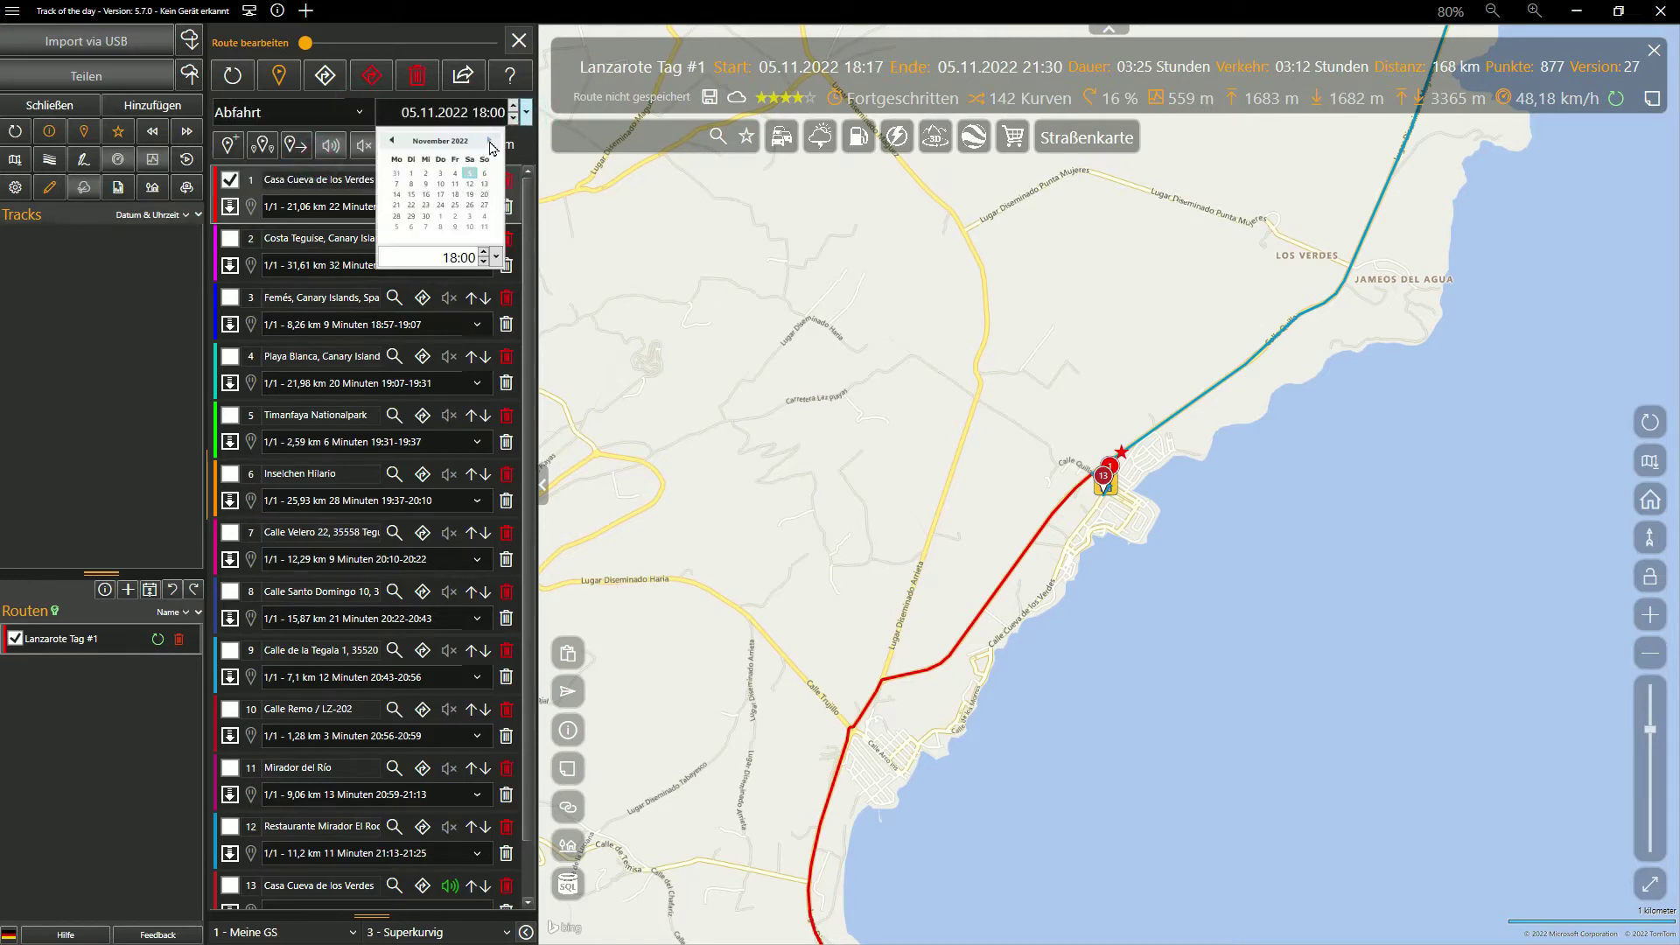
click(399, 183)
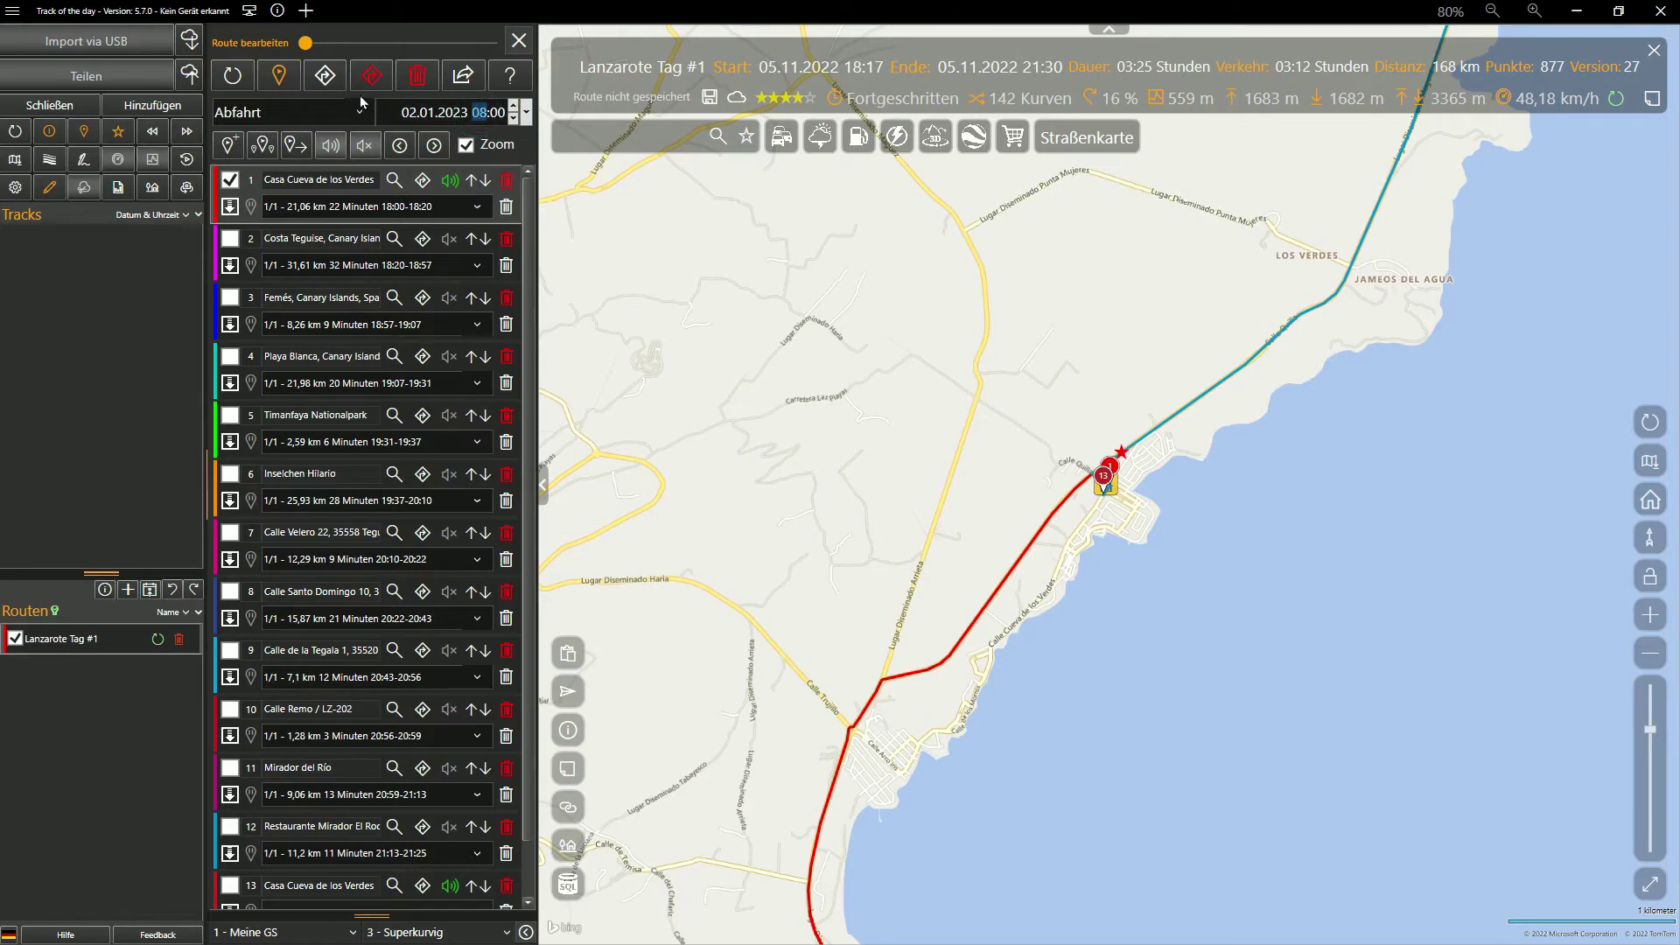
click(327, 78)
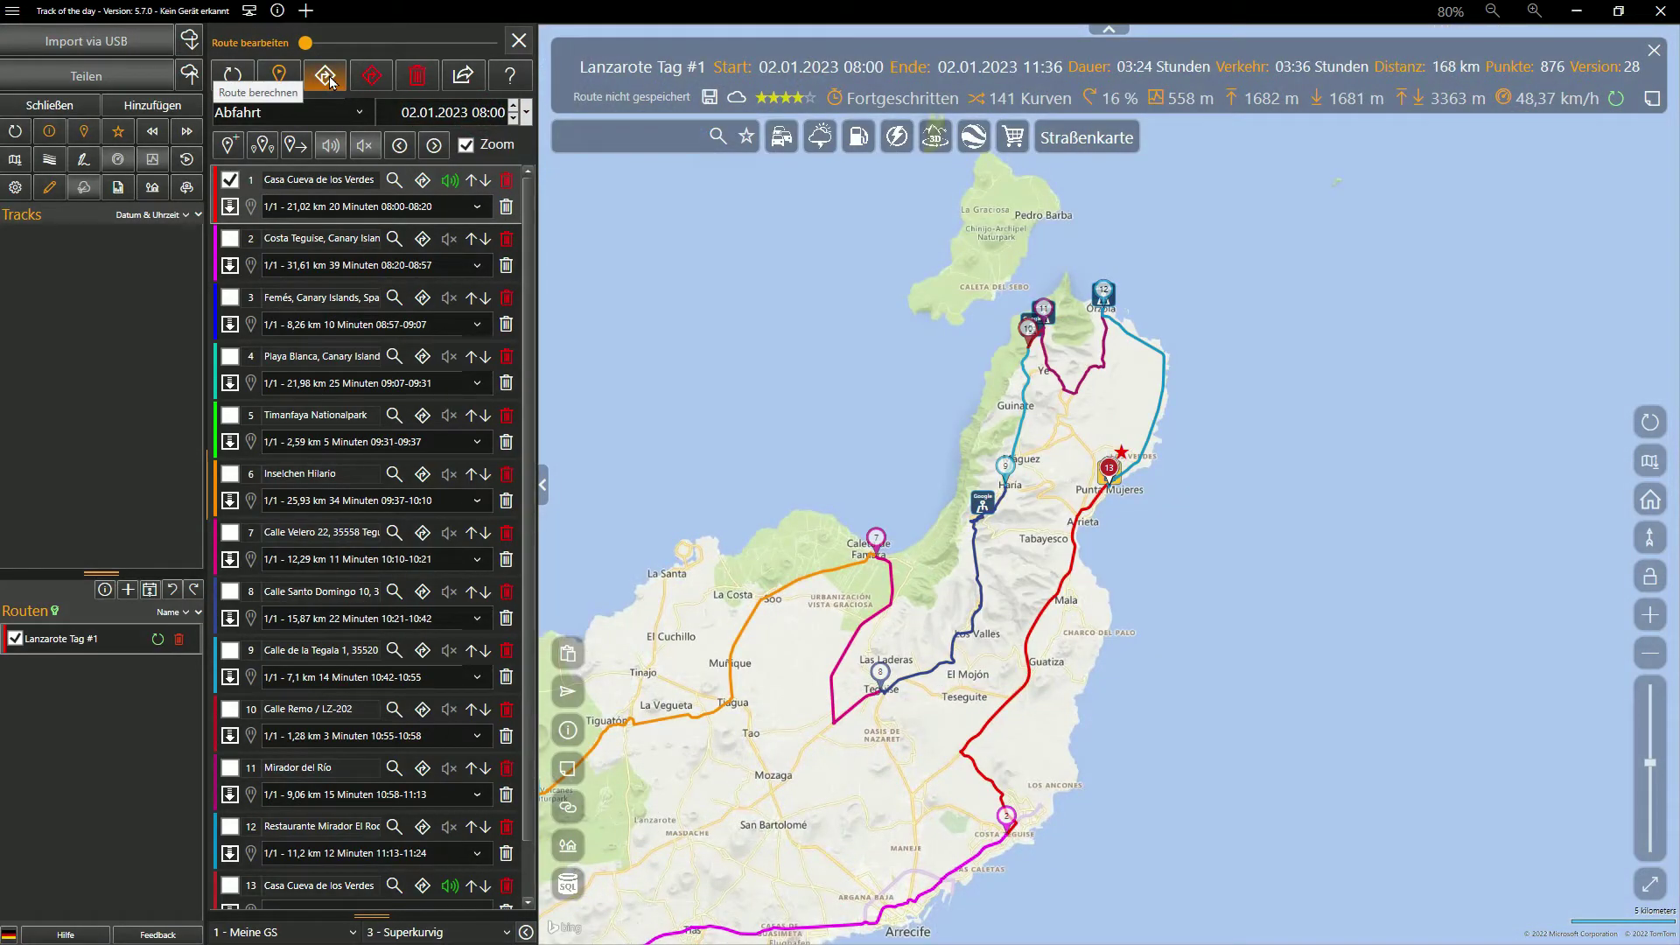
Add a 30-minute pause at Costa Teguise and a 60-minute pause at Playa Blanca
click(232, 245)
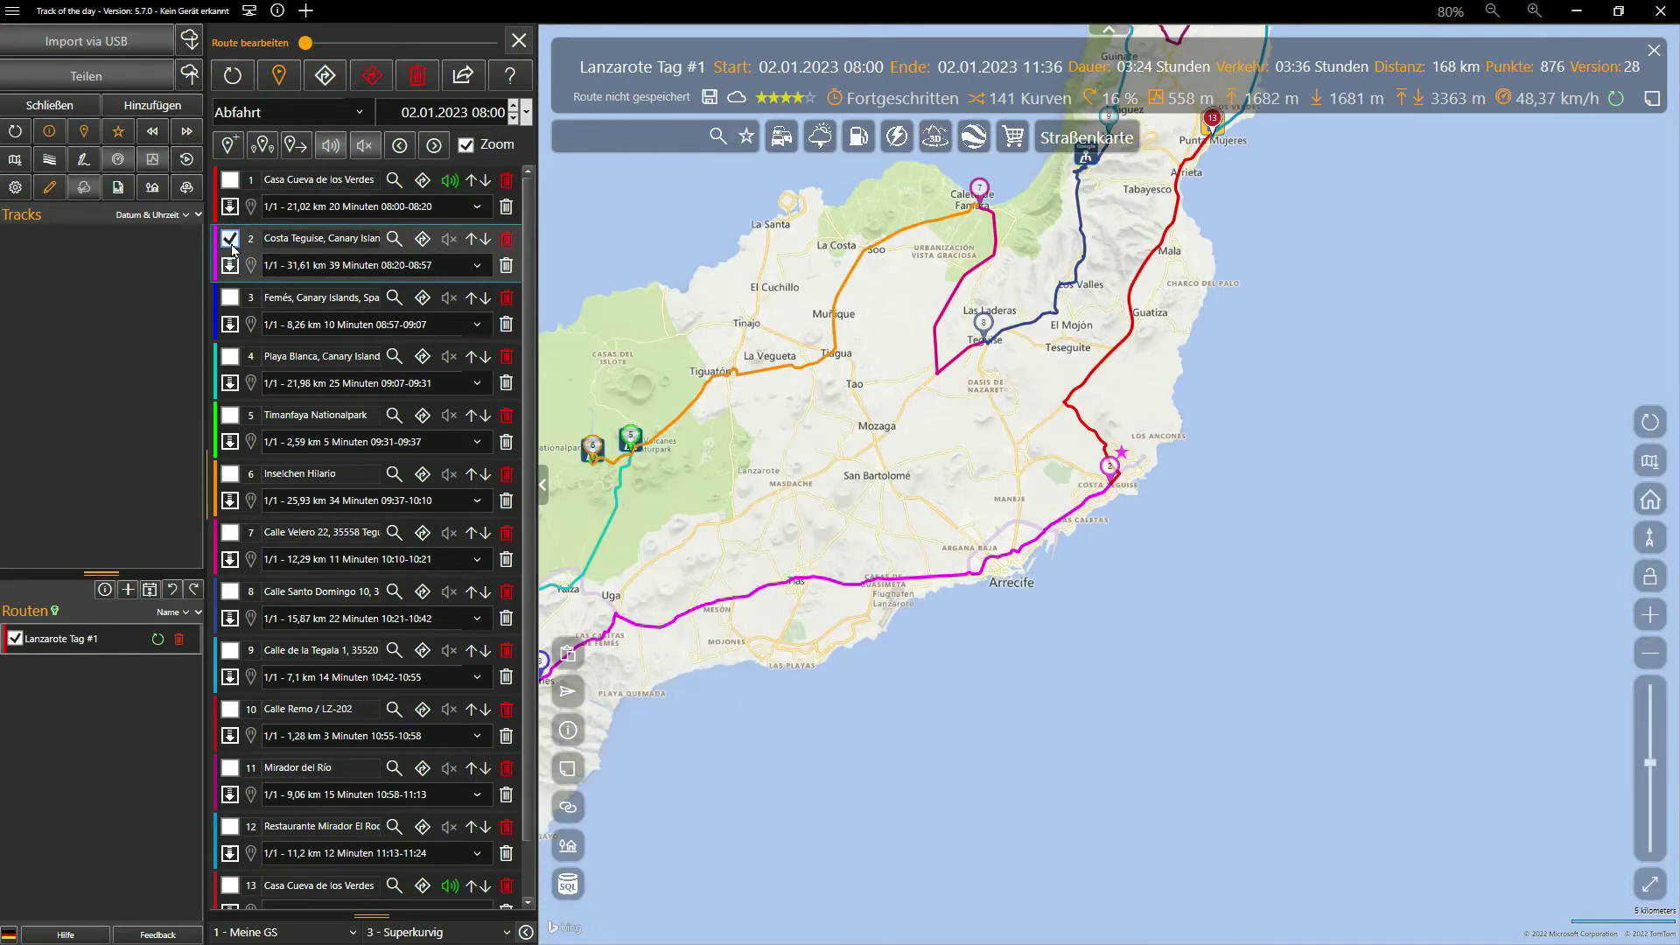
click(248, 266)
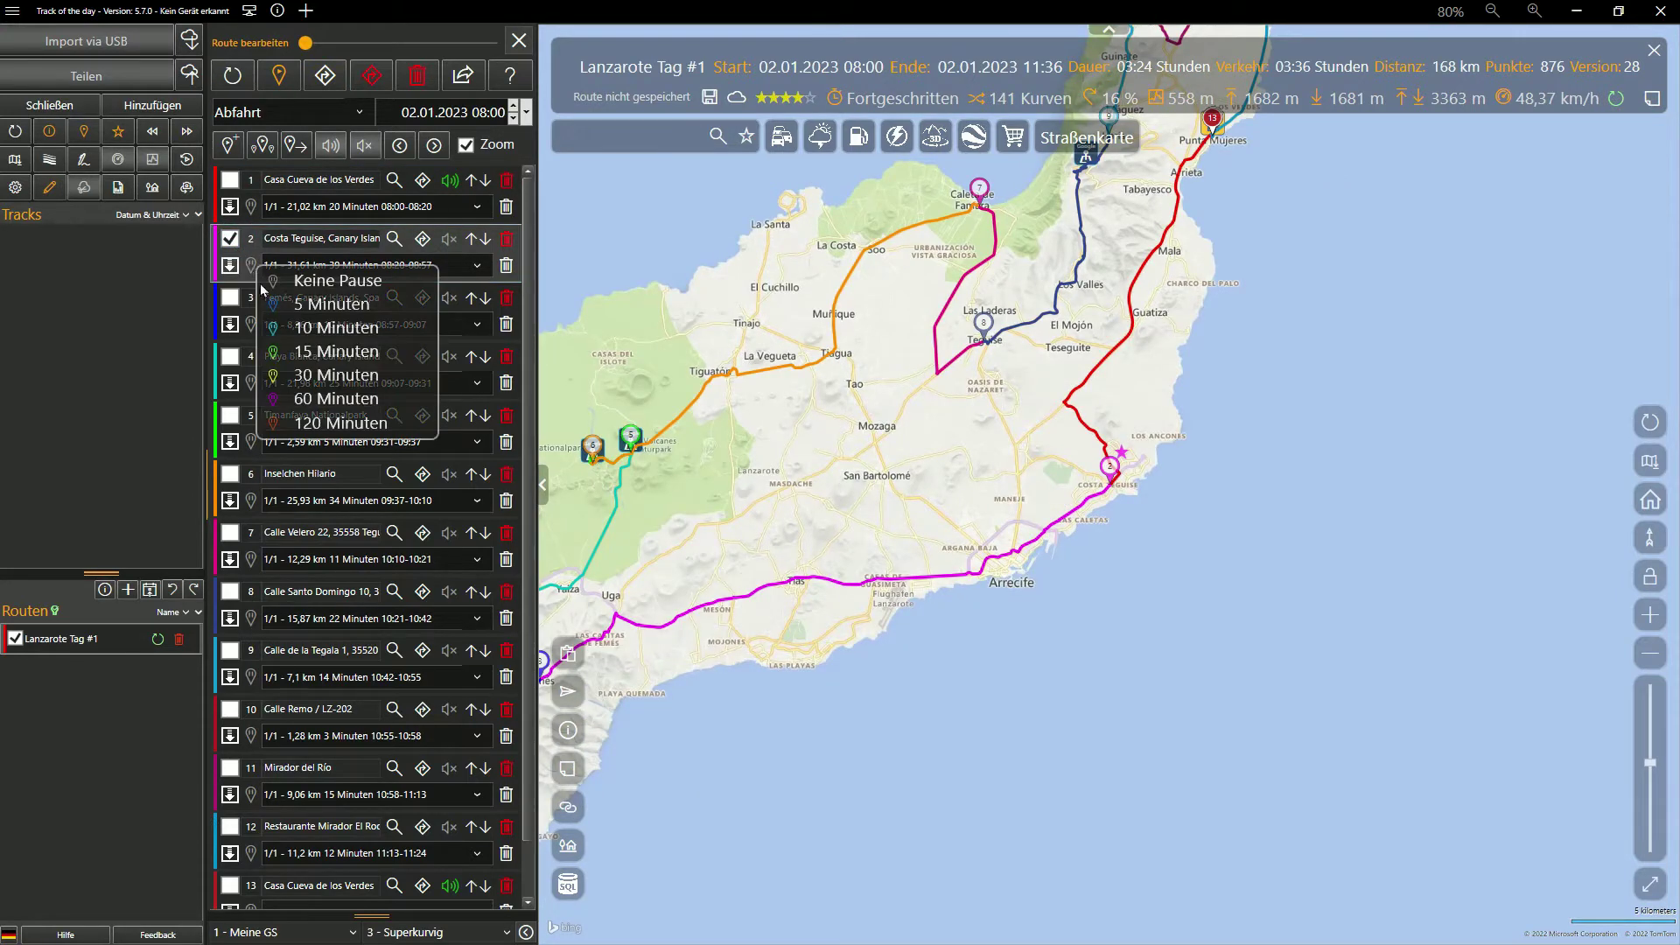
click(308, 377)
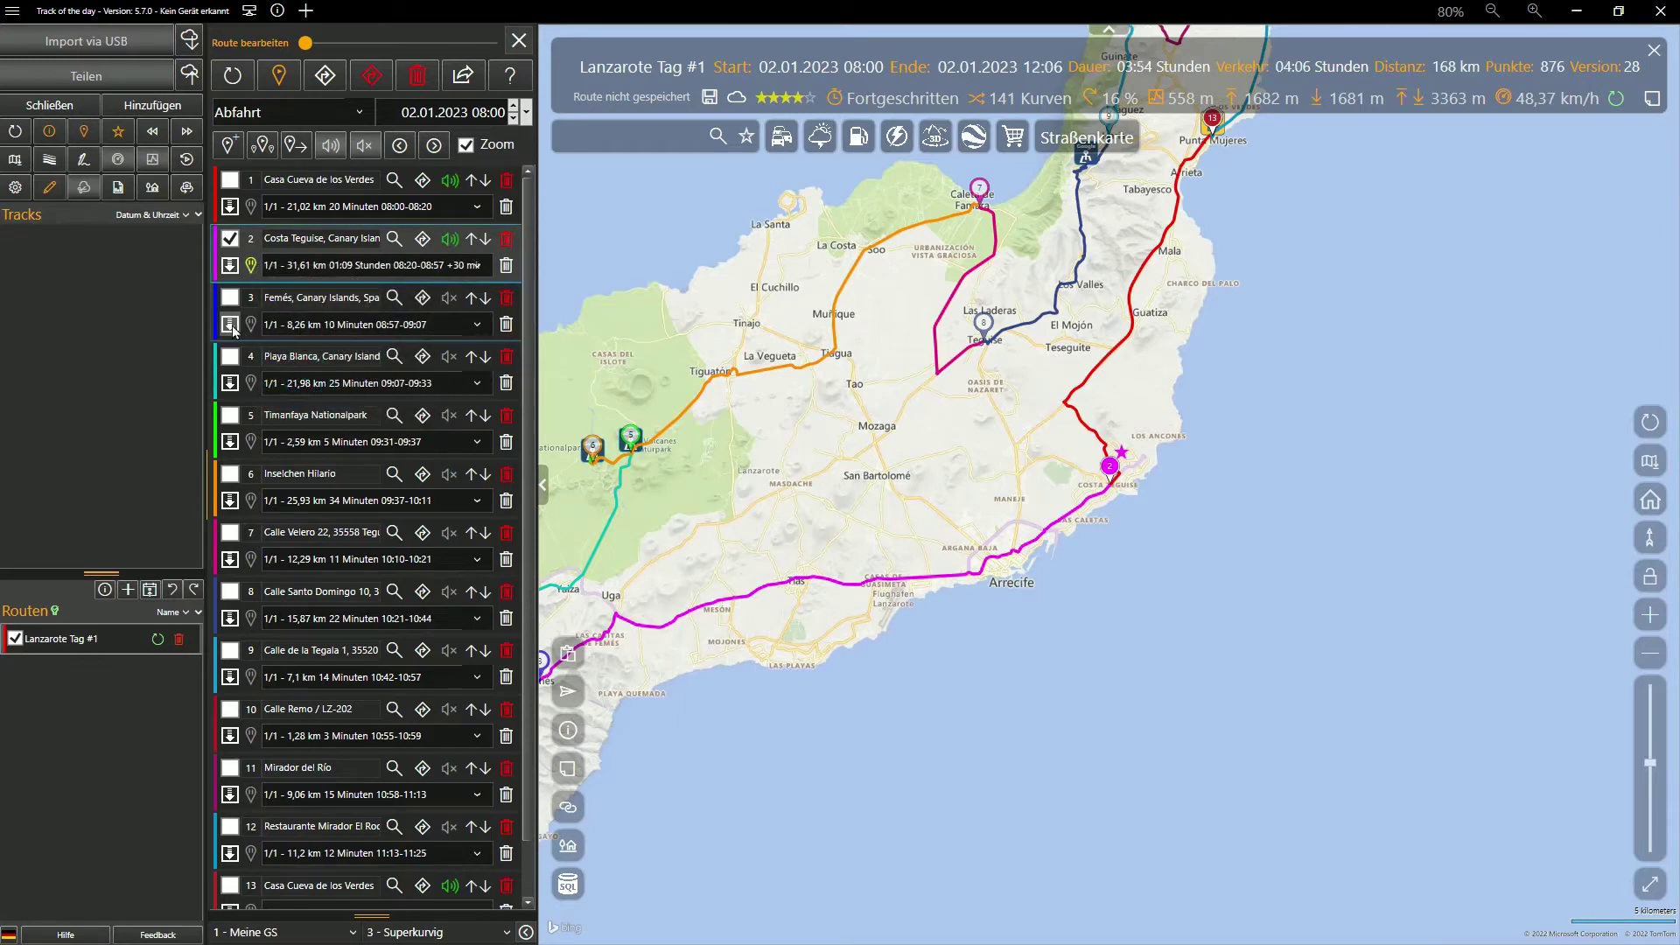
click(231, 298)
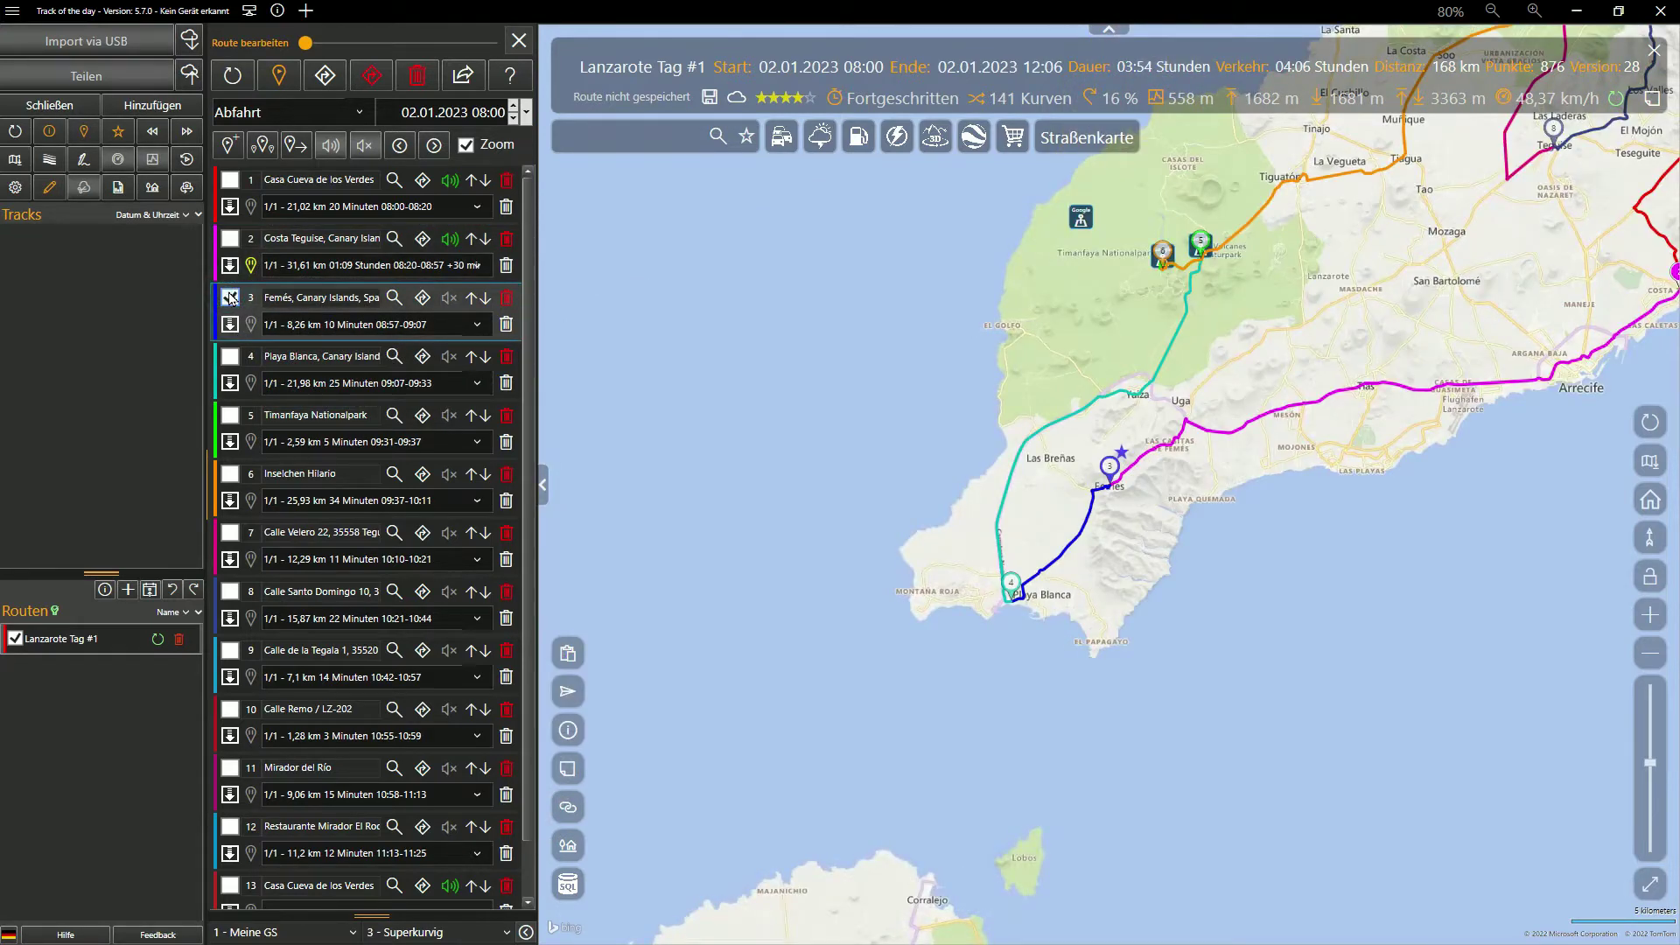
click(230, 359)
click(251, 382)
click(289, 517)
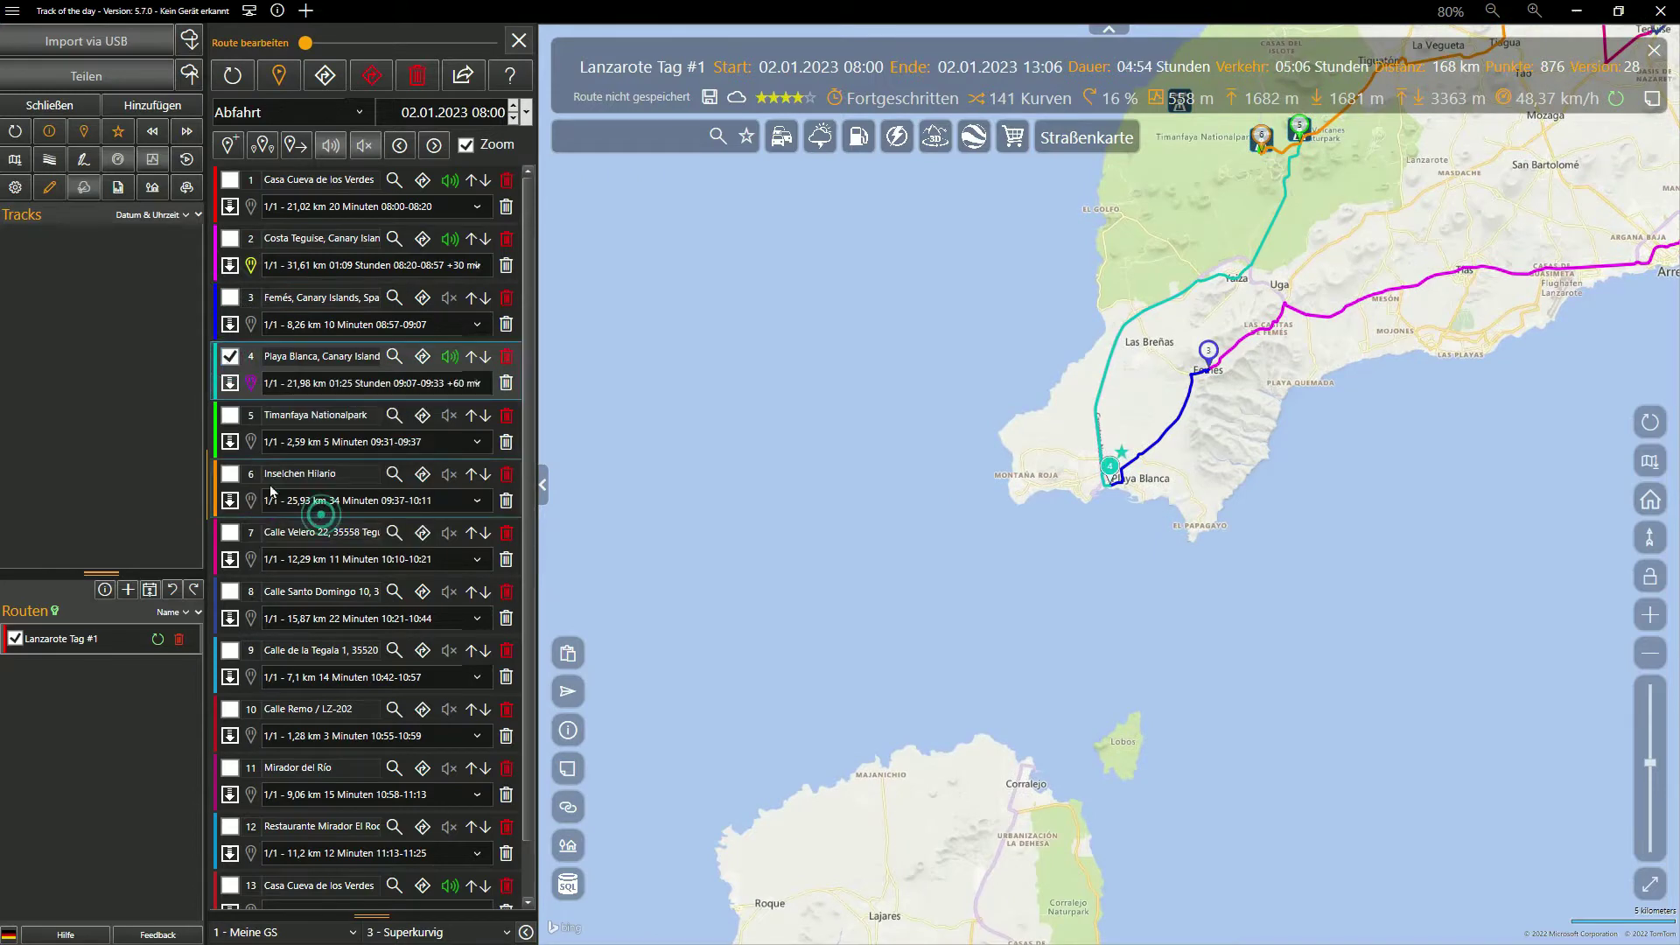
Add a 120-minute pause at stop 6 and a 60-minute pause at stop 7 on Calle Velero
click(231, 417)
click(230, 473)
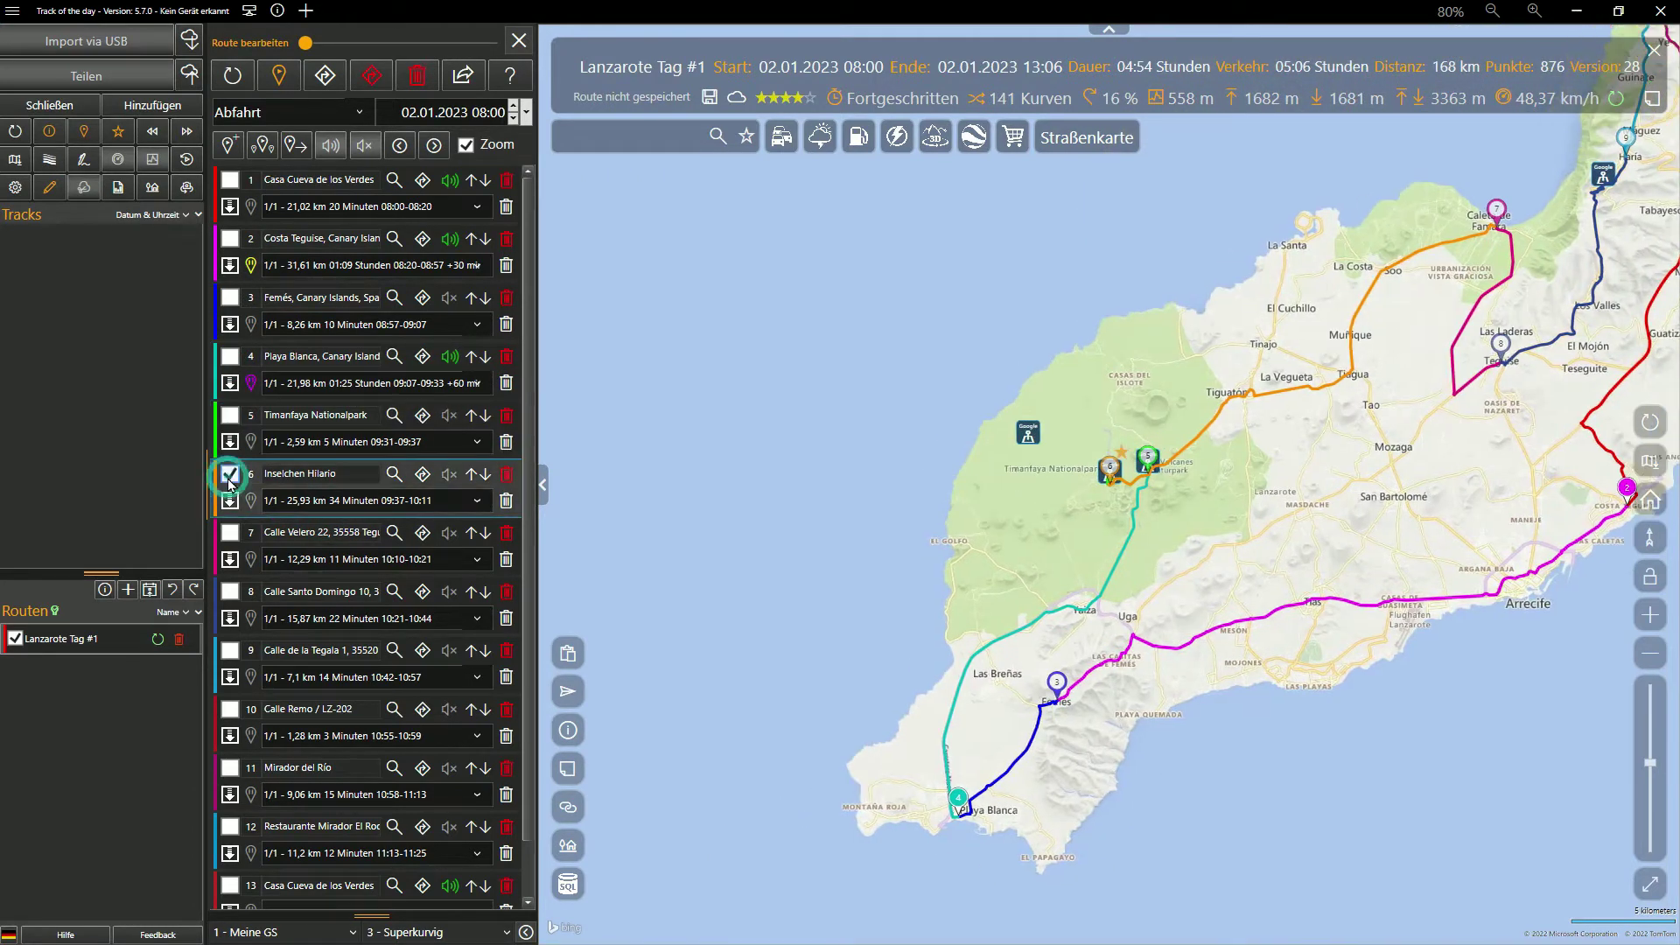
click(251, 501)
click(298, 685)
click(230, 532)
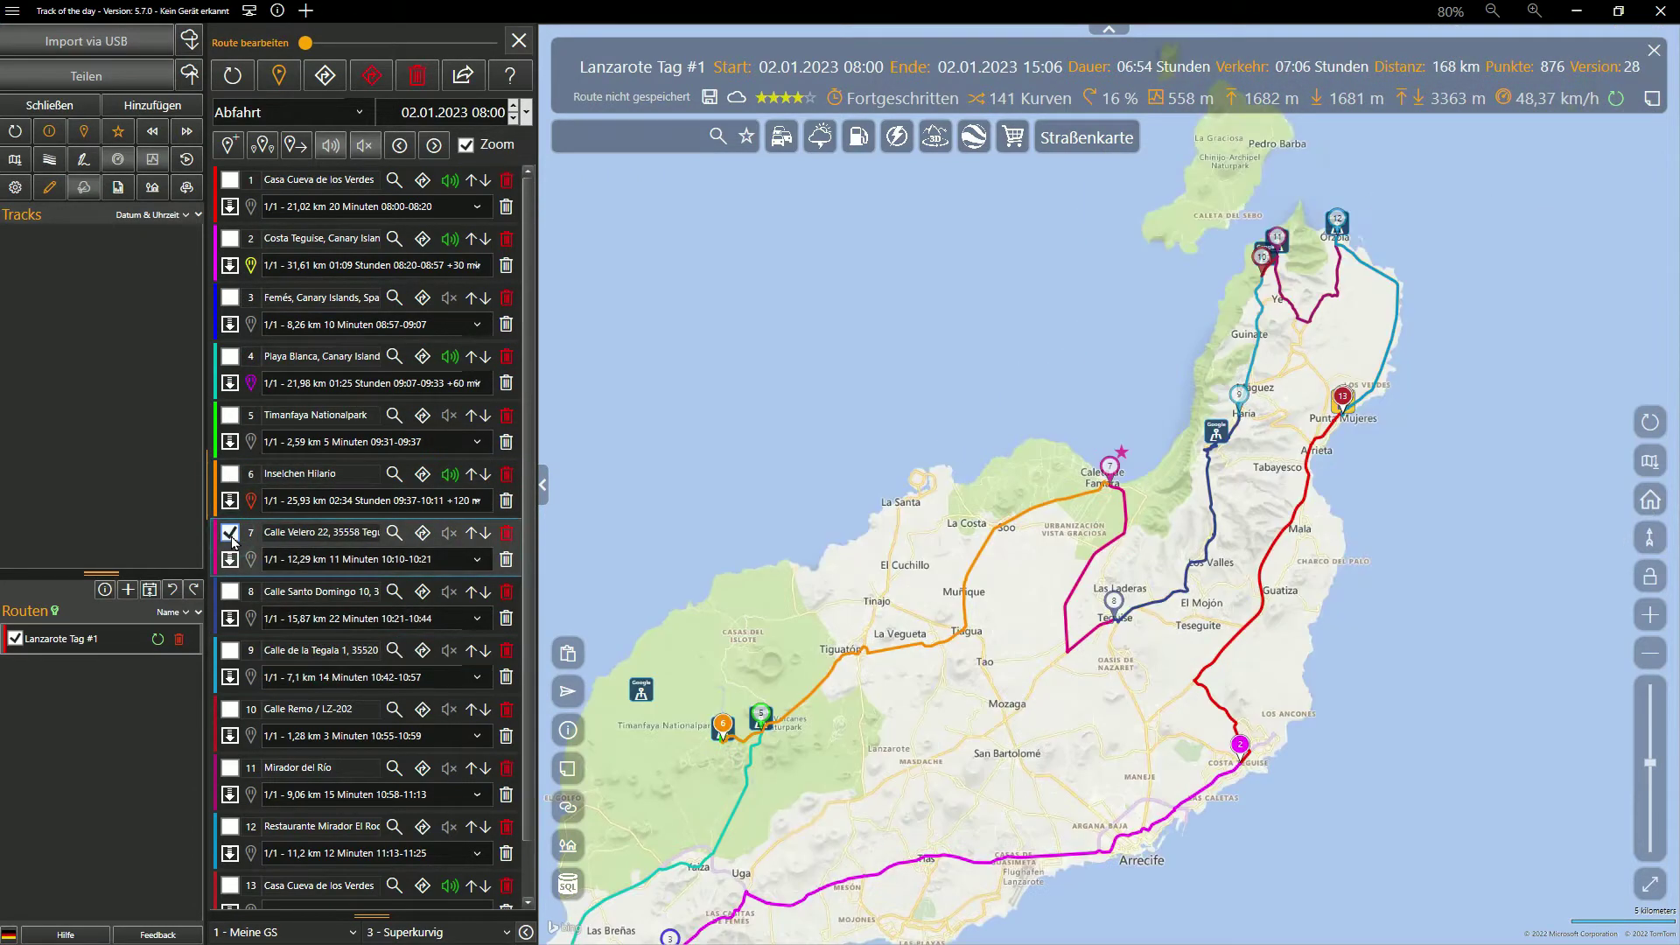
click(251, 559)
click(289, 693)
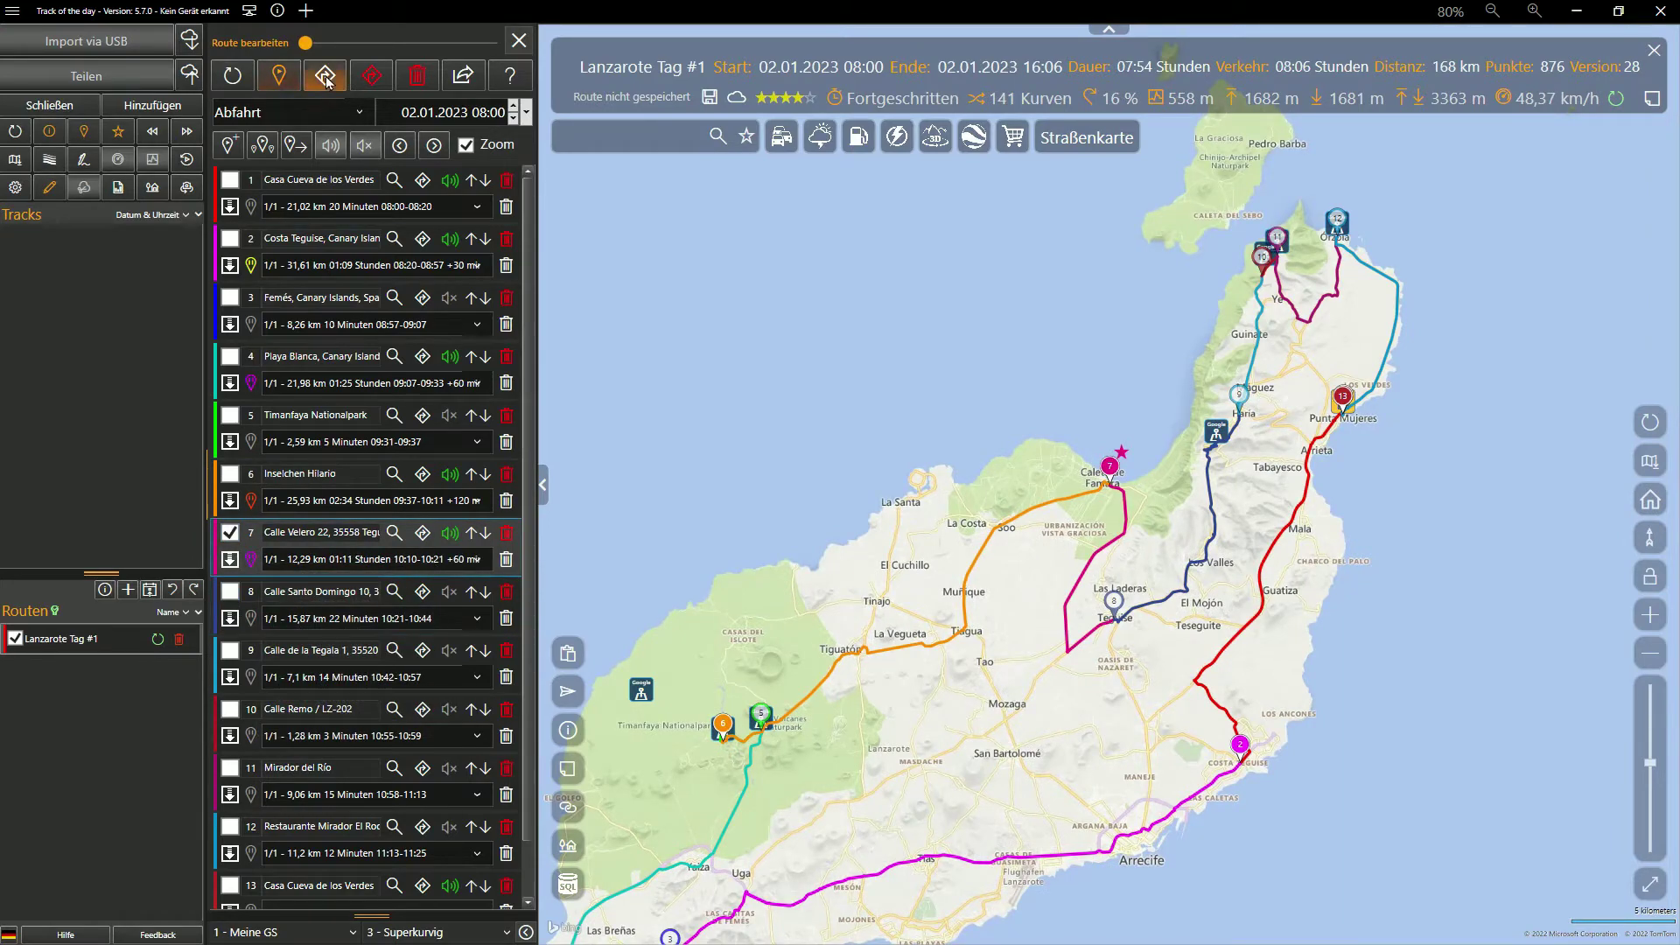
Add a 30-minute pause at stop 8 and a 15-minute pause at stop 9
scroll(322, 489, up, 4)
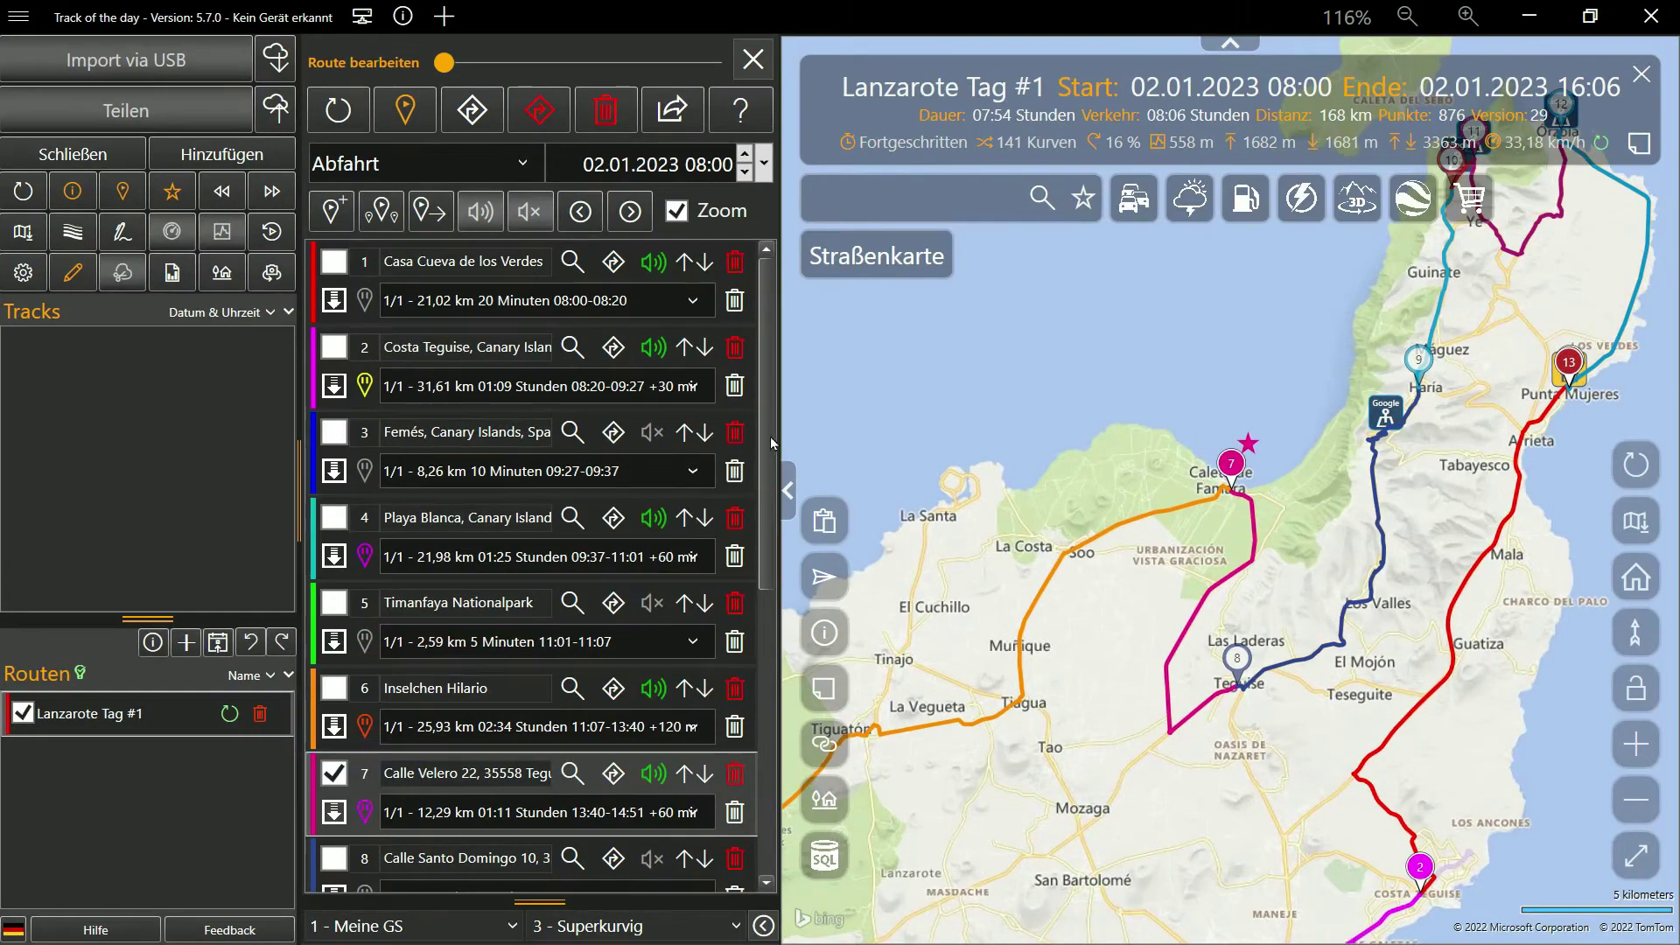
scroll(466, 709, down, 3)
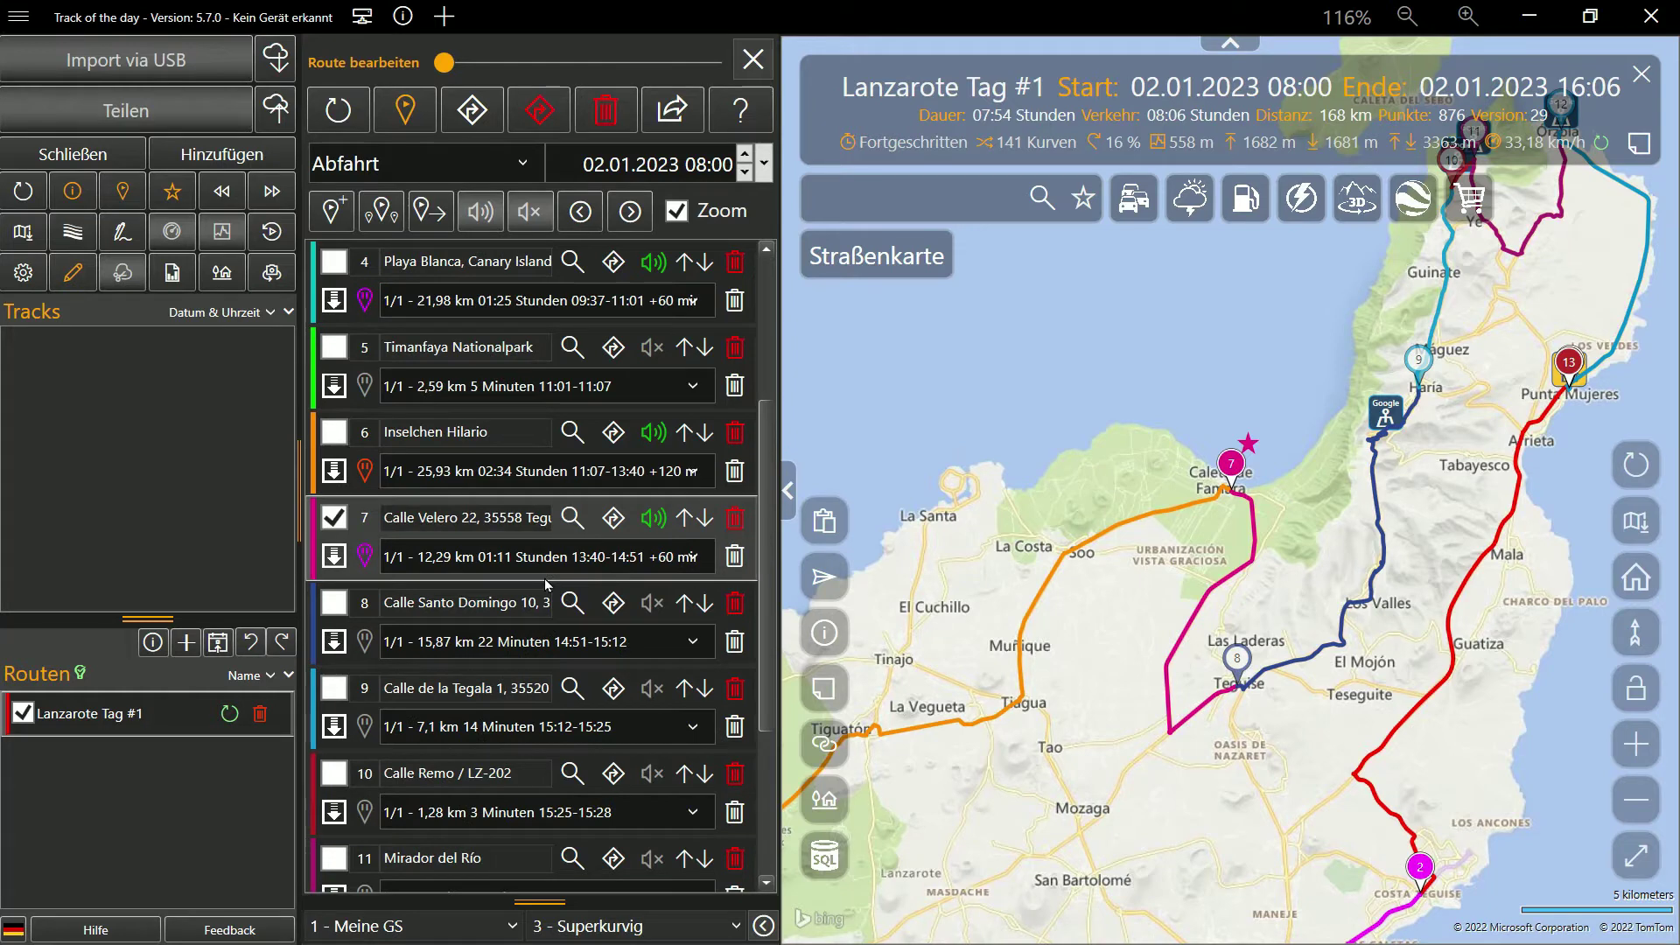
click(337, 609)
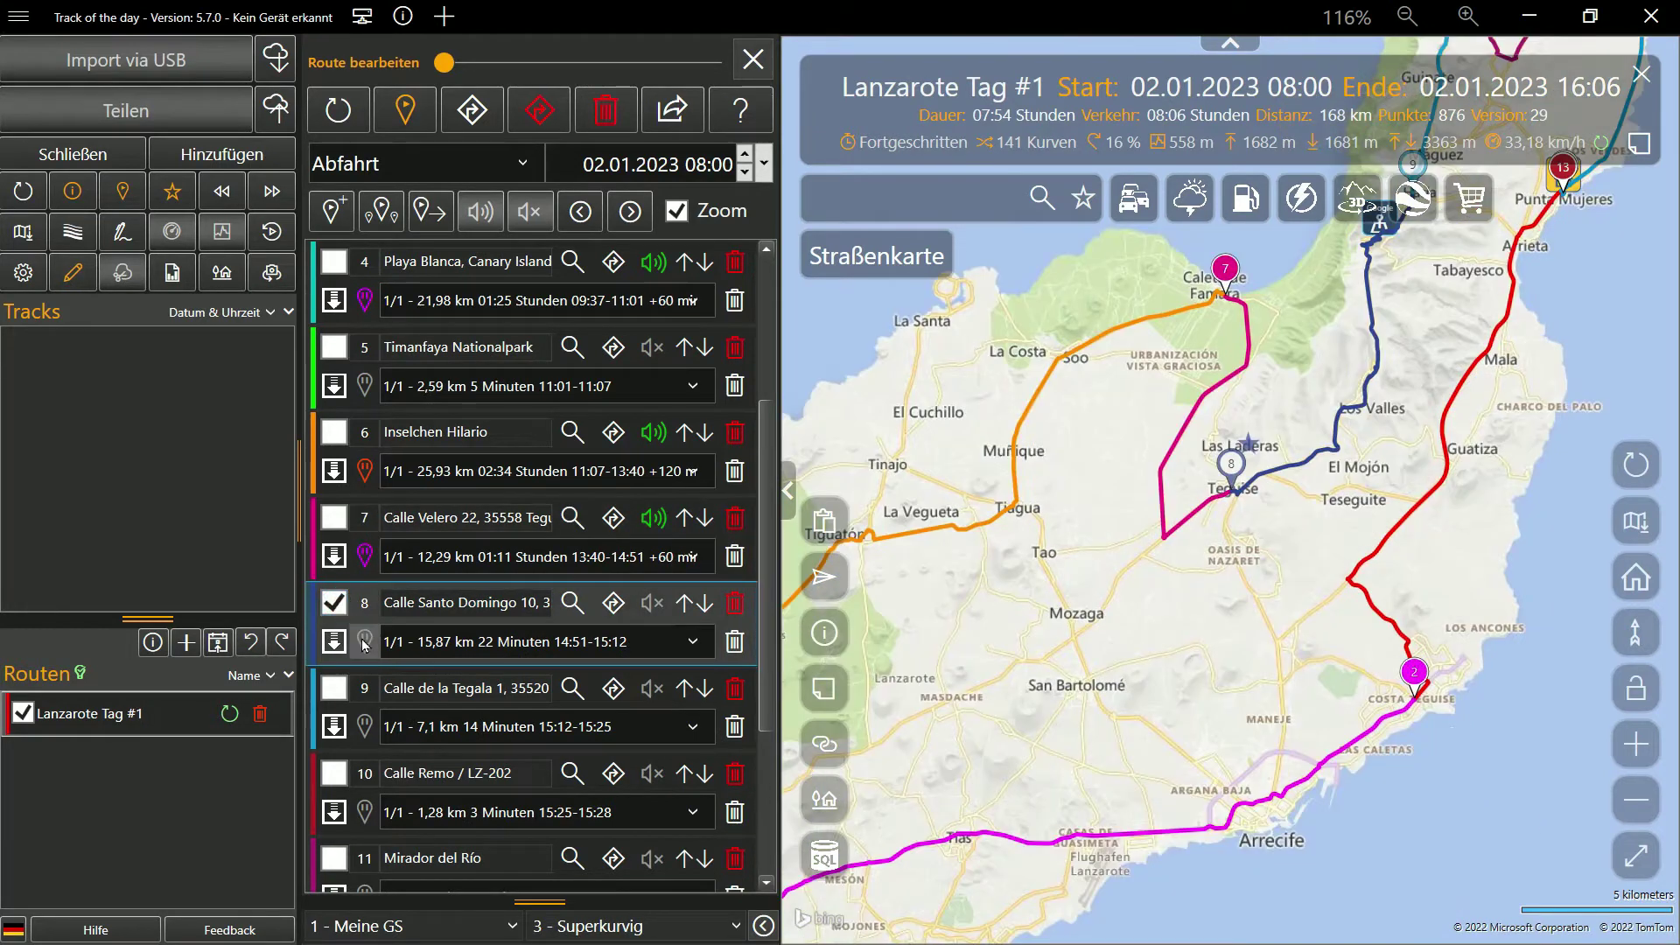
click(365, 641)
click(432, 792)
click(333, 689)
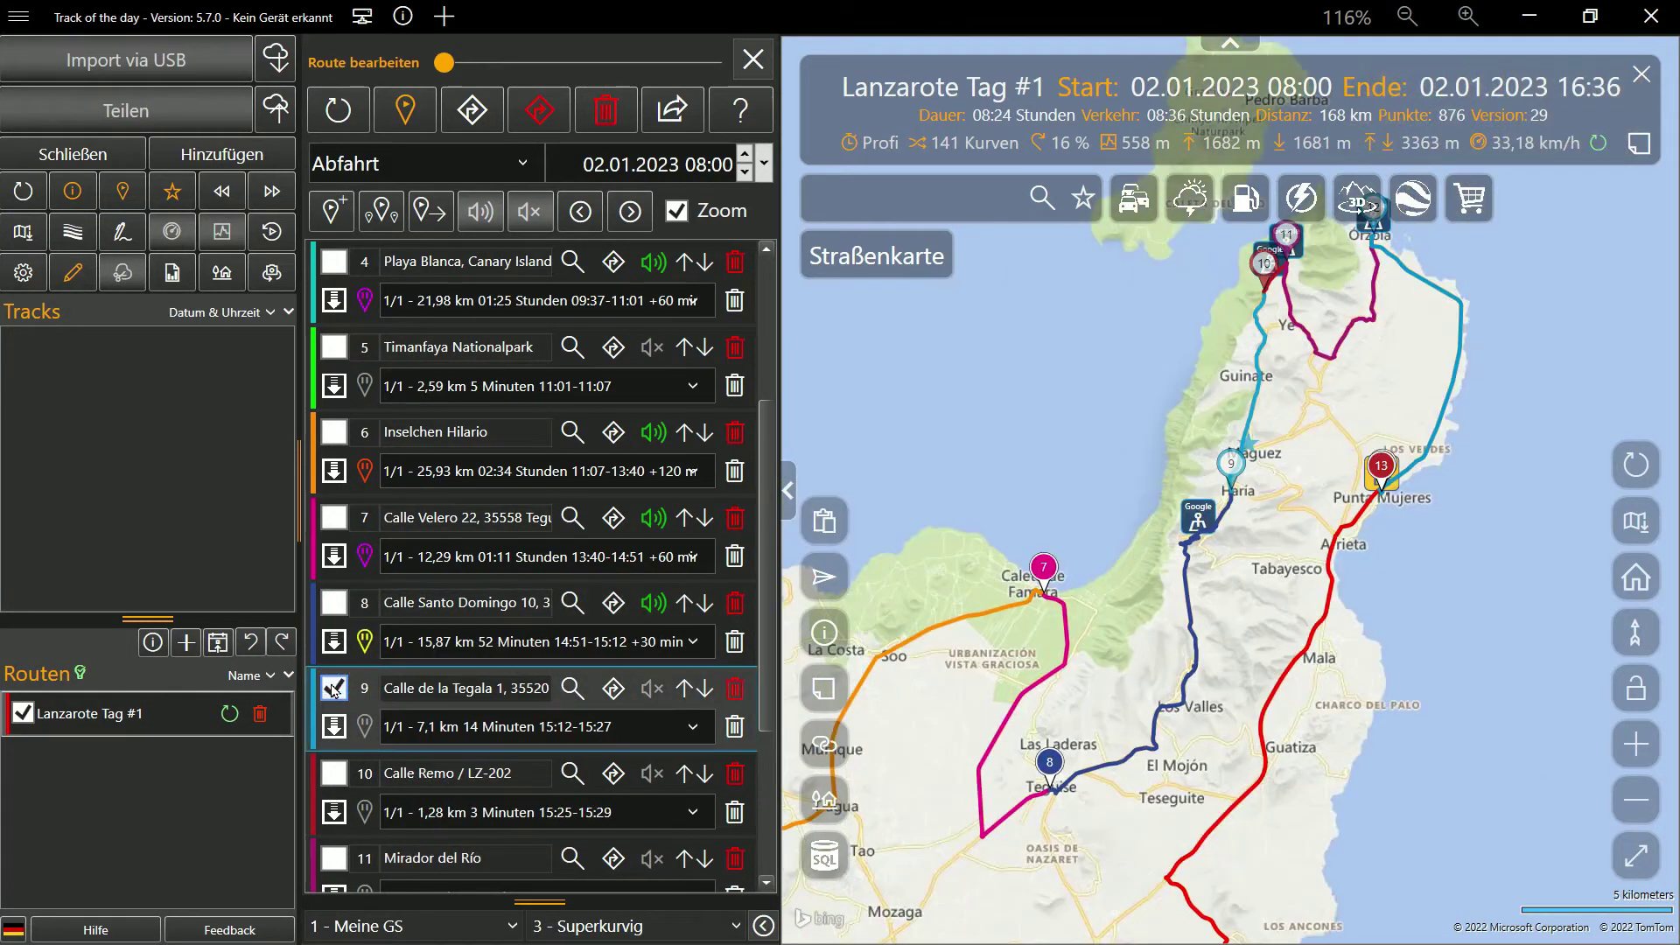
click(365, 726)
click(438, 610)
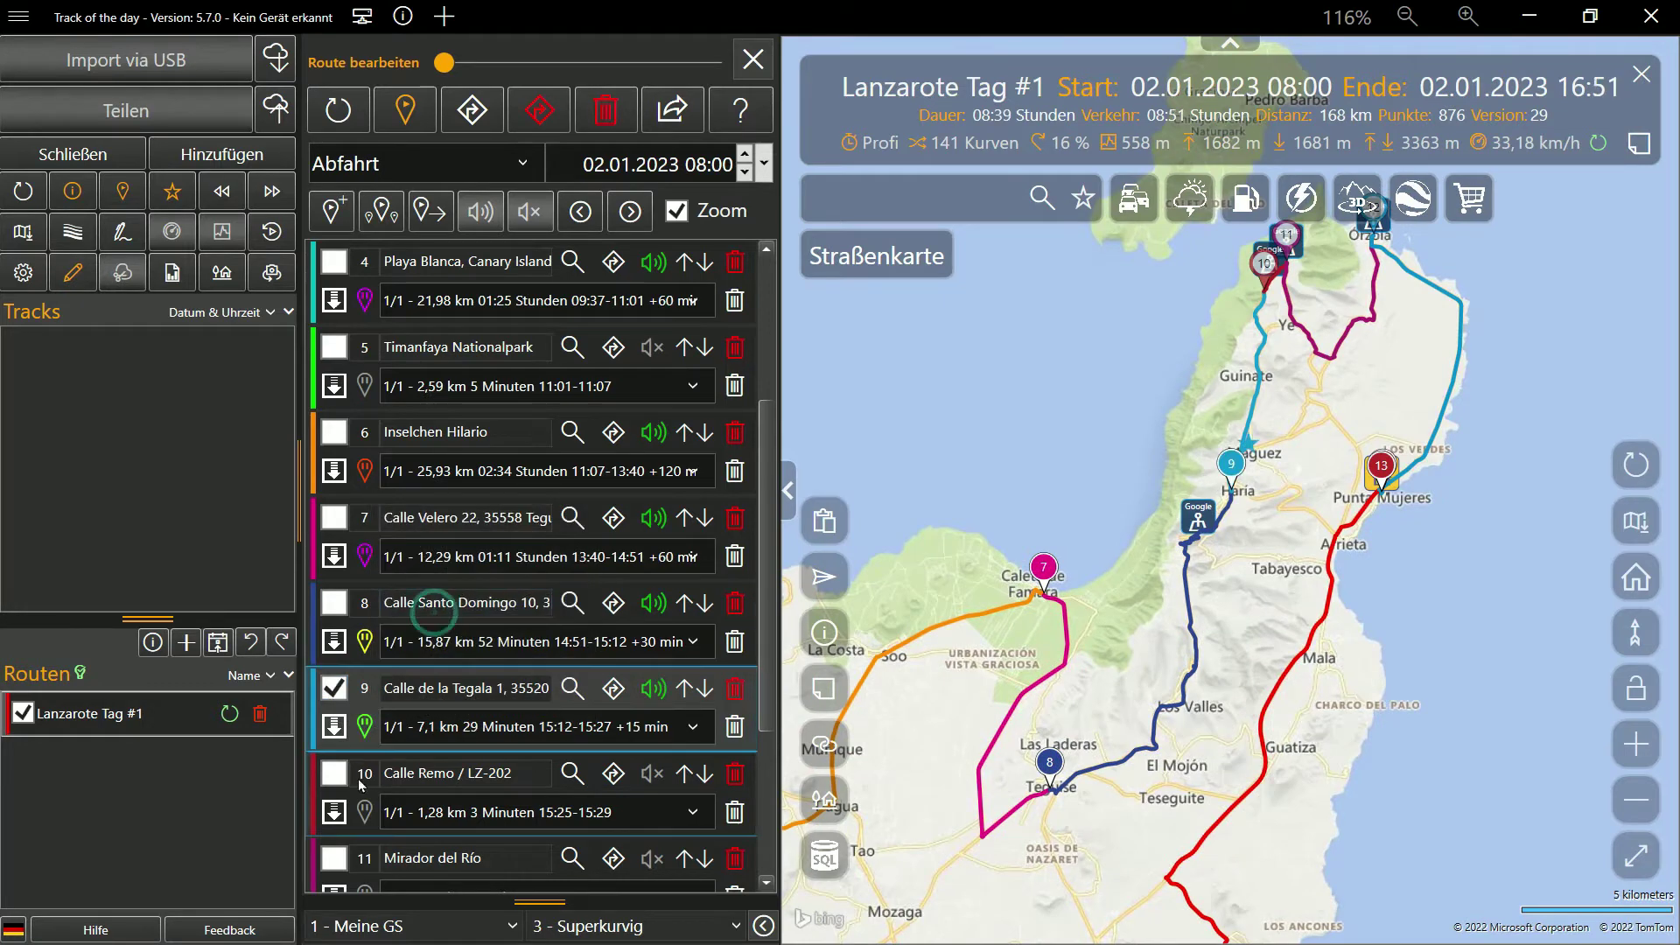
Add a 60-minute pause at Mirador del Río and a 120-minute pause at the El Roque restaurant
click(334, 774)
scroll(334, 866, down, 3)
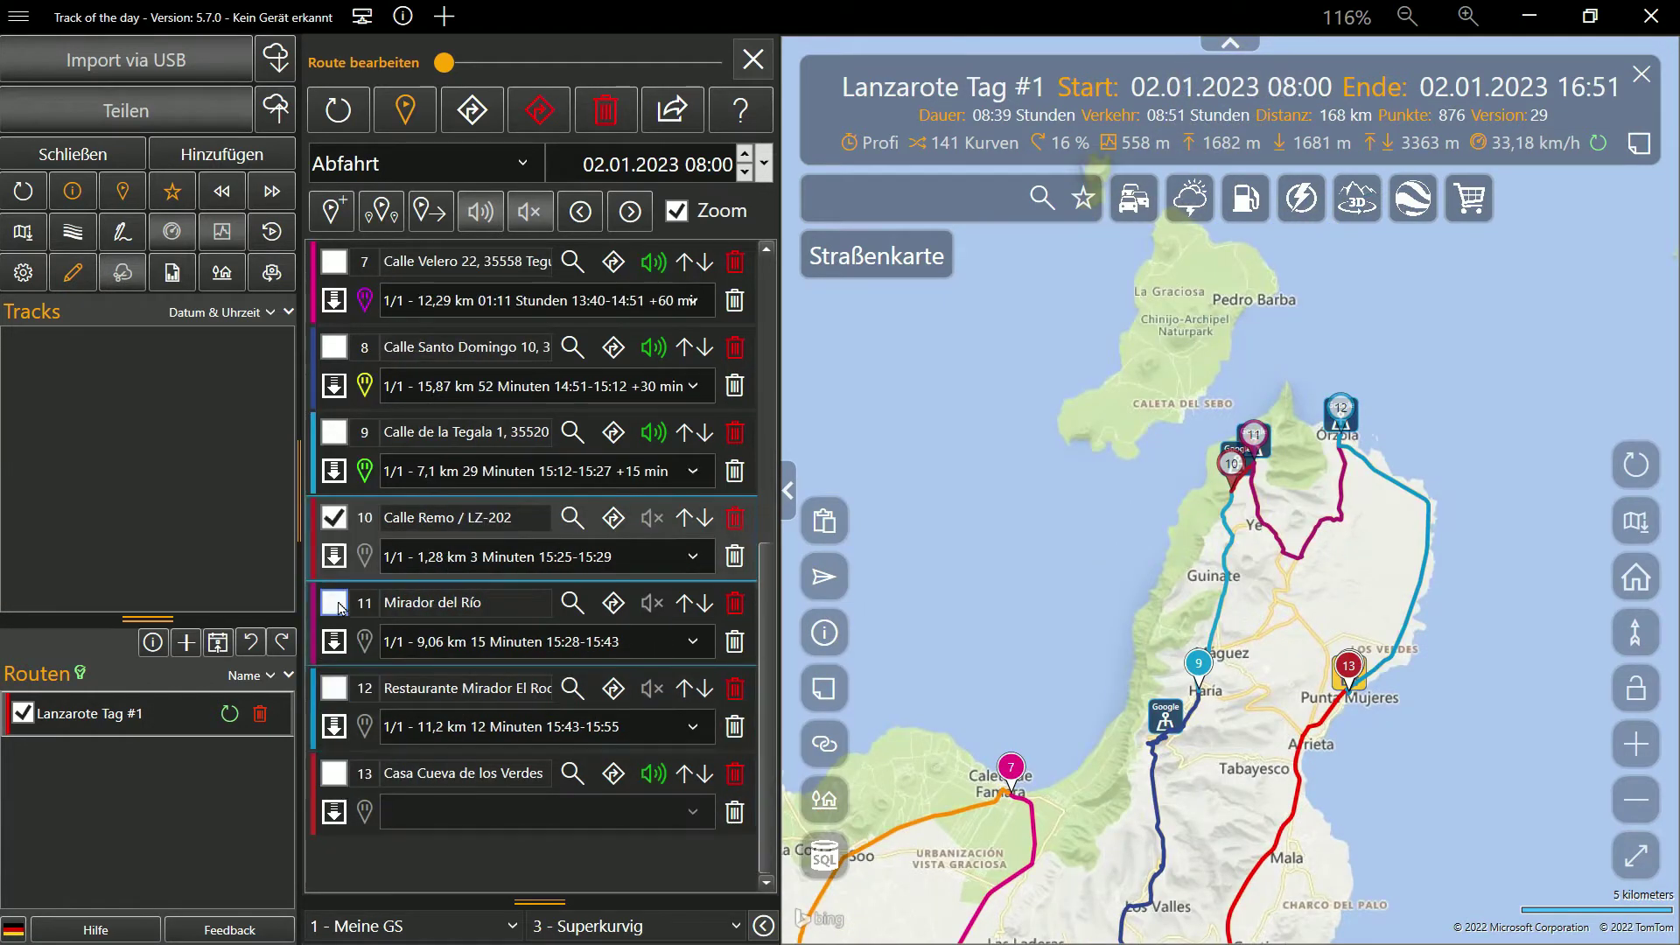
click(334, 602)
click(365, 642)
click(438, 828)
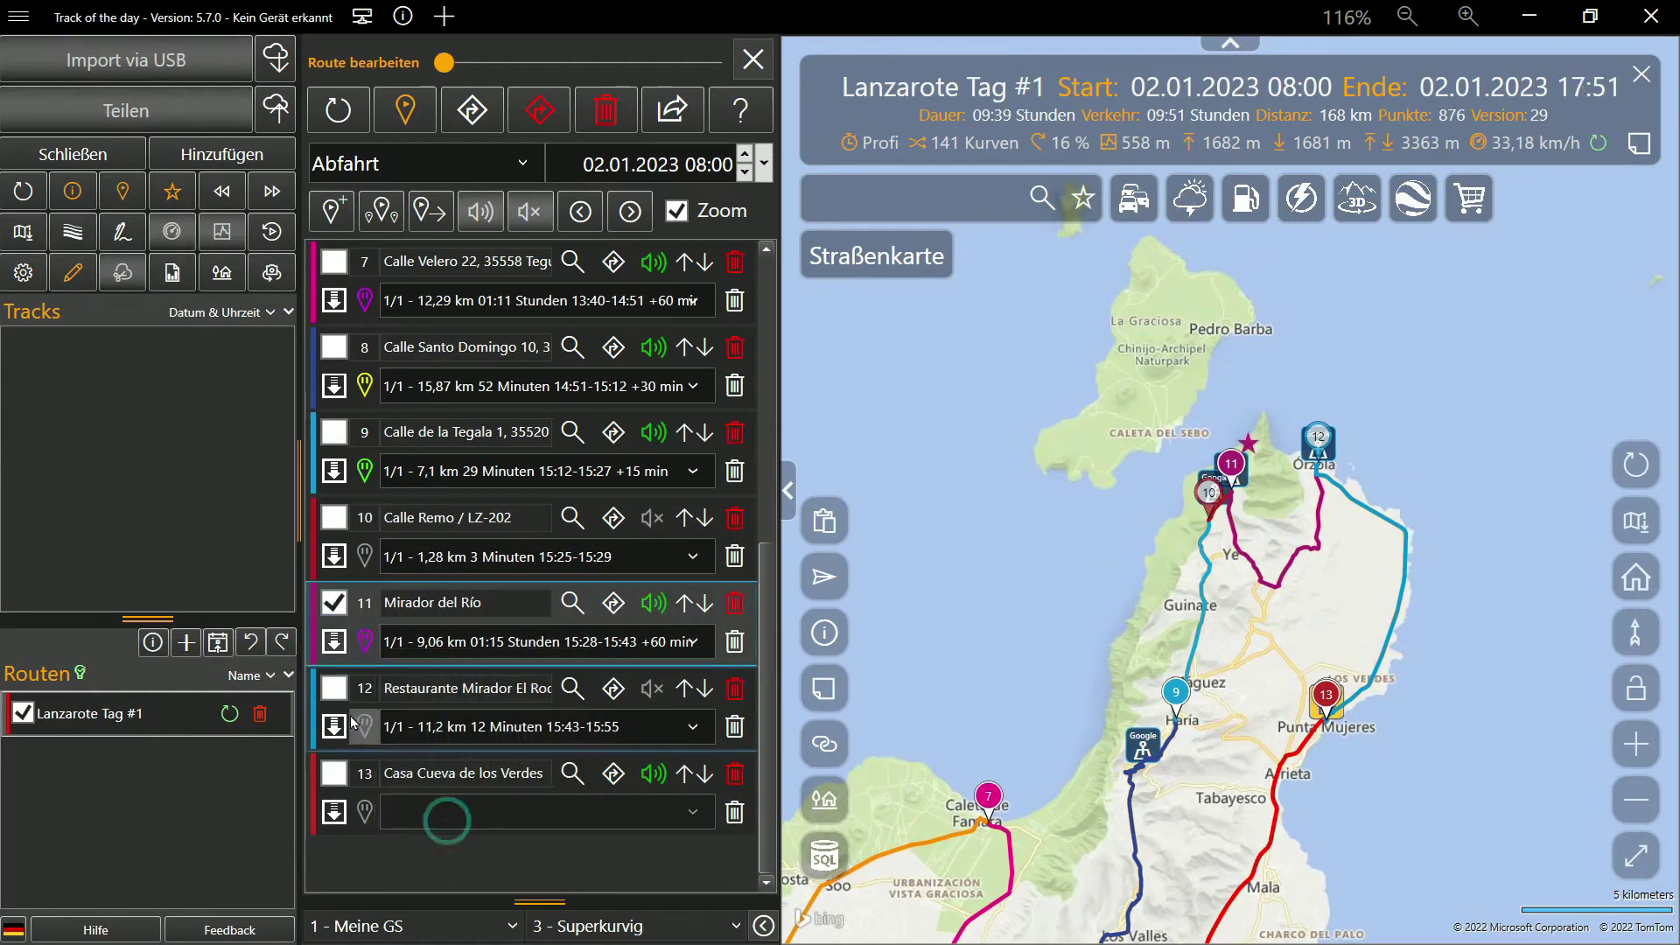
click(333, 688)
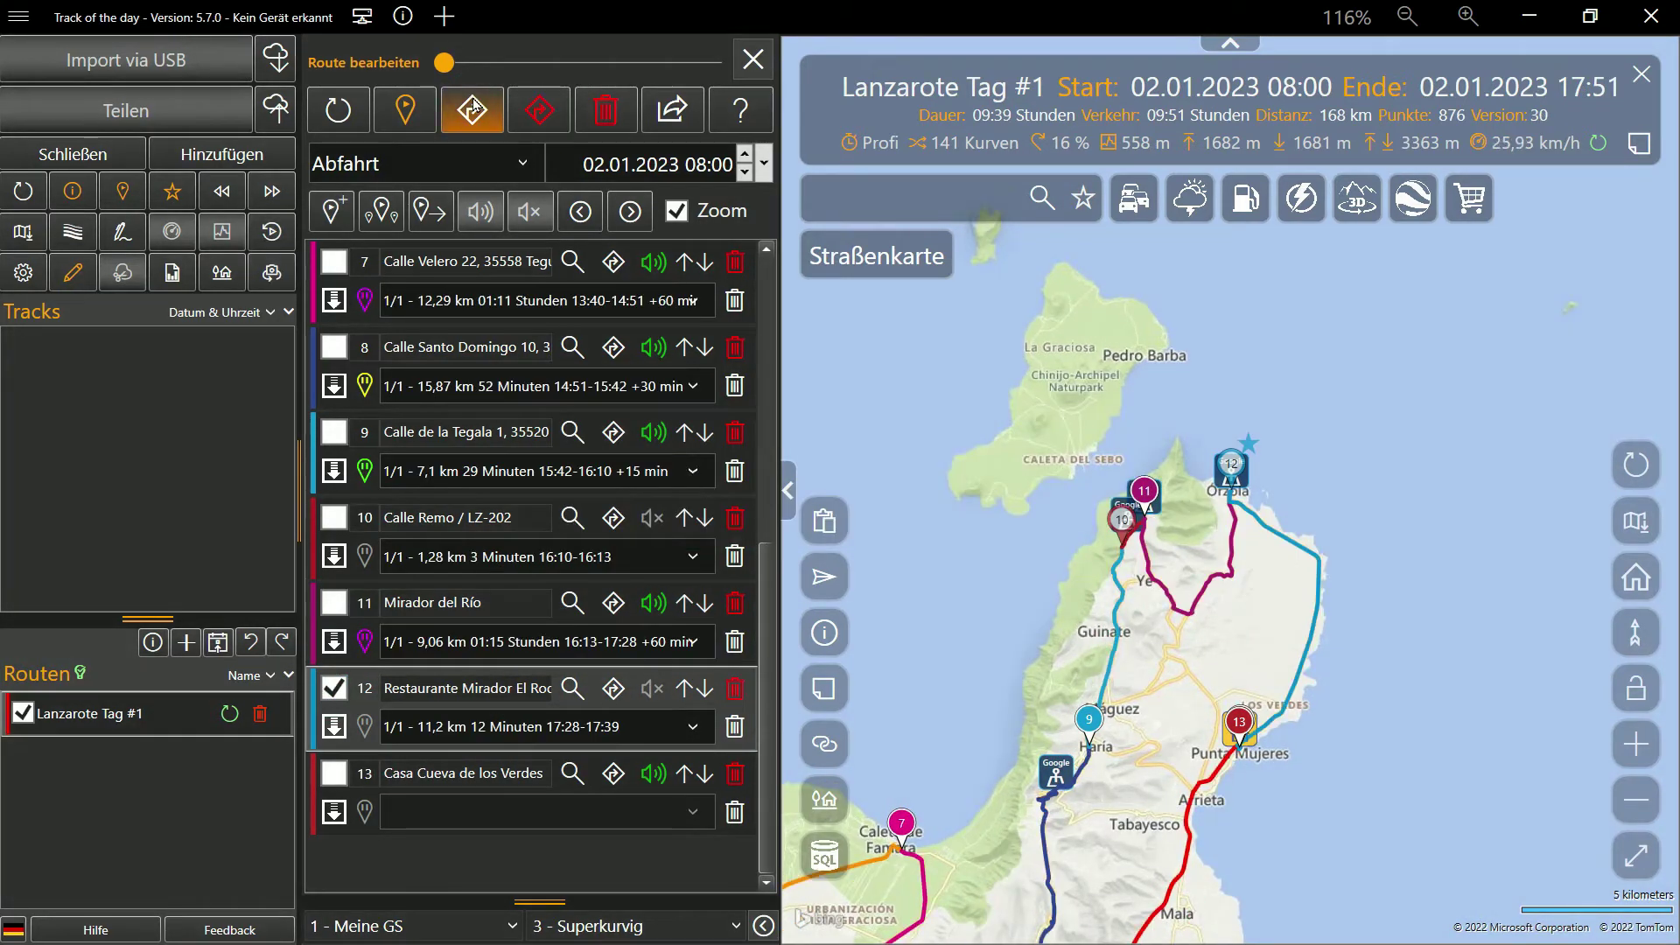
click(365, 726)
click(455, 702)
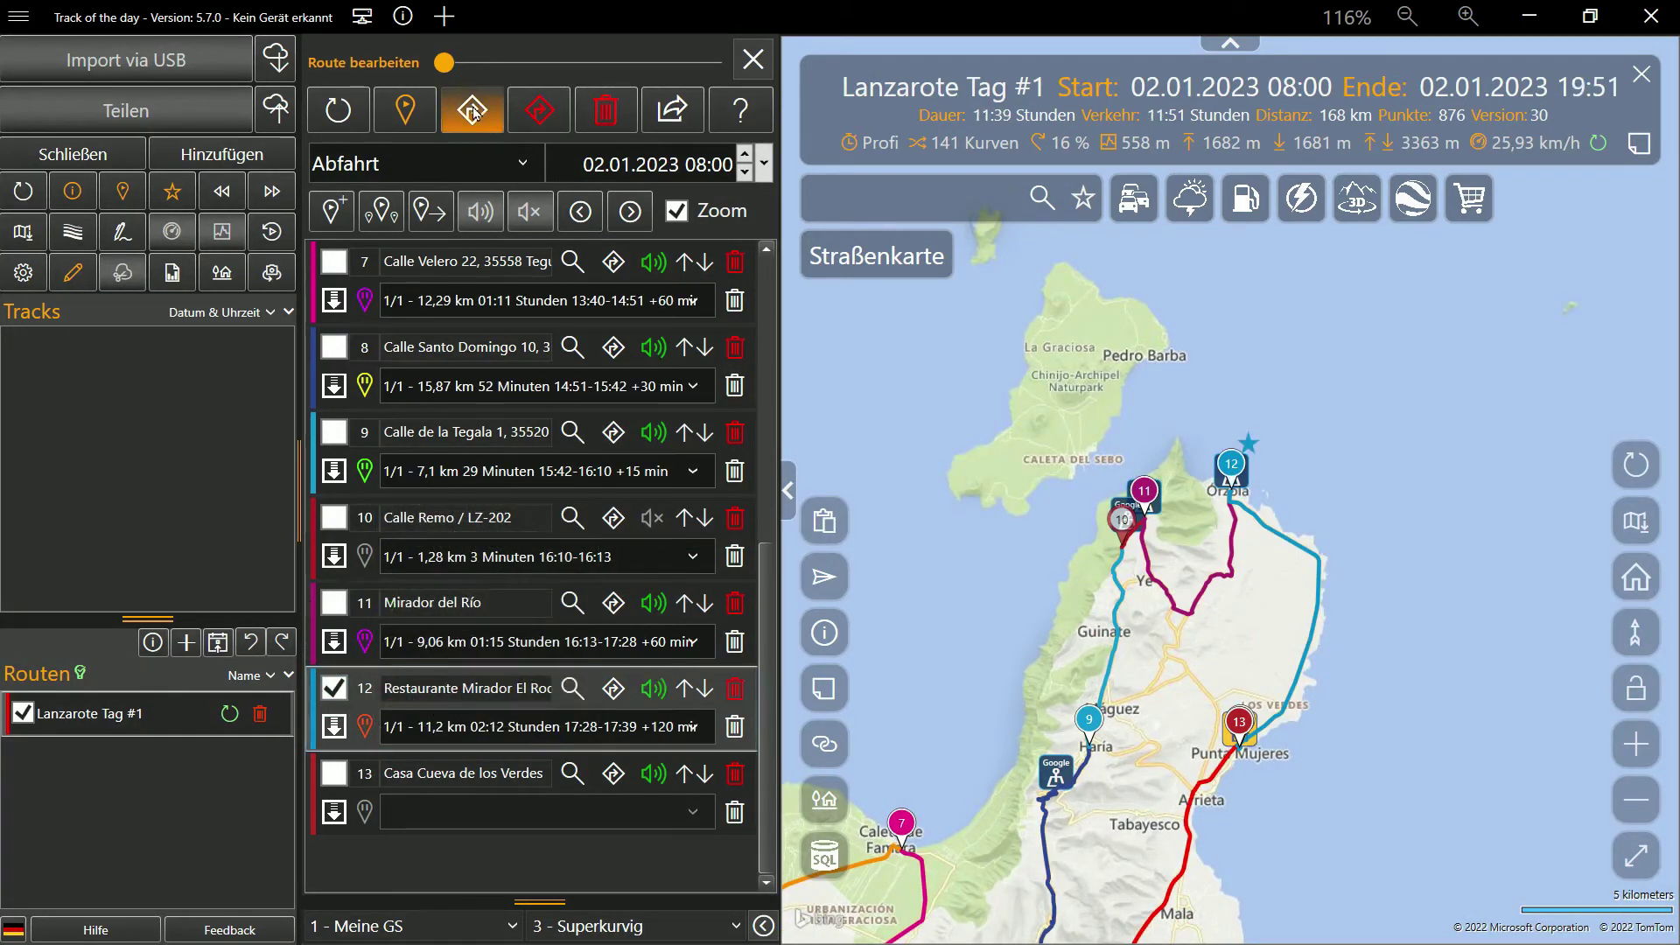
Recalculate the route with all pauses so it ends at 19:51, then close Route bearbeiten
click(473, 111)
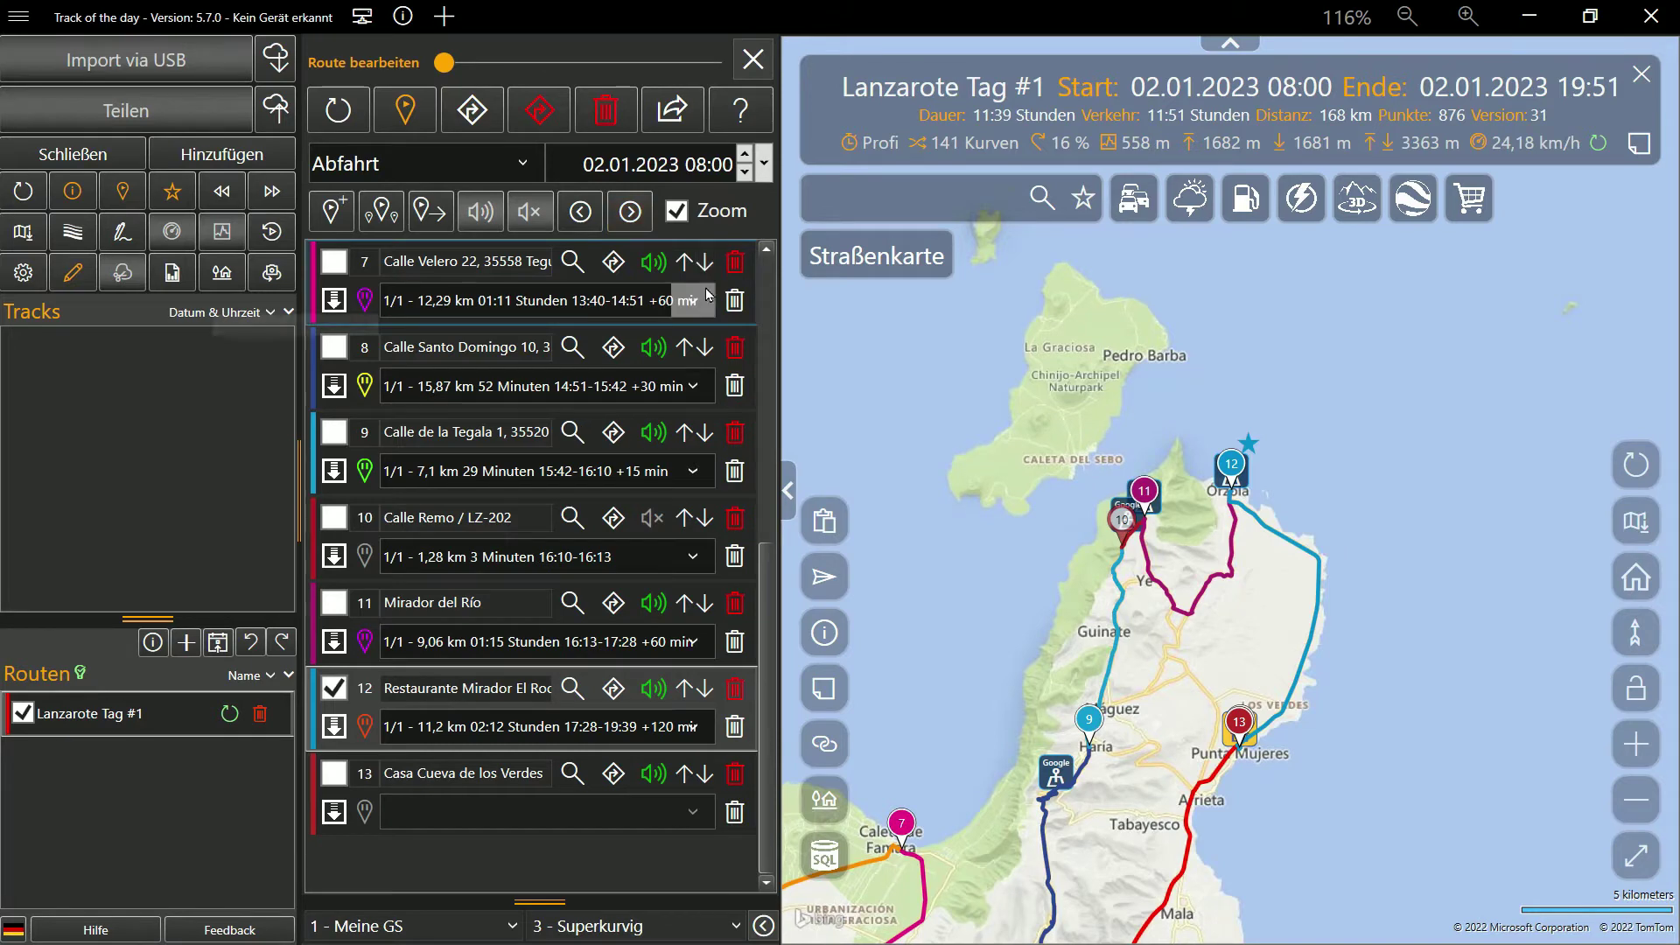
click(1338, 17)
click(658, 51)
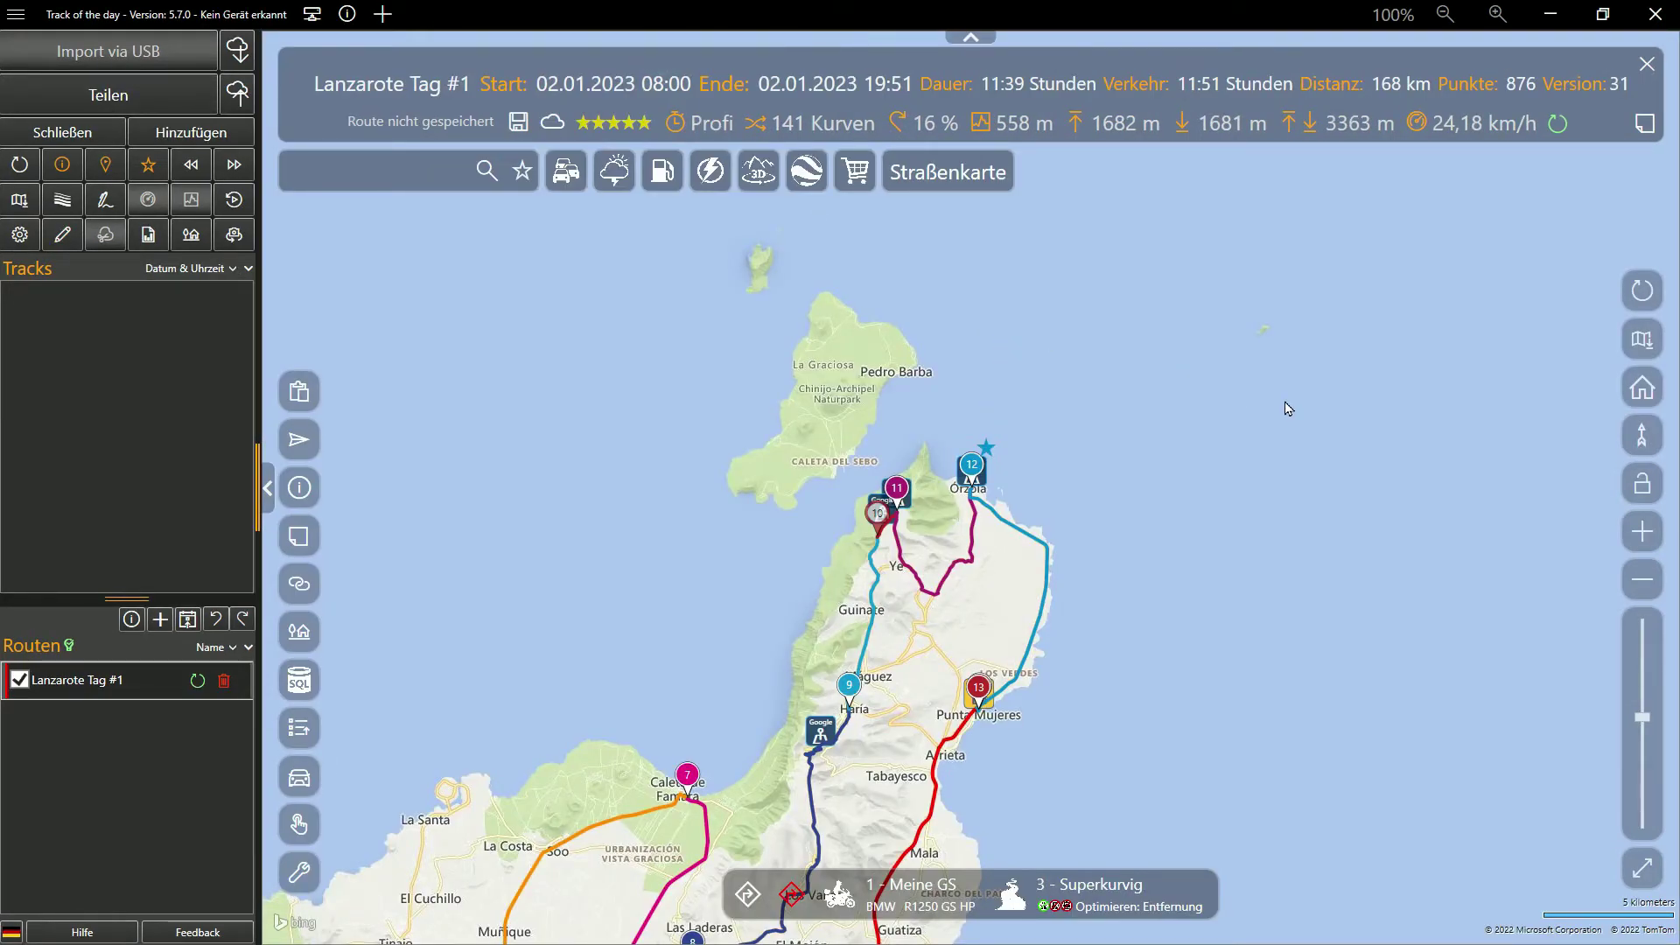
Open the Lanzarote route area in Google Earth in a maximized window
click(805, 172)
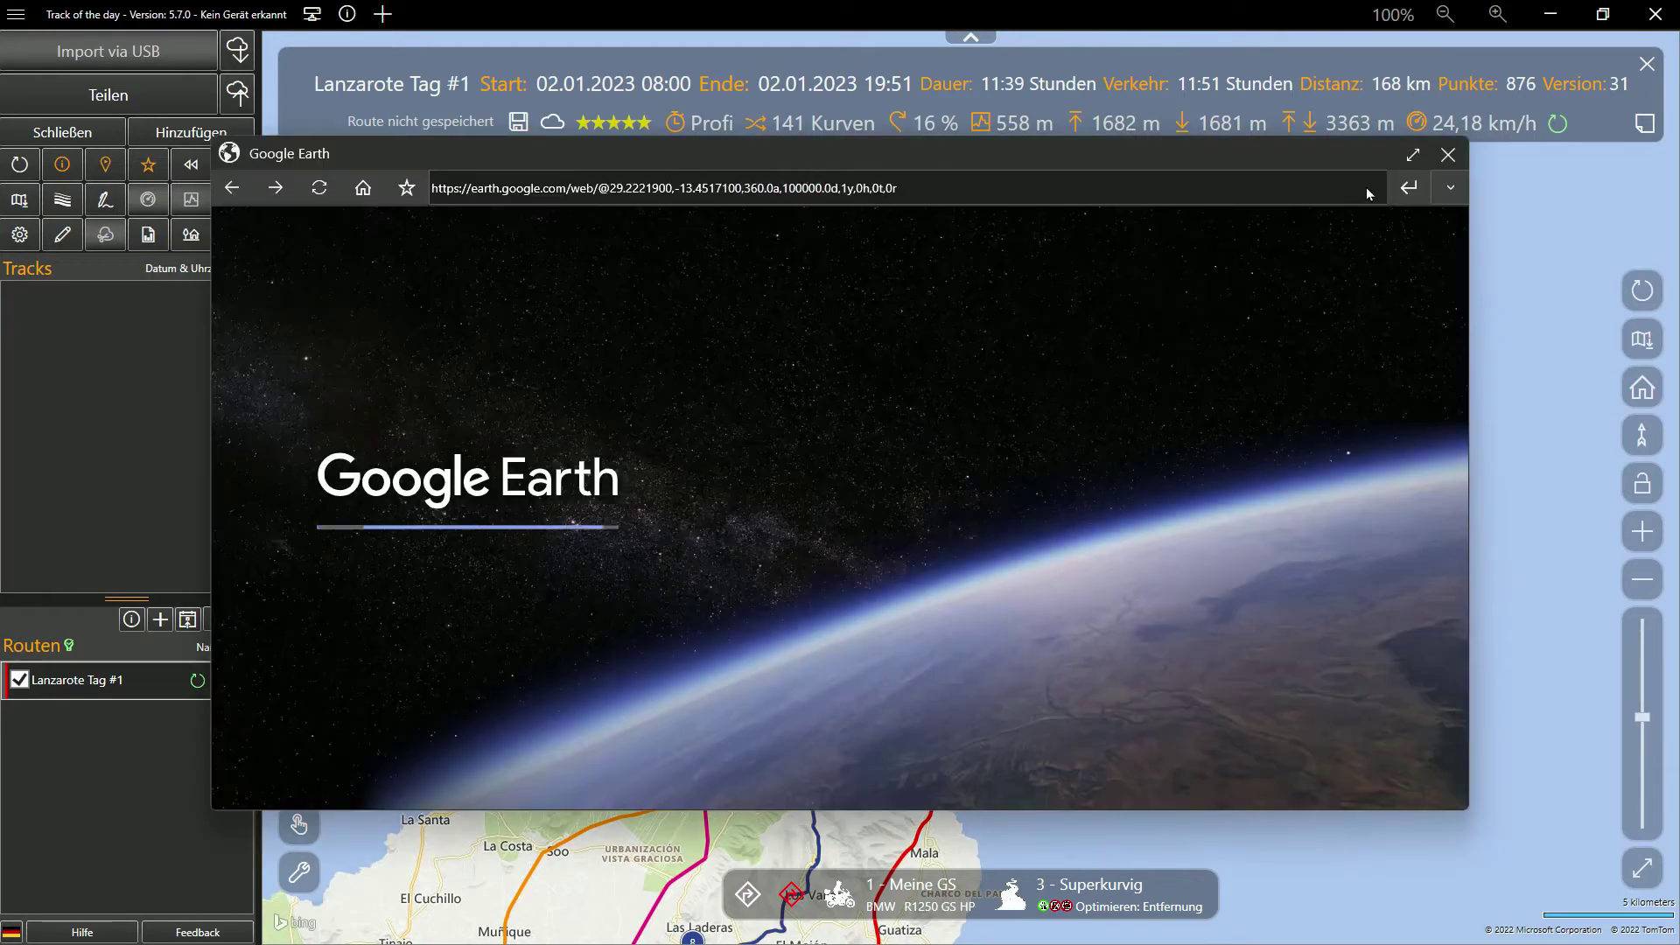
click(1409, 156)
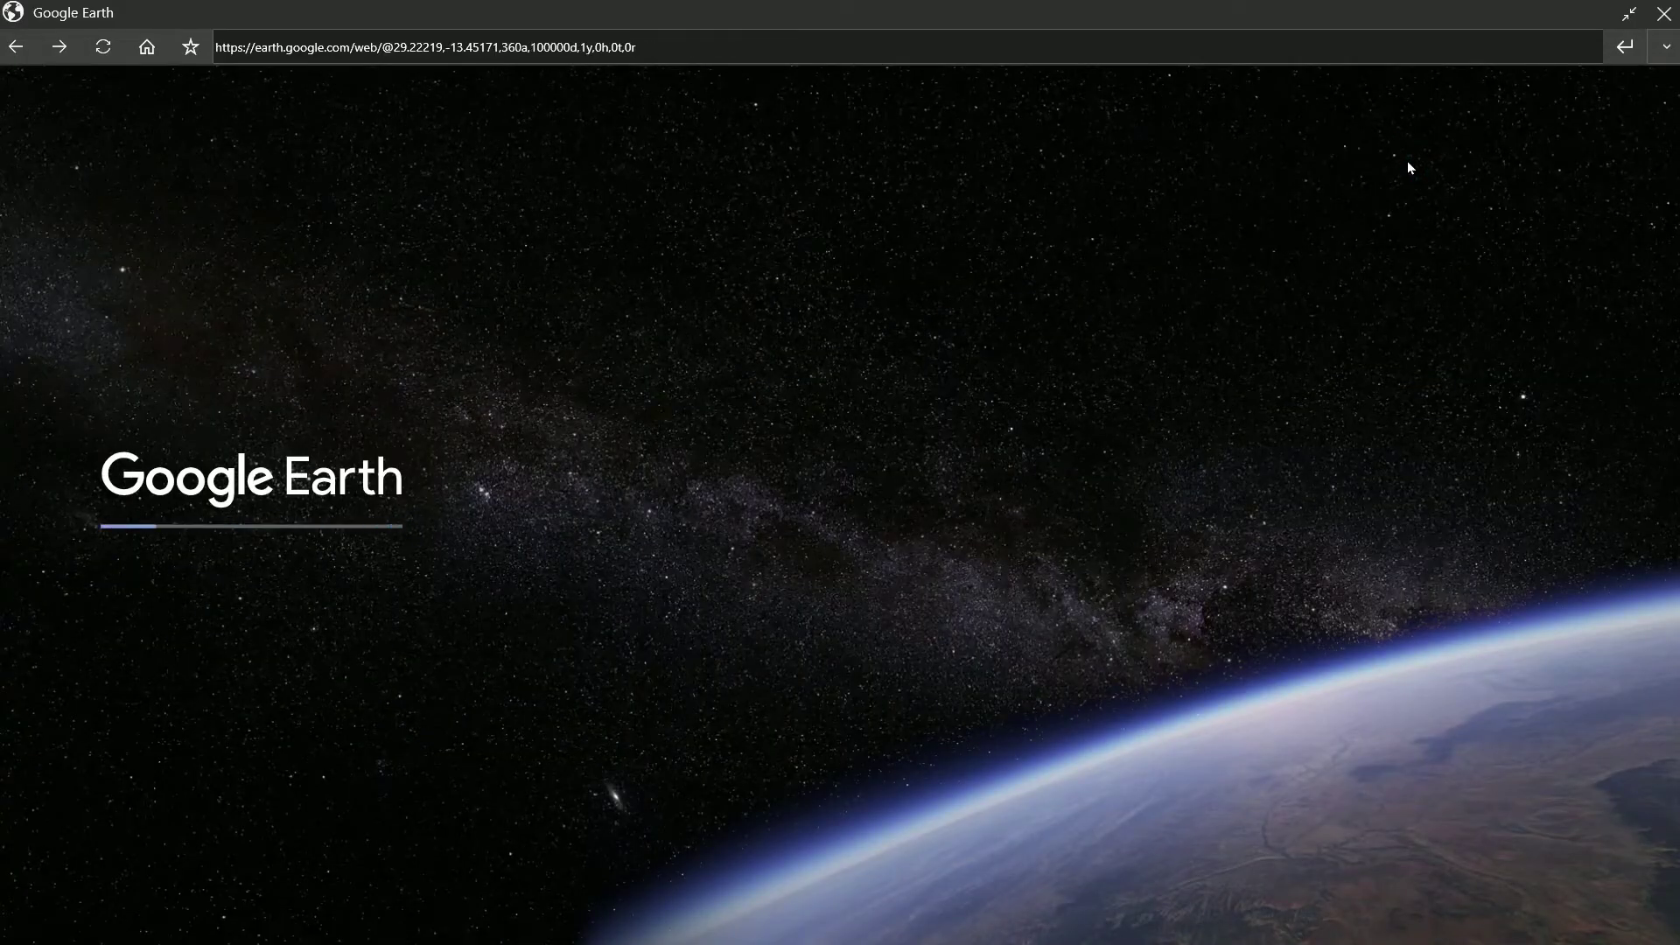
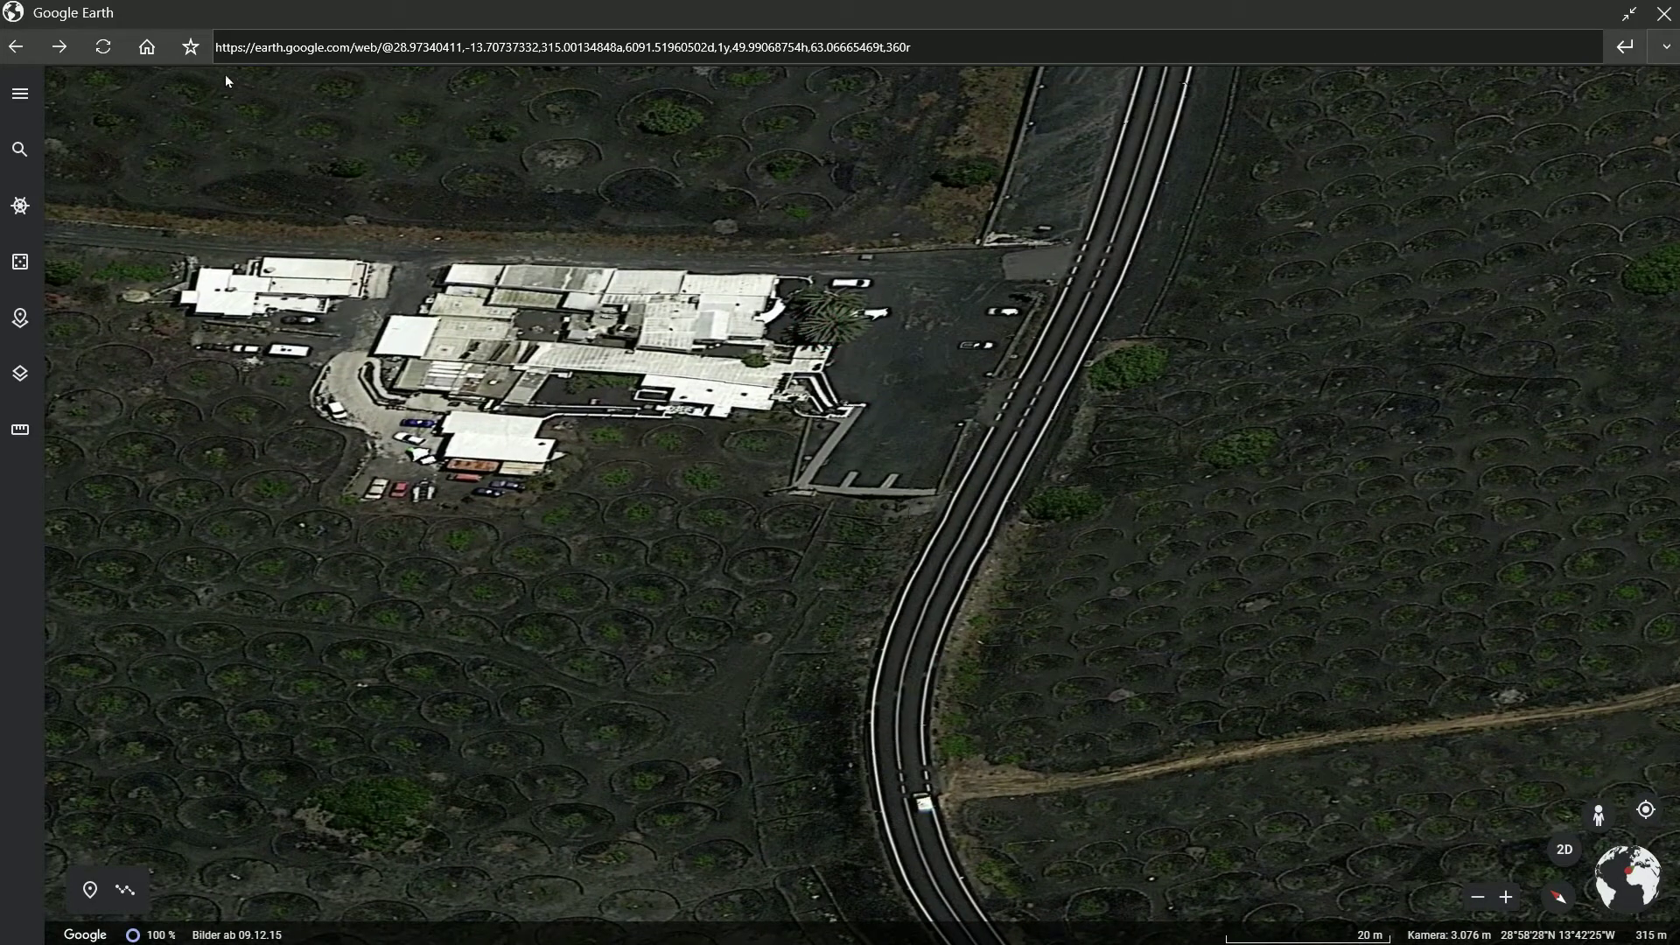
Save the LZ-30 road view and the next view as POIs tagged #Lanzarote
click(191, 49)
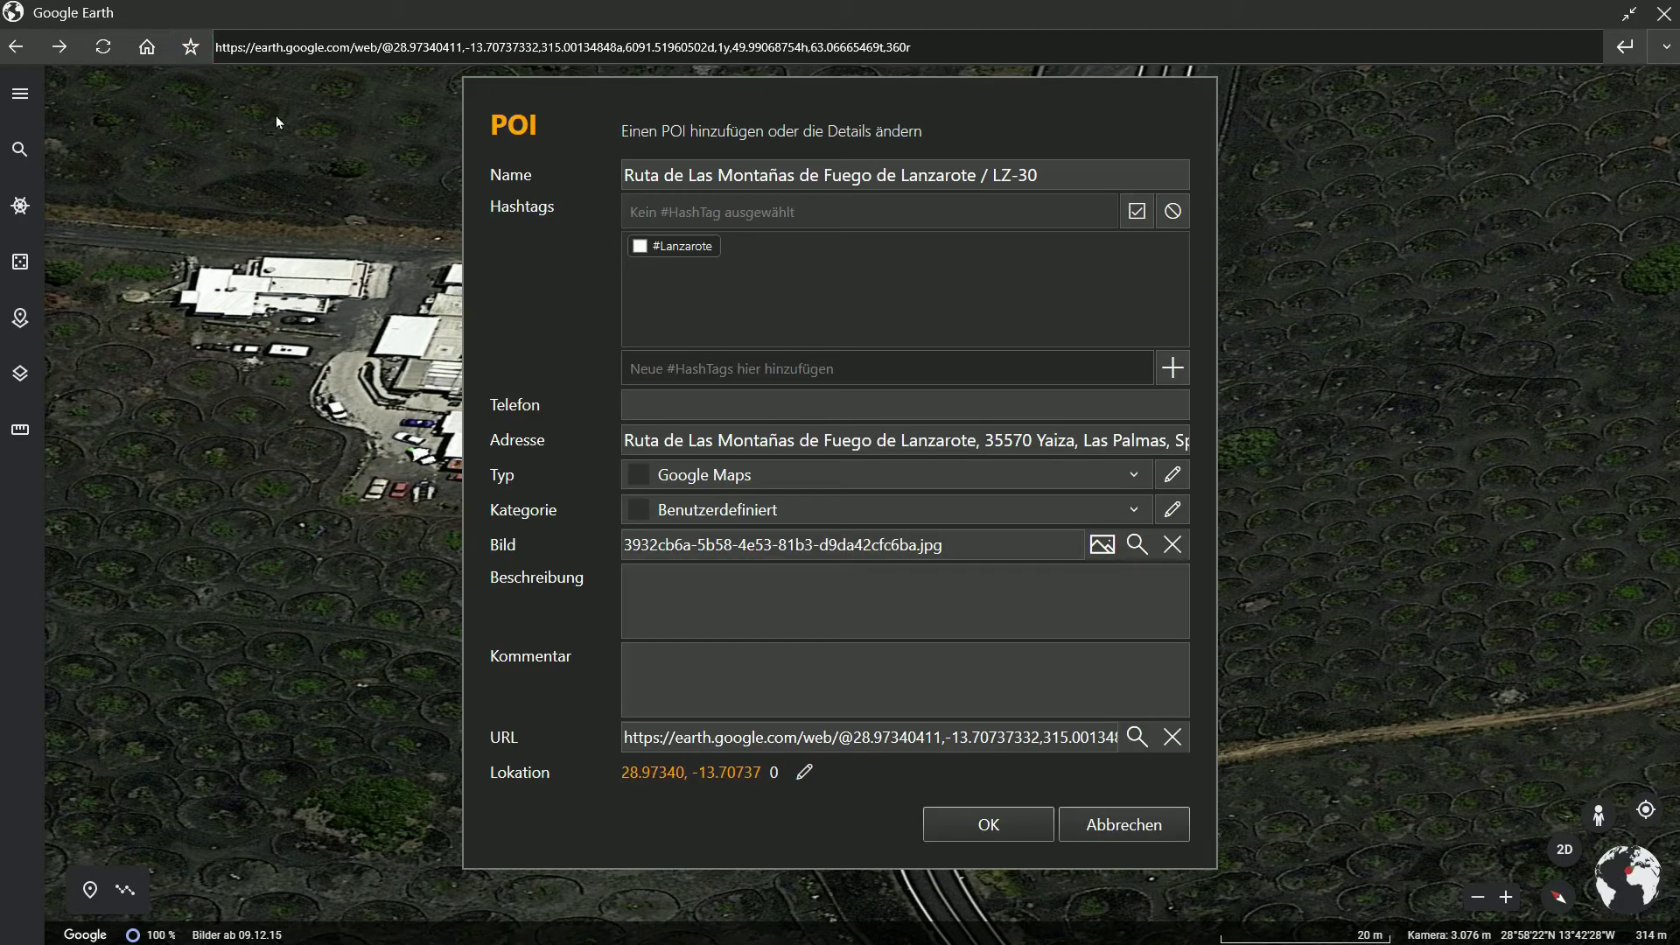
click(640, 247)
click(981, 826)
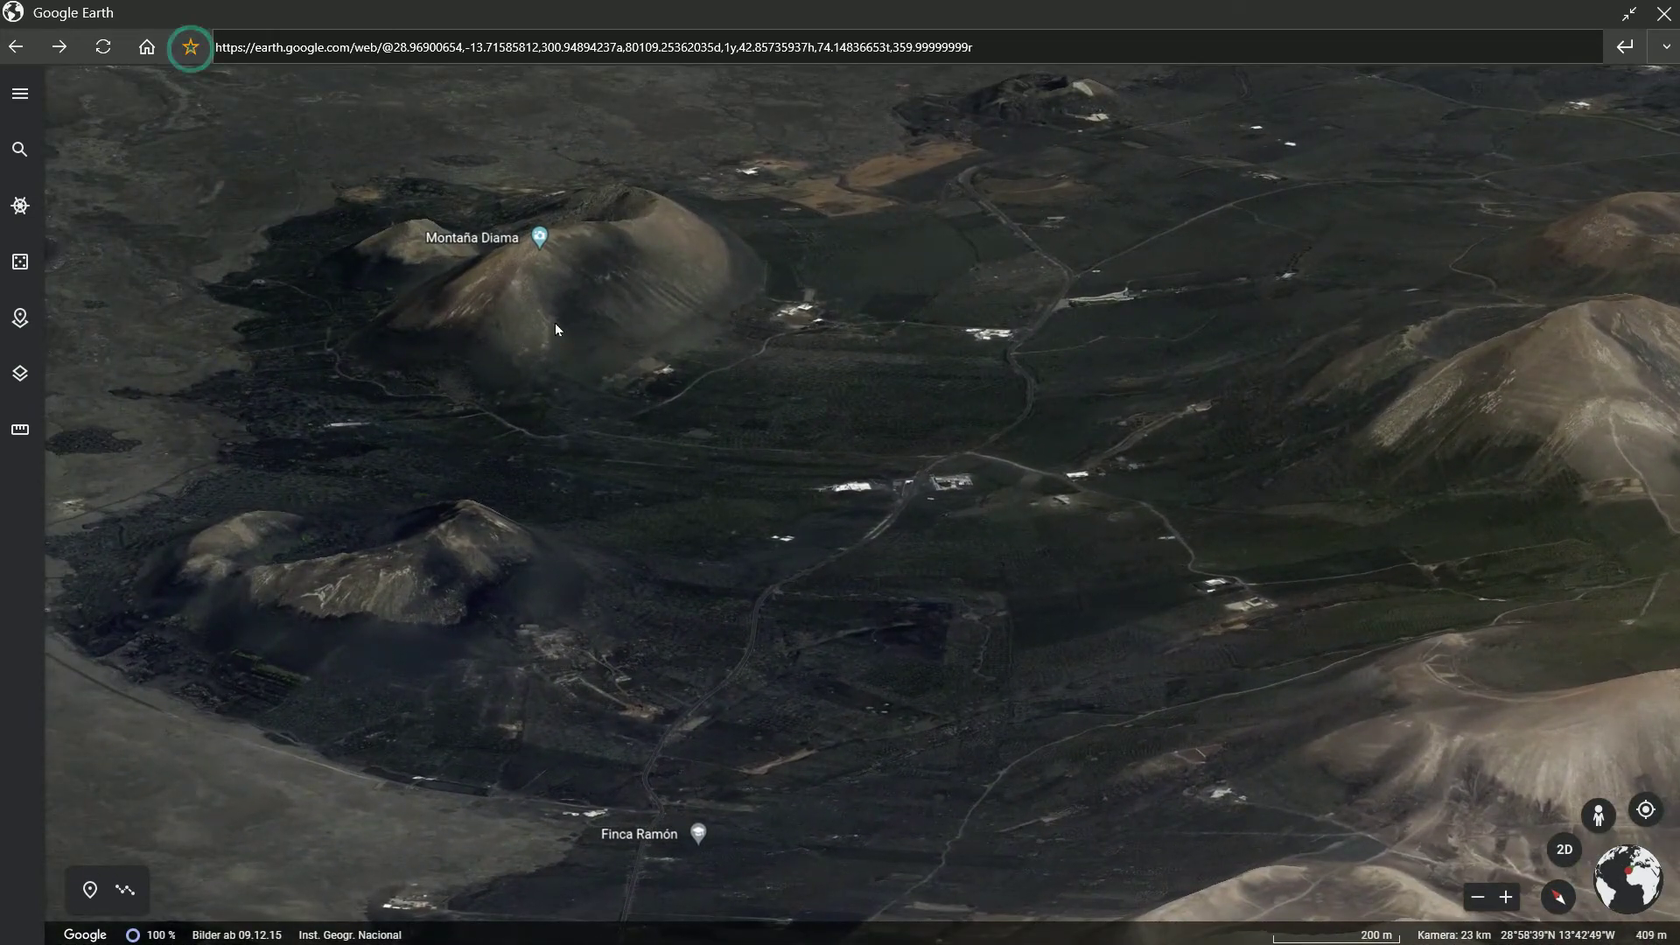
click(639, 247)
click(1017, 828)
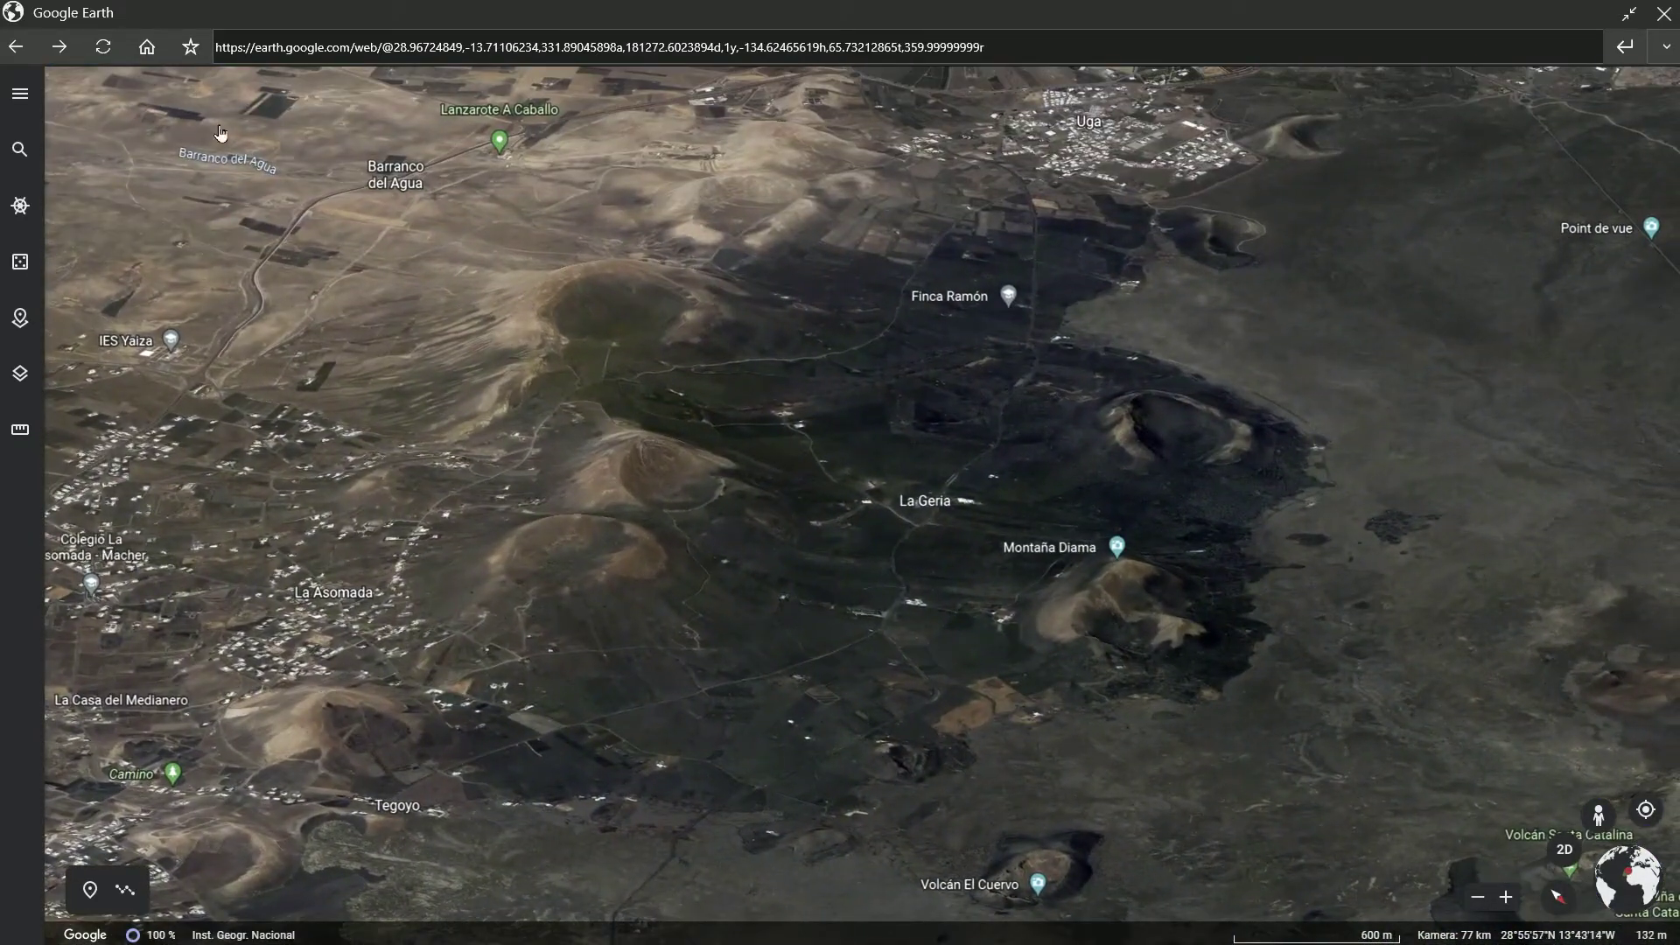
click(190, 48)
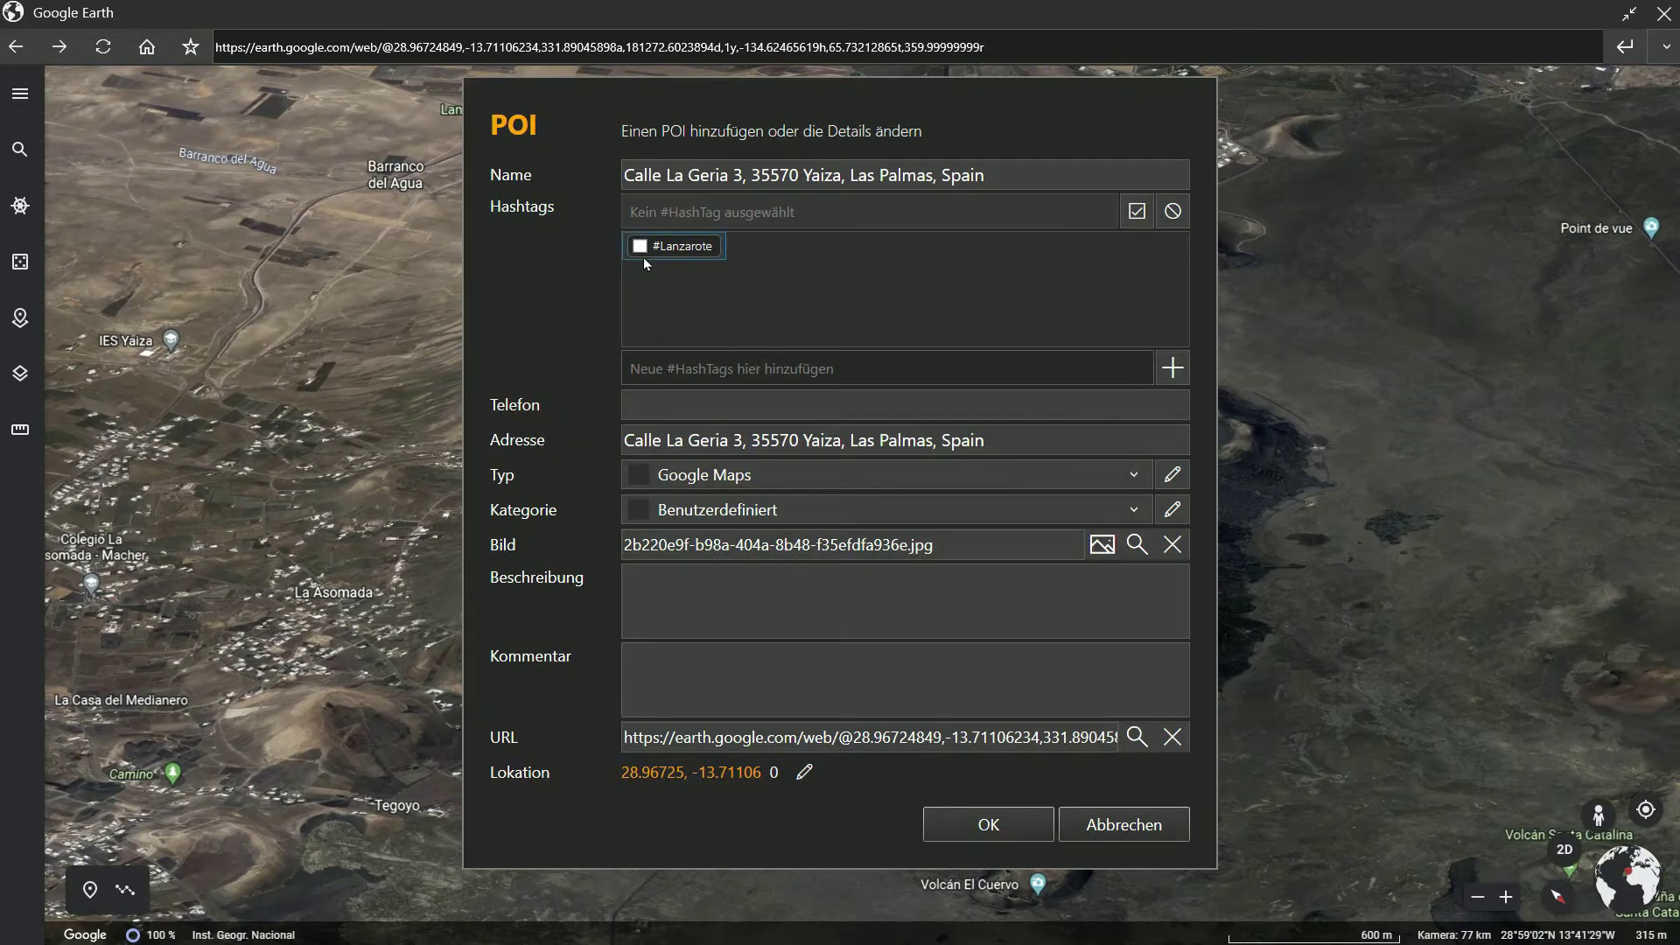
click(992, 831)
click(1663, 16)
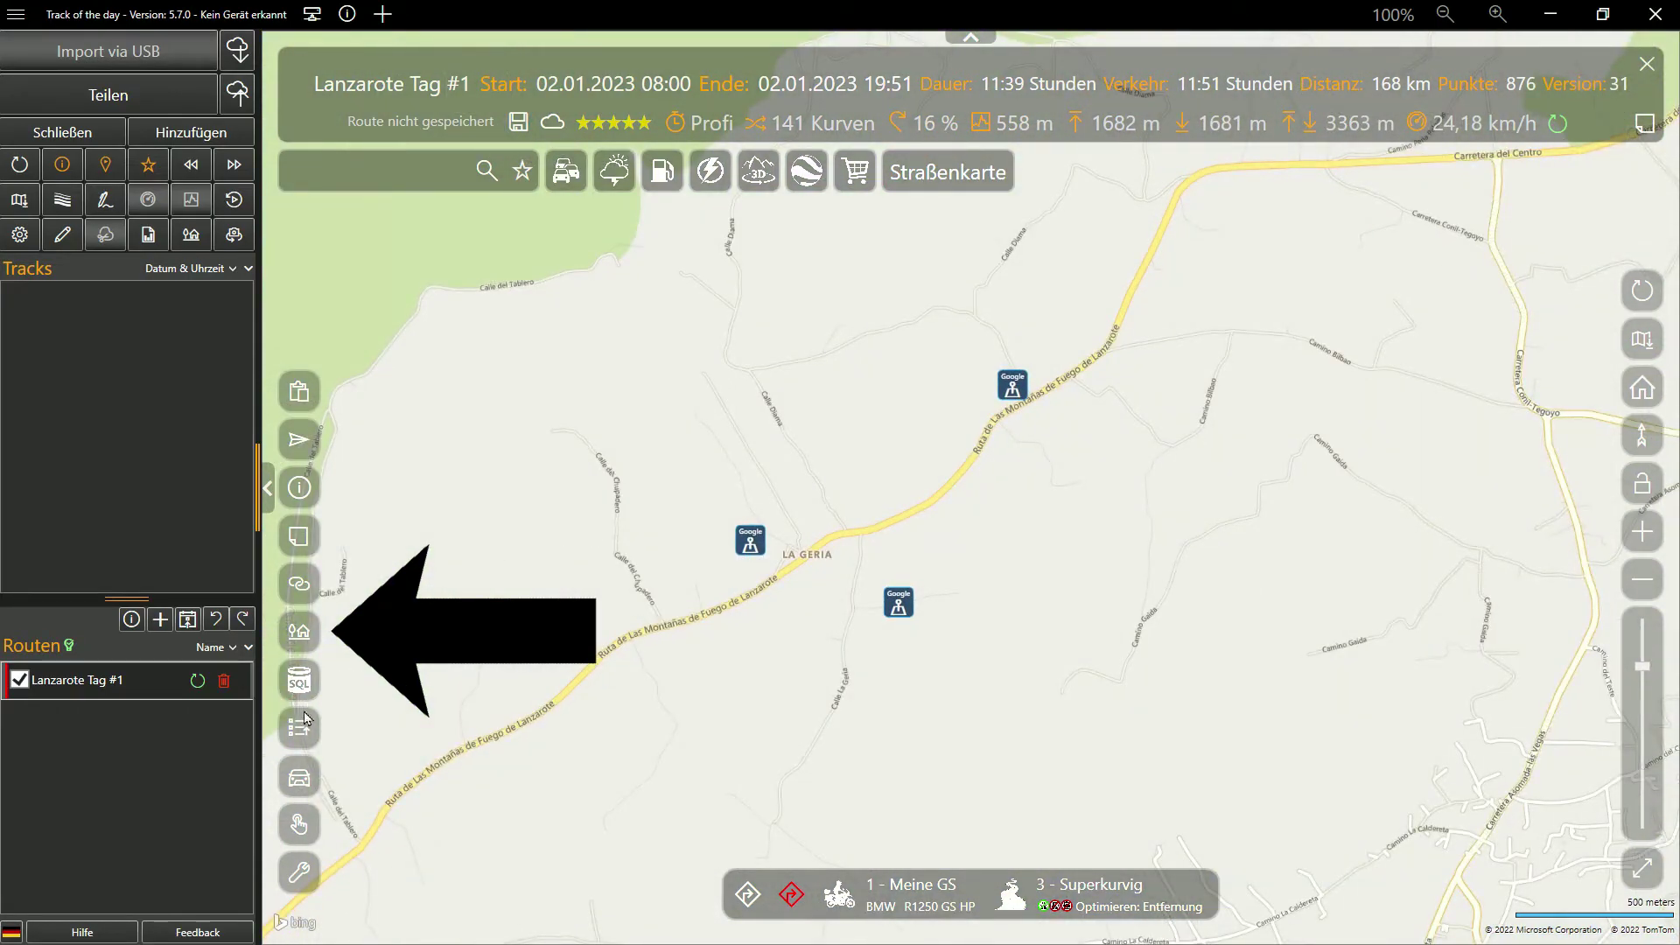
Load Street View on the LZ-30 and save that road spot as a #Lanzarote POI
click(299, 637)
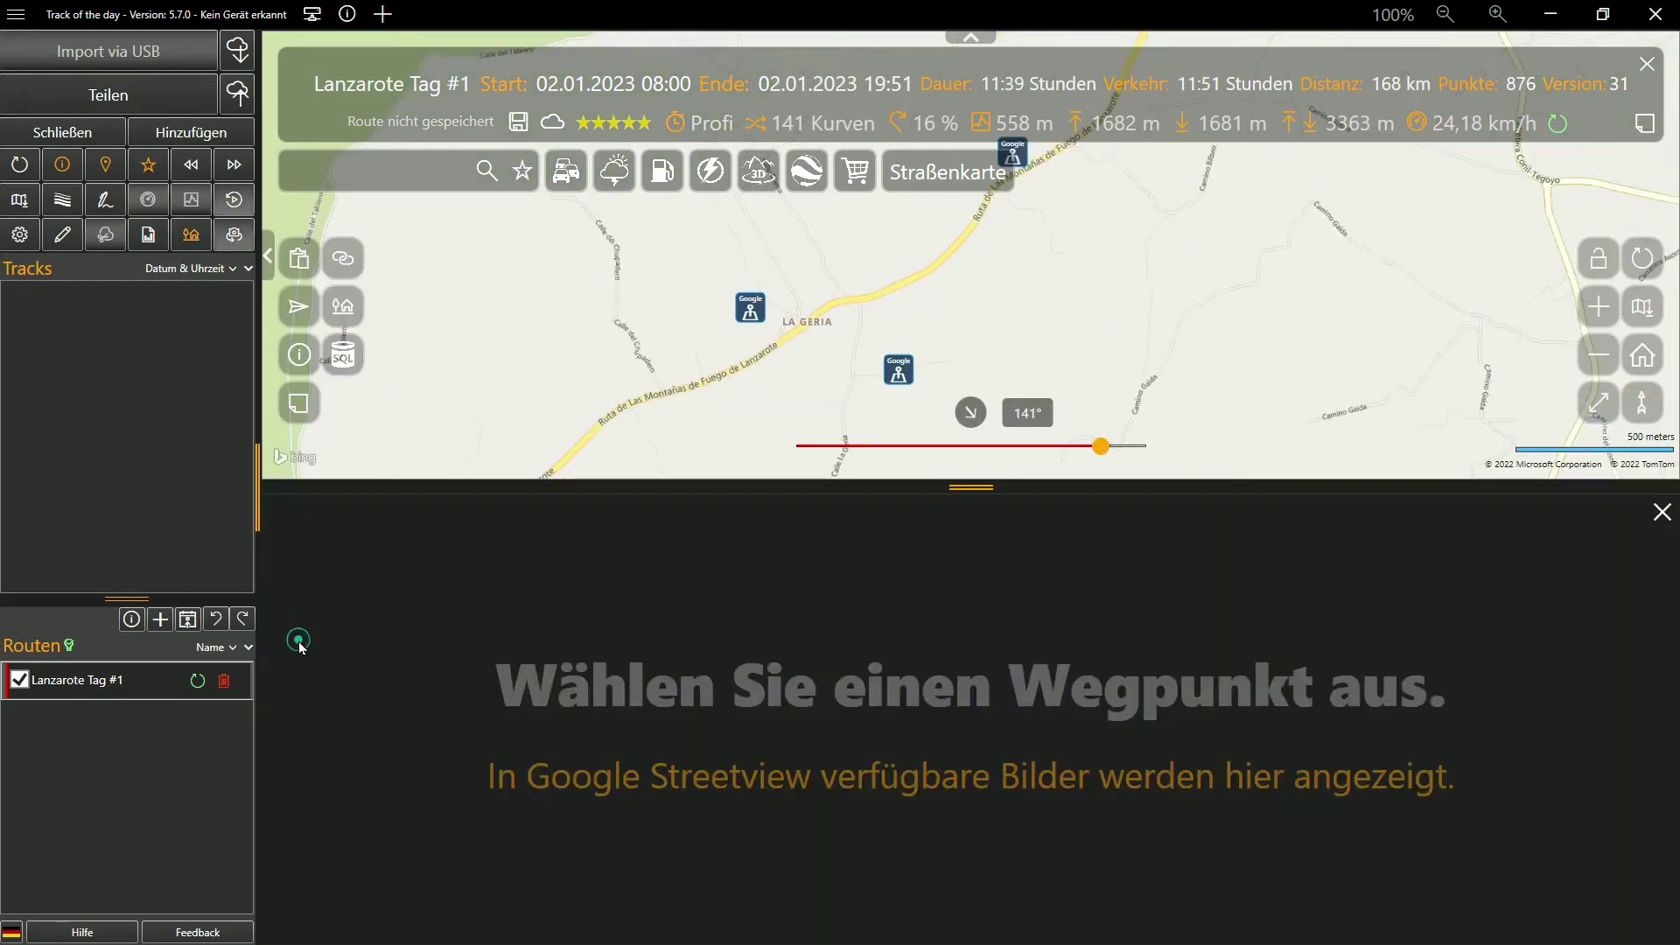
click(939, 273)
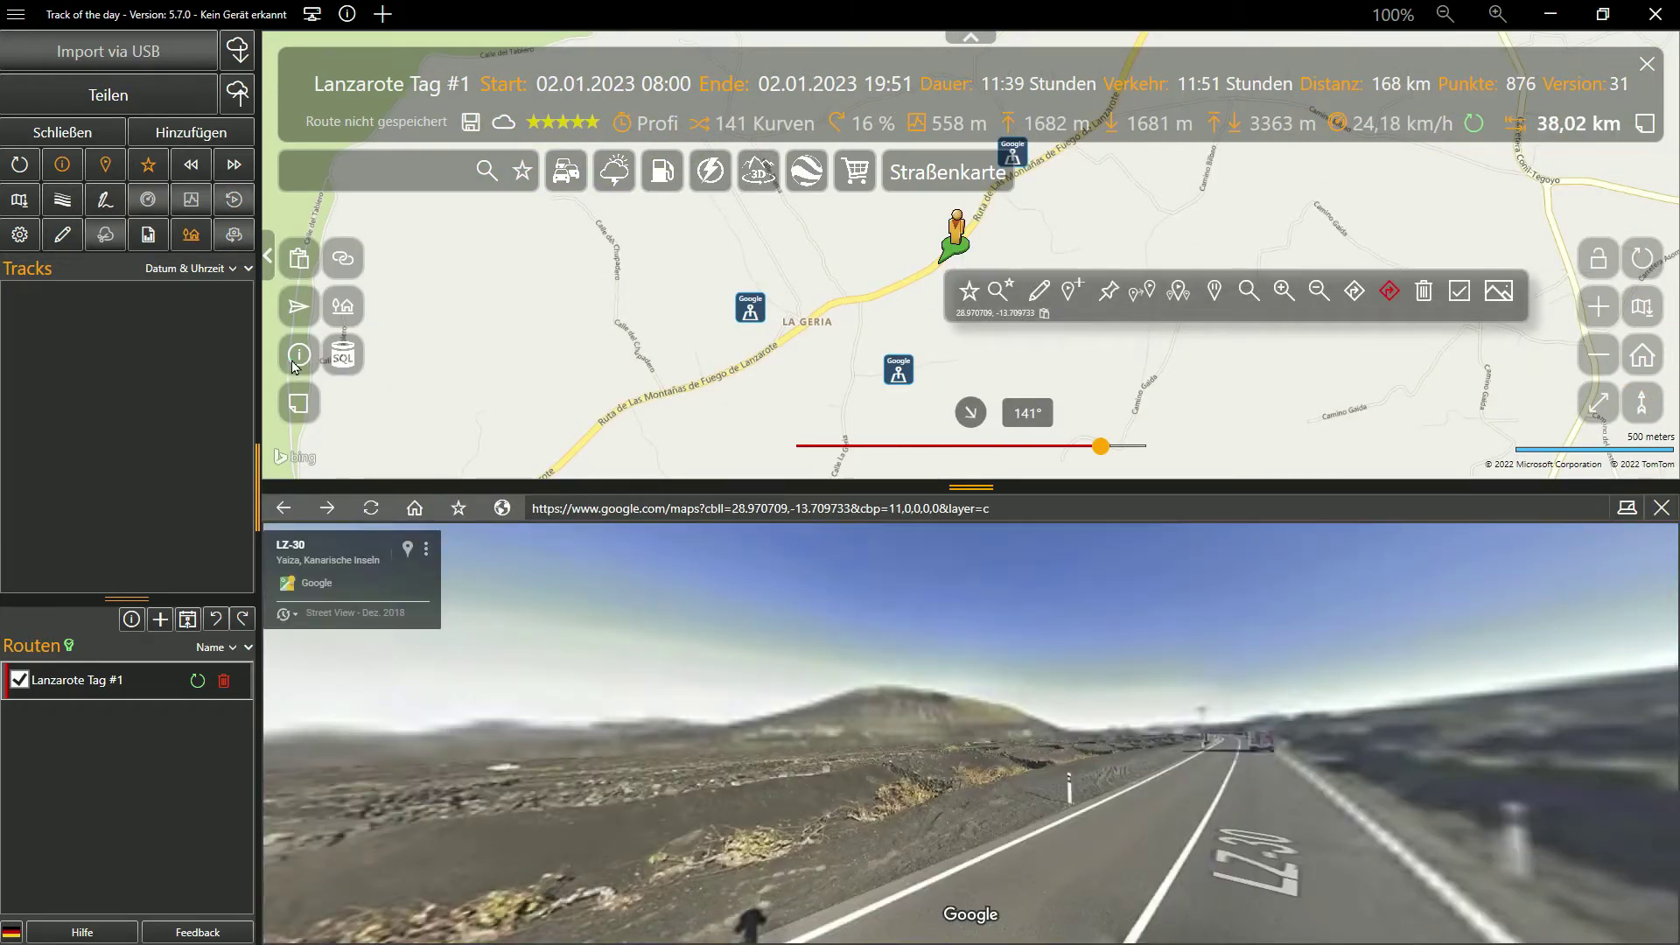
click(296, 360)
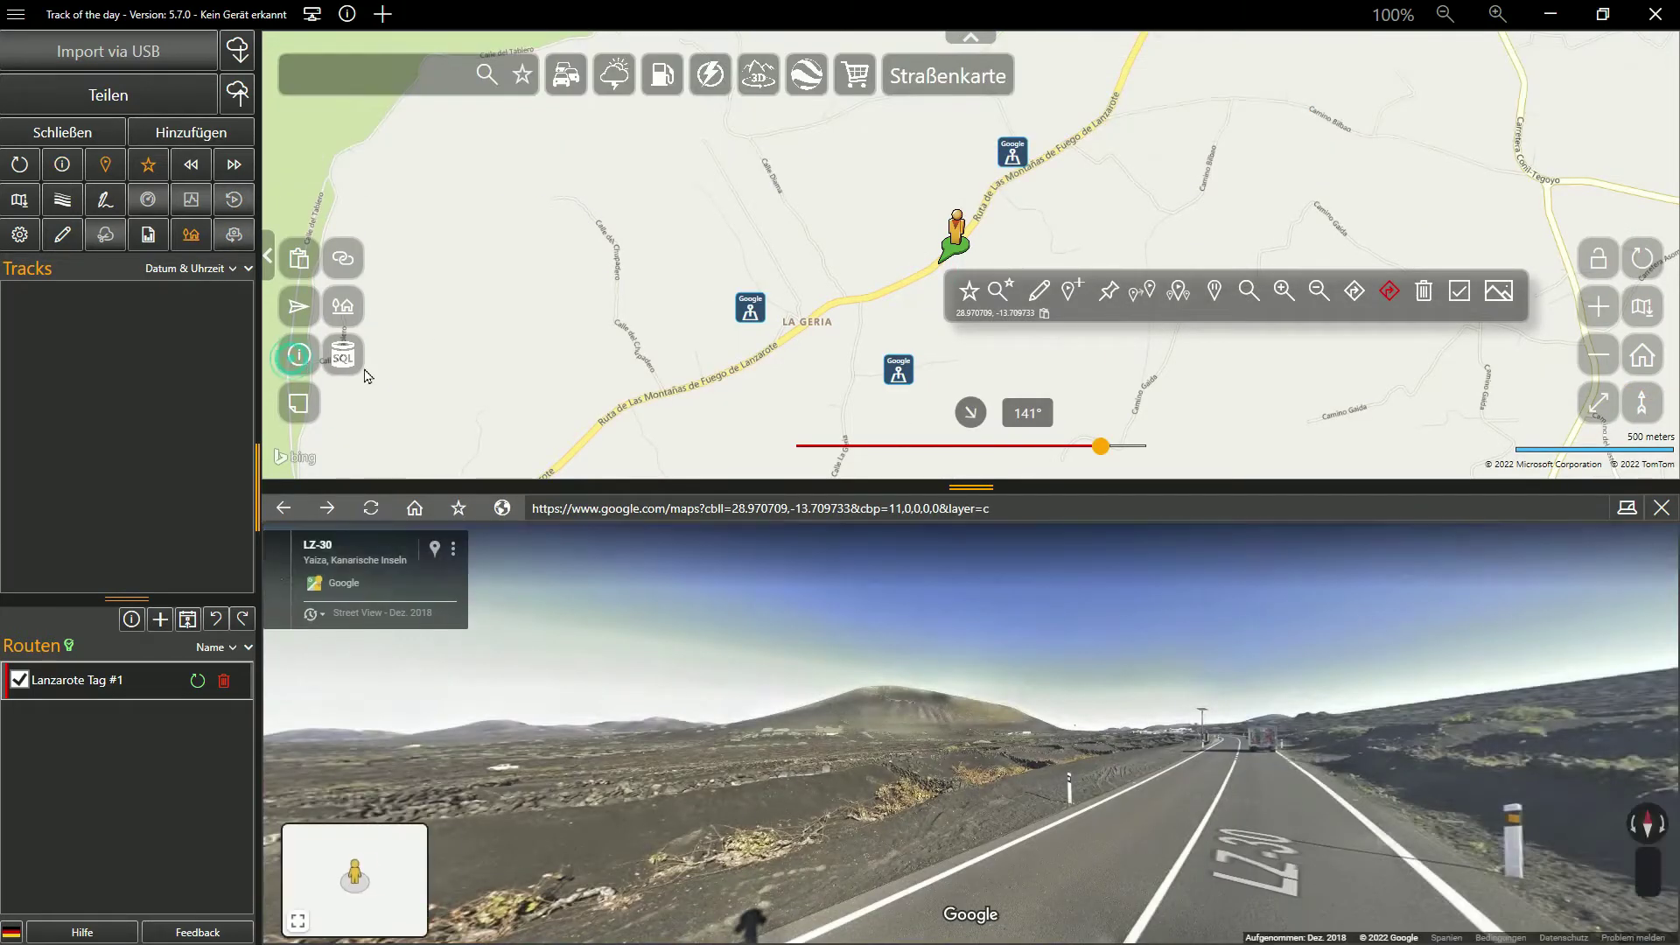
drag(1119, 756, 1053, 780)
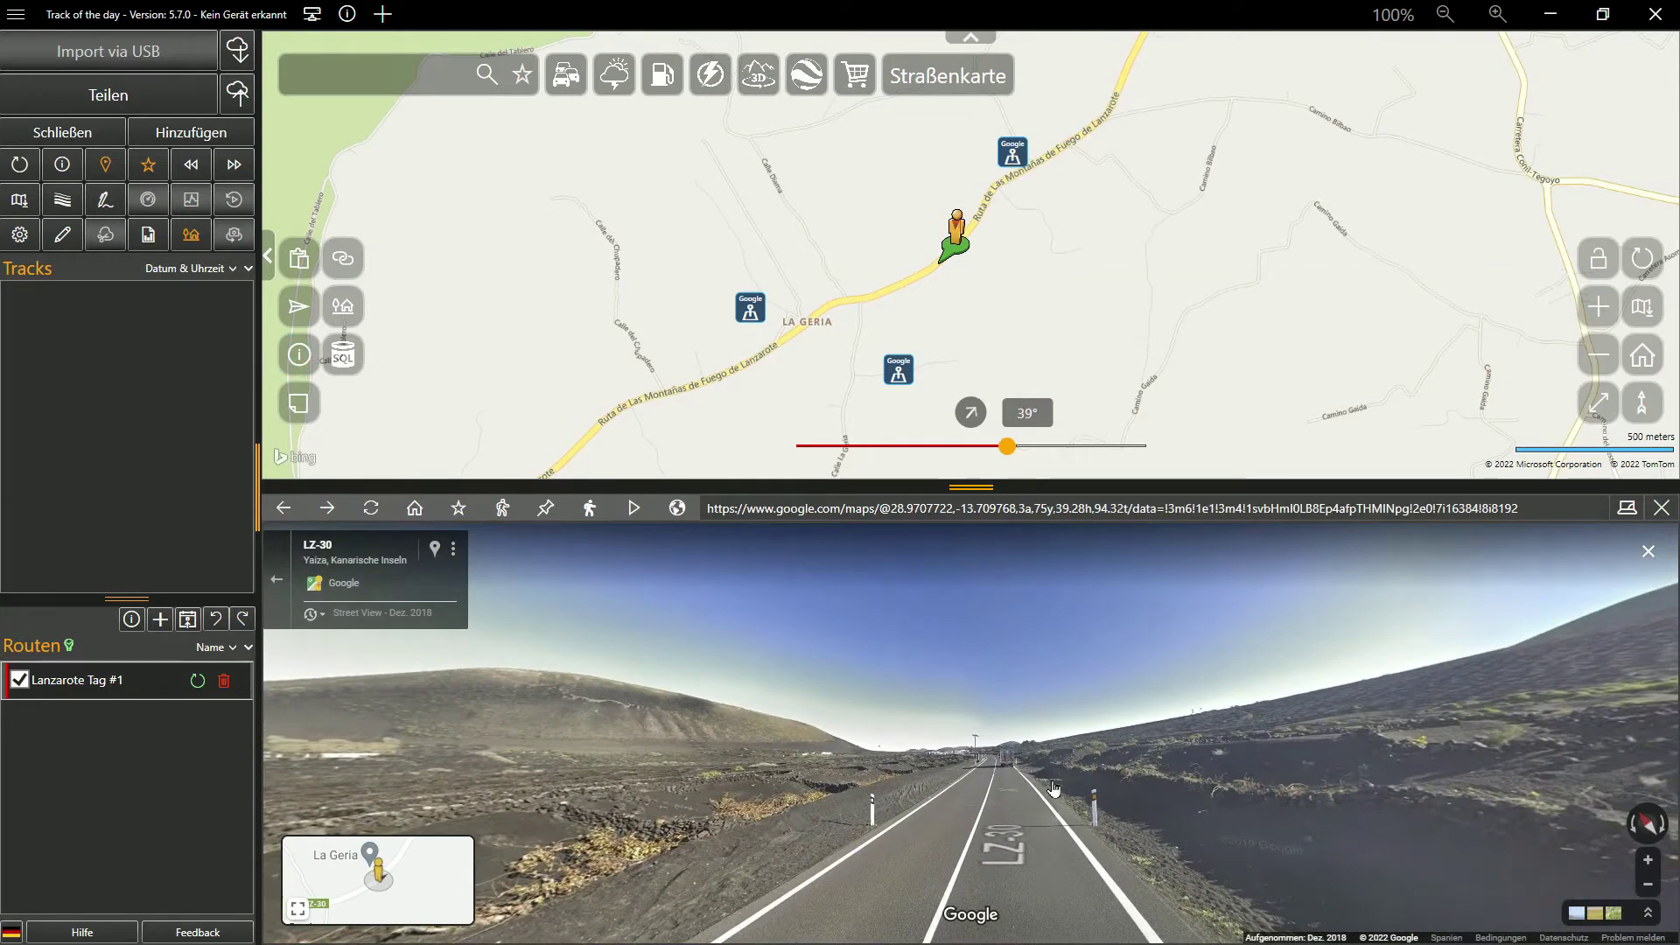
click(456, 508)
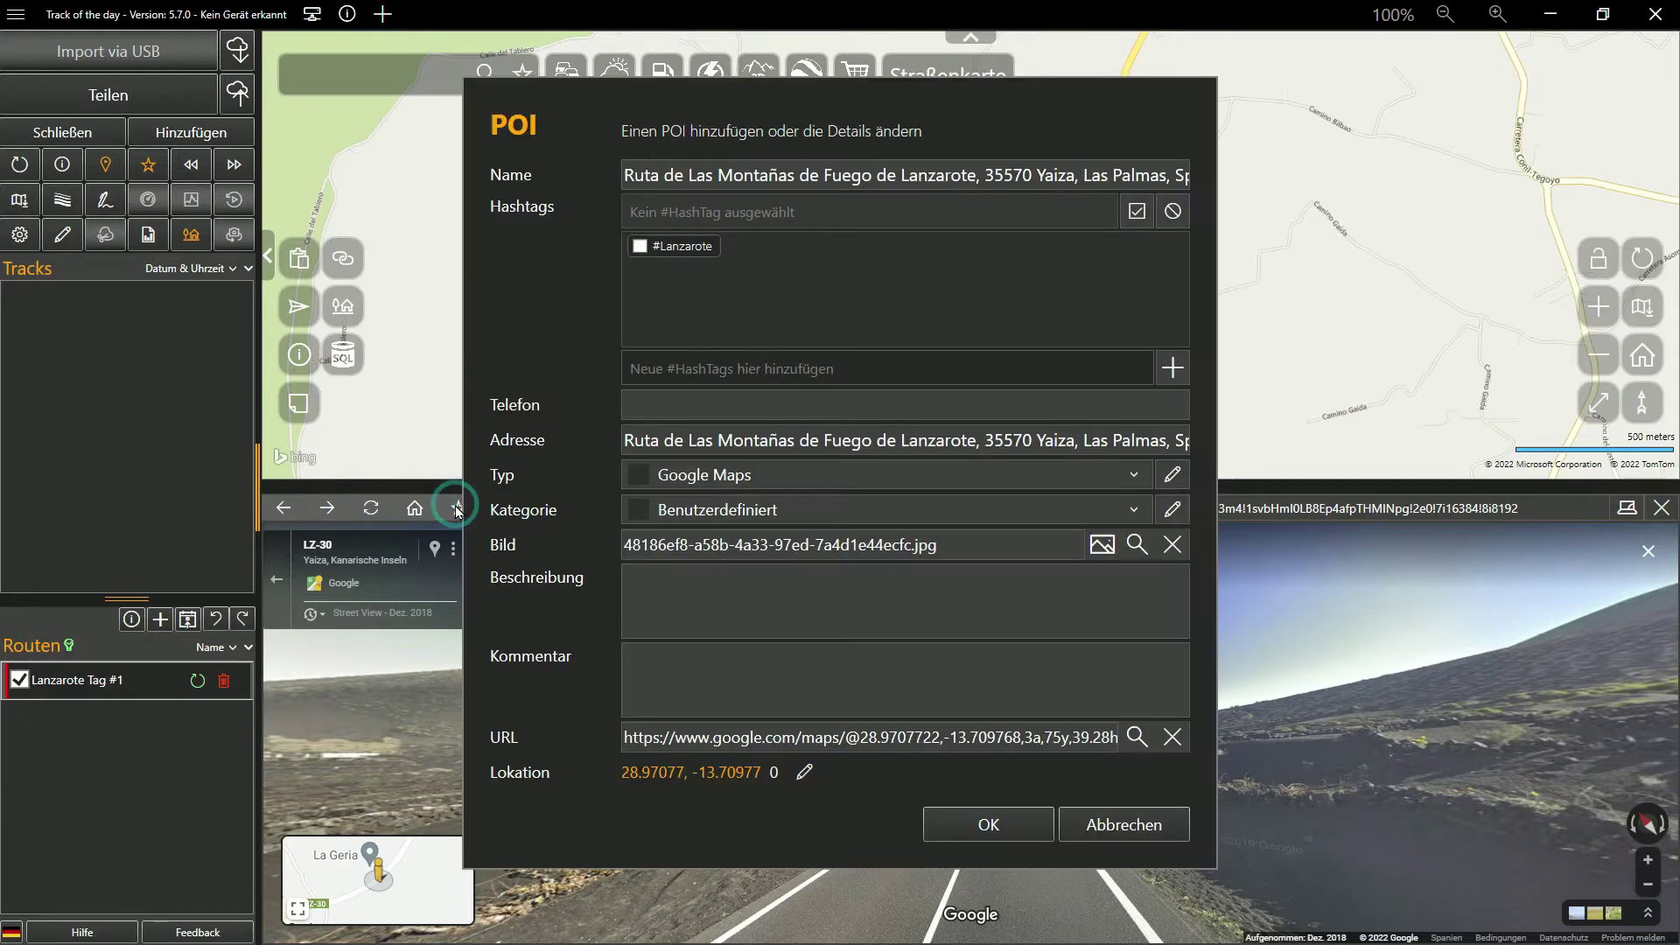
click(638, 248)
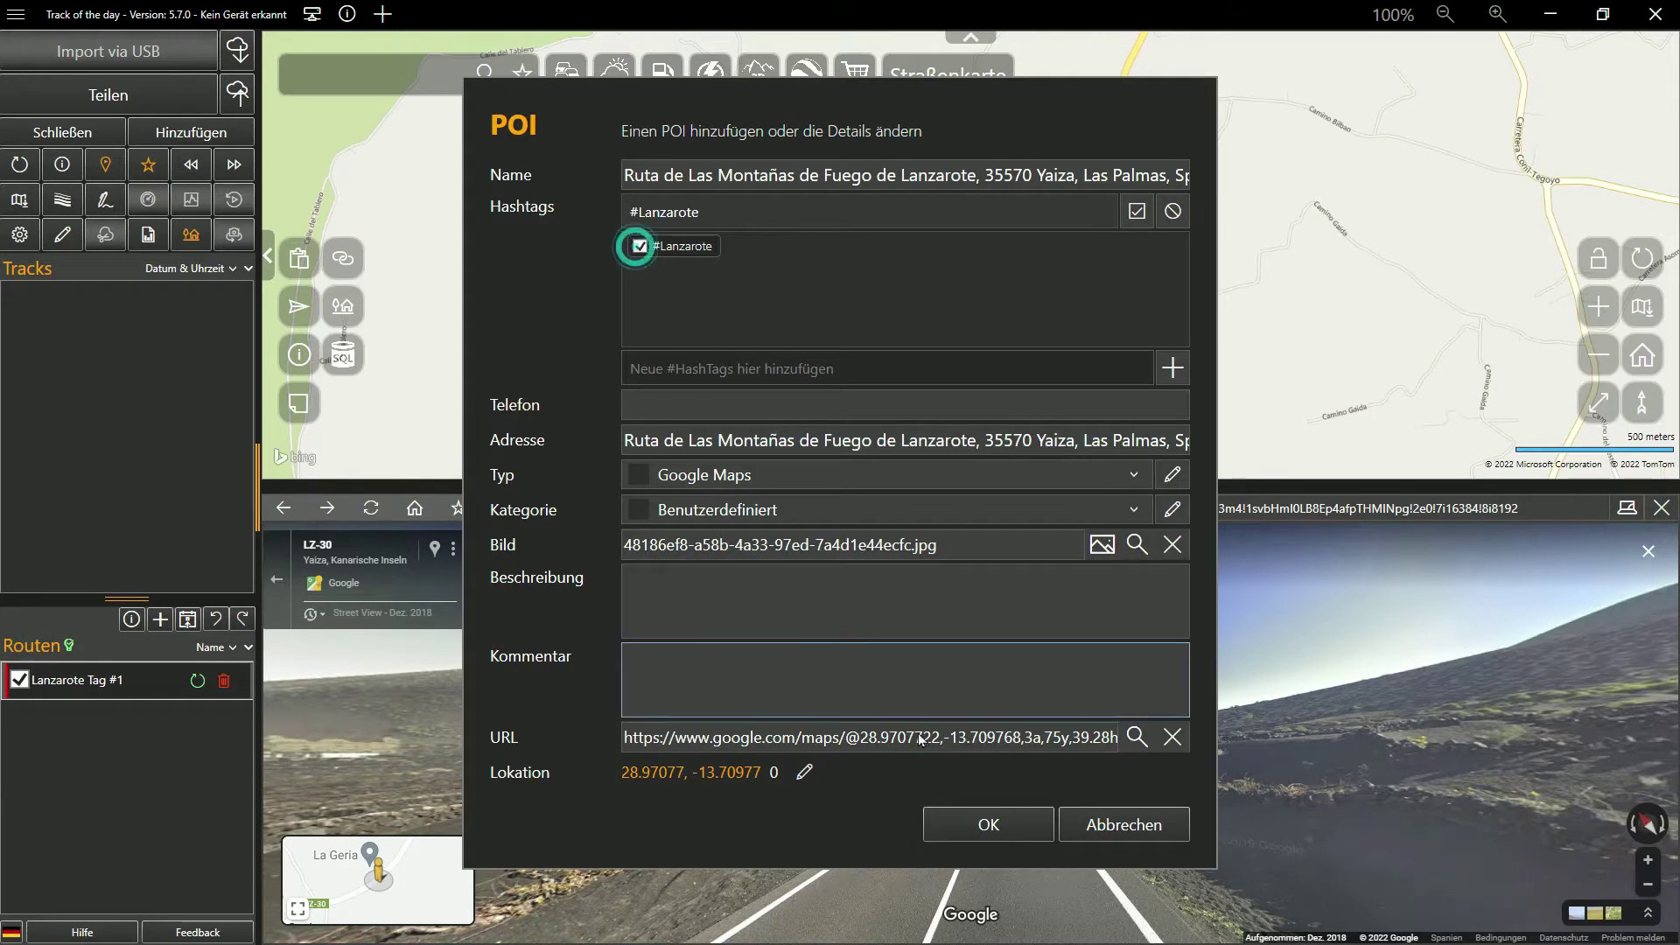
click(988, 824)
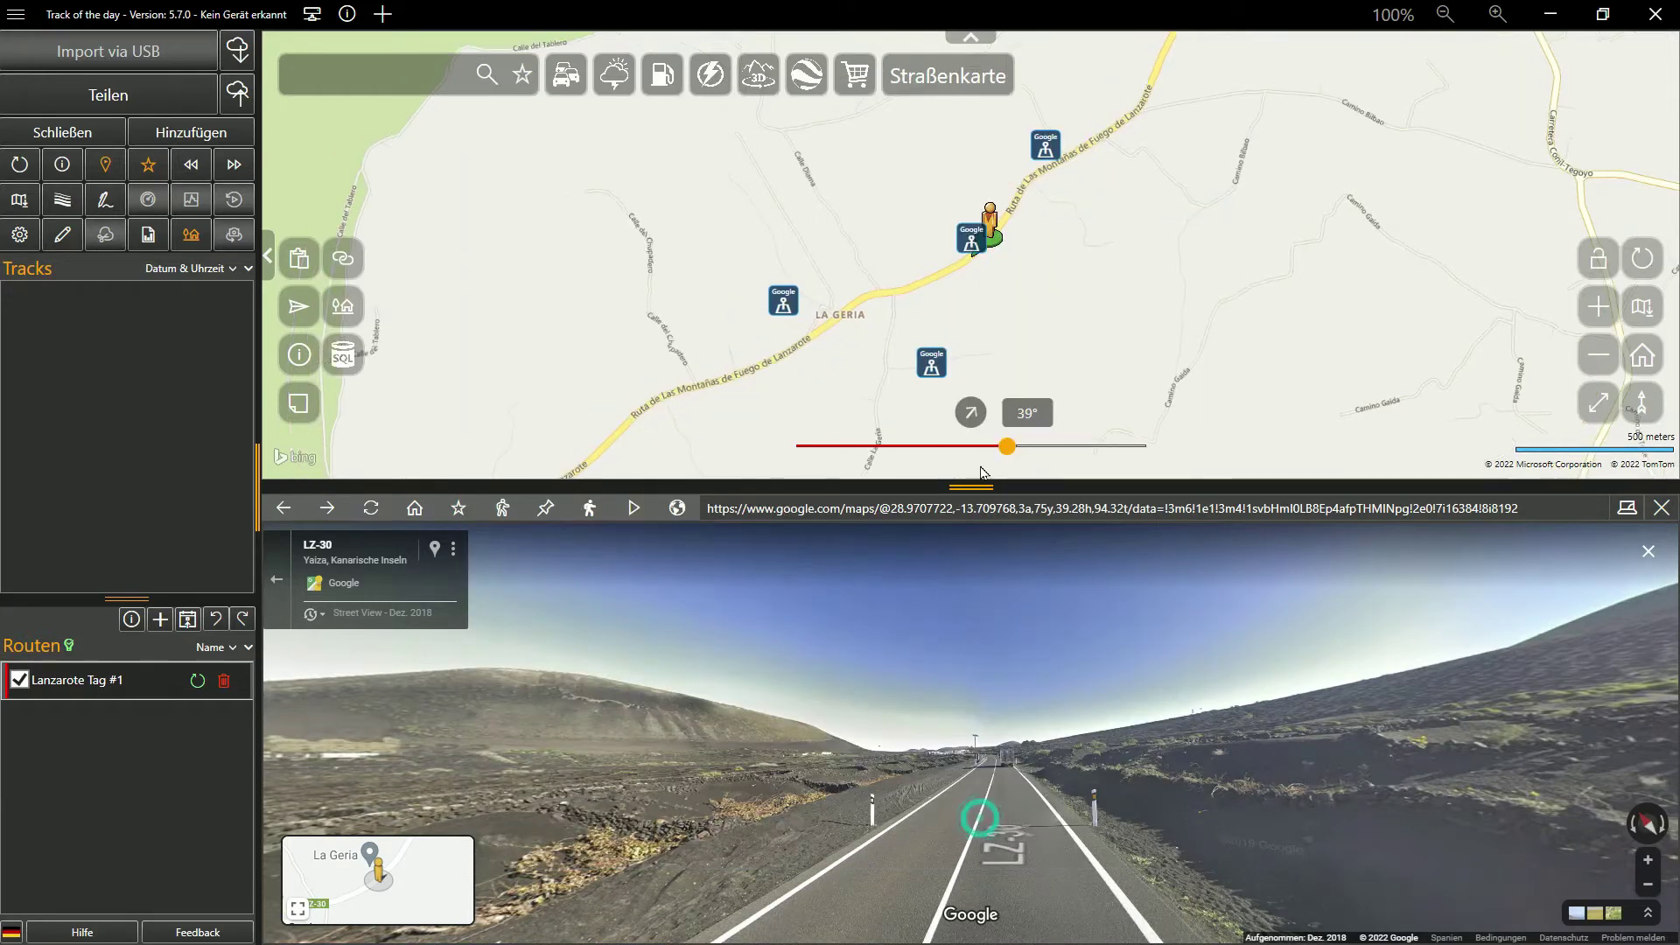
Move further along the road, tilt the 3D landscape view, and save it as a #Lanzarote POI
click(863, 300)
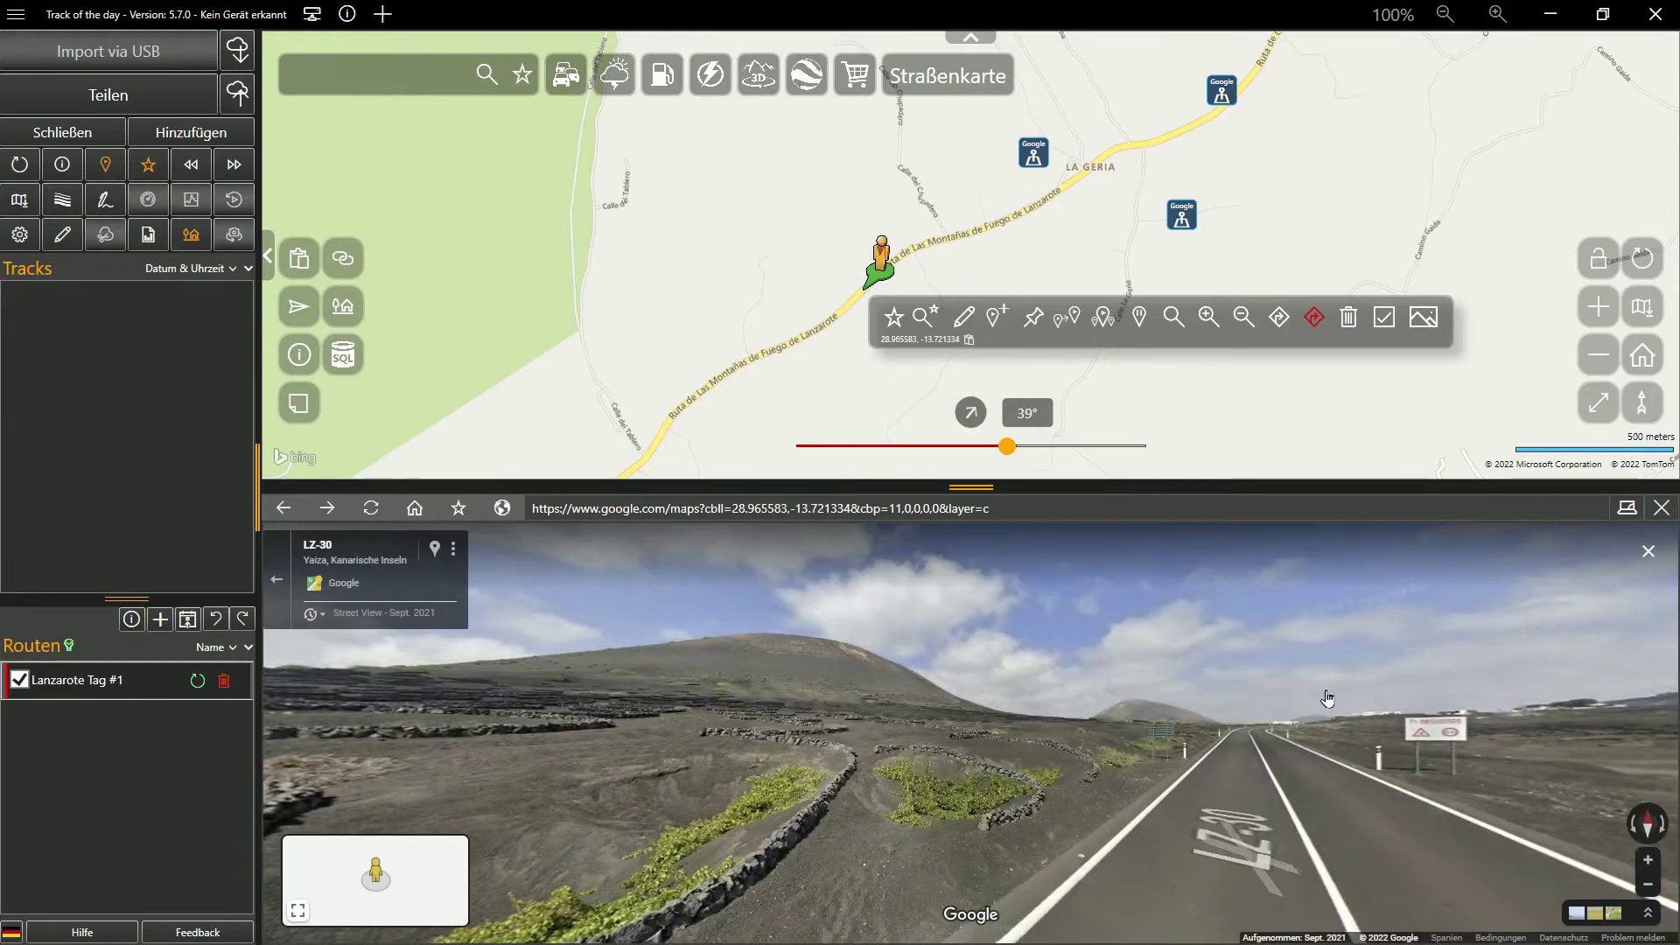
drag(1327, 697, 1020, 711)
click(1020, 711)
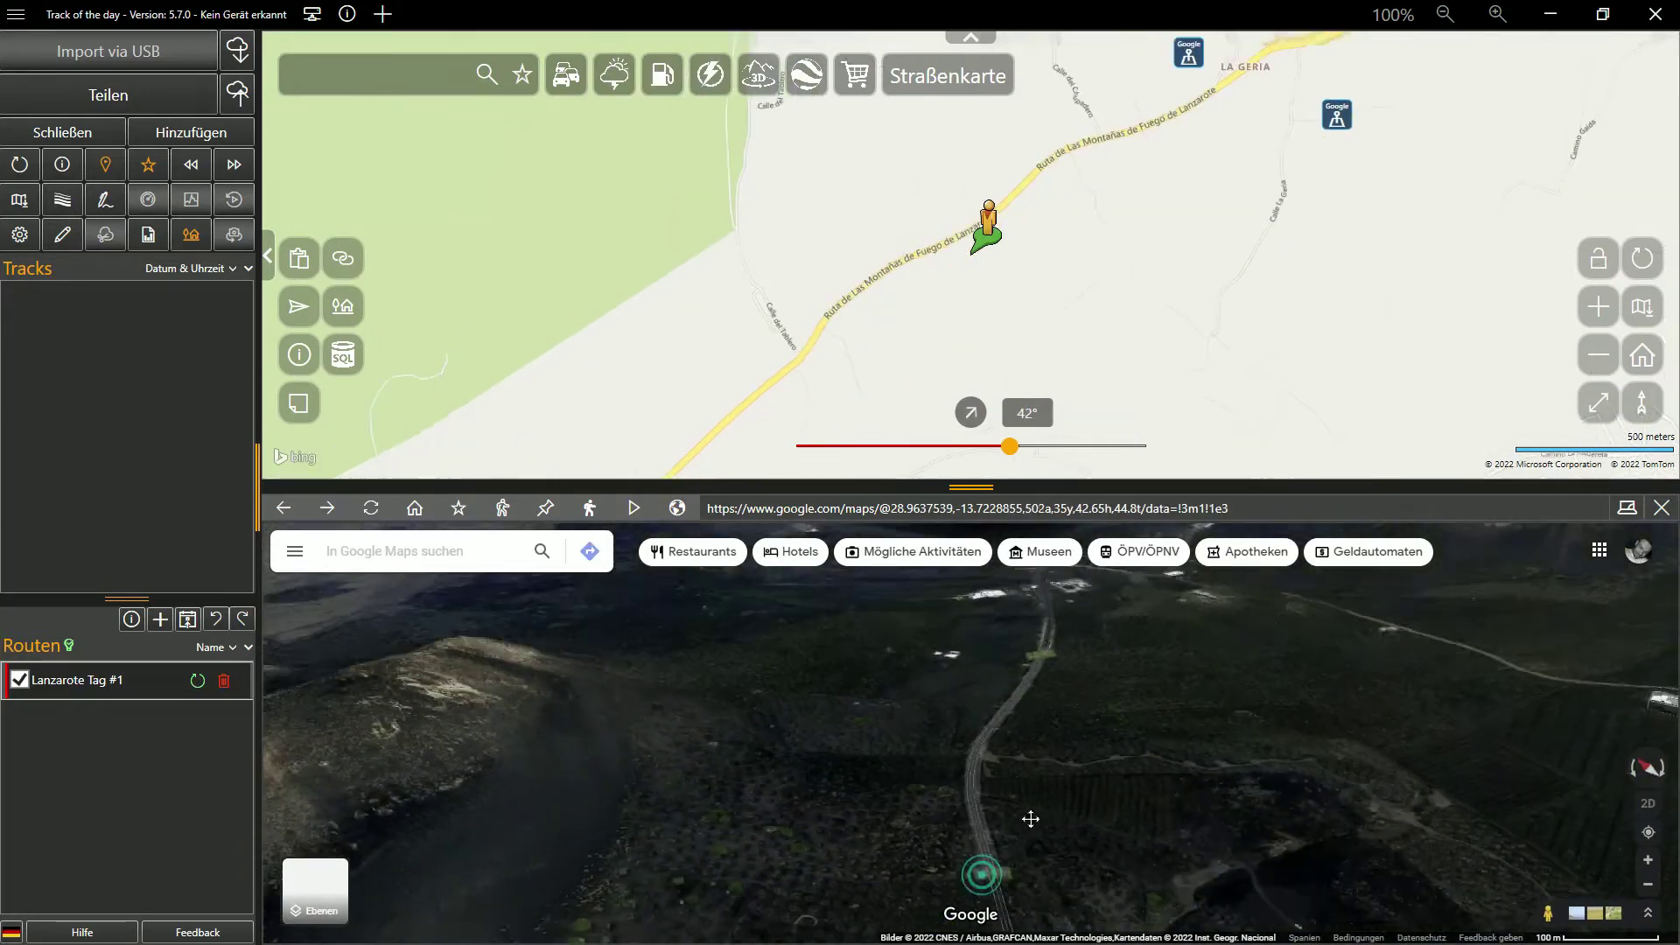
drag(947, 486, 946, 256)
scroll(994, 659, down, 3)
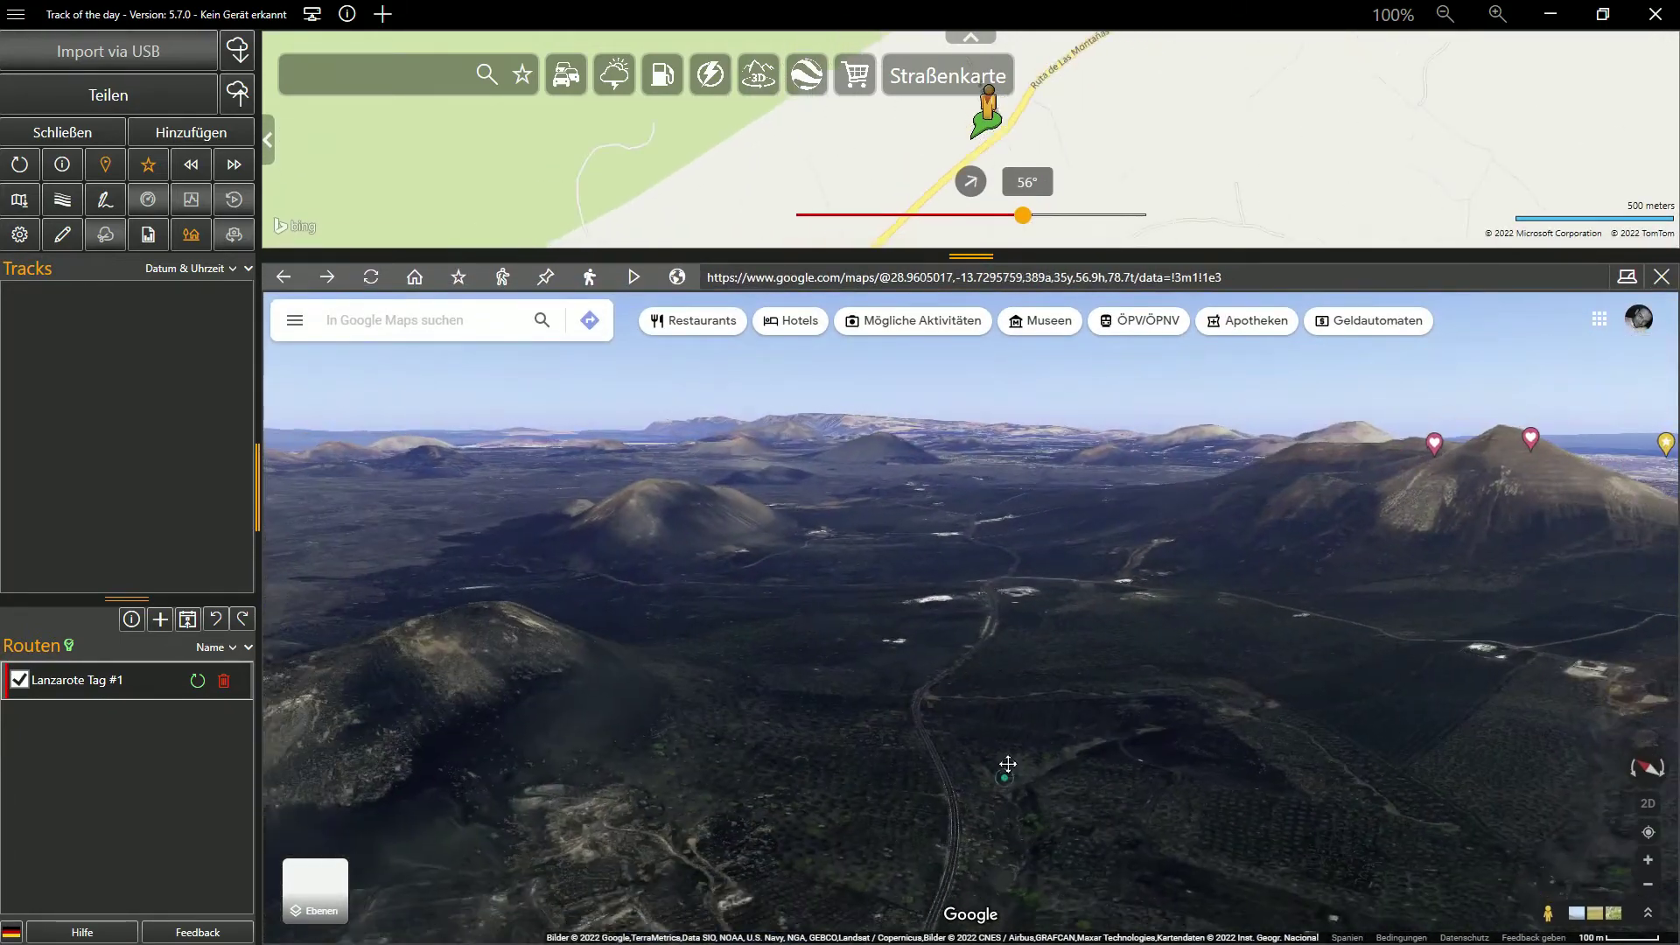
click(459, 279)
click(638, 247)
click(986, 821)
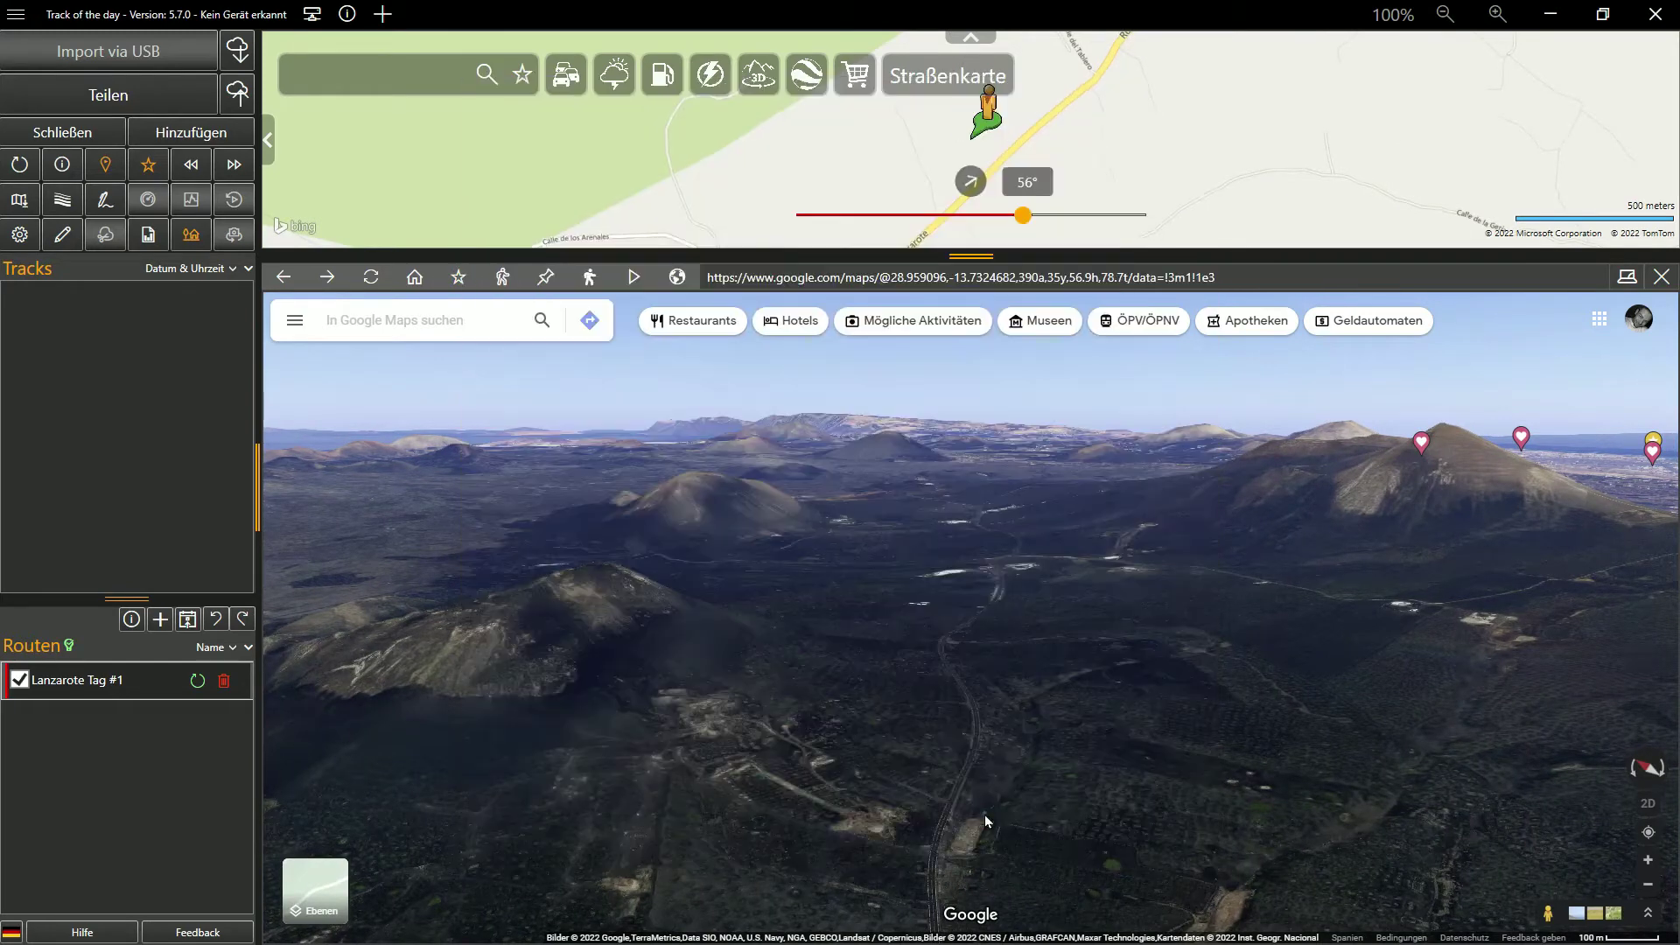
Close the Google Maps view and insert the new Google POI into the route as a waypoint
click(1659, 280)
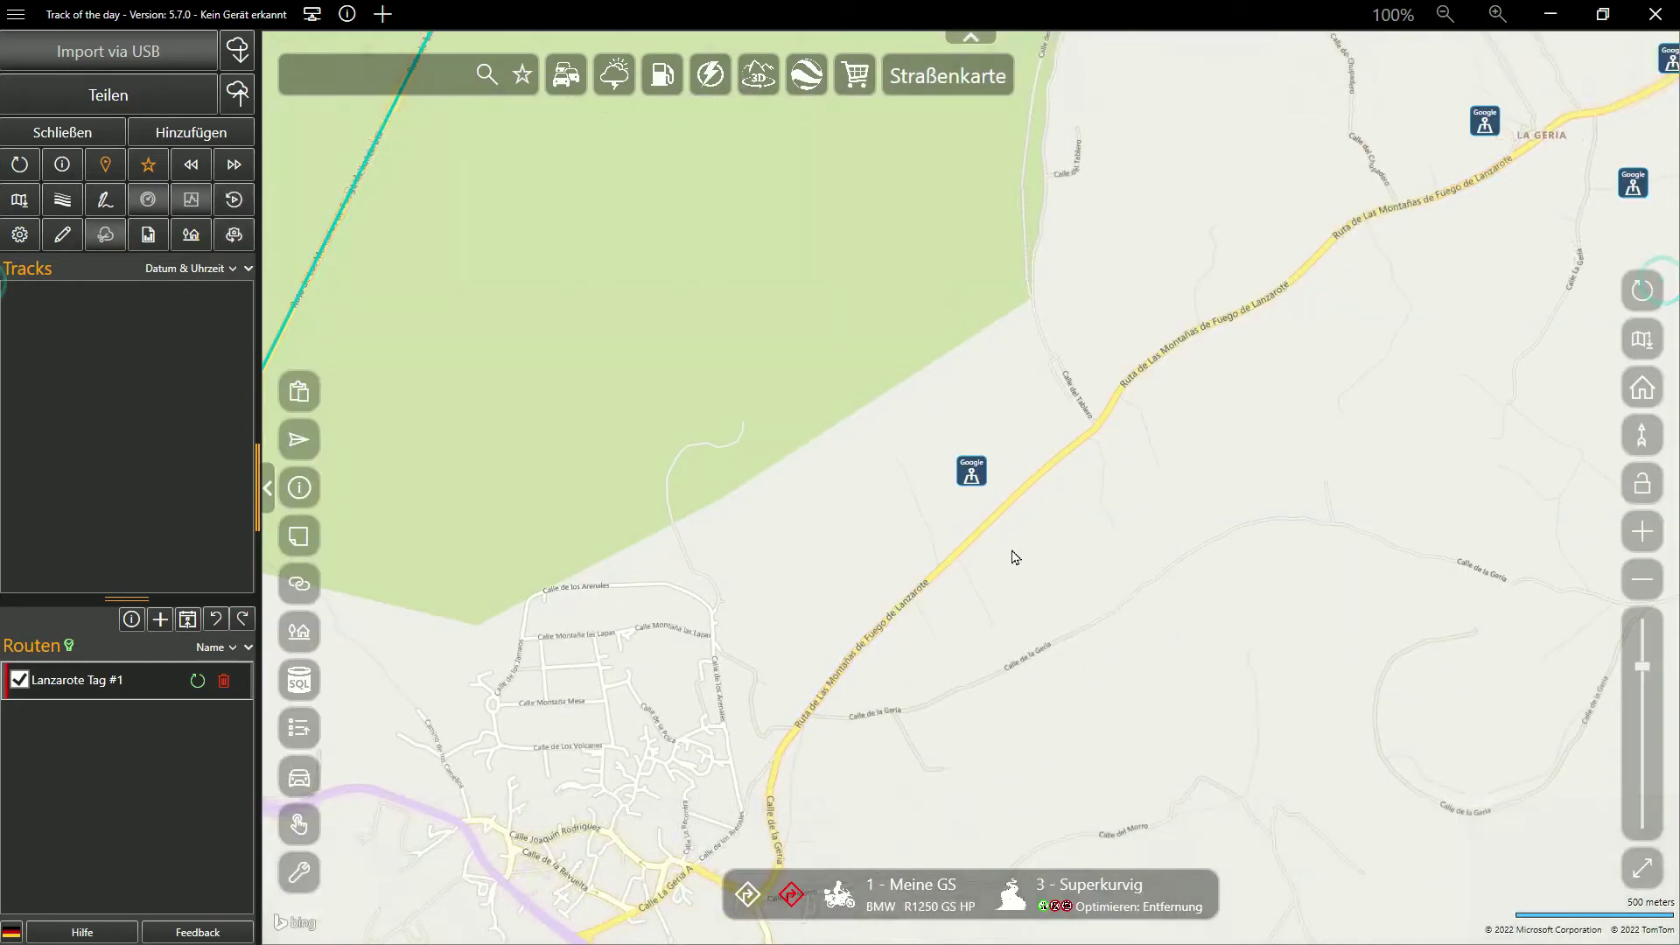
click(970, 477)
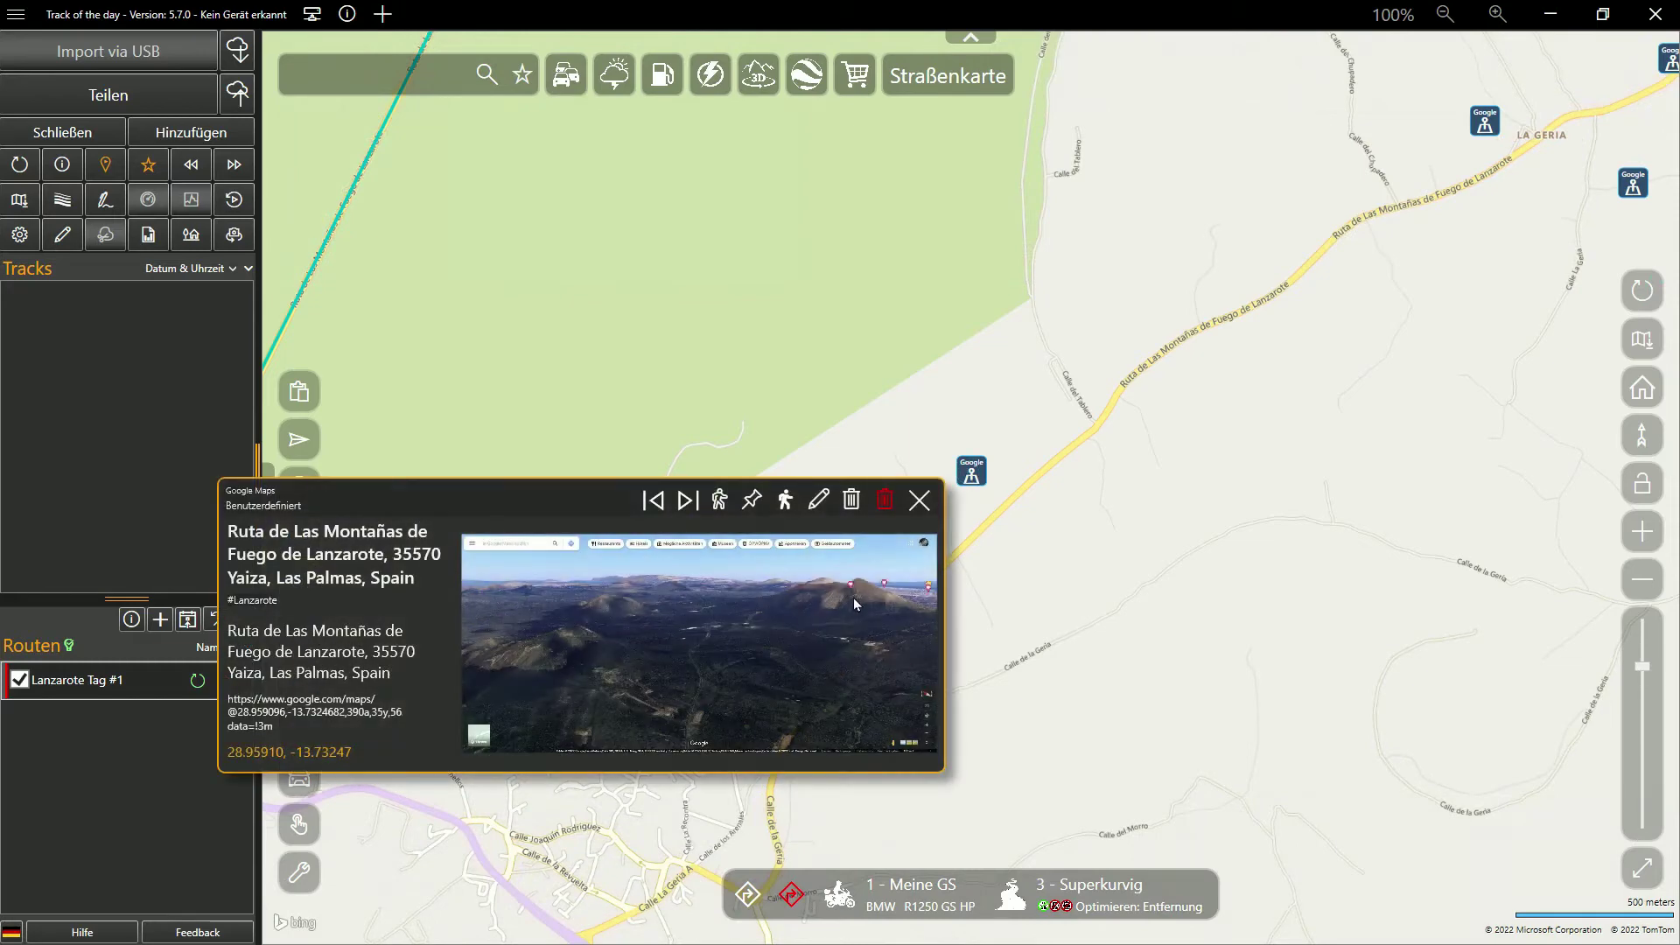
click(855, 602)
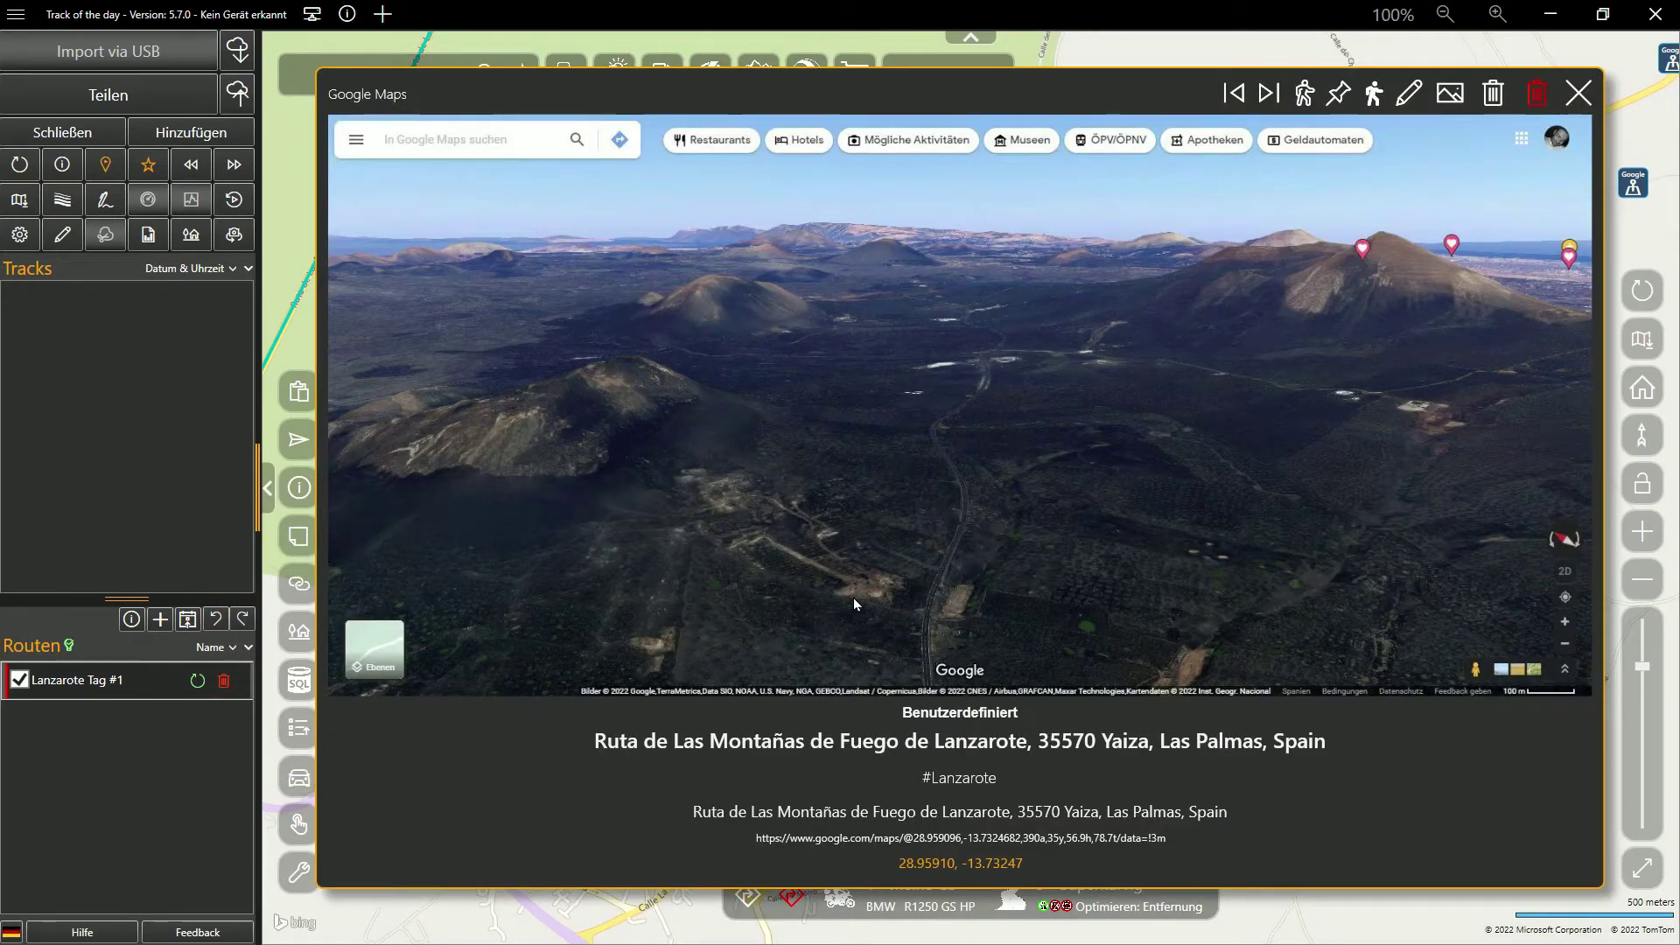
click(1338, 95)
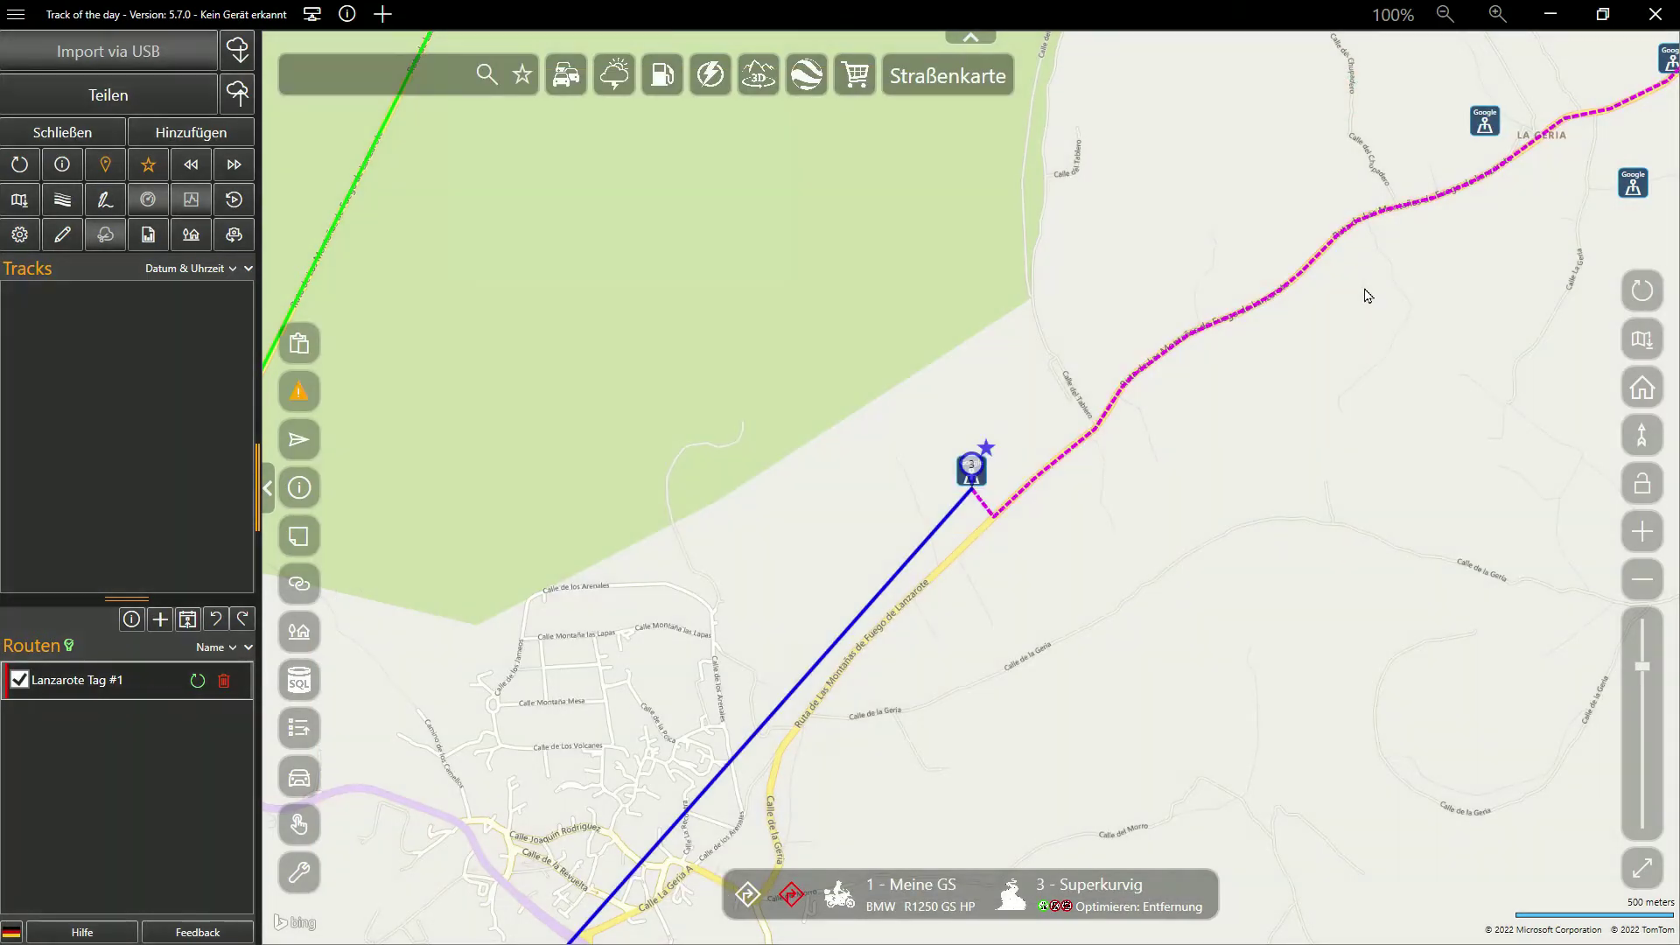
Move waypoint 3 onto the LZ-30 and route it through the Street View POI
scroll(1356, 393, down, 4)
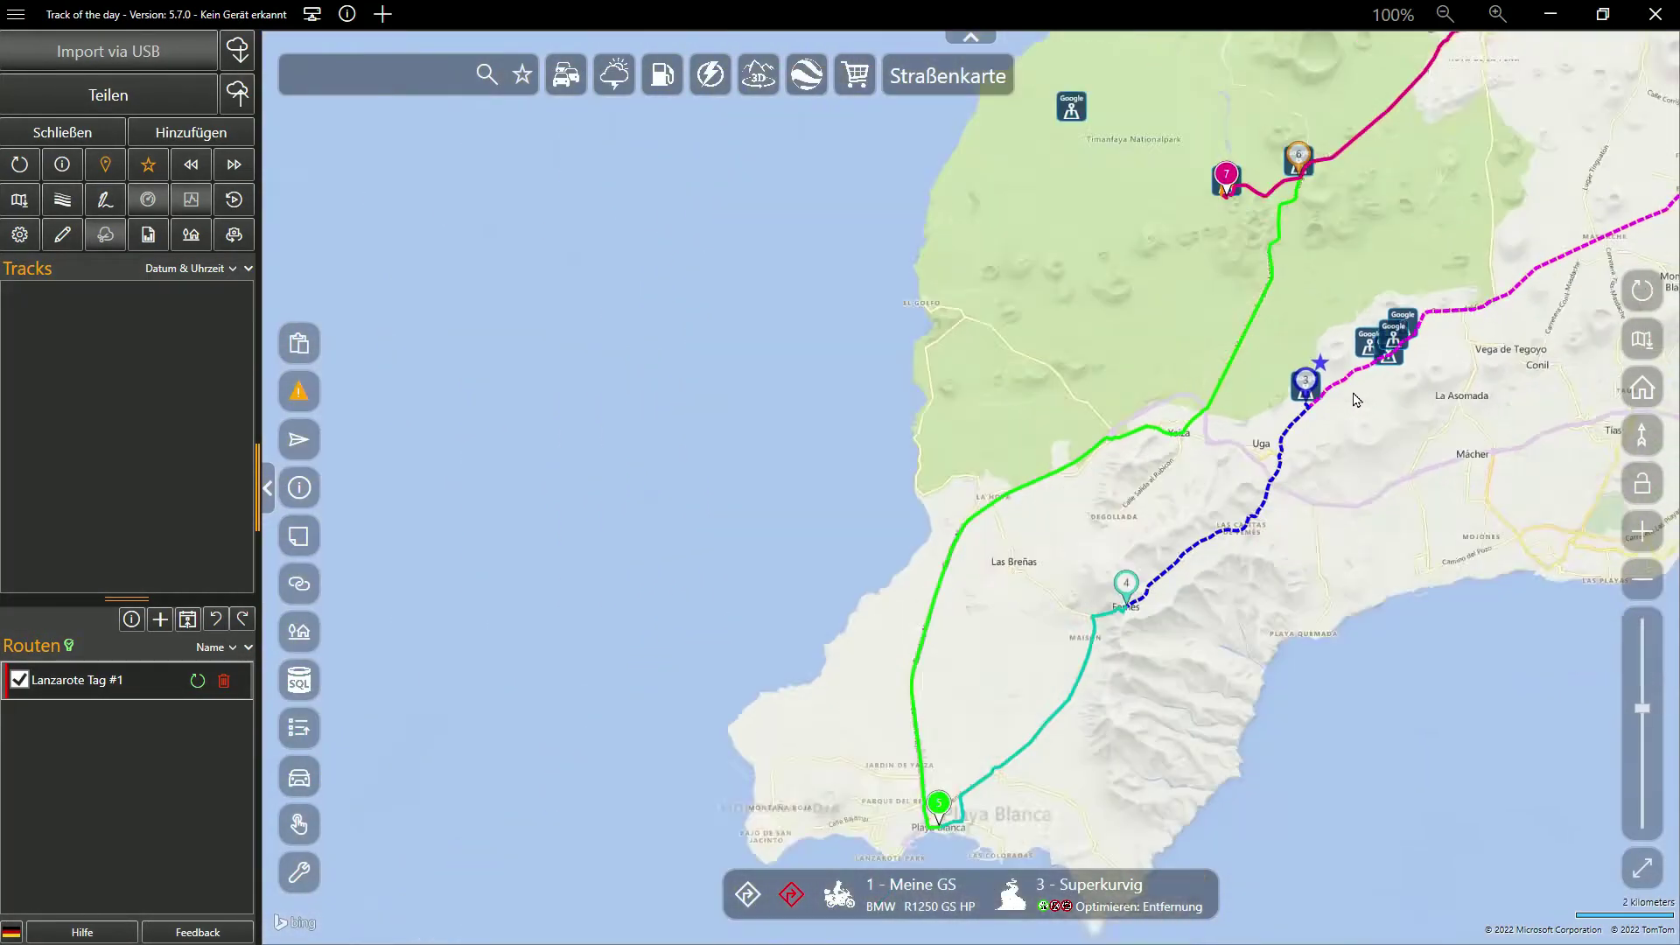
drag(1393, 452, 953, 581)
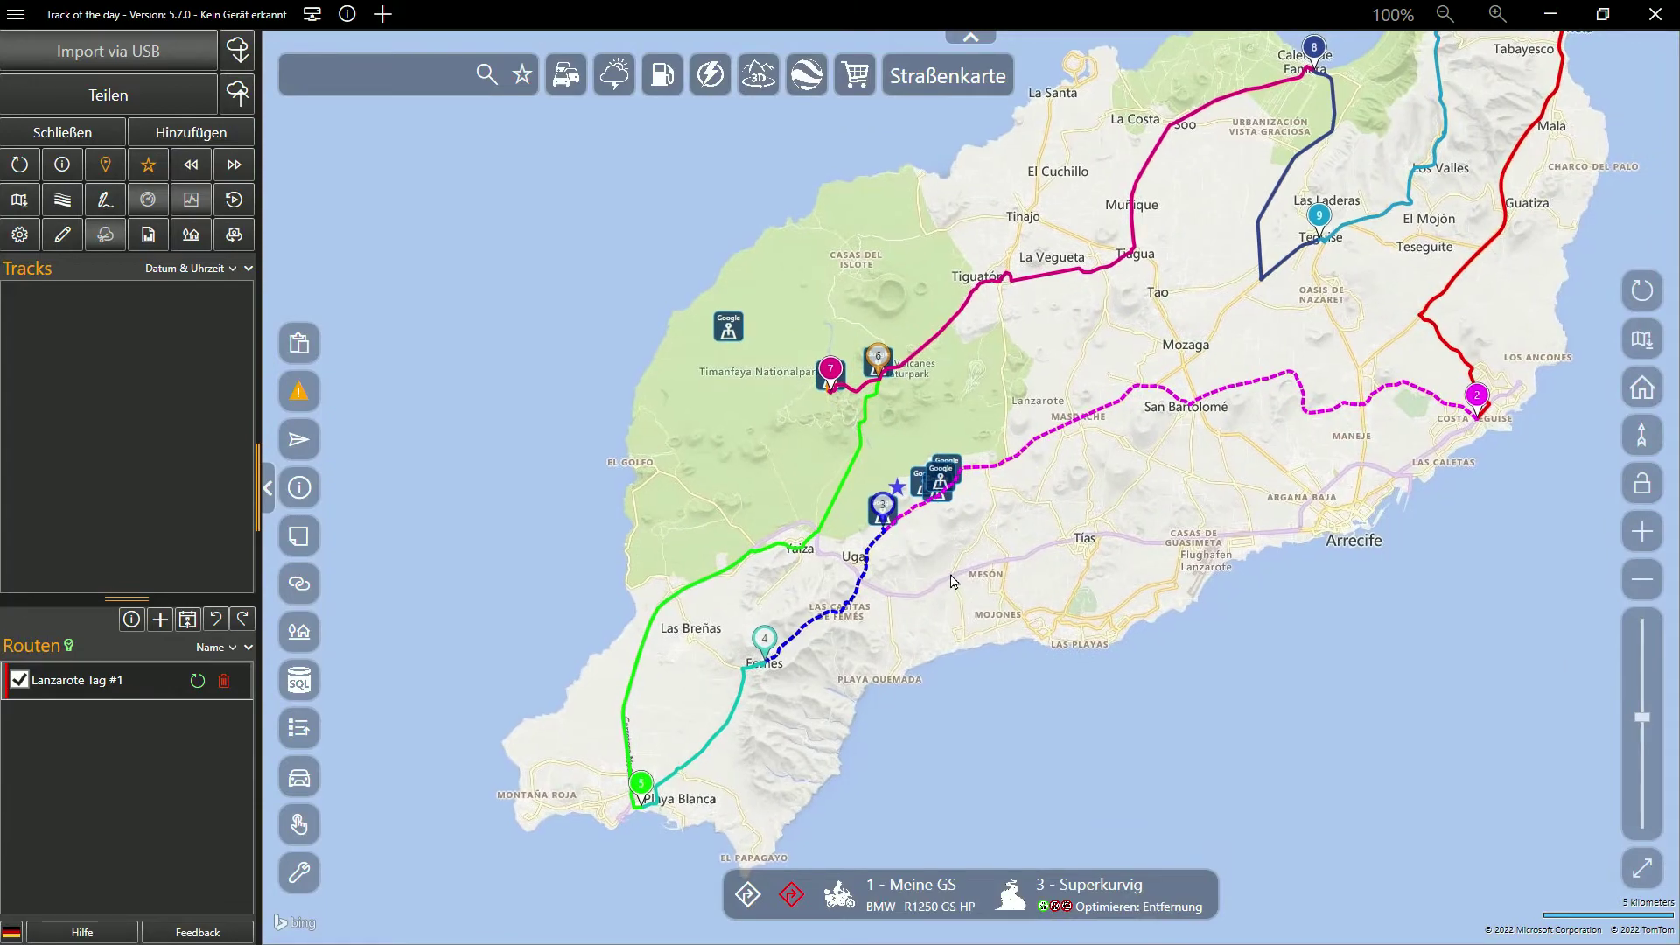
scroll(922, 548, up, 5)
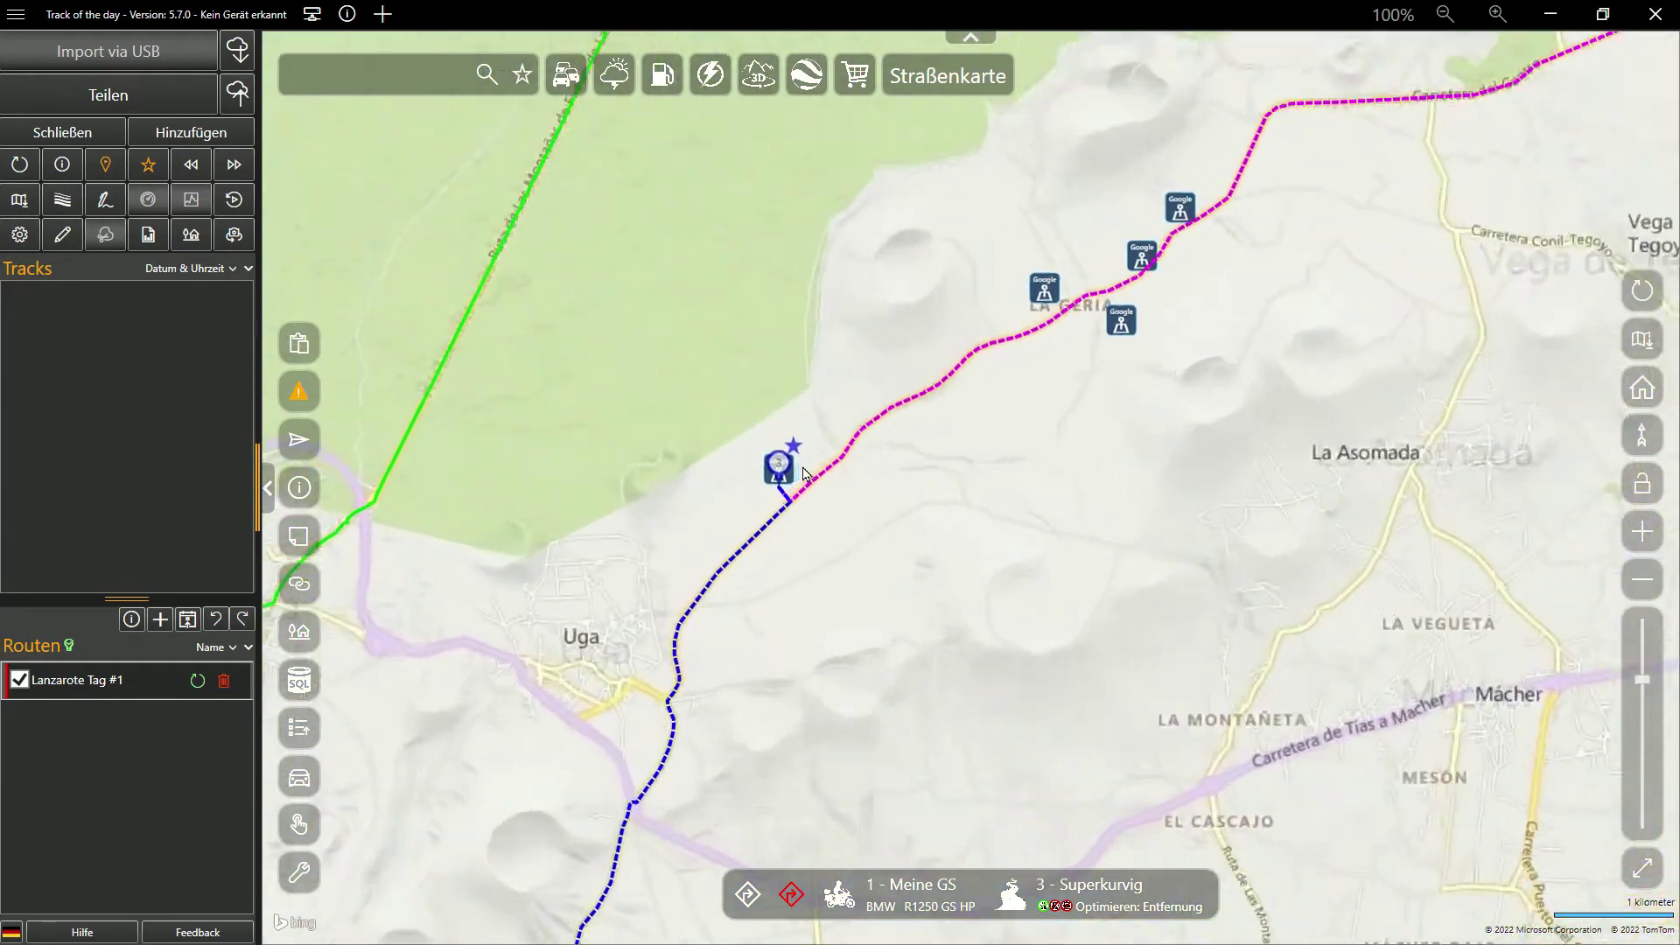
drag(908, 440, 1017, 354)
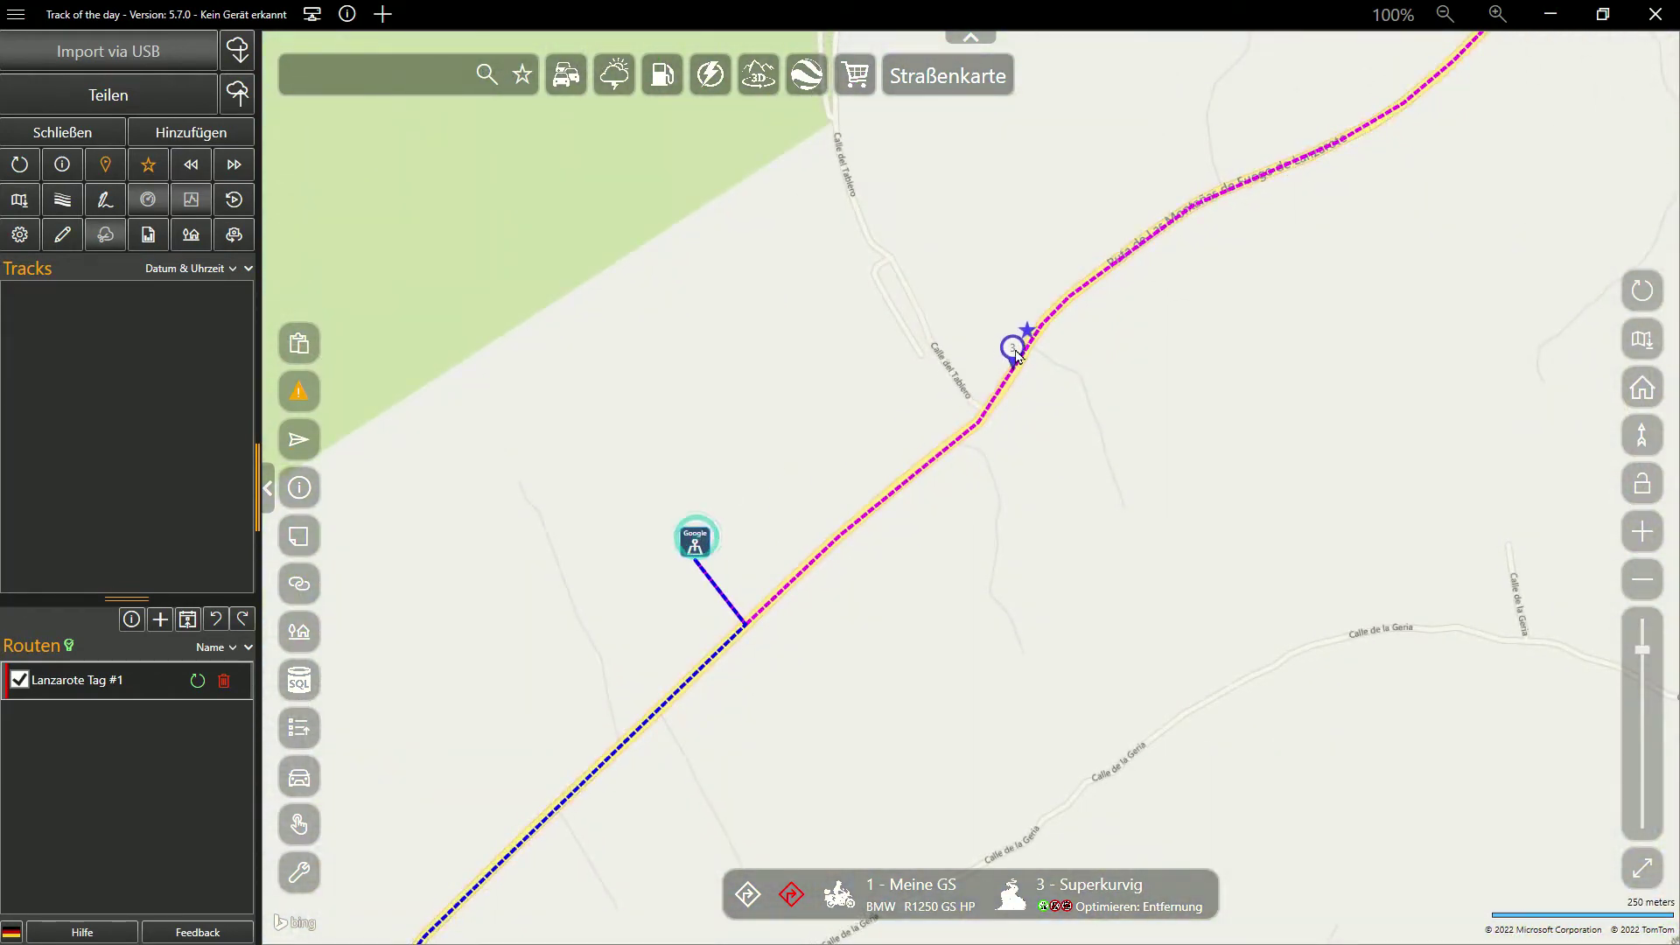
scroll(1287, 490, down, 2)
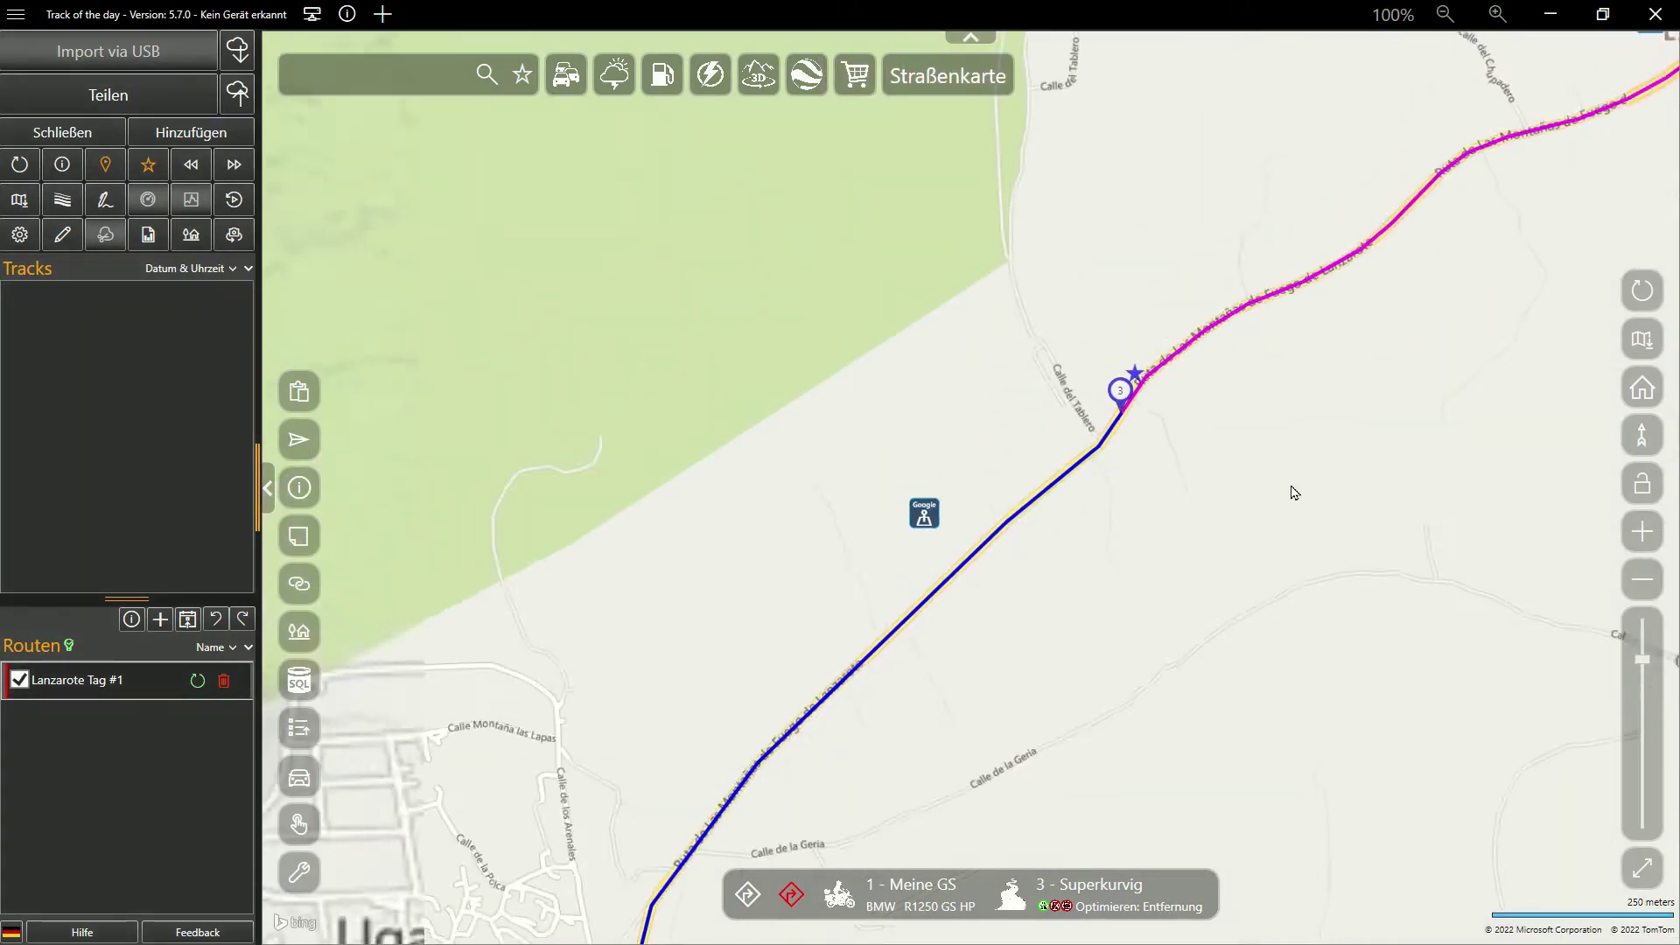
drag(1286, 549, 827, 797)
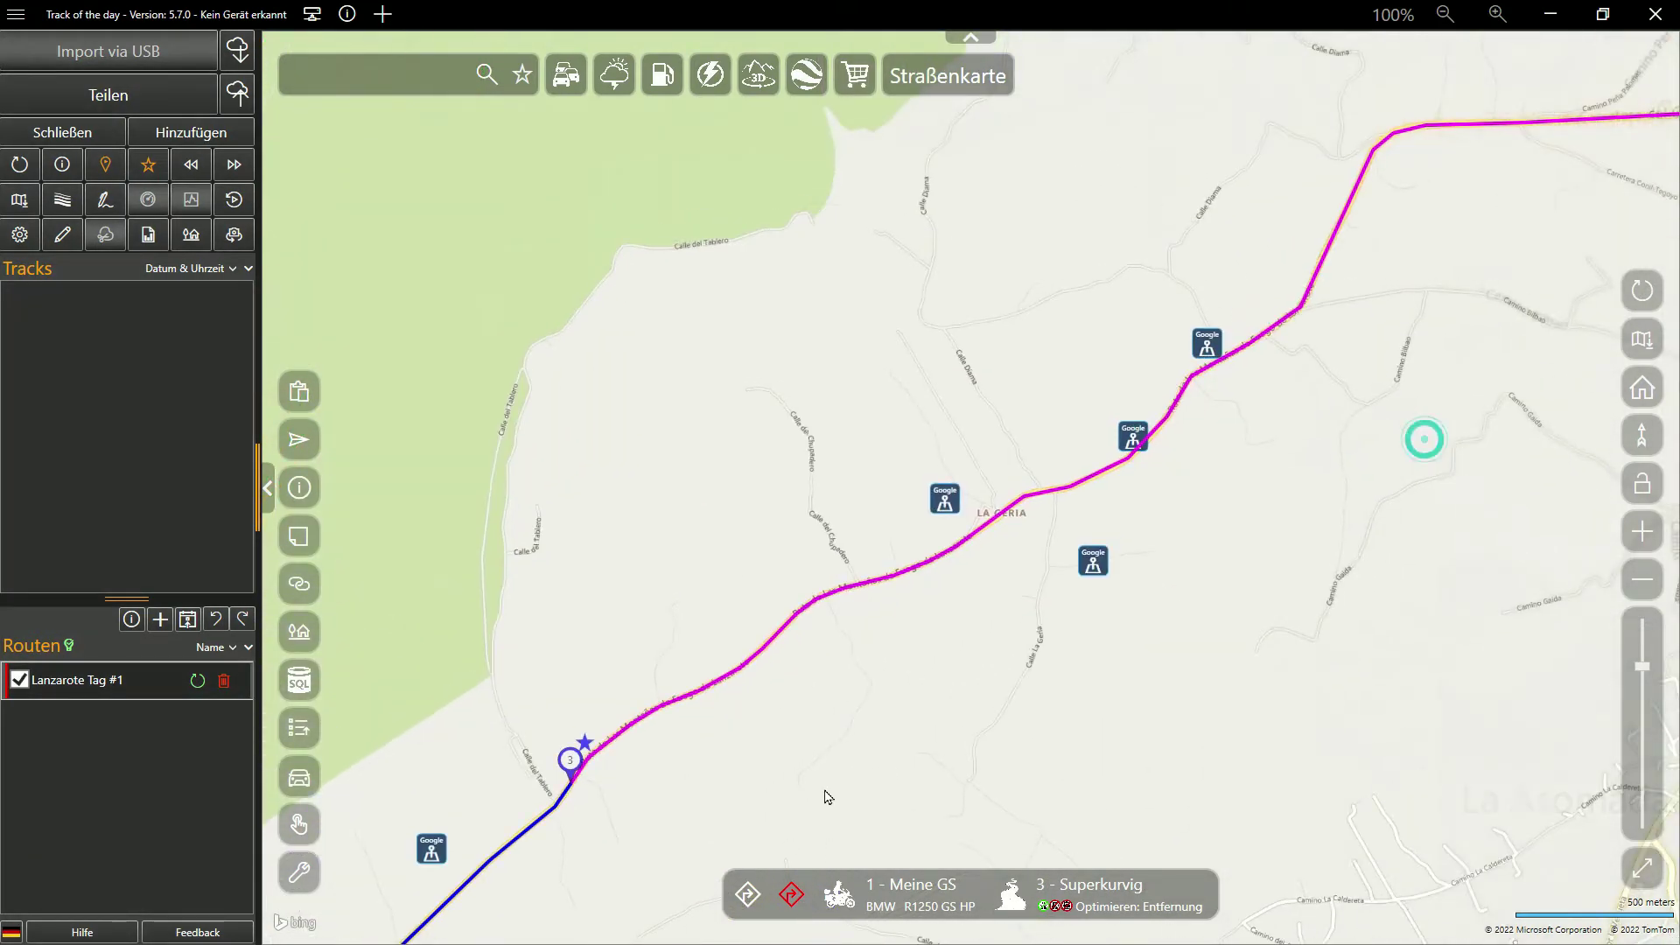
click(1133, 439)
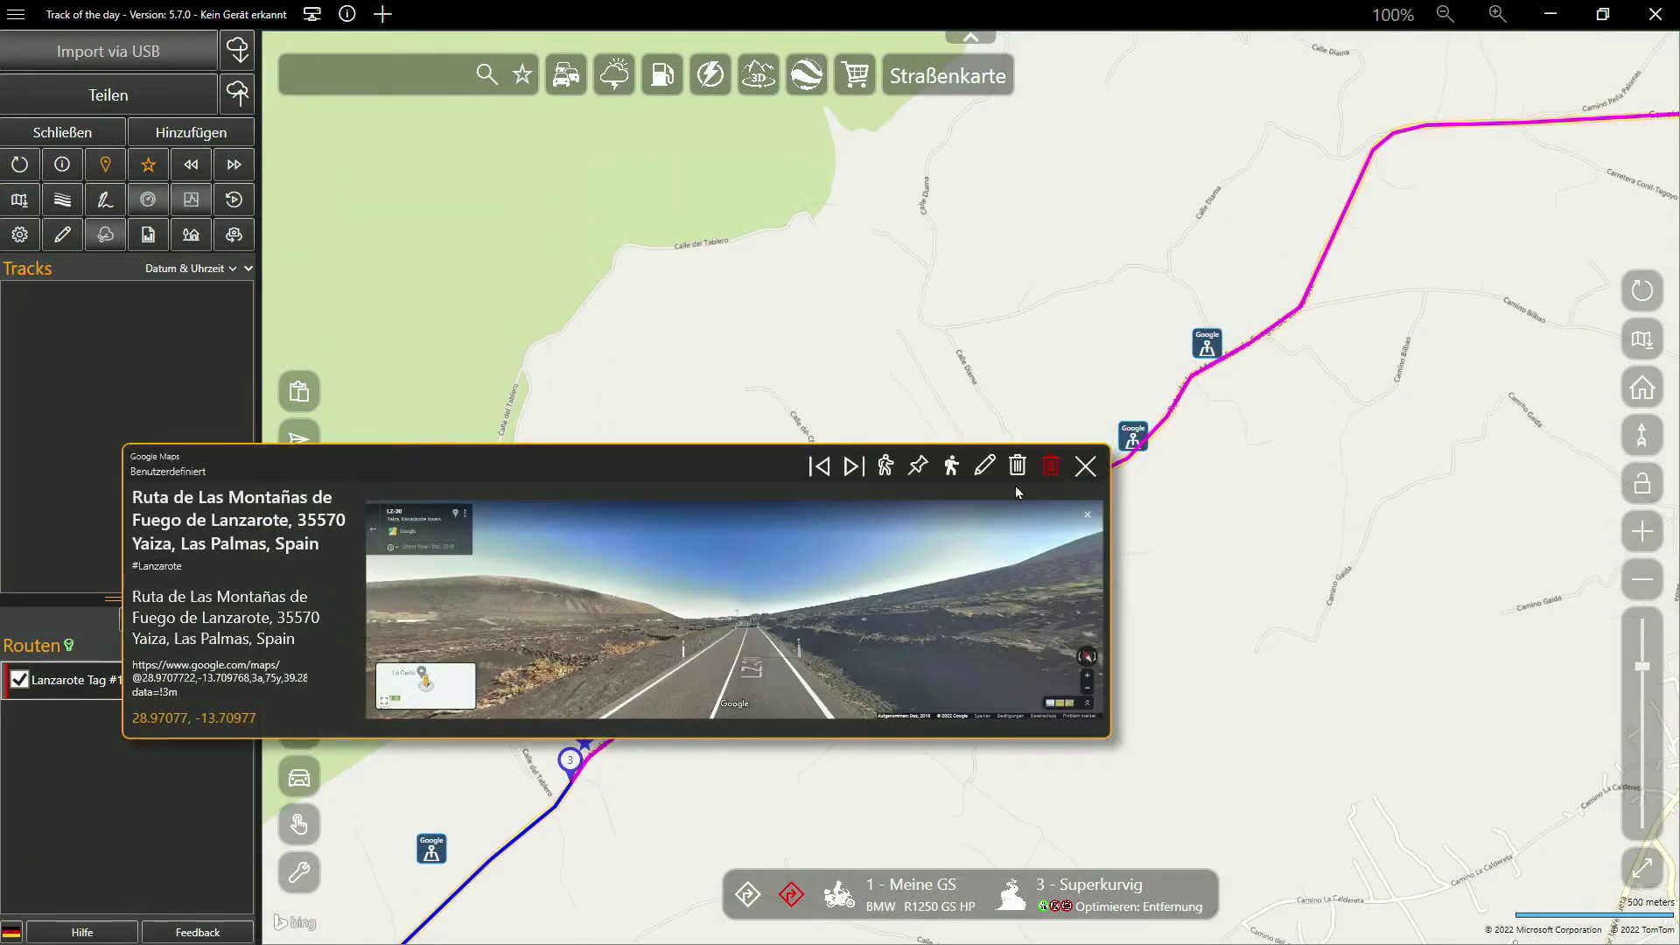
click(918, 468)
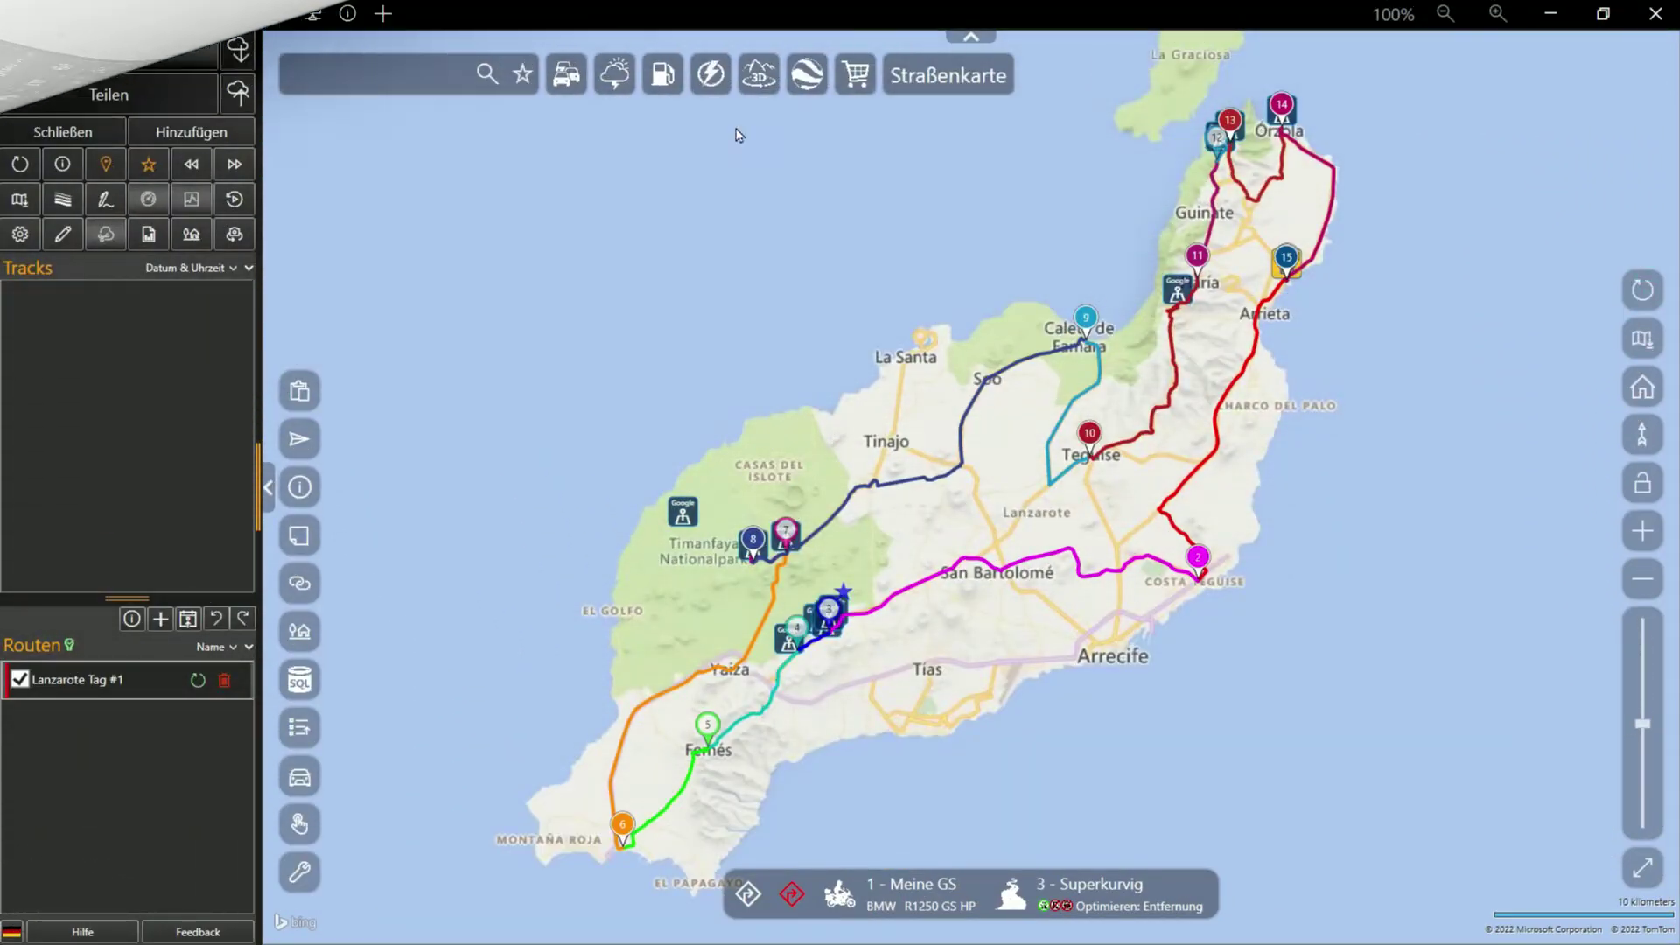
Export the Lanzarote Tag #1 route as a DOCX roadbook from Teilen
click(108, 95)
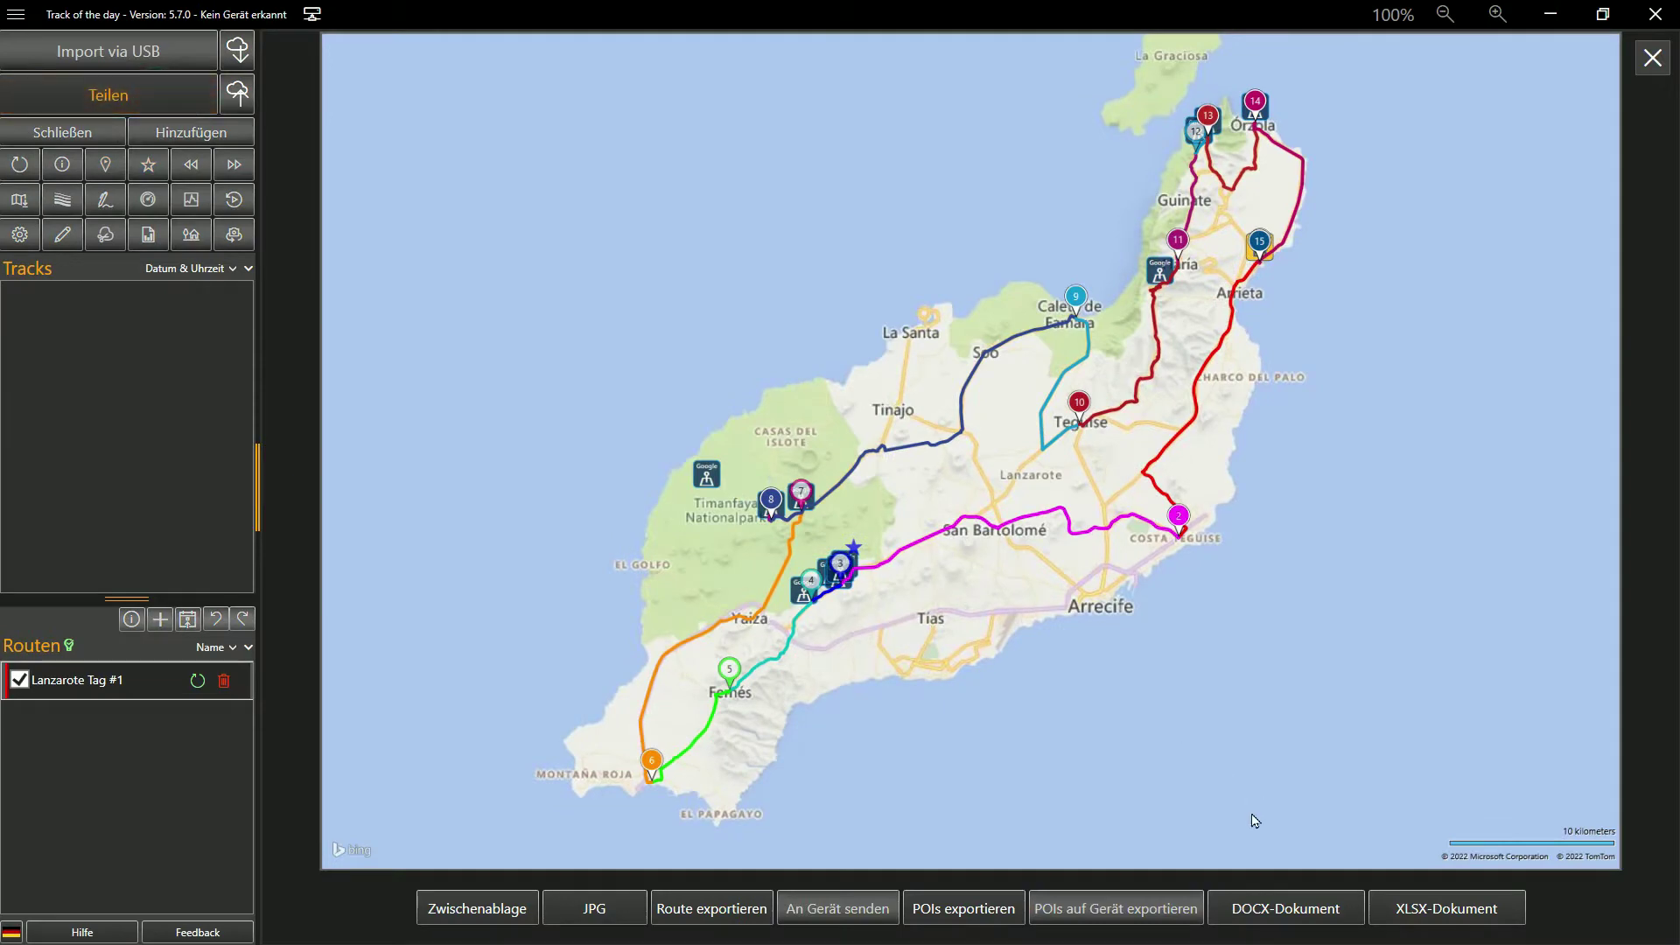
click(1280, 910)
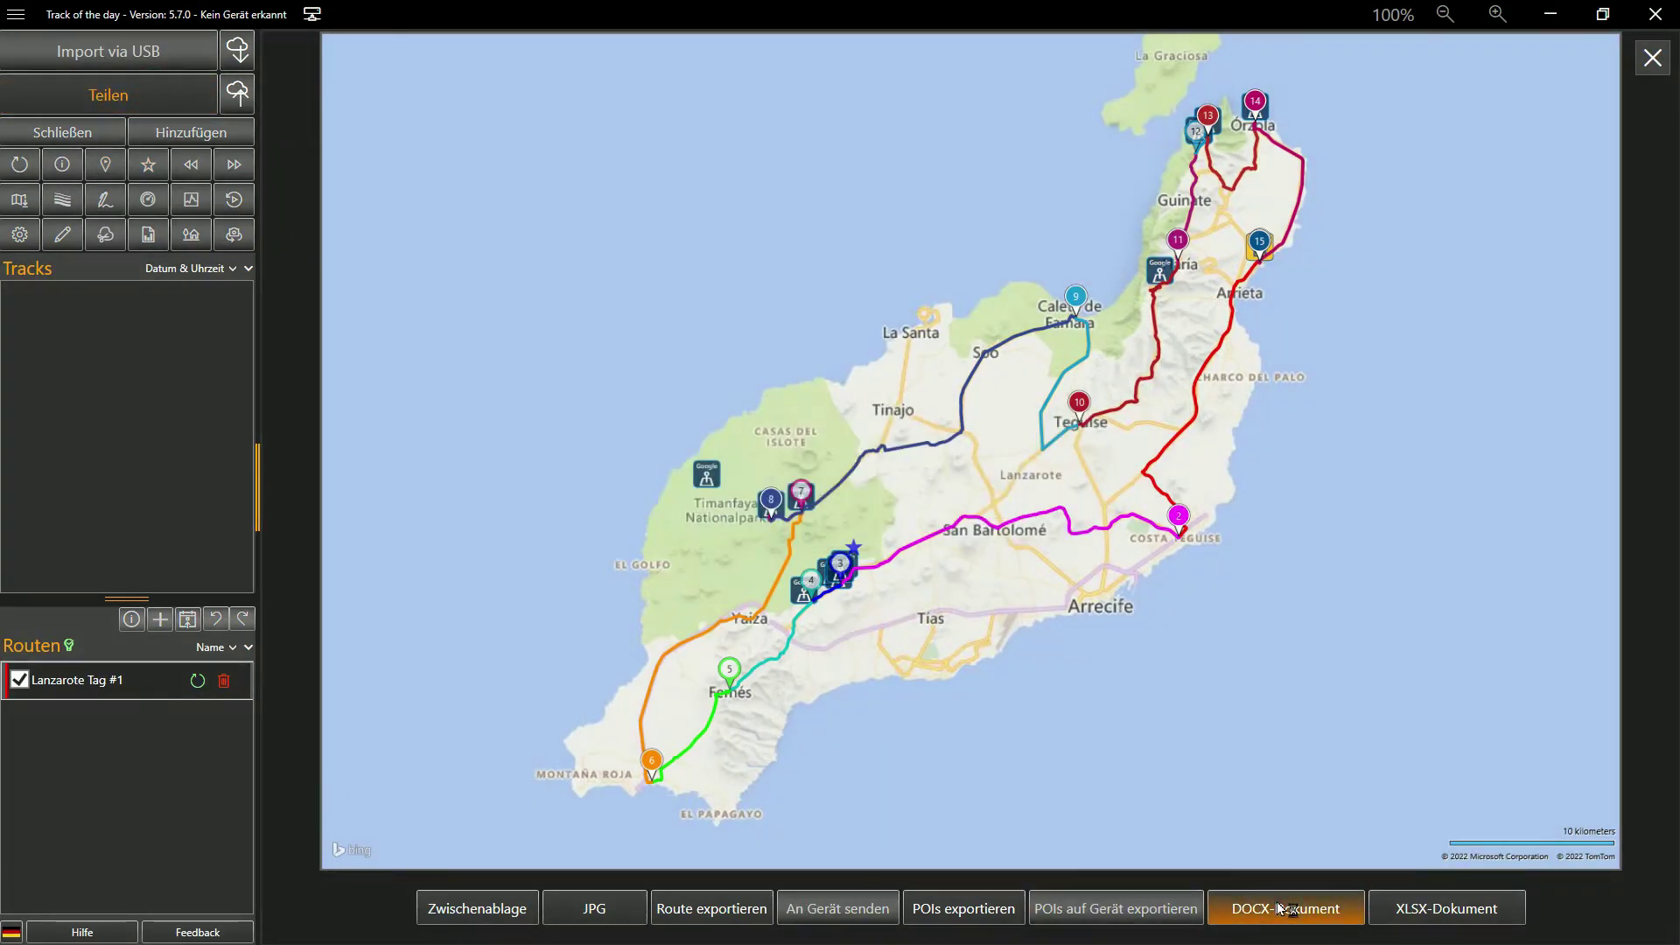
scroll(1417, 768, down, 10)
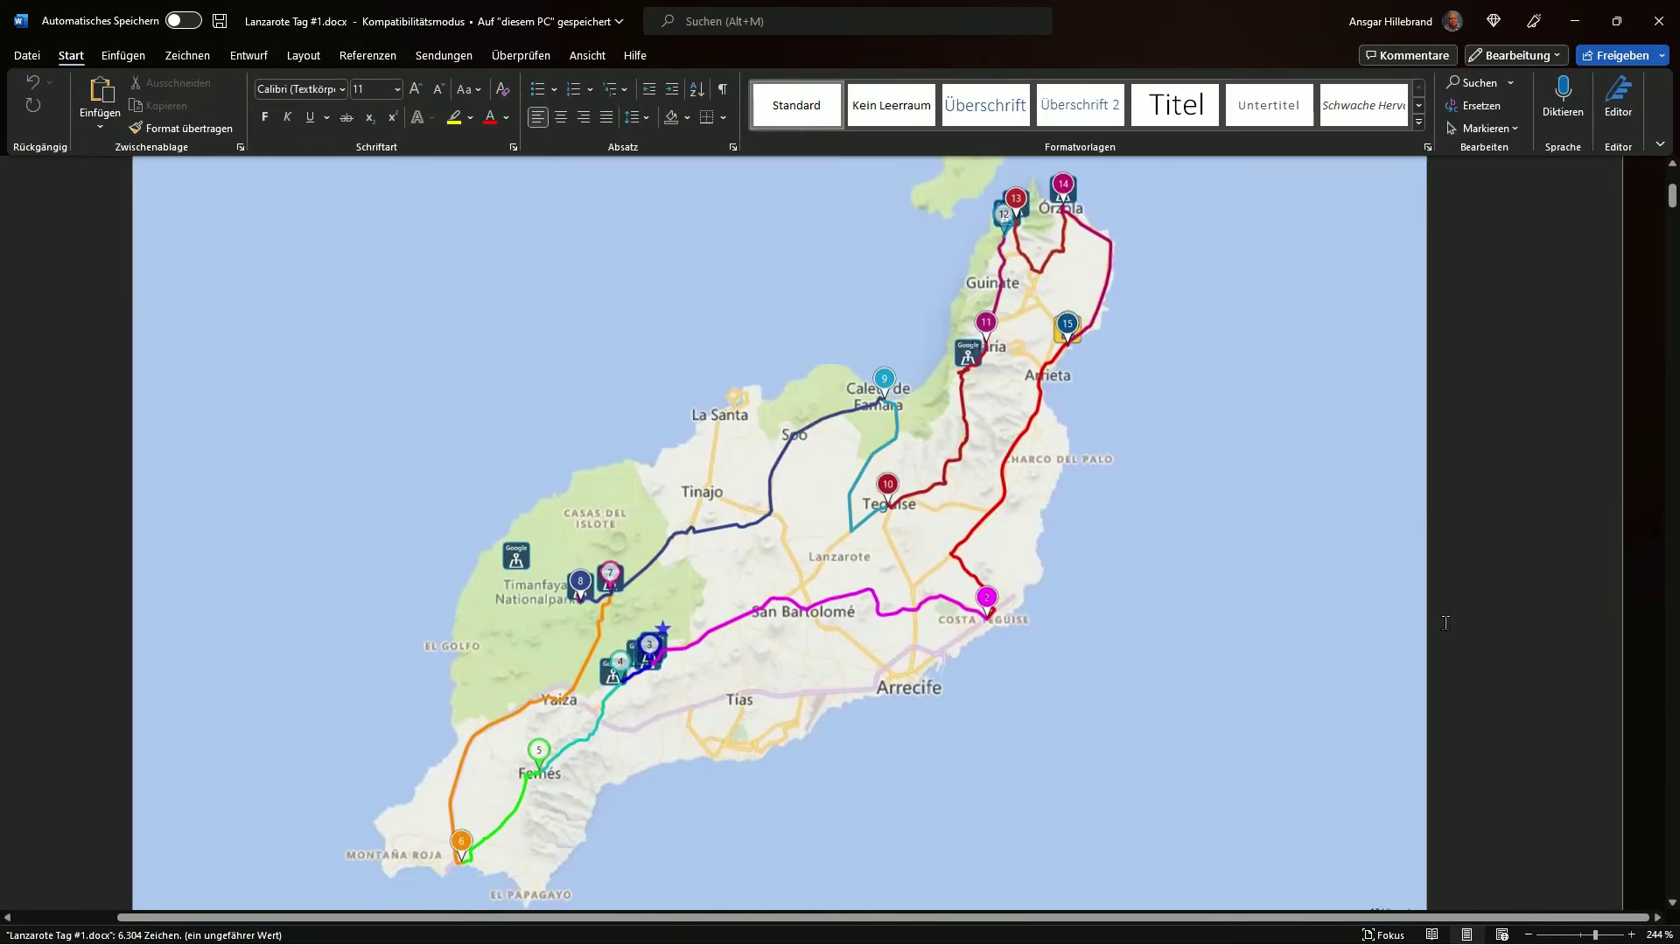
Scroll down through the opening pages of the Lanzarote Tag #1 roadbook
scroll(1445, 623, down, 15)
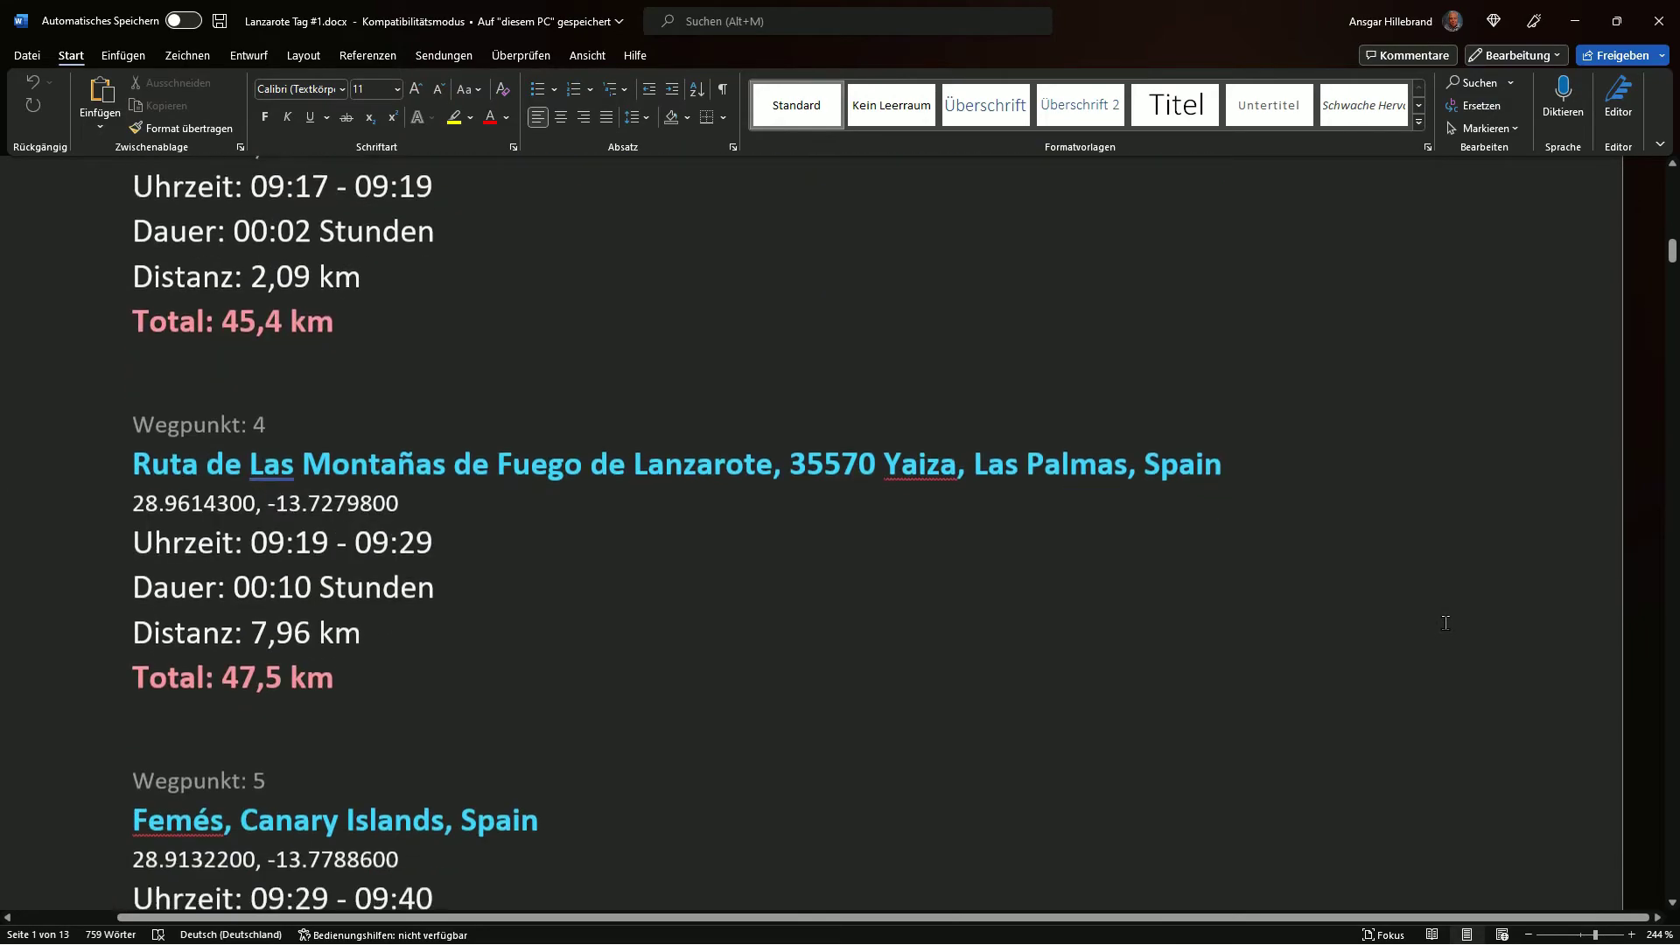
scroll(1446, 623, down, 5)
scroll(1445, 623, down, 3)
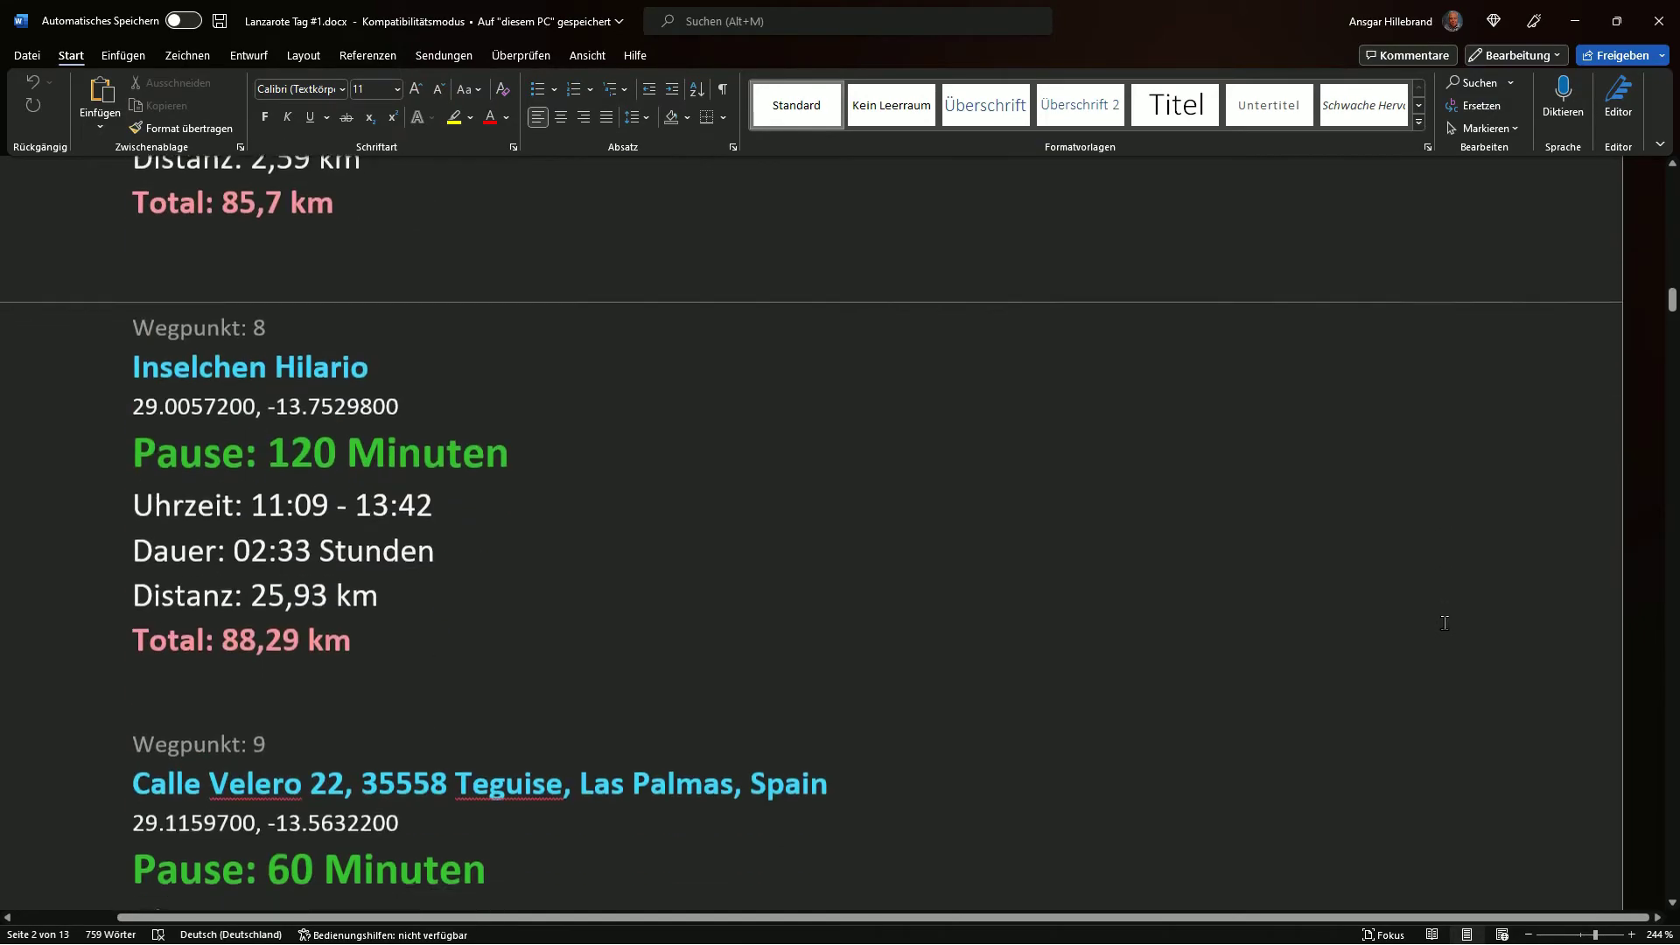
scroll(1445, 623, down, 3)
scroll(1444, 623, down, 14)
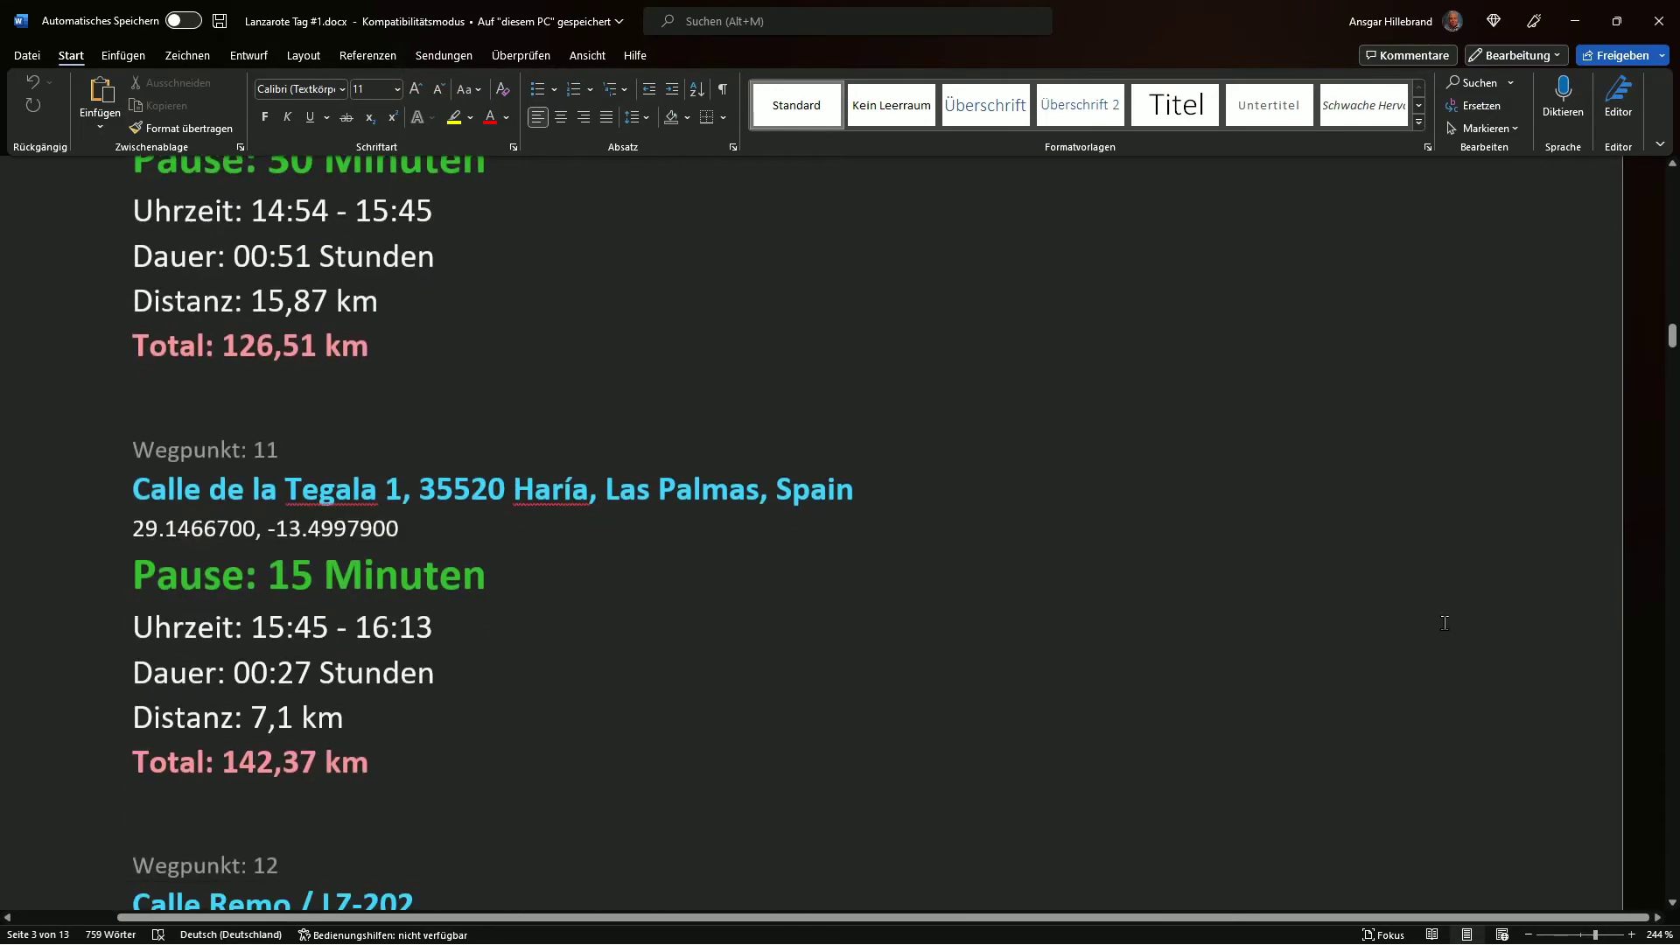
scroll(1444, 623, down, 16)
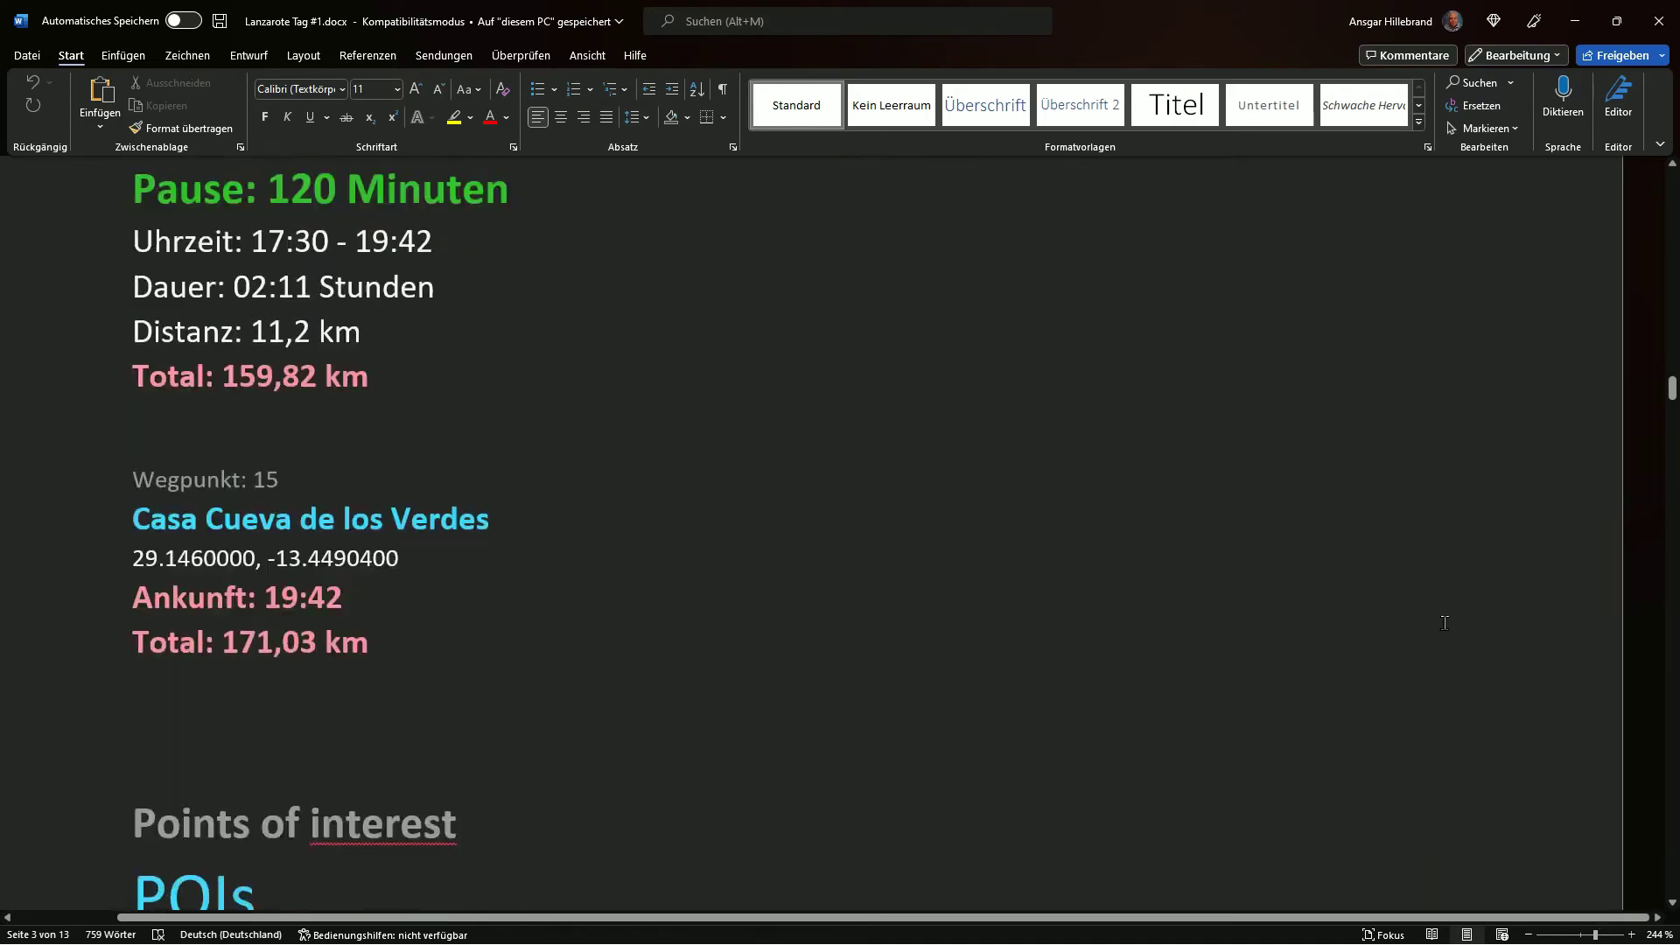
scroll(1444, 623, down, 18)
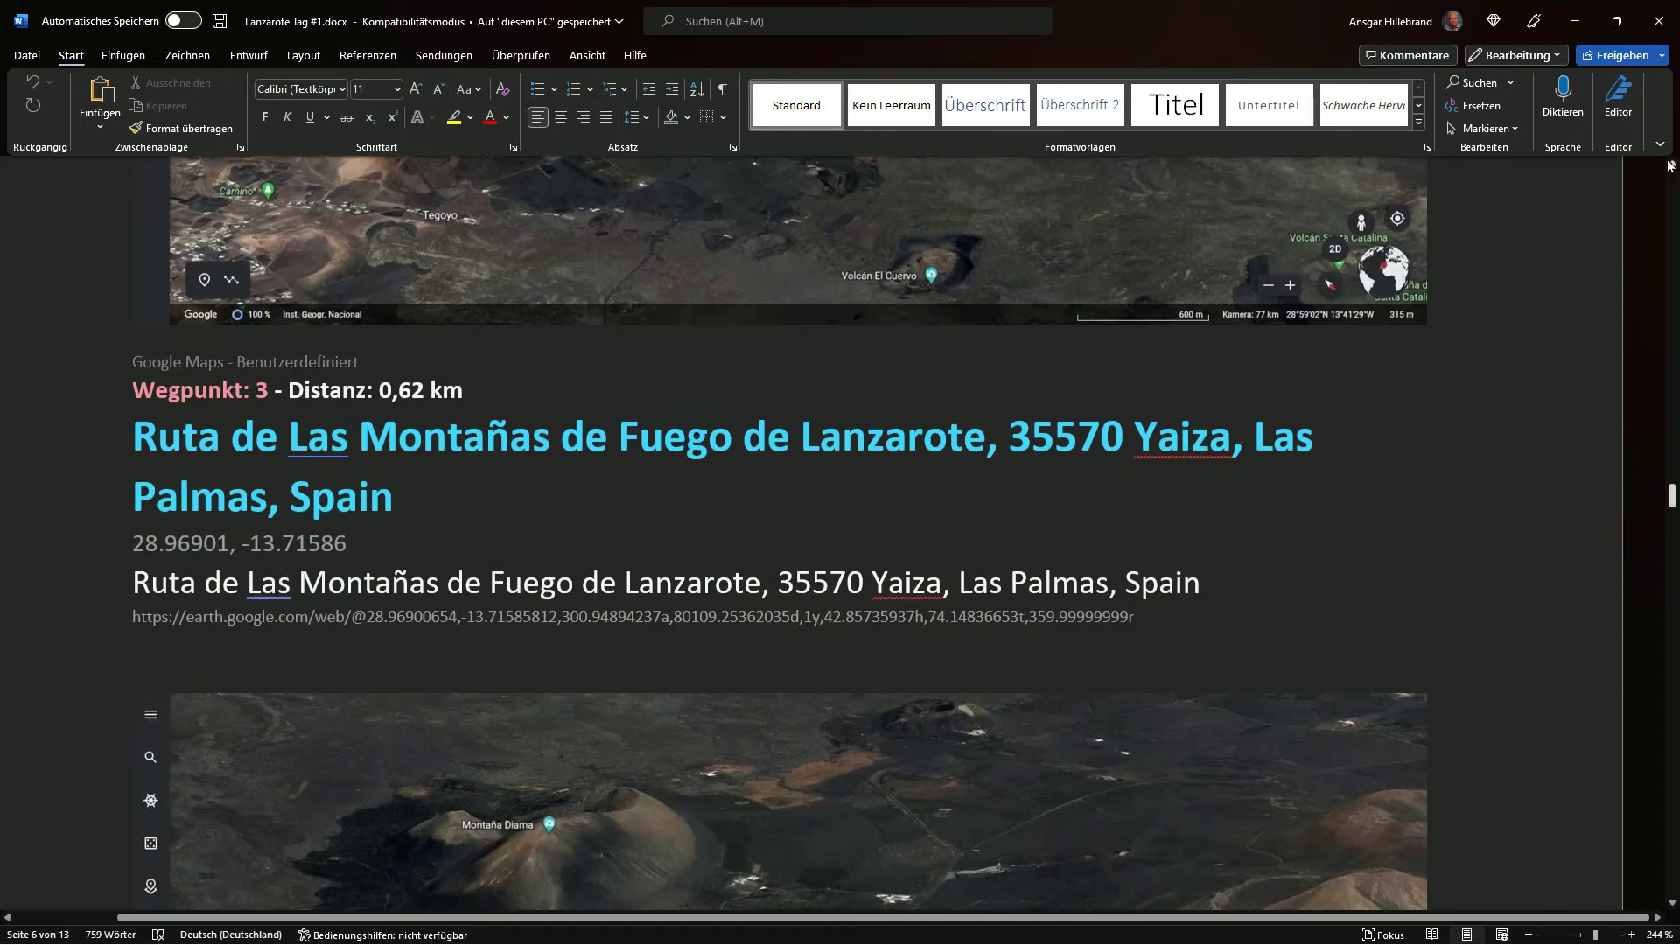
Switch Word to Full-screen mode and page through the waypoint map pages
click(1660, 145)
click(1529, 194)
scroll(1540, 321, down, 2)
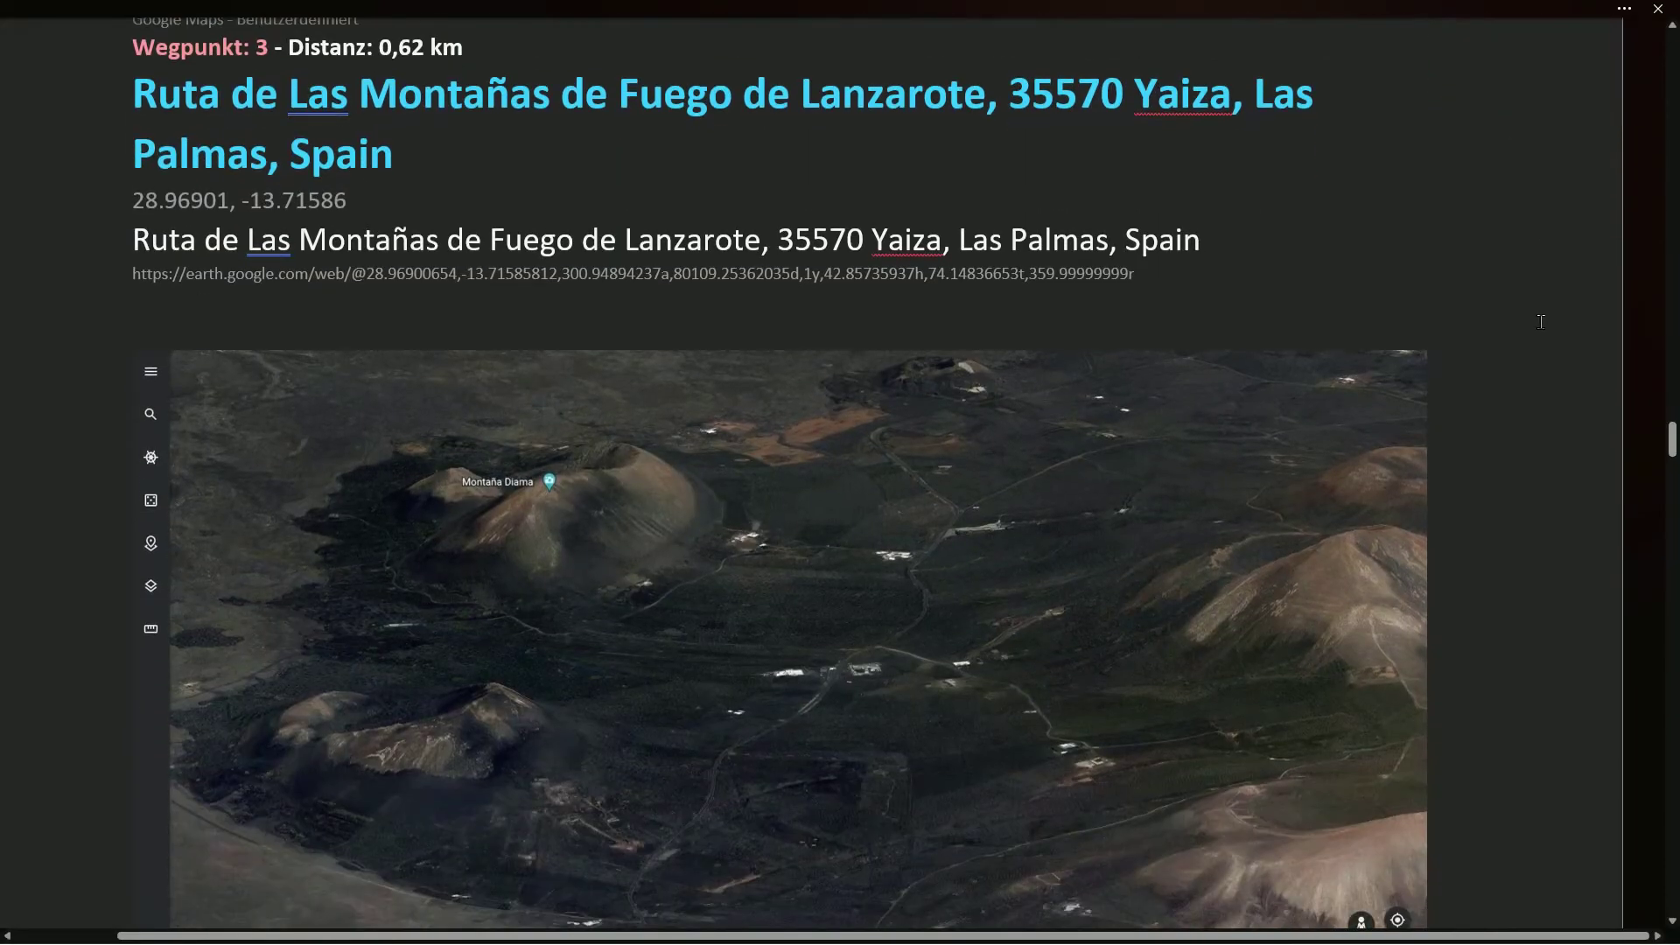
scroll(1541, 321, down, 5)
scroll(1661, 487, down, 6)
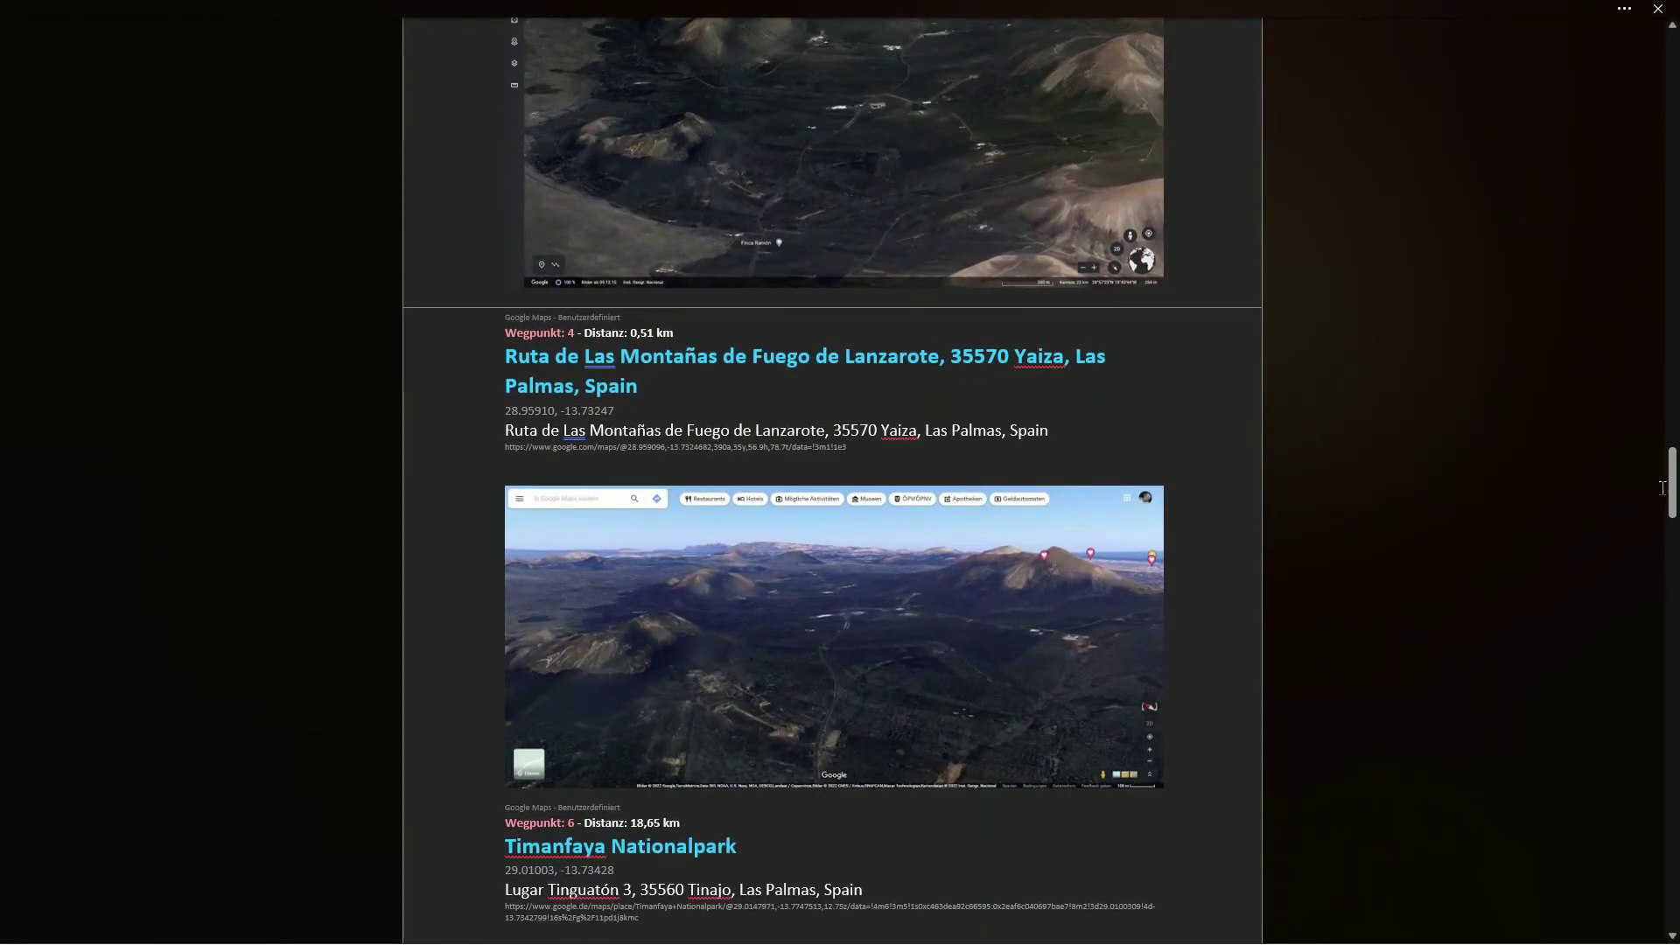
drag(1671, 487, 1674, 68)
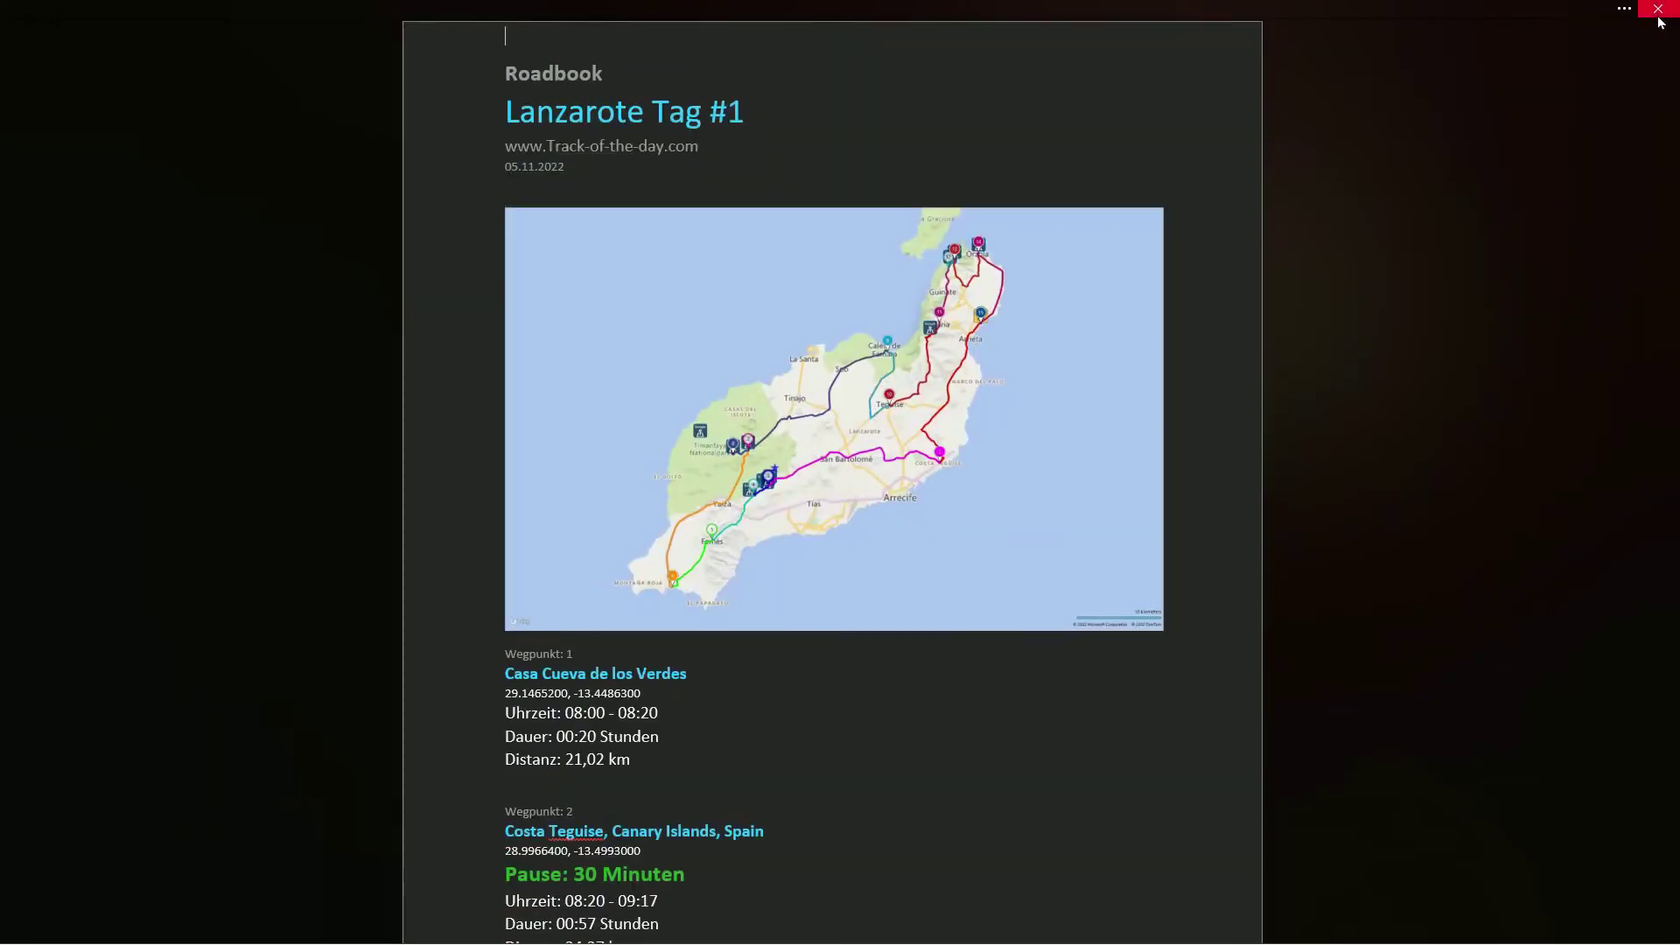
Close Word and the export preview, then enable OneDrive Instant Sharing to the 'Track of the day' folder
click(1658, 13)
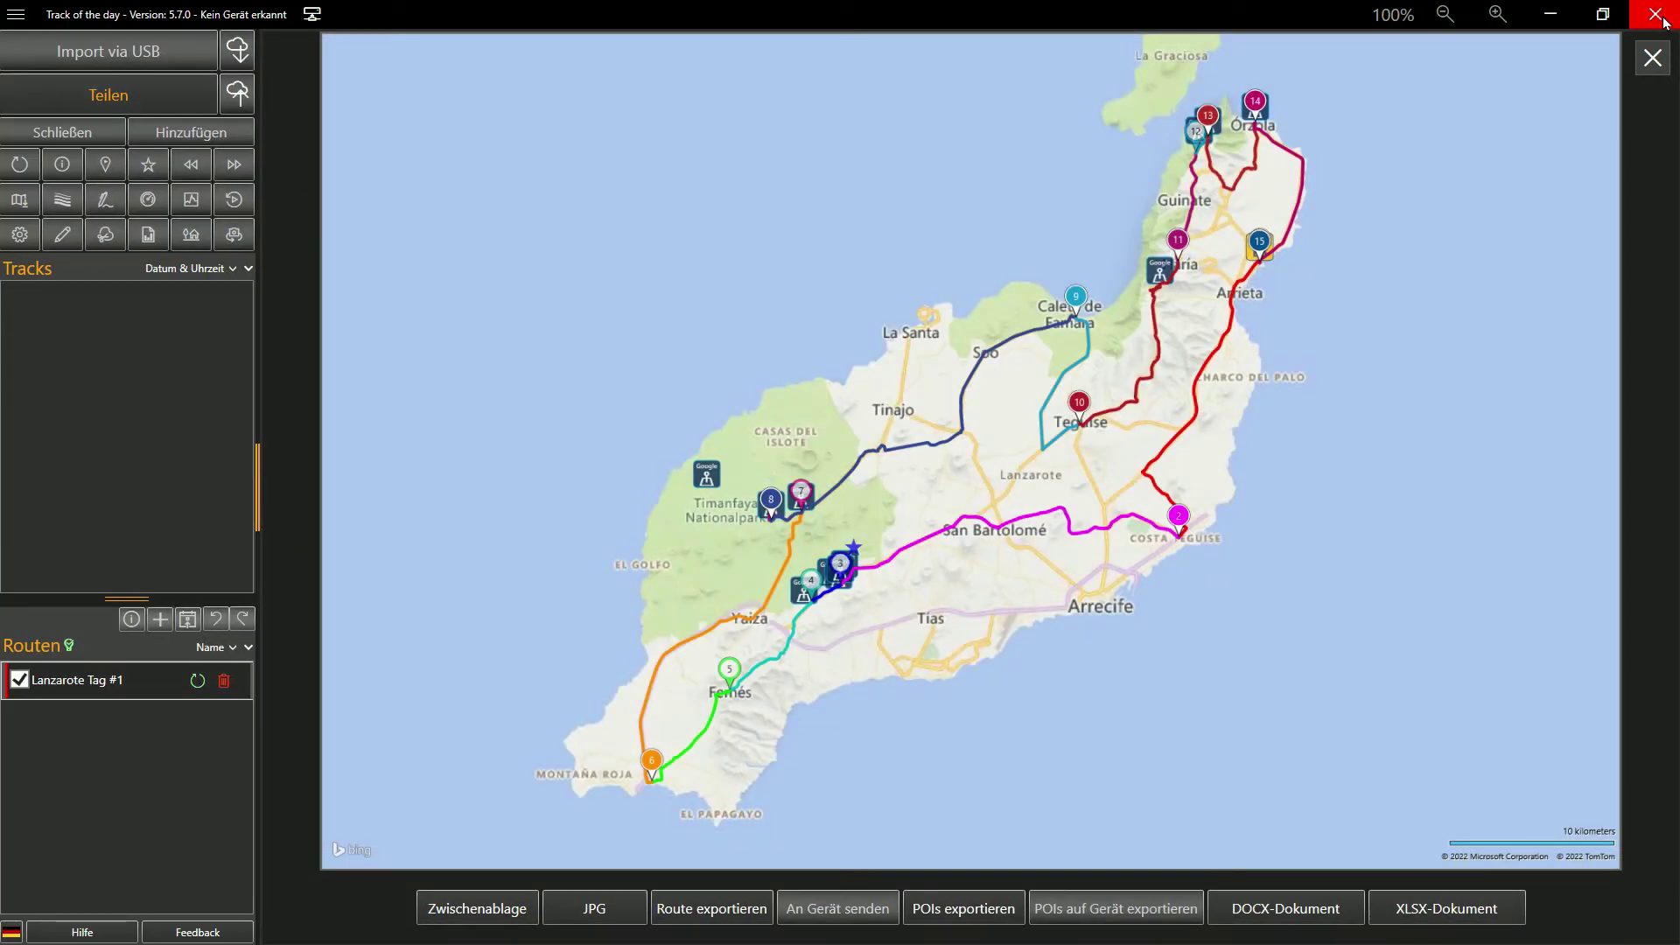
click(1653, 60)
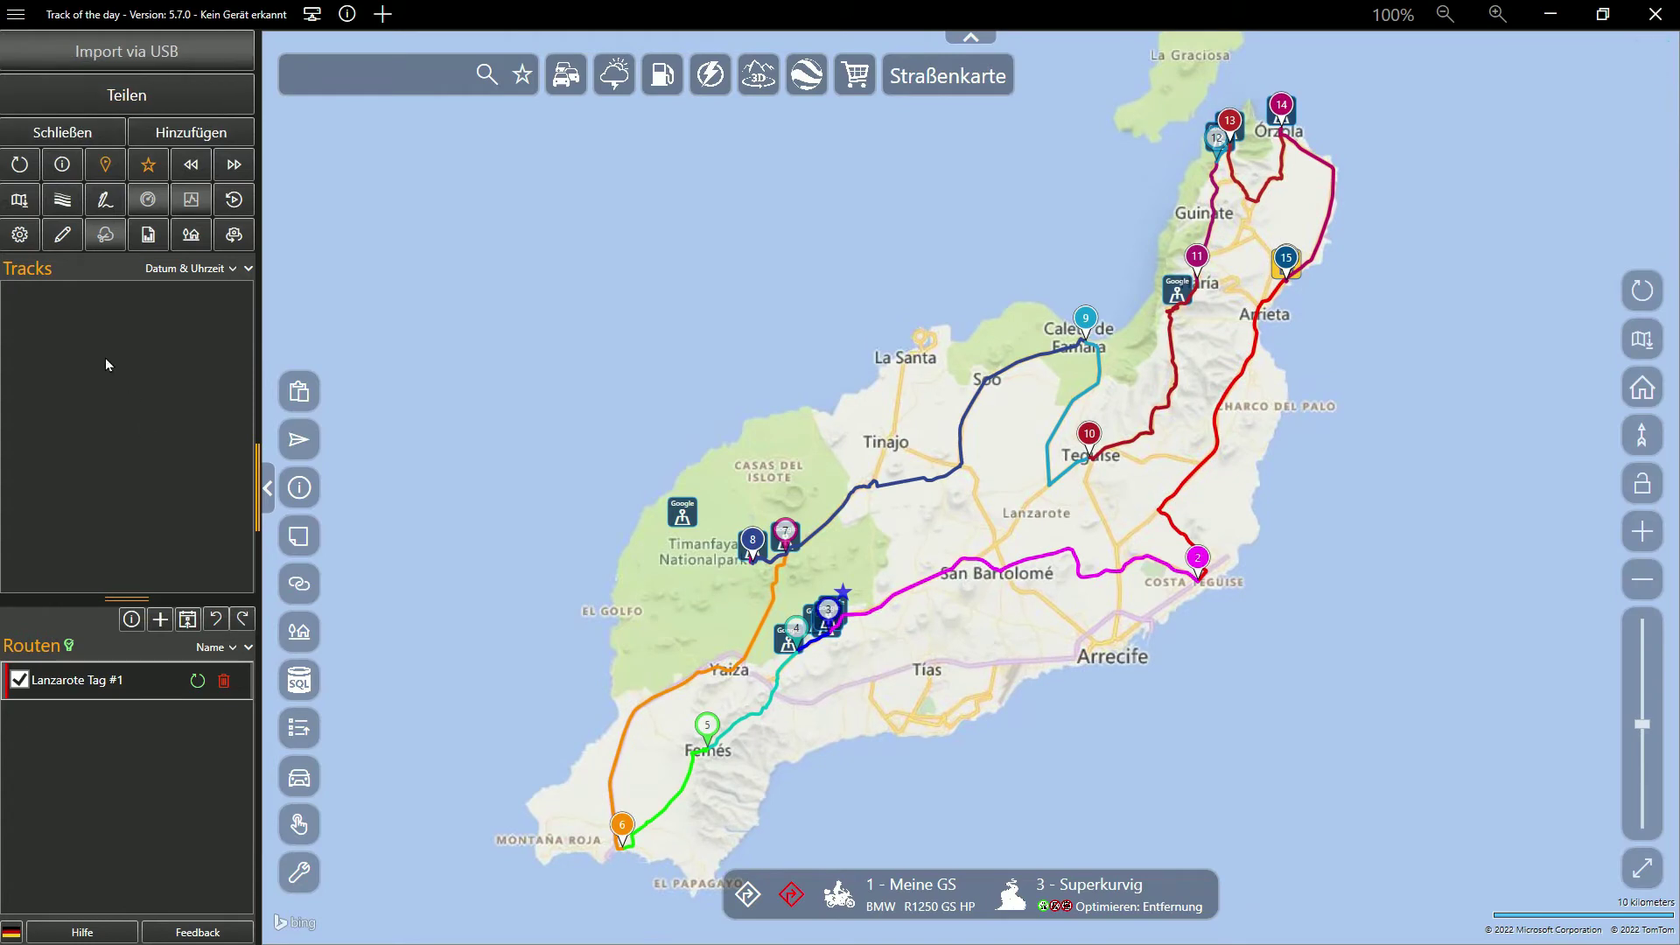
click(20, 236)
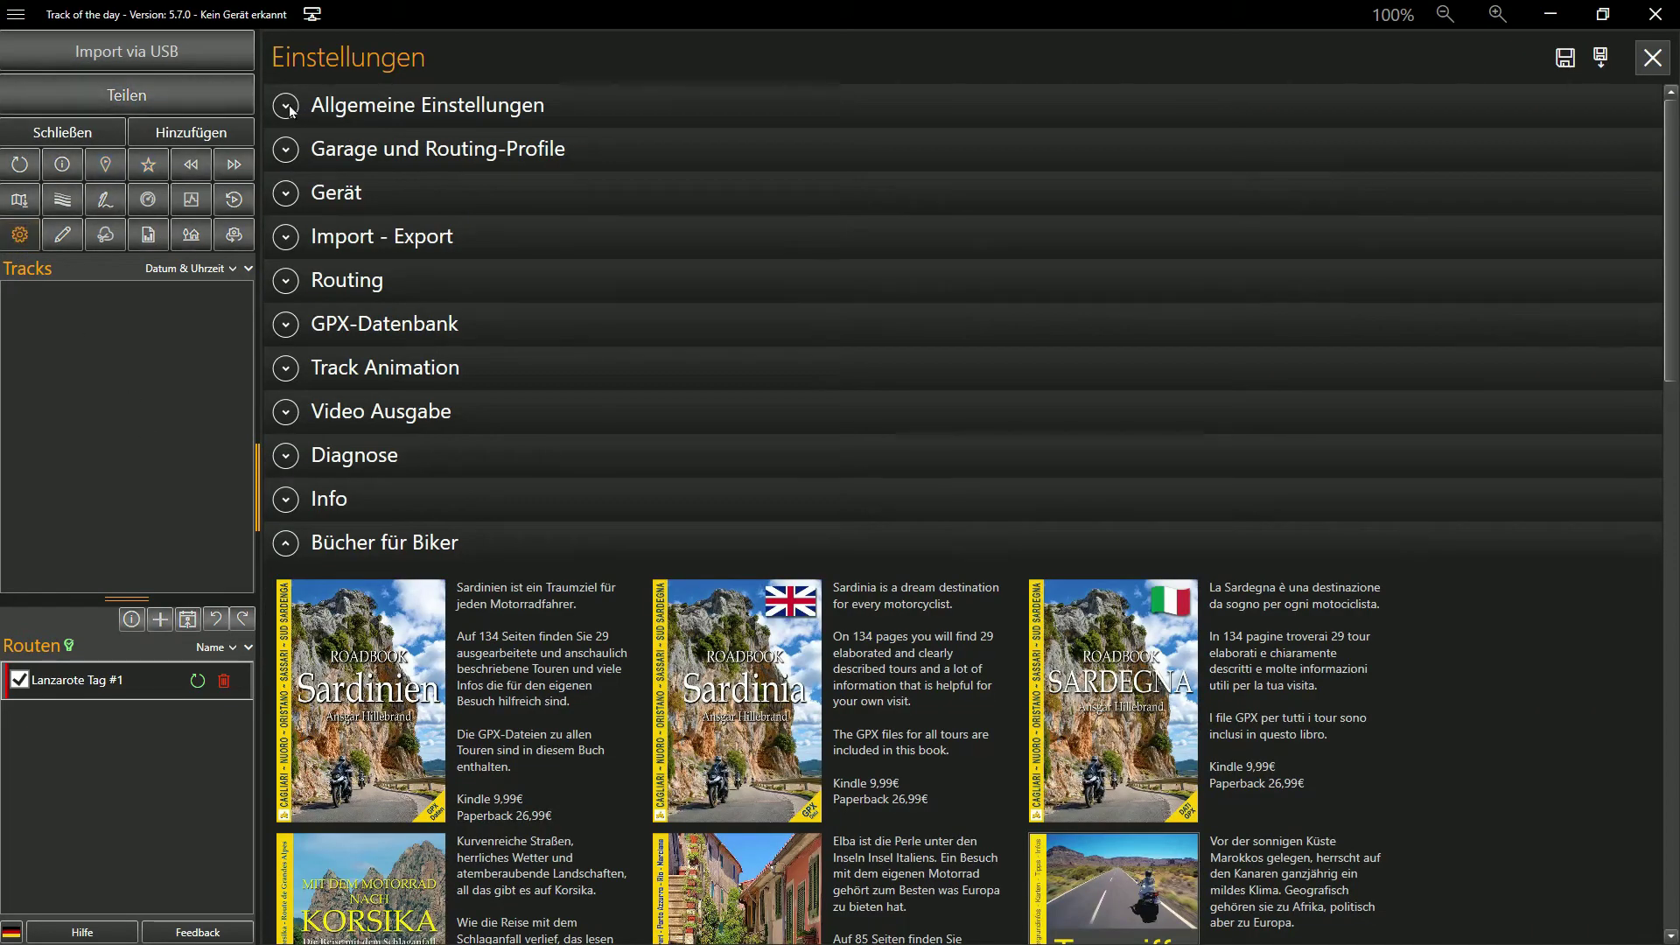
click(286, 105)
click(550, 551)
click(1630, 553)
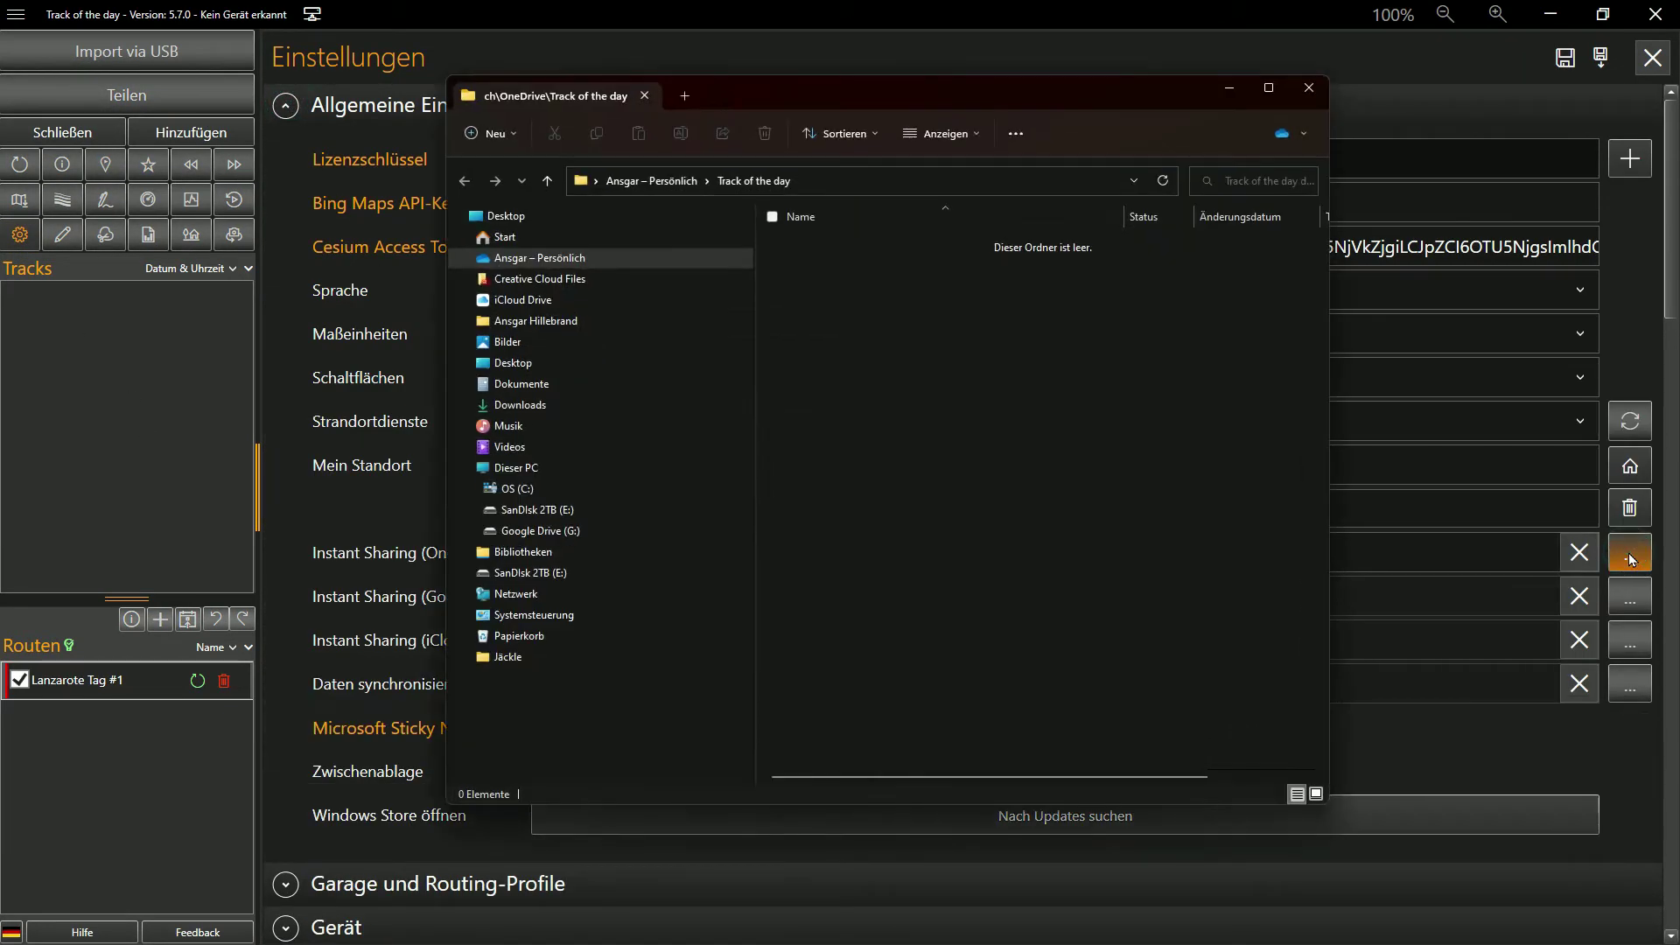
click(838, 181)
click(837, 181)
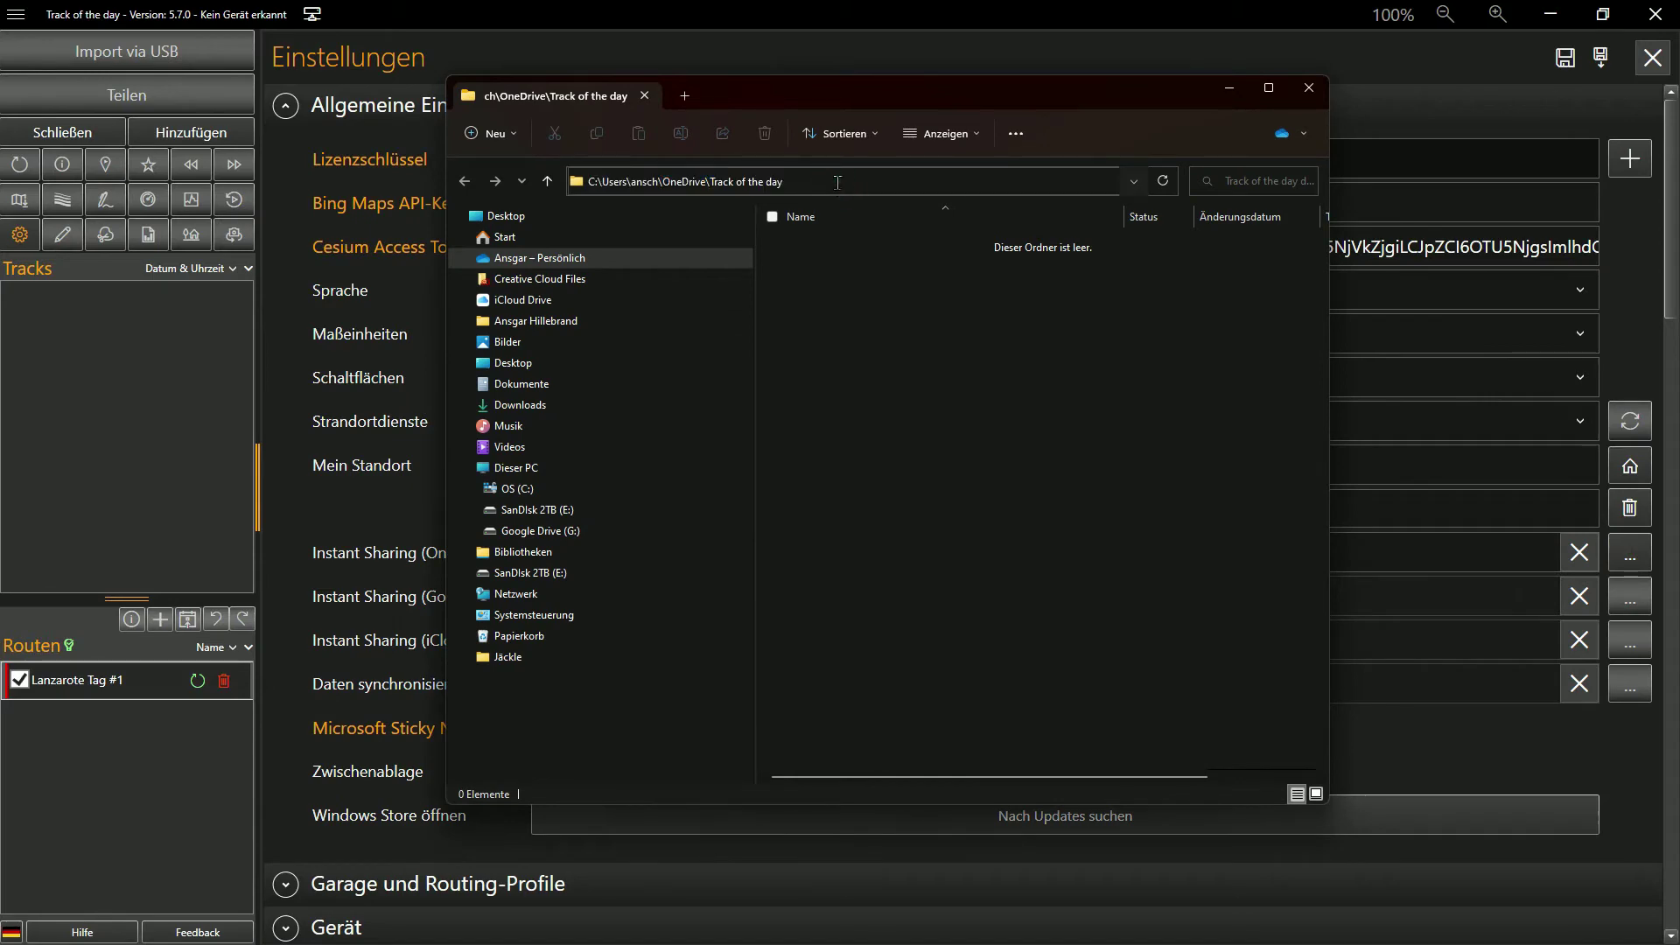
click(1309, 88)
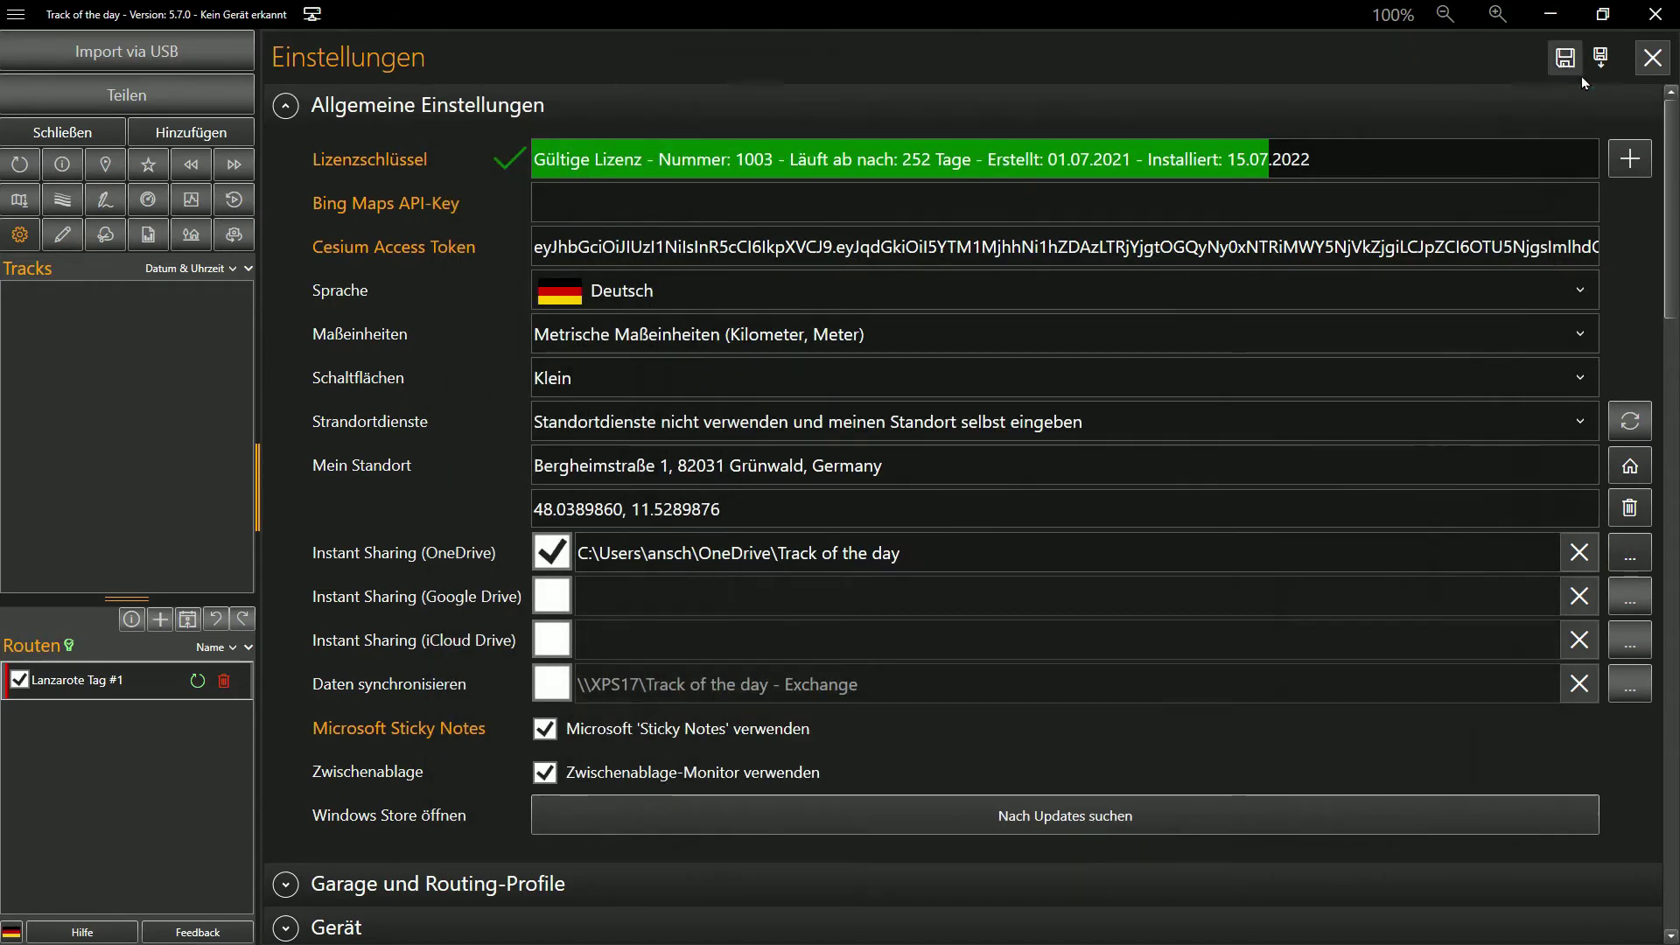
click(1653, 58)
Send the route as OPTIMIZED GPX to the cloud drive and open Lanzarote Tag #1.gpx in VS Code
click(234, 95)
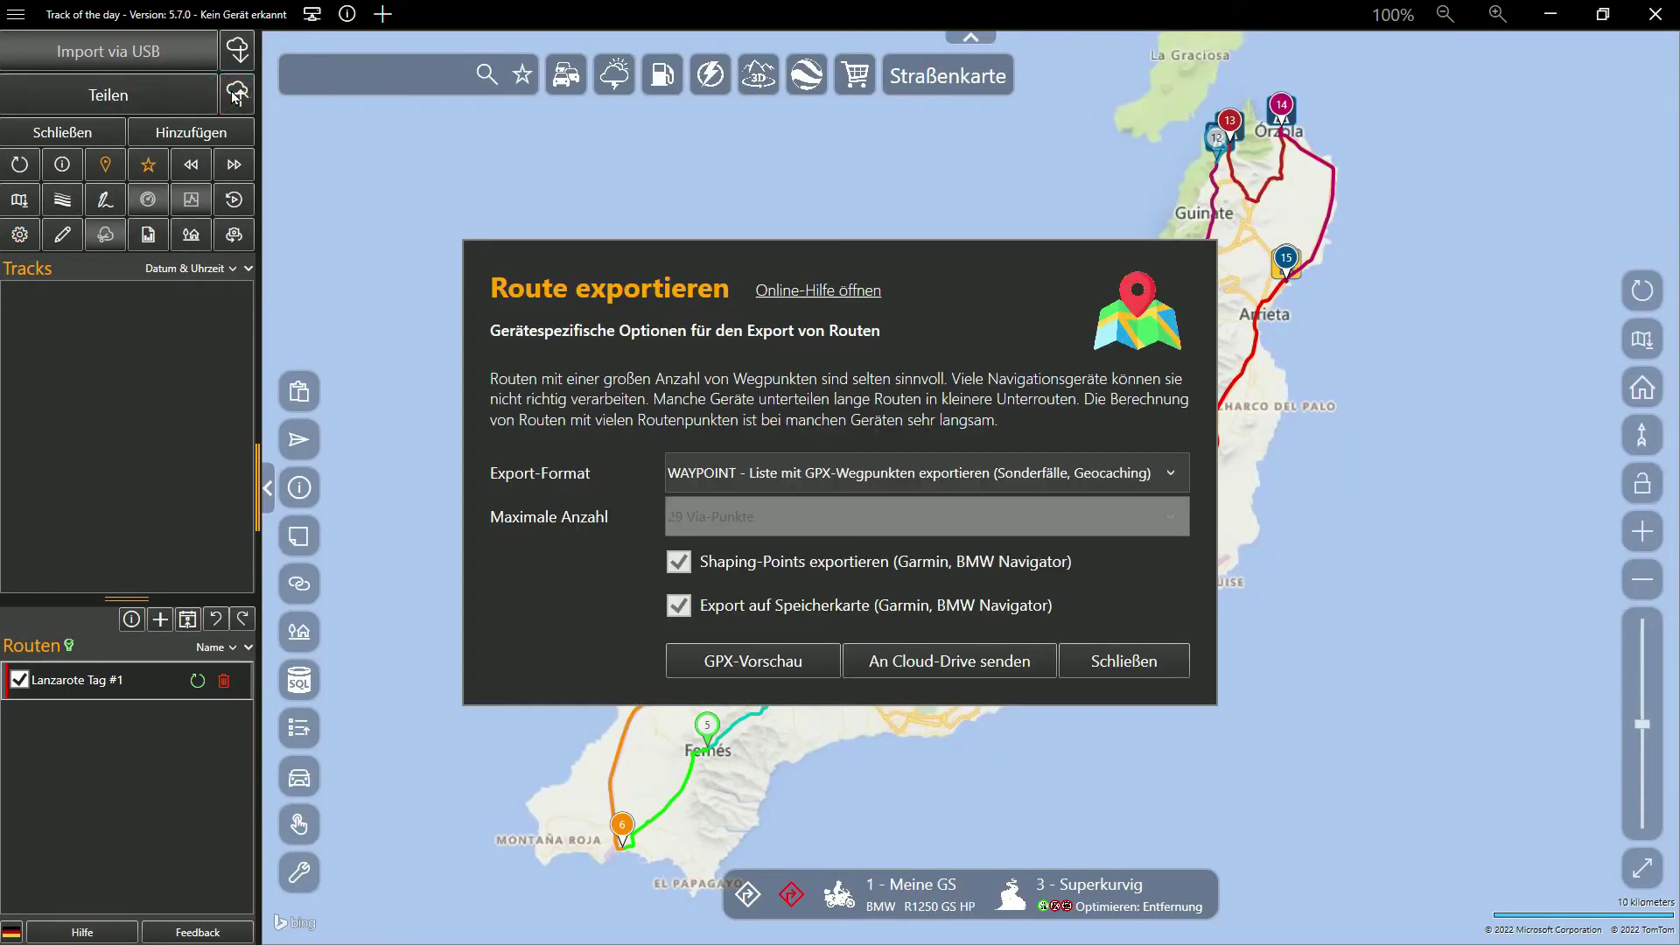
click(778, 475)
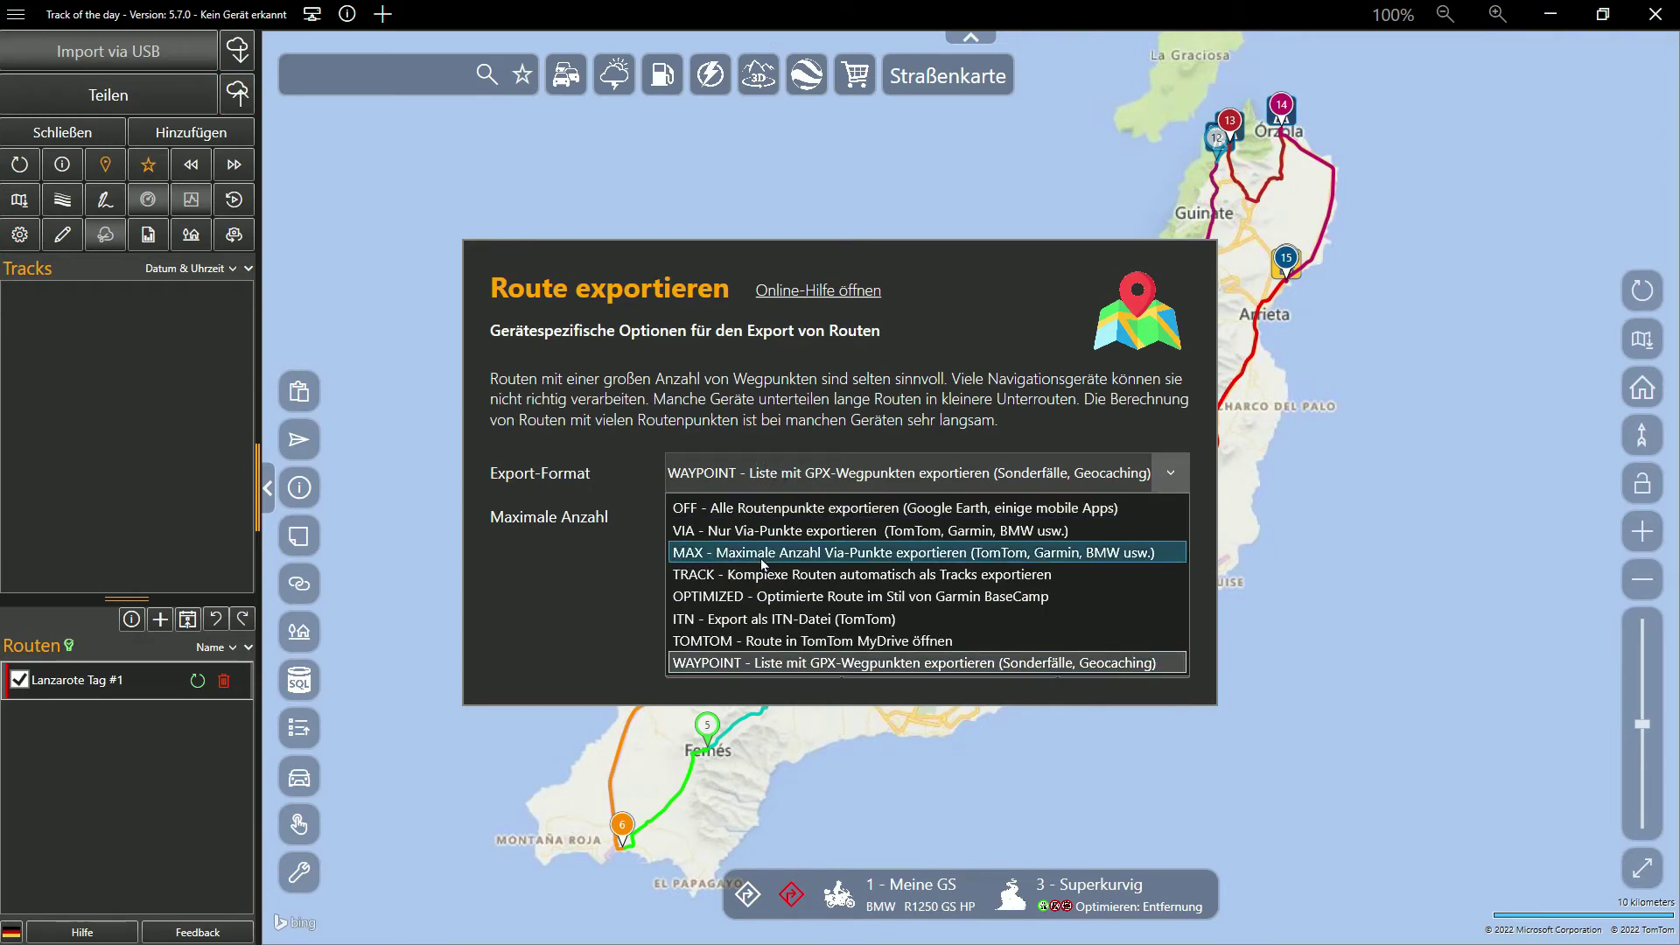
click(761, 597)
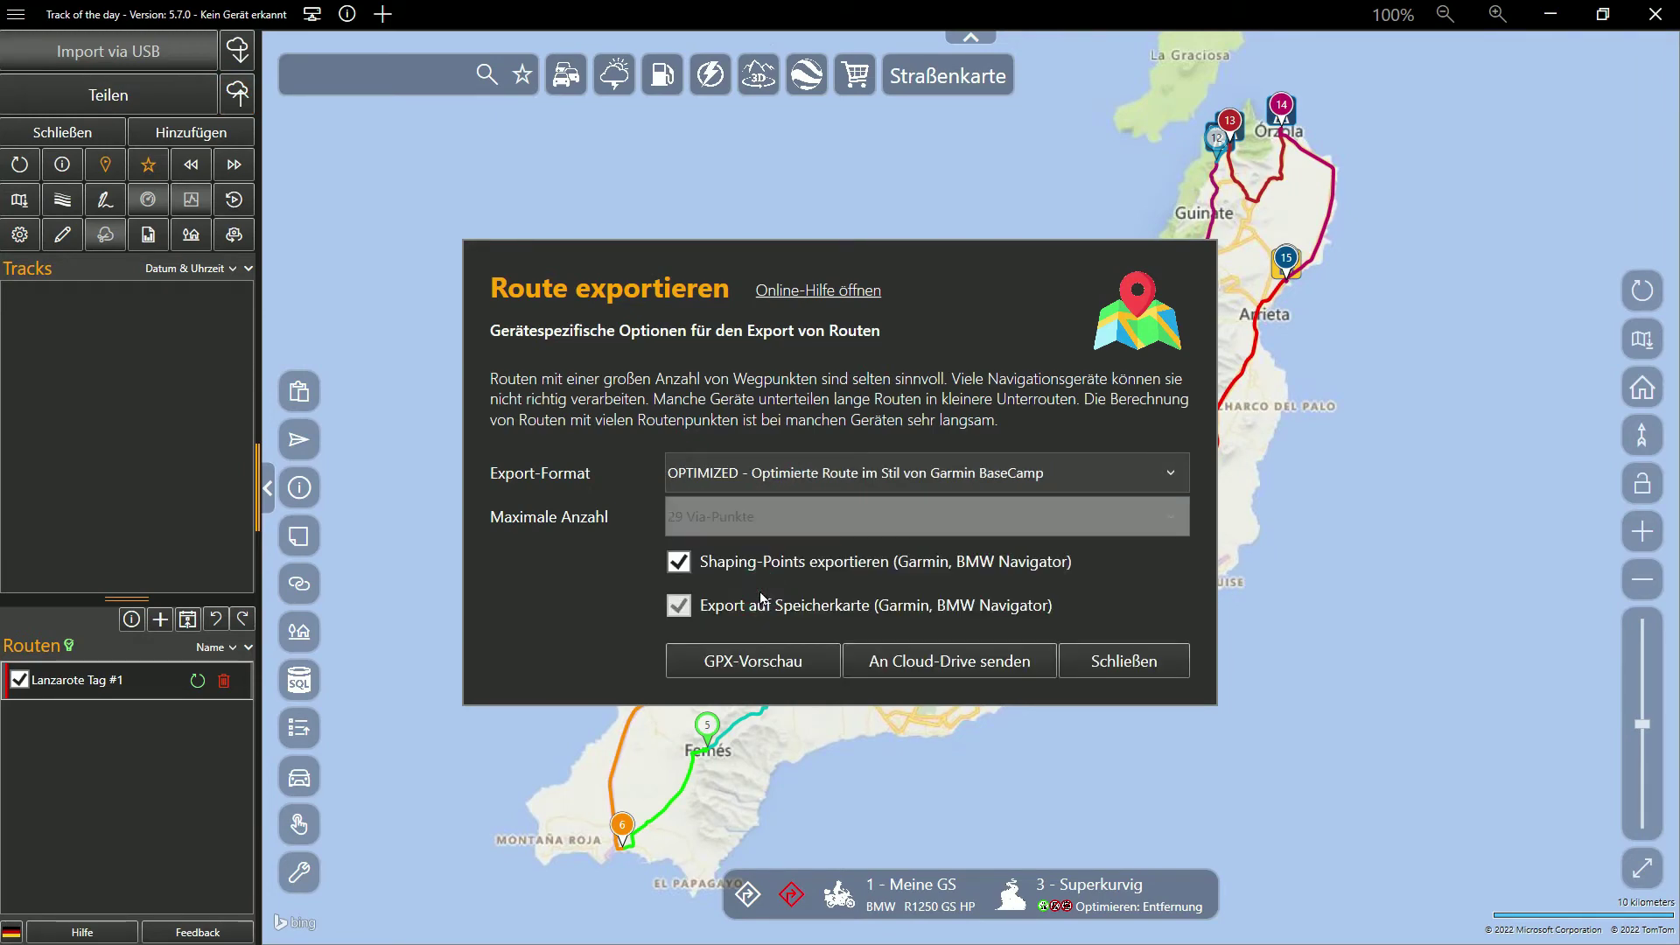
click(916, 665)
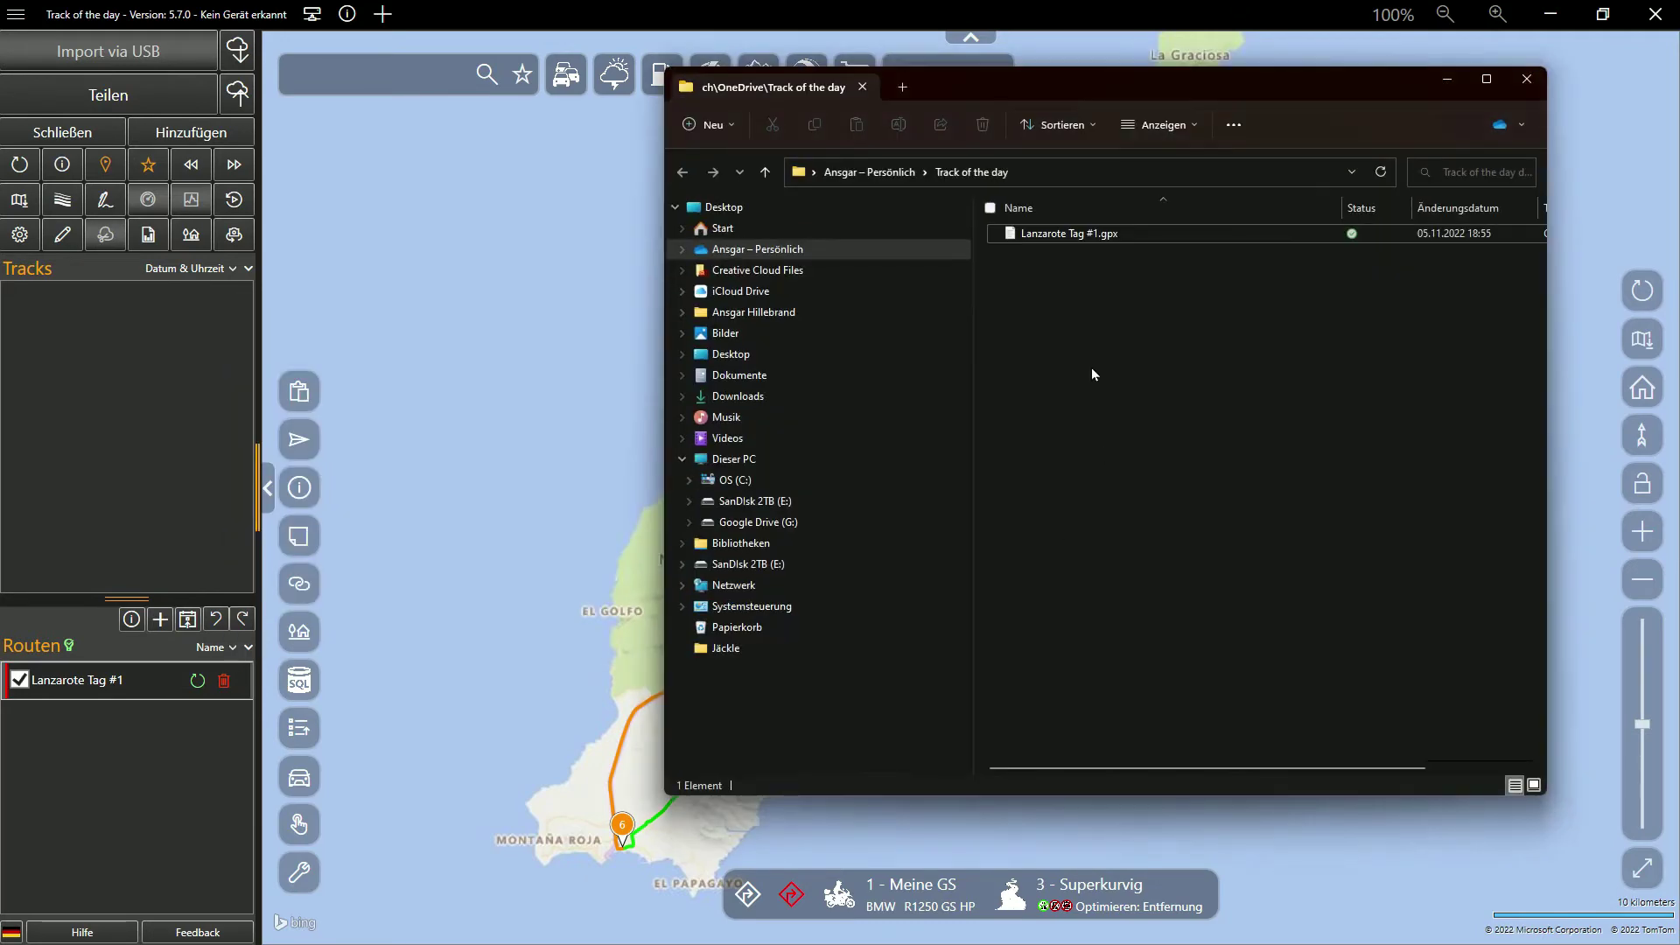
double_click(1063, 238)
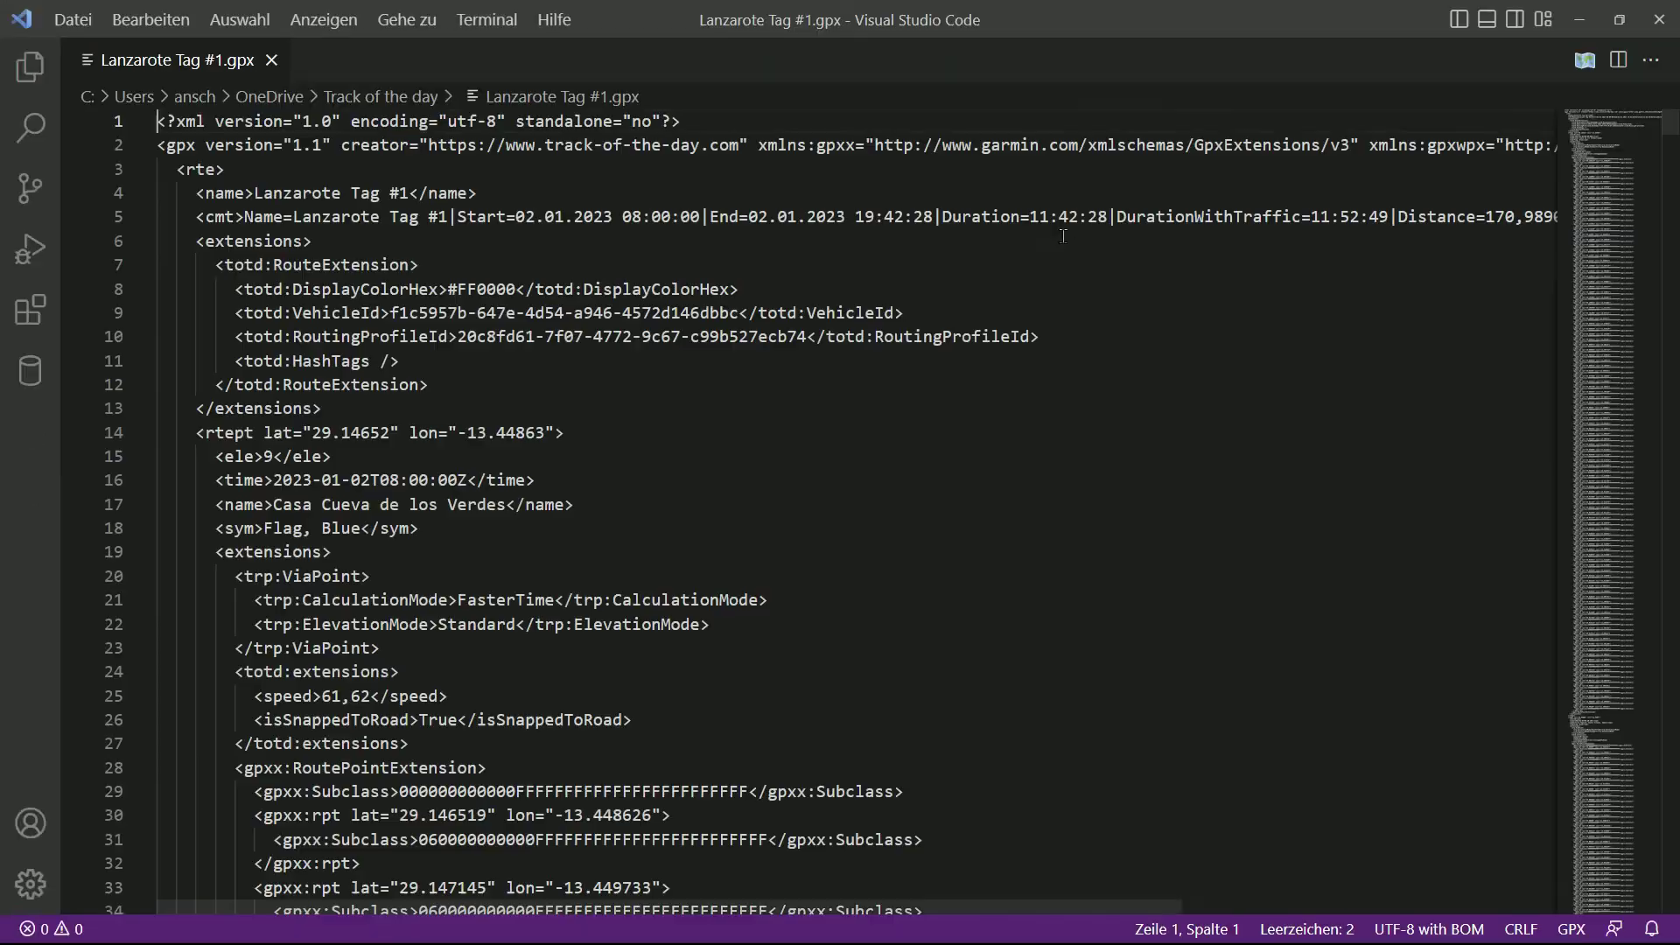
drag(1671, 126, 1671, 420)
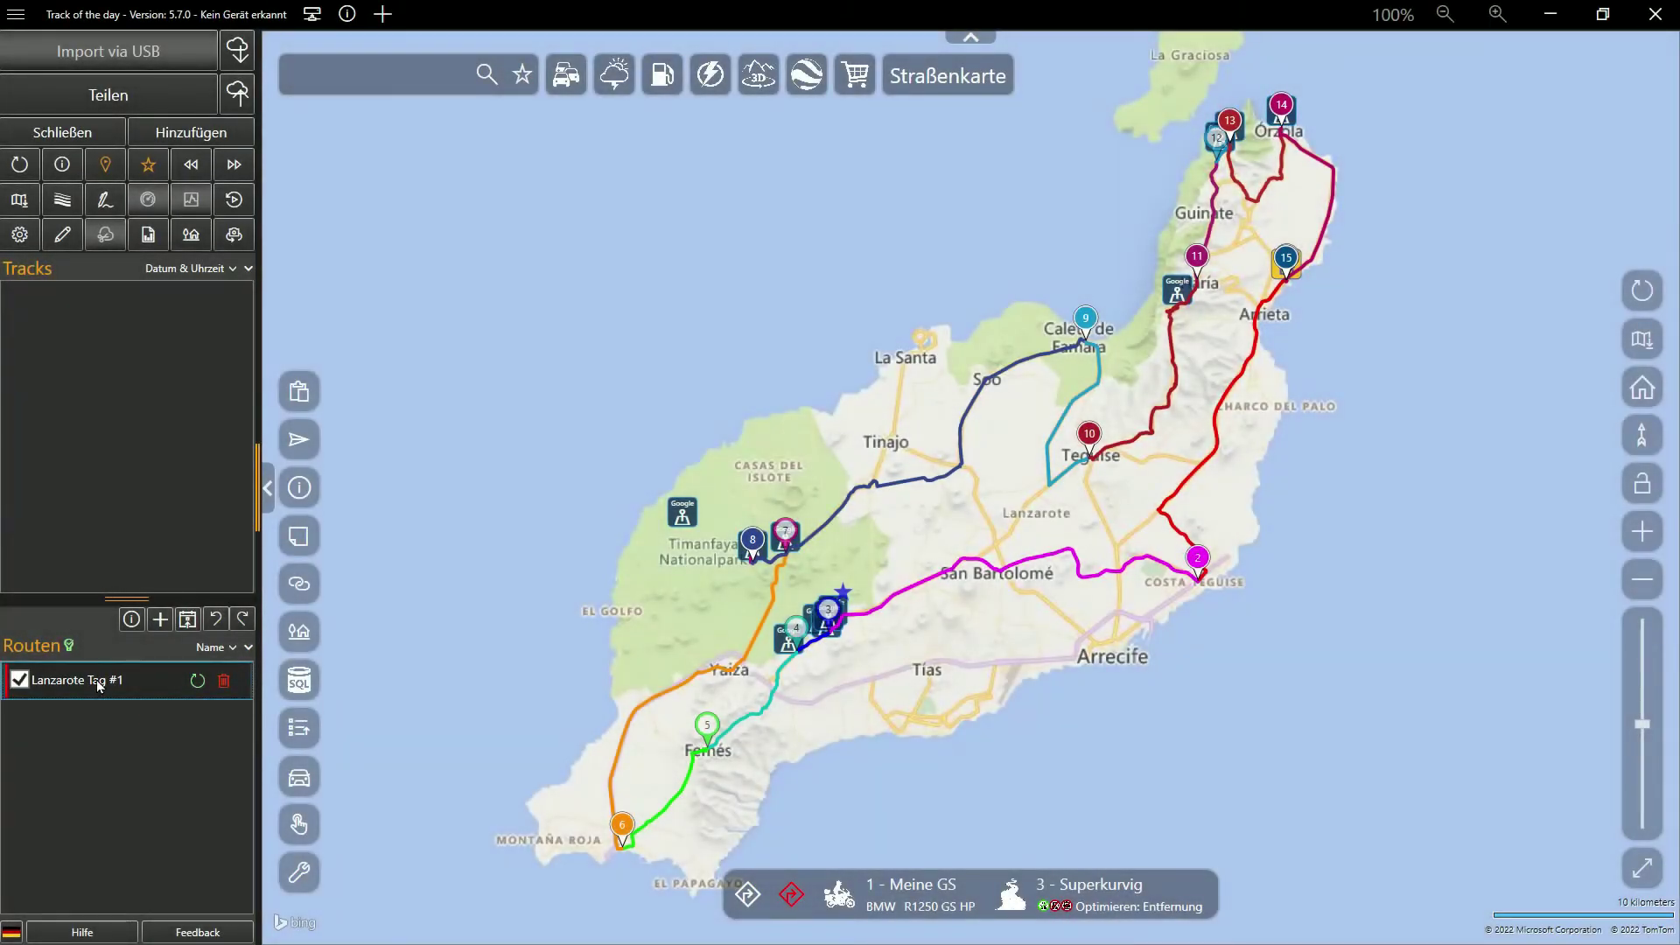
Open the route in Google Maps and send its 176 km directions to the iPhone
right_click(98, 684)
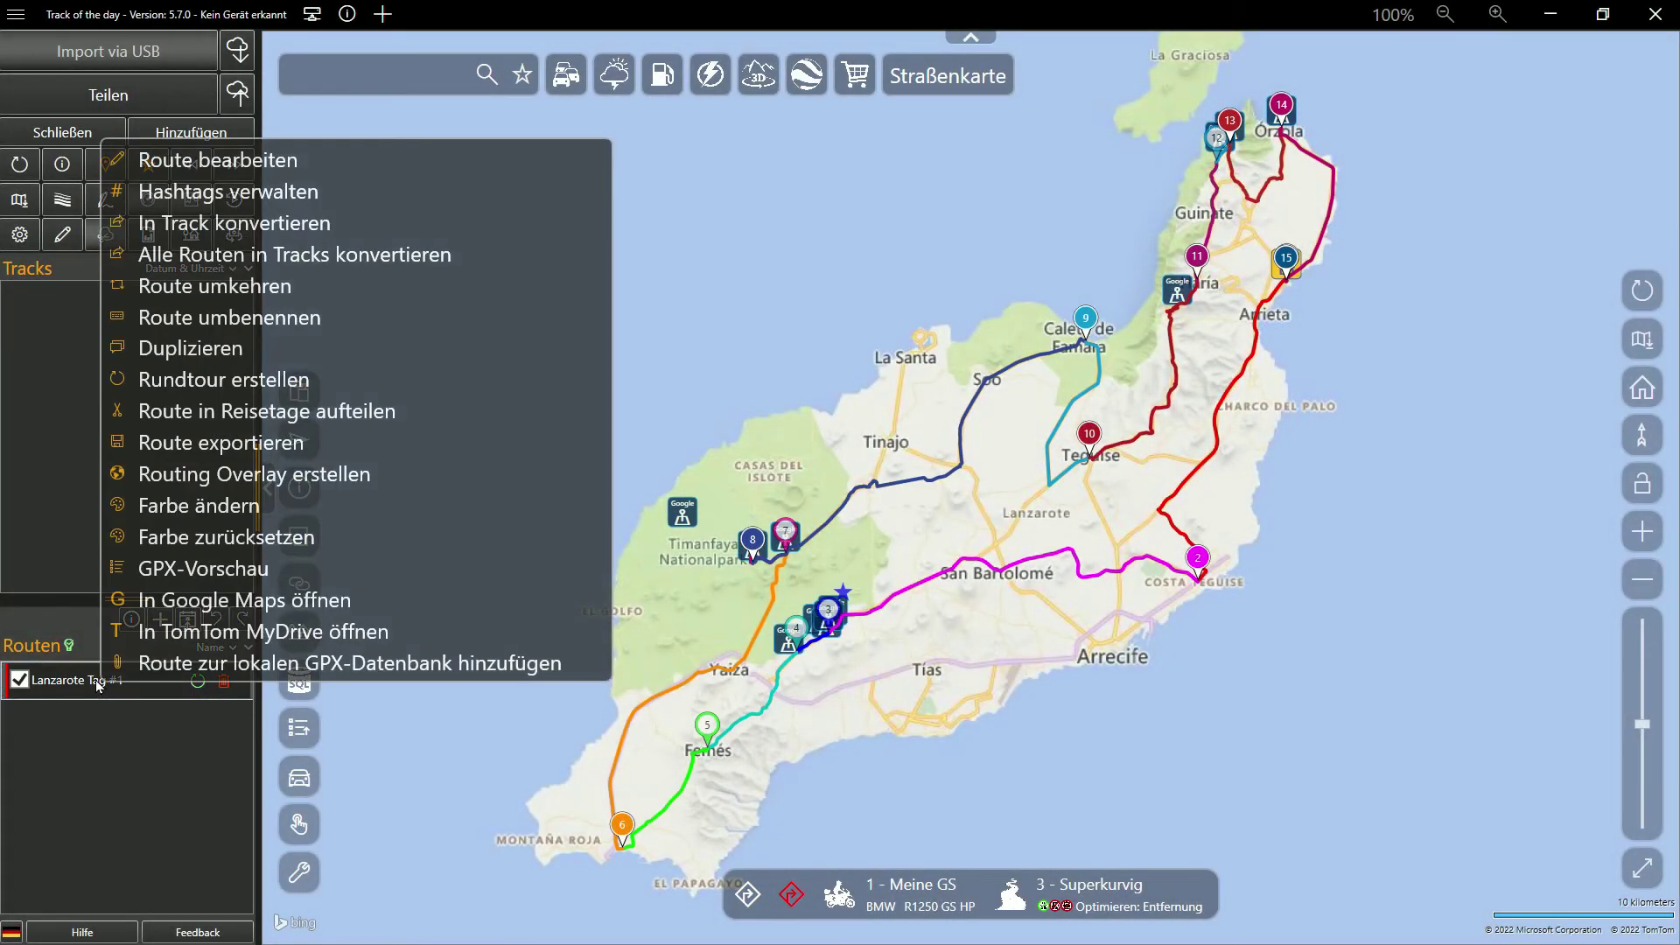
click(223, 602)
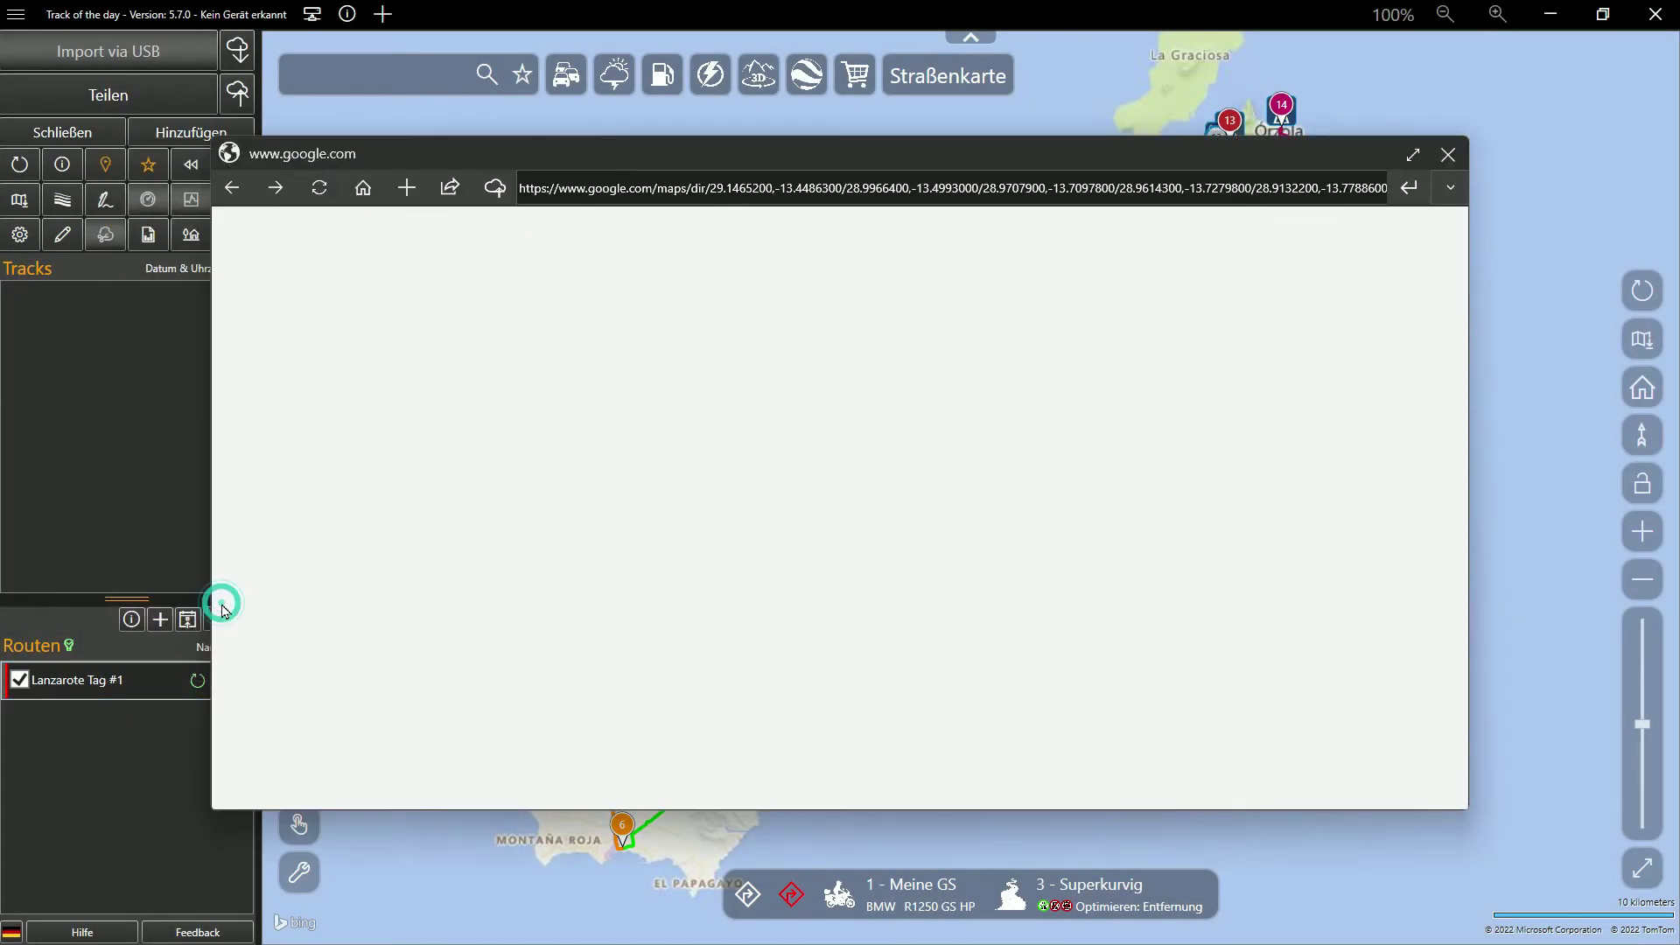
click(1413, 155)
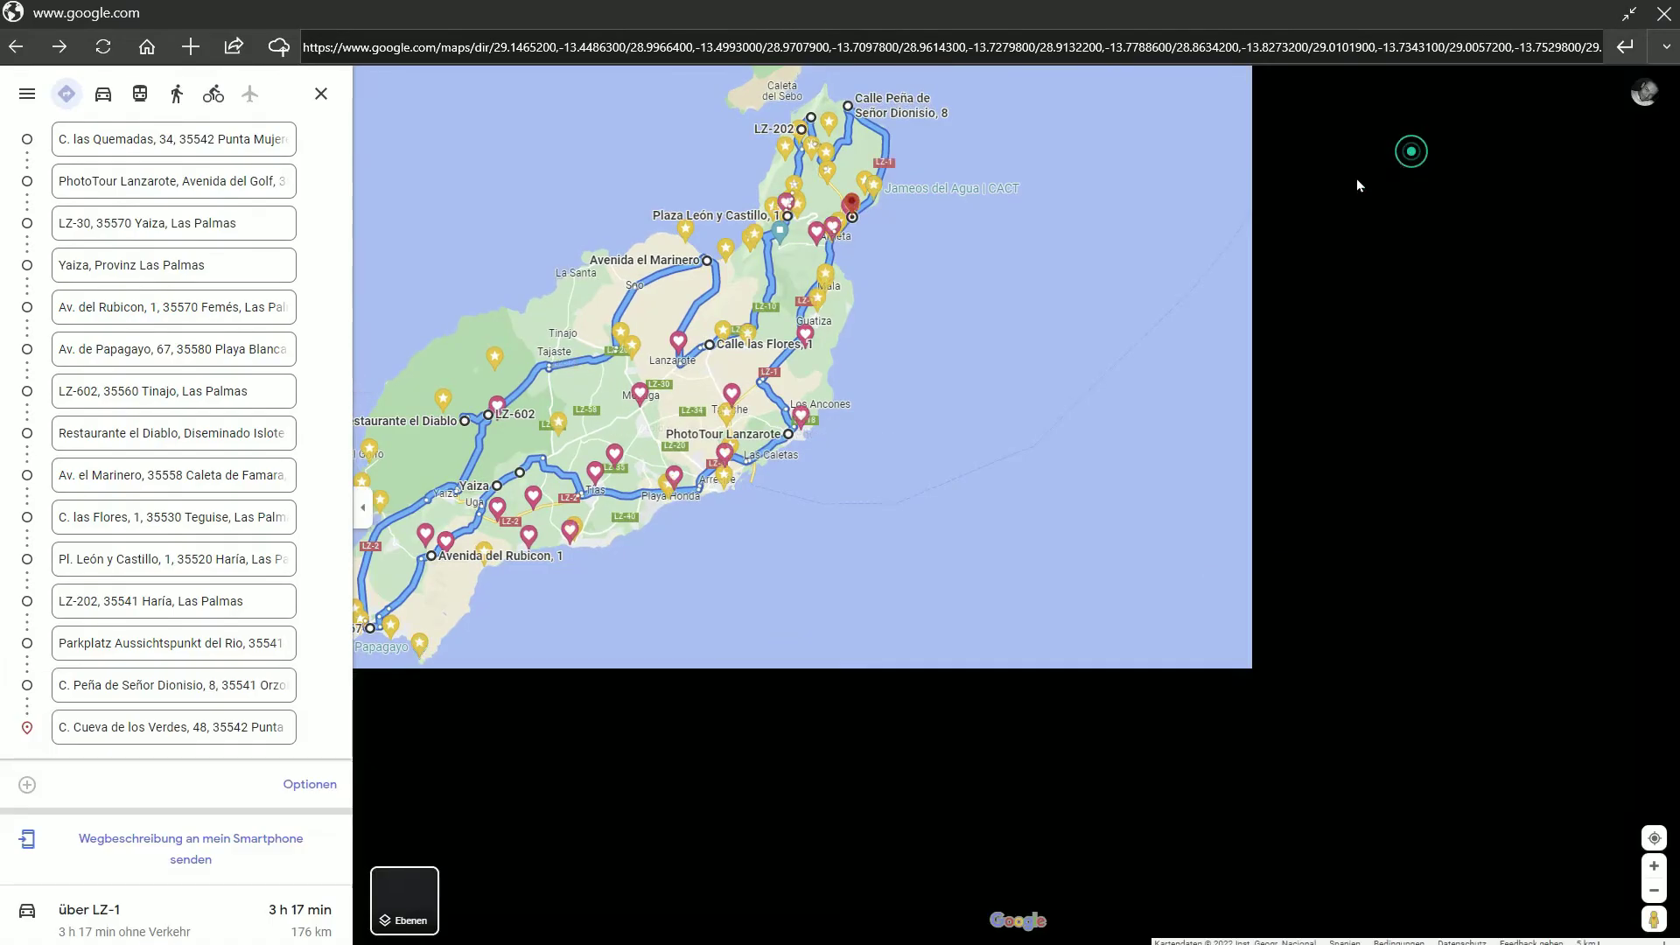
click(208, 847)
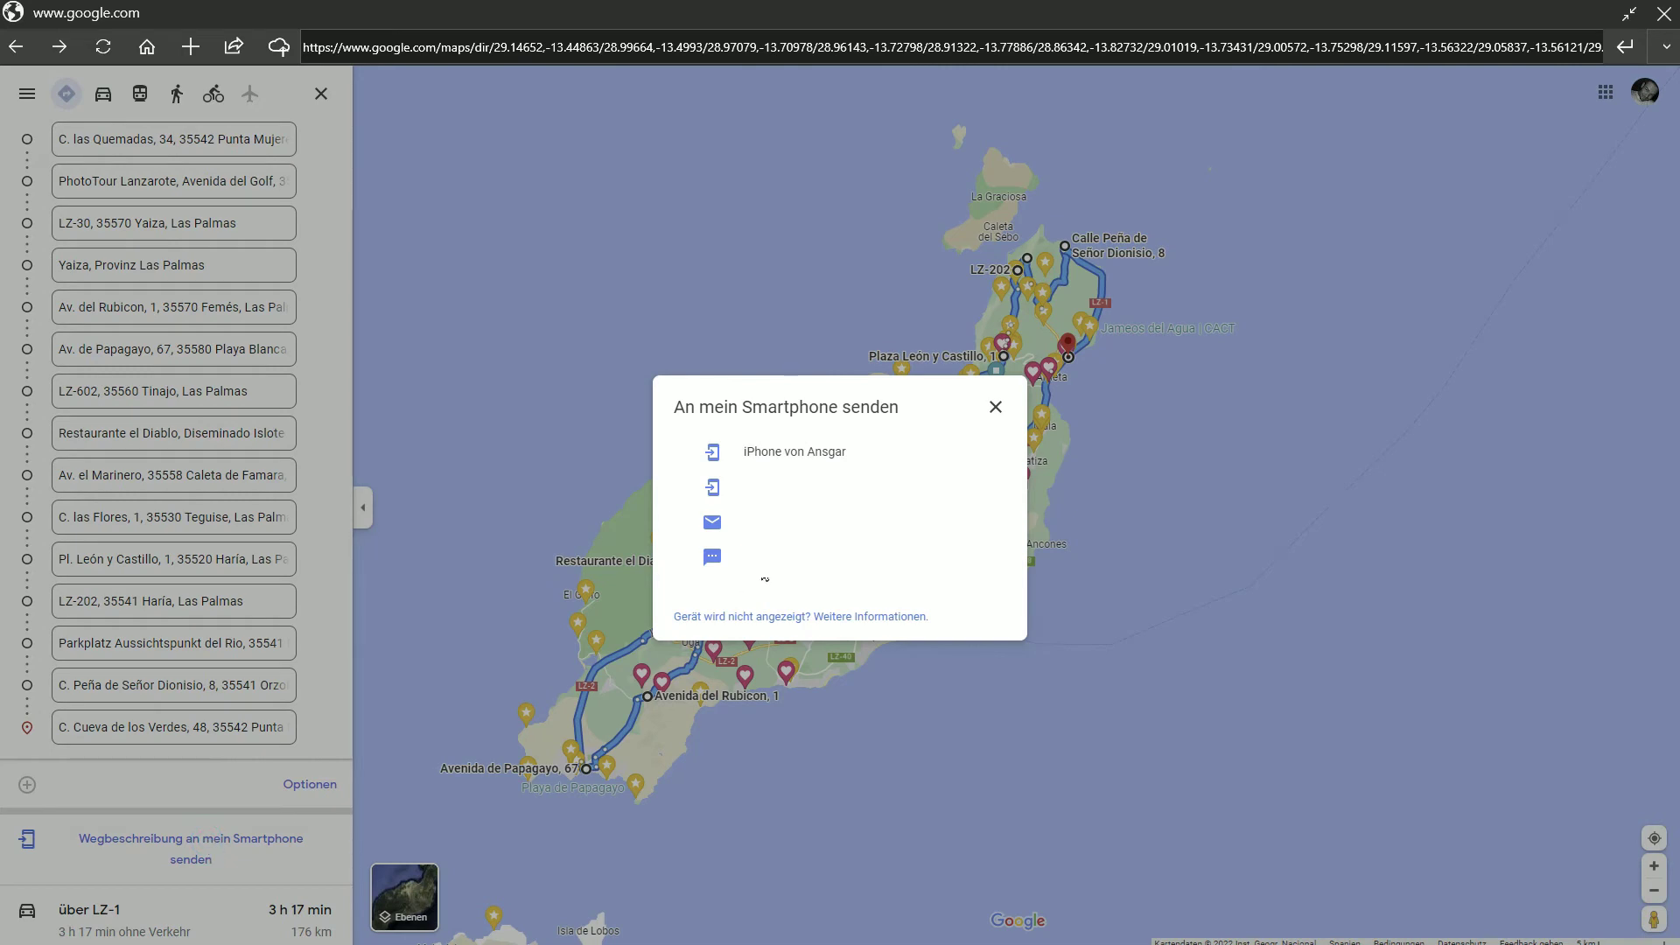
click(831, 453)
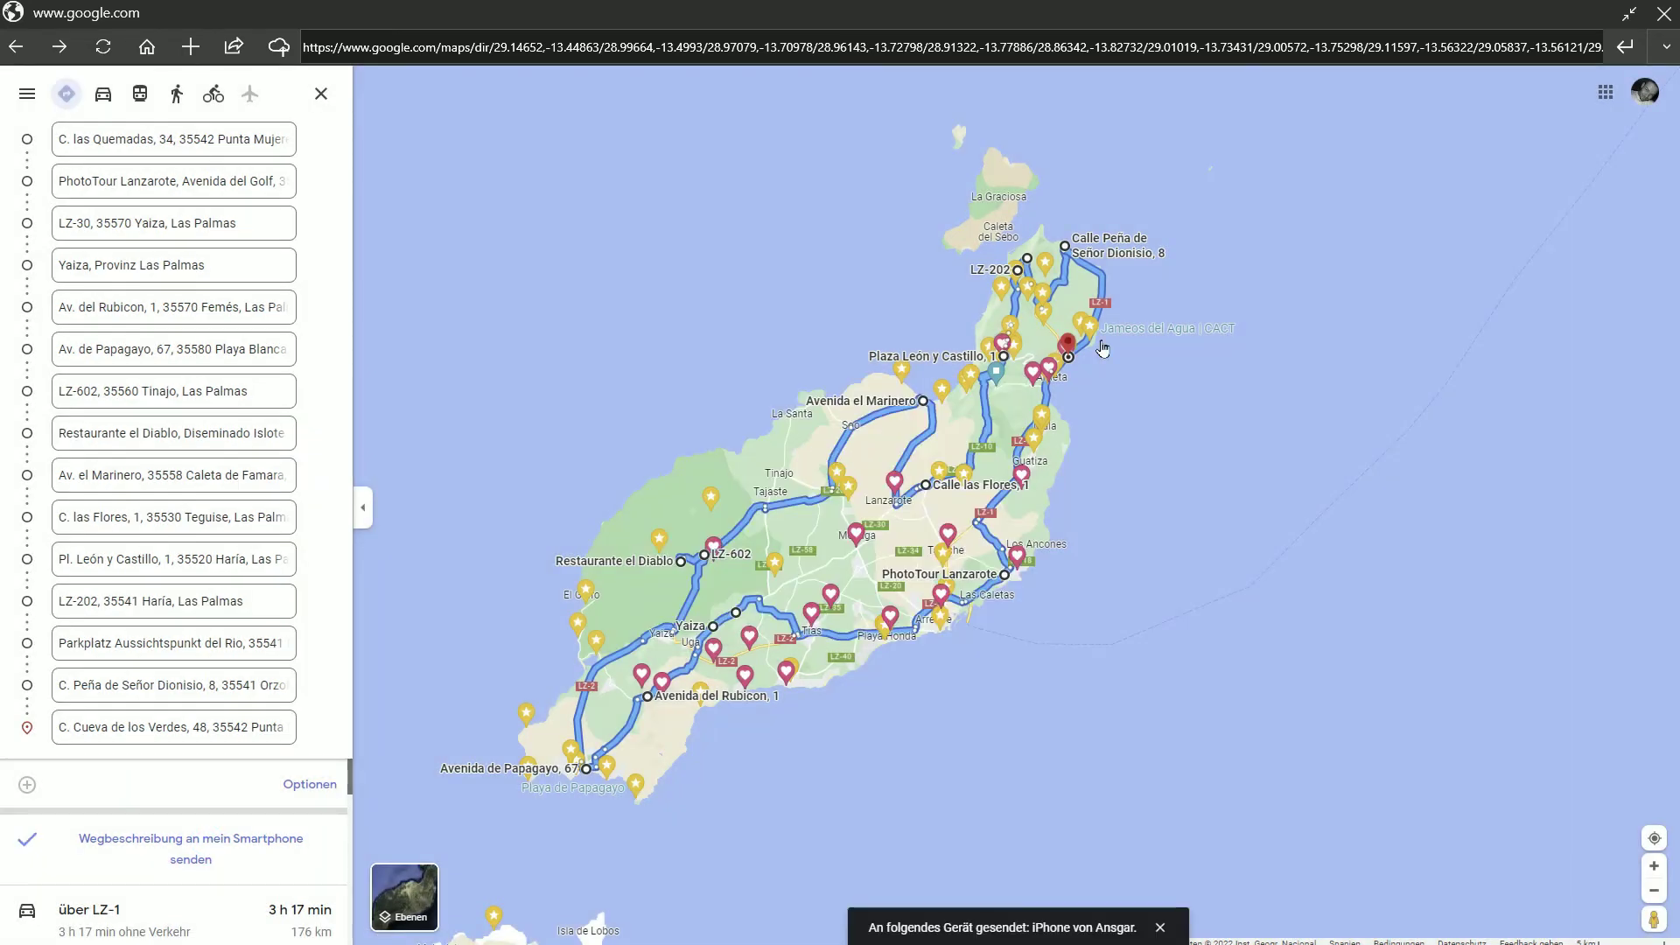
click(1663, 15)
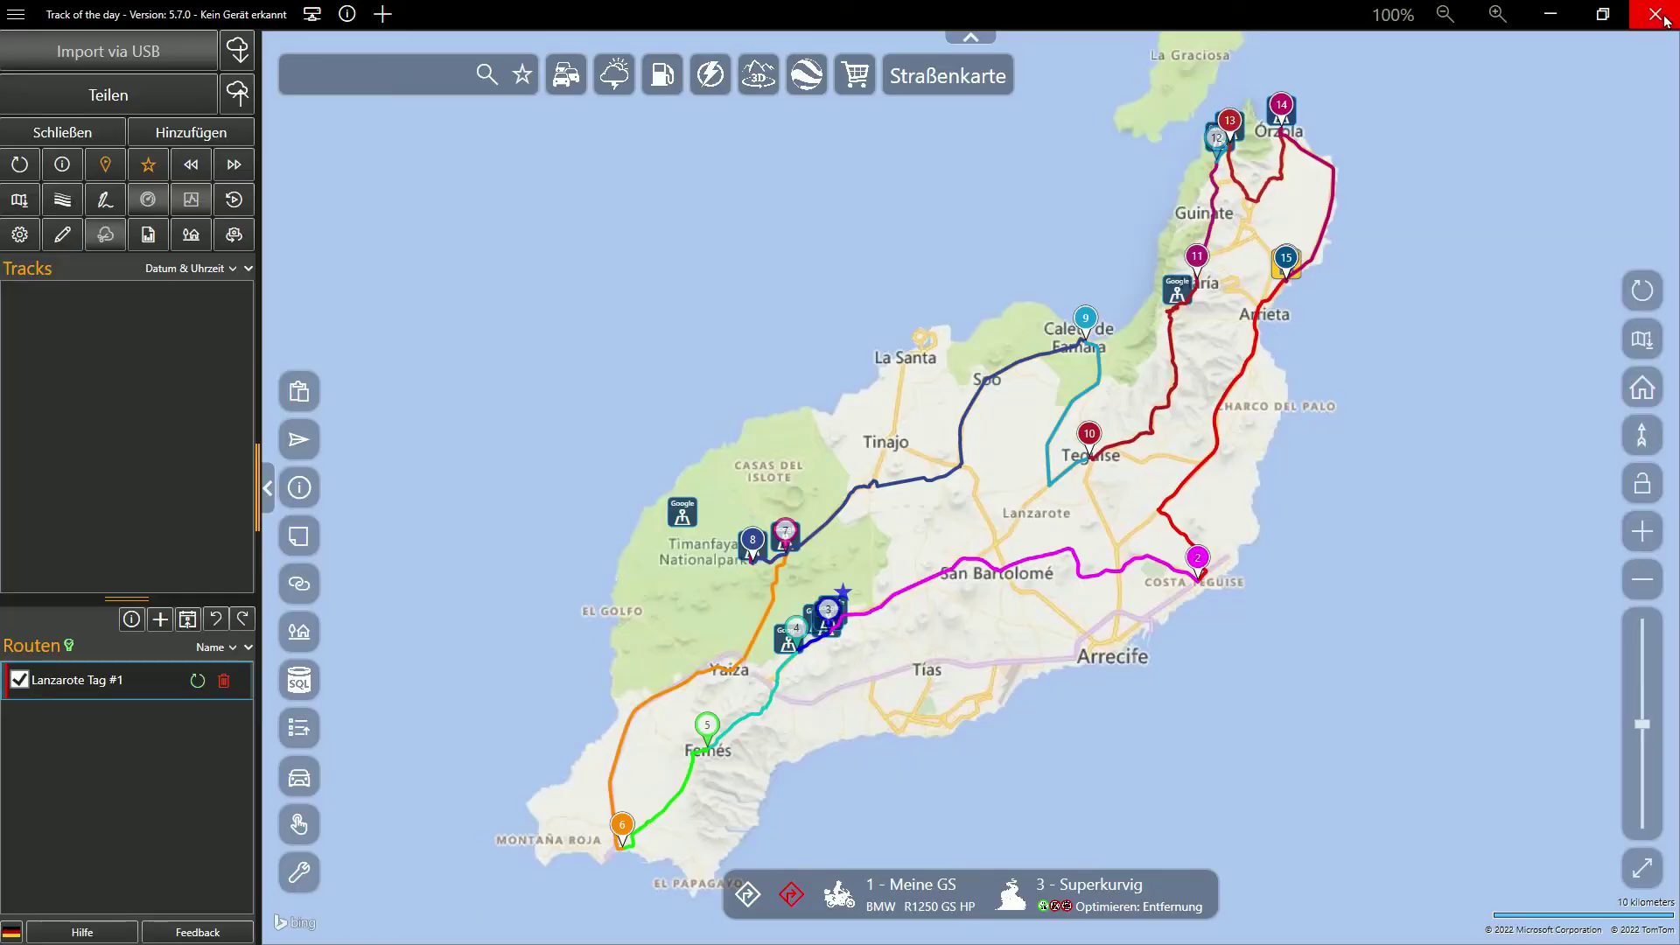
Load the route in TomTom MyDrive, dismiss the GO NAVIGATION banner, and review the stop list
right_click(109, 688)
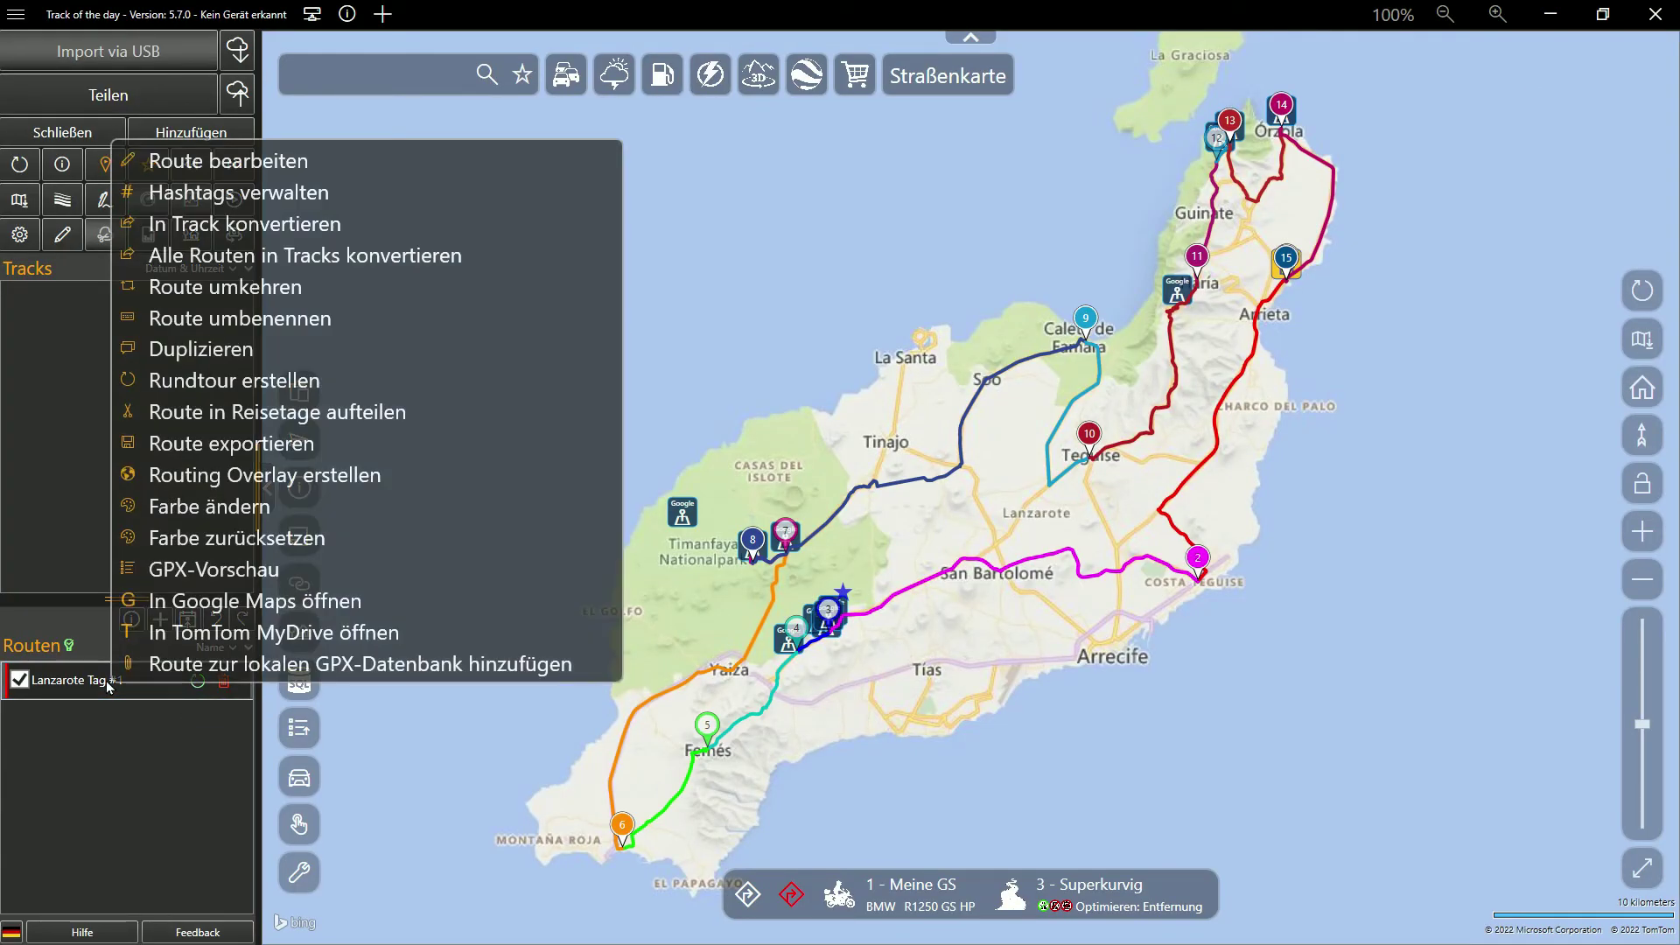
click(170, 633)
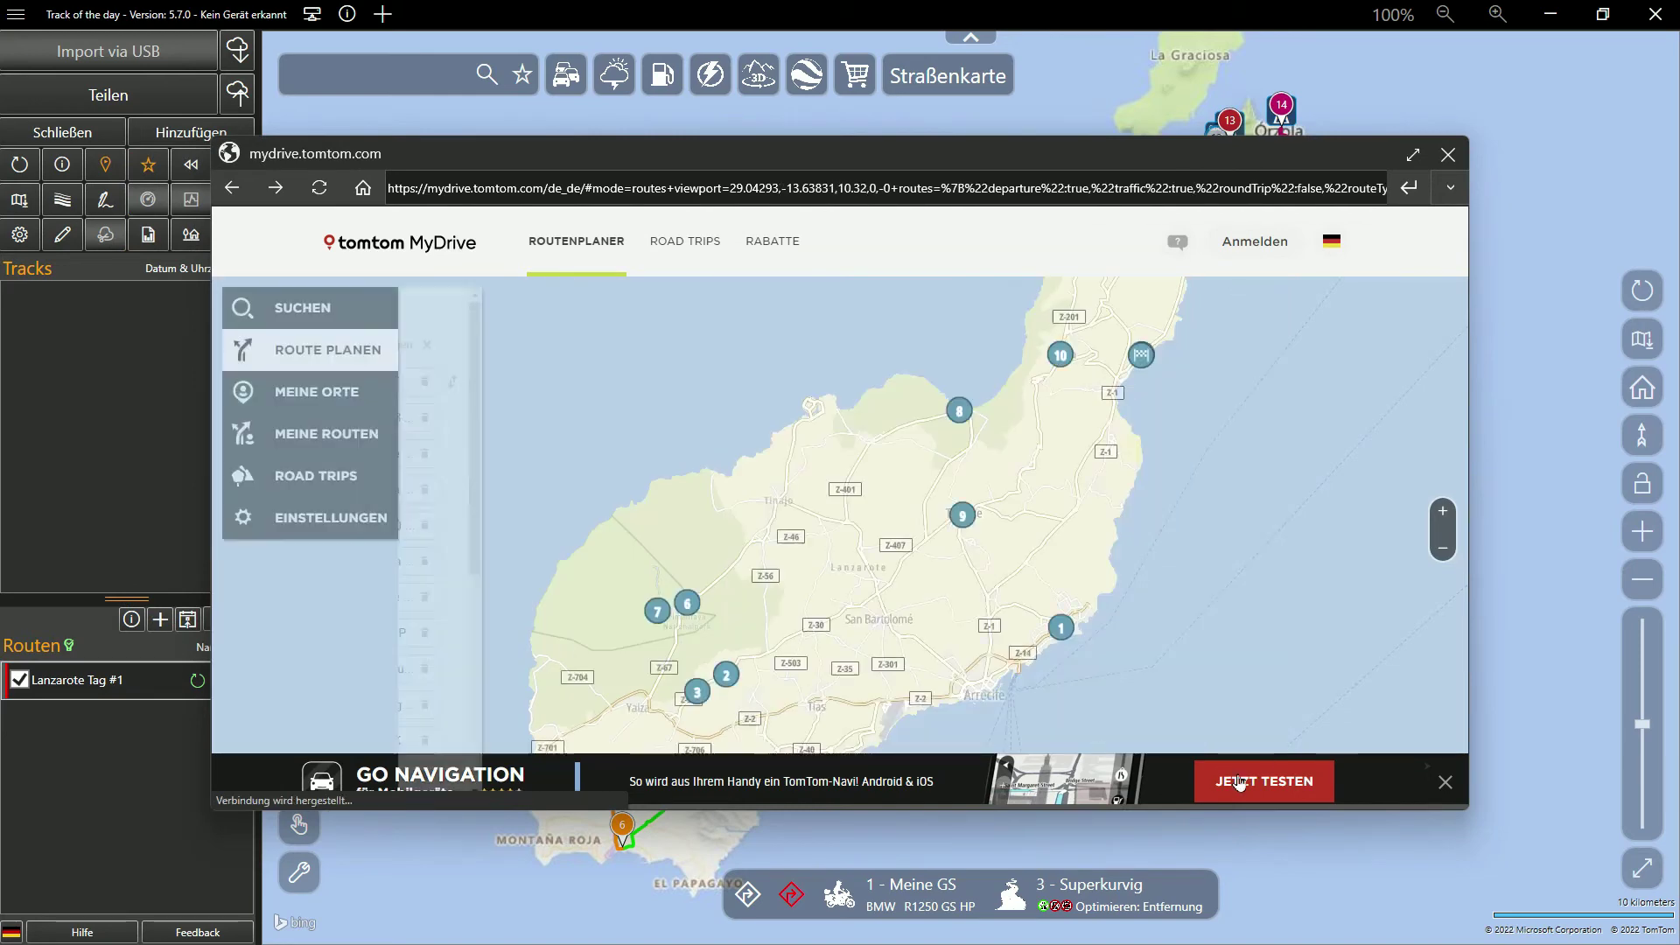
click(1444, 782)
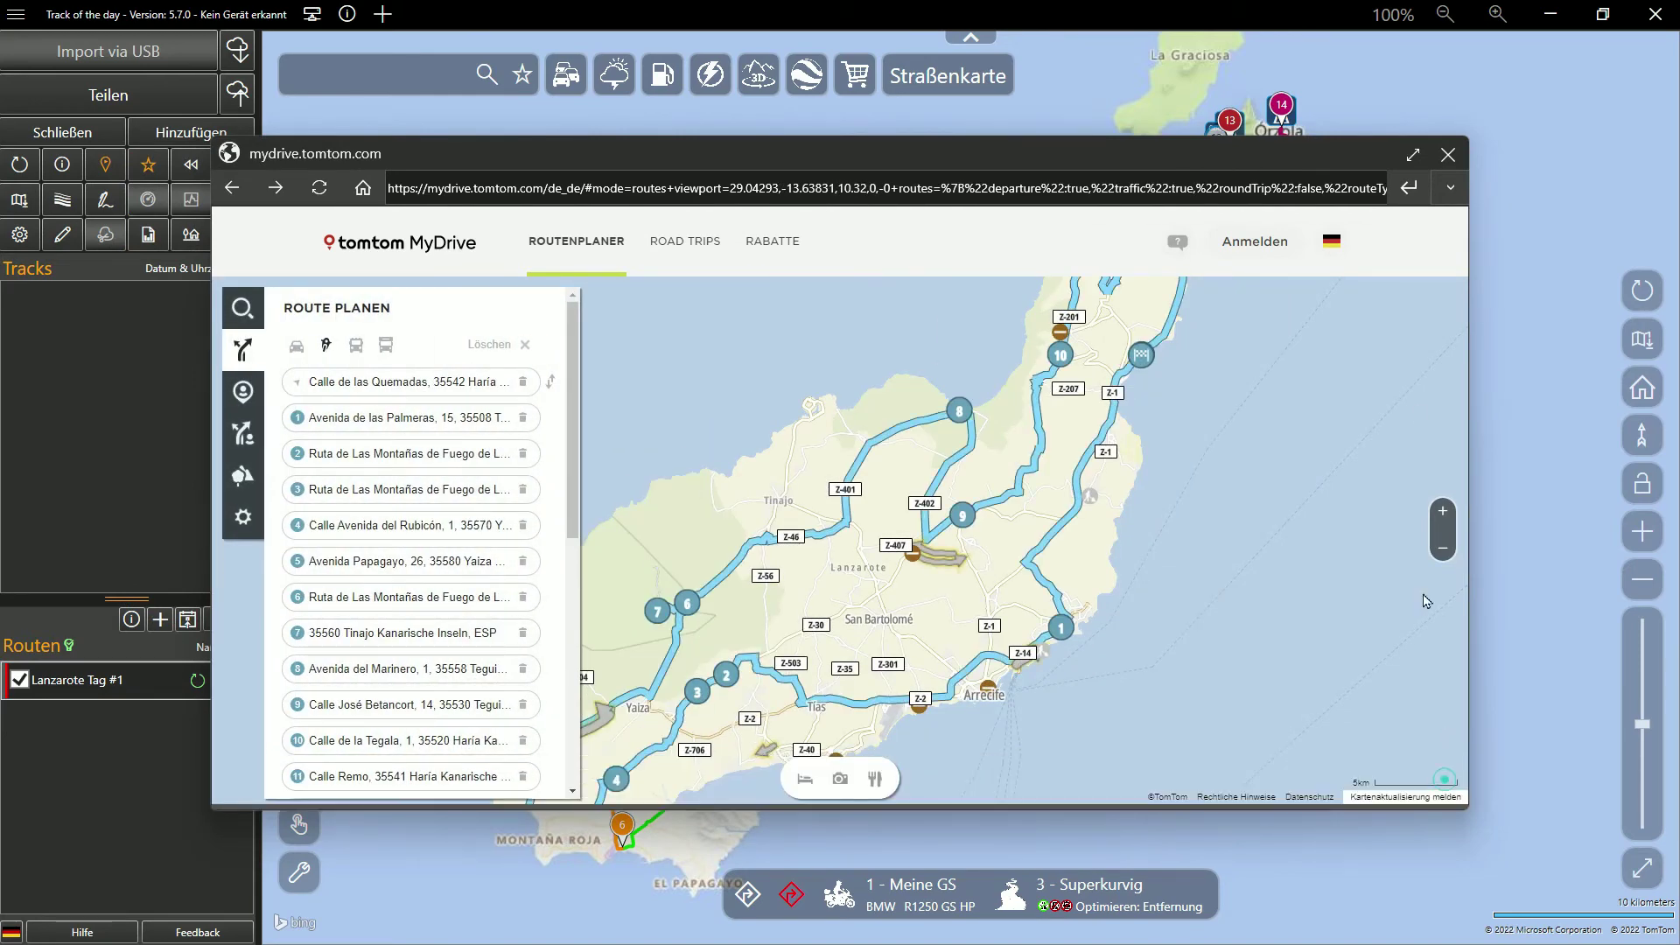
click(1413, 155)
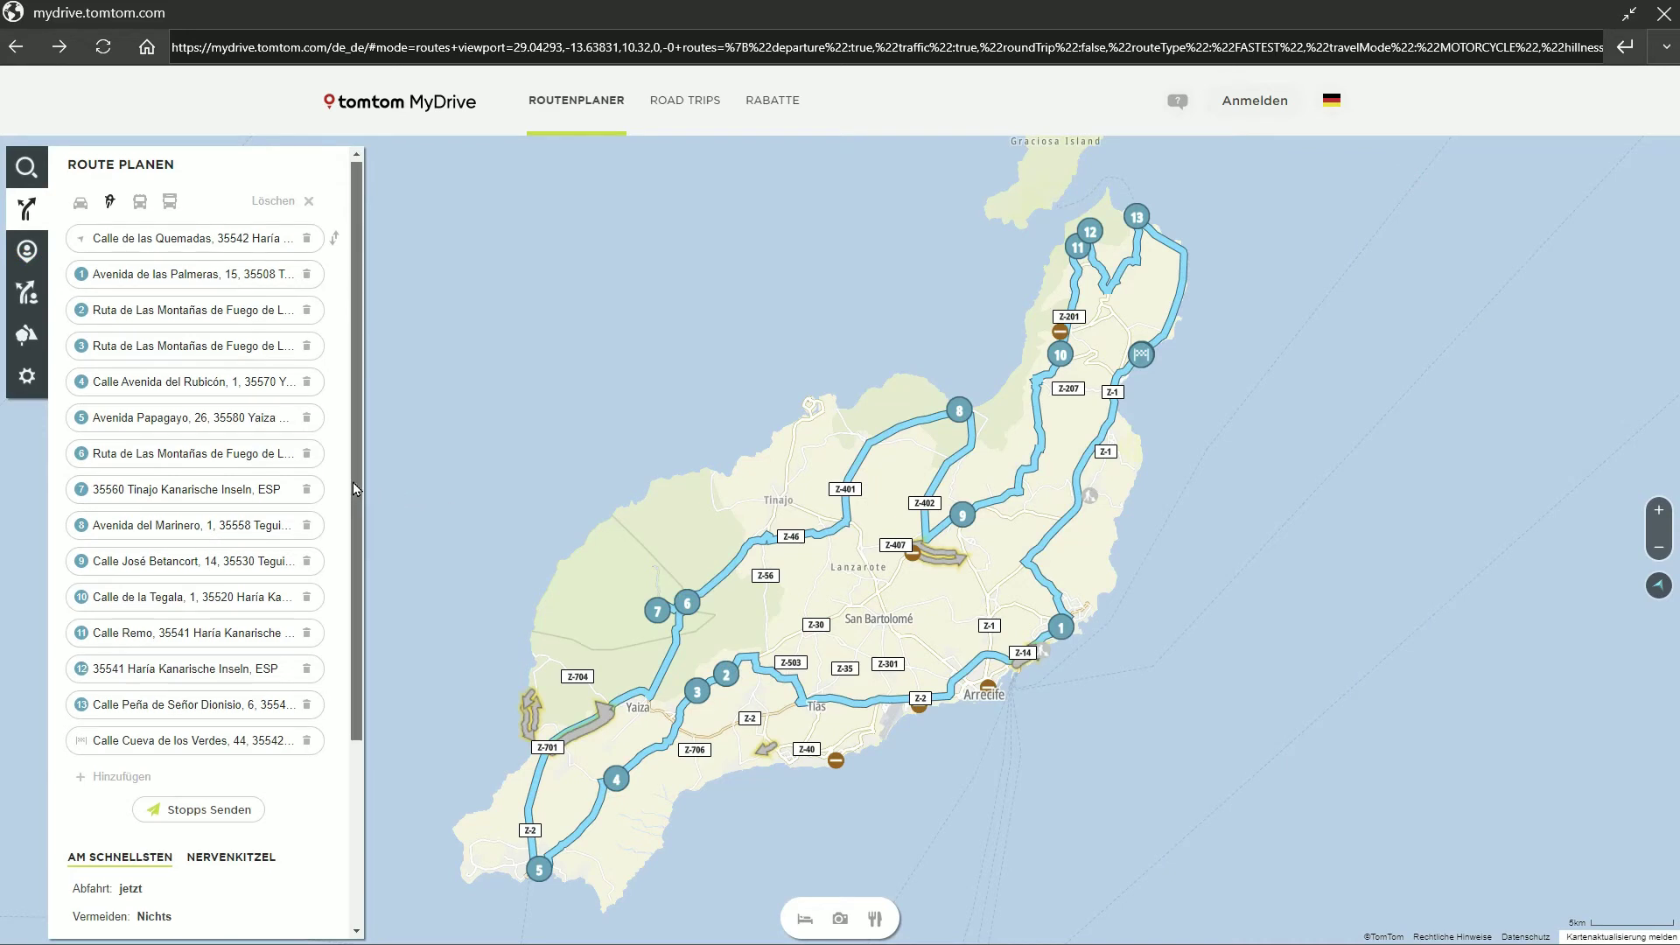
drag(353, 481, 340, 691)
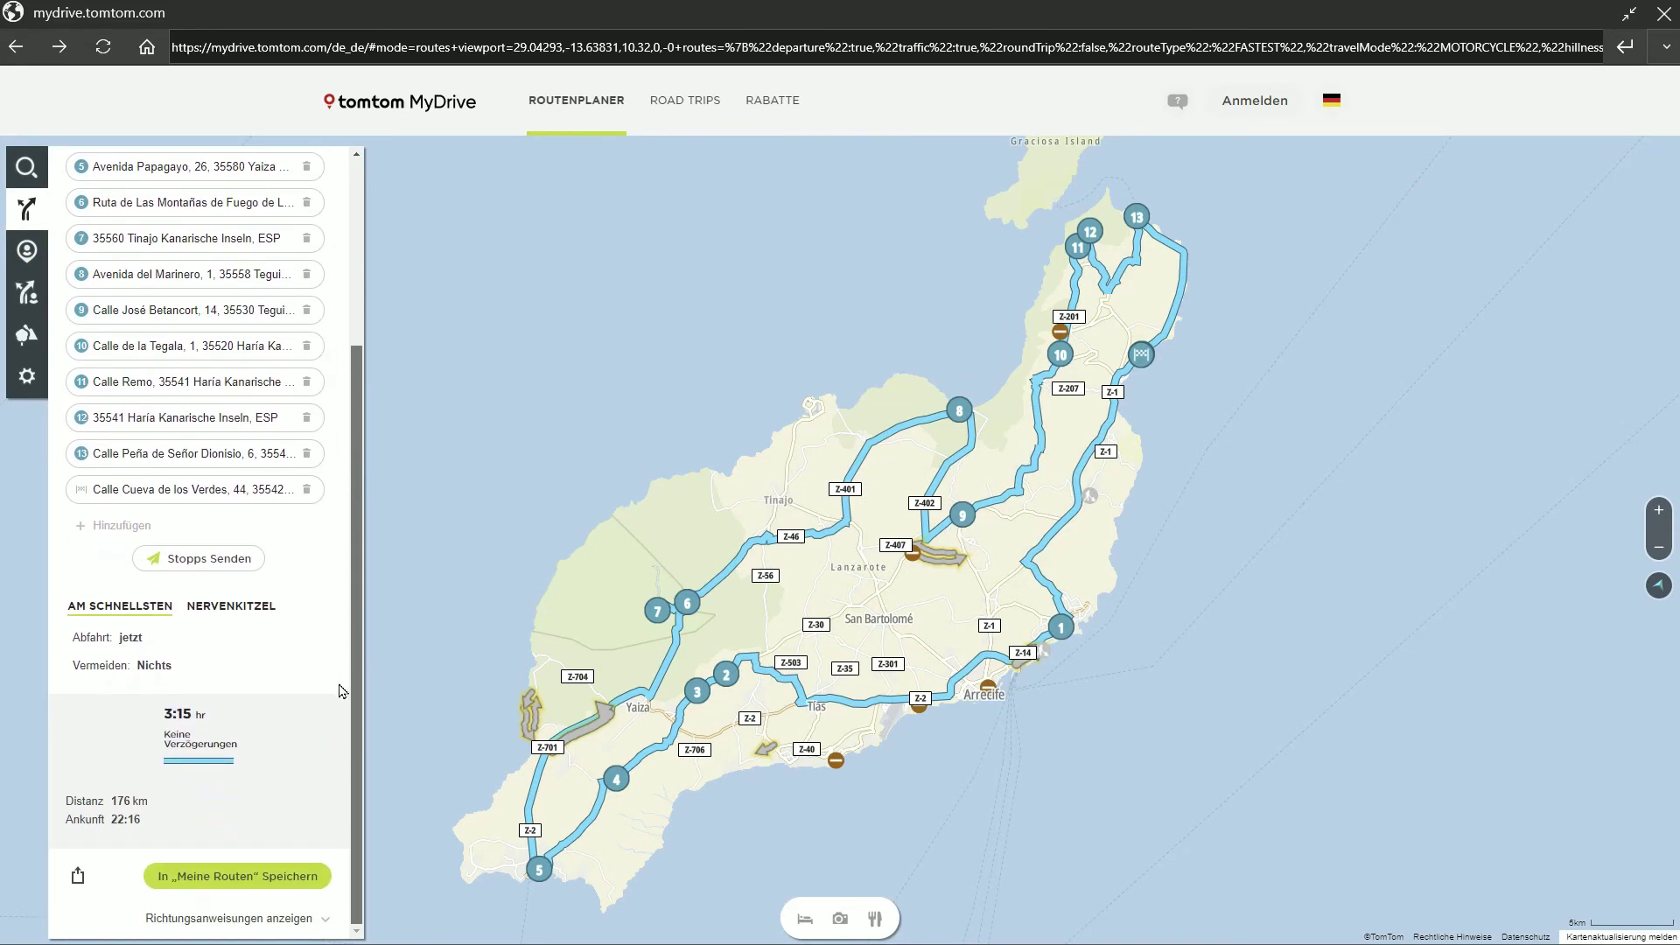
scroll(343, 683, up, 3)
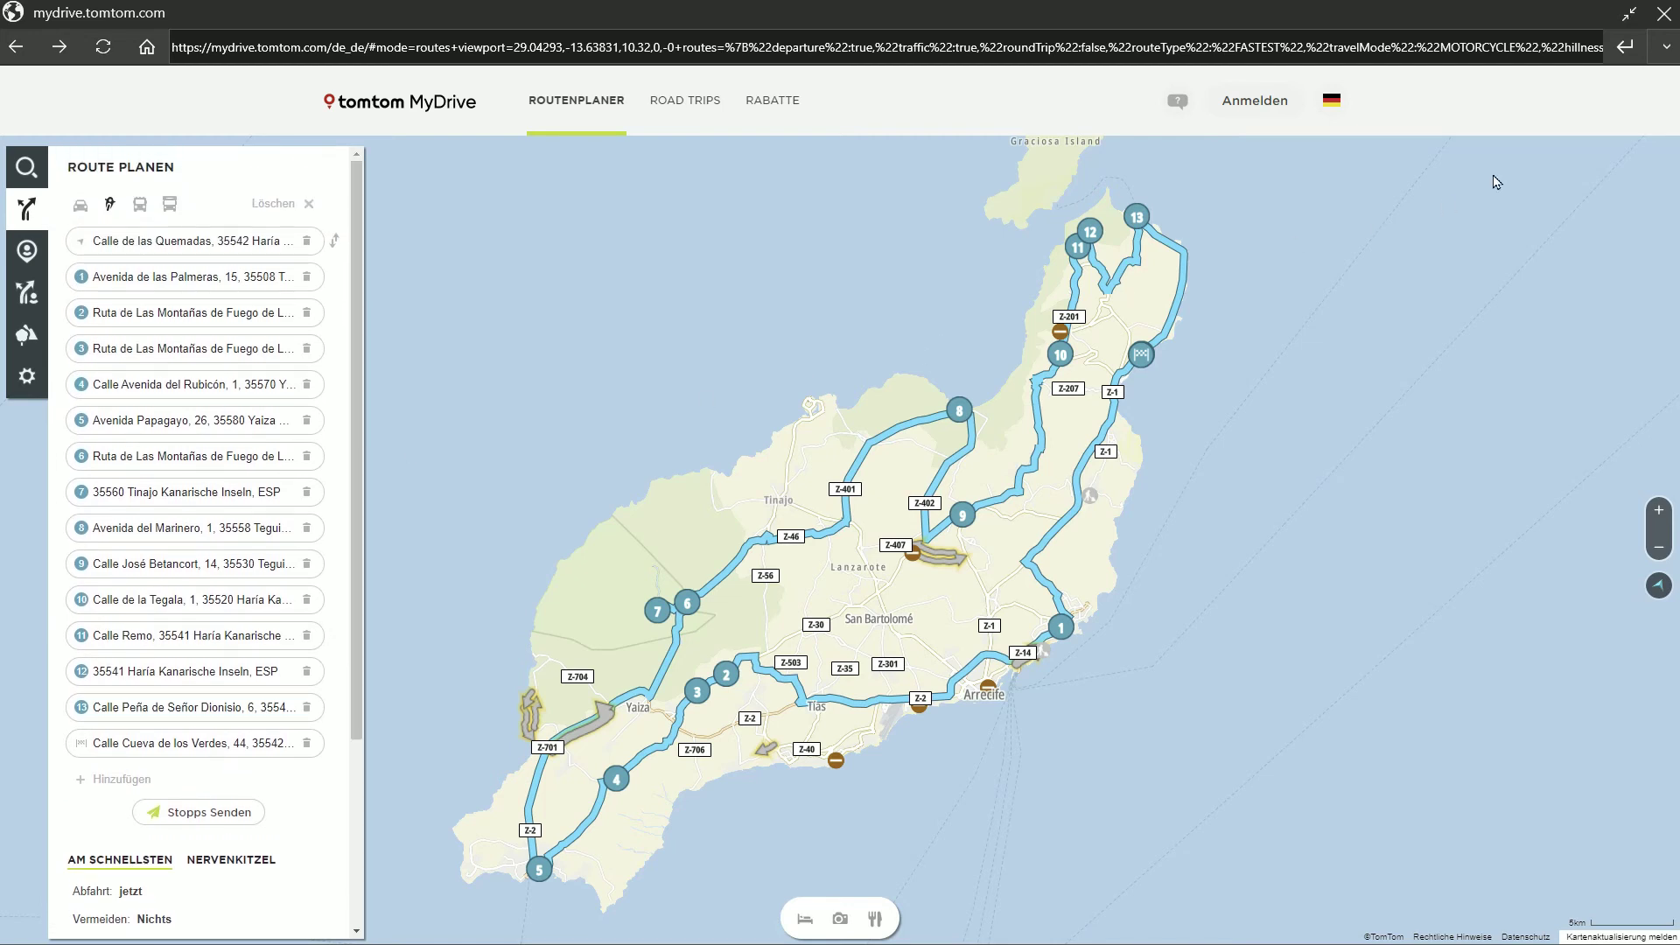
click(1663, 15)
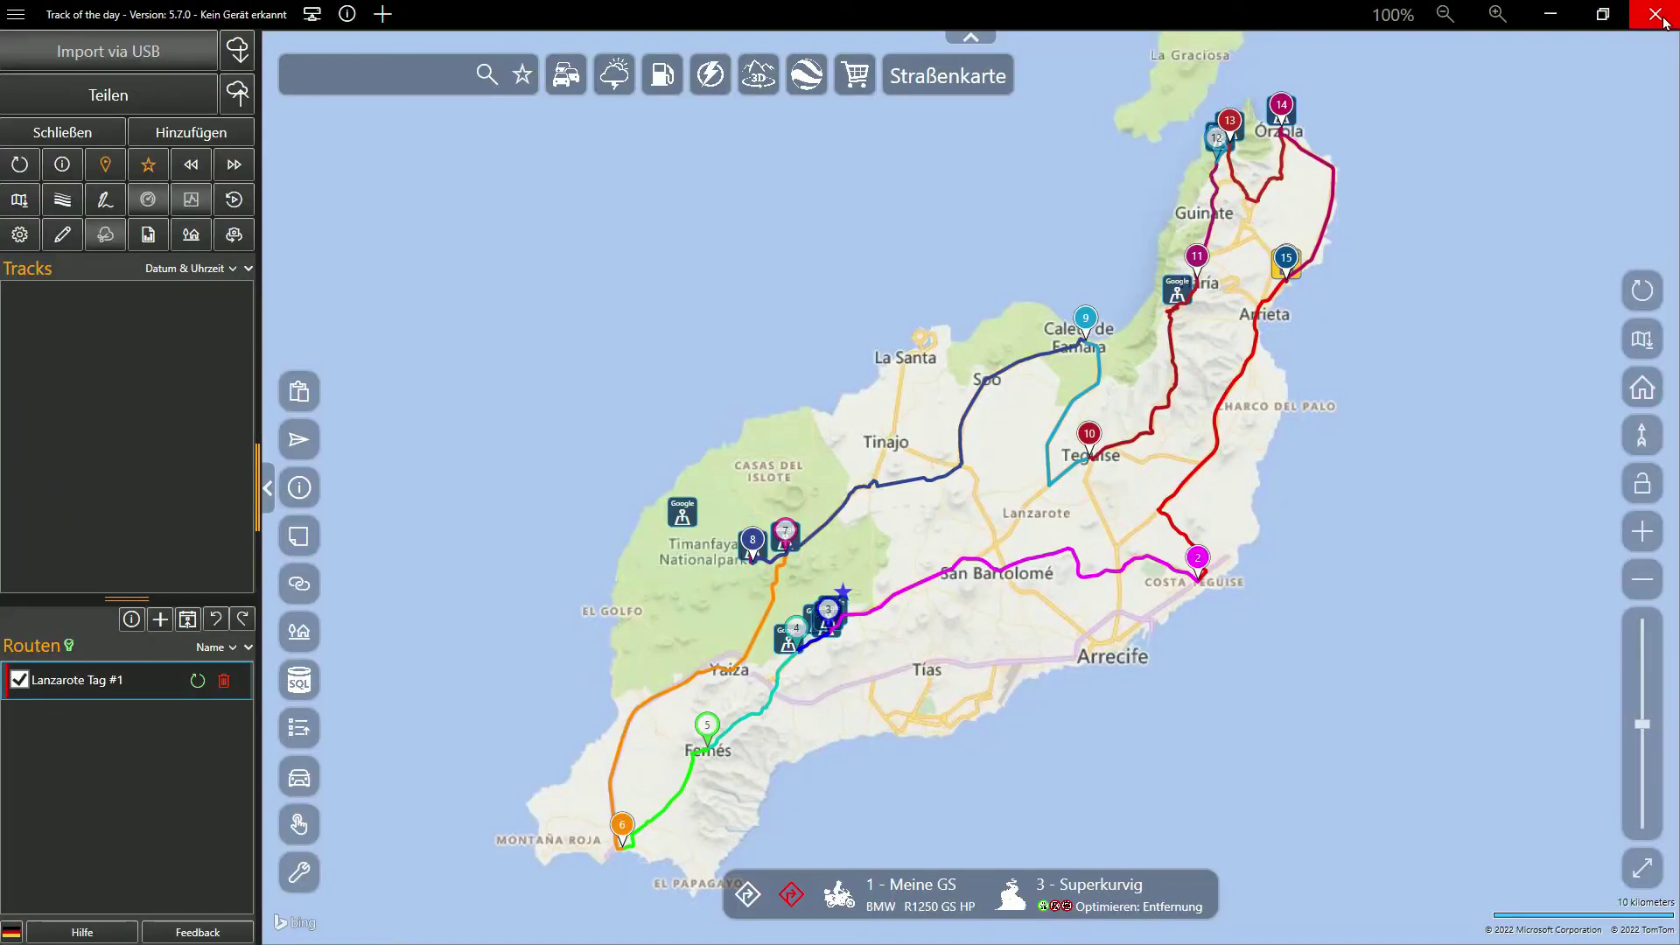